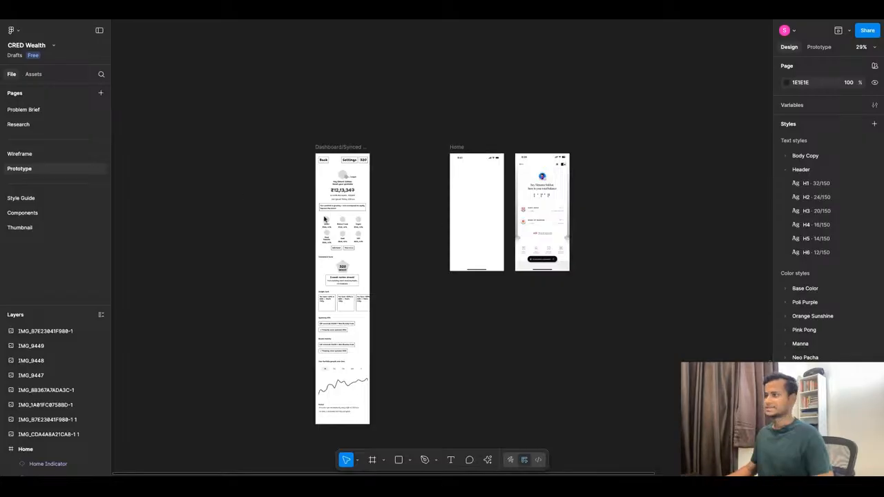
# Examine the Dashboard/Synced View wireframe from header to footer and the account balance reference screen beside the Home frame.
pyautogui.scroll(5, 324, 201)
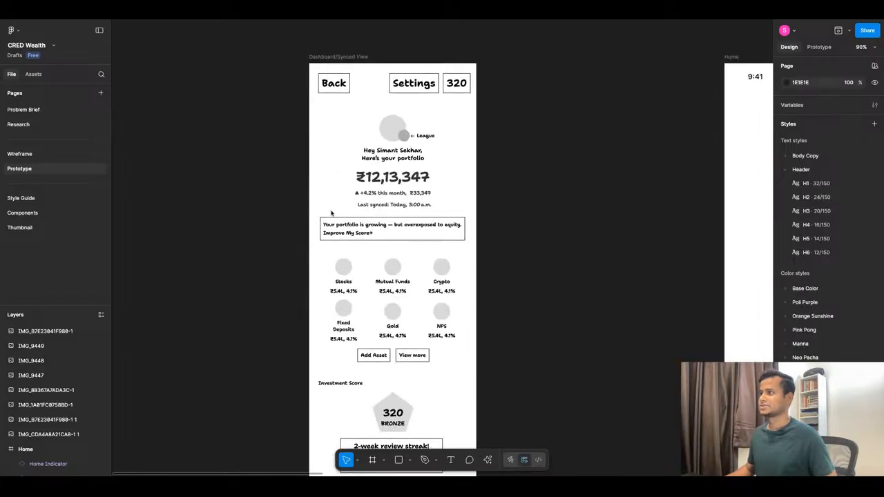
pyautogui.scroll(-3, 339, 151)
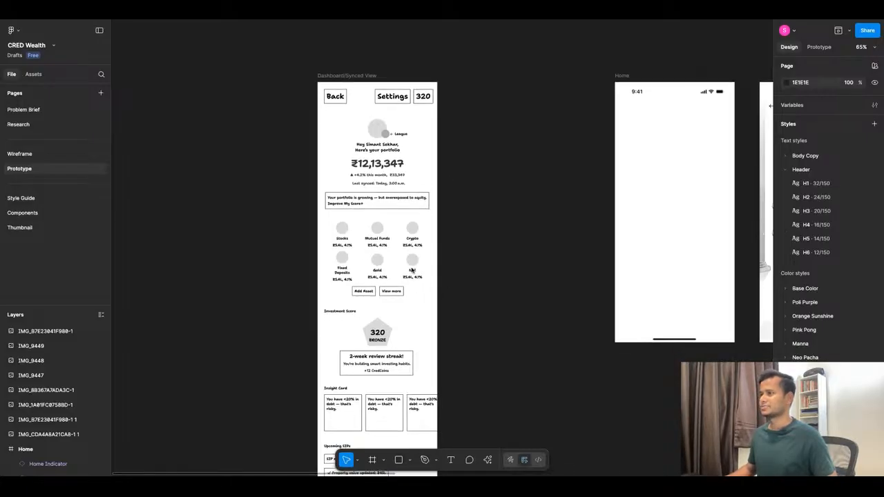
pyautogui.scroll(-6, 412, 270)
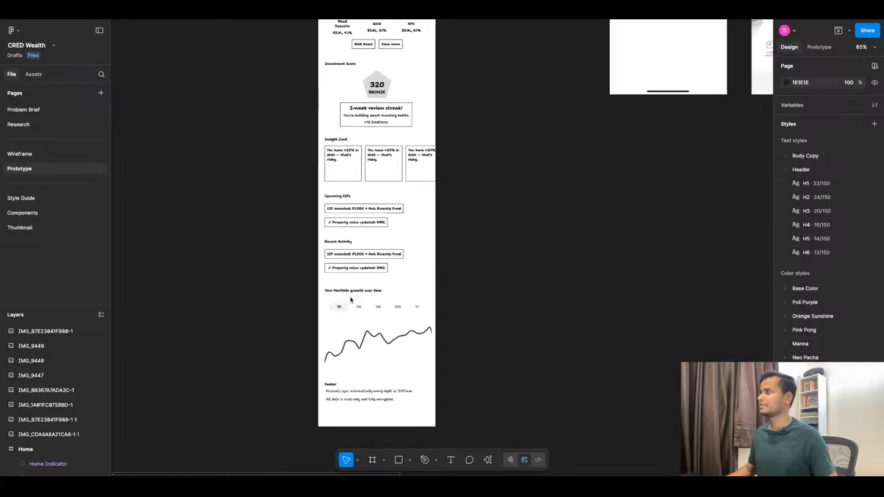
pyautogui.scroll(-5, 387, 318)
pyautogui.scroll(5, 612, 87)
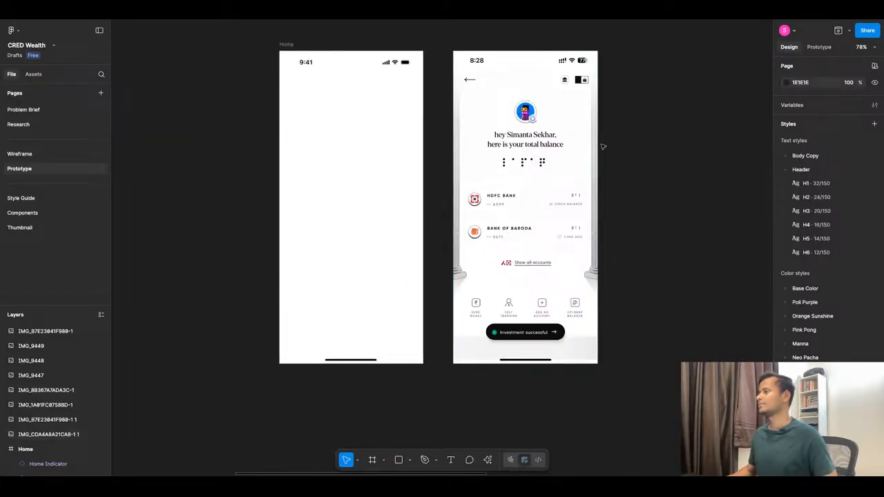
pyautogui.click(527, 154)
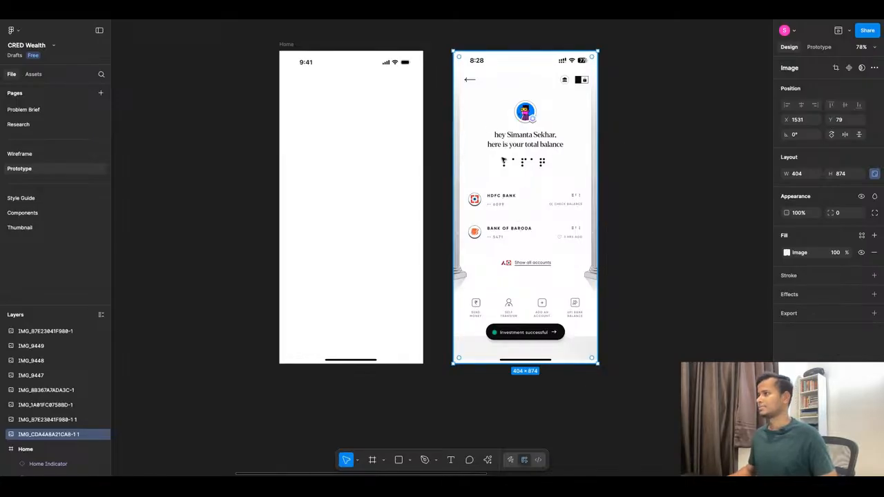
pyautogui.scroll(-5, 524, 231)
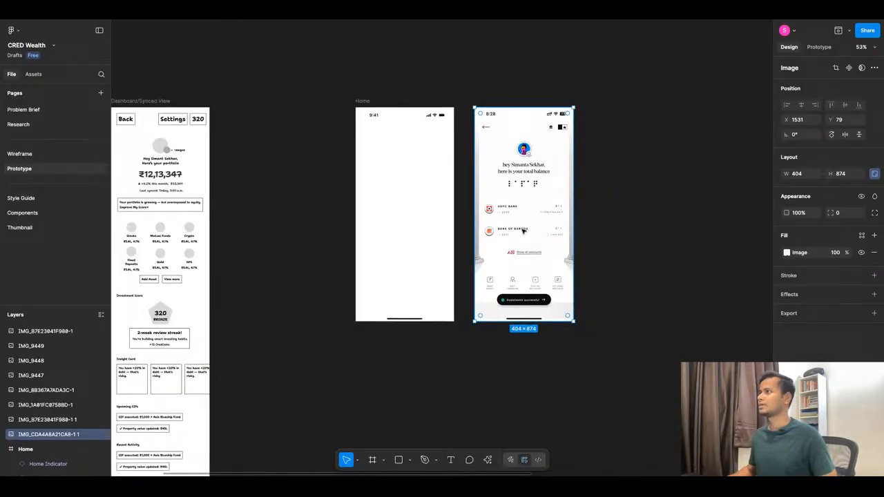
pyautogui.scroll(-4, 523, 230)
pyautogui.scroll(2, 523, 230)
pyautogui.scroll(-8, 440, 304)
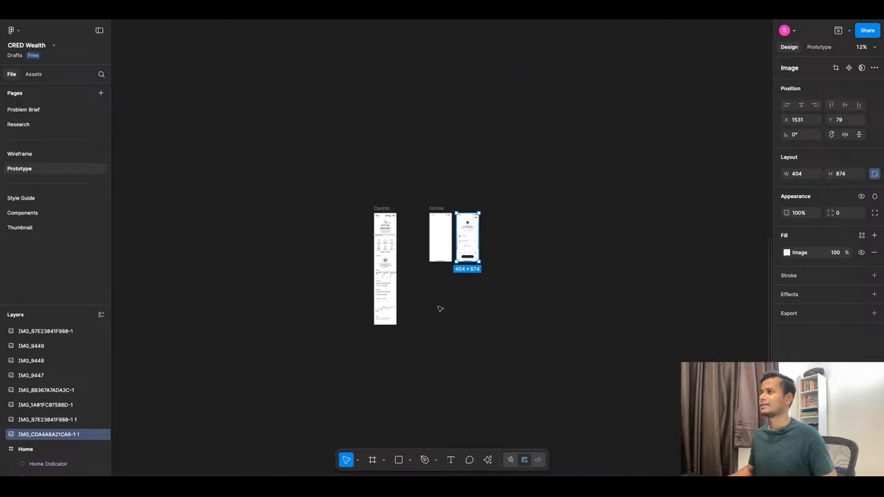
# Examine the collected reference screenshots of investment score, credit score, payment history and milestones for visual style.
pyautogui.scroll(5, 453, 66)
pyautogui.scroll(4, 453, 66)
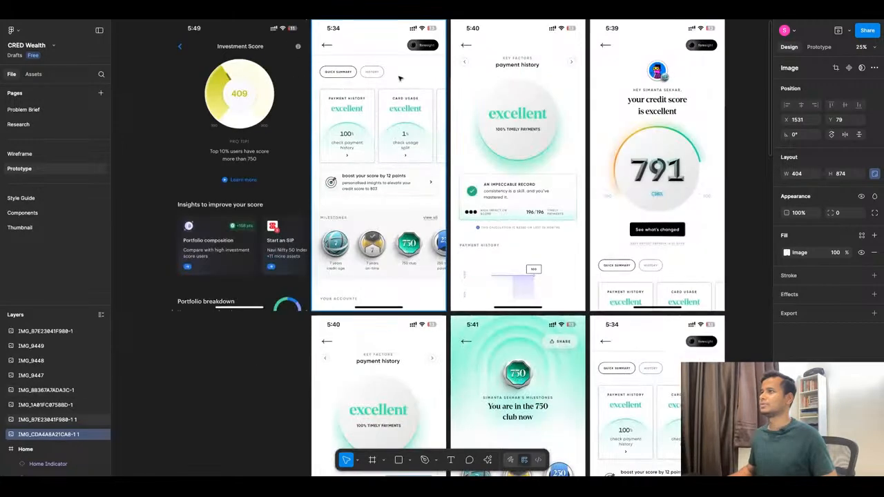
pyautogui.scroll(3, 400, 123)
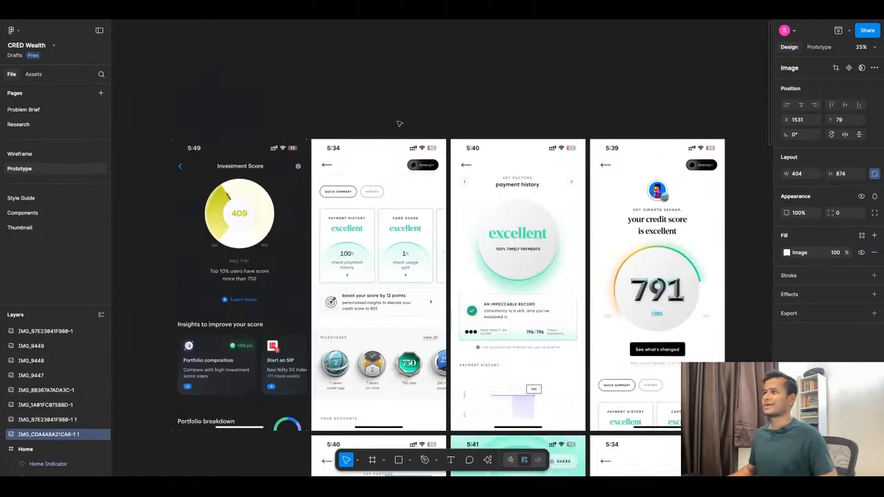
pyautogui.click(98, 31)
pyautogui.scroll(-3, 395, 100)
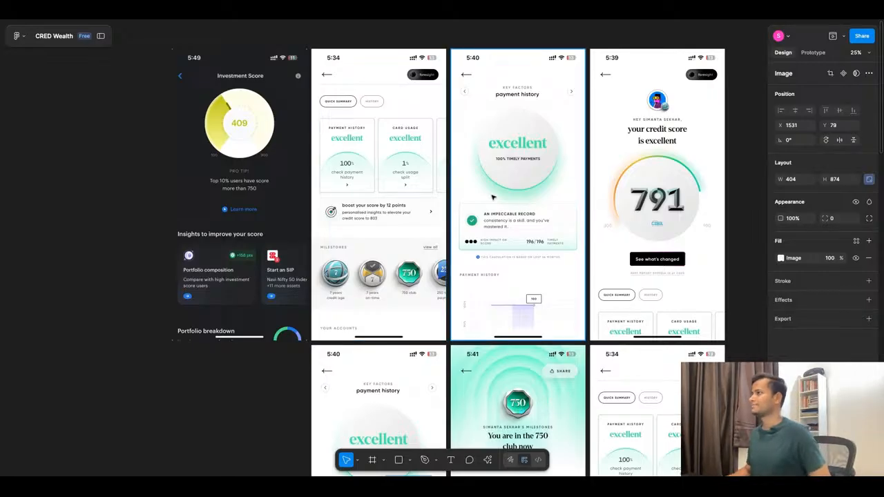
pyautogui.scroll(-5, 493, 198)
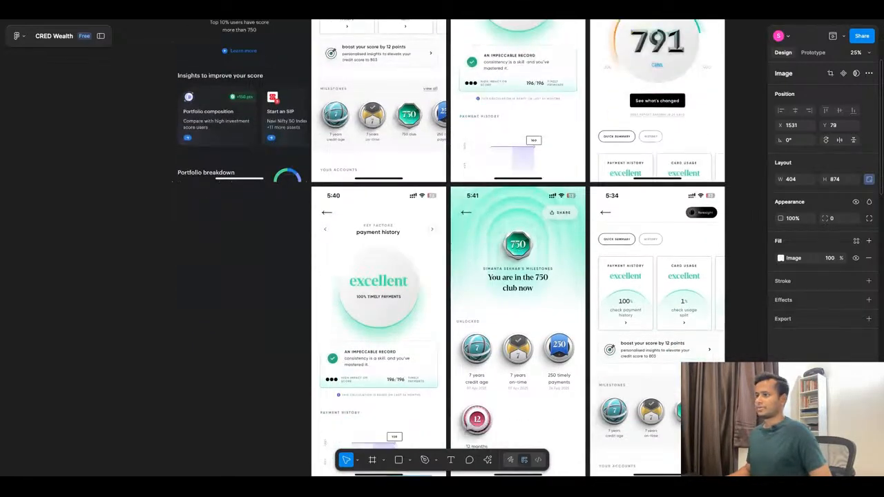
pyautogui.scroll(-10, 483, 134)
pyautogui.scroll(10, 471, 228)
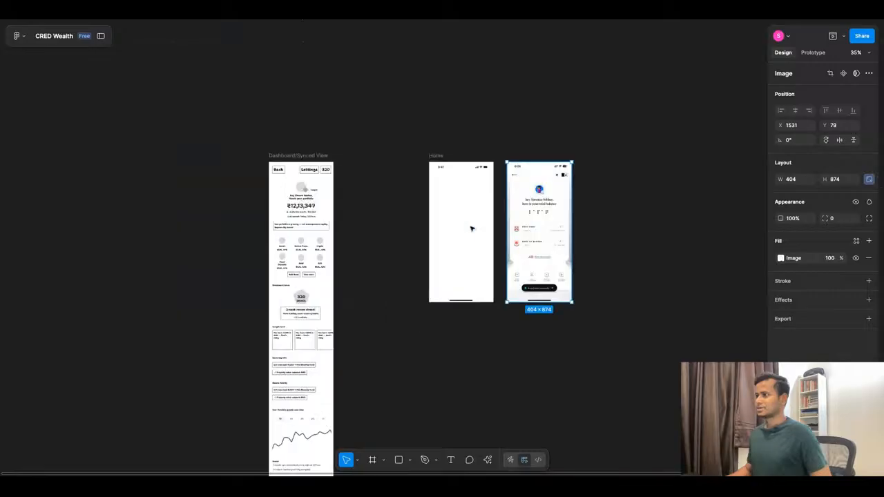
pyautogui.scroll(5, 450, 198)
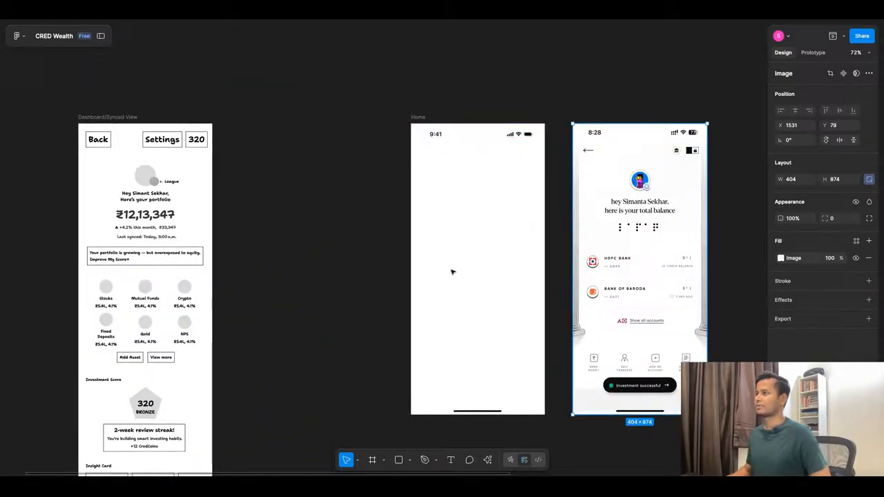
# Select the empty Home frame and search the components created in this file for "arrow".
pyautogui.click(450, 134)
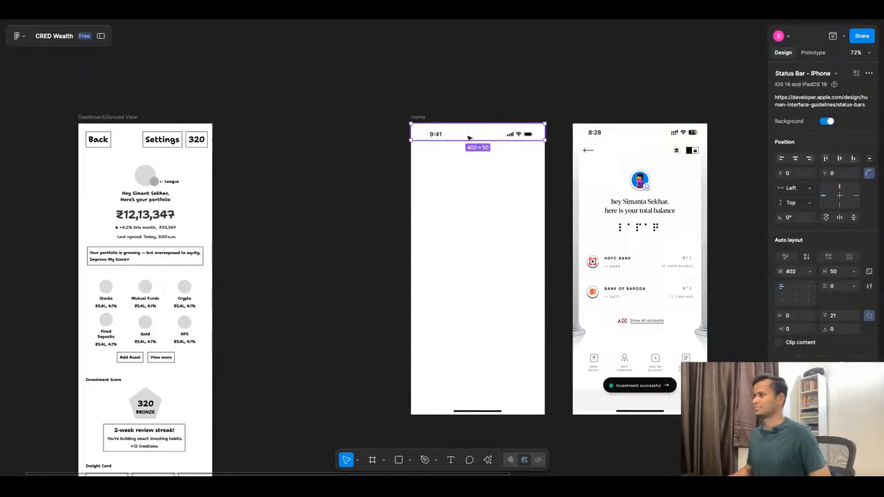
pyautogui.click(101, 35)
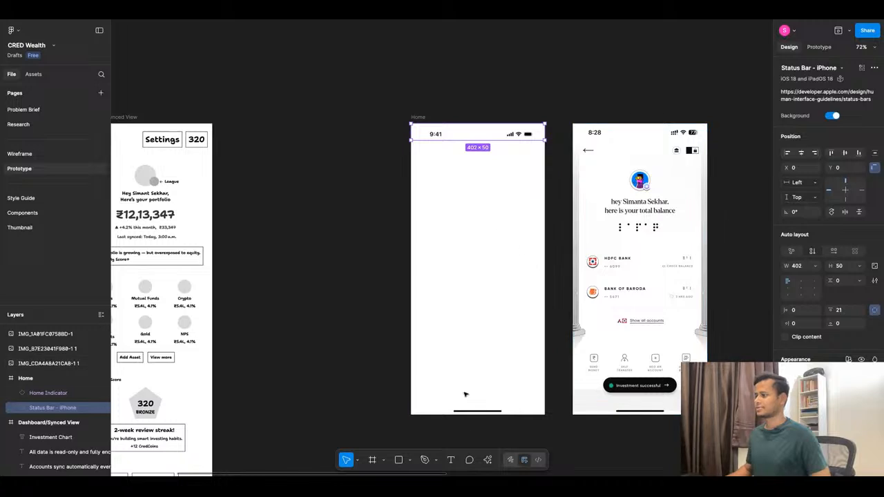
pyautogui.click(475, 334)
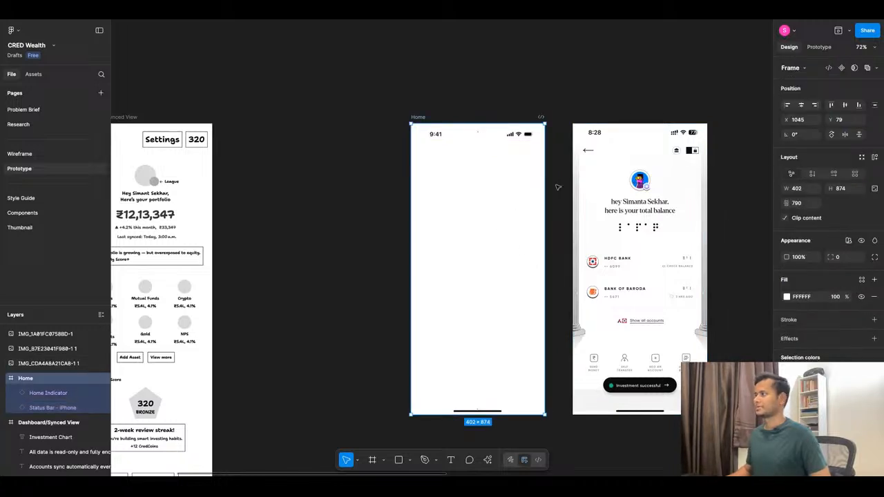
pyautogui.scroll(3, 646, 210)
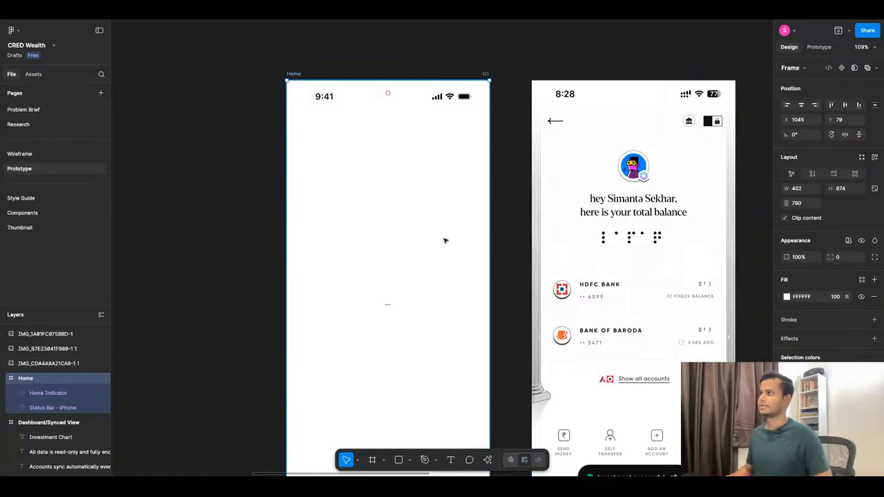
pyautogui.scroll(-3, 445, 240)
pyautogui.scroll(-1, 446, 239)
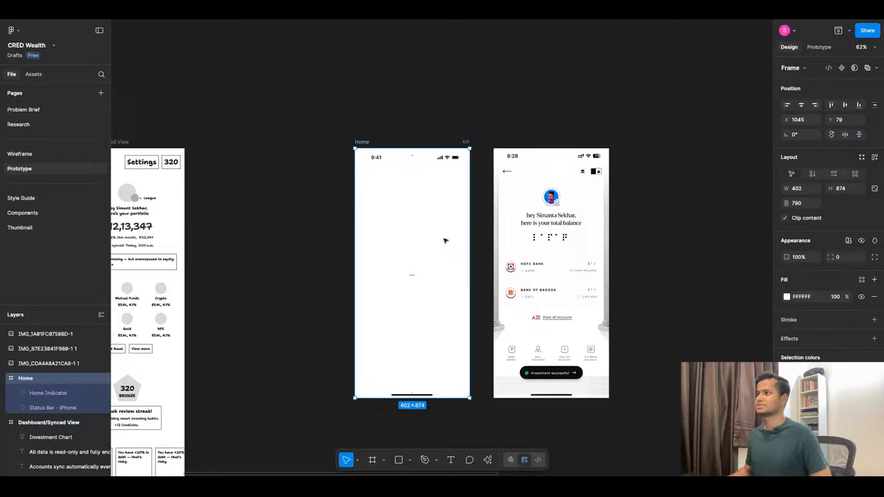
pyautogui.hotkey('shift', 'i')
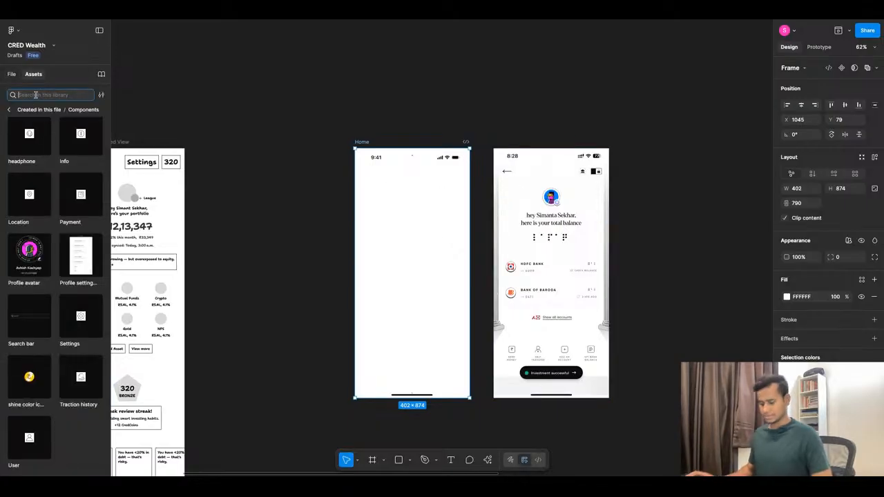
pyautogui.write('arrow')
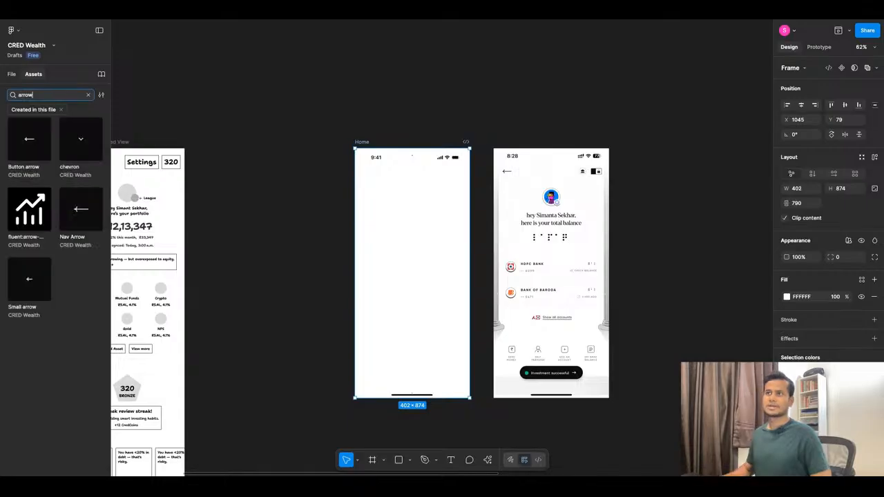
pyautogui.click(31, 153)
pyautogui.moveTo(31, 152)
pyautogui.mouseDown()
pyautogui.moveTo(306, 198)
pyautogui.moveTo(373, 181)
pyautogui.mouseUp()
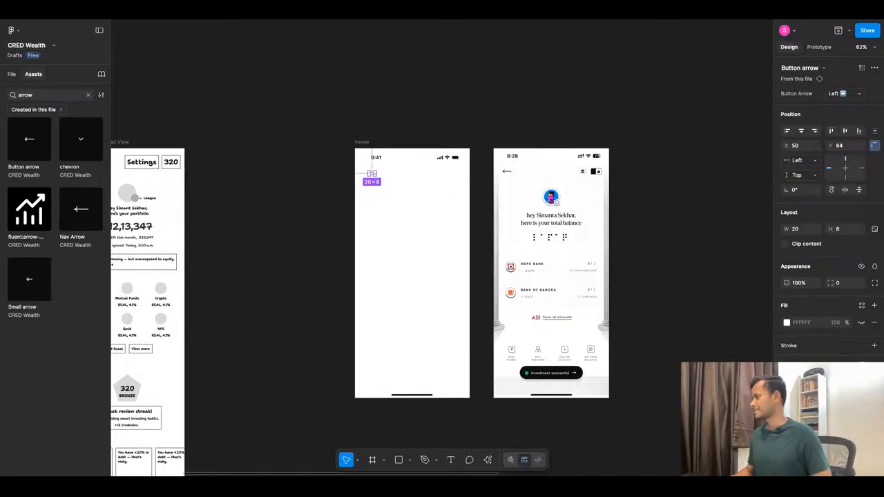
pyautogui.click(861, 306)
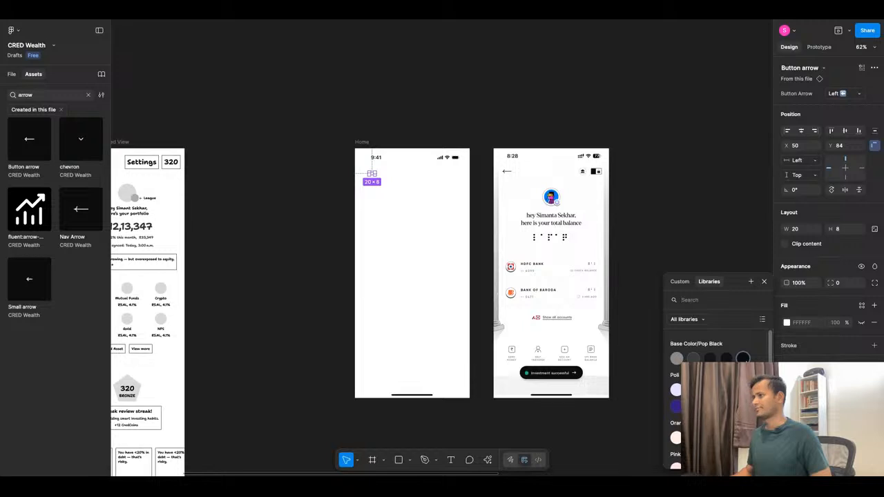
pyautogui.press('Escape')
pyautogui.click(405, 214)
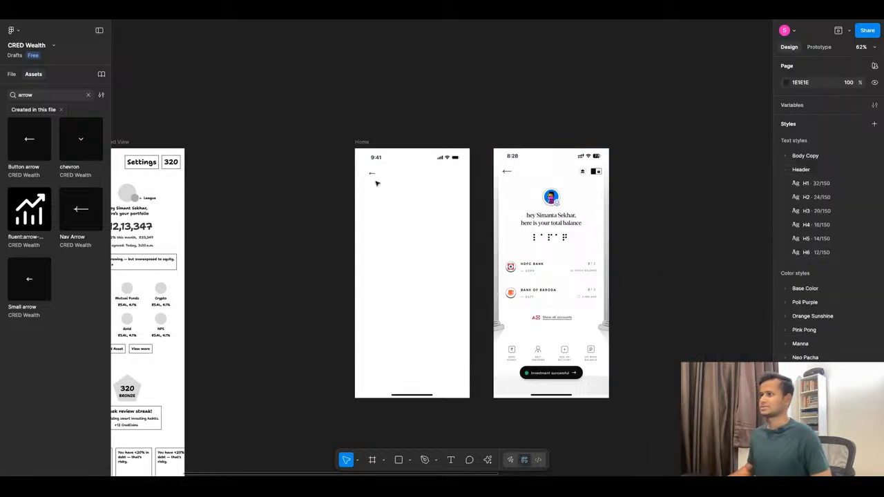
pyautogui.click(372, 174)
pyautogui.press('Delete')
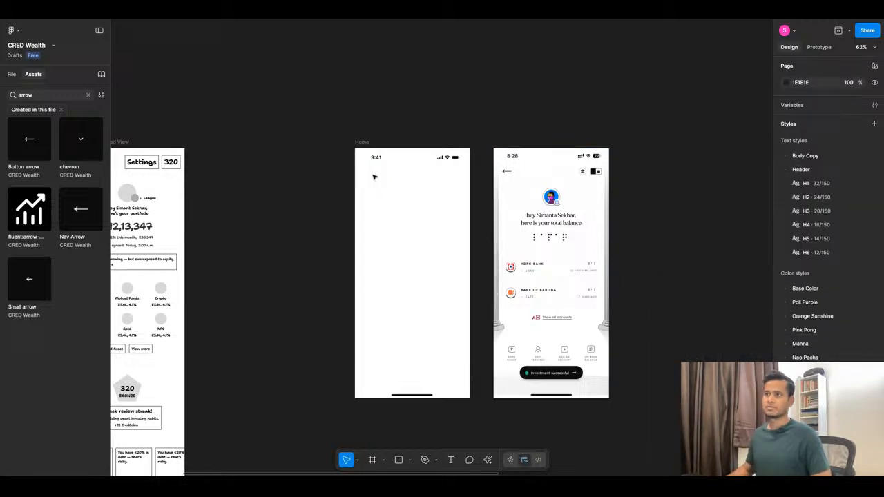
# Place the Nav Arrow component in the Home frame and recolour it black.
pyautogui.click(79, 226)
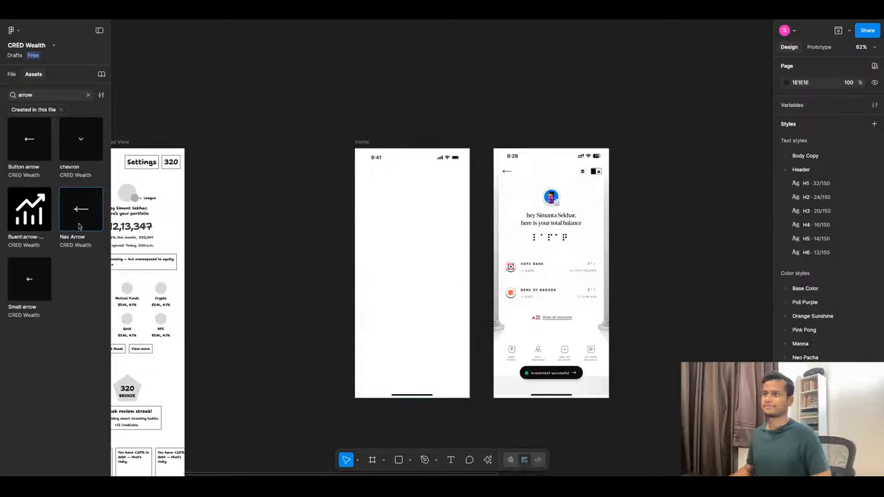
pyautogui.moveTo(79, 226); pyautogui.dragTo(382, 206)
pyautogui.scroll(5, 380, 200)
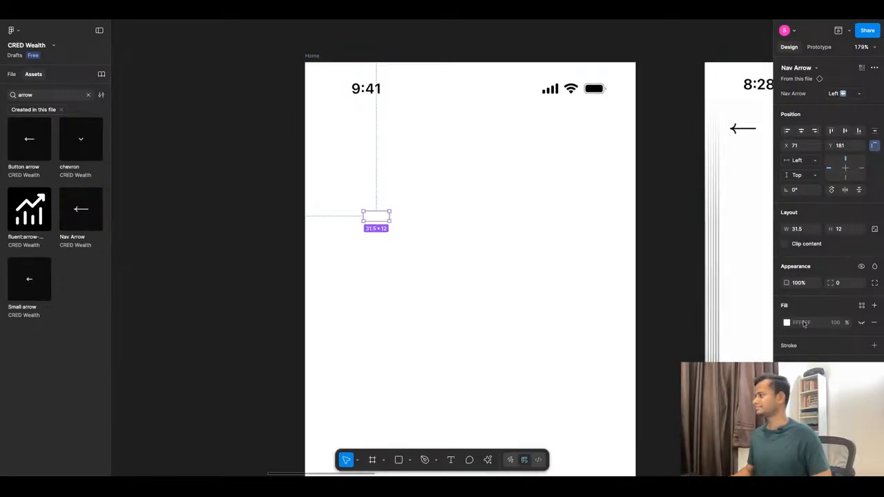
pyautogui.click(801, 408)
pyautogui.click(726, 358)
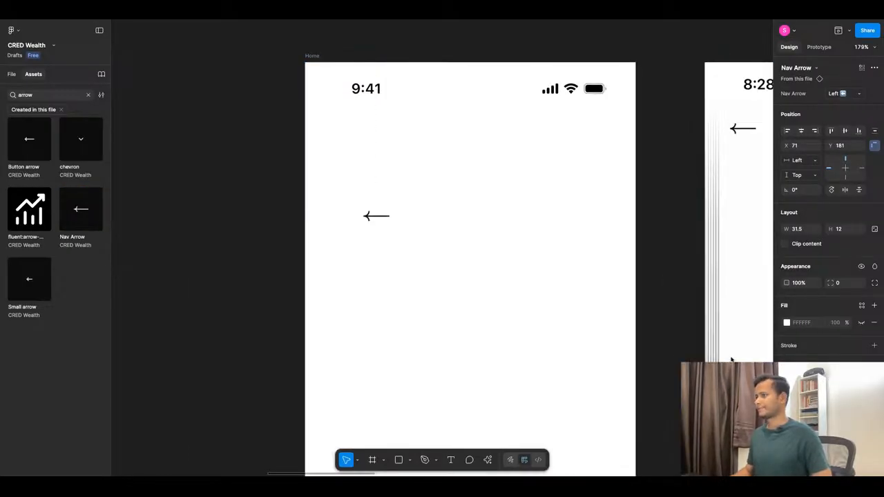
pyautogui.click(456, 283)
pyautogui.scroll(-3, 463, 280)
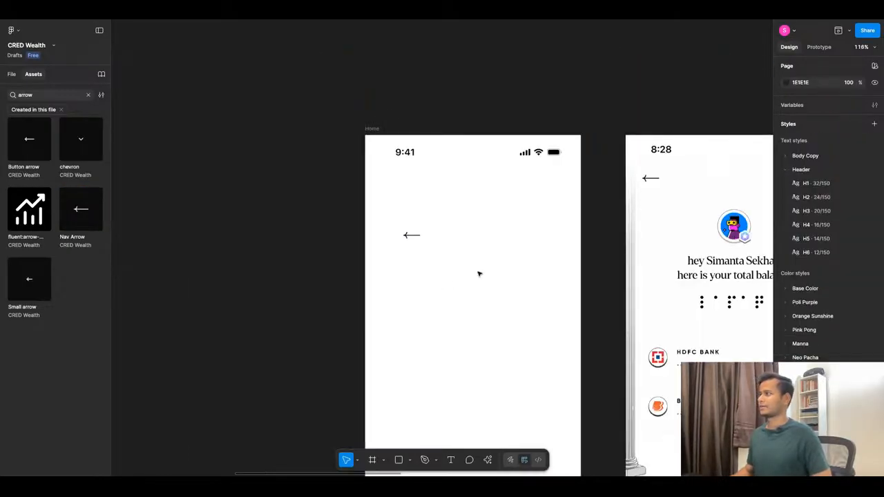
# Move the nav arrow just below the Home frame's status bar, near the frame's left edge, at X 24, Y 73.
pyautogui.click(415, 237)
pyautogui.moveTo(415, 237); pyautogui.dragTo(403, 195)
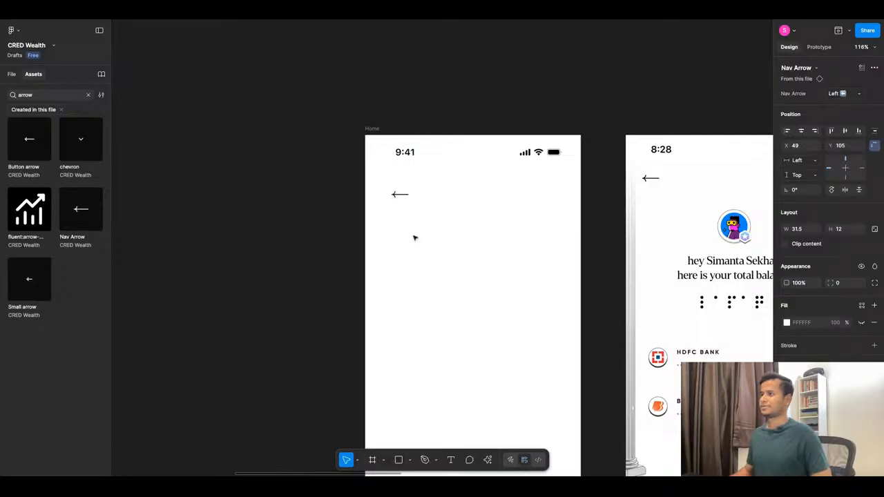
pyautogui.click(385, 216)
pyautogui.click(398, 198)
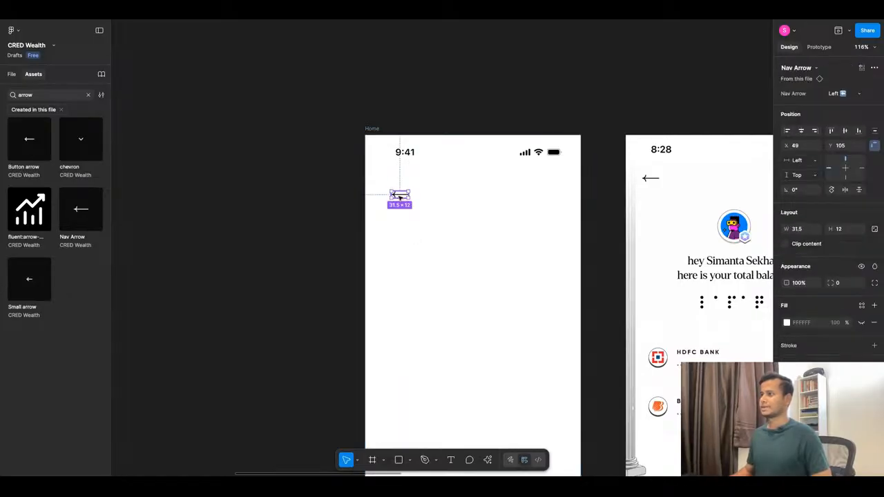
pyautogui.hotkey('shift', 'Up')
pyautogui.hotkey('shift', 'Up')
pyautogui.hotkey('shift', 'Left')
pyautogui.hotkey('shift', 'Left')
pyautogui.moveTo(399, 198); pyautogui.dragTo(385, 181)
pyautogui.press('alt')
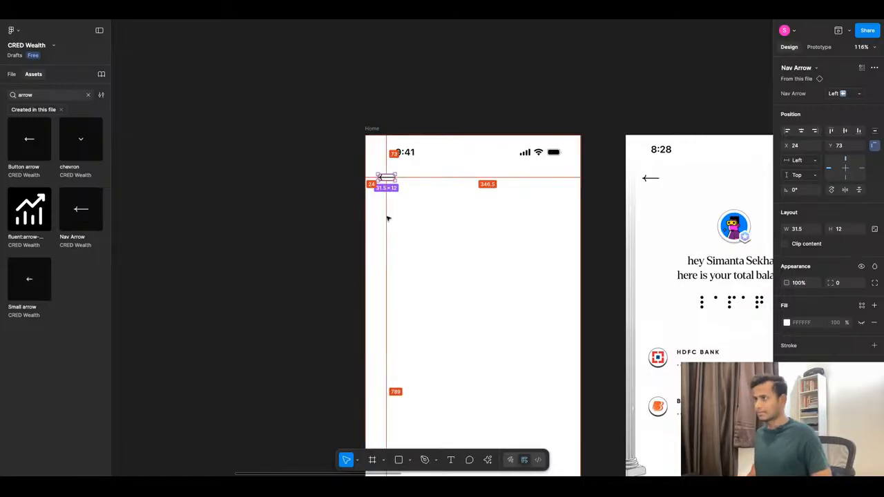
# Shift the nav arrow right so it sits at X 30 in the Home frame.
pyautogui.hotkey('shift', 'Right')
pyautogui.press('alt')
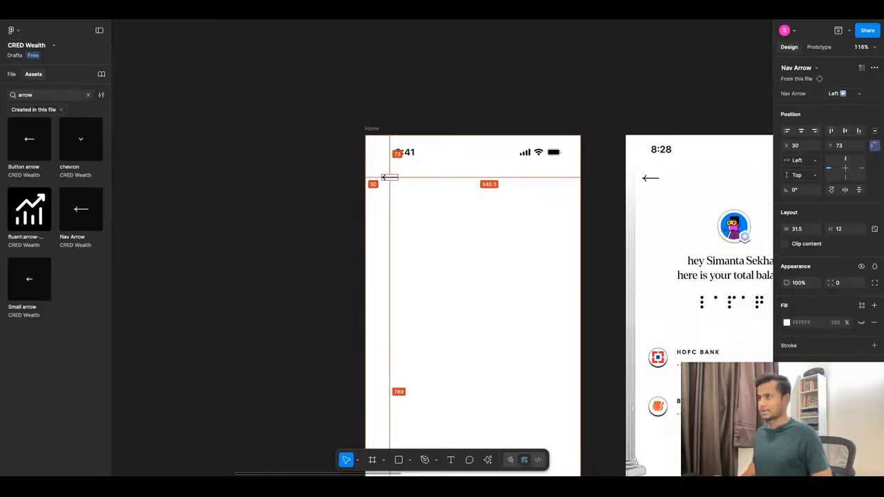
pyautogui.press('Left')
pyautogui.press('Left')
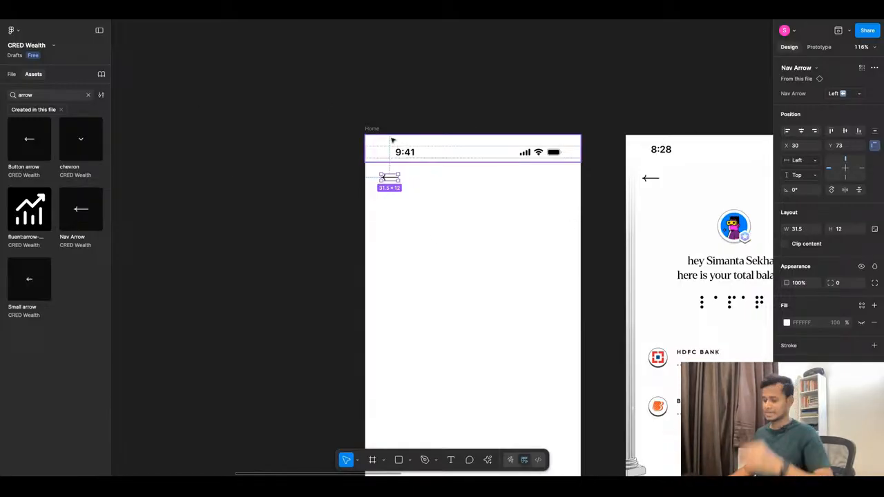
pyautogui.scroll(-2, 390, 138)
pyautogui.scroll(-3, 387, 115)
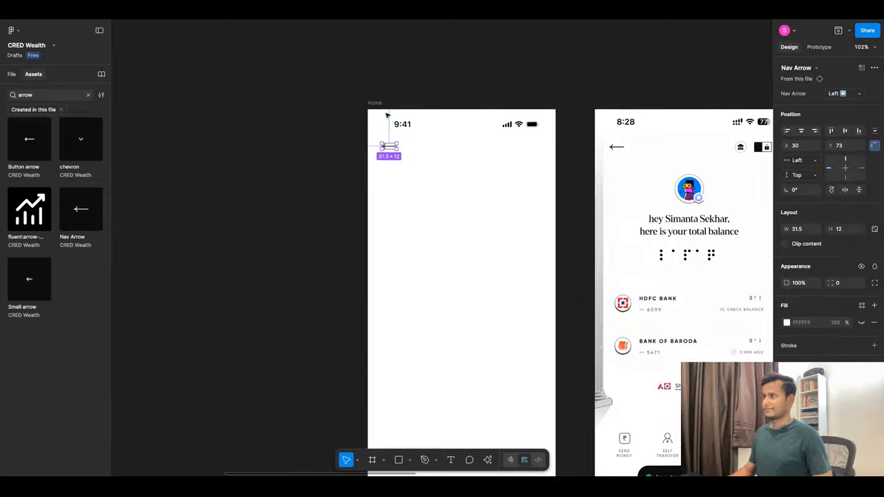
pyautogui.scroll(-3, 394, 224)
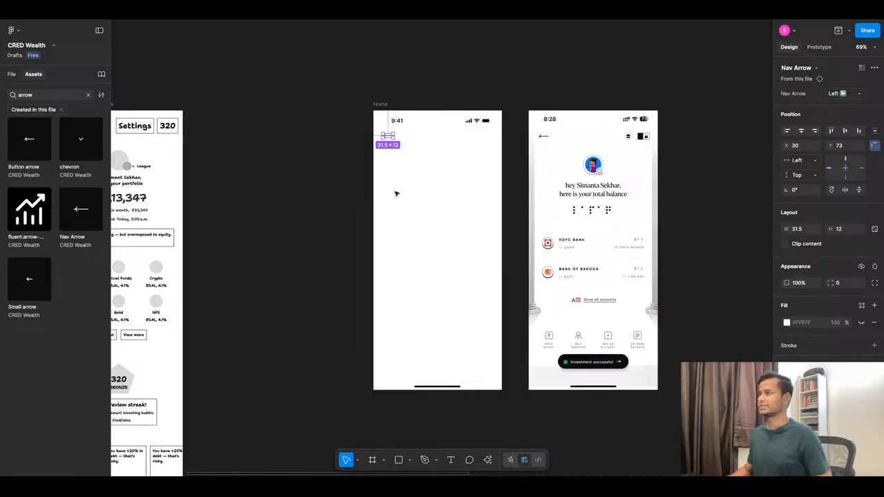
# Check the nav arrow's spacing below the Home frame's status bar and nudge it down to Y 74.
pyautogui.scroll(5, 404, 184)
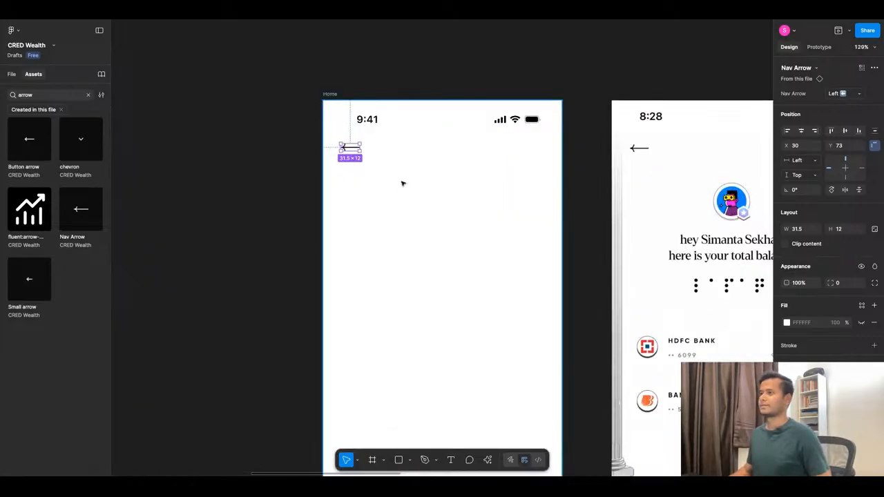
pyautogui.press('alt')
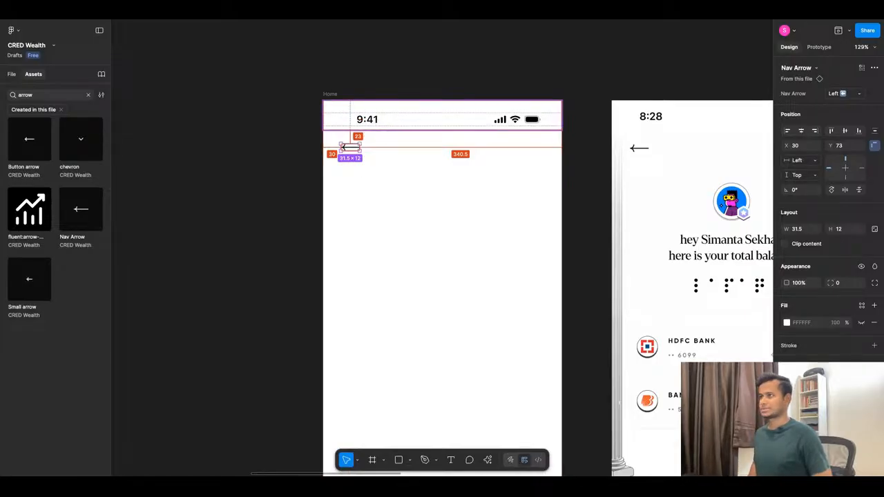
pyautogui.press('Down')
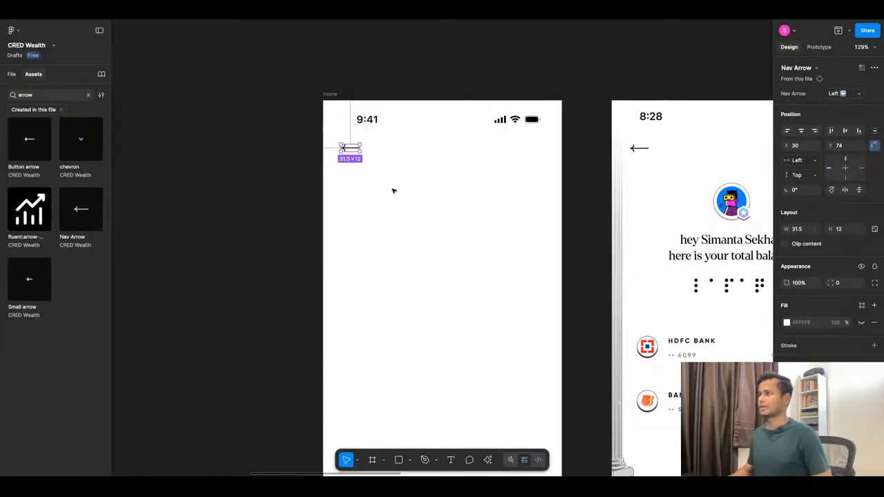
# Remove the file-only filter and search the component assets of all libraries for "lock".
pyautogui.click(61, 110)
pyautogui.scroll(-4, 318, 172)
pyautogui.scroll(3, 669, 159)
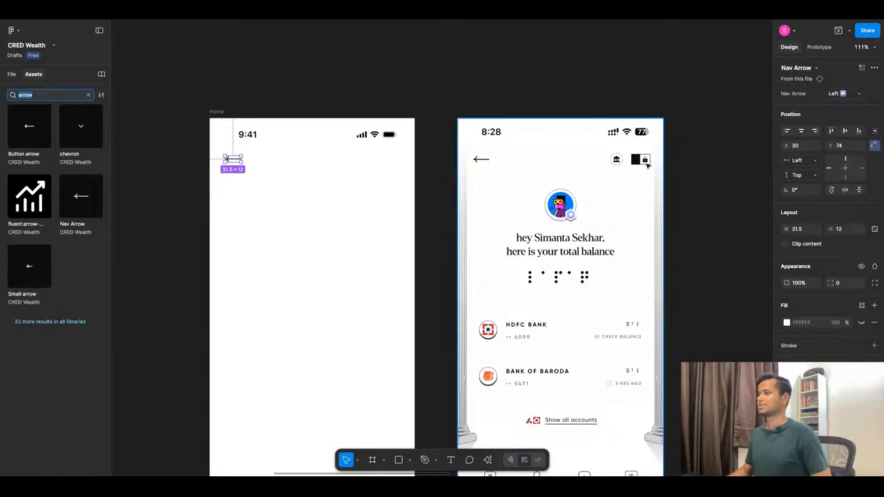
pyautogui.click(88, 95)
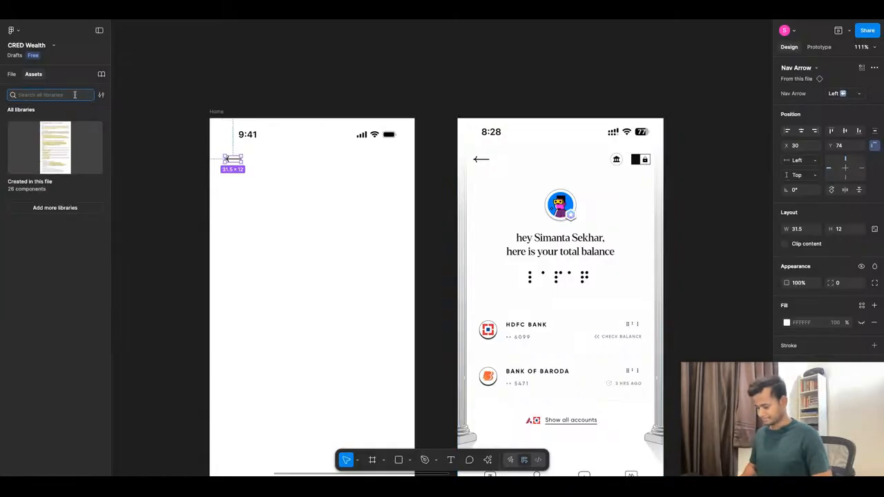
pyautogui.write('lock')
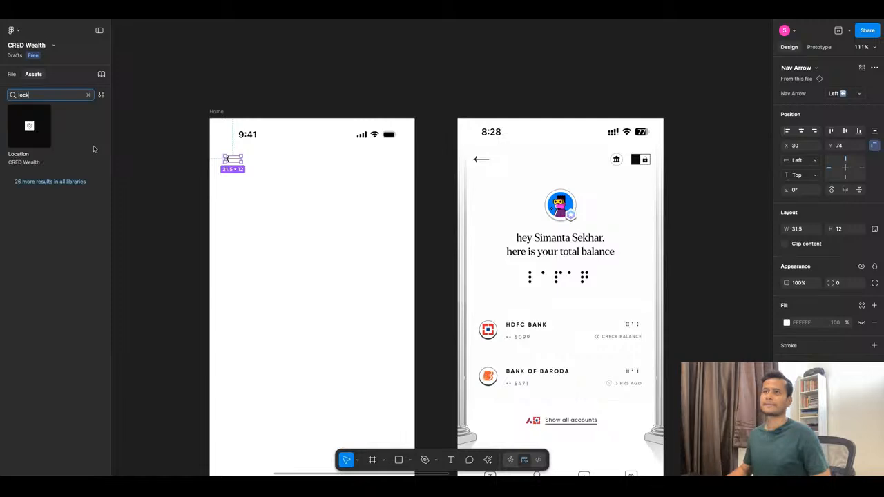
pyautogui.click(44, 182)
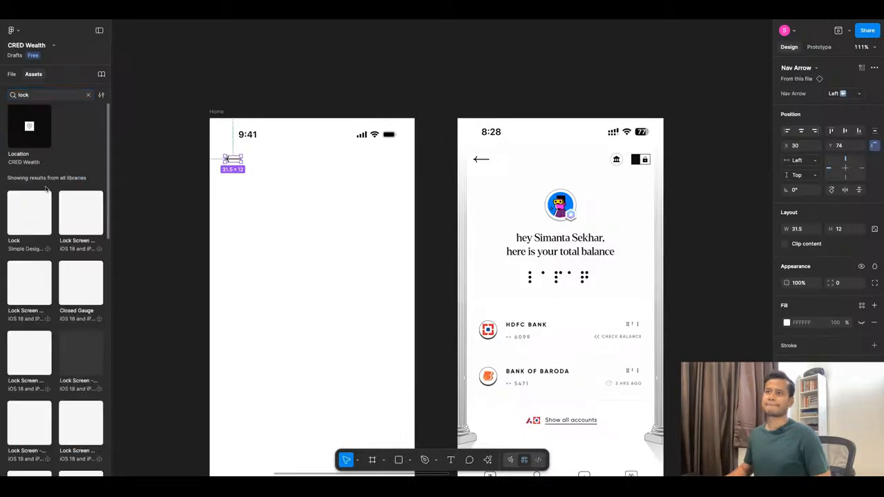
pyautogui.scroll(-2, 82, 272)
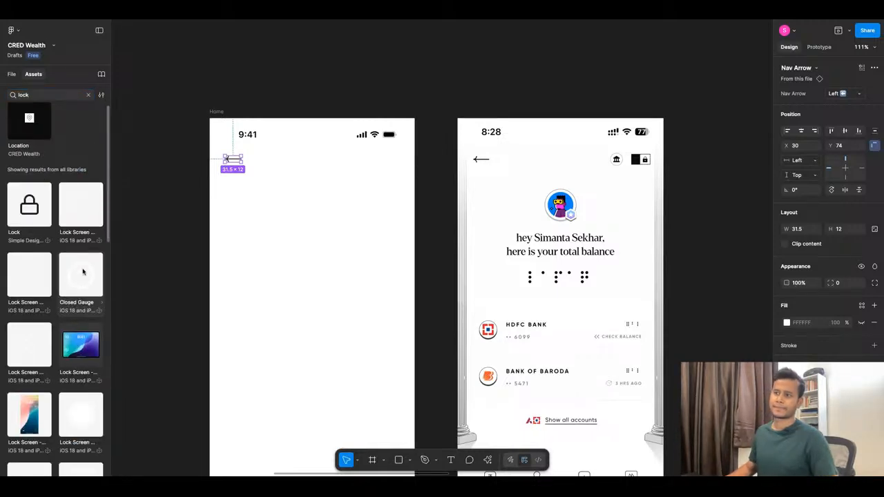
pyautogui.scroll(2, 83, 271)
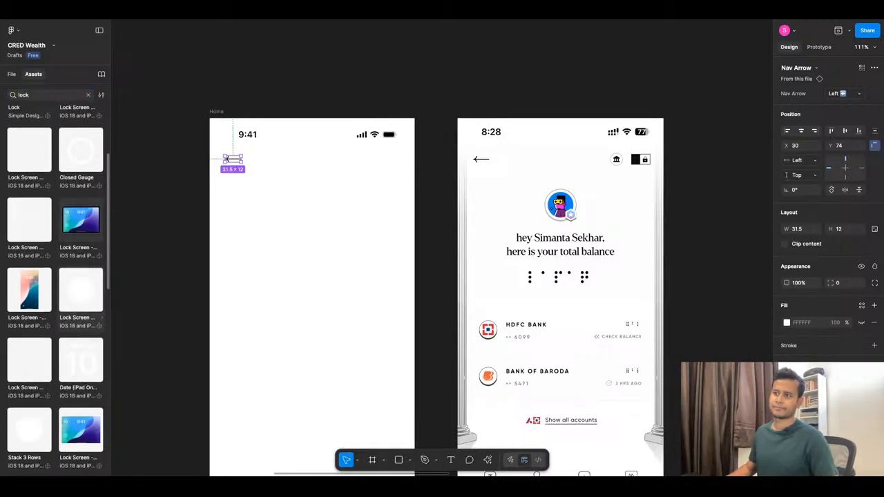
pyautogui.click(157, 250)
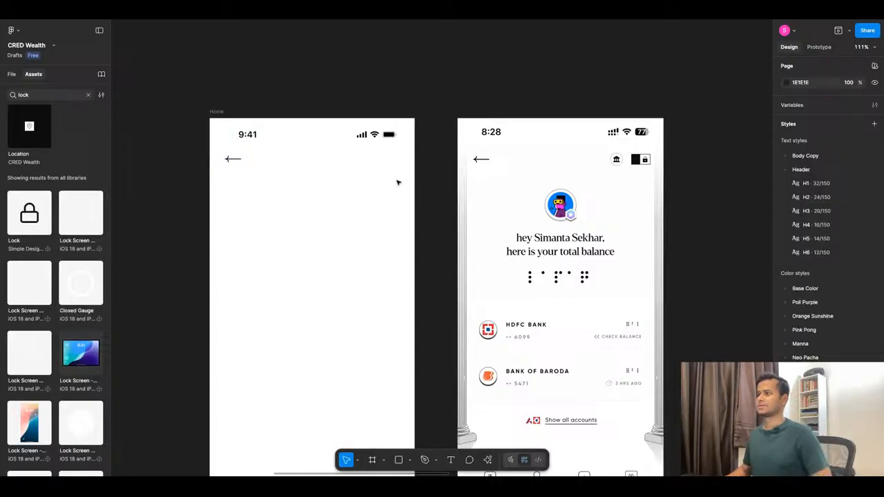
pyautogui.scroll(-10, 398, 182)
pyautogui.scroll(5, 477, 190)
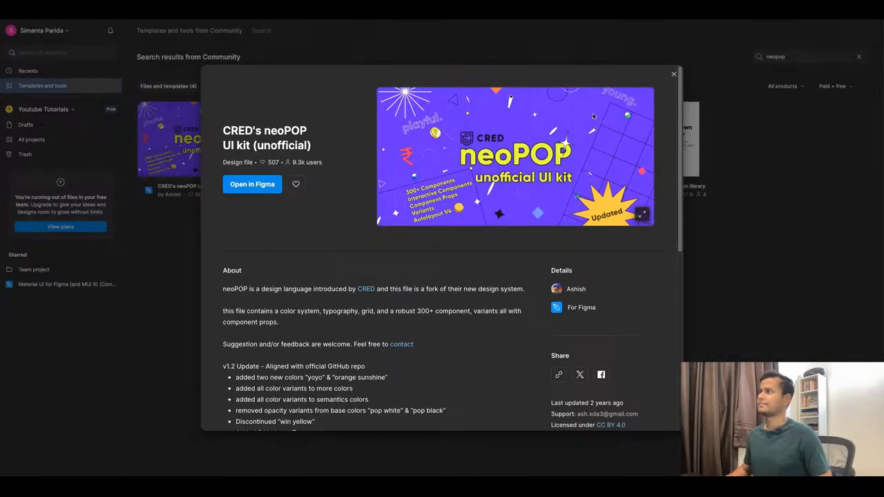
# Switch to the CRED's neoPOP UI kit (unofficial) file from the drafts and open its Components page.
pyautogui.click(674, 74)
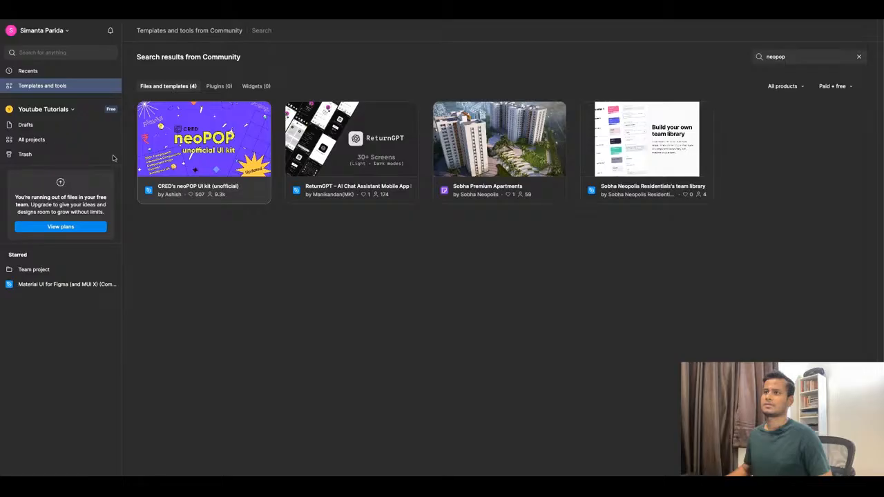
pyautogui.click(31, 125)
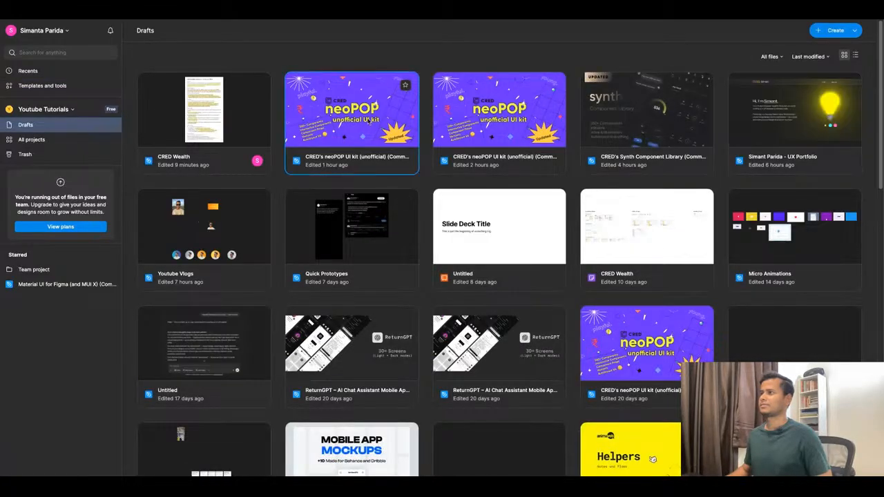
pyautogui.doubleClick(368, 120)
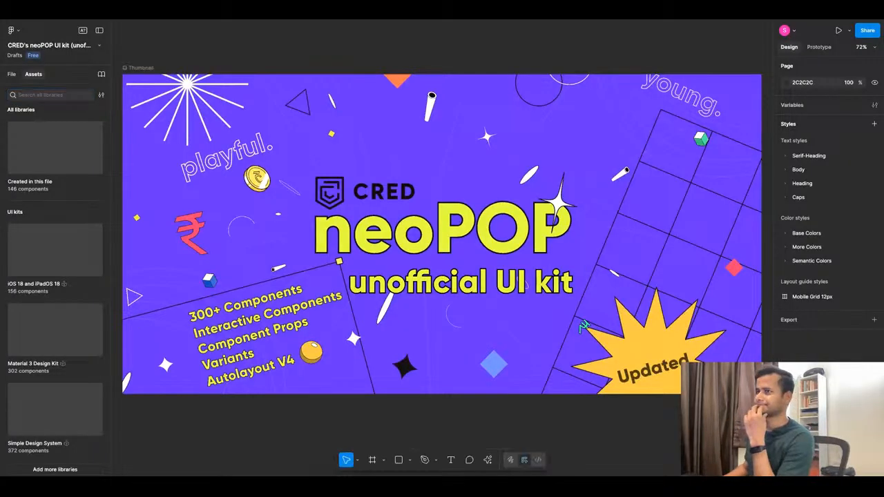
pyautogui.click(12, 74)
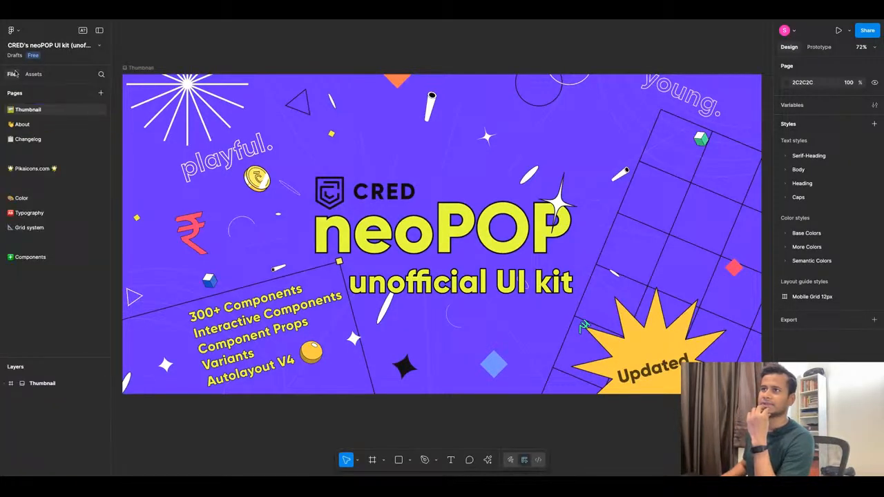
pyautogui.click(31, 256)
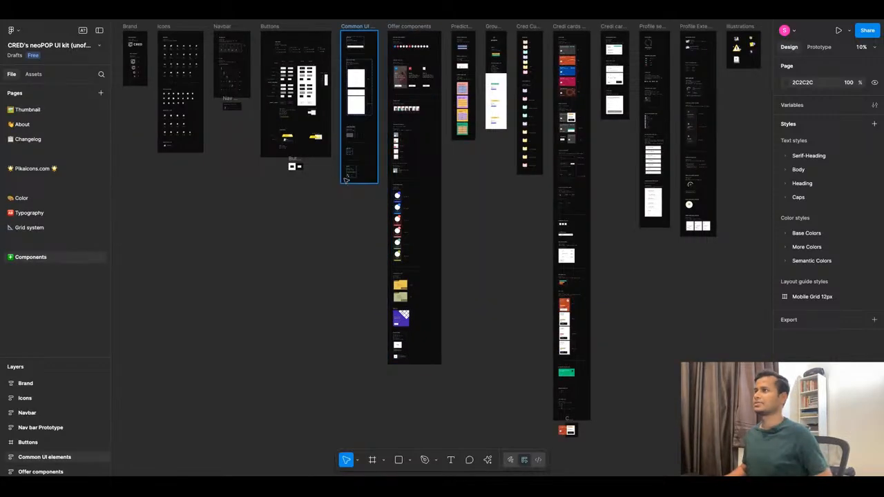
# Examine the UI kit's icon, nav bar and profile component boards for a settings icon.
pyautogui.scroll(6, 335, 178)
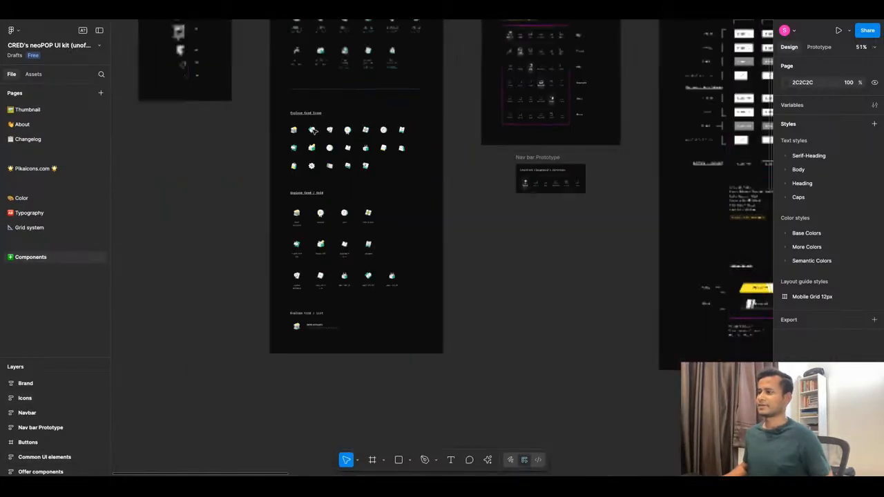
pyautogui.scroll(3, 337, 205)
pyautogui.scroll(3, 598, 131)
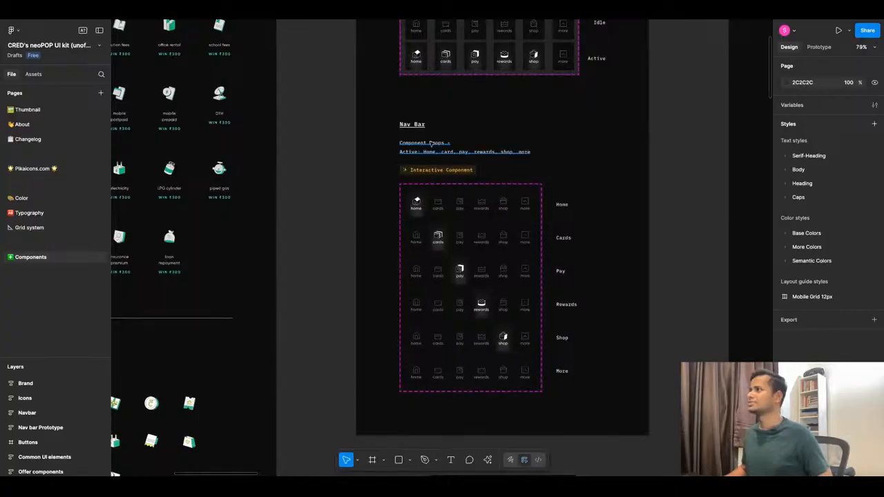
pyautogui.scroll(-6, 424, 145)
pyautogui.scroll(-5, 424, 145)
pyautogui.scroll(4, 710, 158)
pyautogui.scroll(-5, 464, 160)
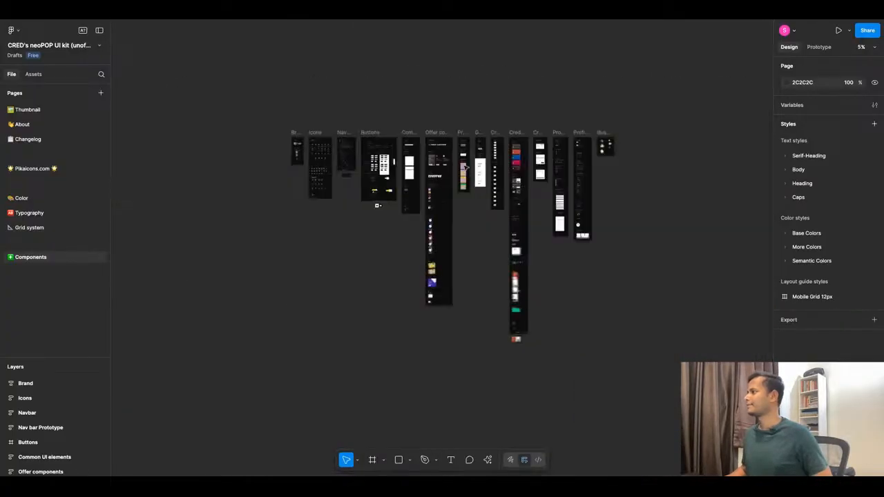
pyautogui.scroll(6, 571, 216)
pyautogui.scroll(10, 425, 207)
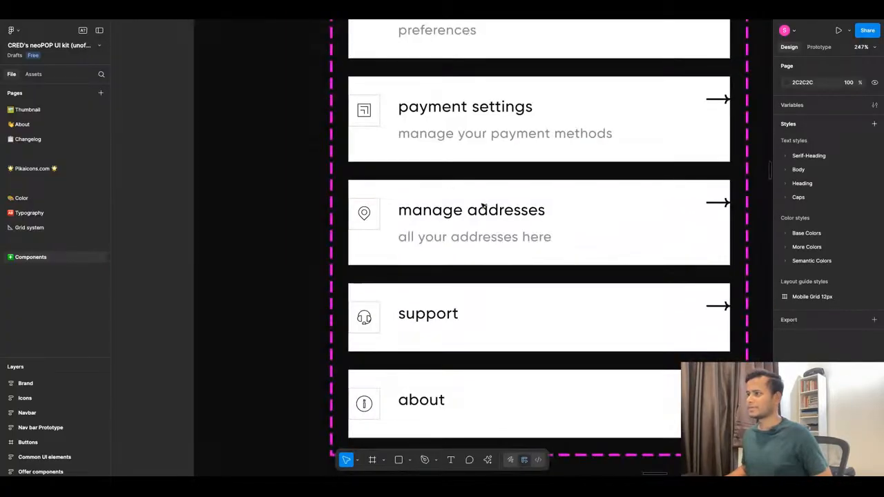
pyautogui.scroll(2, 437, 184)
pyautogui.scroll(5, 437, 184)
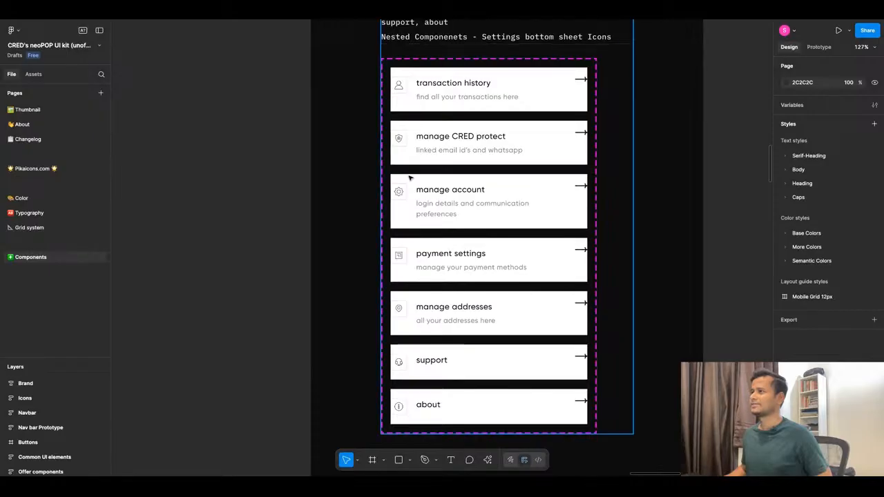
# Copy the gear icon frame from the manage account cell and paste it into the Home frame of the CRED Wealth file.
pyautogui.tripleClick(402, 191)
pyautogui.doubleClick(402, 192)
pyautogui.click(405, 220)
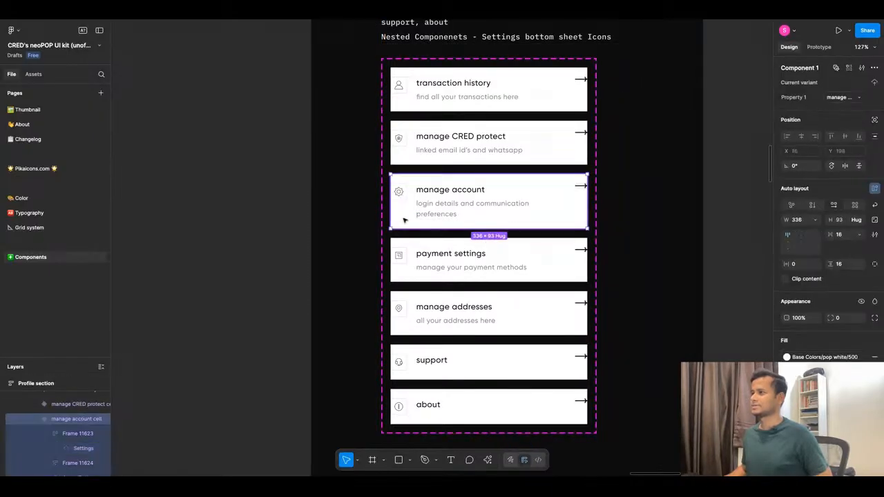
pyautogui.doubleClick(403, 199)
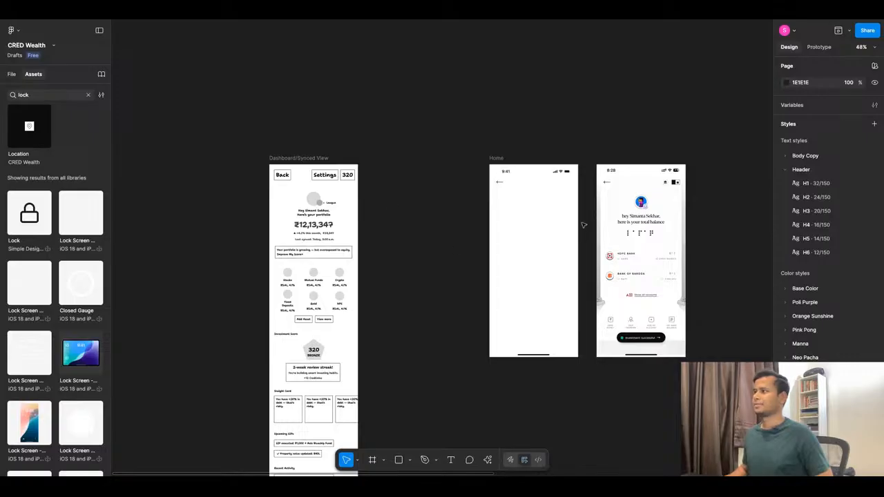
pyautogui.click(569, 241)
pyautogui.hotkey('ctrl', 'v')
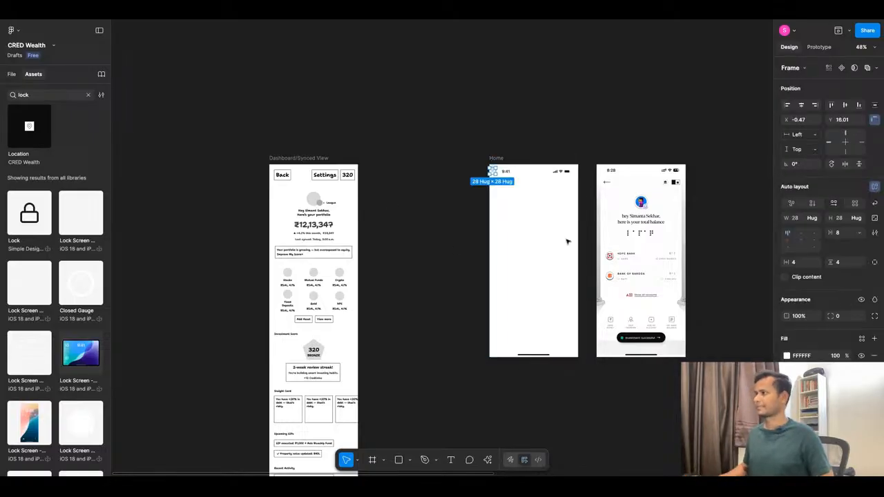
# Move the gear icon to the right end of the Home header, level with the back arrow, at X 359, Y 66.
pyautogui.moveTo(492, 171); pyautogui.dragTo(567, 183)
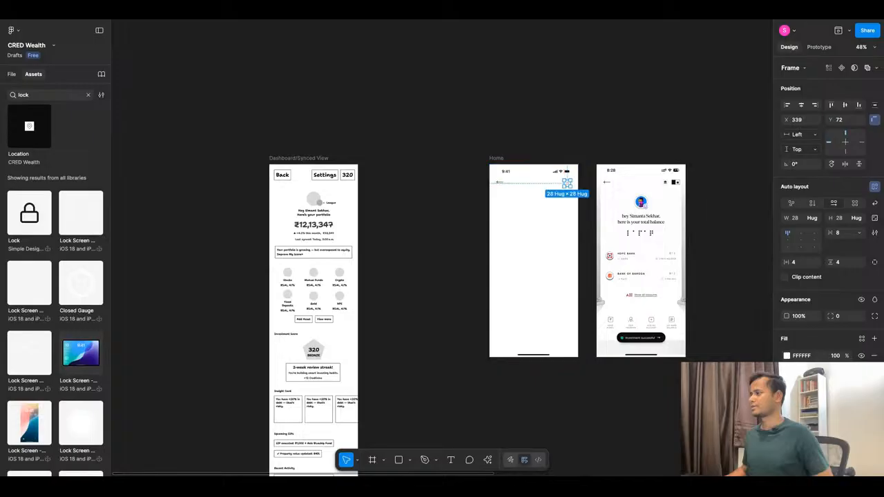
pyautogui.scroll(5, 573, 185)
pyautogui.scroll(-4, 503, 180)
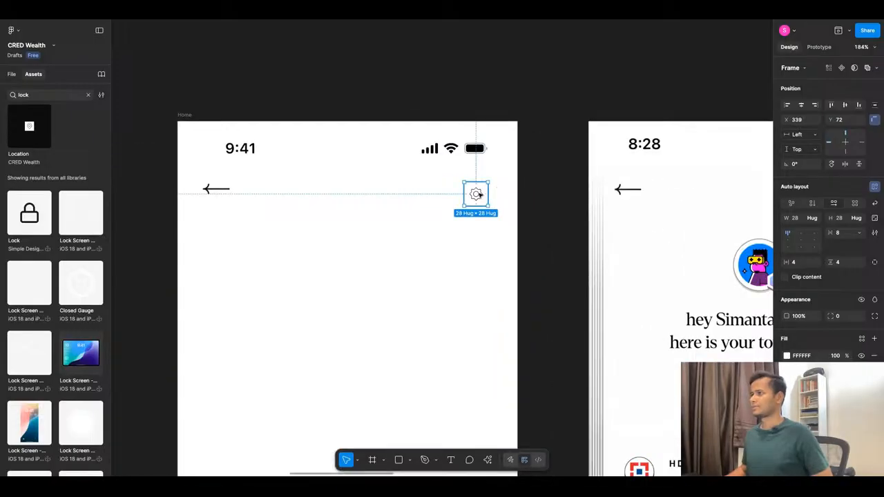
pyautogui.moveTo(465, 195); pyautogui.dragTo(492, 191)
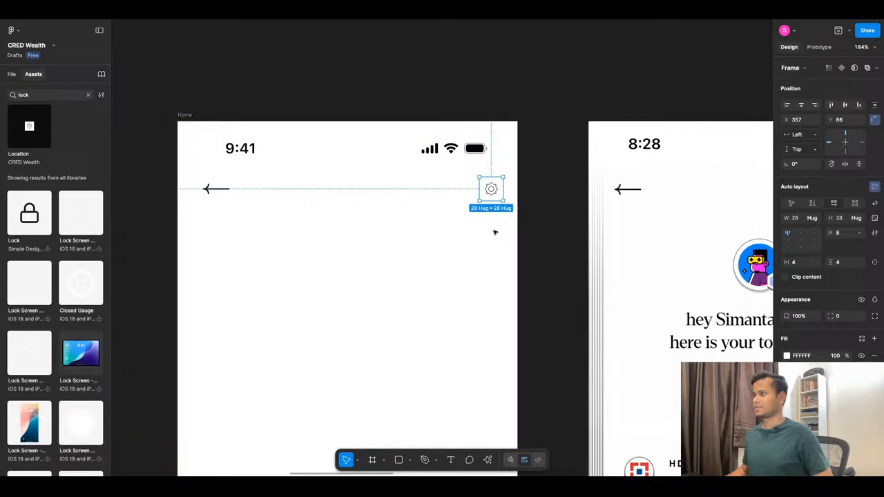
pyautogui.press('Right')
pyautogui.press('Right')
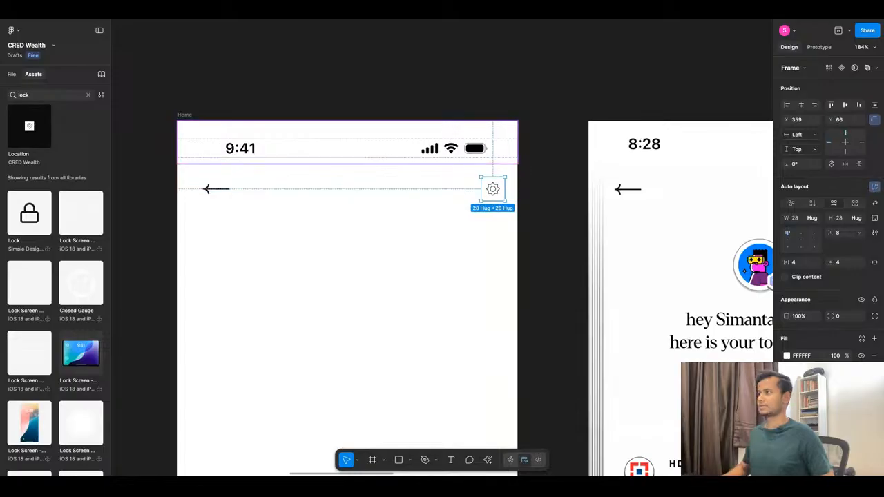
pyautogui.click(441, 219)
pyautogui.scroll(-5, 455, 187)
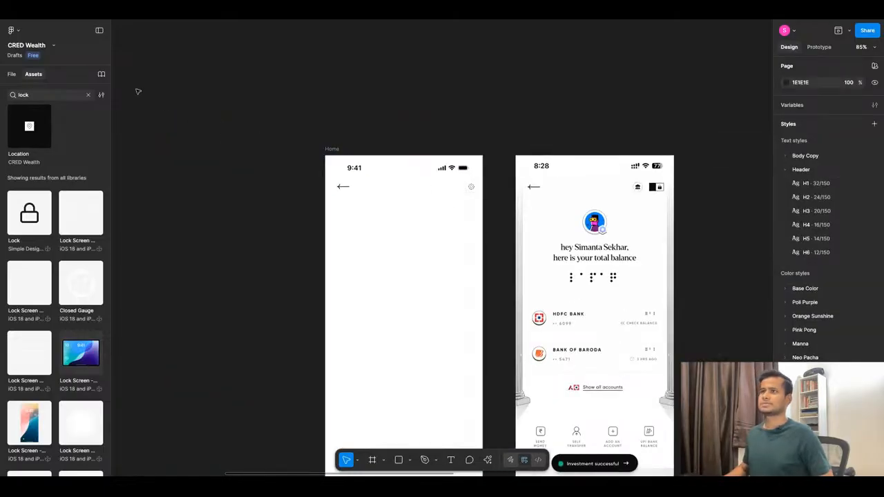
# Open a prototype preview of the Home frame beside the canvas.
pyautogui.click(335, 149)
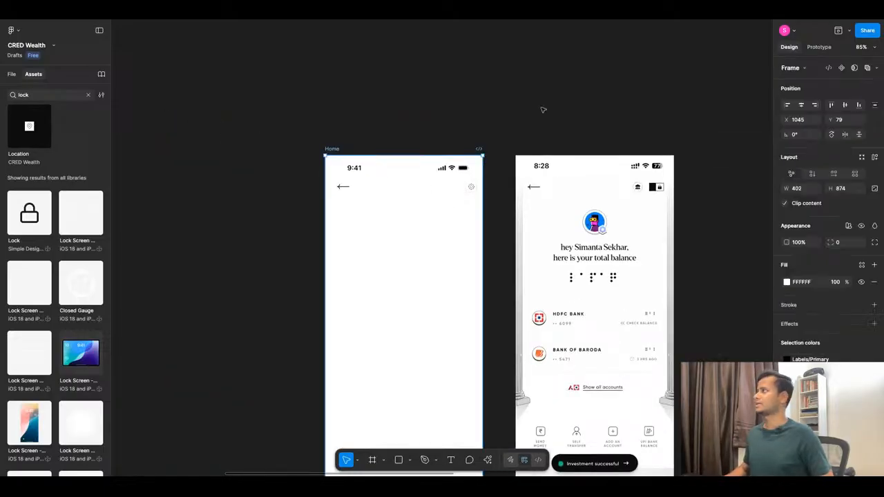
pyautogui.click(850, 32)
pyautogui.click(837, 34)
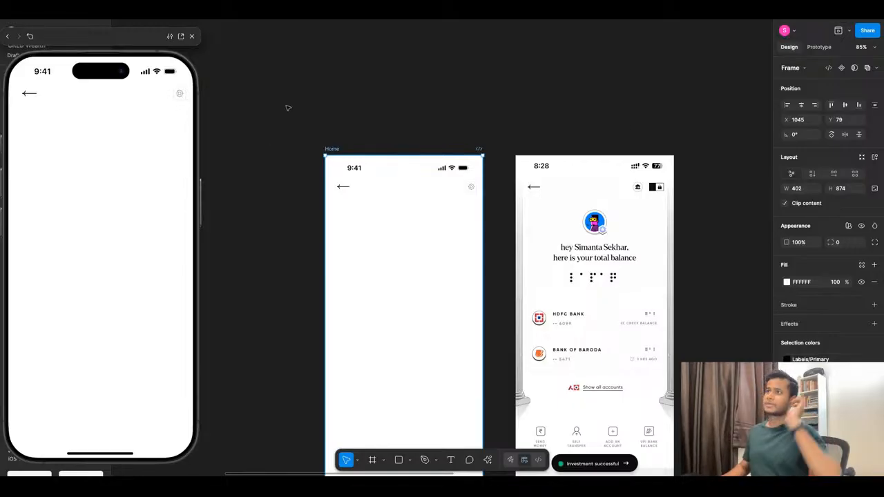
pyautogui.click(315, 138)
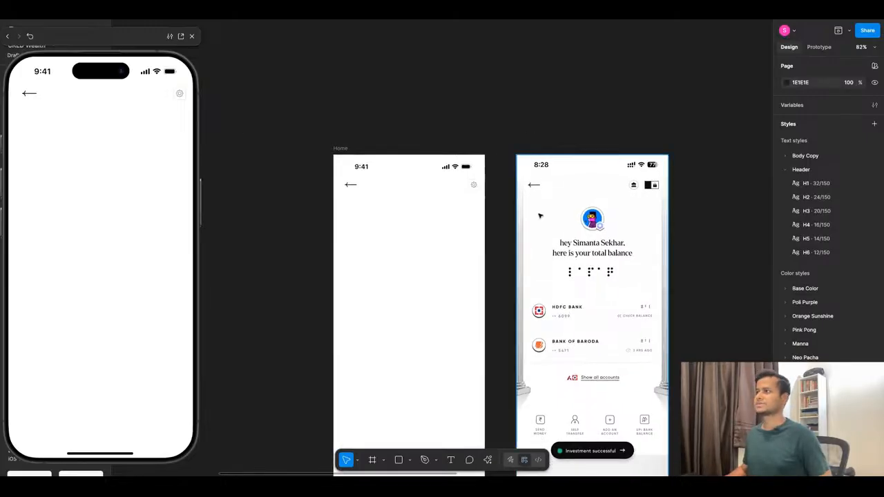
# Move the preview window clear of the page list and open the file's Style Guide page.
pyautogui.scroll(-10, 492, 222)
pyautogui.scroll(-4, 463, 229)
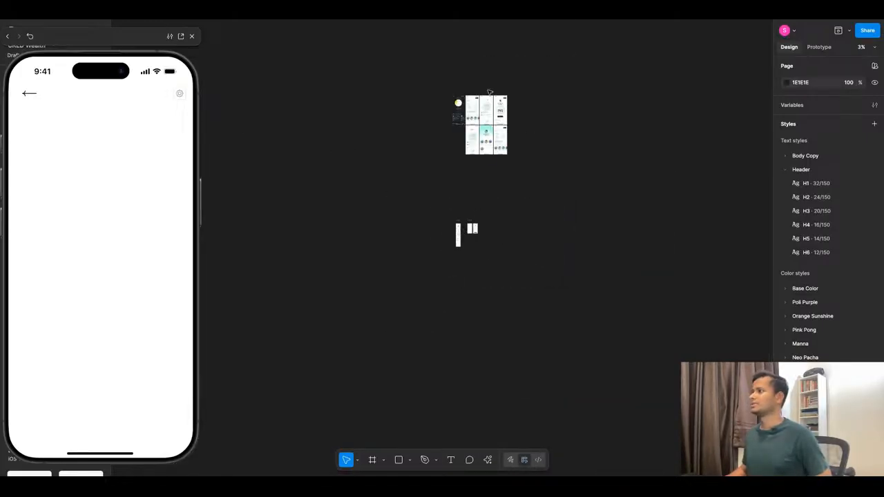
pyautogui.moveTo(143, 39); pyautogui.dragTo(265, 45)
pyautogui.click(11, 74)
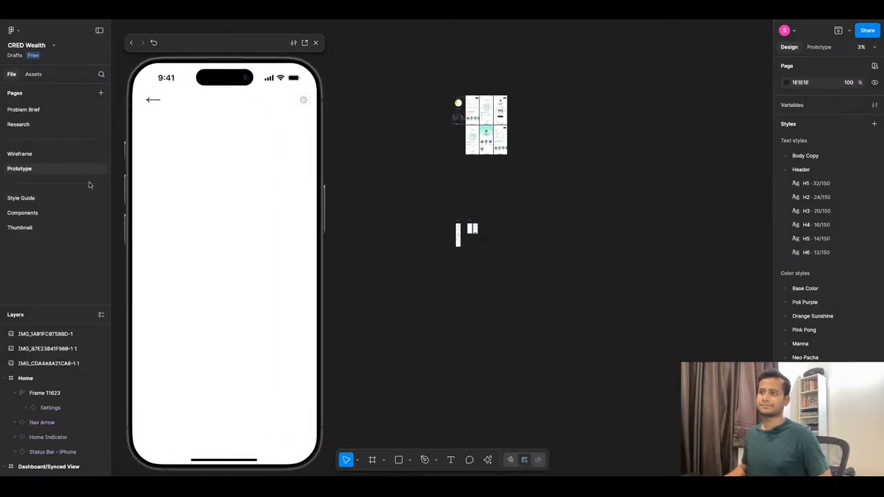
pyautogui.click(42, 199)
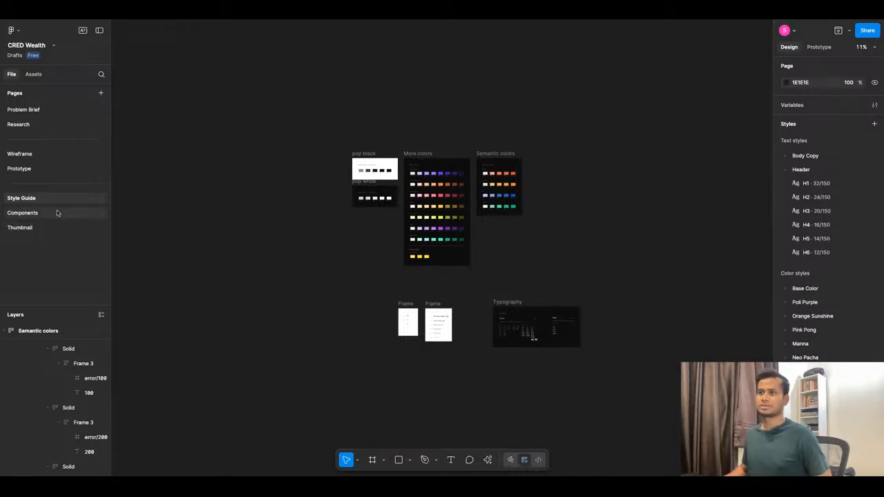
# Copy the profile picture and its inner ring ellipse from the Profile avatar component on the Components page.
pyautogui.click(34, 214)
pyautogui.scroll(10, 358, 220)
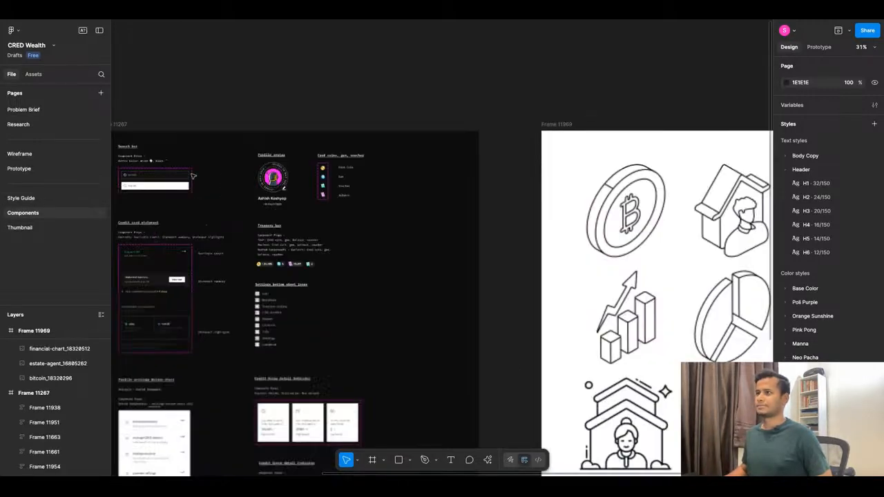
pyautogui.click(404, 180)
pyautogui.hotkey('shift', '2')
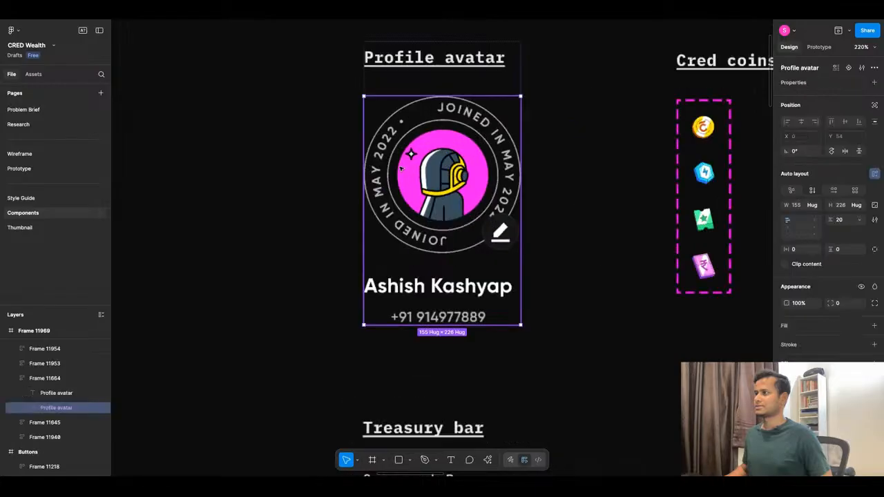
pyautogui.keyDown('super'); pyautogui.click(446, 180); pyautogui.keyUp('super')
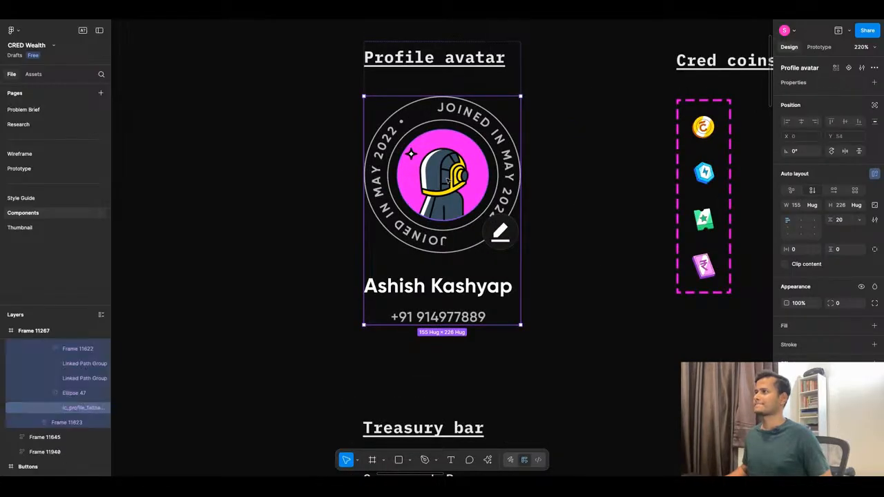
pyautogui.click(63, 394)
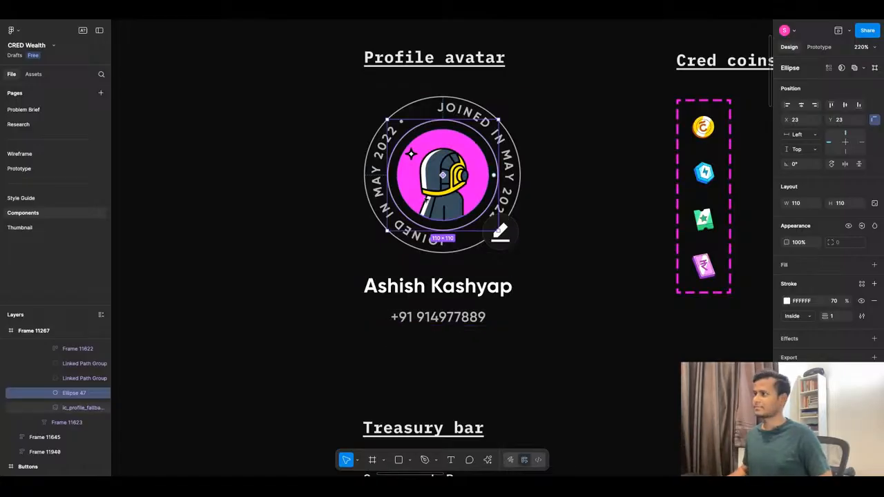
pyautogui.keyDown('shift'); pyautogui.click(424, 200); pyautogui.keyUp('shift')
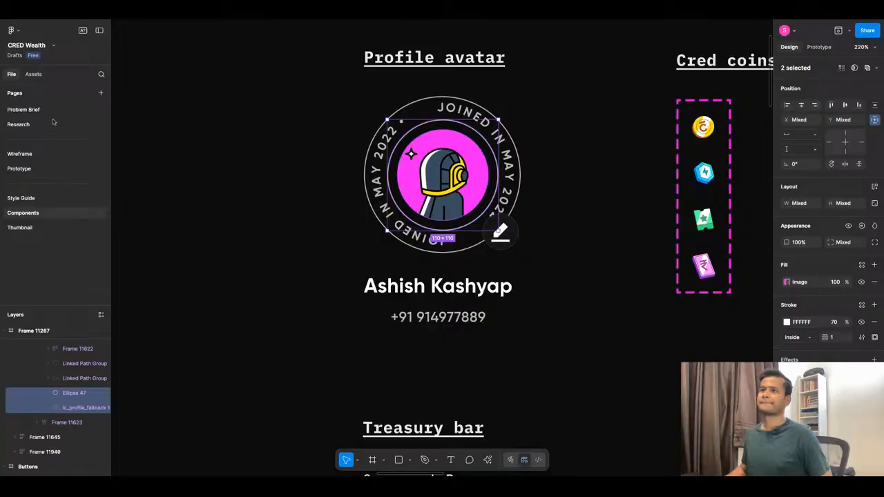
# Paste the copied avatar layers on the Prototype page and place them at about 49 × 49 over the reference screenshot's avatar.
pyautogui.click(48, 168)
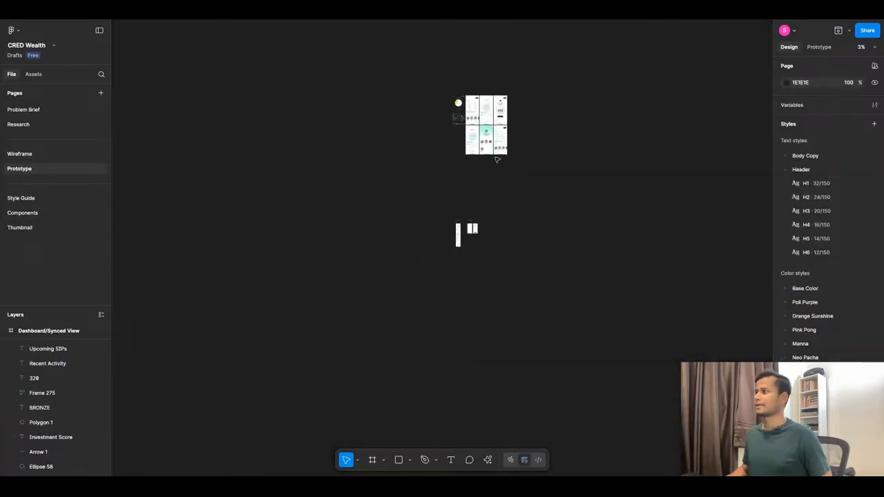
pyautogui.scroll(5, 508, 235)
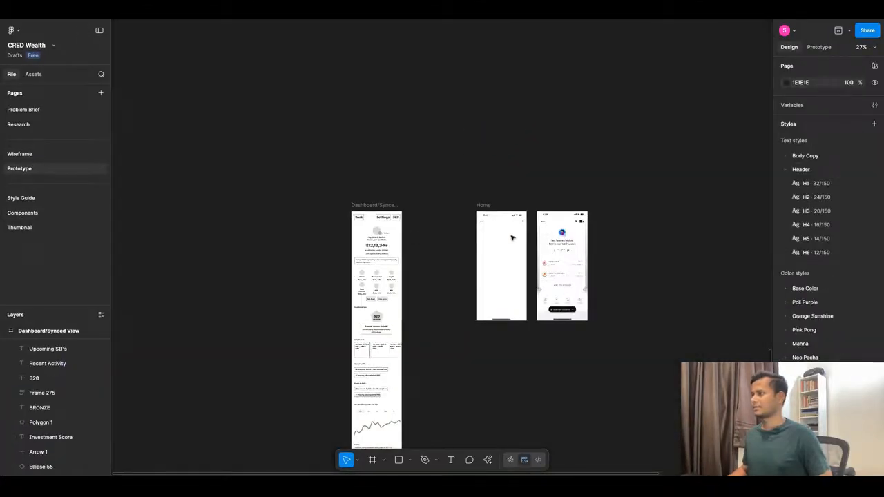
pyautogui.scroll(5, 512, 238)
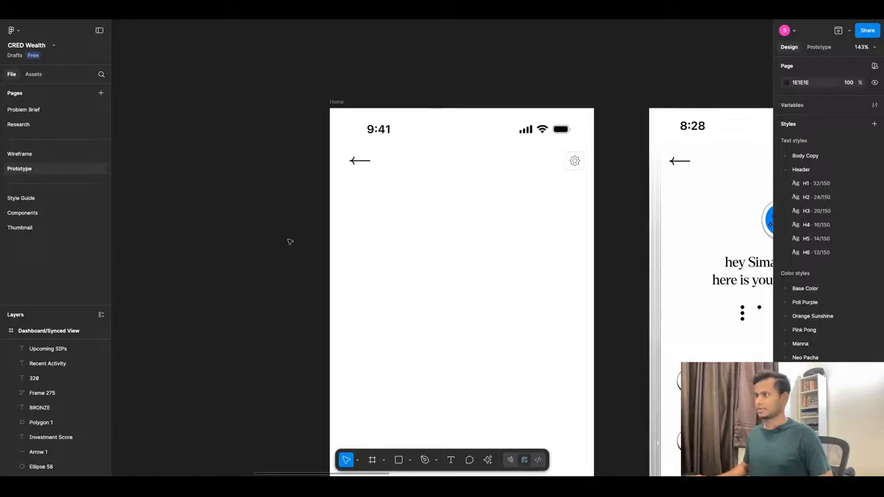
pyautogui.hotkey('ctrl', 'v')
pyautogui.moveTo(478, 283)
pyautogui.mouseDown()
pyautogui.moveTo(433, 239)
pyautogui.moveTo(564, 236)
pyautogui.mouseUp()
# Bring the pasted avatar layers in front of the reference screenshot.
pyautogui.scroll(-4, 436, 237)
pyautogui.rightClick(564, 235)
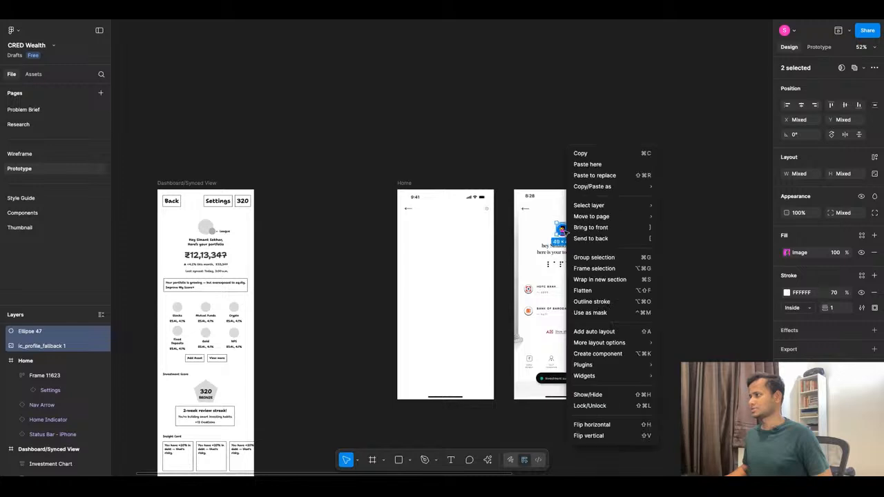
pyautogui.click(587, 237)
pyautogui.scroll(10, 561, 232)
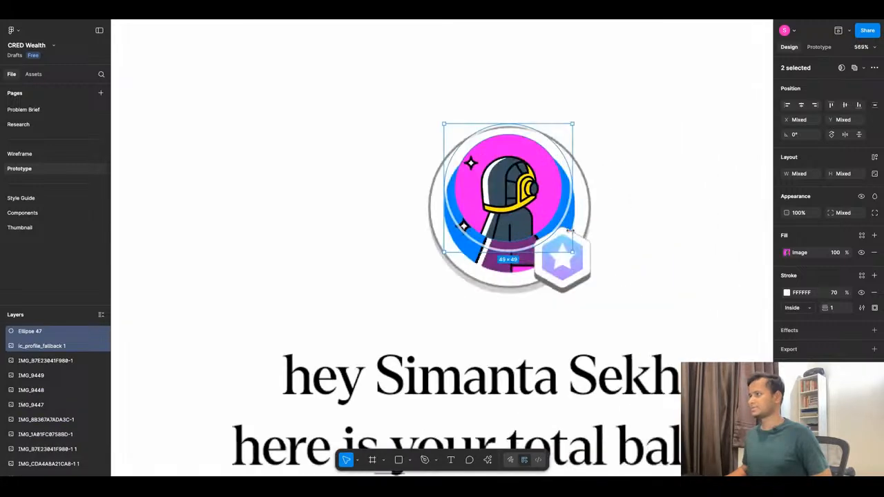
# Align the avatar layers with the reference avatar, enlarge them to 61 × 61 to match its outer ring, and group them.
pyautogui.press('Up')
pyautogui.press('Down')
pyautogui.press('Right')
pyautogui.press('Left')
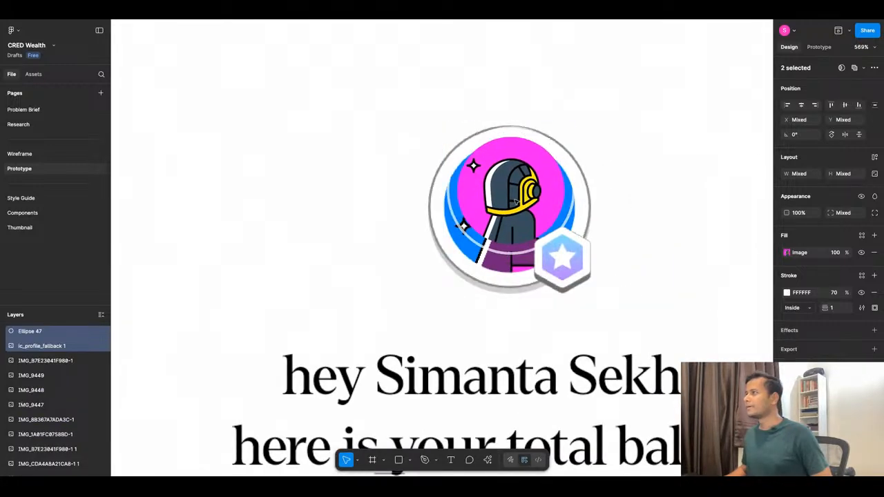
pyautogui.moveTo(574, 256); pyautogui.dragTo(606, 285)
pyautogui.press('Left')
pyautogui.press('Left')
pyautogui.press('Left')
pyautogui.press('Left')
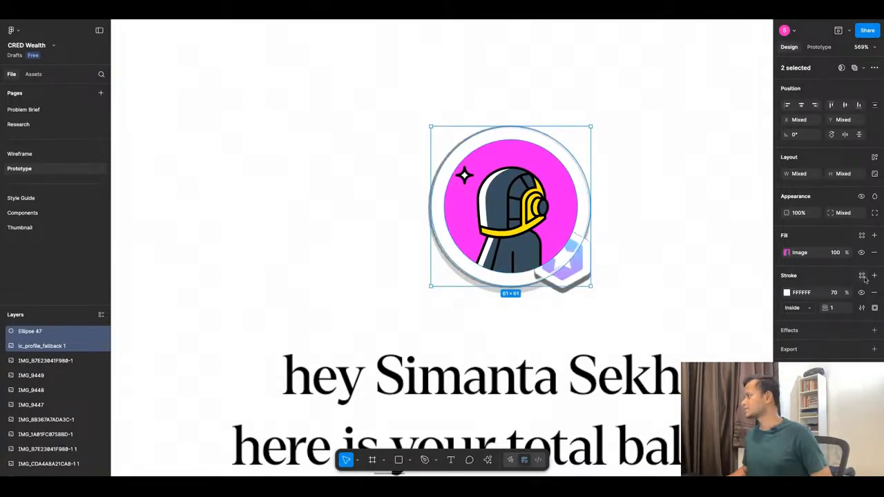
pyautogui.hotkey('ctrl', 'g')
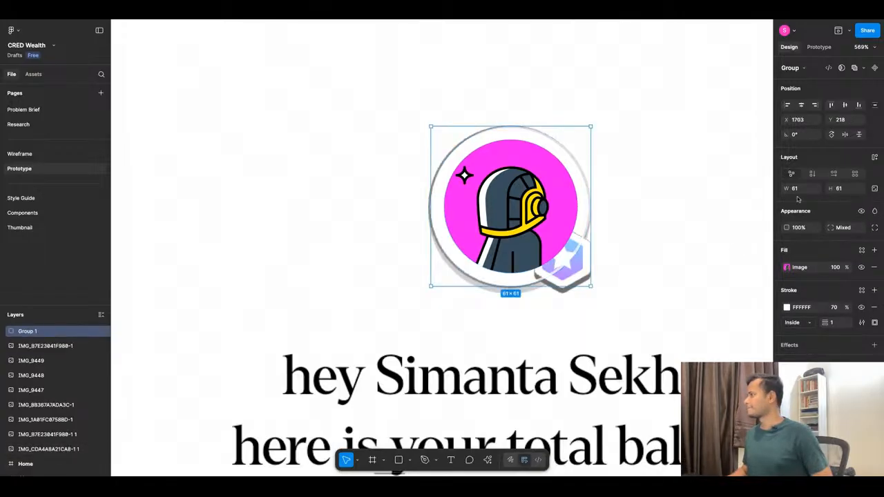
# Move the avatar group from the reference screenshot into the Home frame below the header, at about X 152, Y 158.
pyautogui.click(732, 209)
pyautogui.scroll(-5, 732, 210)
pyautogui.click(668, 202)
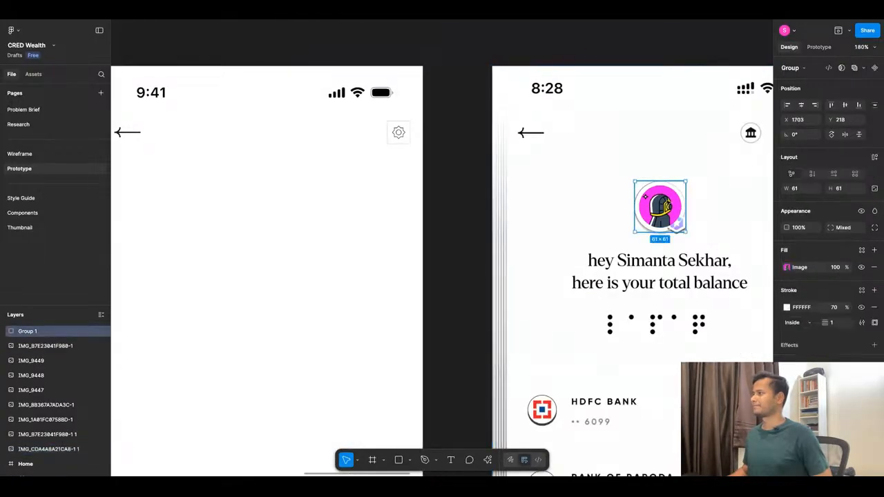
pyautogui.moveTo(668, 202); pyautogui.dragTo(427, 212)
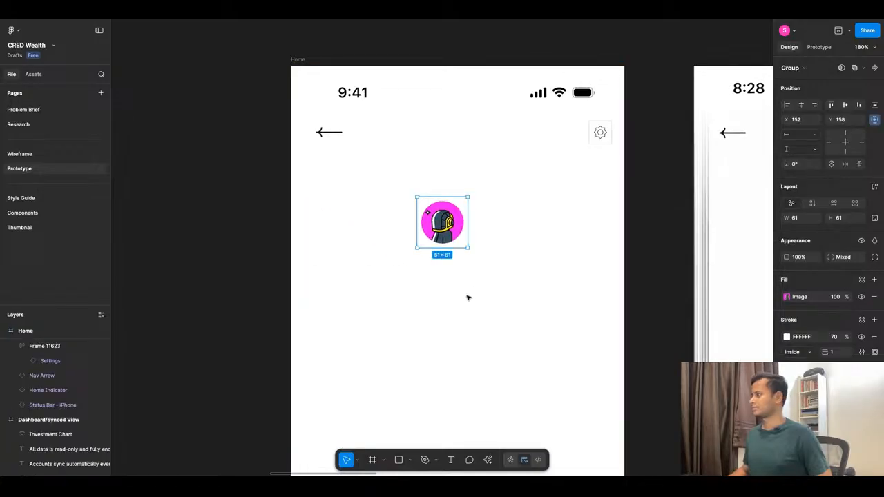
# Apply the Base Color/Pop Black/100 style to the stroke of the avatar's ring.
pyautogui.click(789, 337)
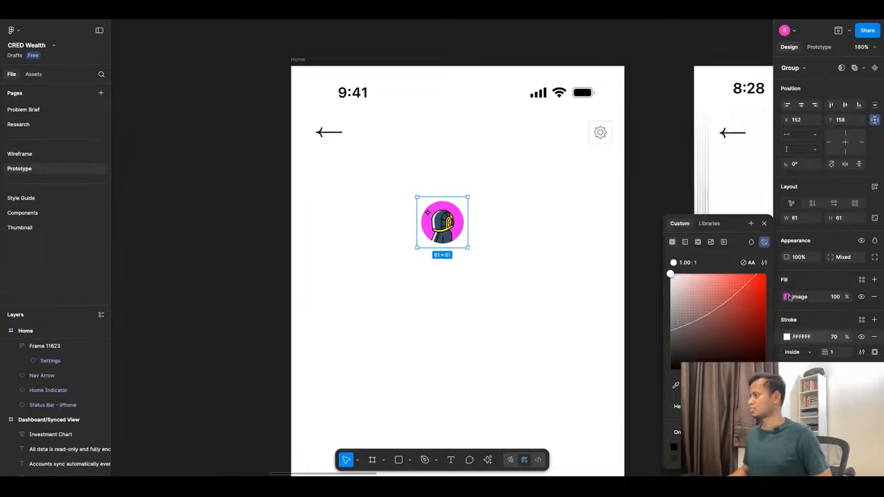
pyautogui.click(861, 319)
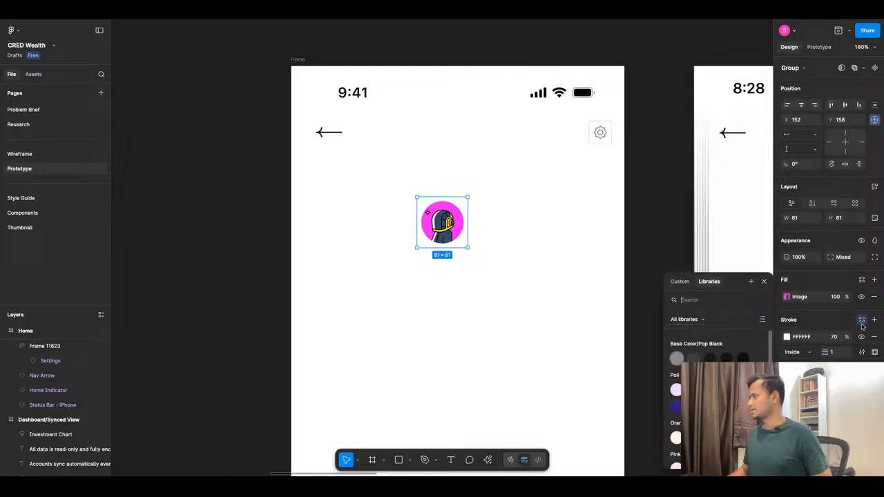
pyautogui.click(675, 358)
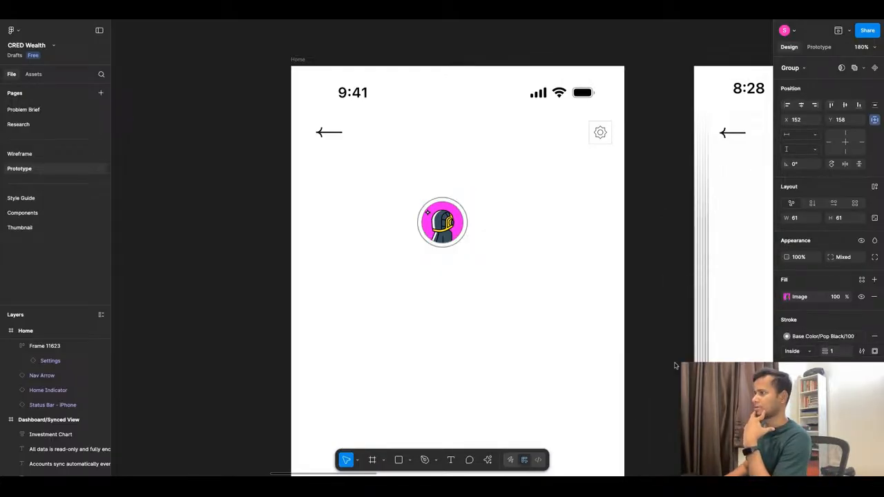
# Centre the avatar group horizontally in the Home frame and move it up to Y 142, checking its distance from the gear icon.
pyautogui.click(801, 105)
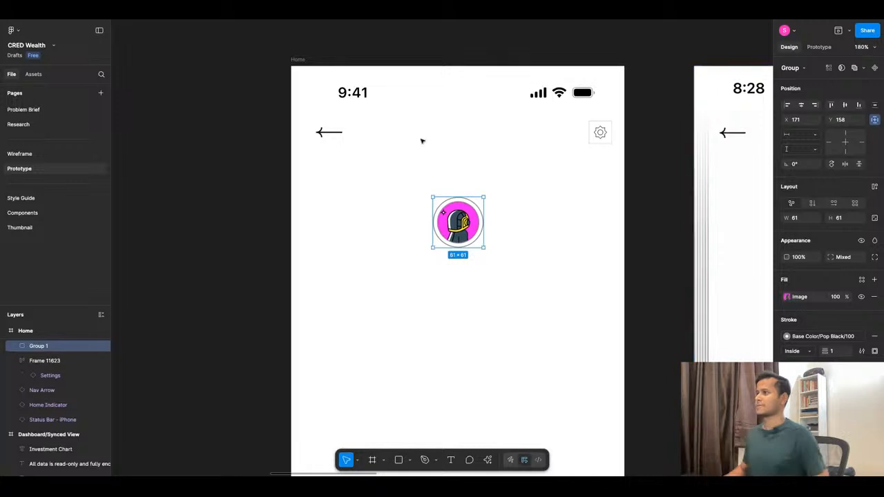
pyautogui.press('Up')
pyautogui.press('Up')
pyautogui.press('Up')
pyautogui.press('Up')
pyautogui.press('Up')
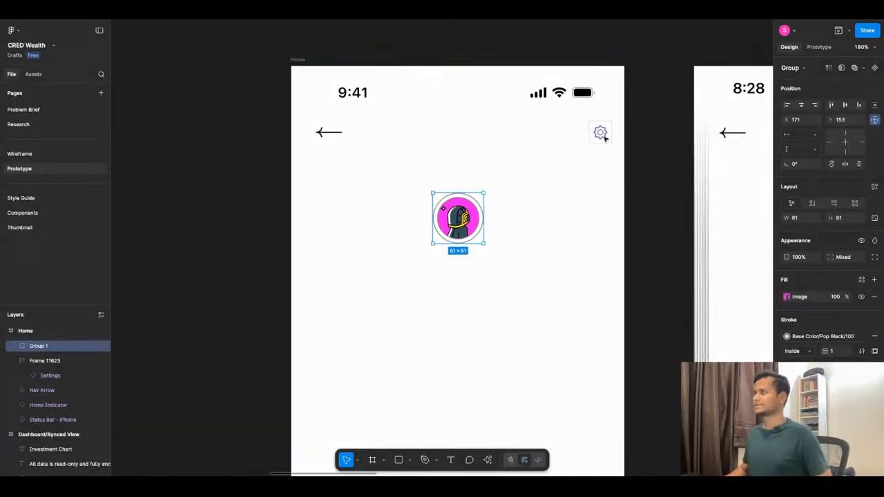
pyautogui.press('alt')
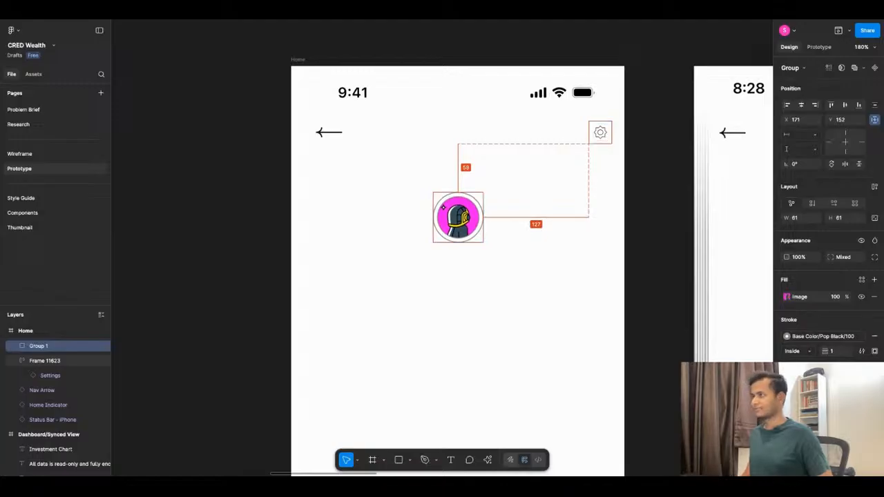
pyautogui.scroll(-5, 587, 145)
pyautogui.press('alt')
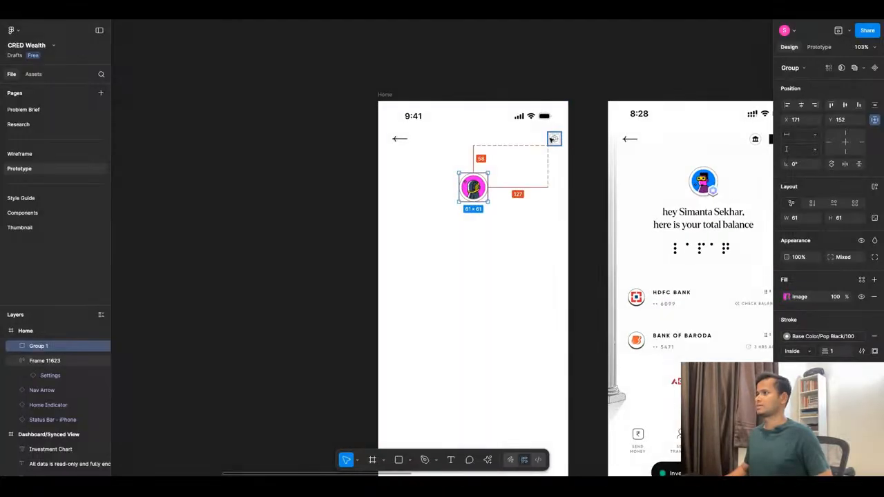
pyautogui.press('Up')
pyautogui.press('Up')
pyautogui.press('Up')
pyautogui.press('Up')
pyautogui.press('Up')
pyautogui.press('Up')
pyautogui.press('Up')
pyautogui.press('Up')
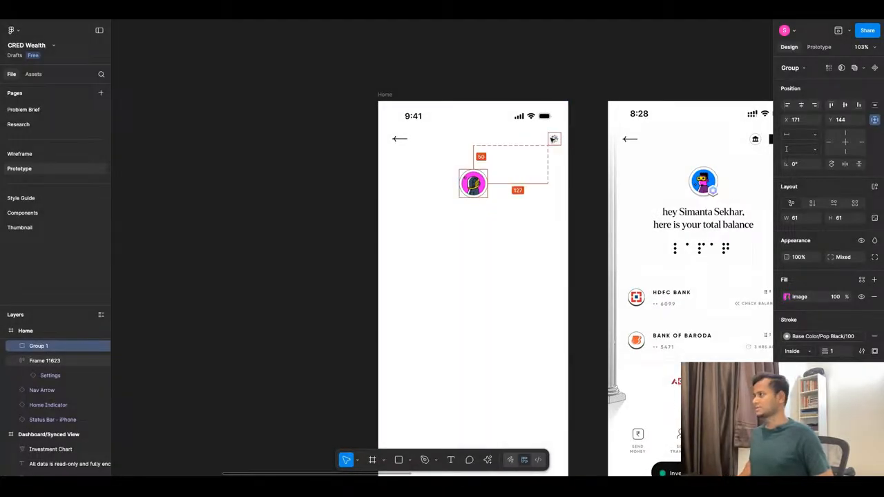
pyautogui.press('Up')
pyautogui.press('Up')
pyautogui.press('Up')
pyautogui.press('Down')
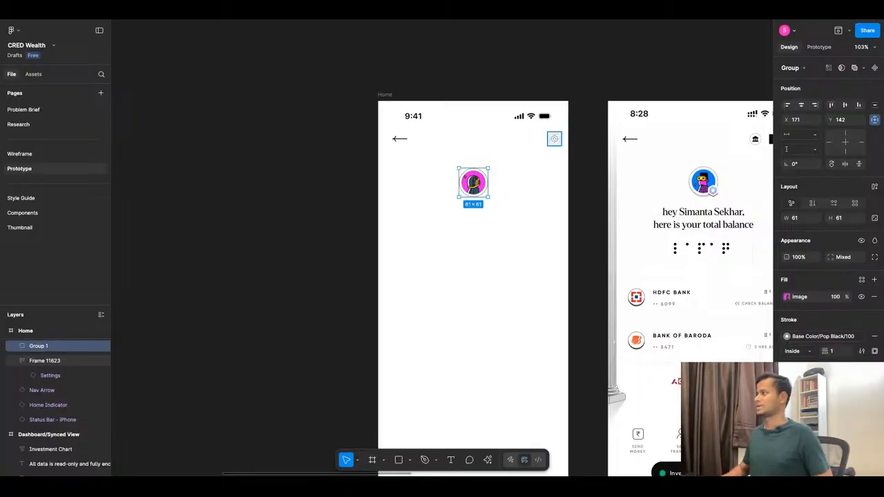
pyautogui.click(532, 208)
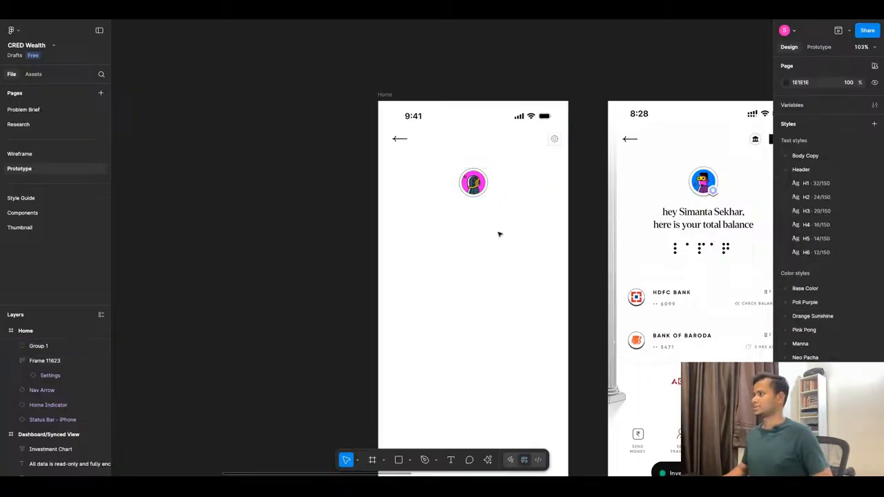
# Add a text under the avatar that greets the account holder by name and continues "here is your total portfolio".
pyautogui.press('t')
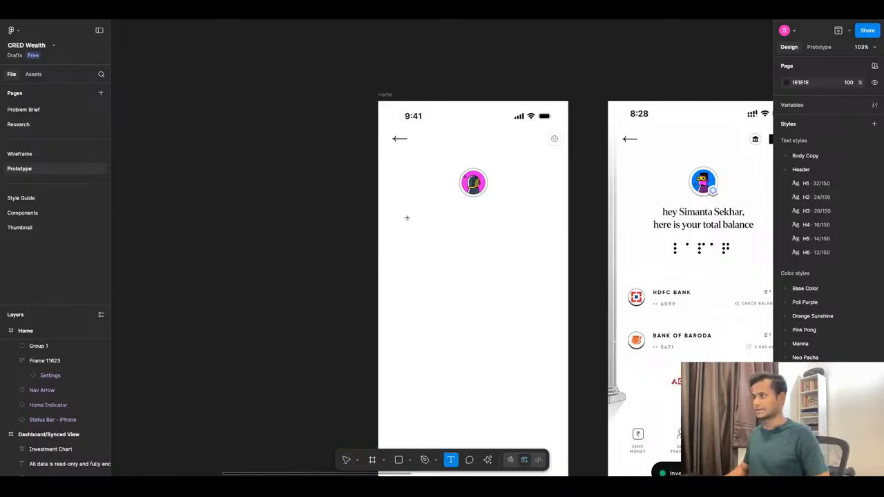
pyautogui.click(421, 210)
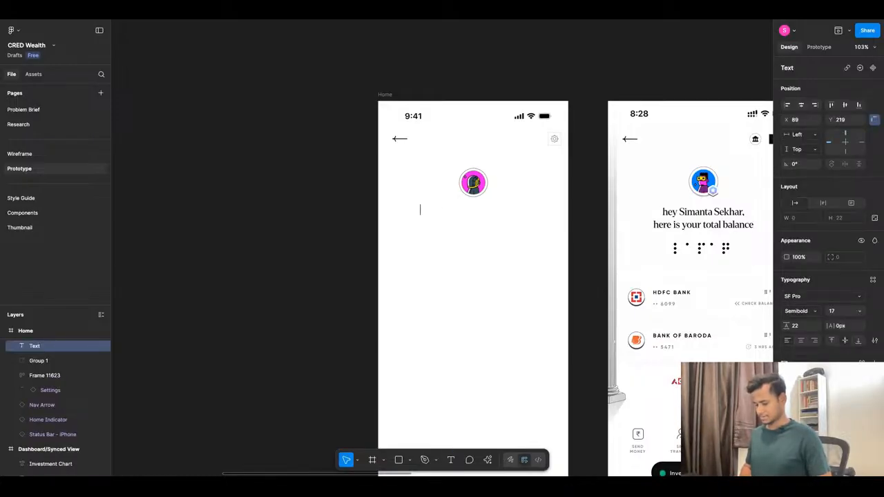
pyautogui.write('hey')
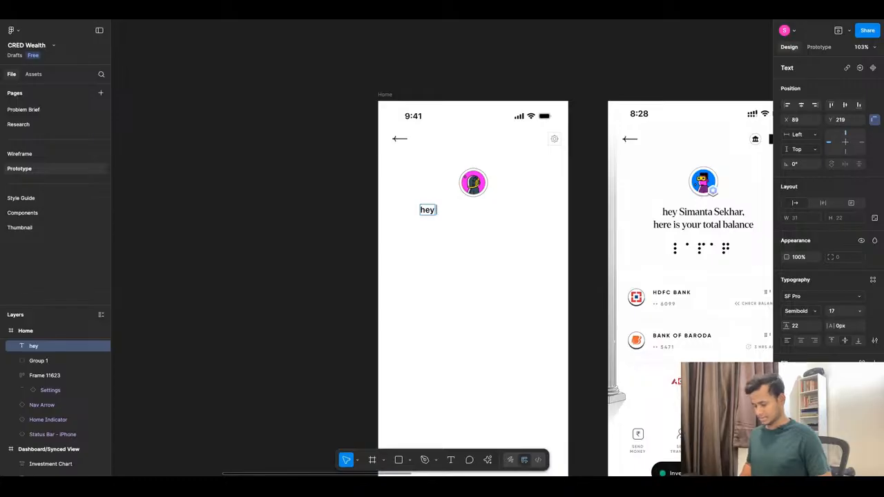
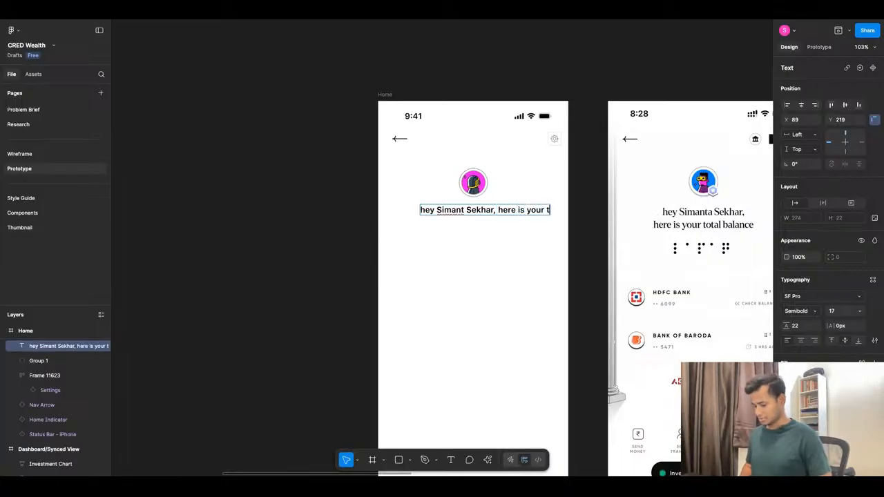
pyautogui.write('al b')
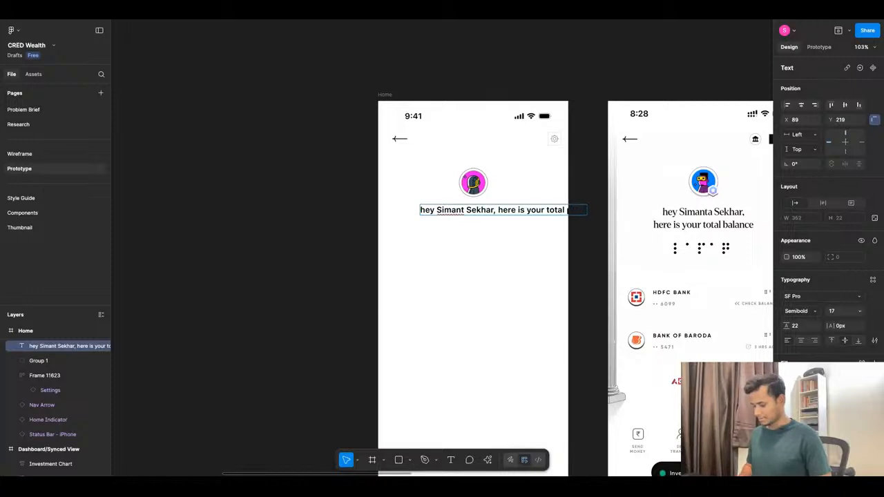
pyautogui.press('Escape')
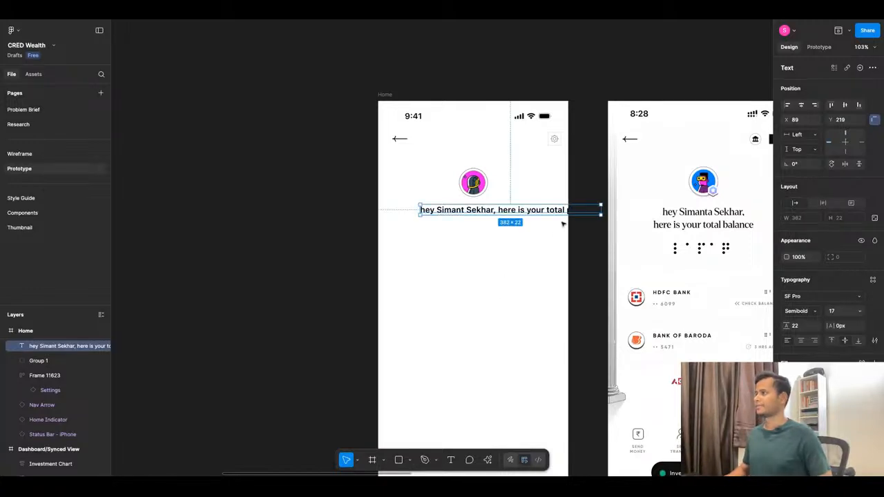
# Narrow the greeting's text box to 219 wide so it wraps, and centre-align its text.
pyautogui.moveTo(604, 210); pyautogui.dragTo(524, 214)
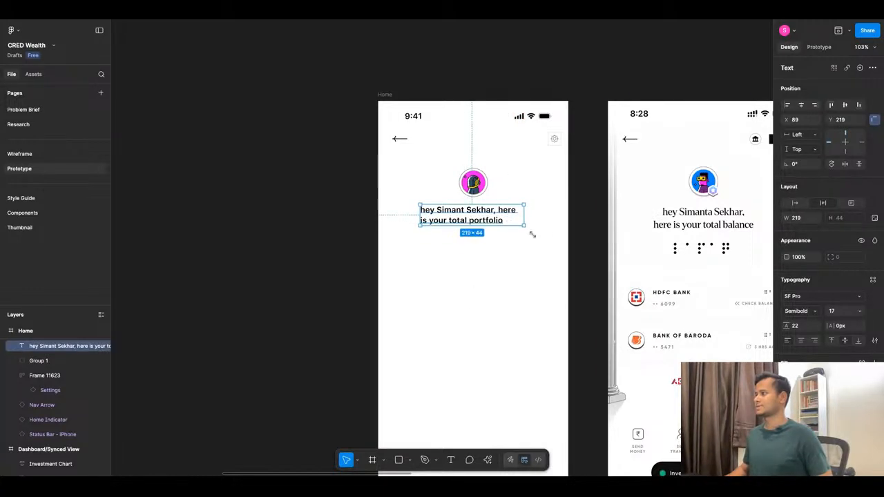
pyautogui.click(800, 341)
# Apply the Header/H2 text style to the greeting.
pyautogui.click(872, 279)
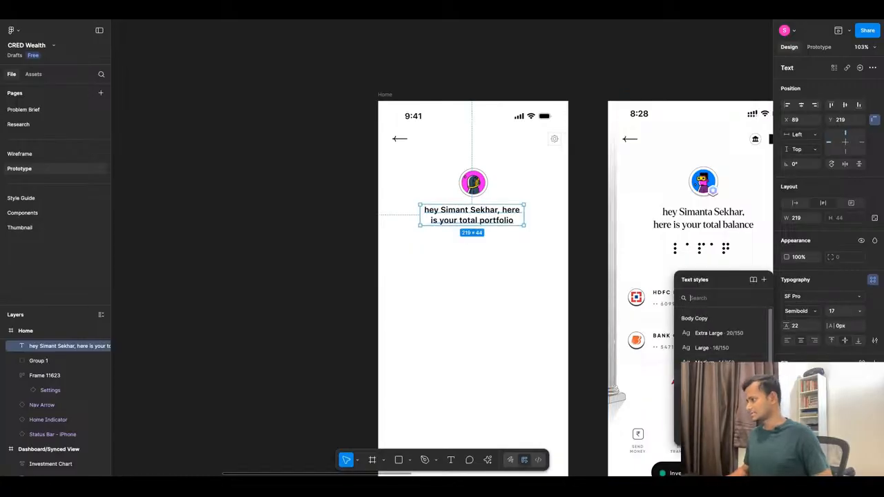
pyautogui.scroll(-1, 722, 414)
pyautogui.click(719, 417)
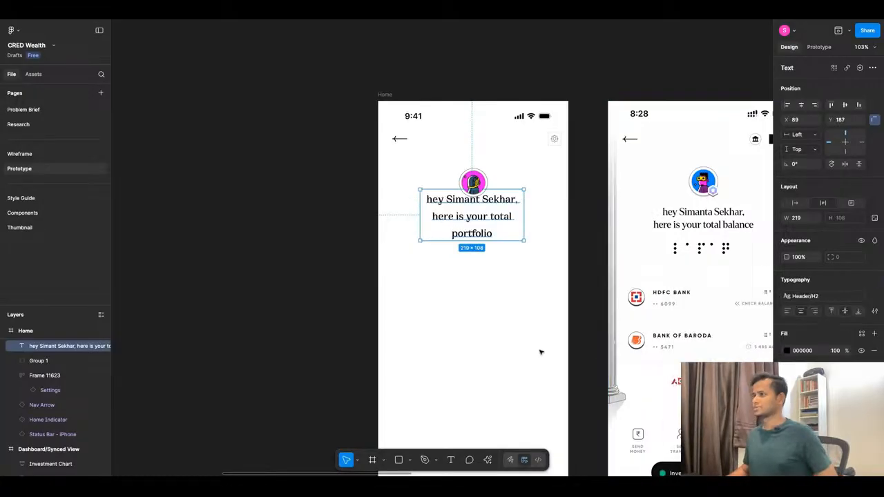
# Widen the greeting's text box to 277 so the text wraps onto two lines.
pyautogui.moveTo(526, 216)
pyautogui.mouseDown()
pyautogui.moveTo(549, 216)
pyautogui.moveTo(518, 216)
pyautogui.mouseUp()
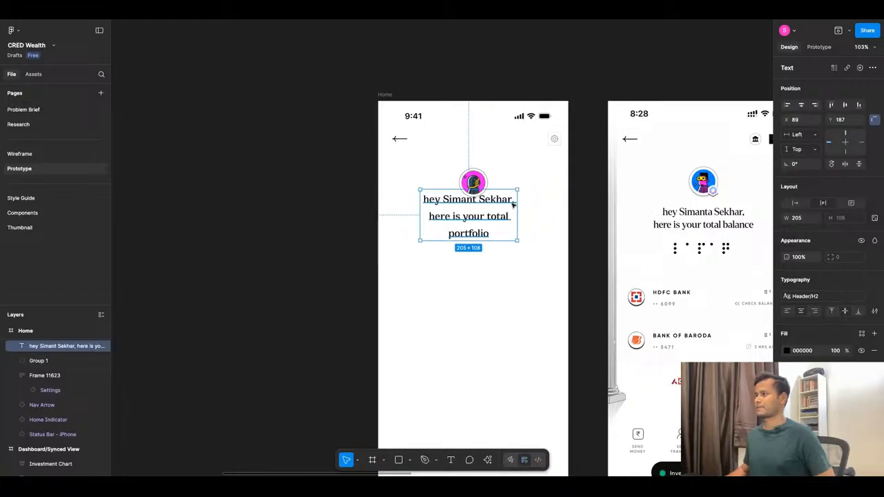
pyautogui.doubleClick(513, 202)
pyautogui.click(516, 202)
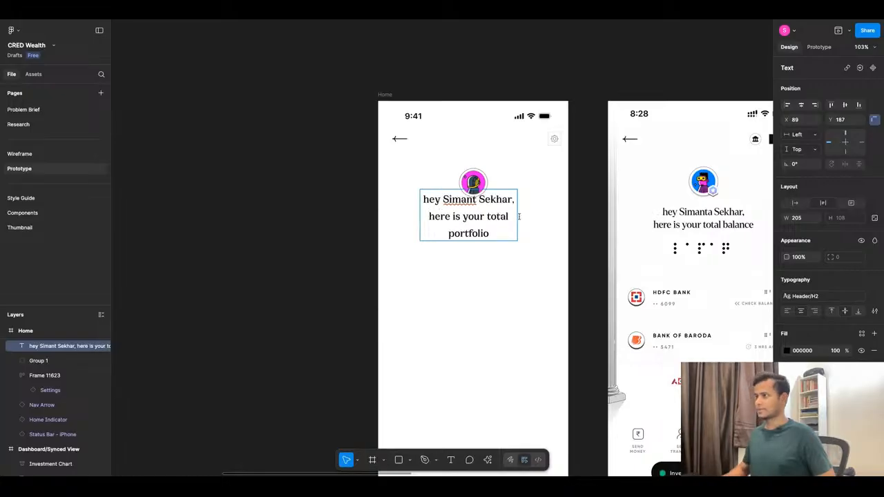
pyautogui.press('Escape')
pyautogui.moveTo(516, 207); pyautogui.dragTo(551, 208)
# Detach the text style from the greeting and set its line height to 120%.
pyautogui.click(874, 298)
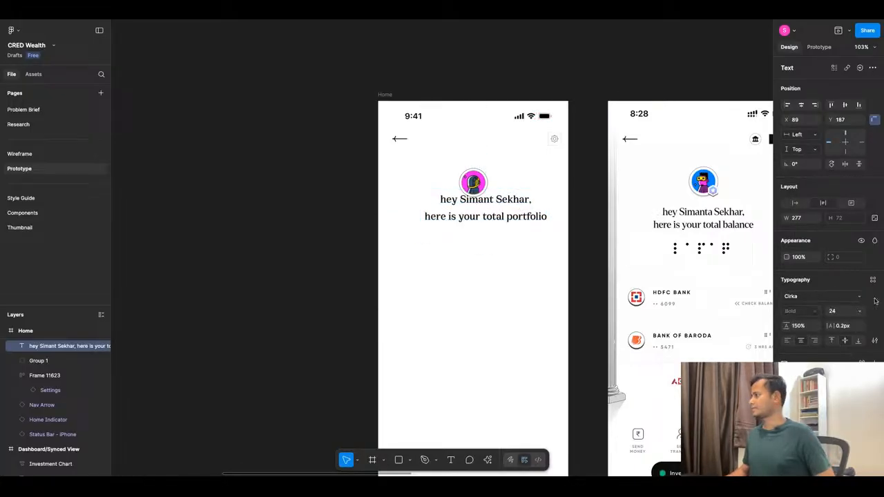
pyautogui.click(797, 328)
pyautogui.write('12')
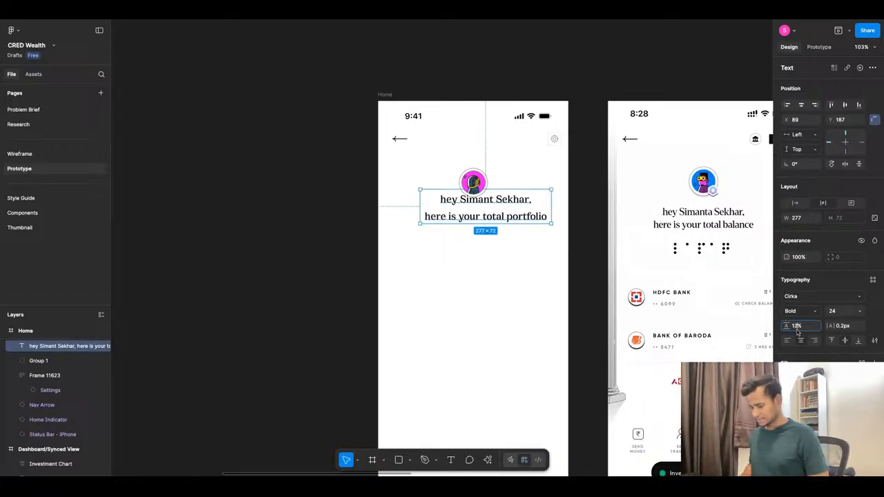
pyautogui.write('0')
pyautogui.press('Return')
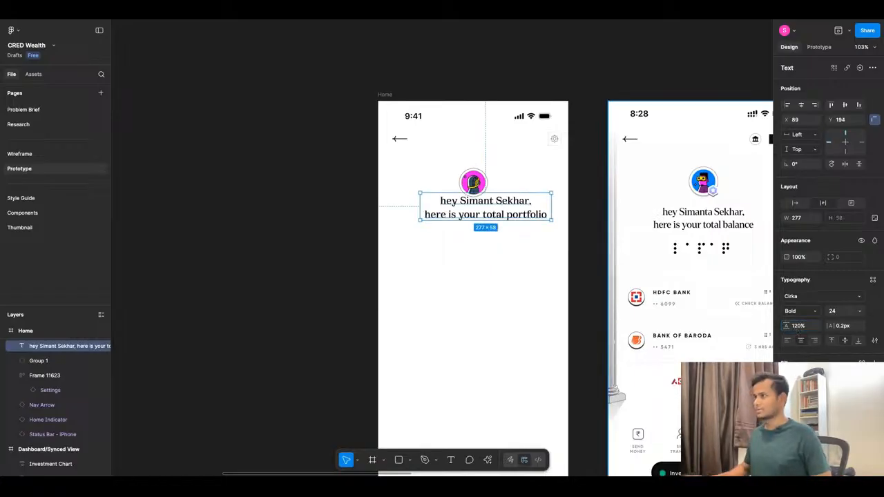
# Centre the greeting horizontally in the Home frame and move it down to Y 210.
pyautogui.click(801, 104)
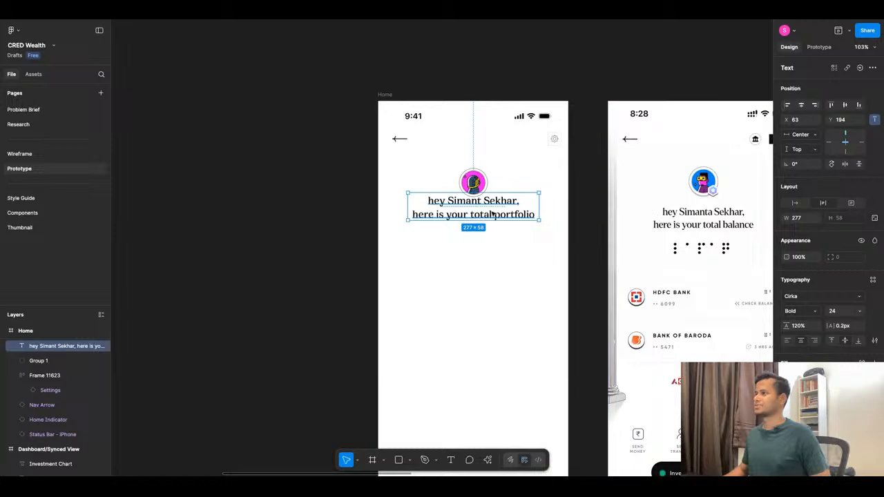
pyautogui.hotkey('shift', 'Down')
pyautogui.hotkey('shift', 'Down')
pyautogui.press('Up')
pyautogui.press('Up')
pyautogui.press('Up')
pyautogui.press('Up')
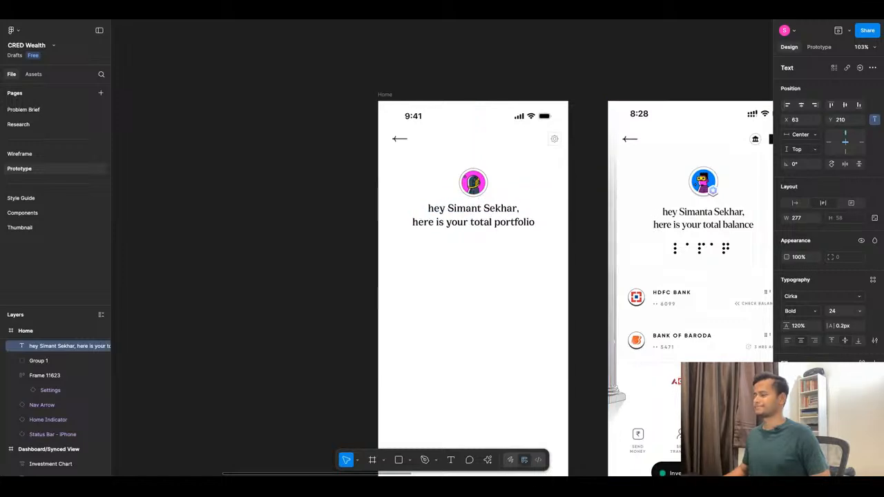
pyautogui.click(489, 257)
# Duplicate the credit score reference screenshot (IMG_9447) and bring the copy down beside the Home frame and the bank balance screenshot.
pyautogui.scroll(-8, 445, 237)
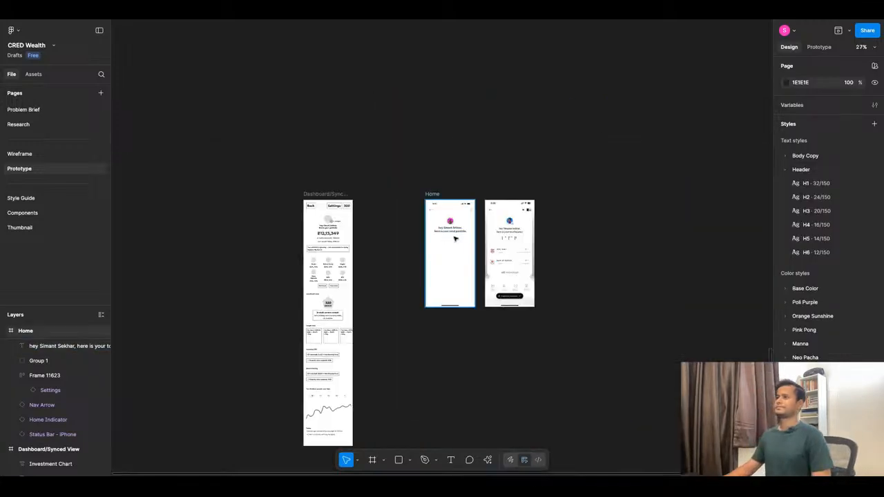
pyautogui.scroll(7, 455, 239)
pyautogui.scroll(2, 455, 239)
pyautogui.scroll(-3, 438, 157)
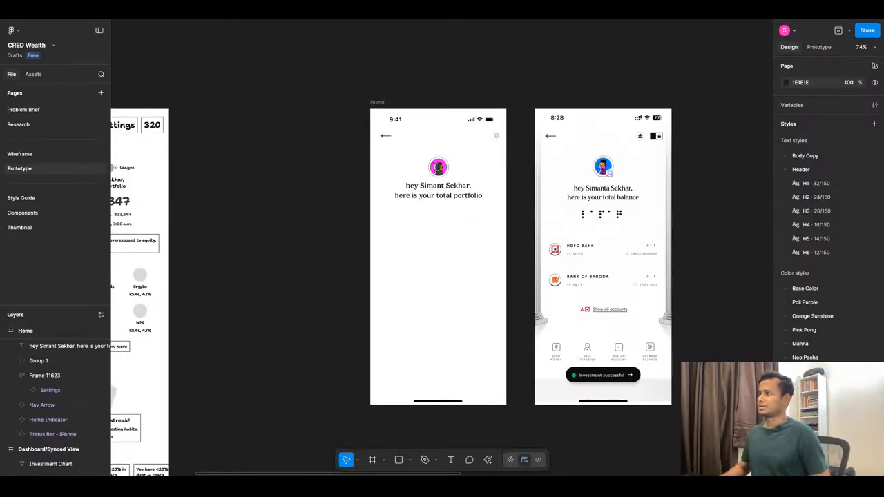
pyautogui.scroll(-10, 432, 254)
pyautogui.scroll(8, 442, 141)
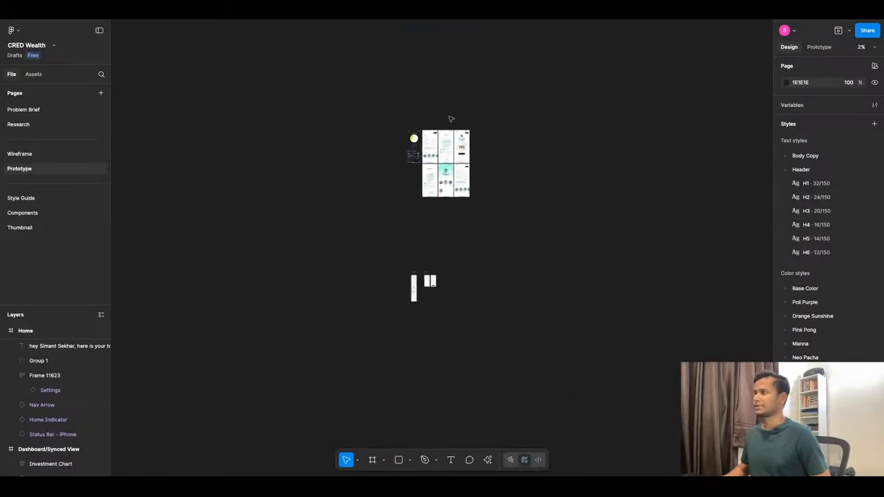
pyautogui.scroll(-10, 435, 200)
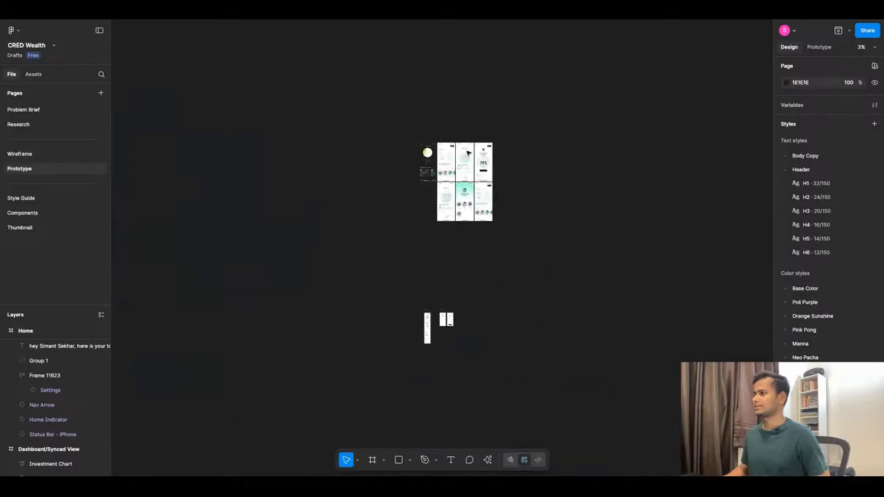
pyautogui.click(483, 164)
pyautogui.moveTo(485, 163); pyautogui.dragTo(453, 259)
pyautogui.scroll(-3, 499, 228)
pyautogui.scroll(4, 502, 185)
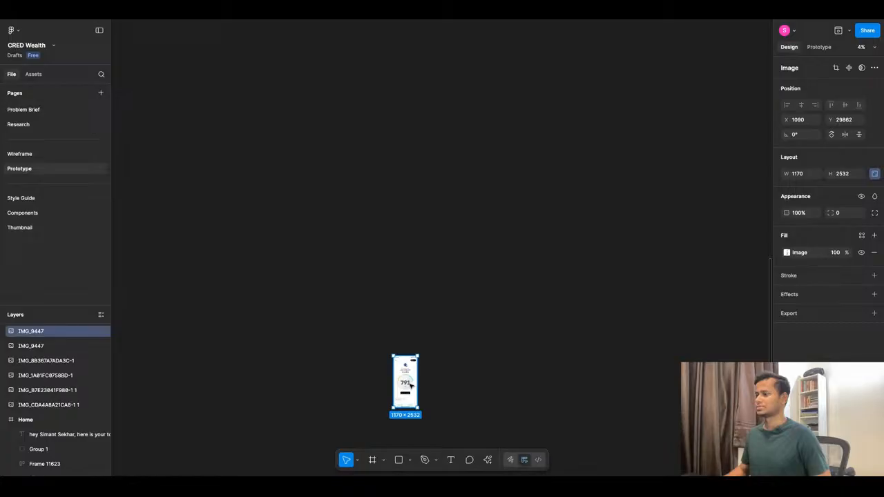
pyautogui.moveTo(409, 384); pyautogui.dragTo(435, 157)
pyautogui.scroll(8, 409, 140)
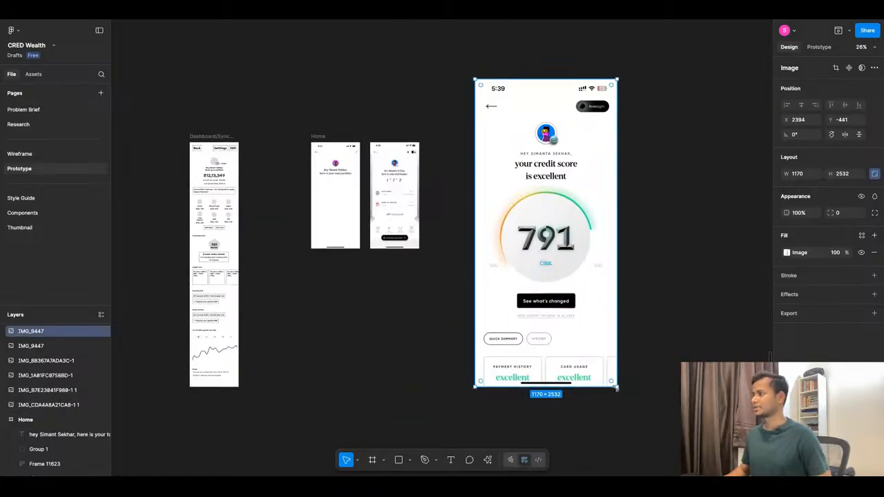
# Scale the credit score screenshot down to 404 × 874 and place it beside the bank balance screenshot at X 2000, Y 79.
pyautogui.moveTo(616, 389); pyautogui.dragTo(531, 200)
pyautogui.moveTo(498, 134); pyautogui.dragTo(449, 197)
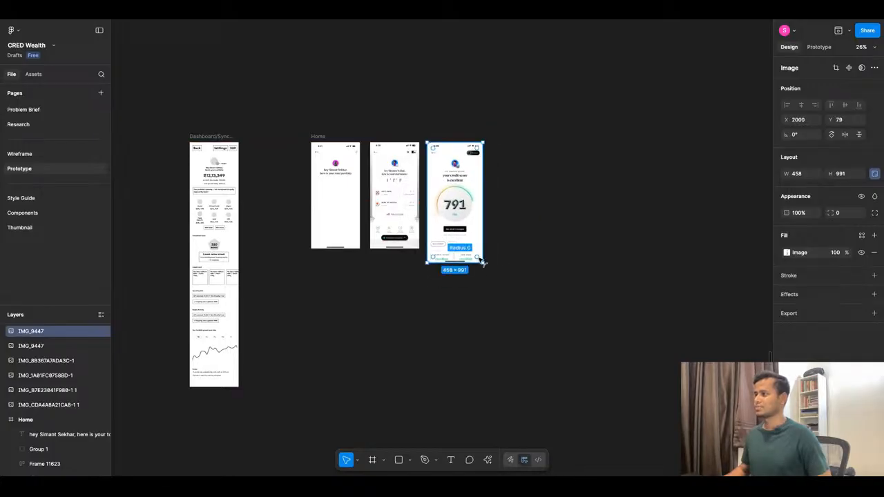
pyautogui.moveTo(481, 262); pyautogui.dragTo(477, 250)
pyautogui.scroll(5, 355, 181)
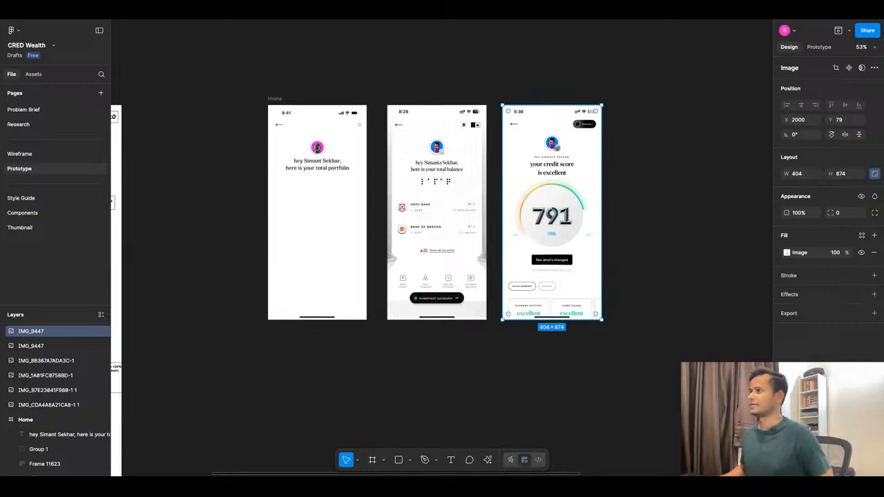
# Move the avatar and greeting up together in the Home frame to 32 below the gear icon.
pyautogui.moveTo(255, 134); pyautogui.dragTo(359, 189)
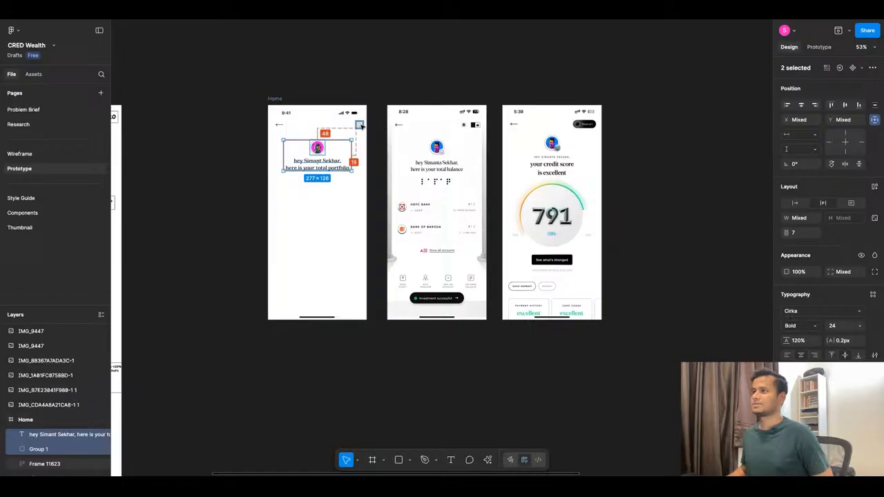
pyautogui.hotkey('shift', 'Up')
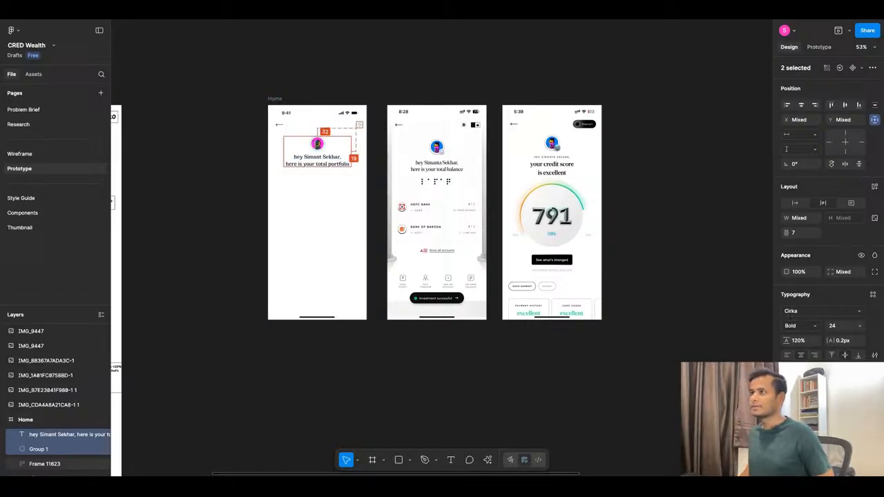
pyautogui.press('Escape')
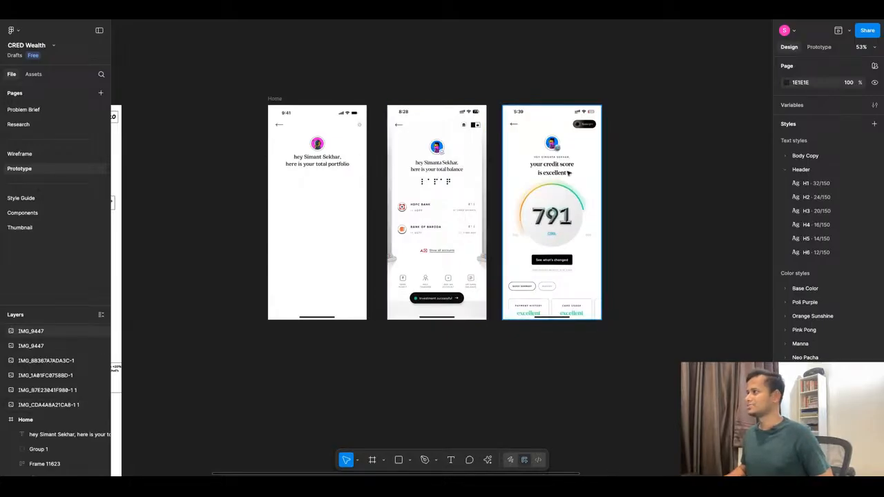
# Cut the first line, which greets the account holder by name, leaving only "here is your total portfolio" in the text.
pyautogui.keyDown('ctrl'); pyautogui.scroll(5, 543, 156); pyautogui.keyUp('ctrl')
pyautogui.keyDown('ctrl'); pyautogui.scroll(-3, 632, 165); pyautogui.keyUp('ctrl')
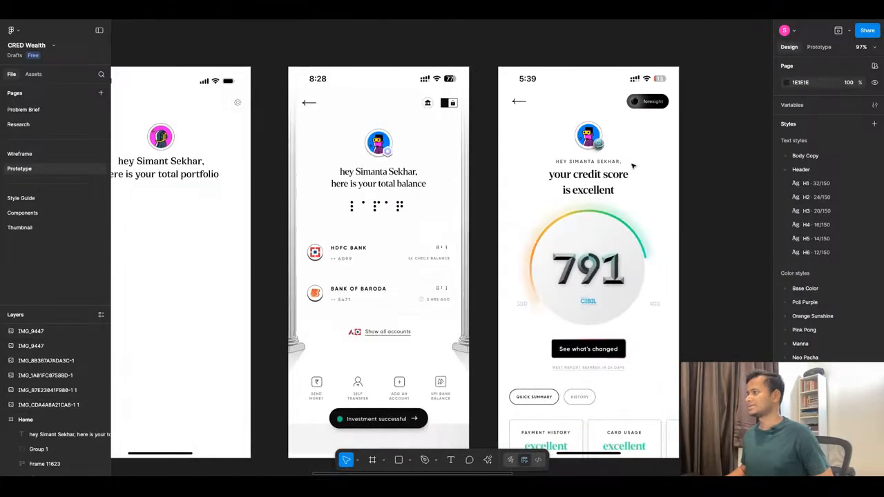
pyautogui.keyDown('ctrl'); pyautogui.scroll(-3, 633, 166); pyautogui.keyUp('ctrl')
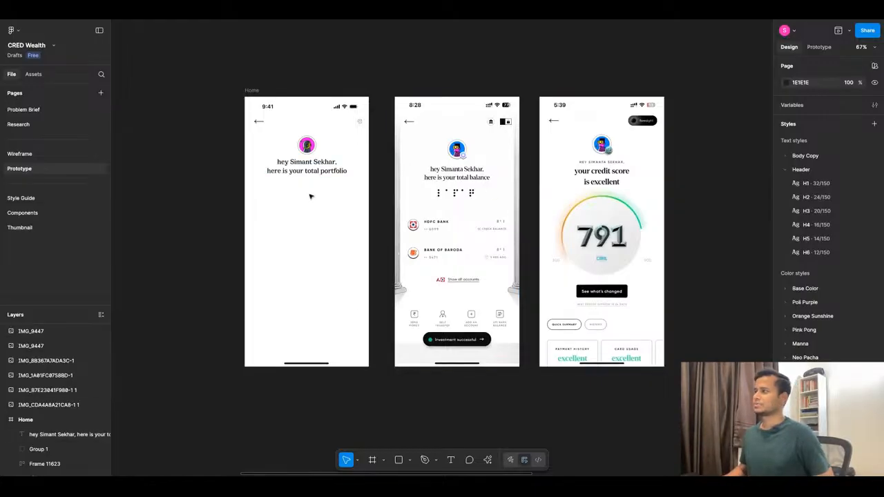
pyautogui.click(303, 168)
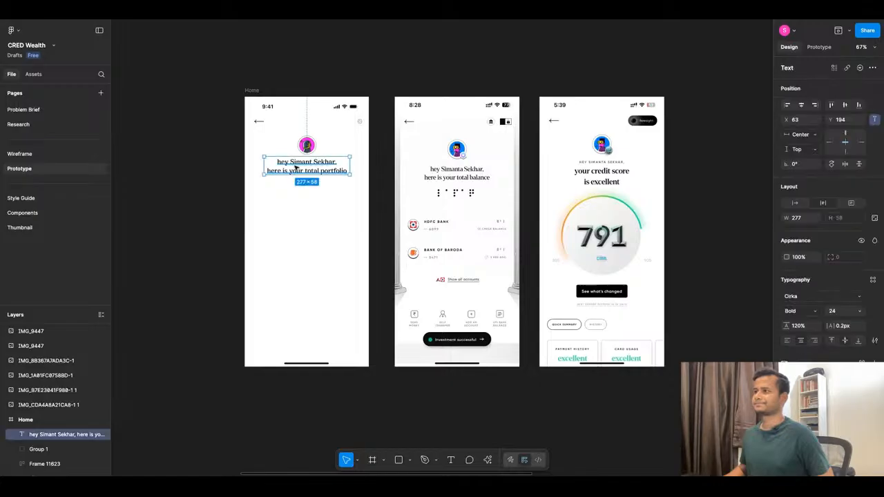
pyautogui.doubleClick(315, 163)
pyautogui.click(350, 161)
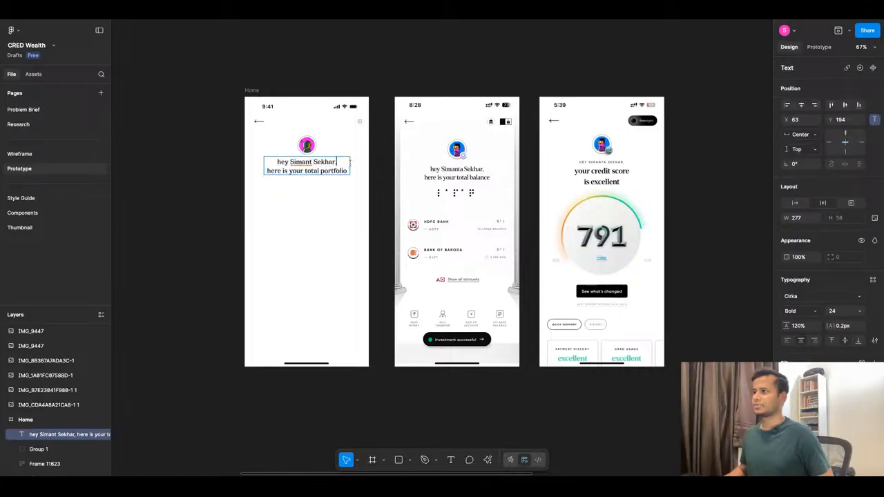
pyautogui.moveTo(340, 161); pyautogui.dragTo(277, 162)
pyautogui.hotkey('ctrl', 'c')
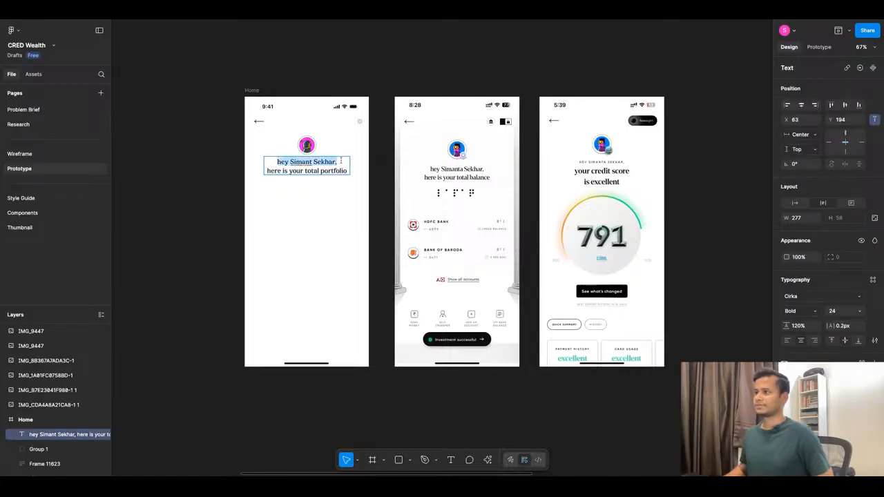
pyautogui.press('BackSpace')
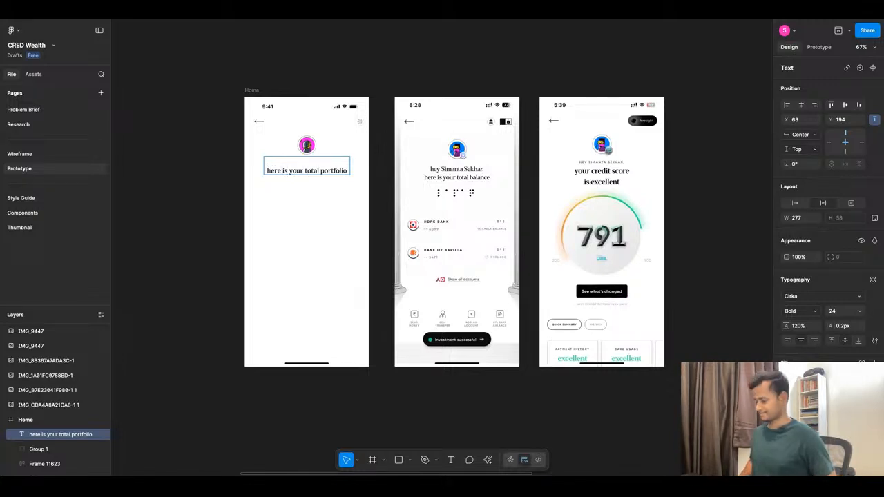
pyautogui.press('Delete')
pyautogui.press('Escape')
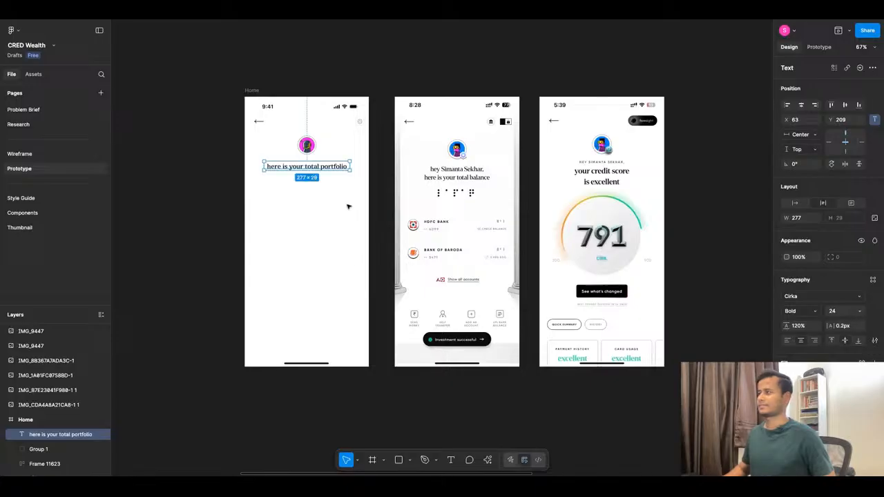
# Duplicate the "here is your total portfolio" text directly below at Y 238 and replace the upper text with the cut greeting line.
pyautogui.click(296, 213)
pyautogui.scroll(5, 293, 153)
pyautogui.click(303, 185)
pyautogui.moveTo(303, 185); pyautogui.dragTo(304, 206)
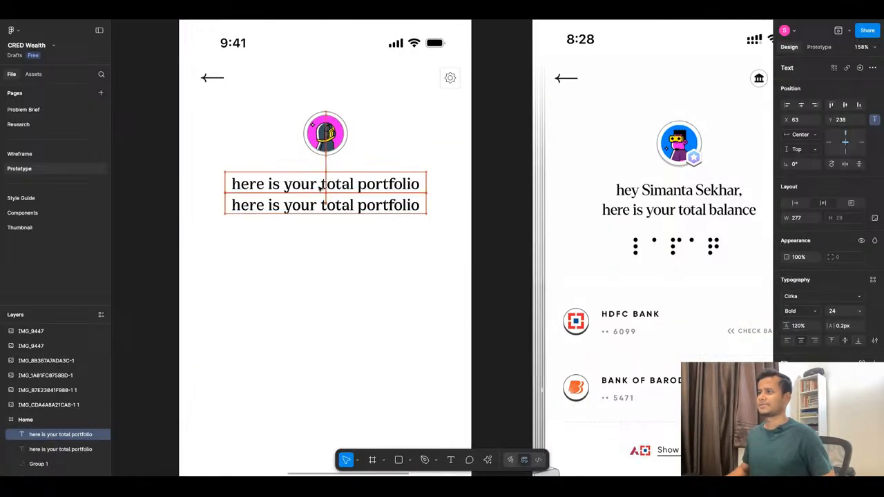
pyautogui.doubleClick(320, 178)
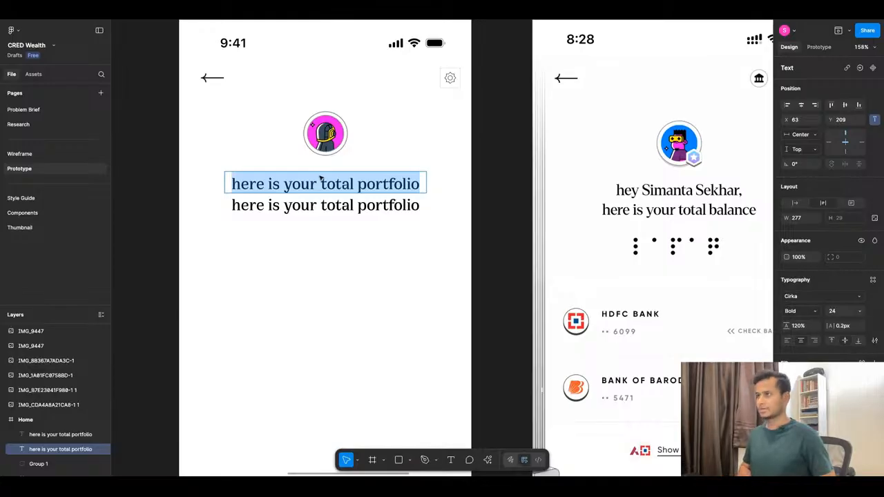
pyautogui.hotkey('ctrl', 'v')
# Apply the Body Copy/Medium text style to the name greeting line and set its box to auto width.
pyautogui.scroll(-5, 346, 221)
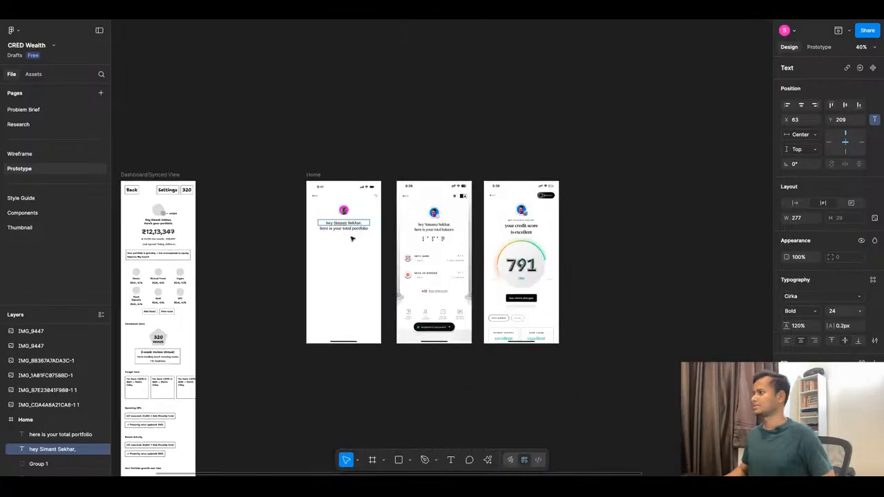
pyautogui.scroll(4, 352, 239)
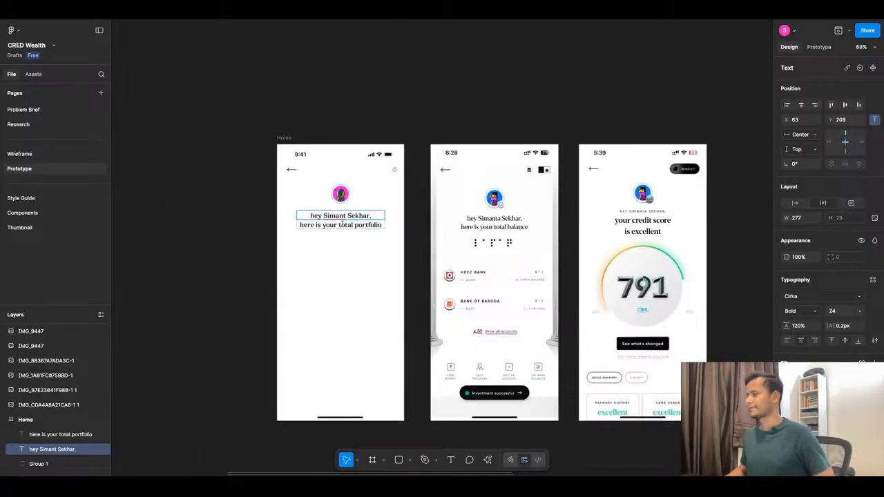
pyautogui.scroll(5, 341, 223)
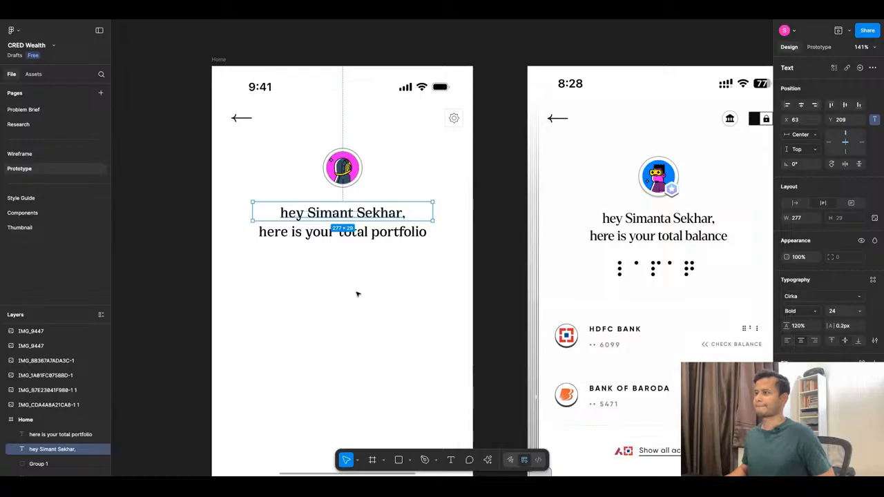
pyautogui.click(858, 296)
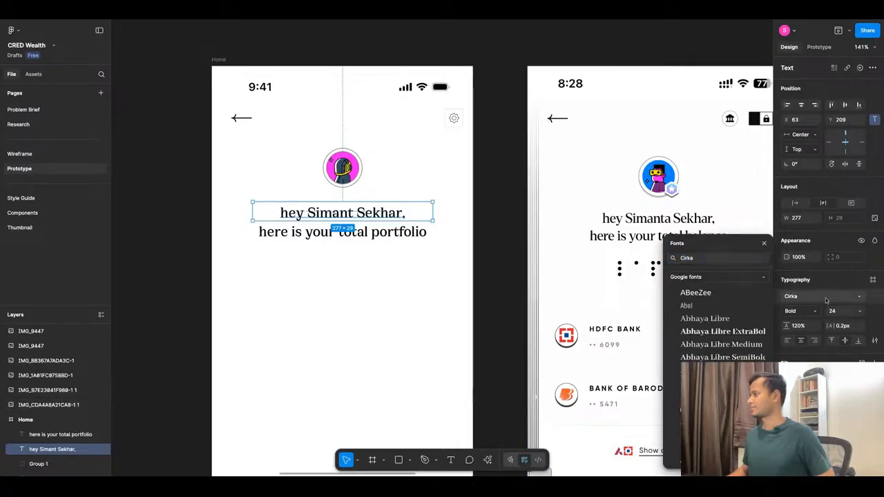
pyautogui.click(873, 281)
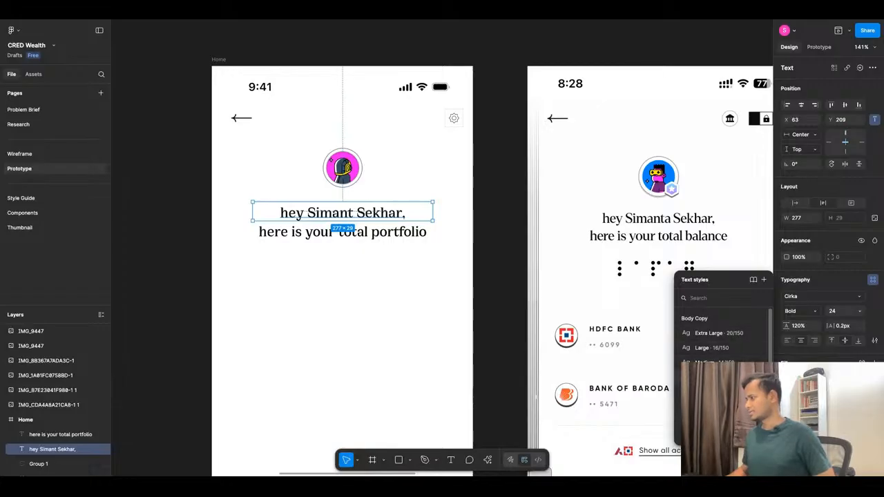
pyautogui.click(713, 362)
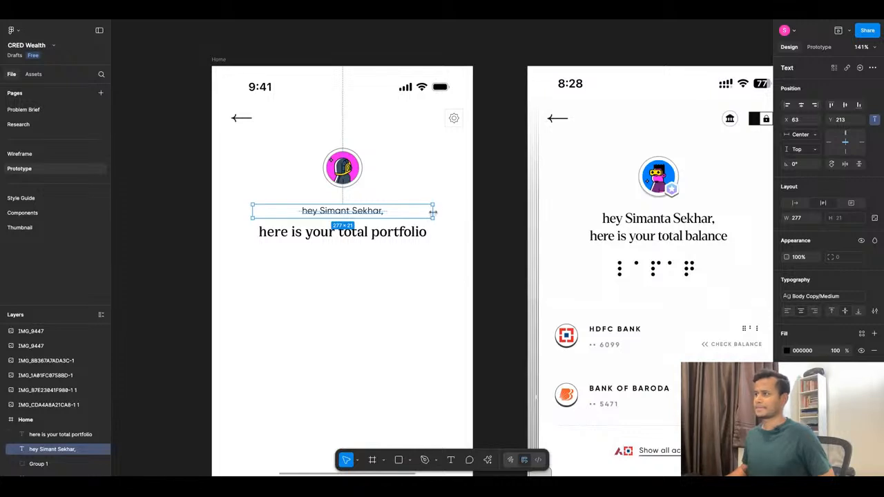
pyautogui.click(795, 202)
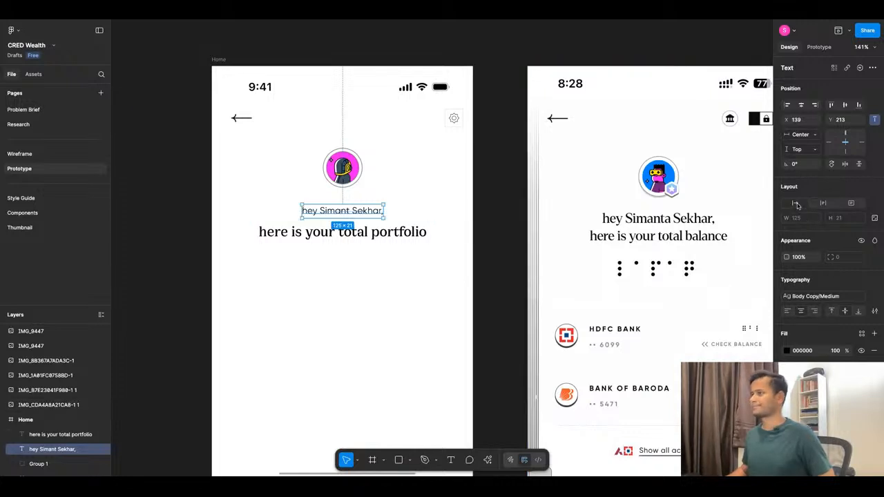
pyautogui.click(428, 268)
pyautogui.scroll(-5, 430, 266)
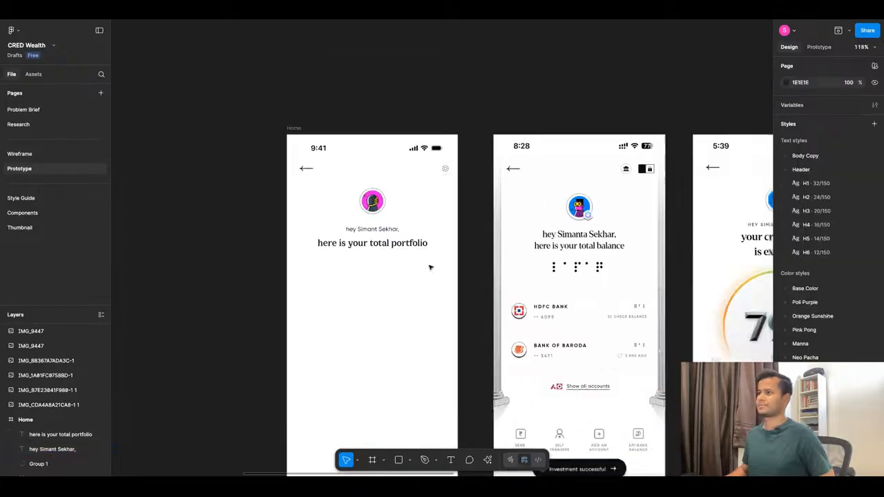
# Change the font of the name greeting line below the avatar to Gilroy-SemiBold.
pyautogui.scroll(2, 401, 278)
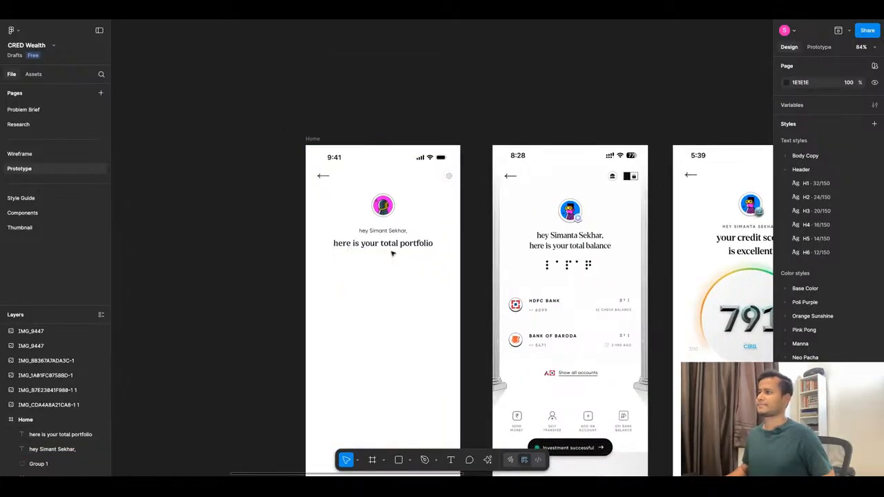
pyautogui.scroll(-1, 392, 254)
pyautogui.scroll(4, 399, 249)
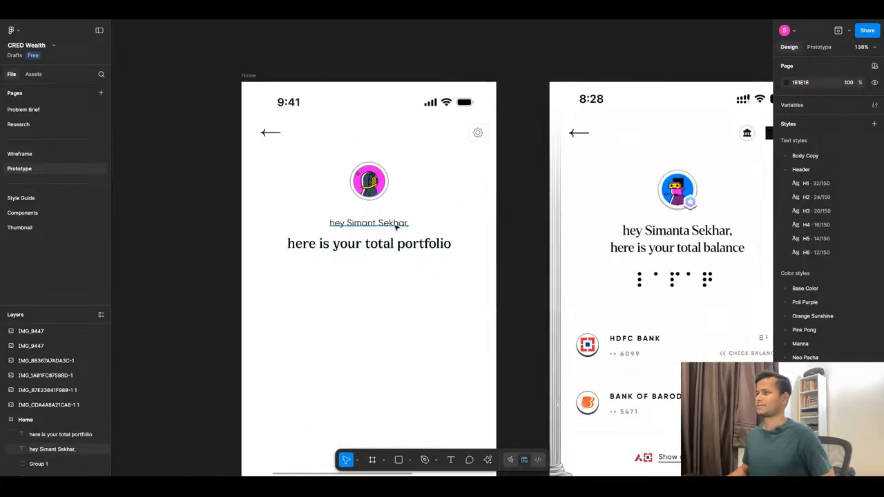
pyautogui.click(368, 222)
pyautogui.click(874, 297)
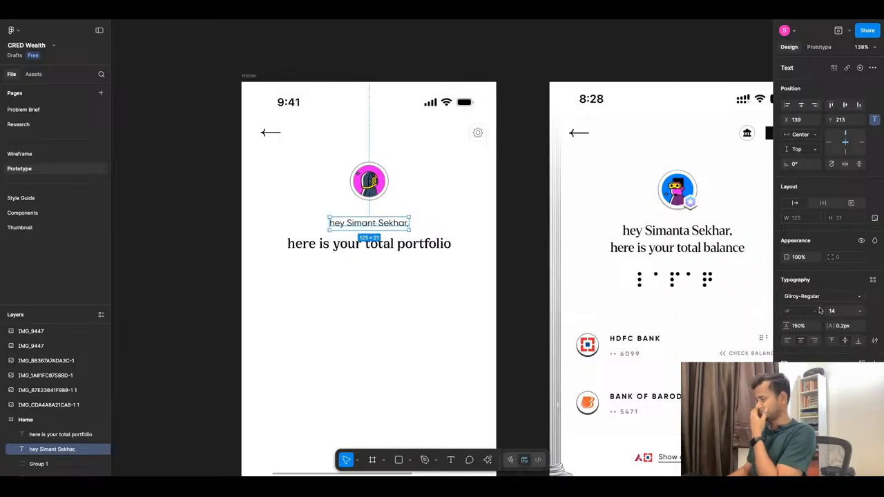
pyautogui.click(822, 296)
pyautogui.click(724, 259)
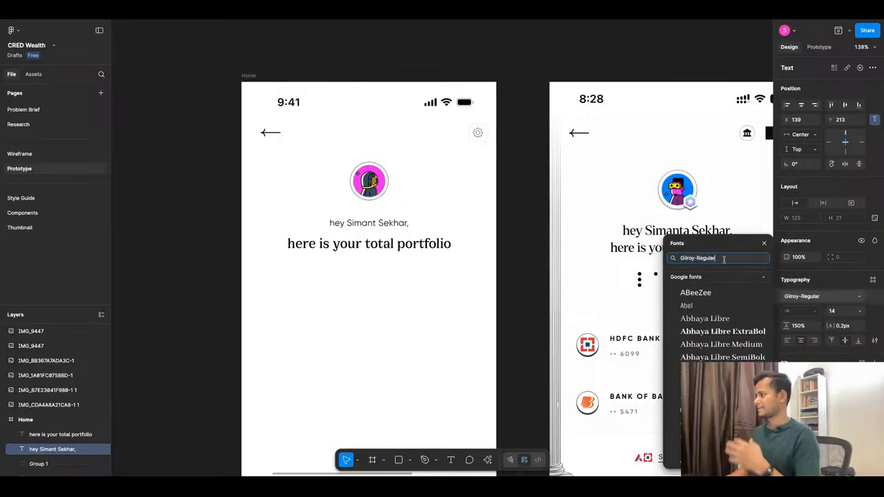
pyautogui.press('BackSpace')
pyautogui.press('BackSpace')
pyautogui.press('BackSpace')
pyautogui.press('BackSpace')
pyautogui.press('BackSpace')
pyautogui.press('BackSpace')
pyautogui.press('BackSpace')
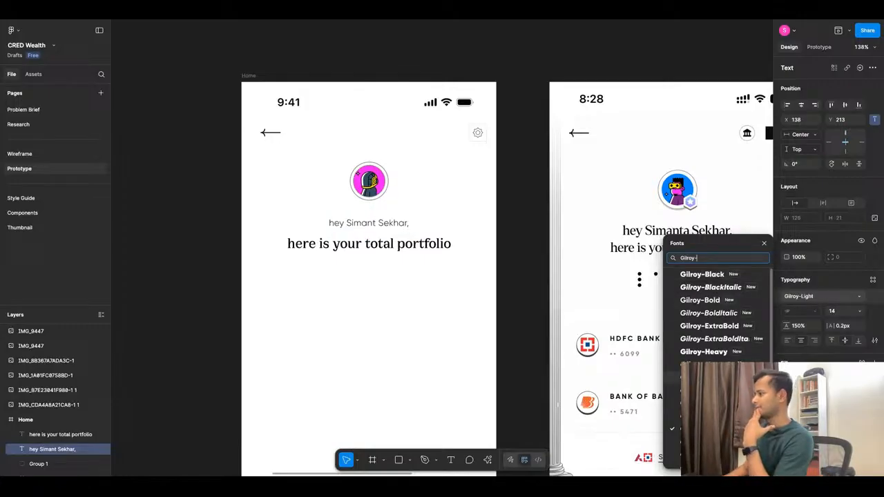
pyautogui.scroll(-1, 718, 378)
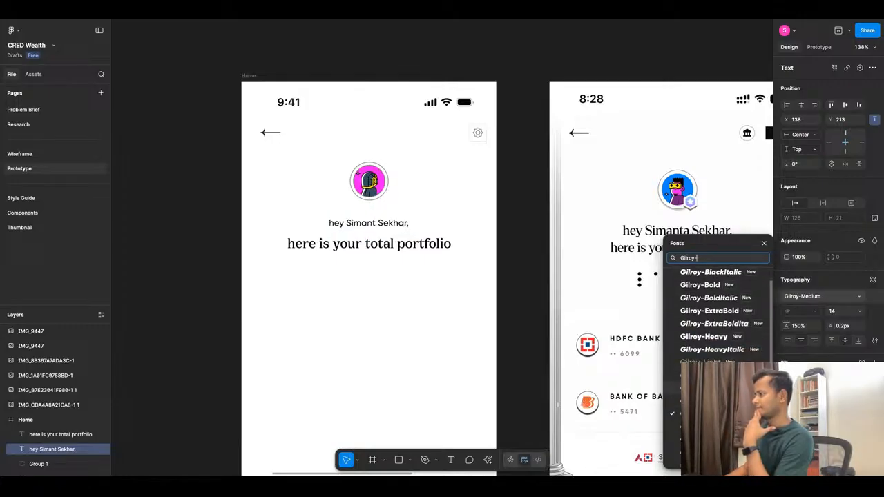
pyautogui.click(711, 440)
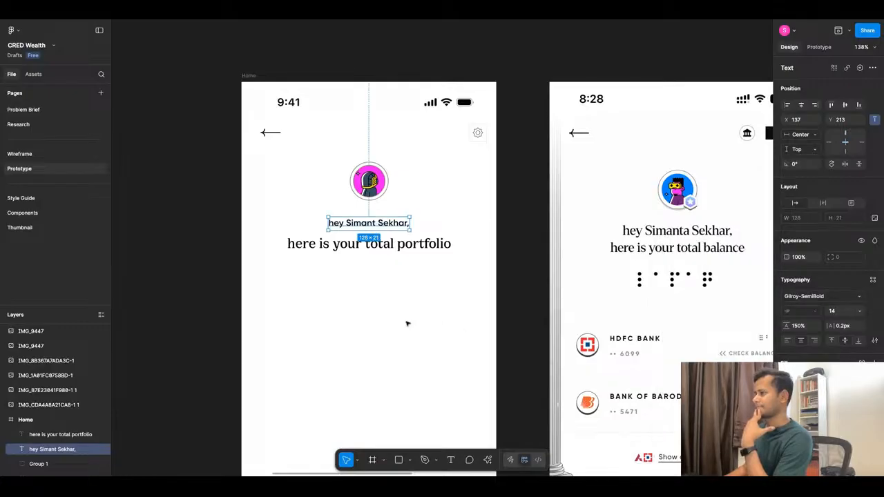
# Set the name greeting line's letter case to uppercase.
pyautogui.click(873, 341)
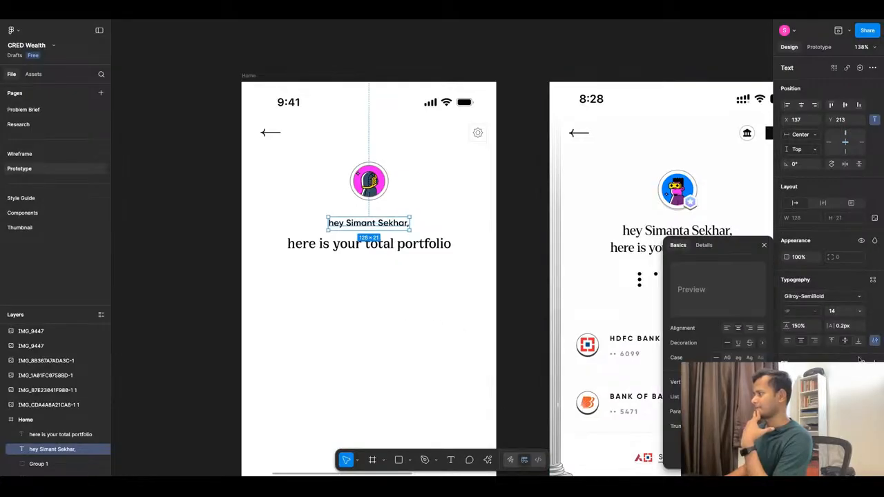
pyautogui.click(727, 357)
pyautogui.click(415, 253)
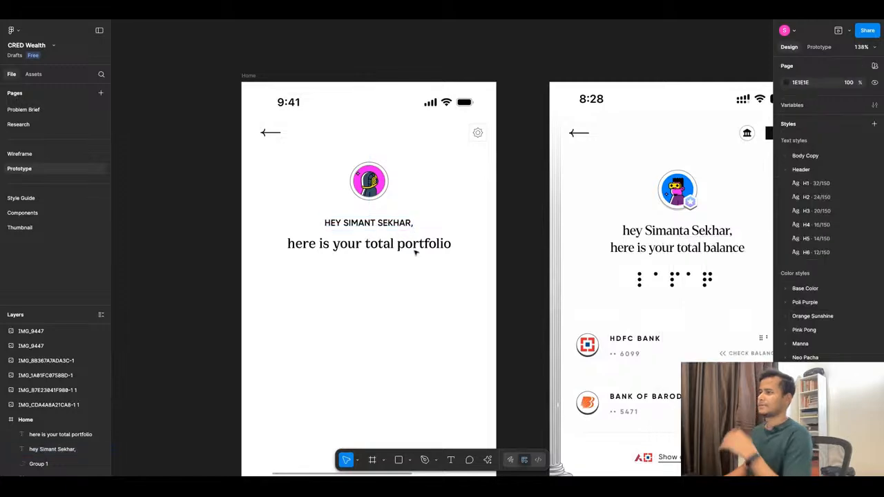
# Compare the name greeting line with the credit score reference screenshot and set its font size to 12.
pyautogui.scroll(-3, 415, 219)
pyautogui.scroll(-3, 415, 218)
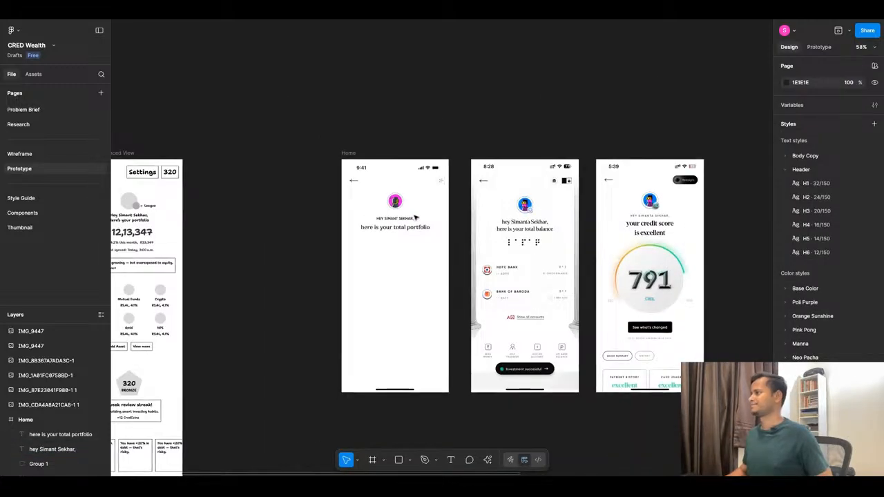
pyautogui.scroll(5, 415, 218)
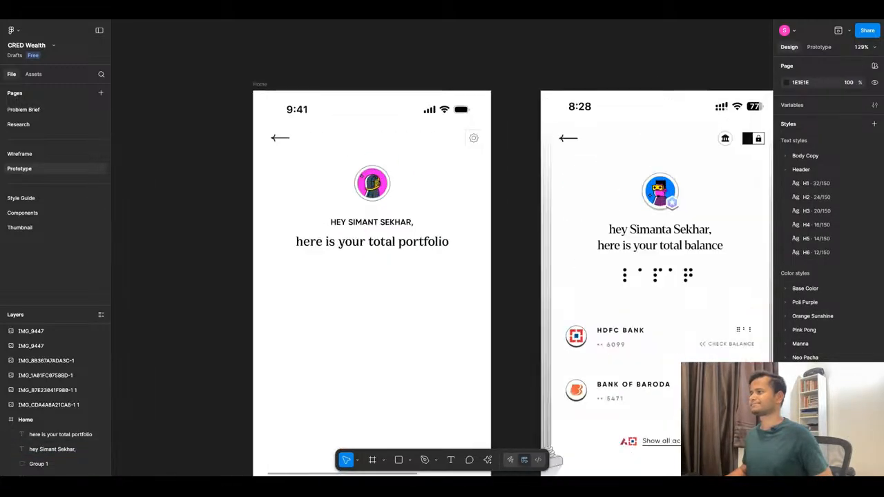
pyautogui.click(407, 223)
pyautogui.scroll(-6, 493, 327)
pyautogui.scroll(9, 694, 297)
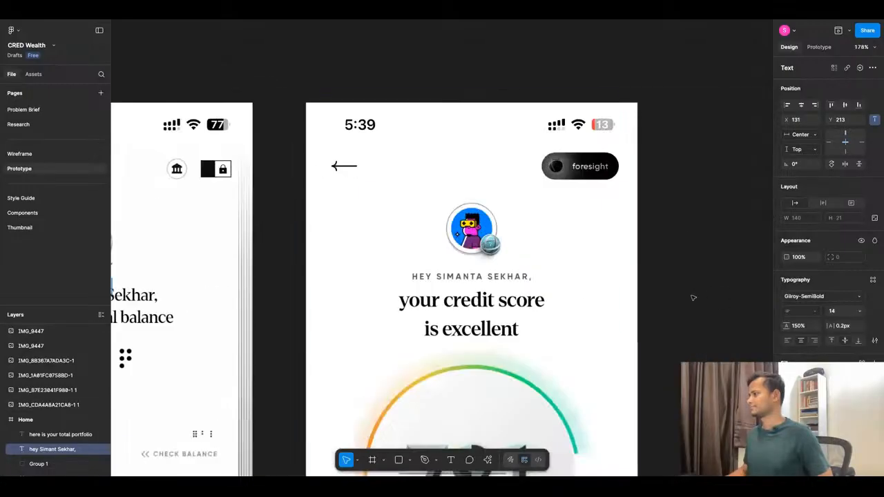
pyautogui.scroll(-7, 652, 235)
pyautogui.scroll(6, 400, 246)
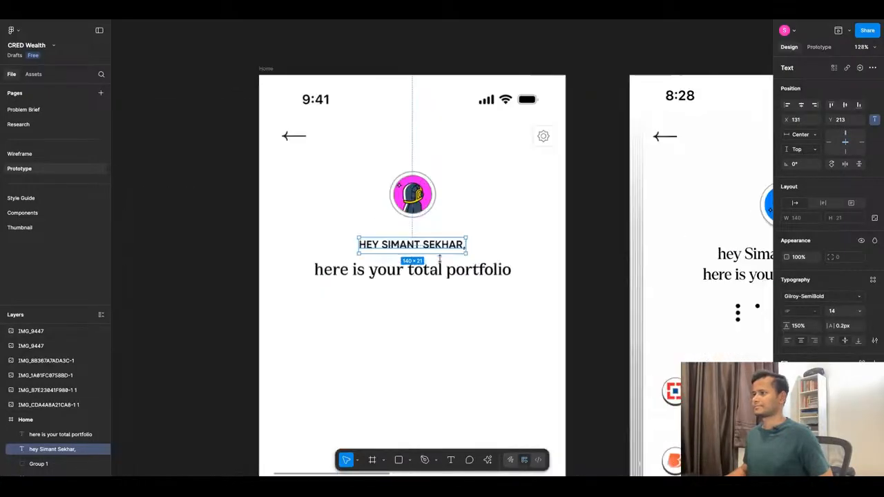
pyautogui.scroll(4, 439, 258)
pyautogui.click(860, 315)
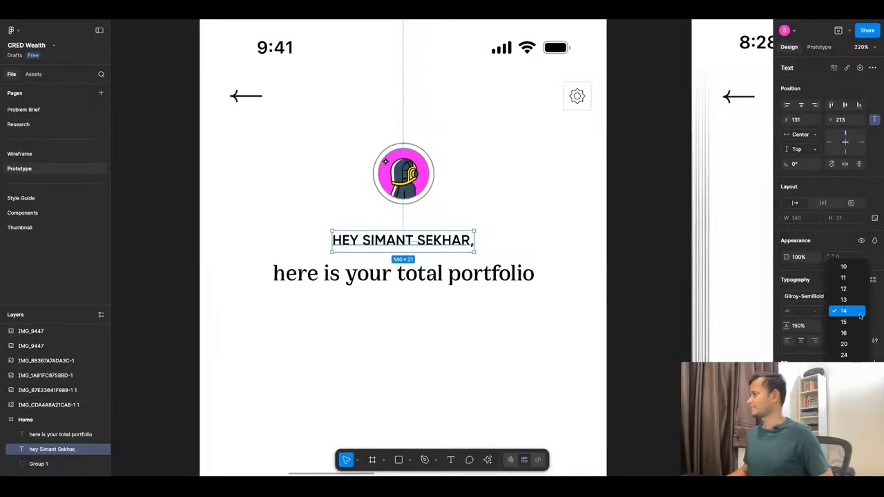
pyautogui.click(857, 291)
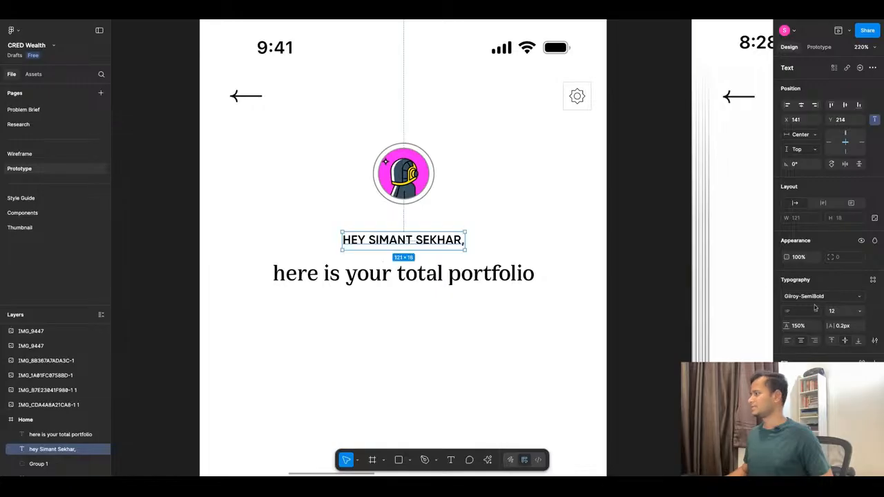
# Try a letter spacing of 10px on the name greeting line.
pyautogui.click(841, 329)
pyautogui.write('10')
pyautogui.press('Return')
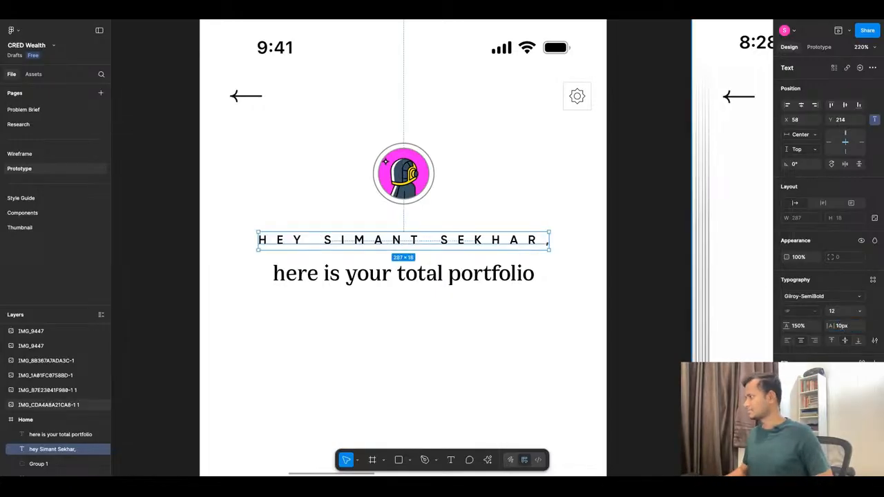
pyautogui.click(839, 314)
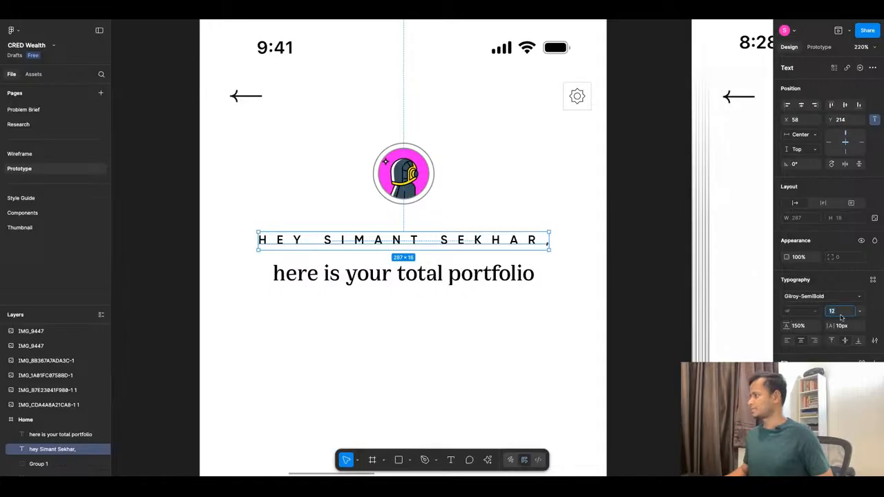
pyautogui.write('4')
pyautogui.press('Return')
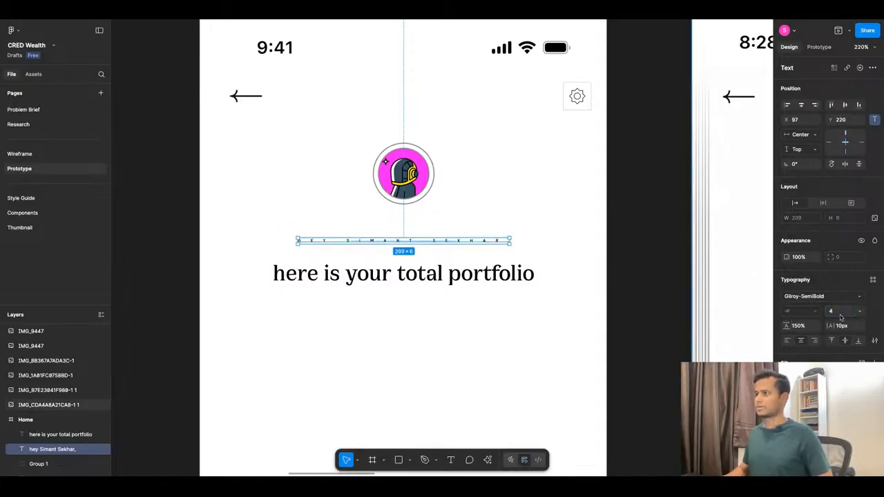
pyautogui.hotkey('ctrl', 'z')
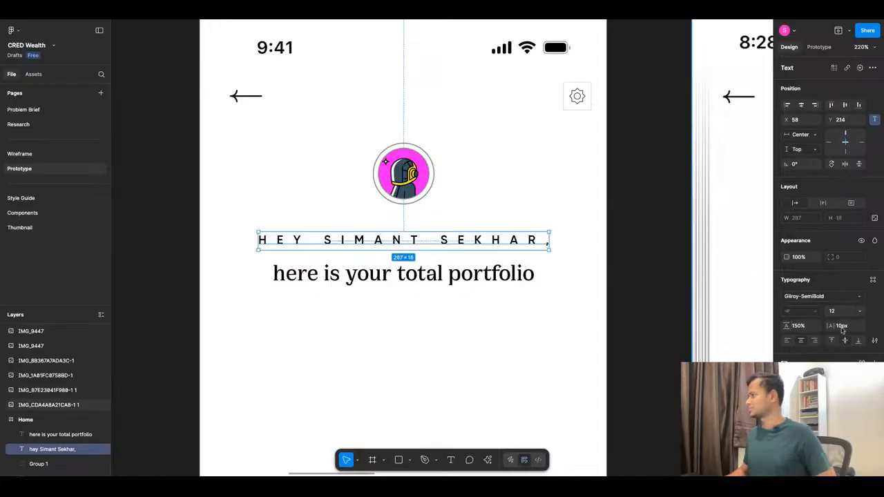
# Reduce the name greeting line's letter spacing to 4px and compare it with the reference screens.
pyautogui.write('4')
pyautogui.press('Return')
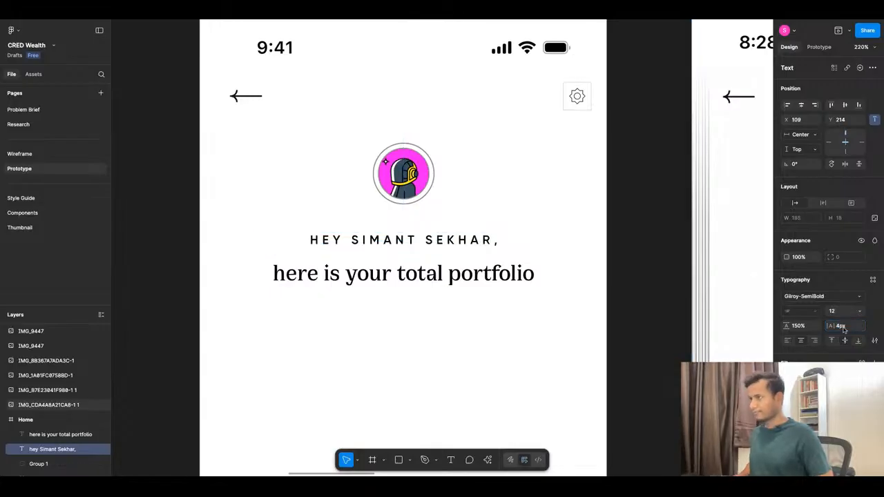
pyautogui.scroll(-10, 401, 219)
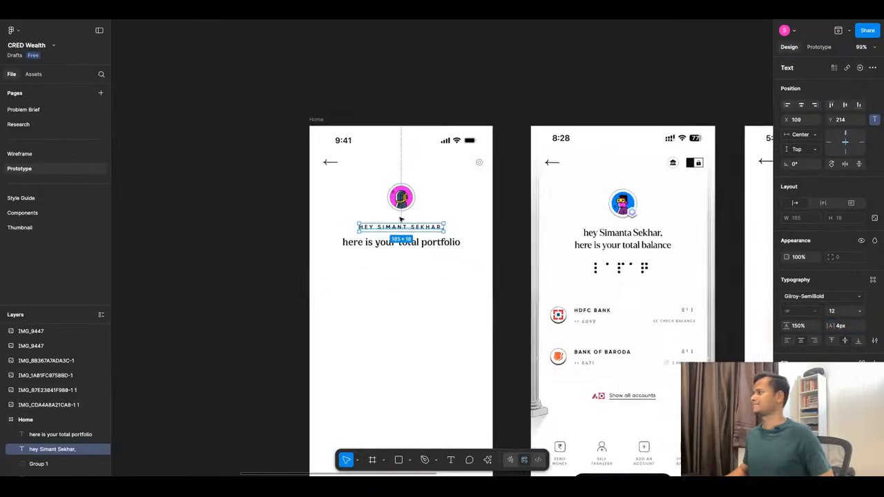
pyautogui.click(444, 262)
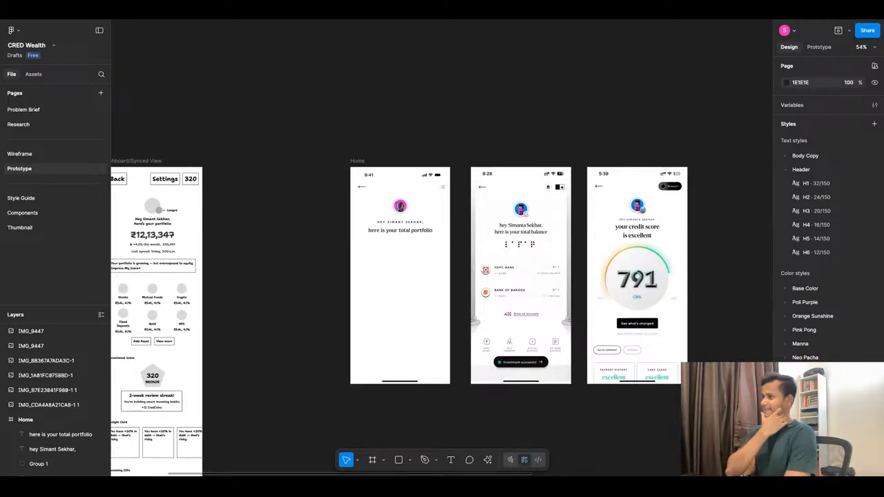
# Set the name greeting line's letter spacing to 2px.
pyautogui.click(52, 449)
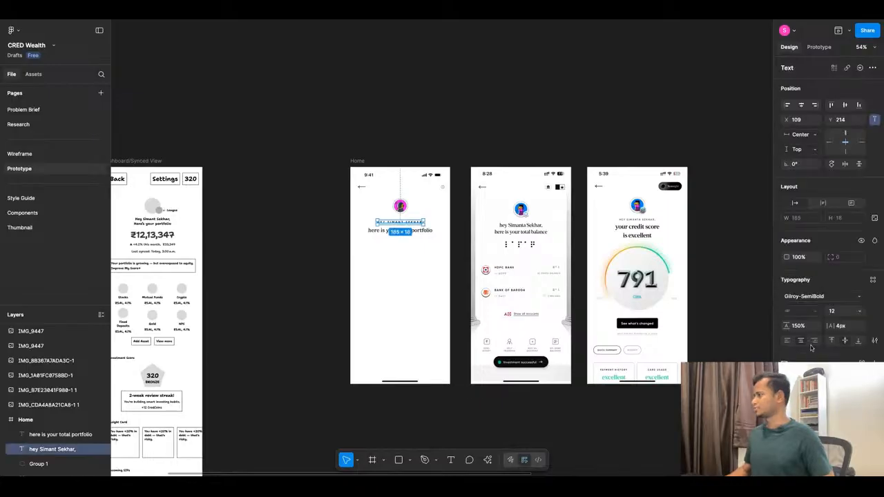
pyautogui.click(840, 328)
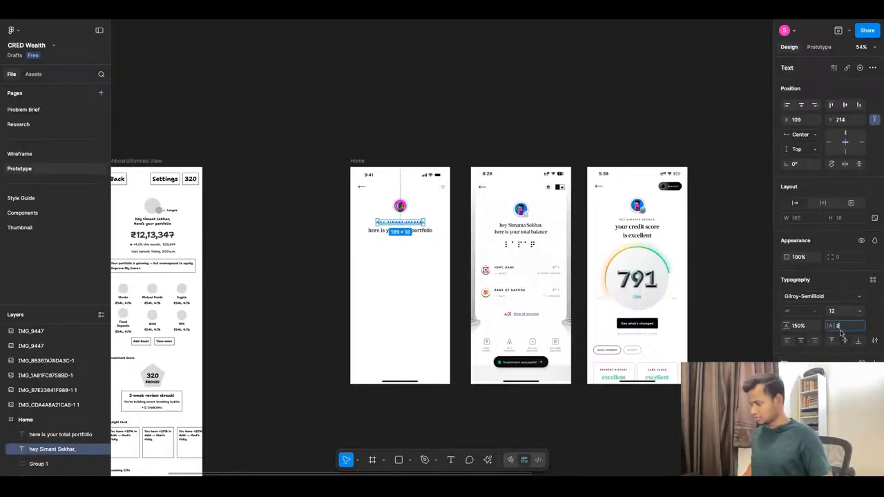
pyautogui.write('2')
pyautogui.press('Return')
# Recolor the name greeting line with the first, lighter grey swatch of the Base Color/Pop Black styles.
pyautogui.scroll(5, 392, 225)
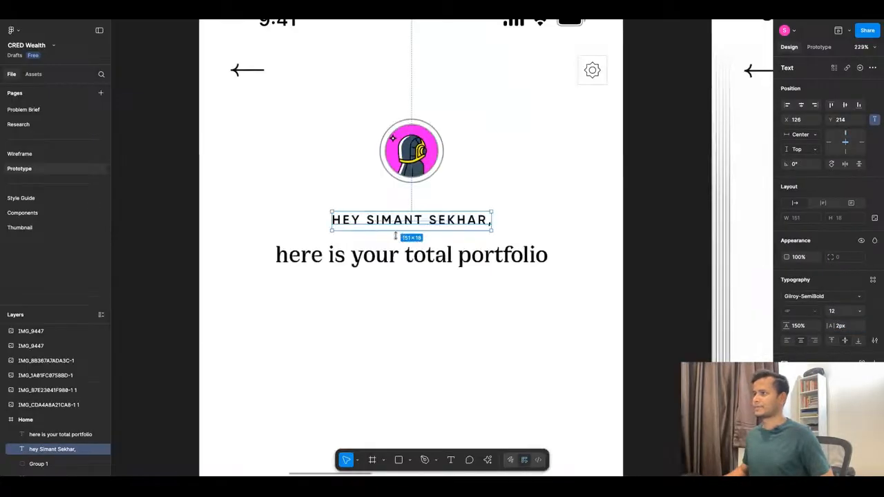
pyautogui.scroll(2, 396, 236)
pyautogui.click(861, 361)
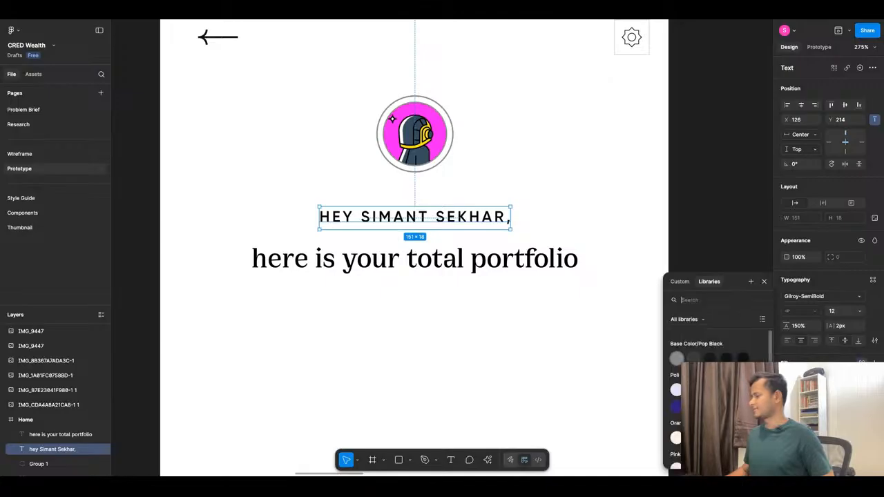
pyautogui.click(693, 358)
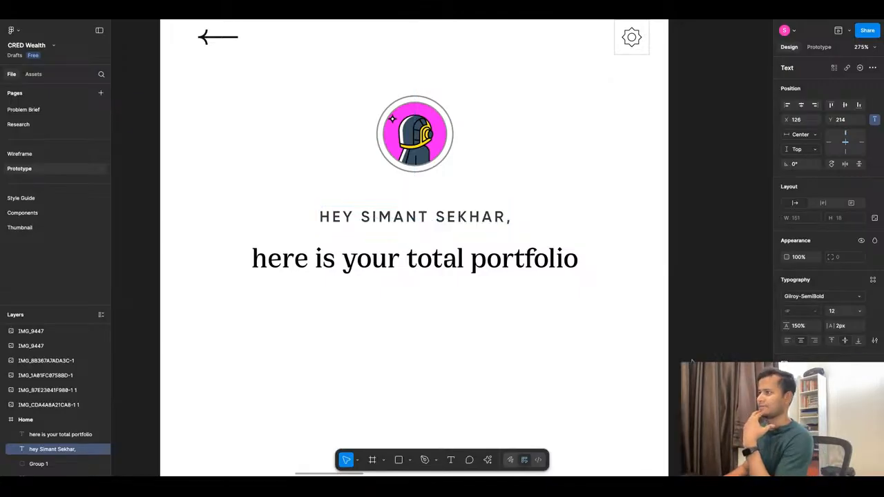
pyautogui.click(805, 379)
pyautogui.click(676, 359)
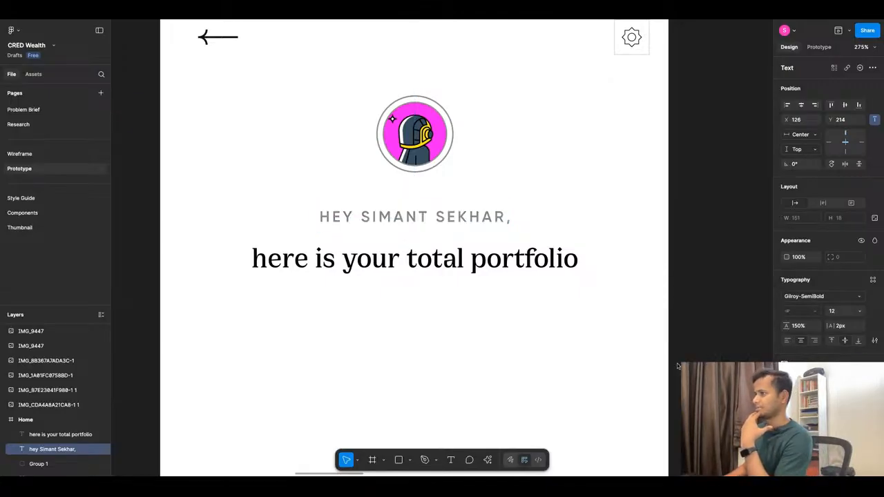
# Move the name greeting line up closer to the avatar, to Y 203.
pyautogui.click(415, 308)
pyautogui.moveTo(415, 223); pyautogui.dragTo(418, 212)
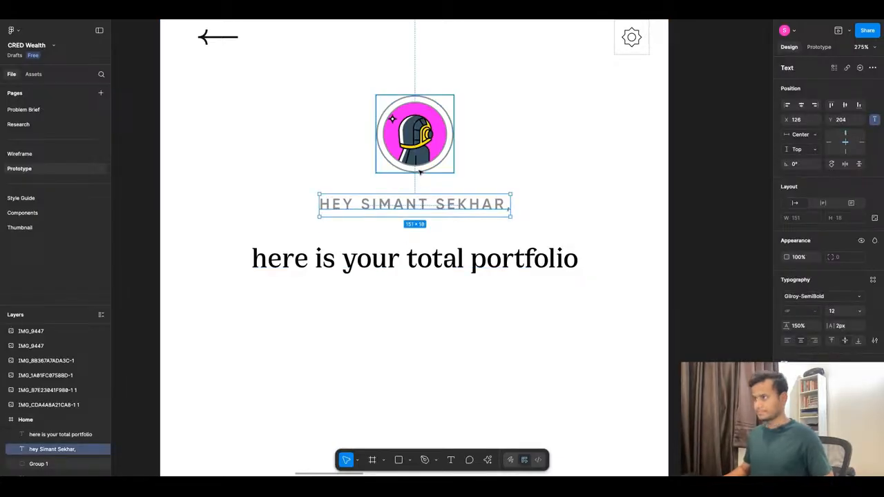
pyautogui.press('alt')
pyautogui.press('Up')
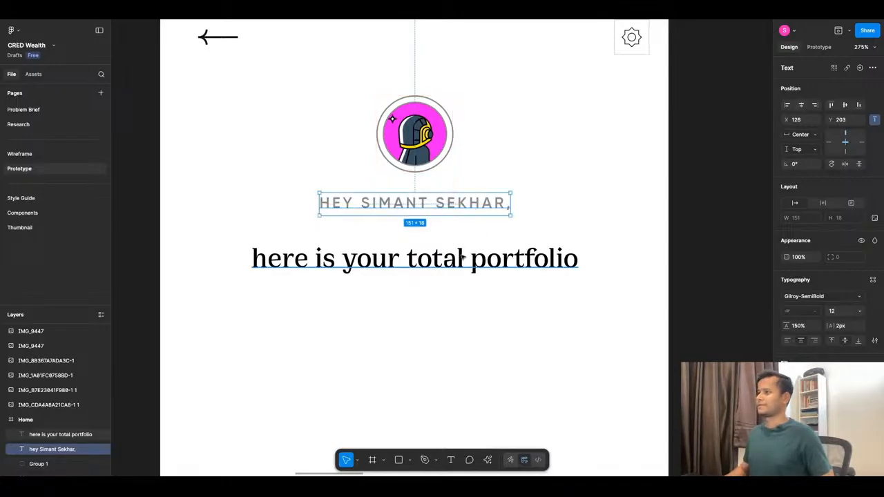
# Move the "here is your total portfolio" text up beneath the name greeting line, to Y 225.
pyautogui.moveTo(449, 259); pyautogui.dragTo(449, 250)
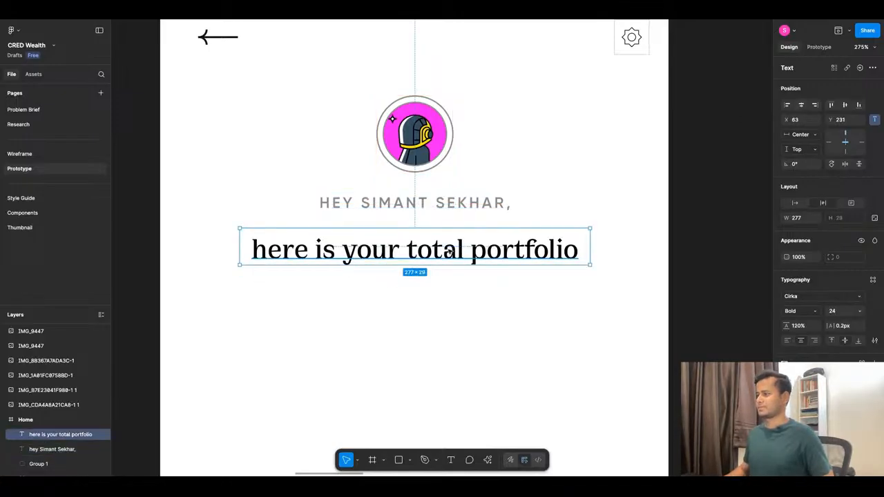
pyautogui.press('alt')
pyautogui.press('Up')
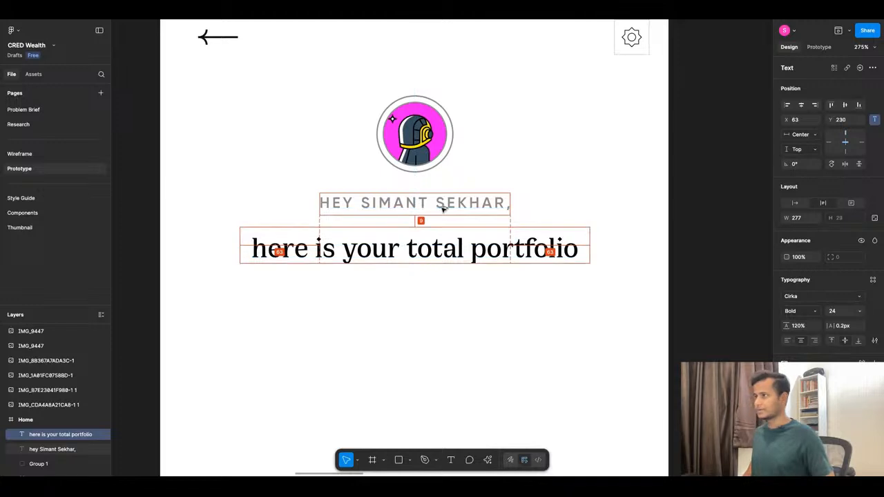
pyautogui.press('Up')
pyautogui.scroll(-10, 443, 208)
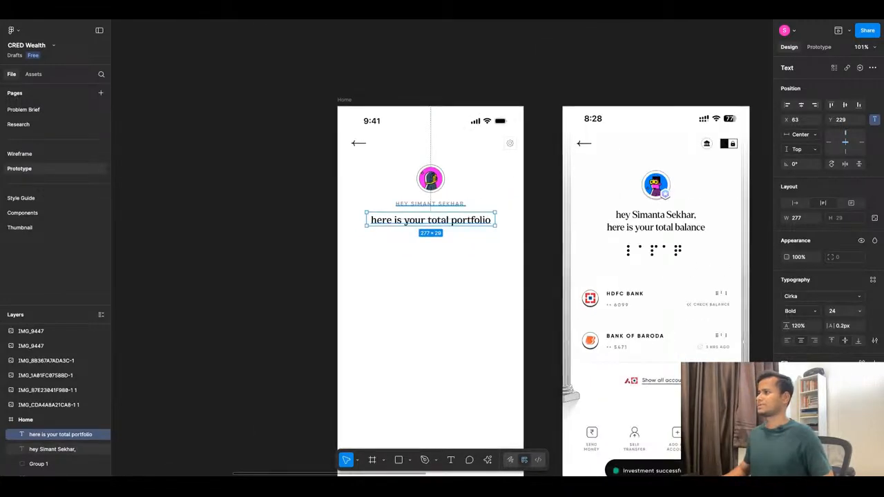
pyautogui.scroll(2, 445, 208)
pyautogui.press('alt')
pyautogui.press('Up')
pyautogui.press('Up')
pyautogui.press('Up')
pyautogui.press('Up')
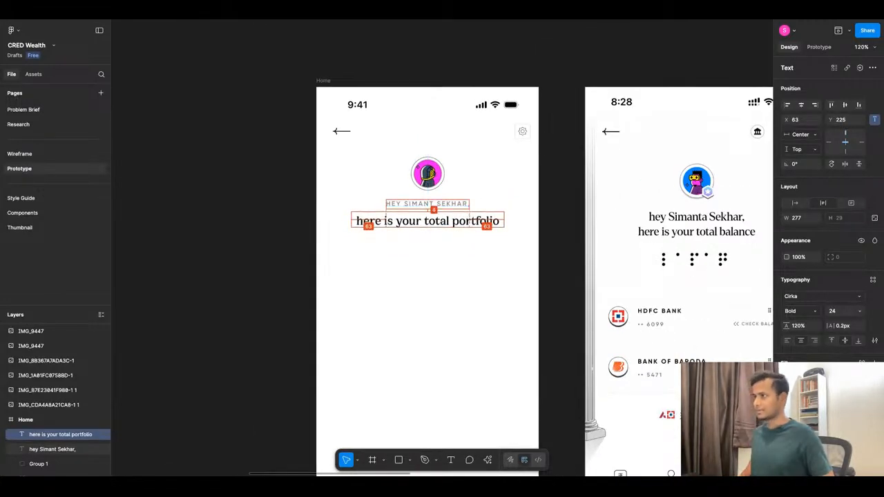
pyautogui.click(413, 251)
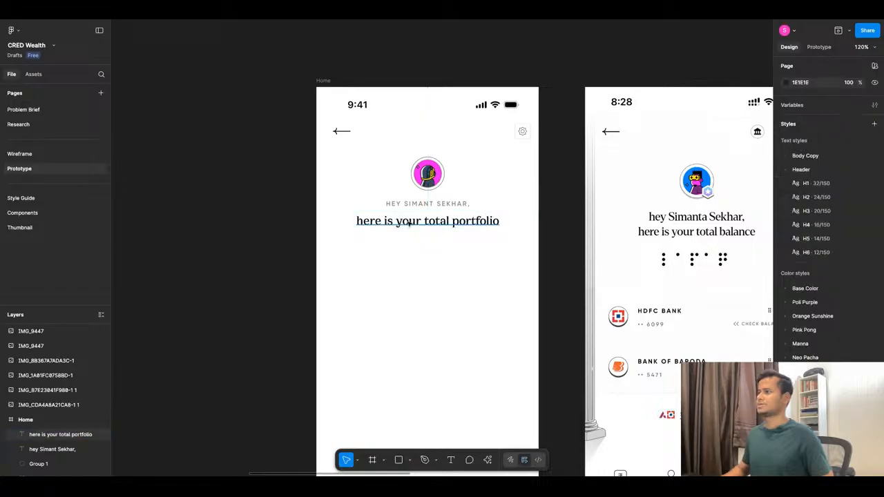
# Duplicate the "here is your total portfolio" text directly below the original in the Home frame, at Y 265.
pyautogui.scroll(-10, 414, 239)
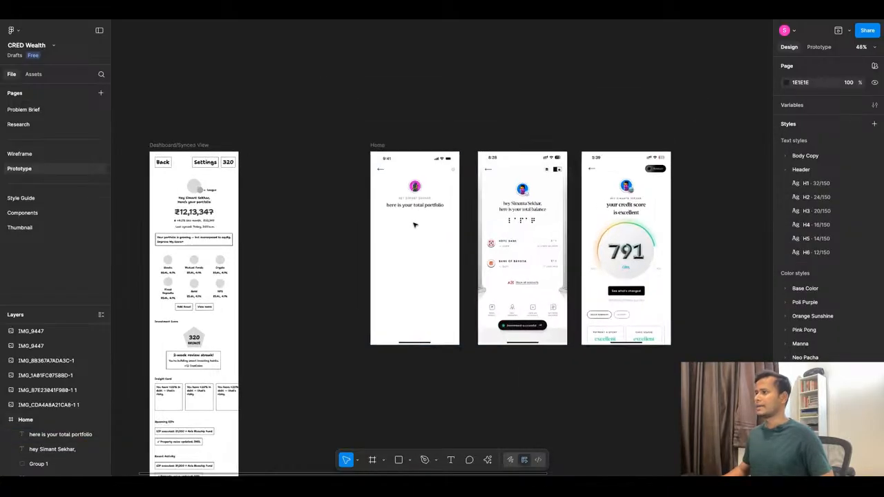
pyautogui.scroll(8, 415, 225)
pyautogui.click(420, 186)
pyautogui.moveTo(419, 187); pyautogui.dragTo(419, 206)
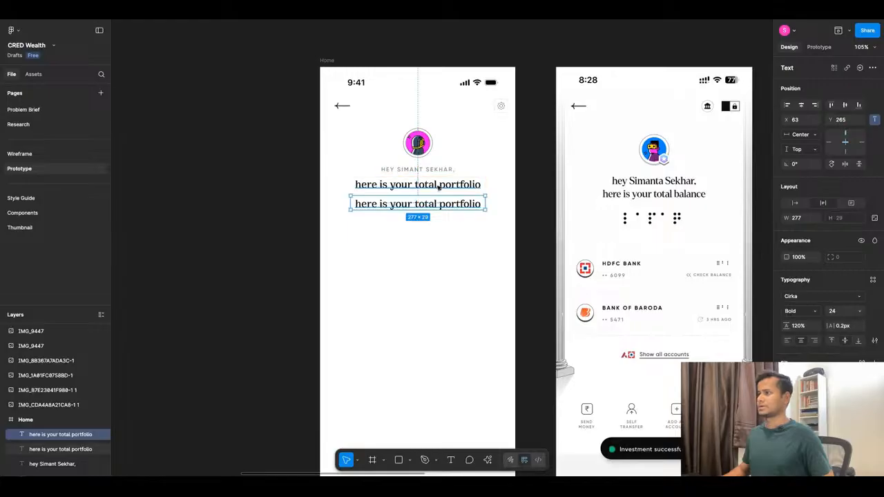
# Replace the duplicated line's text with the ₹12,13,347 amount copied from the Dashboard/Synced View wireframe.
pyautogui.scroll(-12, 429, 194)
pyautogui.scroll(8, 311, 193)
pyautogui.click(316, 182)
pyautogui.doubleClick(314, 183)
pyautogui.hotkey('ctrl', 'c')
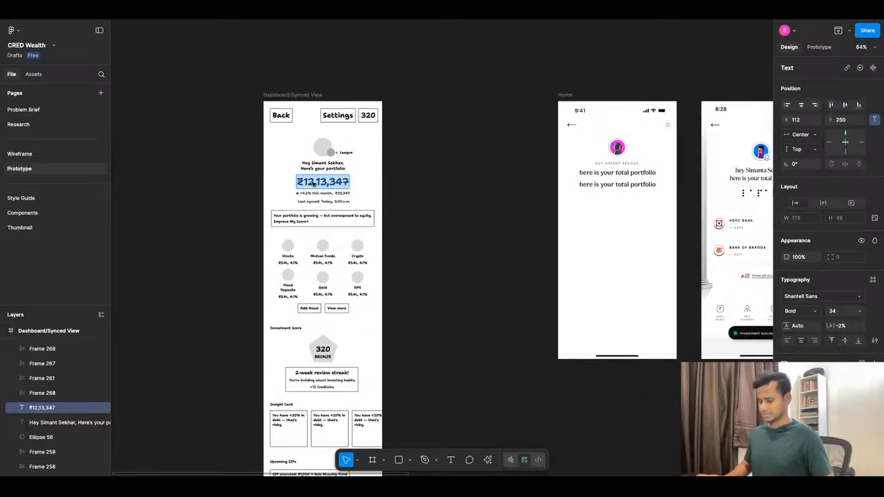
pyautogui.click(621, 185)
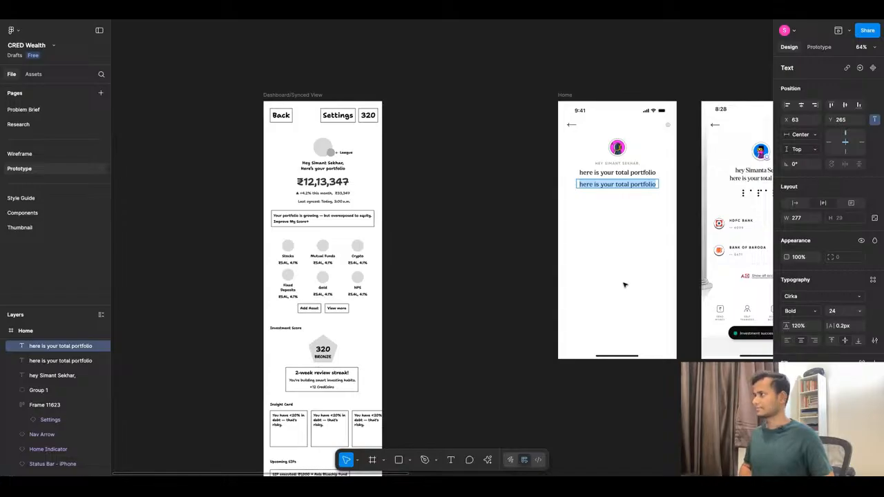
pyautogui.hotkey('ctrl', 'v')
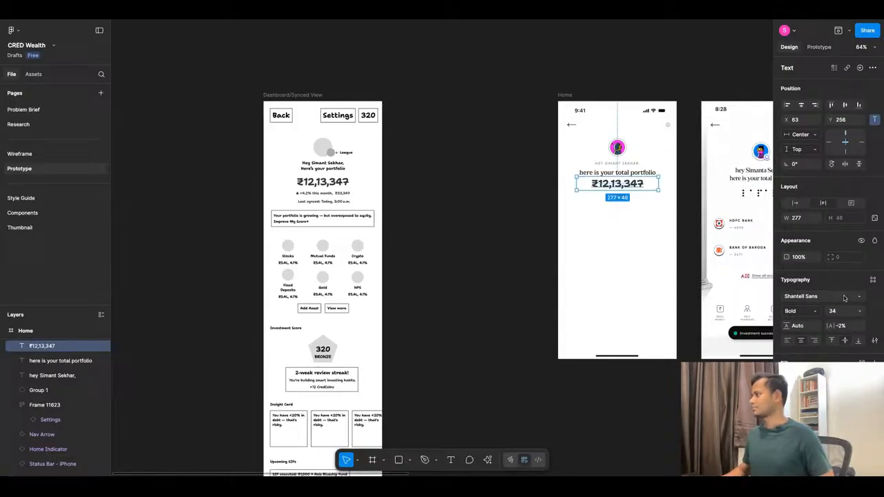
# Apply the Header/H1 text style to the ₹12,13,347 amount.
pyautogui.click(872, 279)
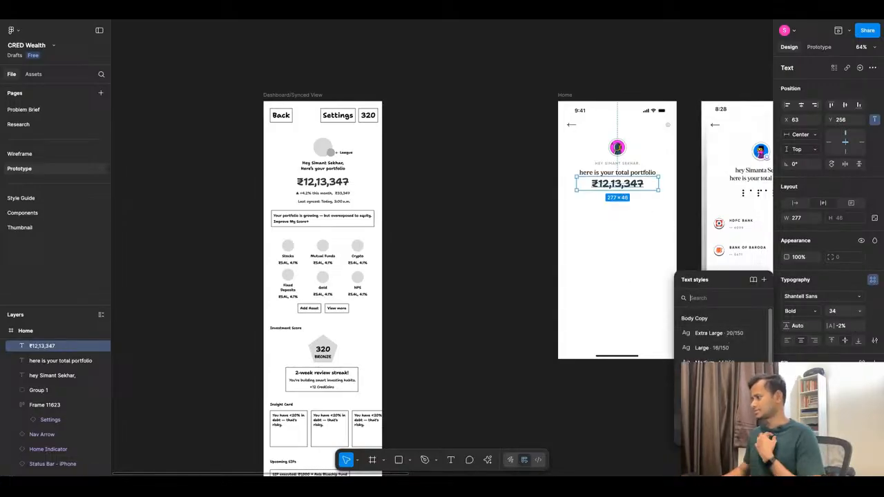
pyautogui.click(718, 419)
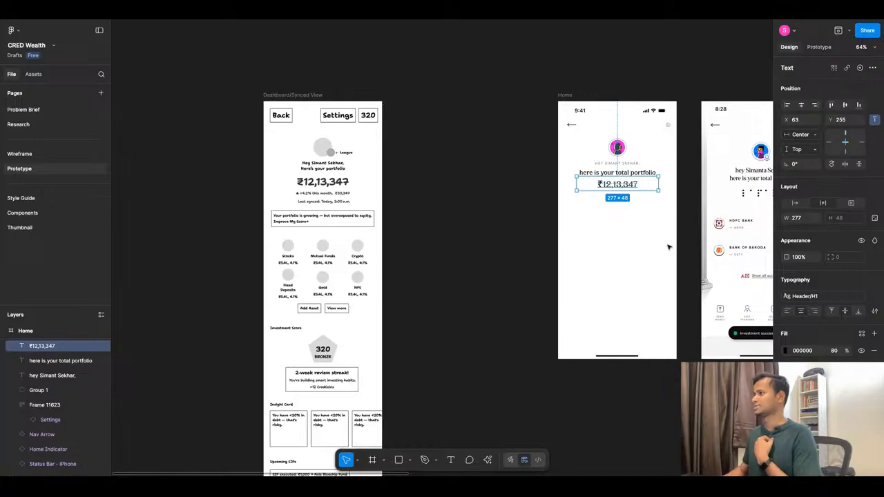
pyautogui.click(677, 197)
pyautogui.scroll(5, 677, 187)
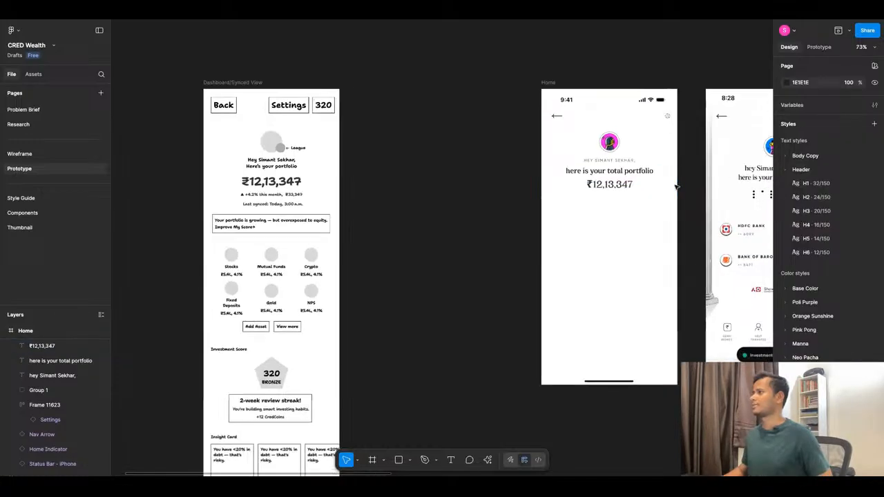
# Apply the Header/H3 text style to the "here is your total portfolio" line.
pyautogui.click(485, 196)
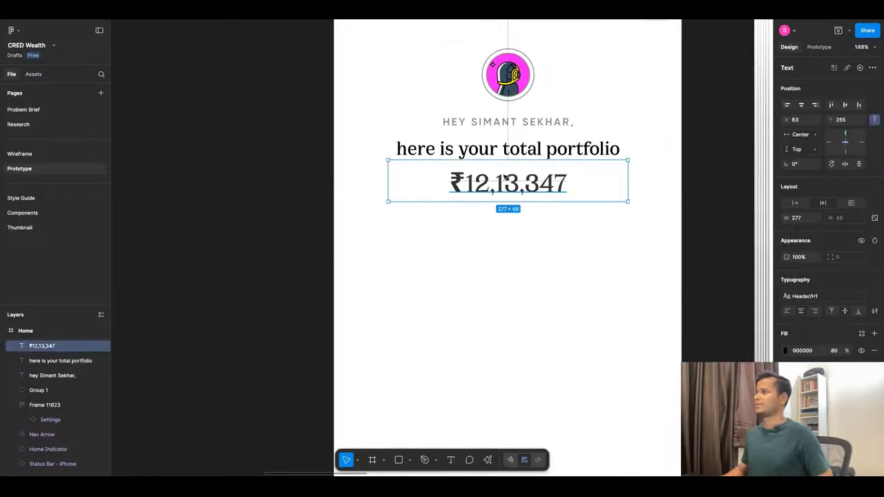
pyautogui.click(508, 150)
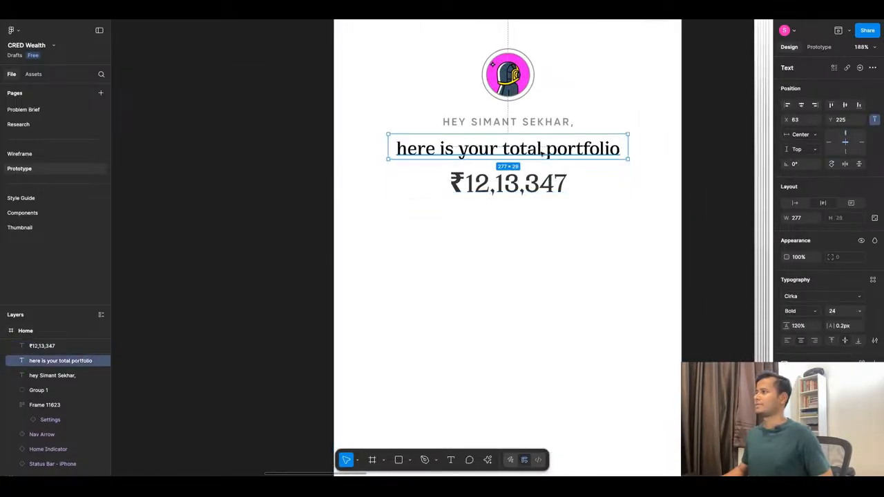
pyautogui.click(859, 312)
pyautogui.click(873, 284)
pyautogui.click(873, 281)
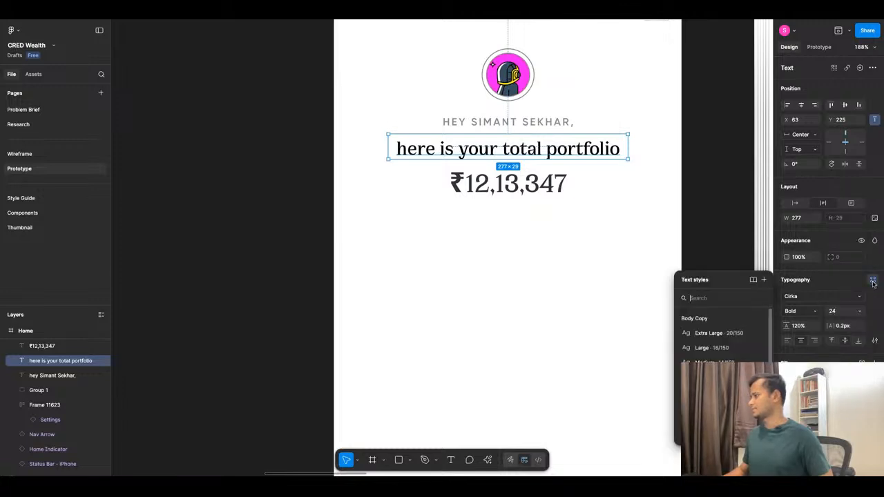
pyautogui.scroll(-1, 718, 343)
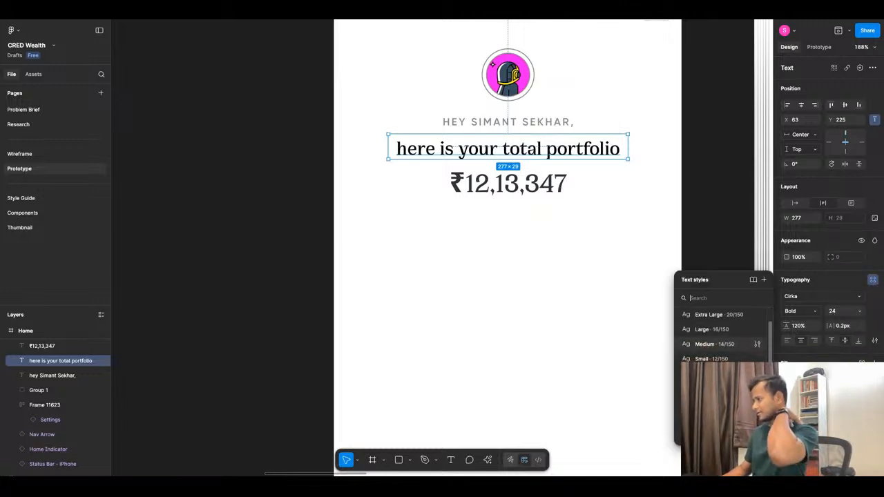
pyautogui.scroll(-1, 722, 335)
pyautogui.click(719, 414)
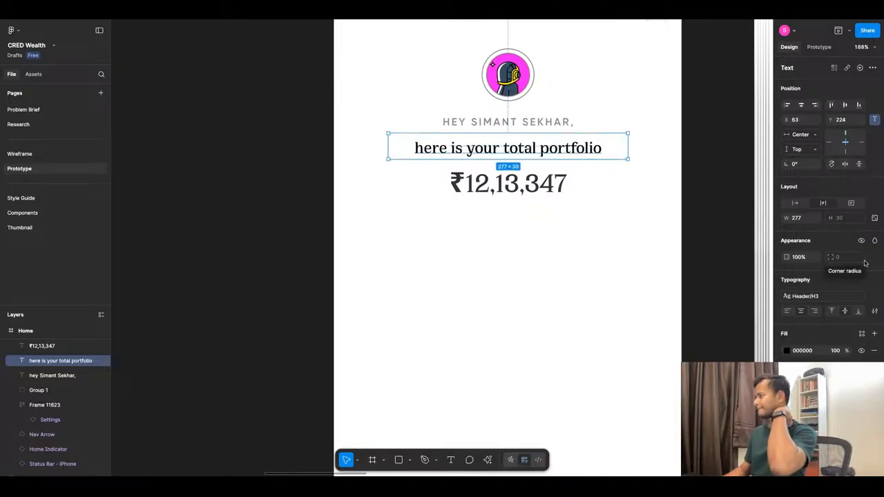
# Move the "here is your total portfolio" line up closer to the name greeting line, to Y 221.
pyautogui.click(565, 250)
pyautogui.click(527, 149)
pyautogui.moveTo(527, 149); pyautogui.dragTo(527, 146)
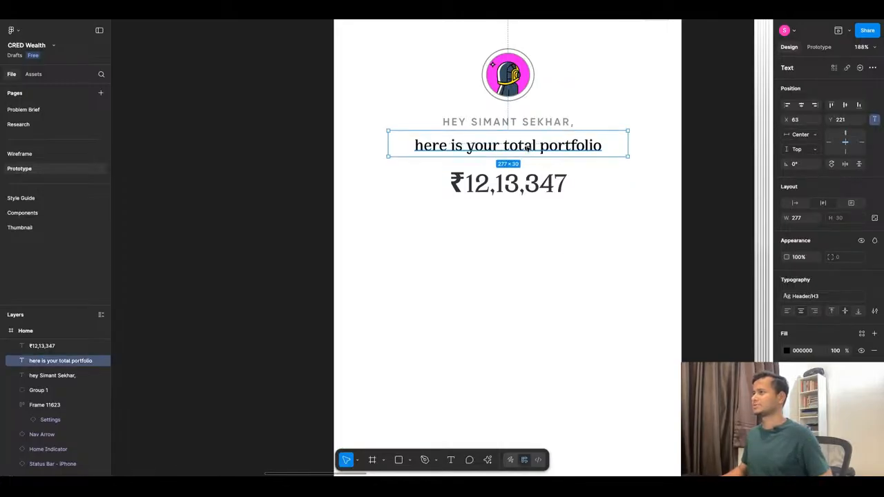
pyautogui.click(830, 312)
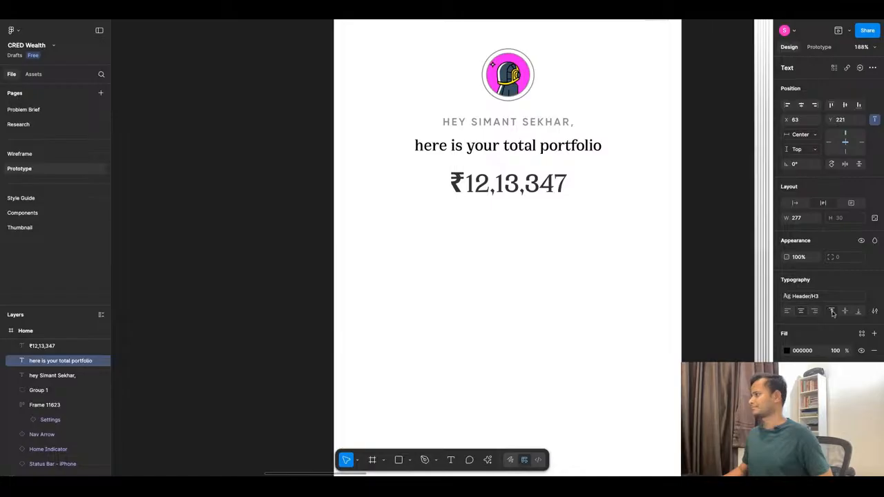
# Wrap the name greeting line and the "here is your total portfolio" line together in an auto layout frame.
pyautogui.keyDown('shift'); pyautogui.click(520, 122); pyautogui.keyUp('shift')
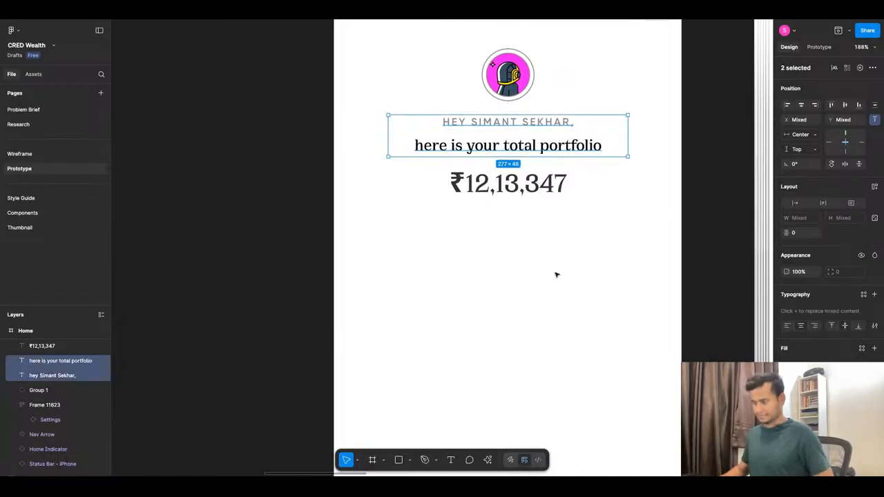
pyautogui.hotkey('shift', 'a')
pyautogui.scroll(-5, 494, 239)
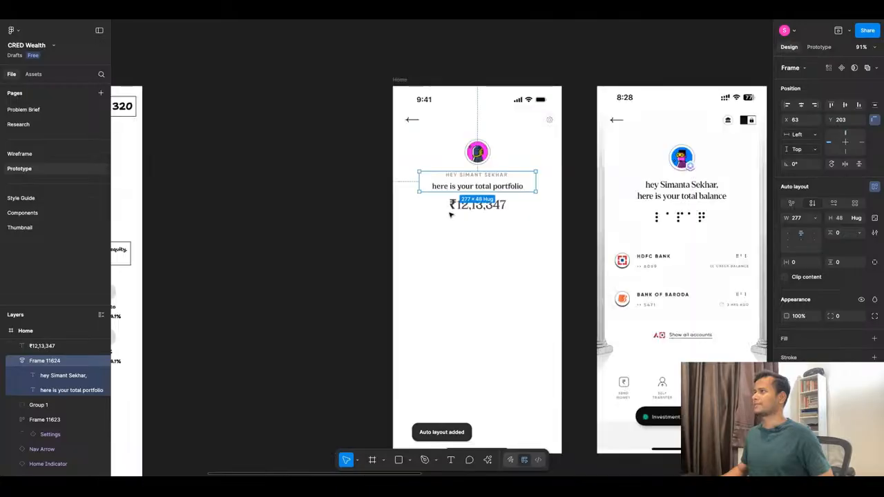
# Draw a badge circle about 17 × 17 over the avatar's lower-right edge, positioned like the badges in the reference screenshots.
pyautogui.scroll(8, 625, 172)
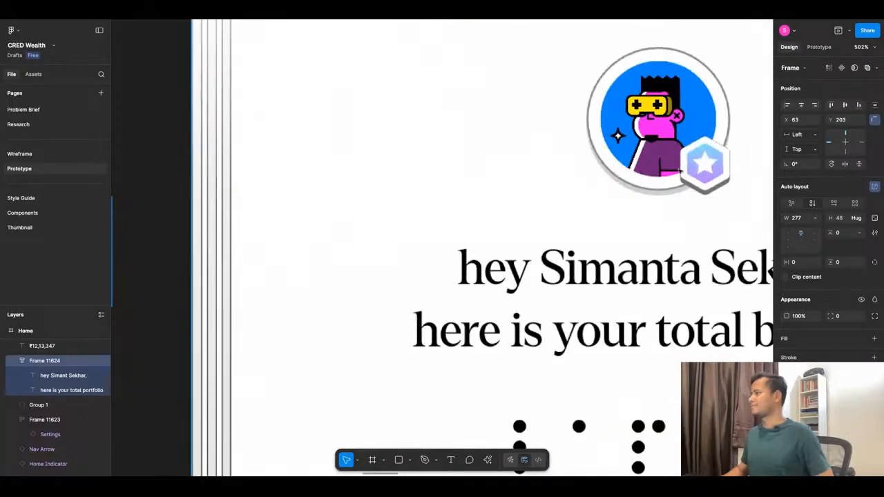
pyautogui.scroll(-2, 655, 159)
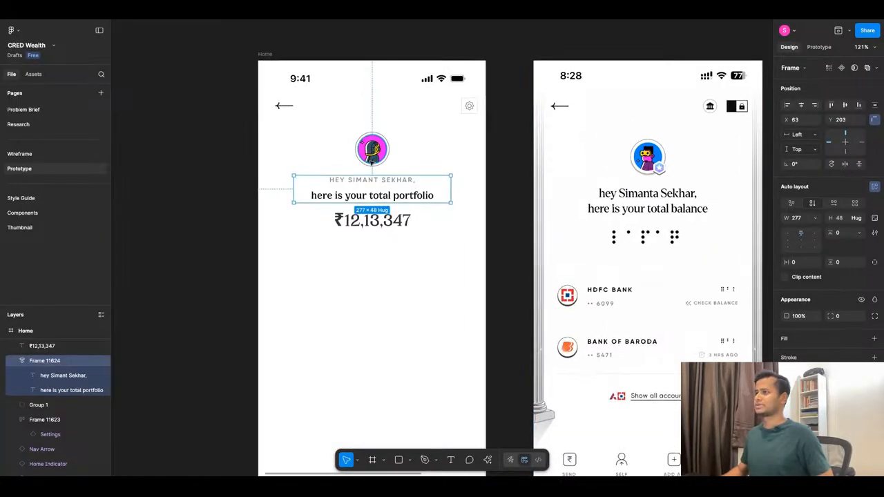
pyautogui.scroll(6, 384, 163)
pyautogui.scroll(-10, 384, 164)
pyautogui.scroll(5, 533, 161)
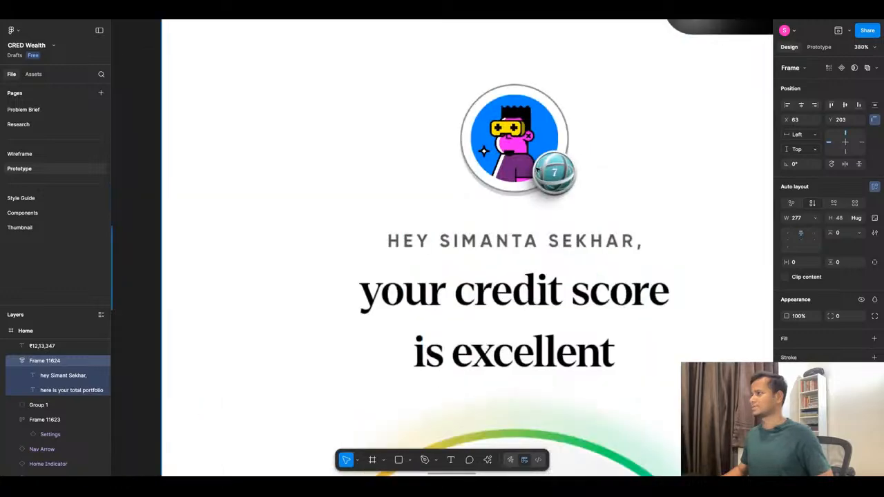
pyautogui.scroll(-9, 672, 167)
pyautogui.scroll(10, 366, 169)
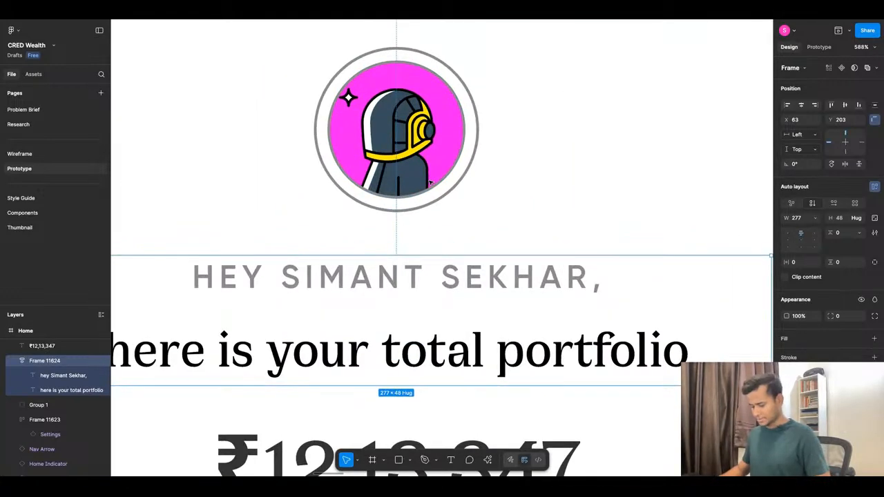
pyautogui.press('o')
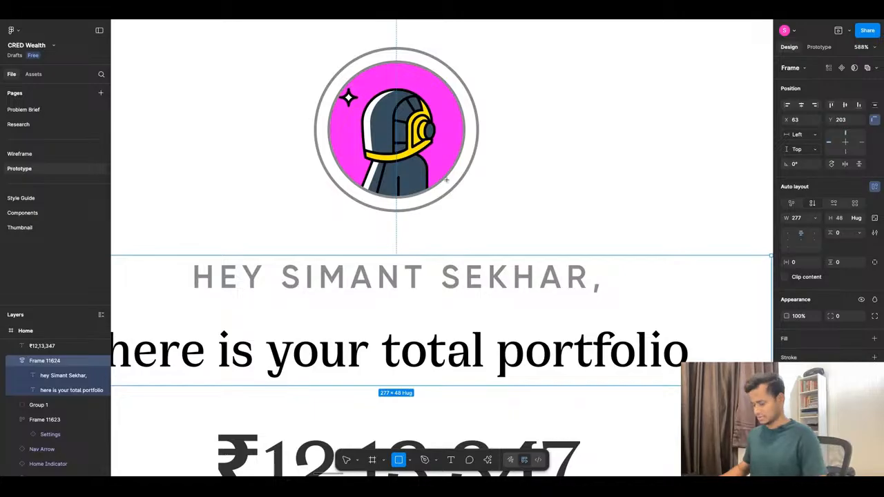
pyautogui.moveTo(435, 158); pyautogui.dragTo(481, 204)
pyautogui.moveTo(456, 174); pyautogui.dragTo(455, 178)
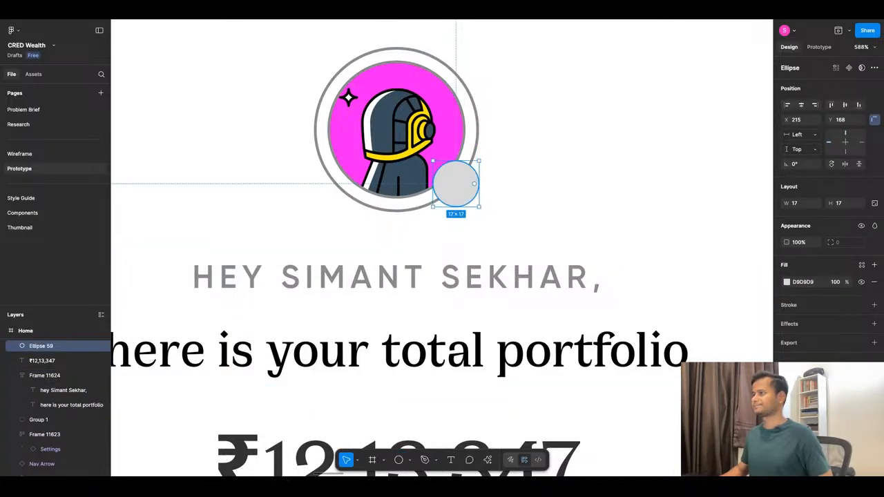
# Add an inside stroke of weight 1 to the badge circle and color it light grey EDEDED.
pyautogui.click(787, 282)
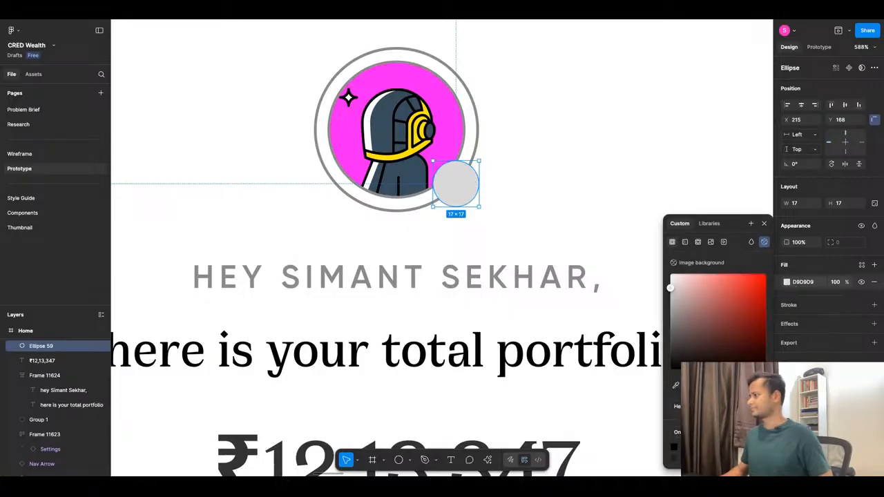
pyautogui.click(786, 308)
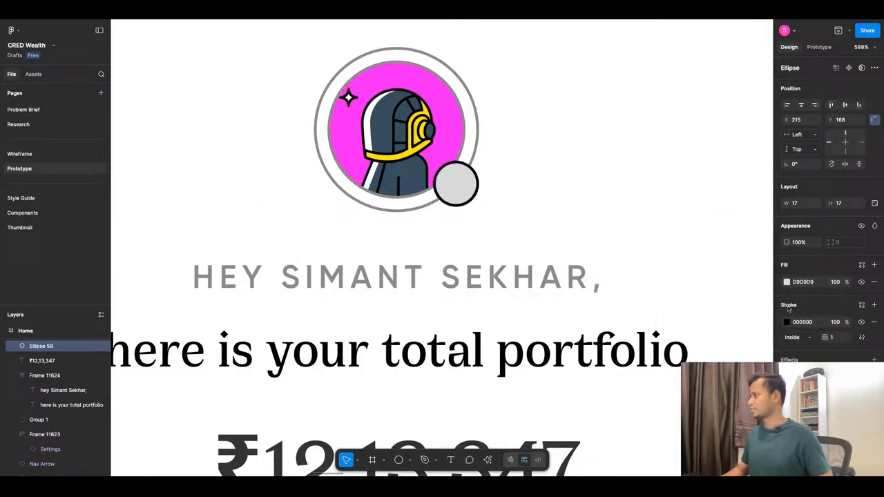
pyautogui.click(787, 322)
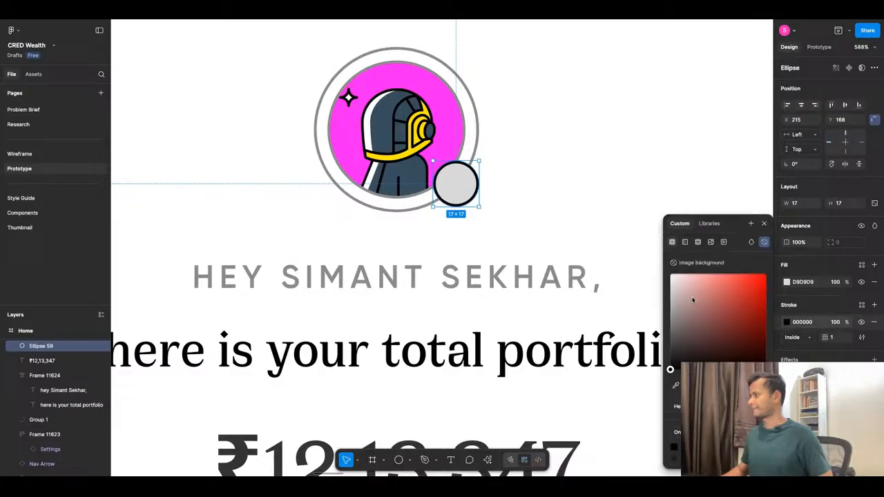
pyautogui.moveTo(693, 300); pyautogui.dragTo(670, 284)
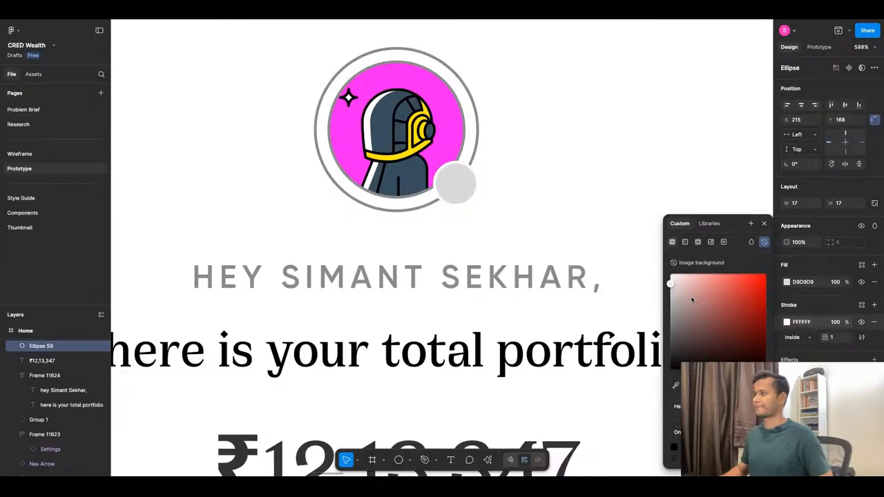
pyautogui.moveTo(670, 274); pyautogui.dragTo(670, 280)
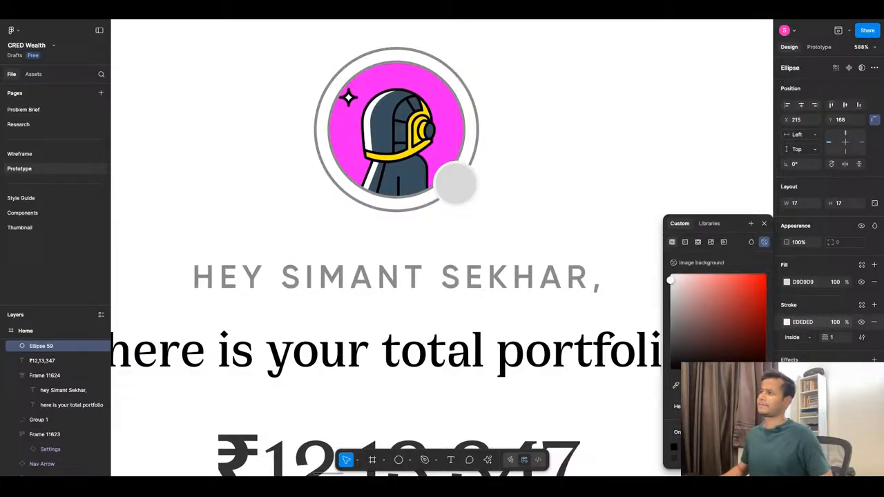
# Darken the badge circle's fill to the mid grey B7B6B6.
pyautogui.click(787, 282)
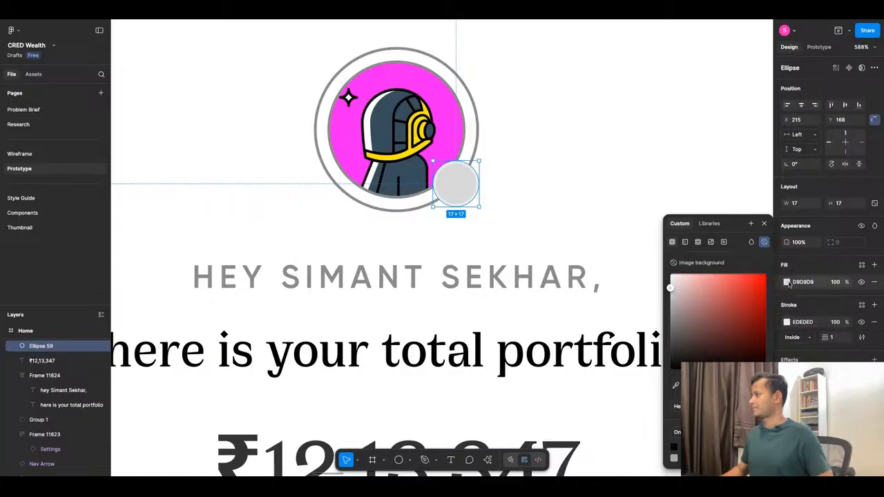
pyautogui.moveTo(670, 287); pyautogui.dragTo(670, 299)
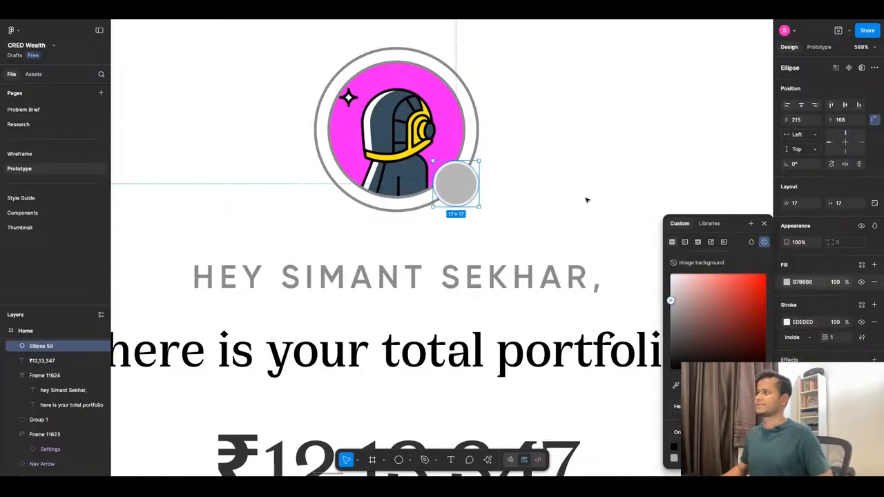
pyautogui.click(504, 168)
pyautogui.scroll(-5, 504, 168)
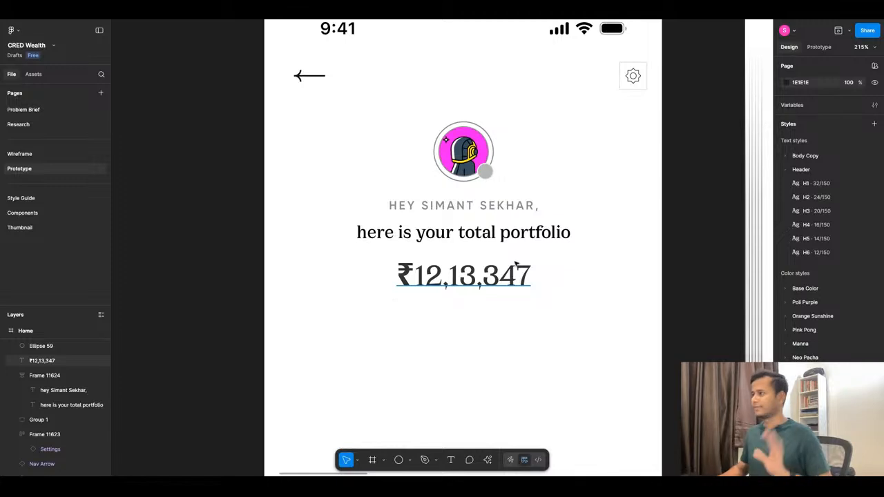
# Move the ₹12,13,347 portfolio amount into the greeting auto layout frame as the last line, below "here is your total portfolio".
pyautogui.scroll(-3, 395, 202)
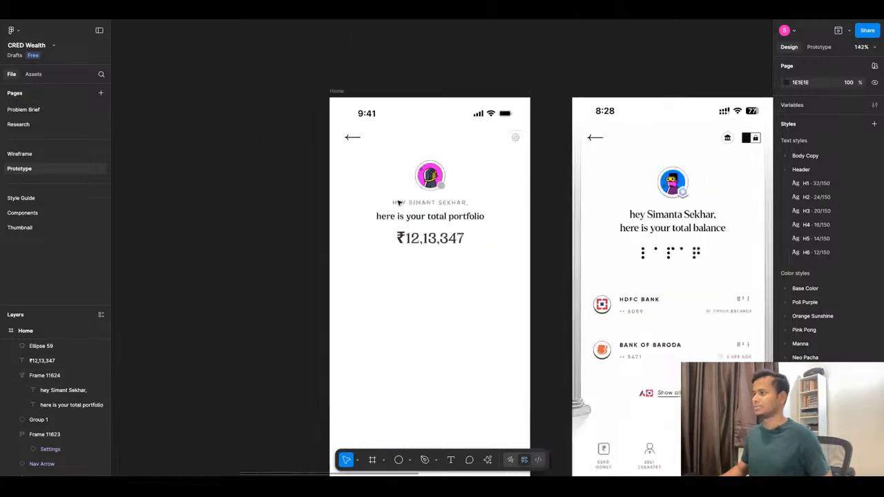
pyautogui.scroll(2, 419, 250)
pyautogui.click(420, 243)
pyautogui.click(451, 263)
pyautogui.scroll(-5, 436, 195)
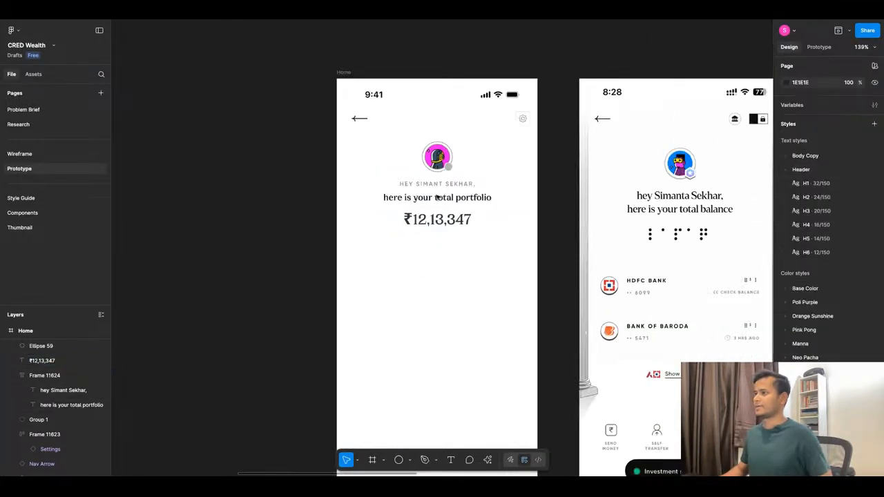
pyautogui.scroll(2, 475, 240)
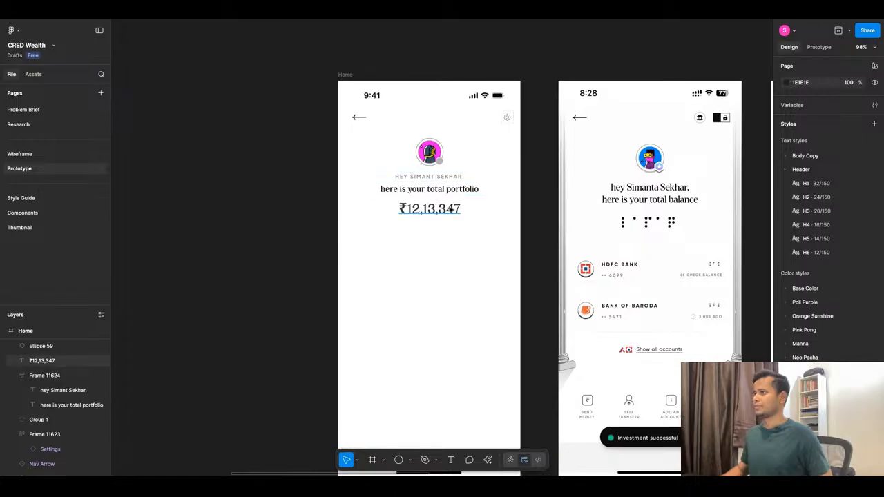
pyautogui.click(451, 209)
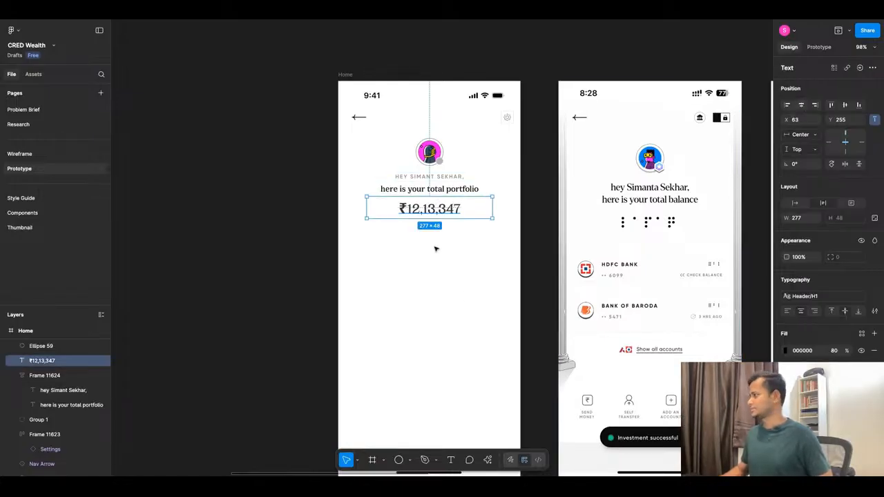
pyautogui.scroll(3, 436, 197)
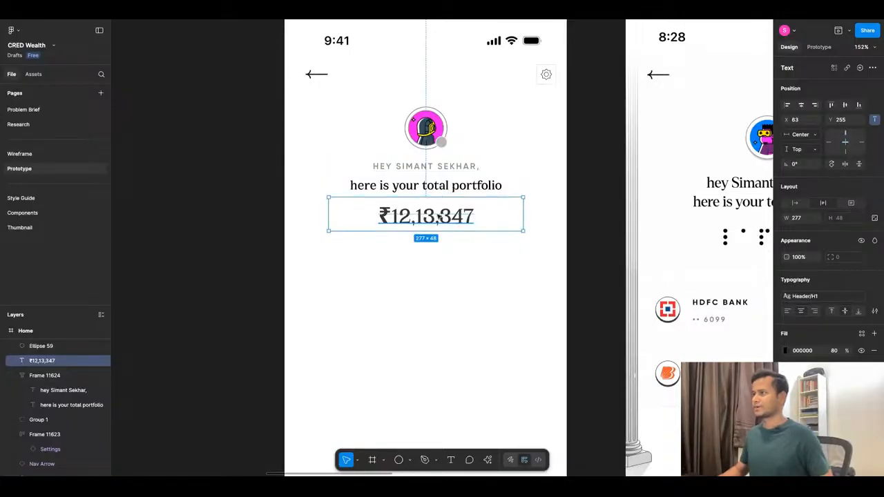
pyautogui.moveTo(437, 218); pyautogui.dragTo(452, 260)
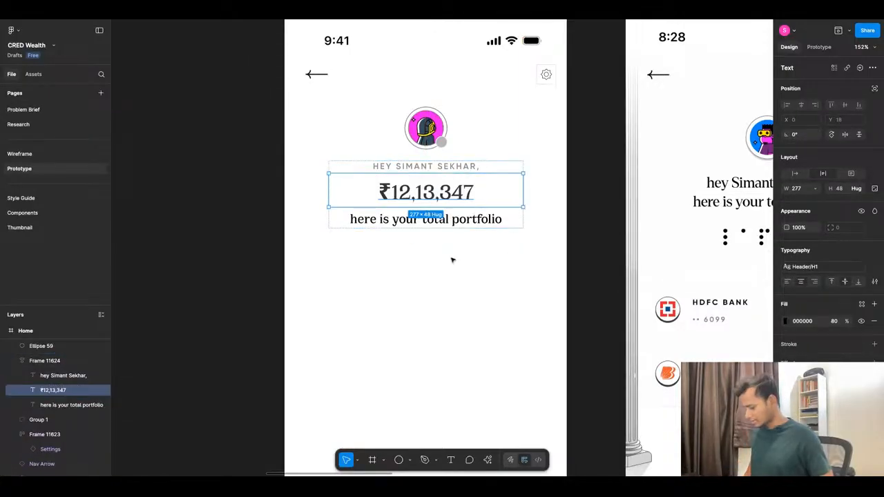
pyautogui.press('Down')
pyautogui.click(396, 149)
# Examine the wireframe's lines below the portfolio amount and compare them with the Home screen and the reference screenshots.
pyautogui.scroll(-3, 397, 147)
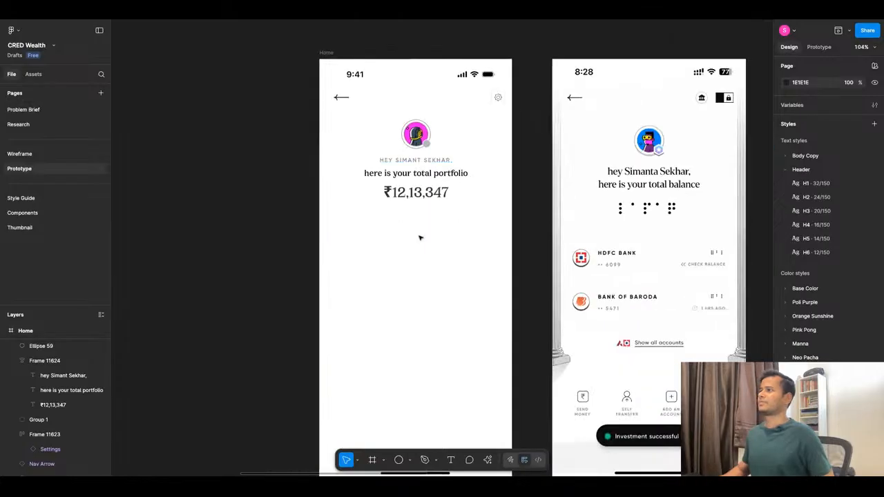
pyautogui.scroll(-3, 425, 262)
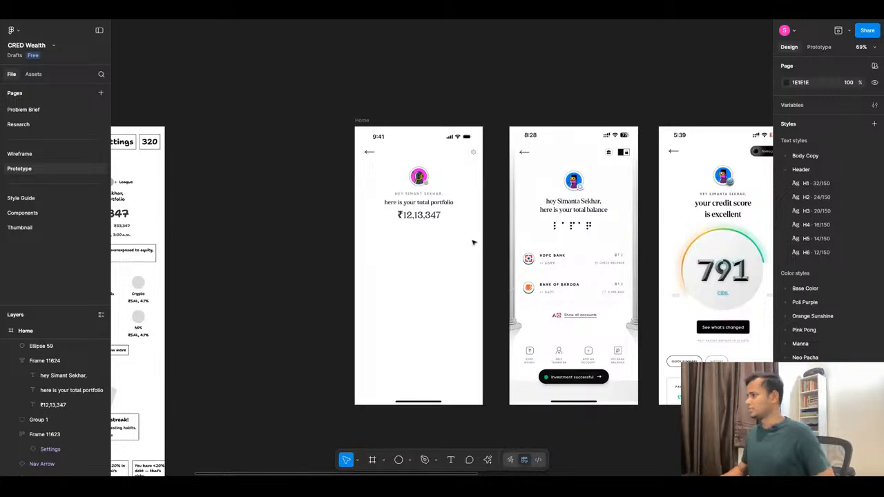
pyautogui.scroll(-3, 473, 243)
pyautogui.scroll(5, 261, 212)
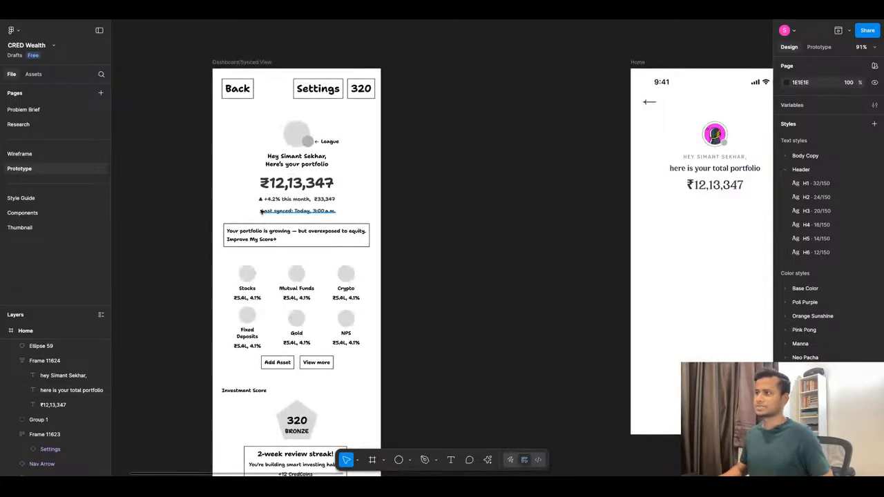
pyautogui.scroll(5, 261, 212)
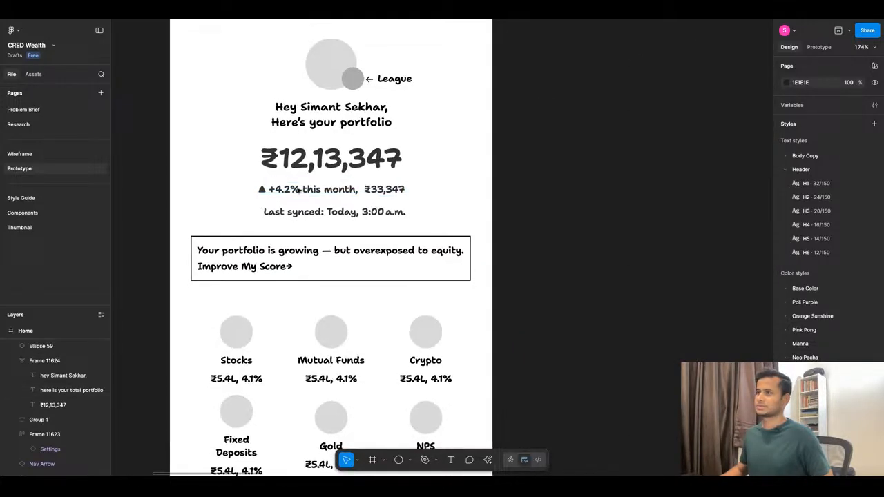
pyautogui.scroll(-1, 298, 190)
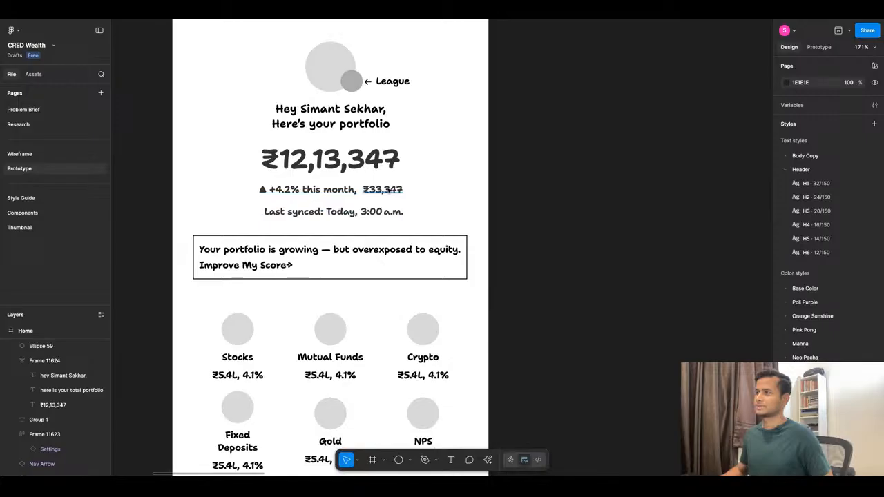
pyautogui.scroll(-10, 304, 231)
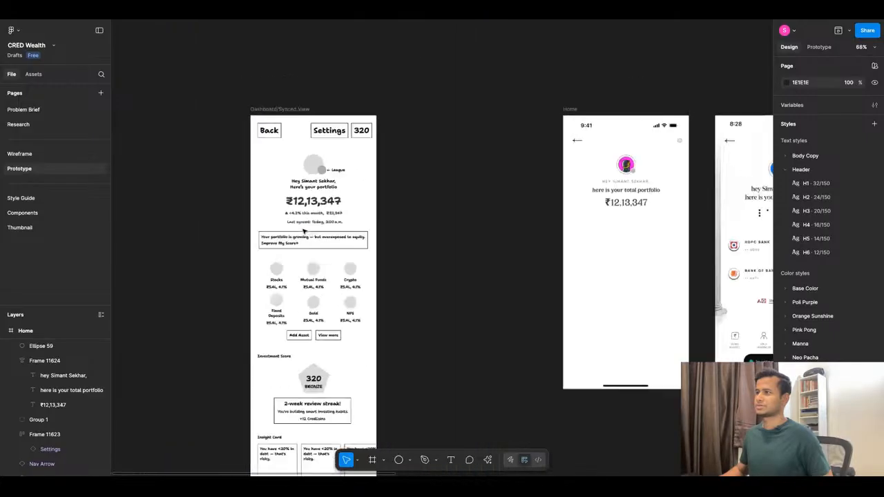
pyautogui.scroll(5, 441, 231)
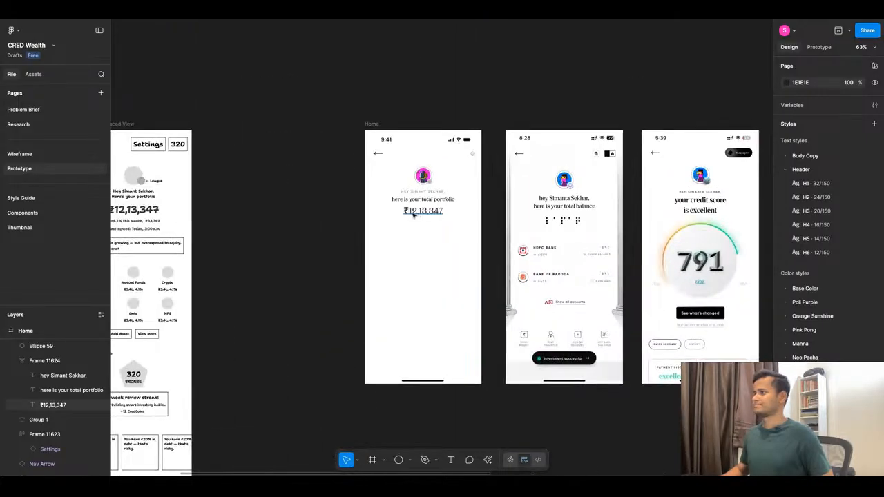
# Duplicate the ₹12,13,347 amount below the original and apply the Body Copy/Small text style to the copy.
pyautogui.scroll(4, 417, 211)
pyautogui.click(430, 211)
pyautogui.moveTo(433, 210); pyautogui.dragTo(433, 235)
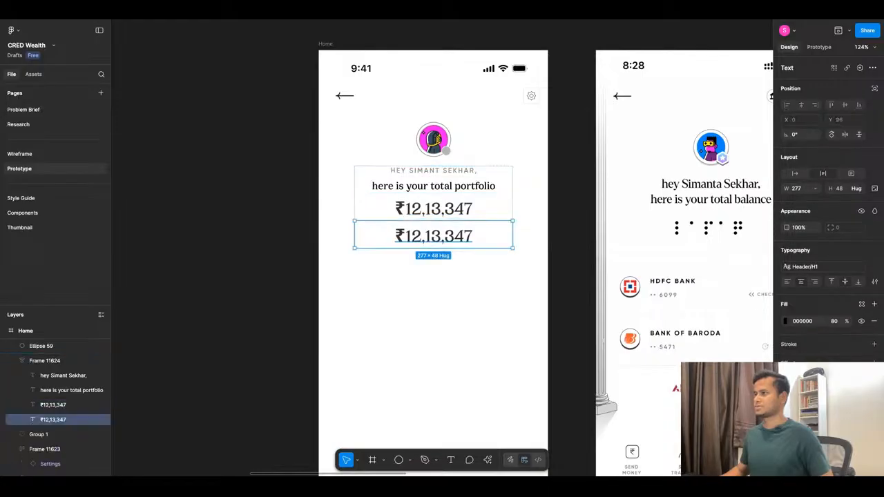
pyautogui.click(835, 271)
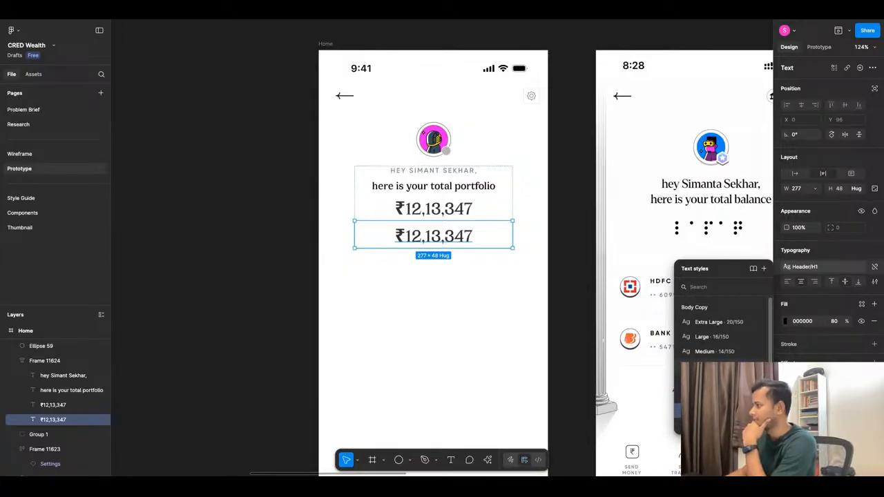
pyautogui.click(708, 366)
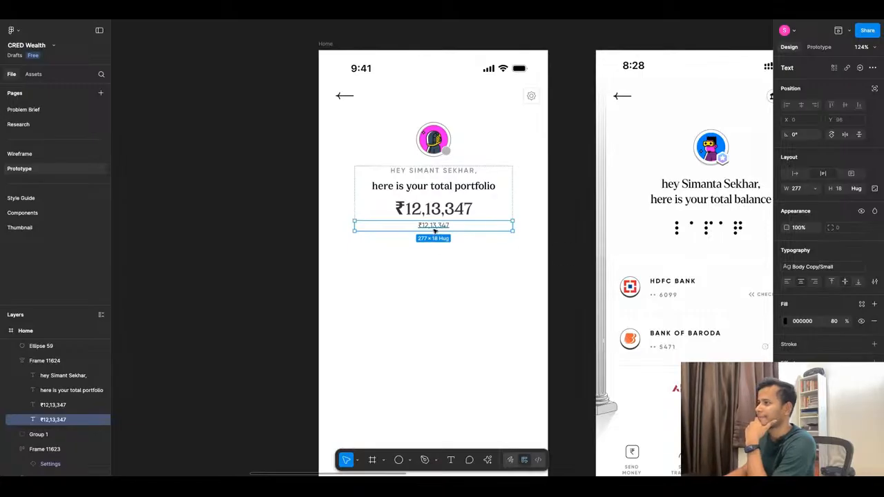
# Take the small amount copy out of the greeting auto layout frame and set its text box to auto width.
pyautogui.moveTo(434, 232); pyautogui.dragTo(429, 256)
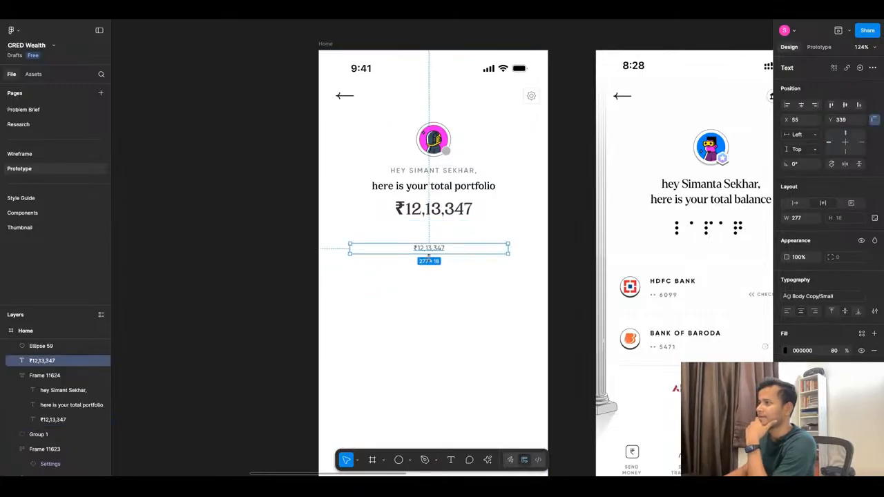
pyautogui.click(802, 202)
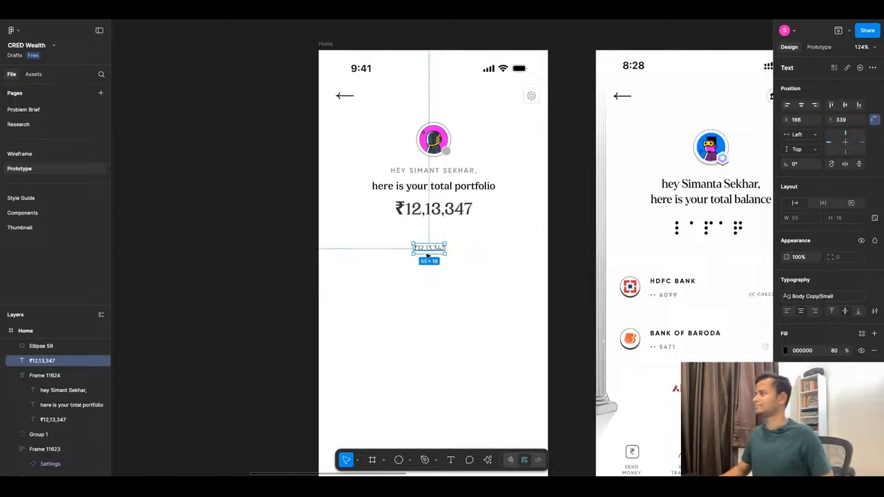
# Detach the small amount's text style, set its font to Gilroy-Medium, and place it just below the left part of the large amount.
pyautogui.scroll(5, 428, 255)
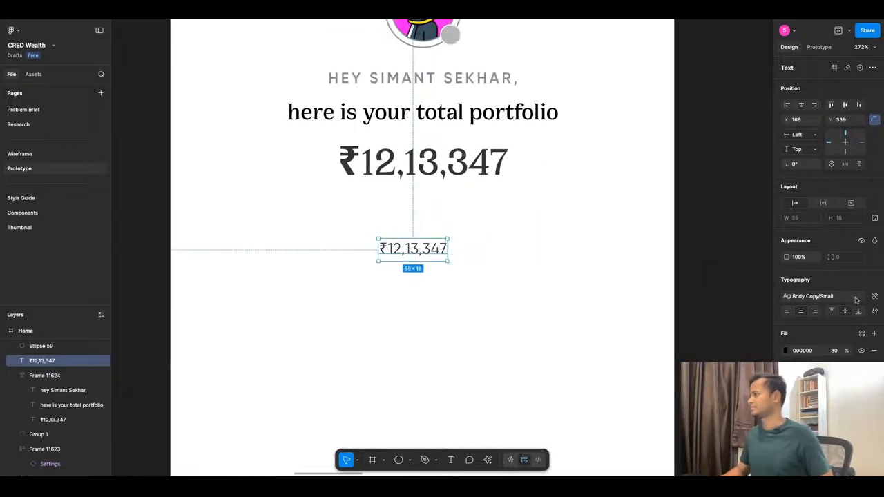
pyautogui.click(874, 297)
pyautogui.click(818, 297)
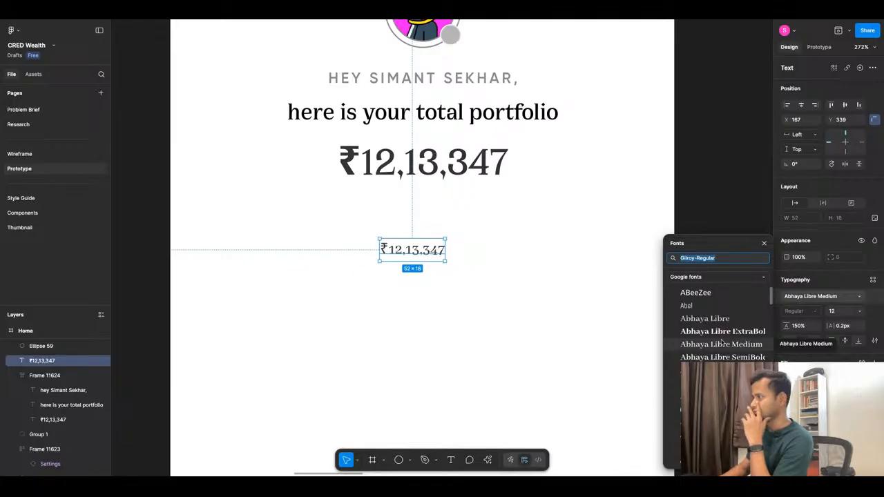
pyautogui.click(721, 258)
pyautogui.press('BackSpace')
pyautogui.press('BackSpace')
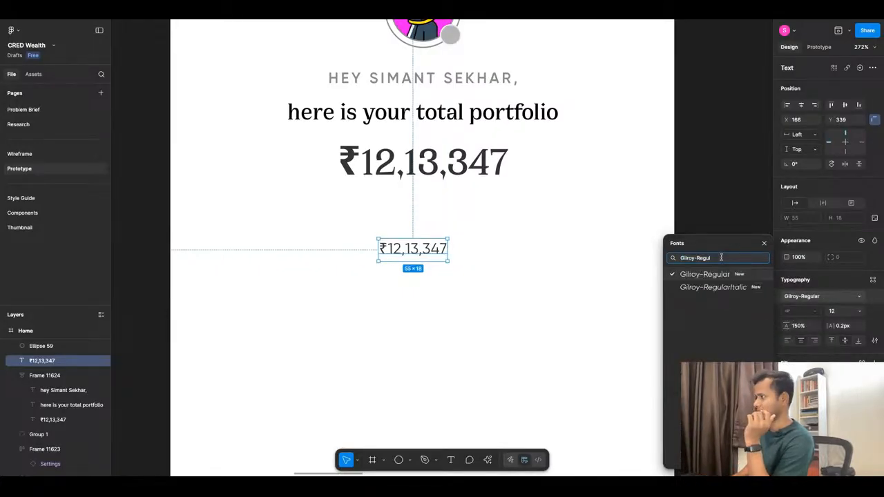
pyautogui.press('BackSpace')
pyautogui.press('BackSpace')
pyautogui.press('BackSpace')
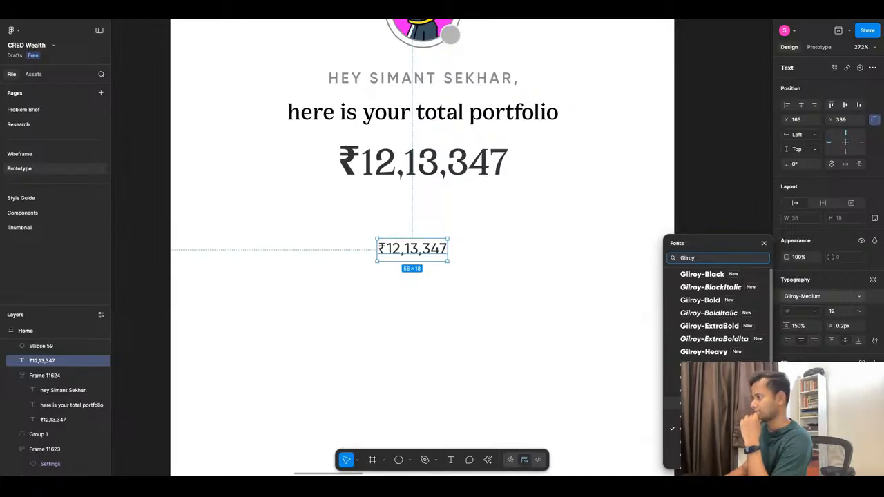
pyautogui.click(705, 403)
pyautogui.moveTo(411, 256); pyautogui.dragTo(363, 223)
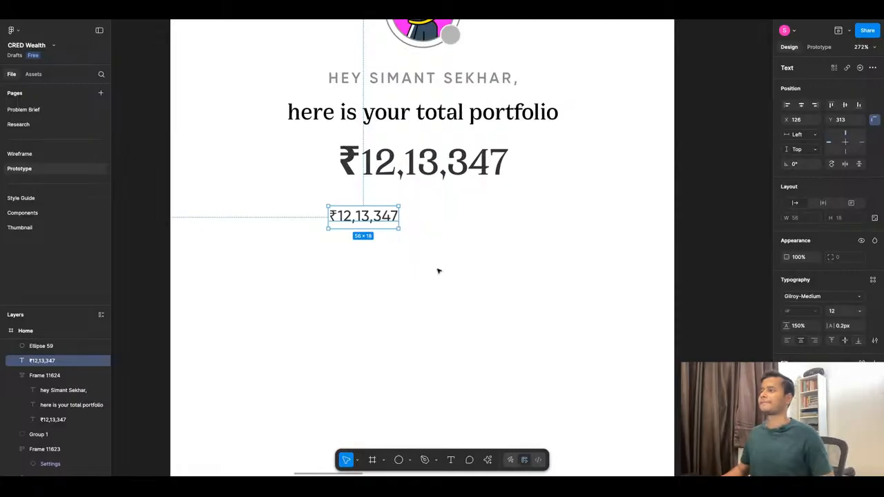
# Move the Dashboard/Synced View wireframe directly beside the Home frame, top-aligned with a 65 gap.
pyautogui.scroll(-10, 450, 256)
pyautogui.scroll(5, 459, 277)
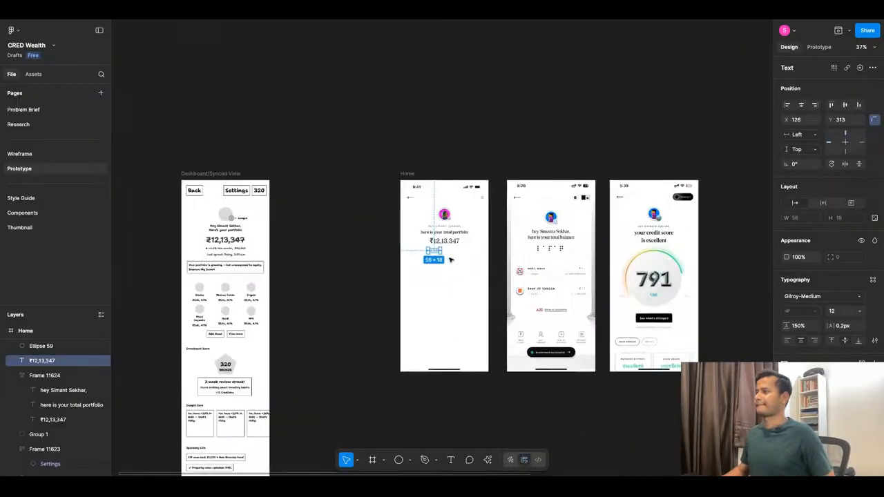
pyautogui.scroll(5, 179, 257)
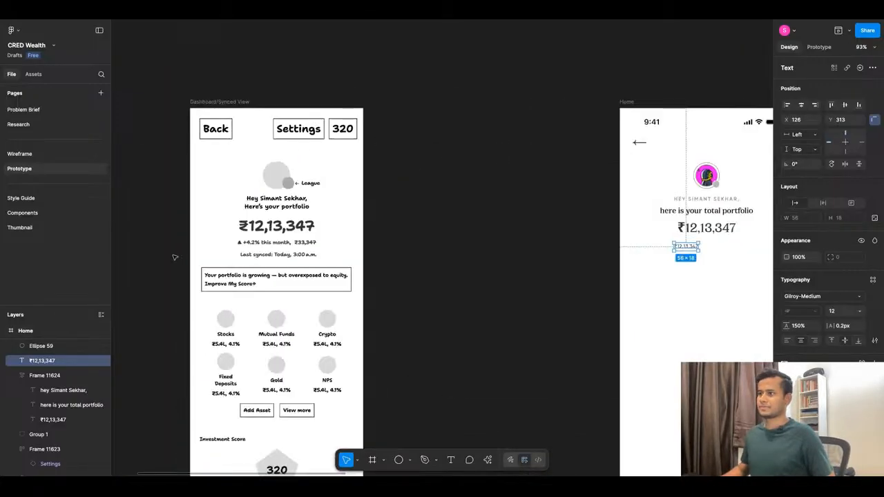
pyautogui.scroll(-7, 398, 232)
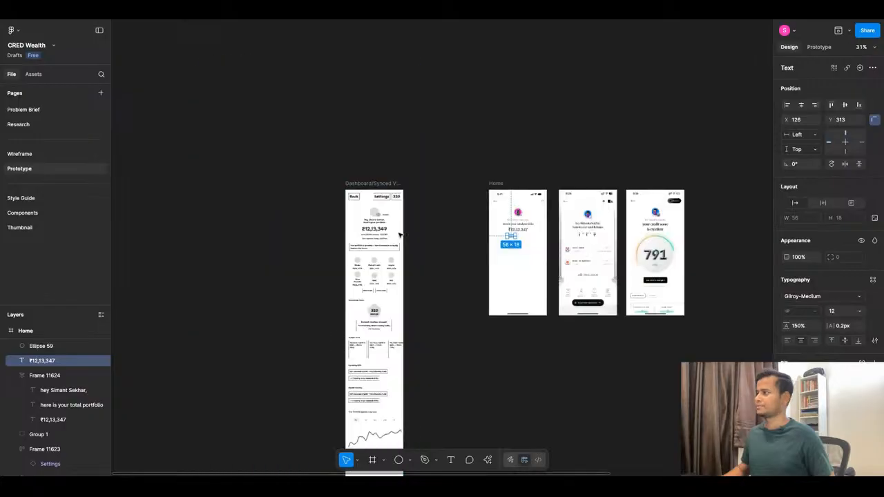
pyautogui.moveTo(371, 187); pyautogui.dragTo(446, 188)
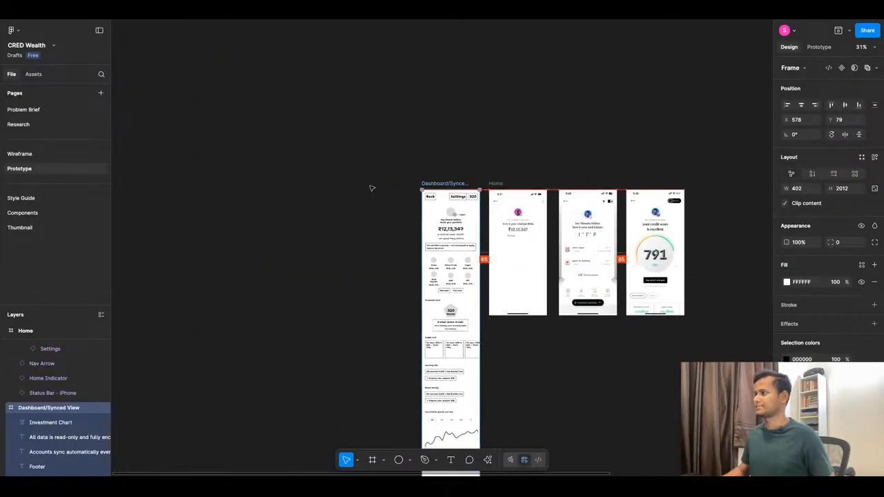
# Change the small amount text below the portfolio total to ₹13,347.
pyautogui.scroll(6, 500, 237)
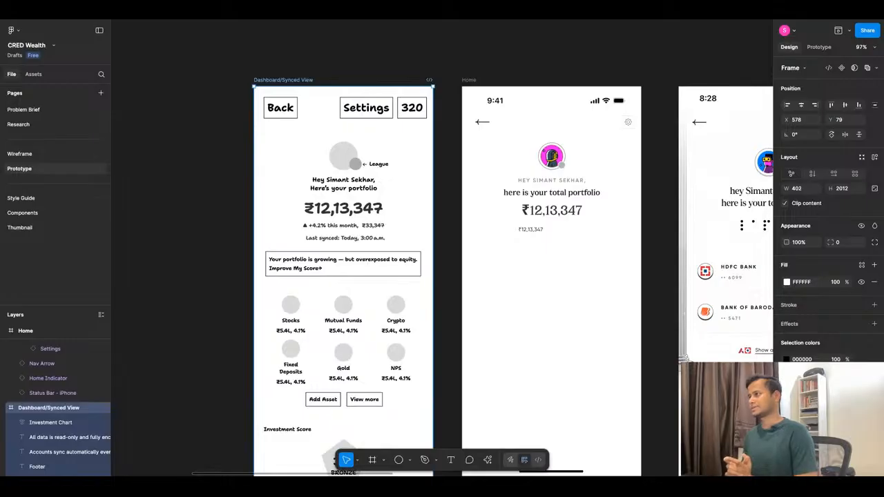
pyautogui.click(532, 230)
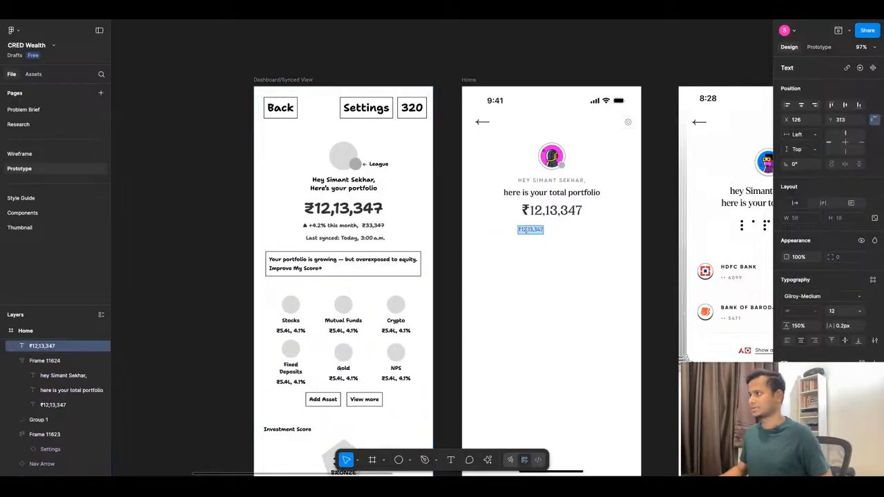
pyautogui.scroll(5, 527, 232)
pyautogui.click(528, 229)
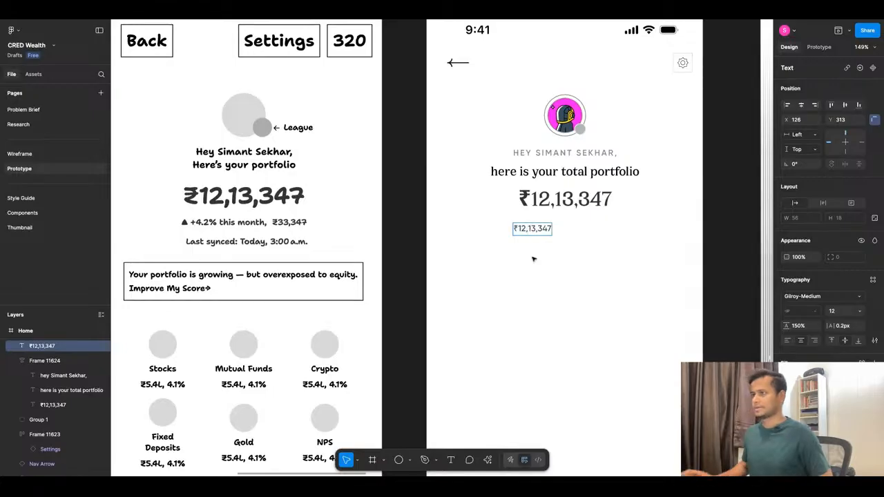
pyautogui.press('BackSpace')
pyautogui.press('BackSpace')
pyautogui.press('BackSpace')
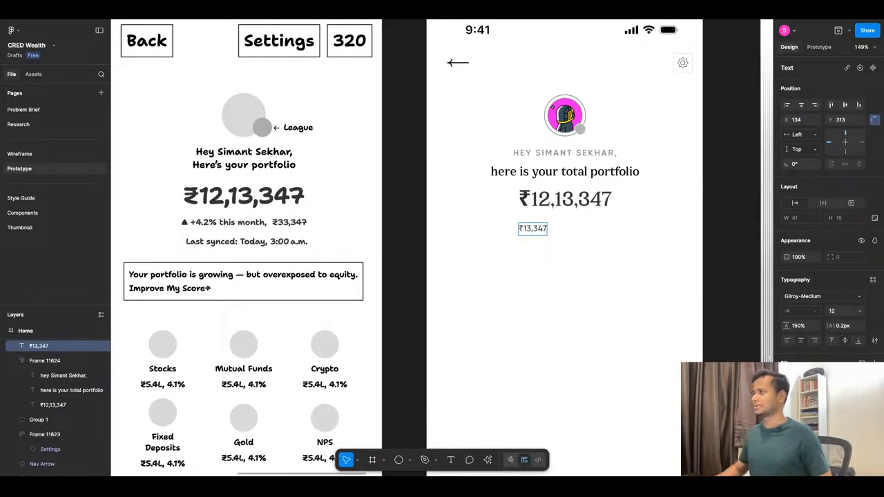
pyautogui.press('Escape')
# Nudge the small ₹13,347 text left and slightly up to X 107, Y 310.
pyautogui.press('Left')
pyautogui.press('Left')
pyautogui.press('Left')
pyautogui.press('Left')
pyautogui.press('Left')
pyautogui.press('Left')
pyautogui.press('Left')
pyautogui.press('Left')
pyautogui.press('Left')
pyautogui.press('Left')
pyautogui.press('Left')
pyautogui.press('Left')
pyautogui.press('Left')
pyautogui.press('Left')
pyautogui.press('Left')
pyautogui.press('Left')
pyautogui.press('Left')
pyautogui.press('Left')
pyautogui.press('Left')
pyautogui.press('Left')
pyautogui.press('Up')
pyautogui.press('Up')
pyautogui.press('Up')
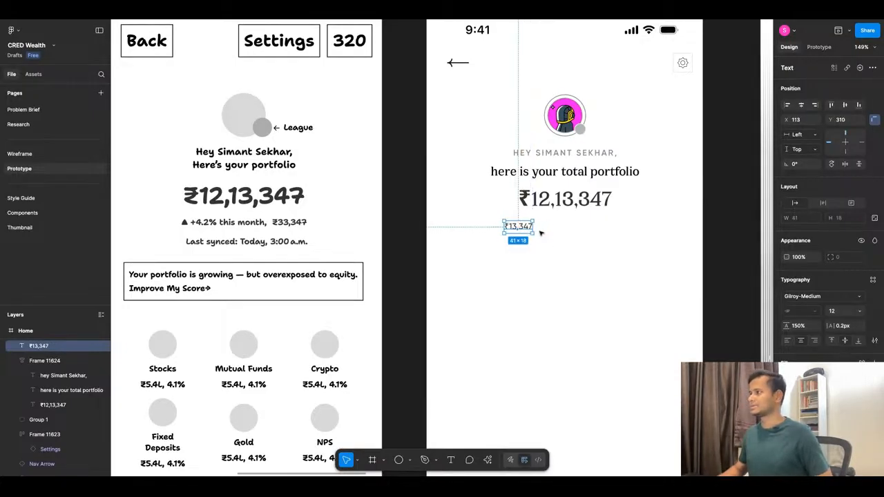
pyautogui.press('Left')
pyautogui.press('Left')
pyautogui.press('Left')
pyautogui.press('Left')
pyautogui.press('Left')
pyautogui.press('Left')
pyautogui.press('Left')
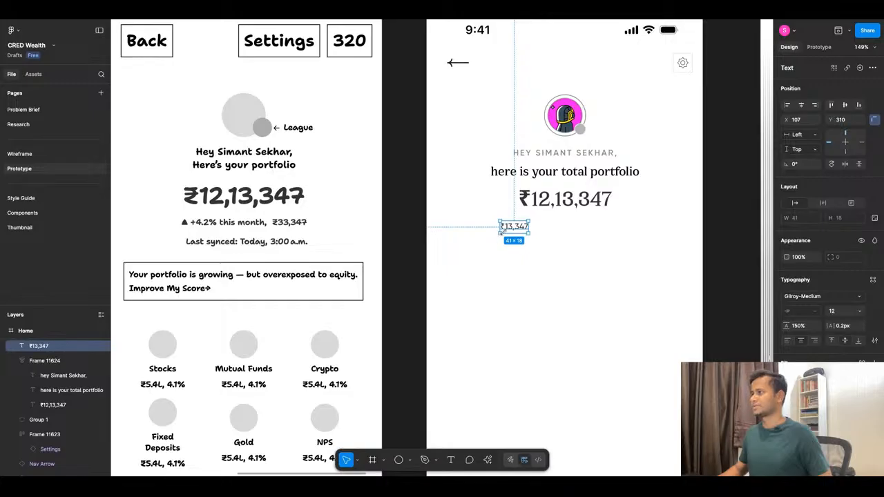
# Add a plus sign in front of the small amount so it reads +₹13,347.
pyautogui.doubleClick(509, 233)
pyautogui.press('Left')
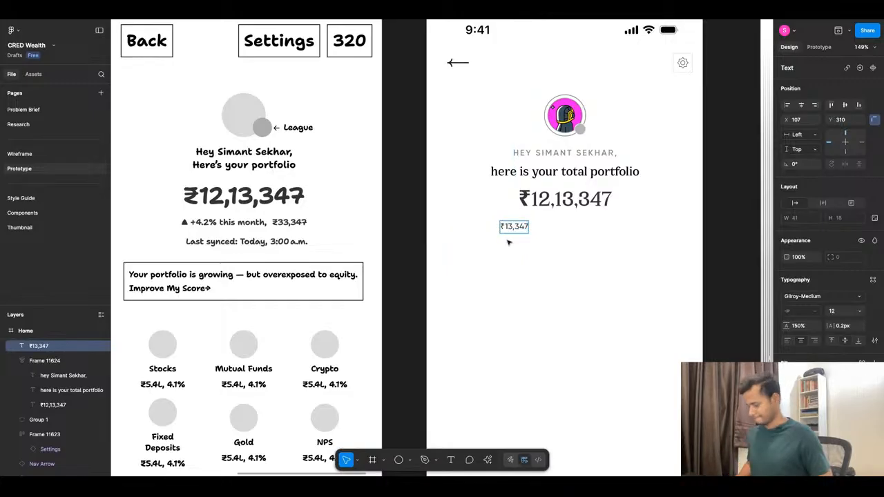
pyautogui.write('+')
pyautogui.press('Escape')
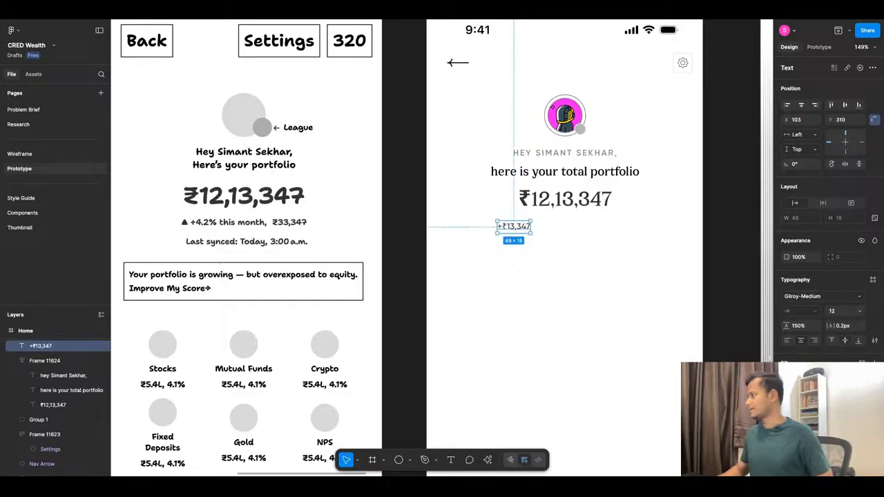
# Apply the green Success colour style to the +₹13,347 text and open the prototype preview of the Home frame.
pyautogui.click(863, 363)
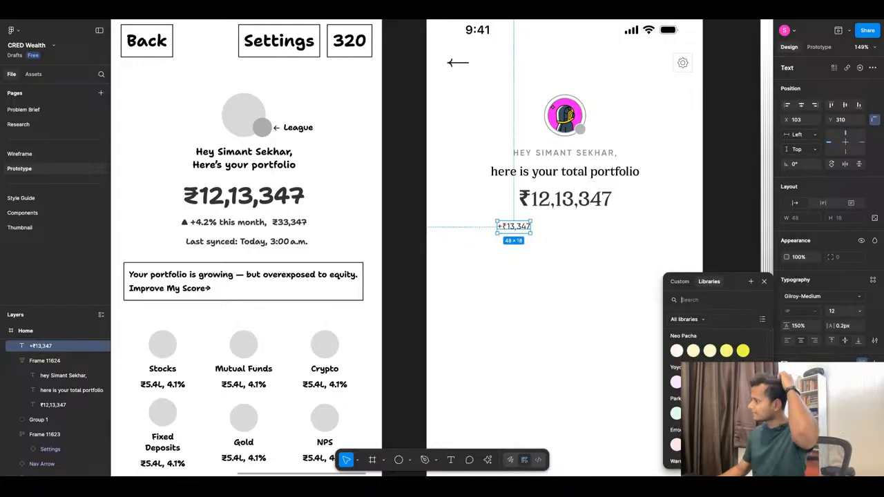
pyautogui.scroll(-3, 715, 373)
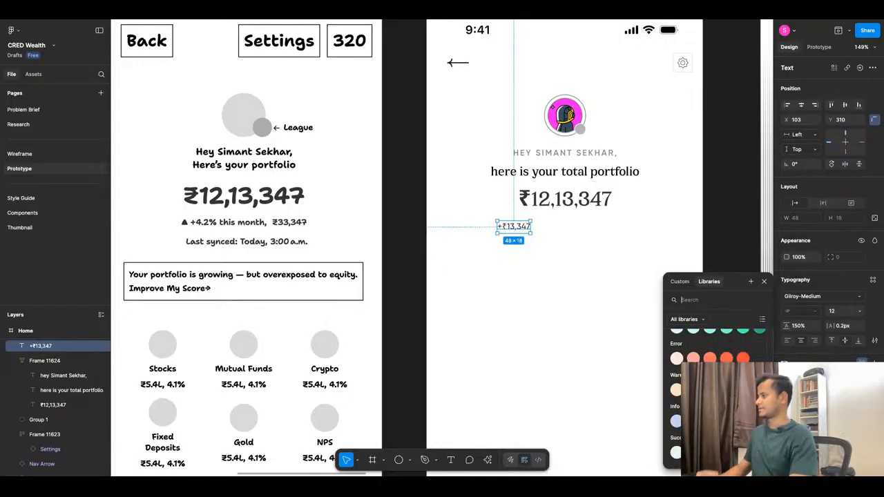
pyautogui.click(743, 452)
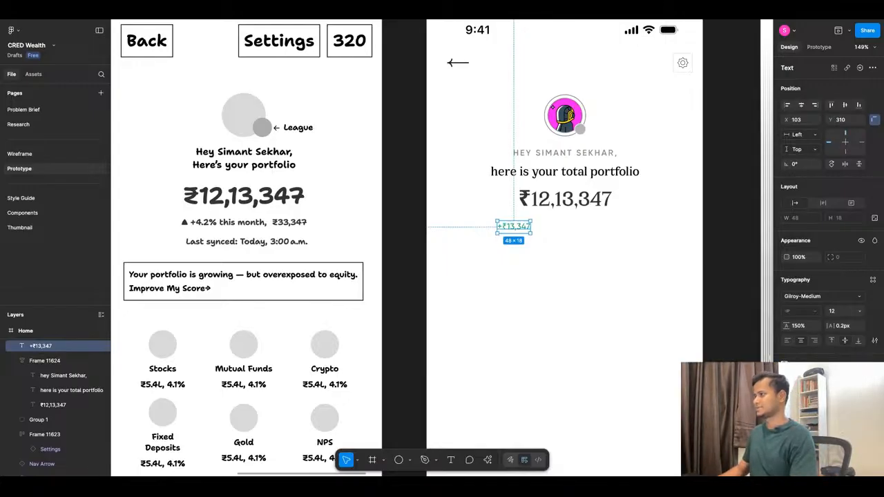
pyautogui.click(849, 31)
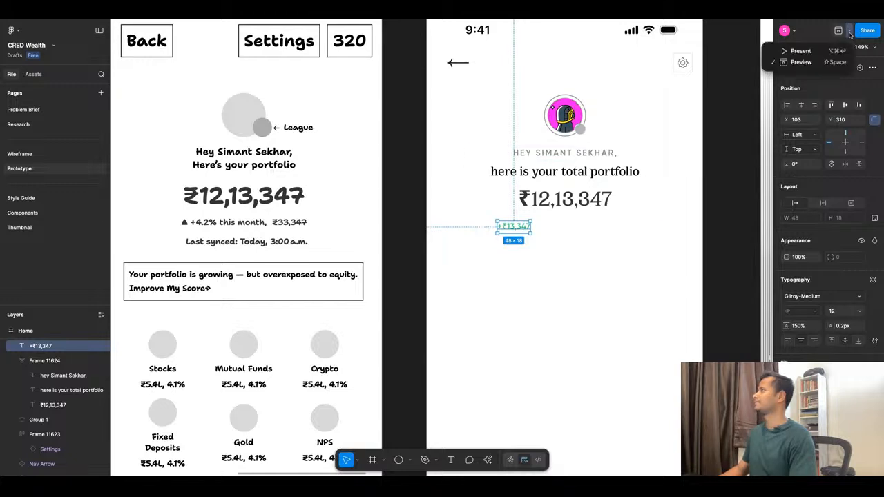
pyautogui.click(801, 62)
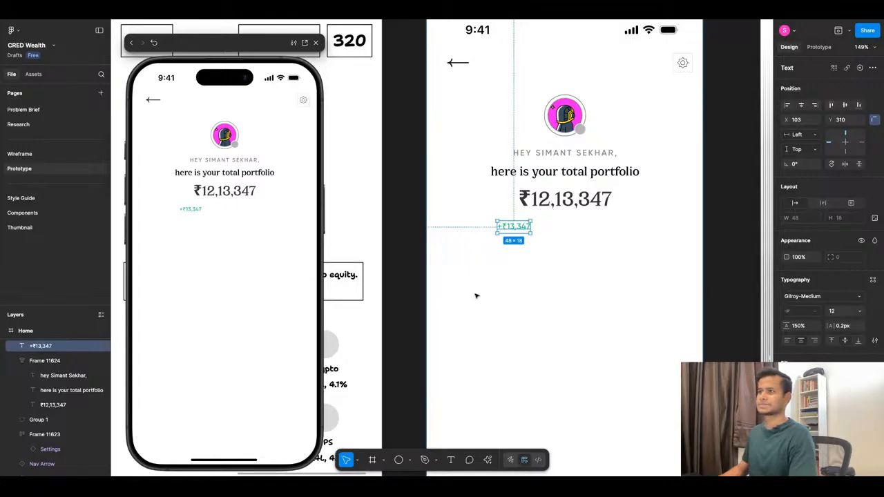
# Set the +₹13,347 text in Gilroy-Bold and move it to X 93, Y 308, flush with the headline's left edge.
pyautogui.click(821, 297)
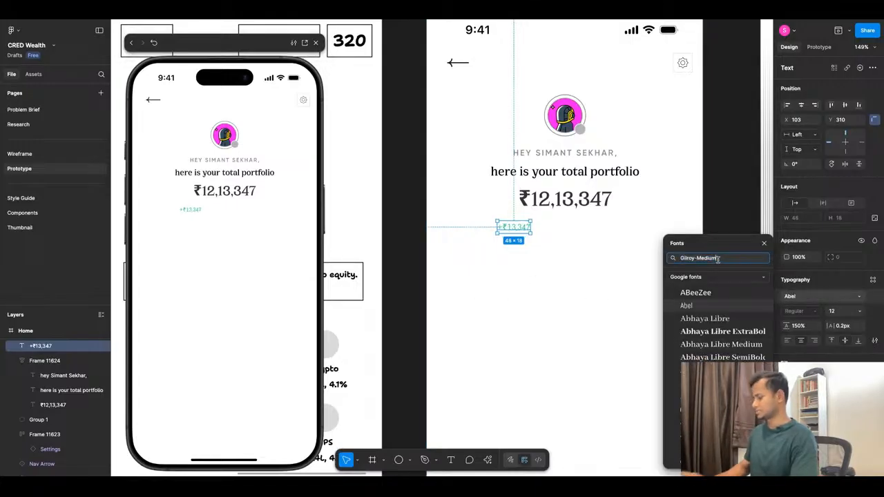
pyautogui.press('BackSpace')
pyautogui.press('BackSpace')
pyautogui.press('BackSpace')
pyautogui.press('BackSpace')
pyautogui.press('BackSpace')
pyautogui.press('BackSpace')
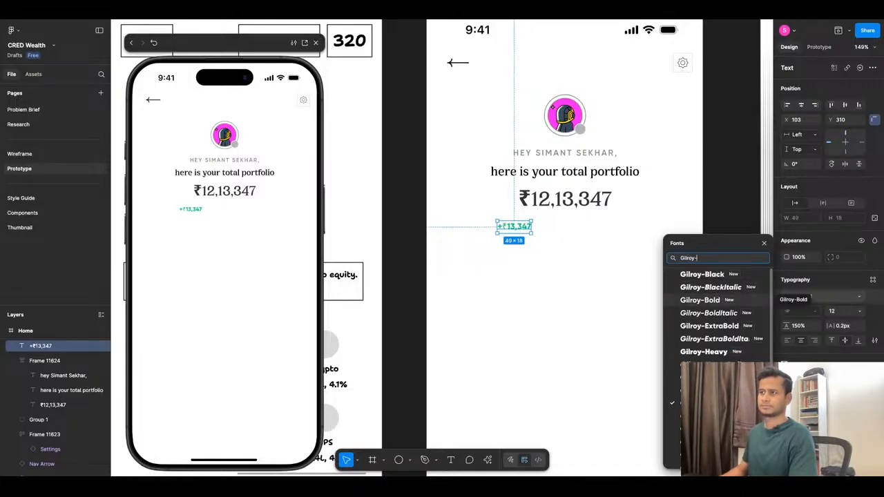
pyautogui.click(701, 300)
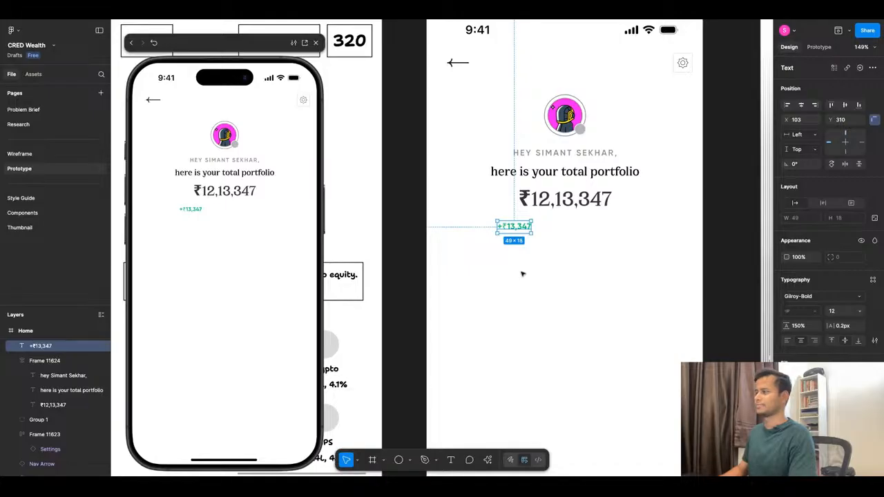
pyautogui.moveTo(520, 230); pyautogui.dragTo(513, 228)
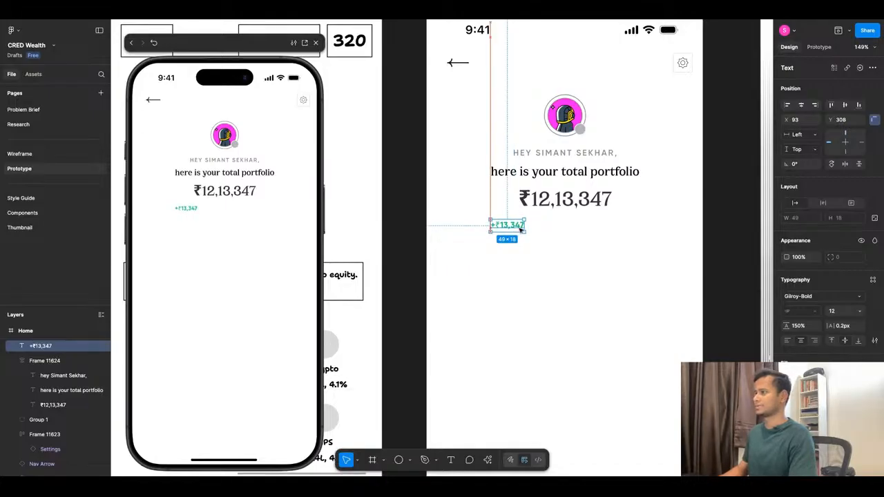
pyautogui.click(520, 259)
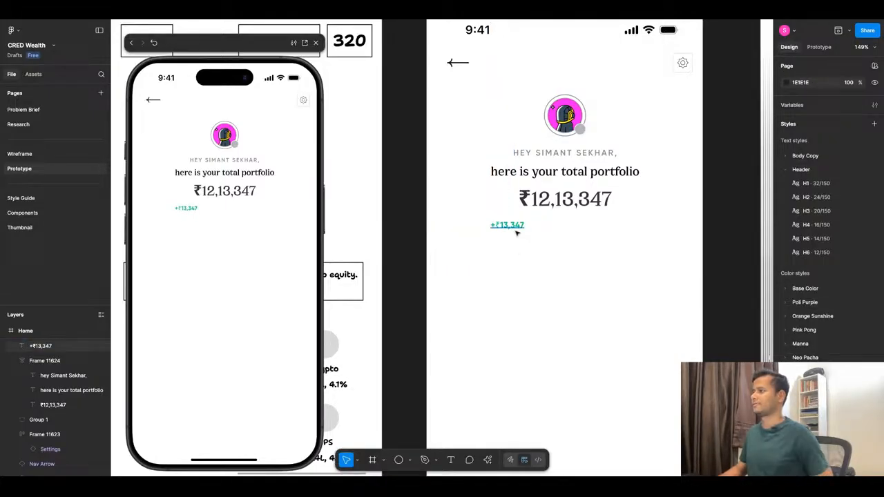
# Duplicate the +₹13,347 text and place the copy just to the right of the original on the same line.
pyautogui.click(515, 232)
pyautogui.press('super+d')
pyautogui.hotkey('shift', 'Right')
pyautogui.hotkey('shift', 'Right')
pyautogui.hotkey('shift', 'Right')
pyautogui.hotkey('shift', 'Right')
pyautogui.press('Right')
pyautogui.press('Right')
pyautogui.press('Right')
pyautogui.press('Right')
pyautogui.press('Right')
pyautogui.press('Right')
pyautogui.press('Right')
pyautogui.press('Right')
pyautogui.press('Right')
pyautogui.press('Right')
pyautogui.press('Right')
pyautogui.press('Right')
pyautogui.press('Right')
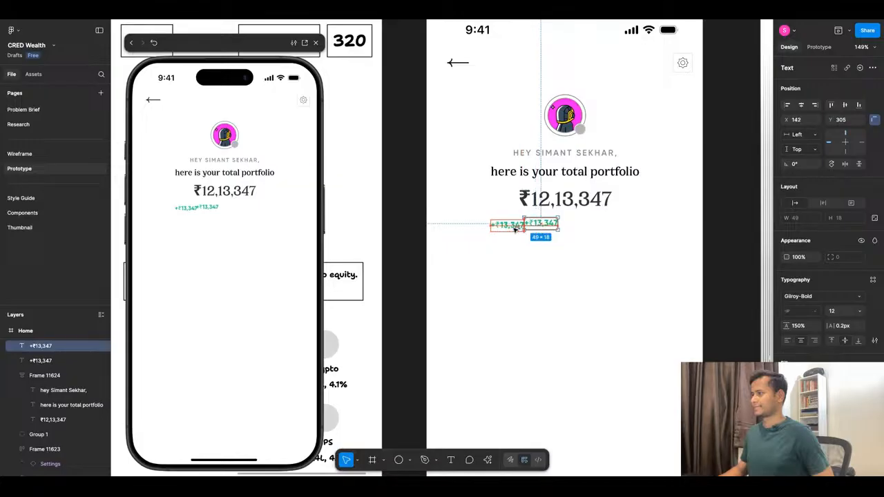
pyautogui.click(545, 271)
# Change the text of the duplicated gain amount to "this month".
pyautogui.keyDown('ctrl'); pyautogui.scroll(-5, 592, 263); pyautogui.keyUp('ctrl')
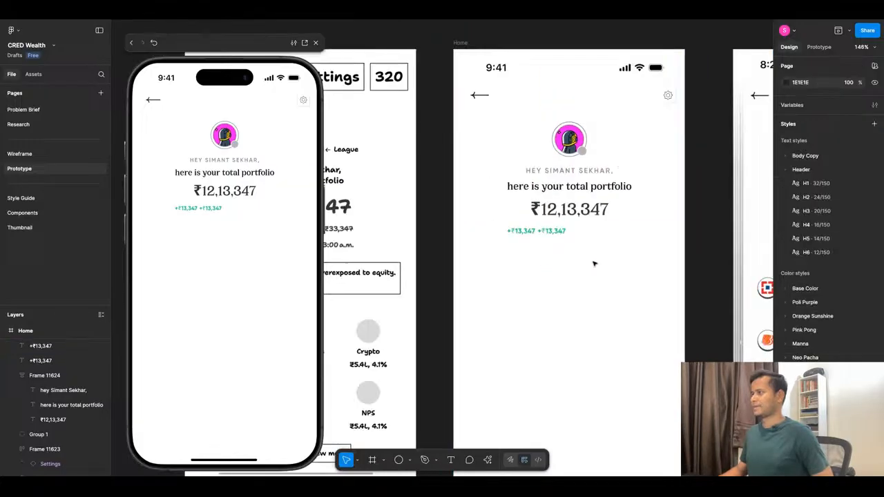
pyautogui.keyDown('ctrl'); pyautogui.scroll(4, 535, 258); pyautogui.keyUp('ctrl')
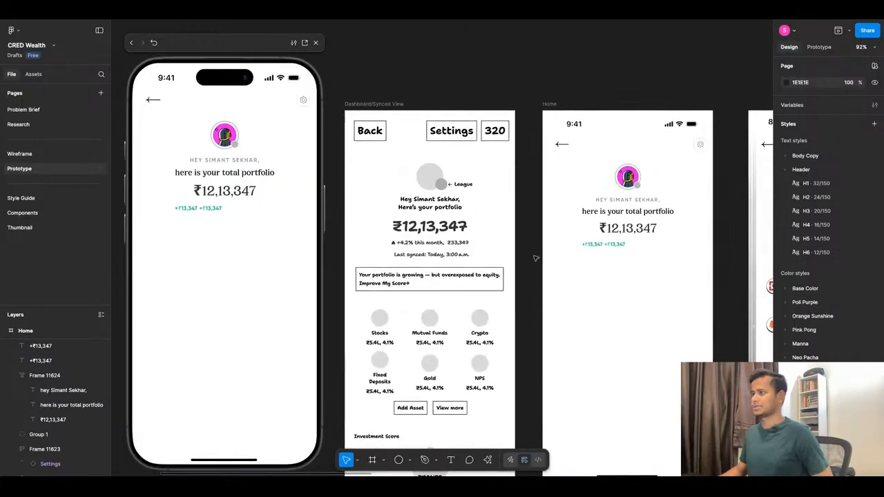
pyautogui.doubleClick(616, 244)
pyautogui.write('th')
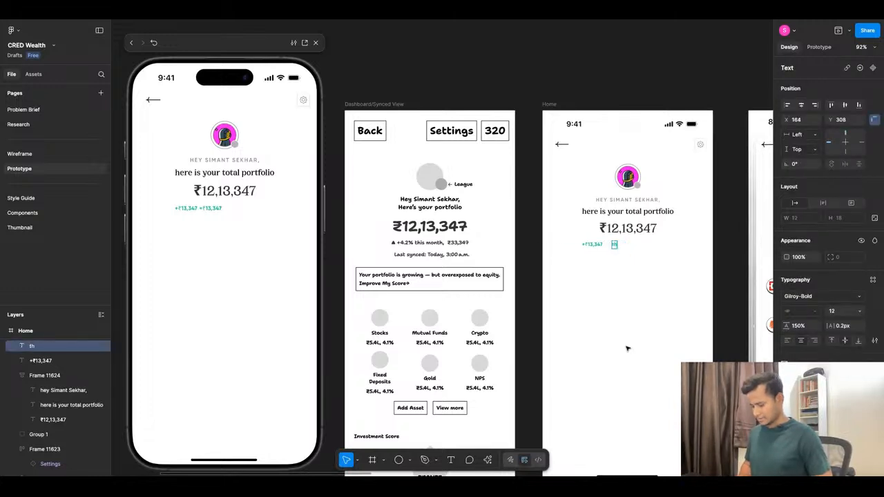
pyautogui.write('is mon')
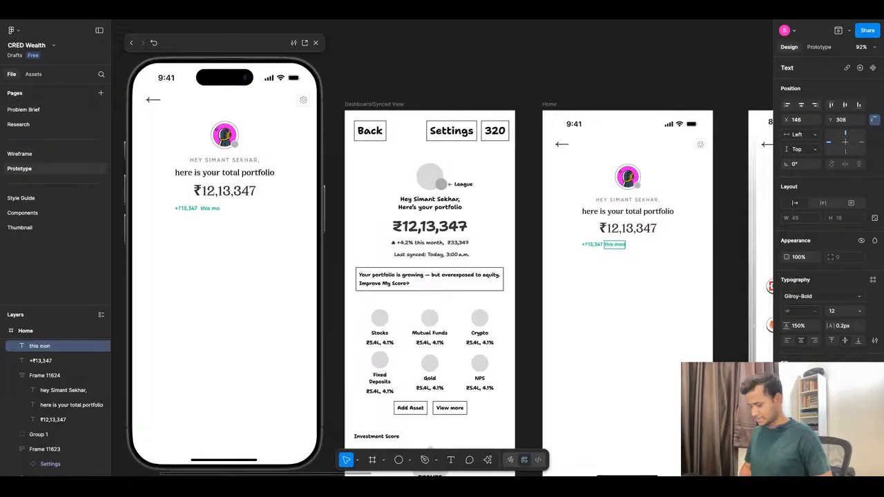
pyautogui.write('th')
pyautogui.click(606, 371)
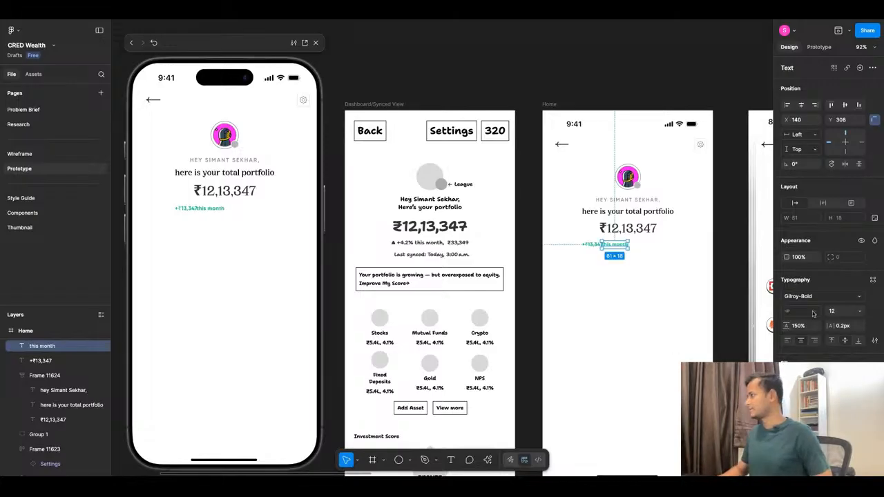
# Recolour the "this month" text with a black style from the Base Color/Pop Black group.
pyautogui.click(794, 380)
pyautogui.scroll(6, 718, 401)
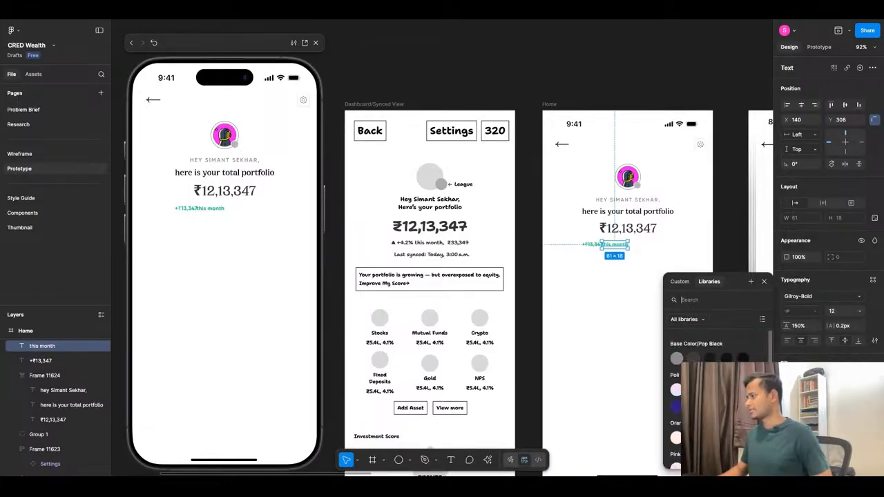
pyautogui.click(710, 358)
pyautogui.click(645, 284)
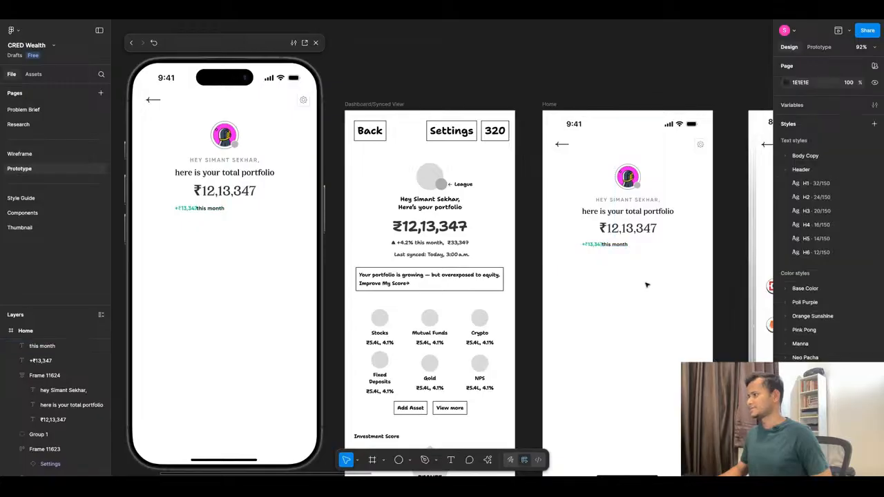
# Move the "this month" text clear of the green amount to X 148, Y 311.
pyautogui.scroll(5, 645, 253)
pyautogui.moveTo(595, 237); pyautogui.dragTo(605, 241)
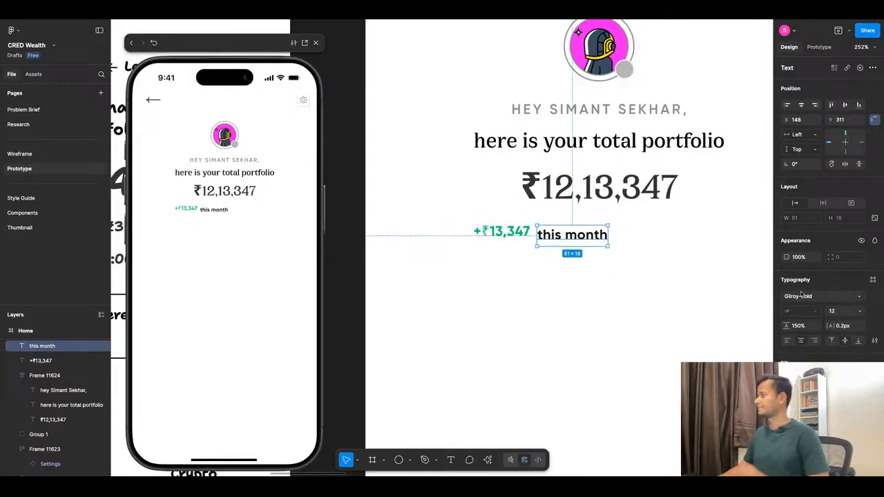
pyautogui.click(822, 297)
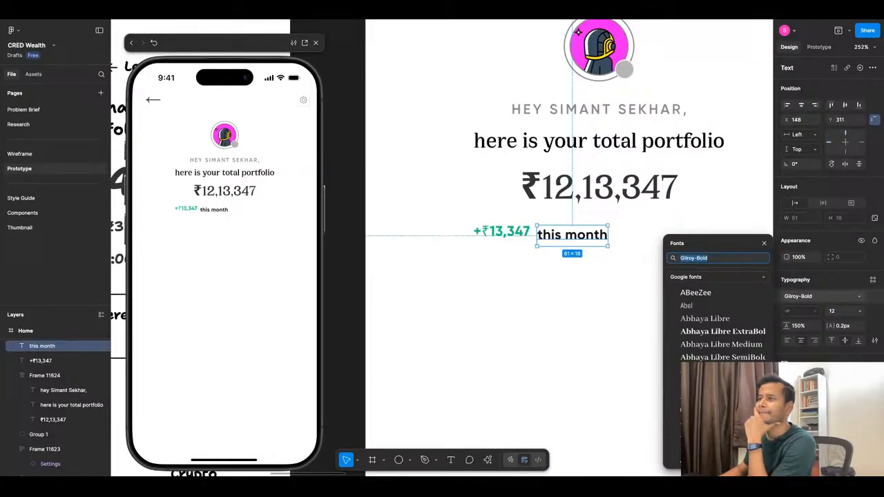
pyautogui.click(474, 296)
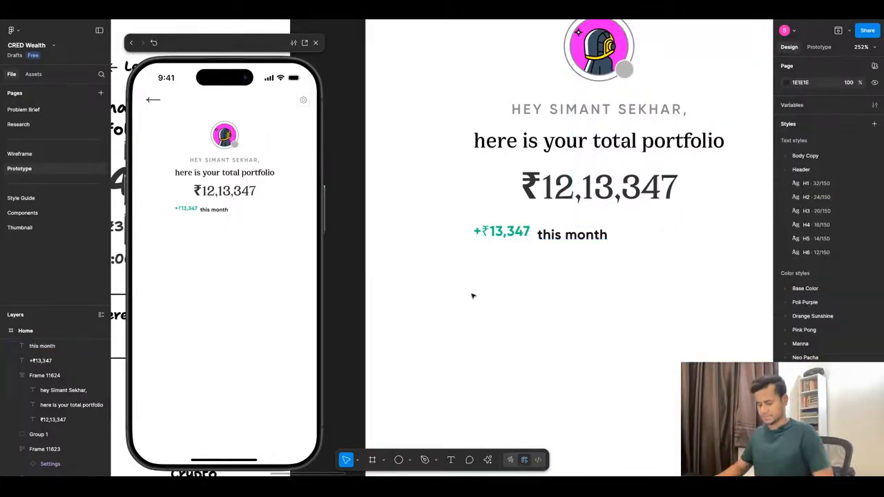
# Examine the gain line in the Dashboard/Synced View wireframe and how the reference app screenshots on the Wireframe page present portfolio returns.
pyautogui.hotkey('shift', '1')
pyautogui.scroll(5, 455, 290)
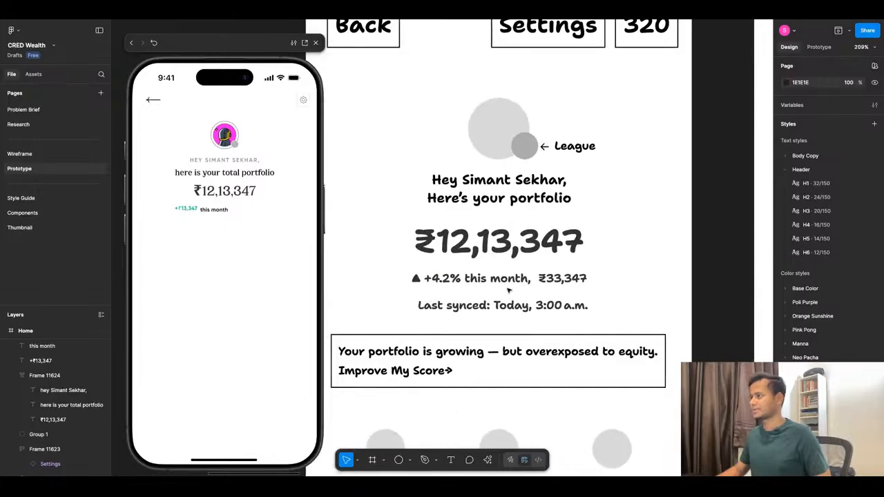
pyautogui.scroll(-5, 502, 292)
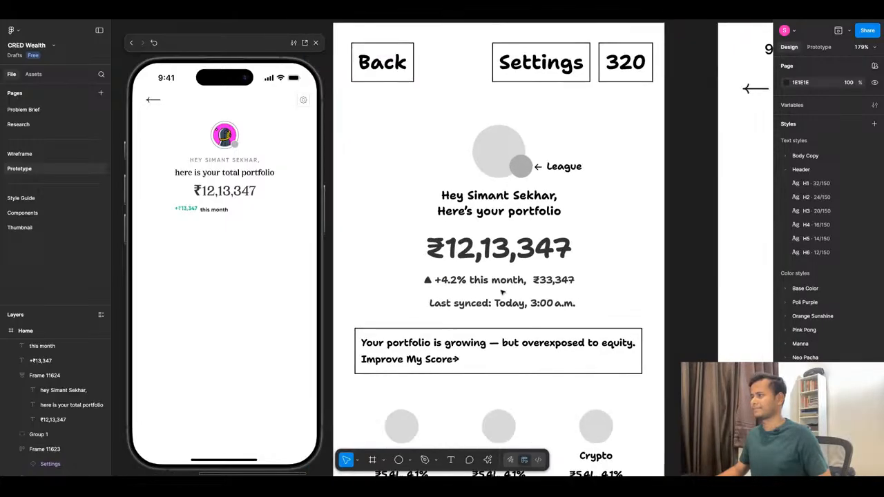
pyautogui.scroll(-10, 502, 294)
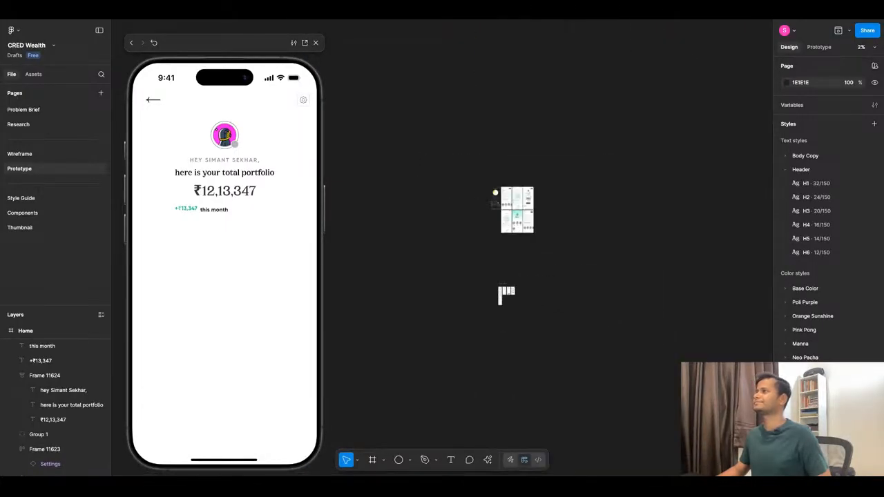
pyautogui.click(37, 155)
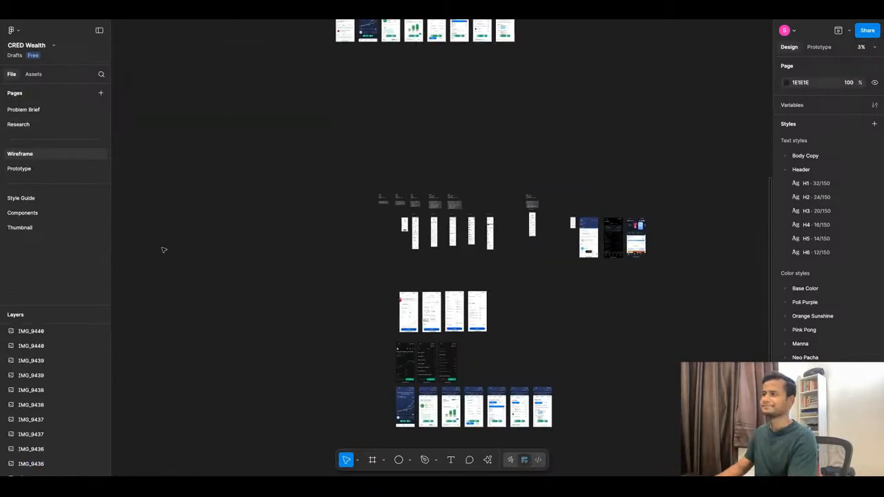
pyautogui.scroll(-3, 391, 272)
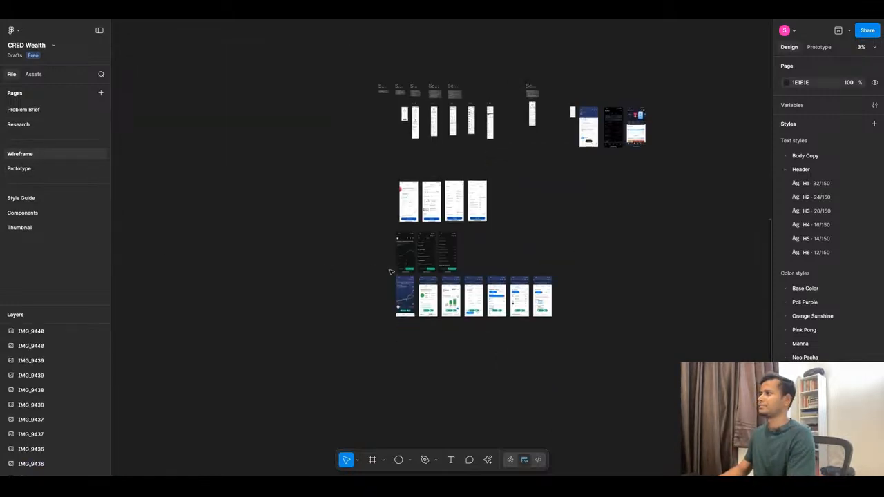
pyautogui.keyDown('ctrl'); pyautogui.scroll(5, 453, 326); pyautogui.keyUp('ctrl')
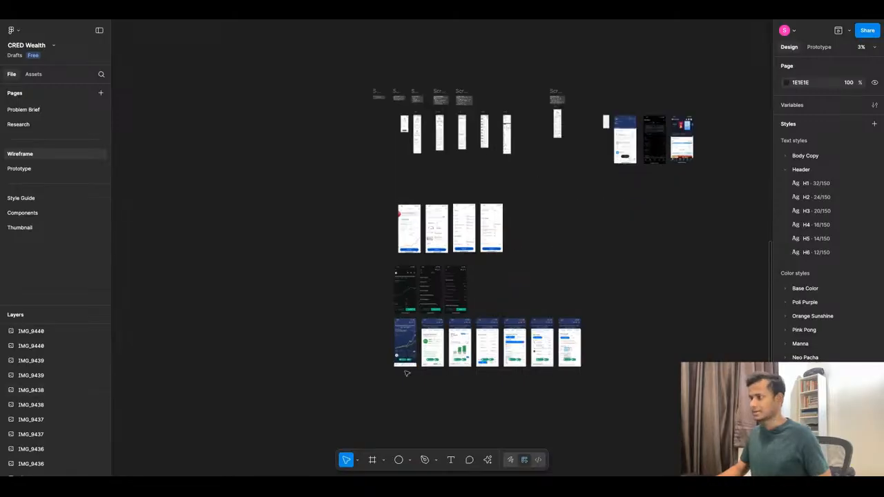
pyautogui.keyDown('ctrl'); pyautogui.scroll(-5, 447, 322); pyautogui.keyUp('ctrl')
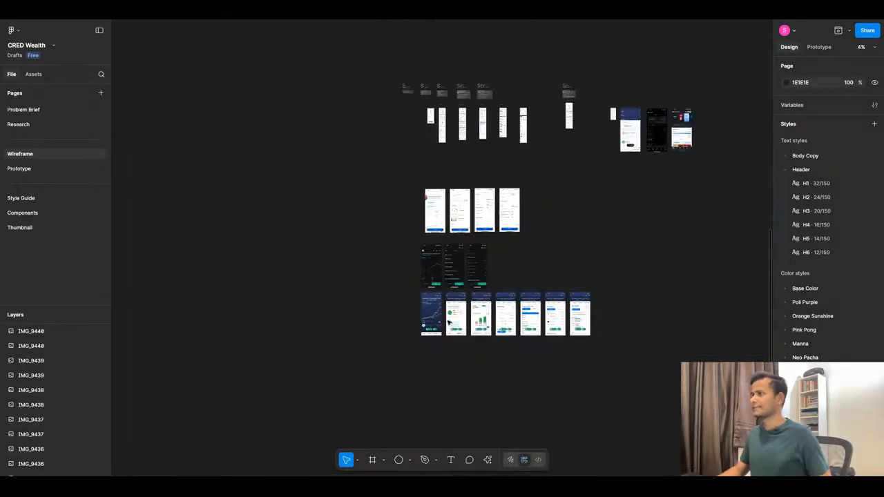
pyautogui.keyDown('ctrl'); pyautogui.scroll(3, 444, 259); pyautogui.keyUp('ctrl')
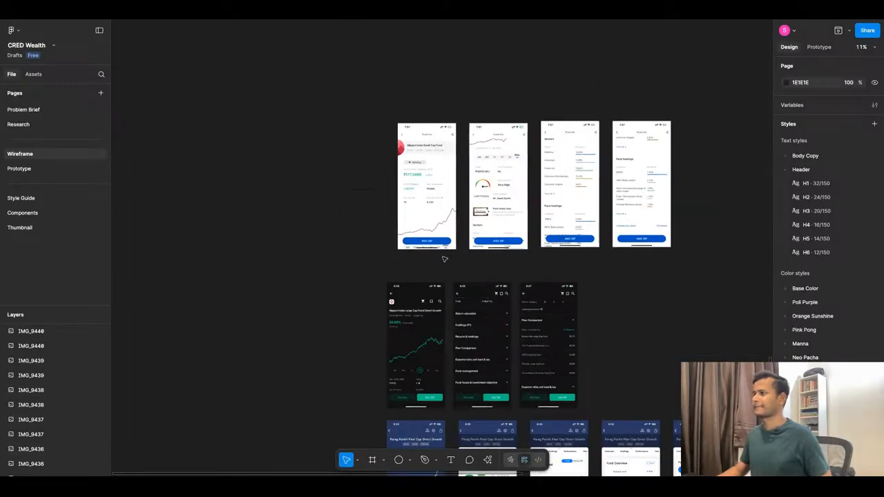
pyautogui.scroll(-5, 529, 276)
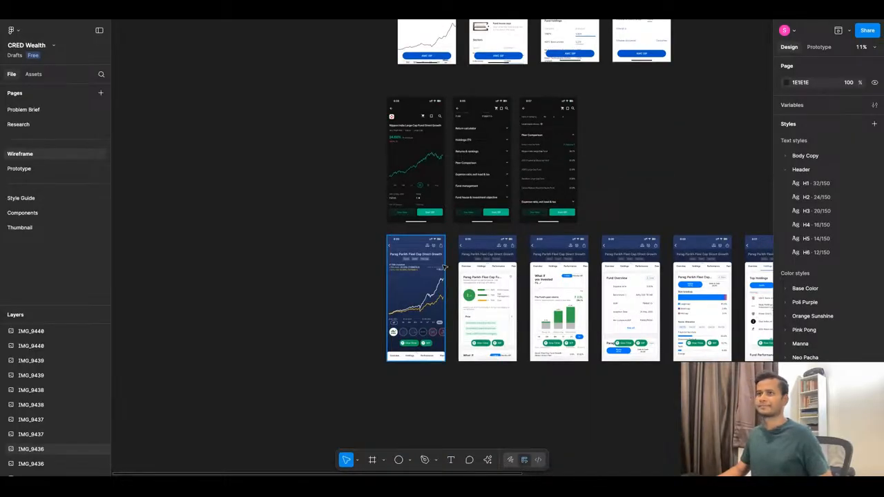
pyautogui.keyDown('ctrl'); pyautogui.scroll(-3, 445, 266); pyautogui.keyUp('ctrl')
pyautogui.keyDown('ctrl'); pyautogui.scroll(5, 642, 97); pyautogui.keyUp('ctrl')
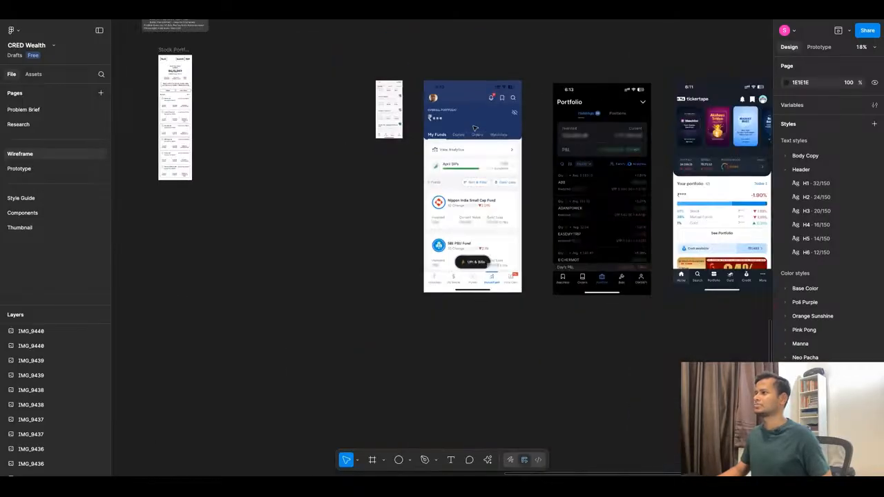
pyautogui.keyDown('ctrl'); pyautogui.scroll(-3, 586, 204); pyautogui.keyUp('ctrl')
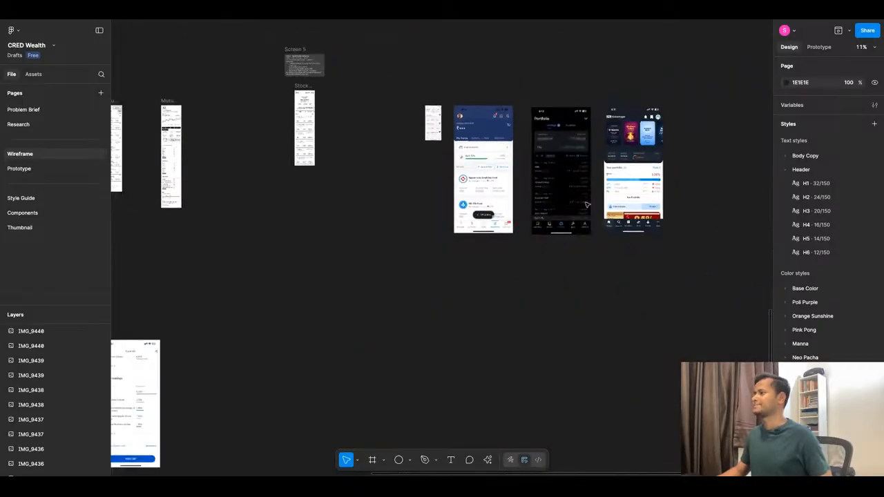
pyautogui.keyDown('ctrl'); pyautogui.scroll(-1, 586, 204); pyautogui.keyUp('ctrl')
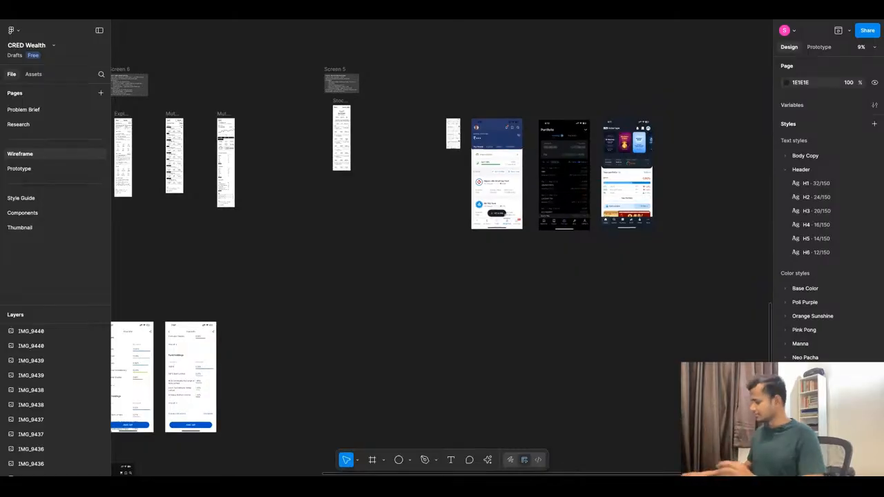
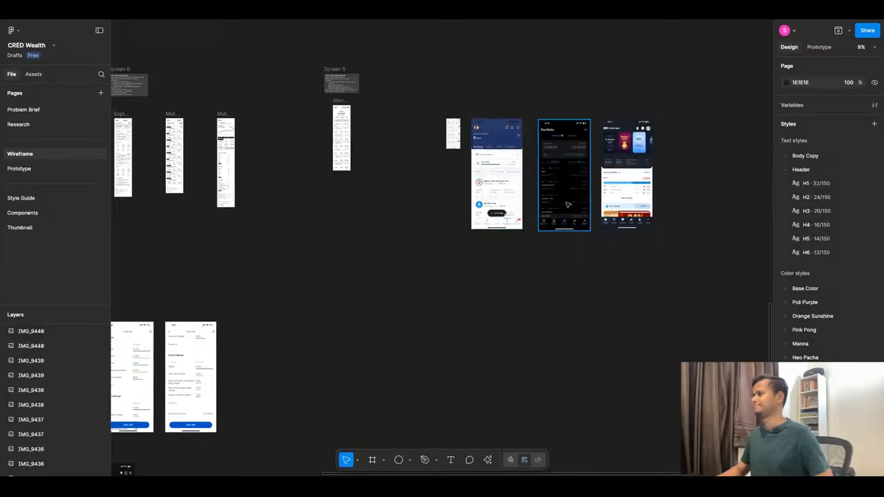
# Examine how the reference app screenshots on the Wireframe page present portfolio returns and fund gains.
pyautogui.scroll(5, 647, 196)
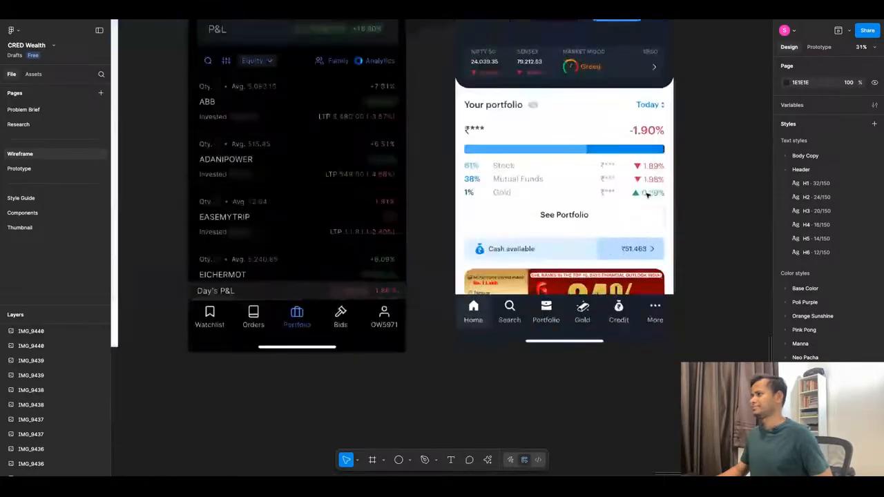
pyautogui.scroll(-8, 648, 196)
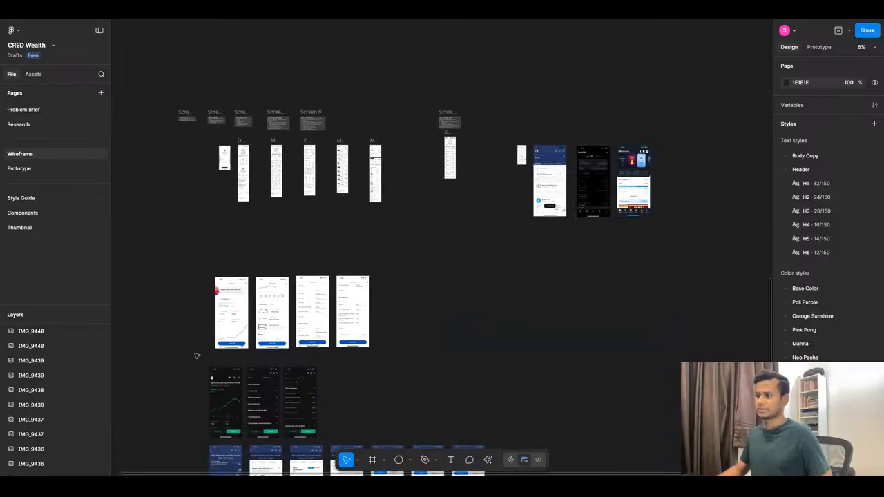
pyautogui.scroll(3, 196, 315)
pyautogui.scroll(4, 448, 232)
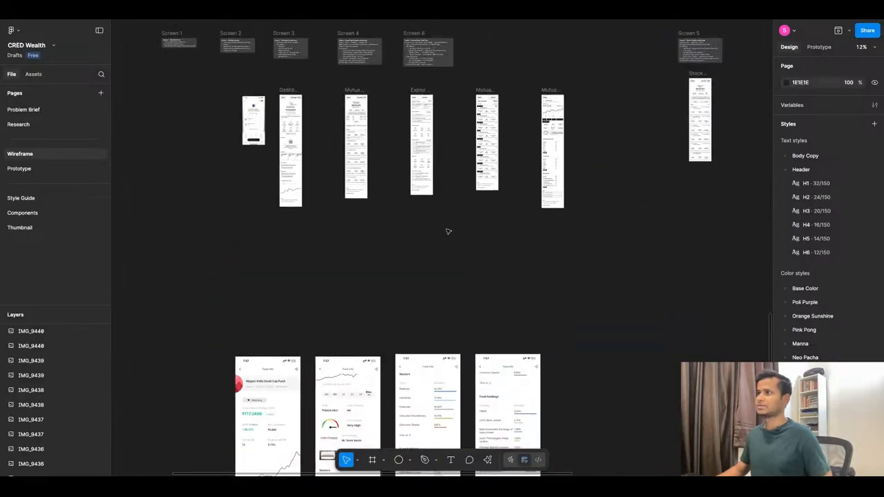
pyautogui.scroll(-6, 425, 331)
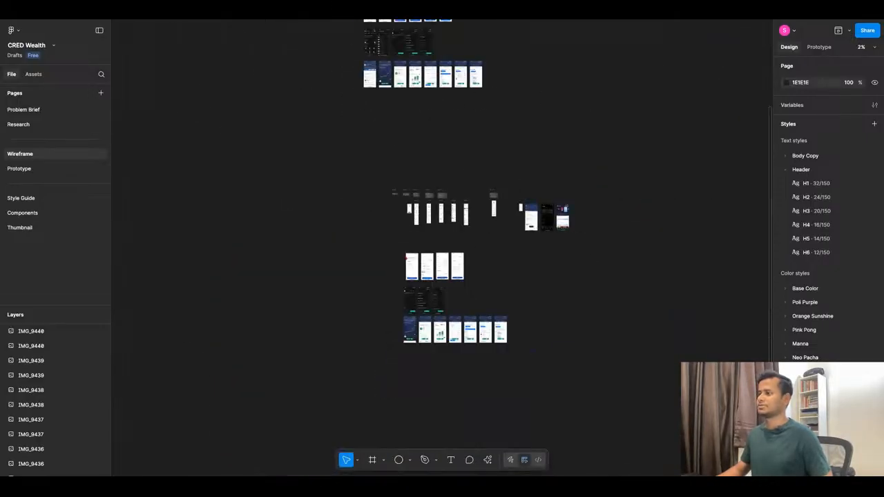
pyautogui.scroll(10, 424, 331)
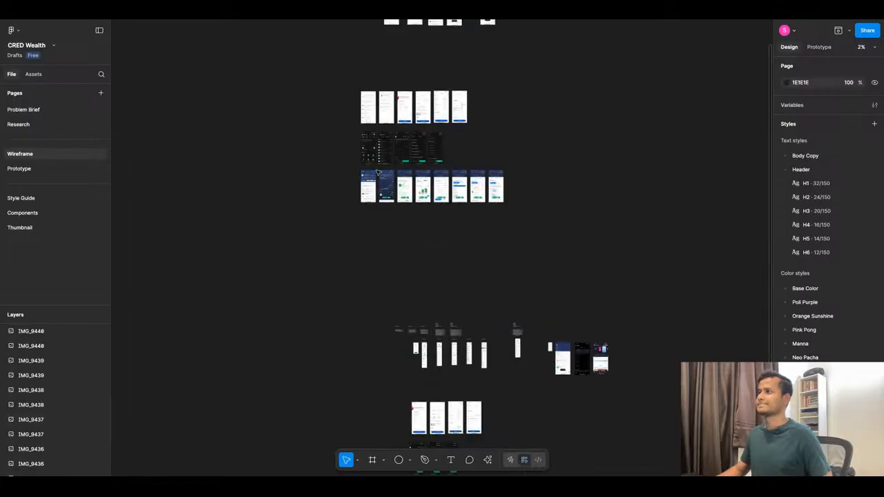
pyautogui.scroll(4, 273, 207)
pyautogui.scroll(-5, 403, 210)
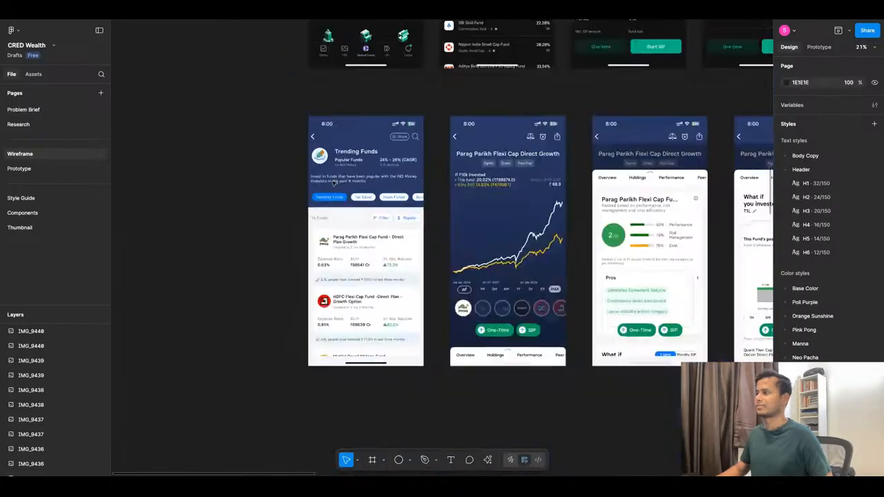
pyautogui.scroll(4, 424, 220)
pyautogui.scroll(5, 425, 220)
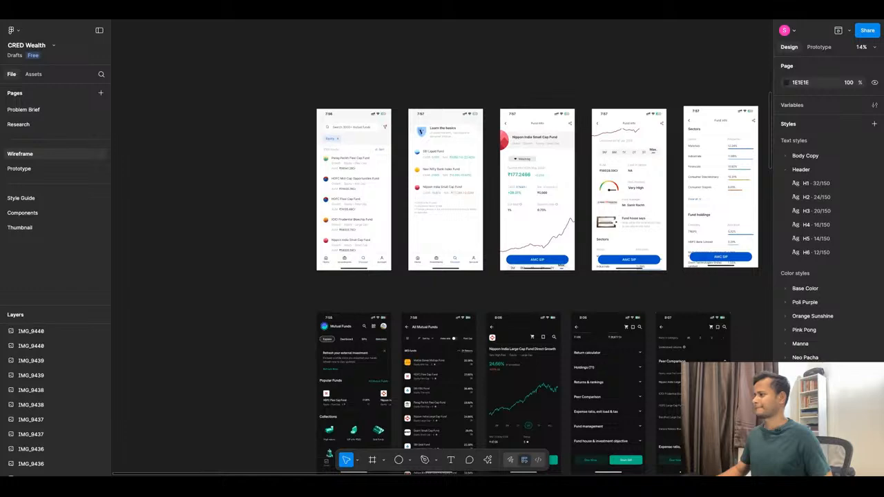
pyautogui.scroll(-14, 424, 219)
pyautogui.scroll(-10, 423, 216)
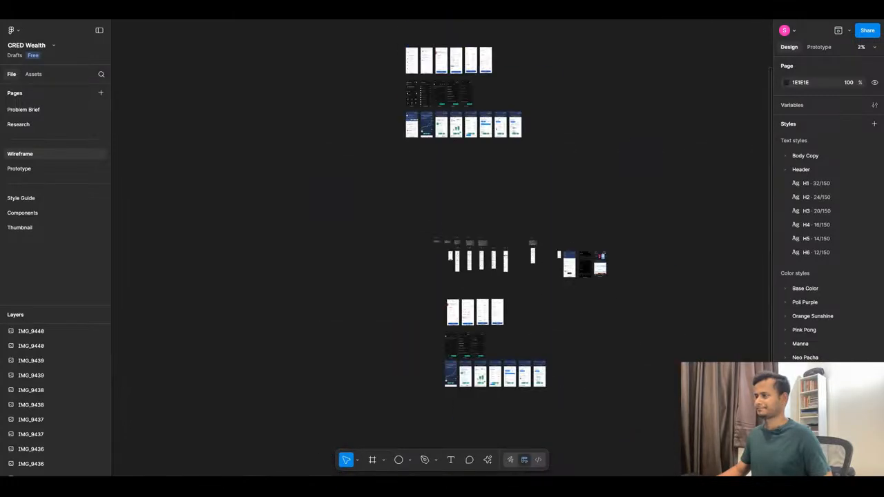
pyautogui.scroll(10, 424, 216)
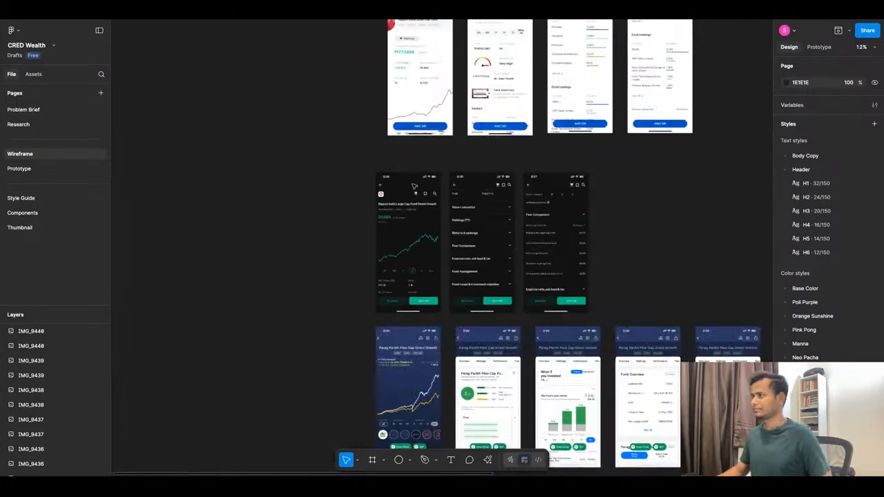
pyautogui.scroll(-2, 415, 187)
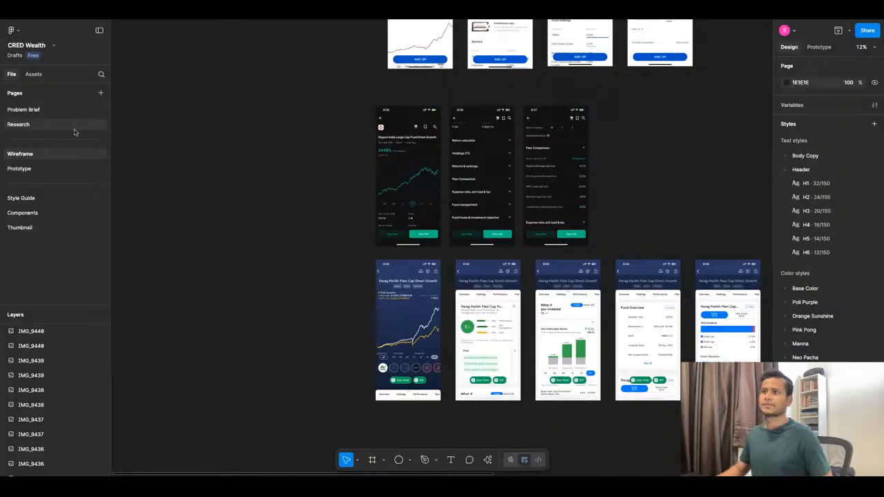
# Return to the Prototype page and raise the "this month" text to Y 308, level with the green gain amount.
pyautogui.click(27, 169)
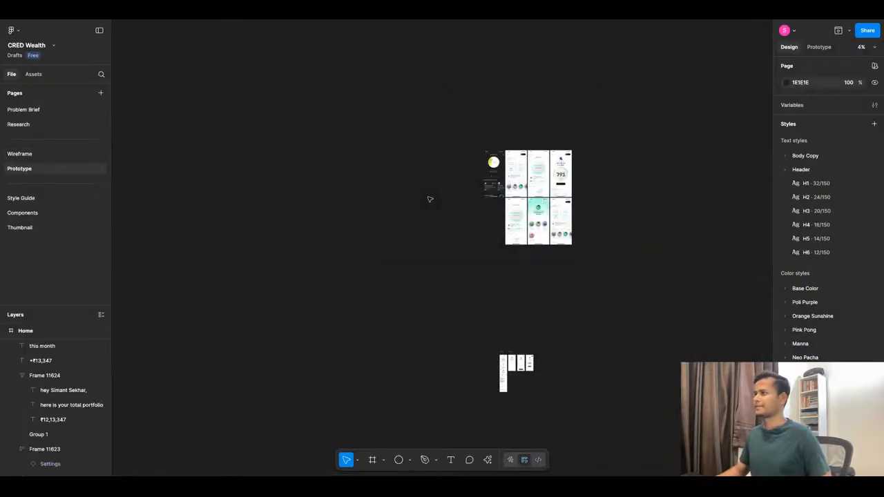
pyautogui.scroll(5, 523, 180)
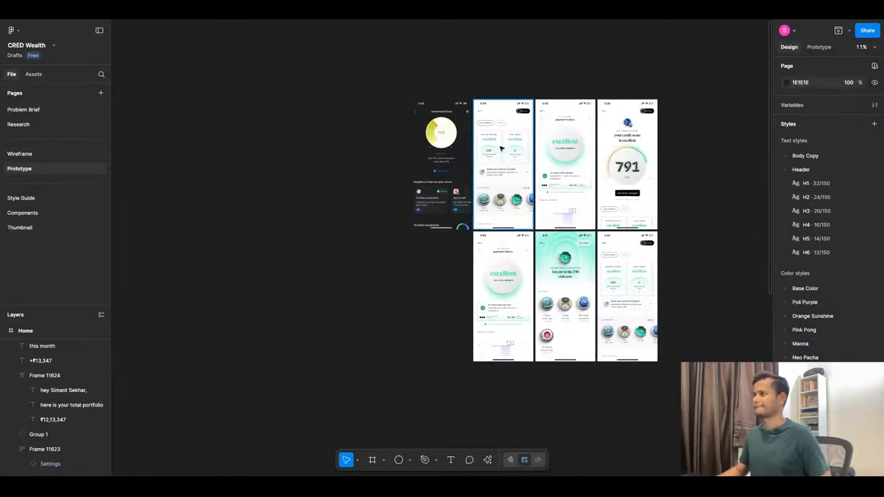
pyautogui.scroll(-10, 503, 159)
pyautogui.scroll(5, 506, 219)
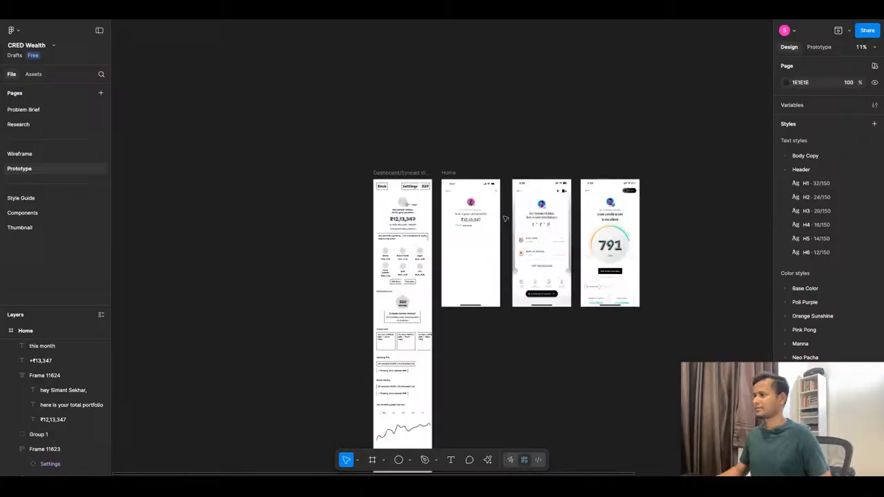
pyautogui.scroll(15, 505, 218)
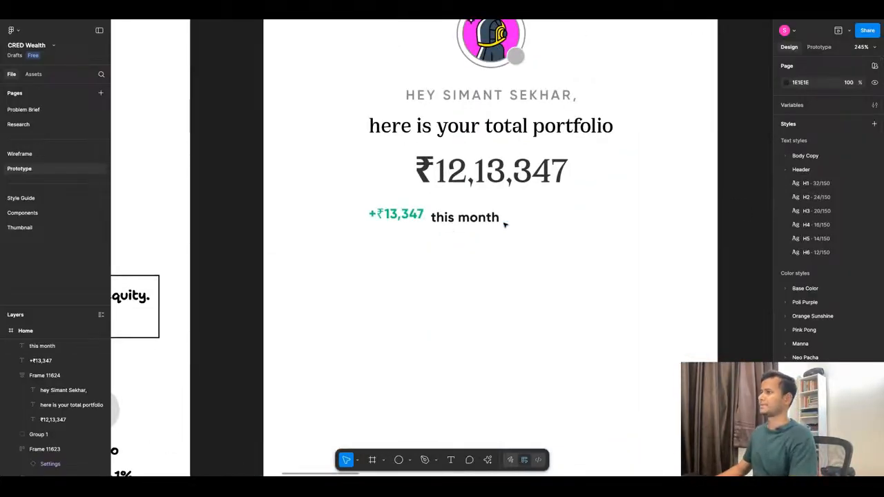
pyautogui.moveTo(446, 221); pyautogui.dragTo(454, 221)
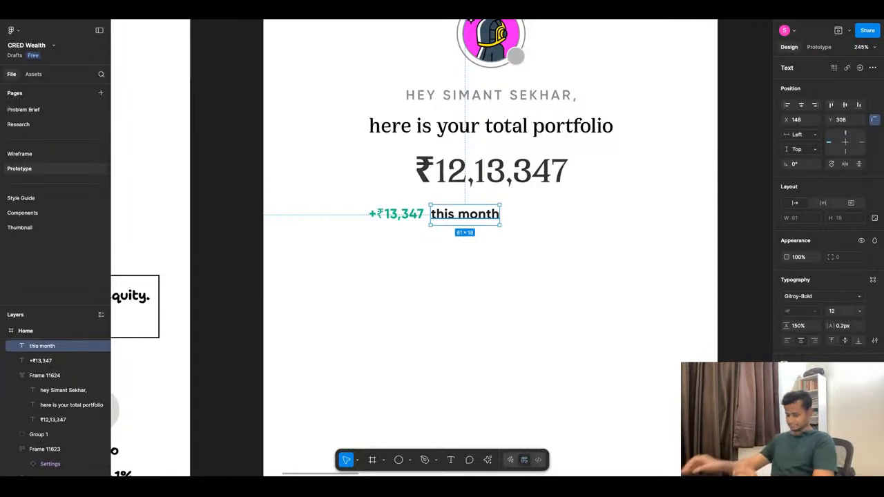
# Compare the gain line with the Dashboard/Synced View wireframe and extend the "this month" text to "this month change".
pyautogui.scroll(-10, 506, 222)
pyautogui.scroll(8, 367, 225)
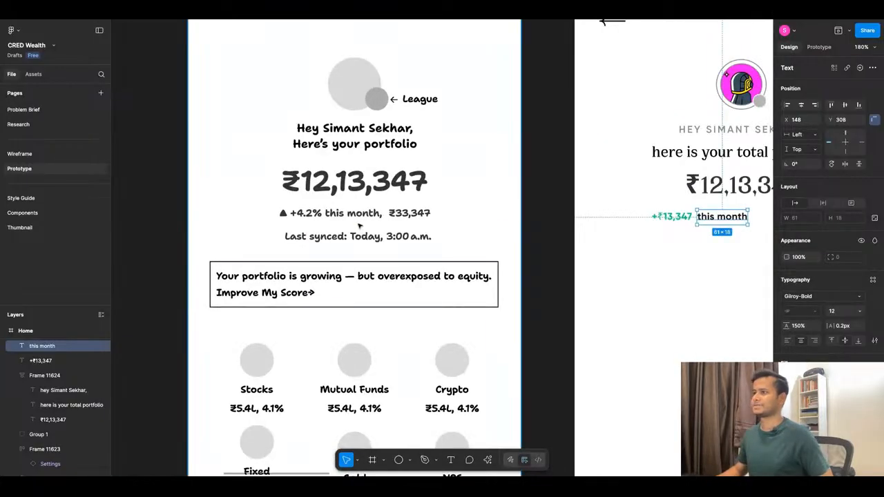
pyautogui.scroll(-8, 359, 226)
pyautogui.scroll(10, 538, 226)
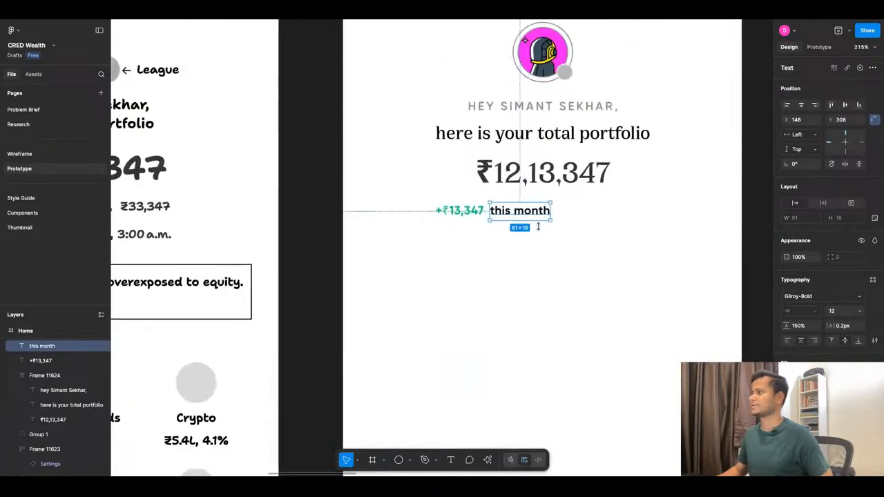
pyautogui.scroll(1, 538, 226)
pyautogui.click(537, 228)
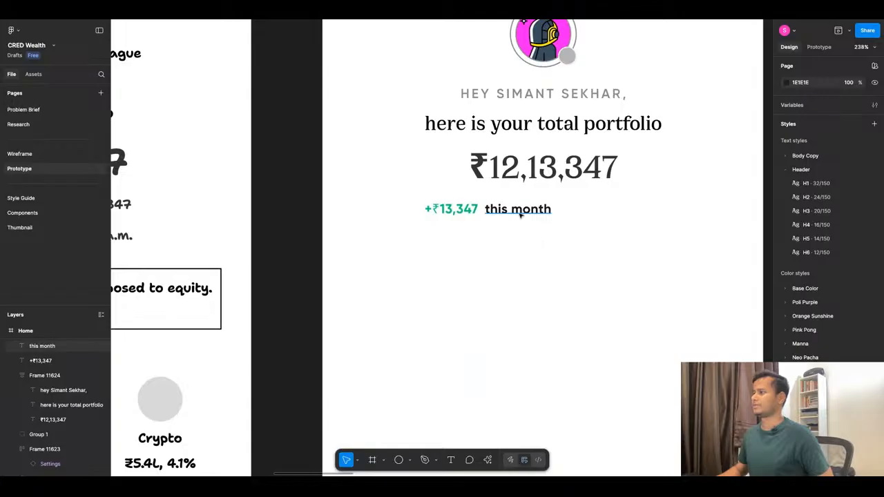
pyautogui.click(520, 215)
pyautogui.doubleClick(536, 213)
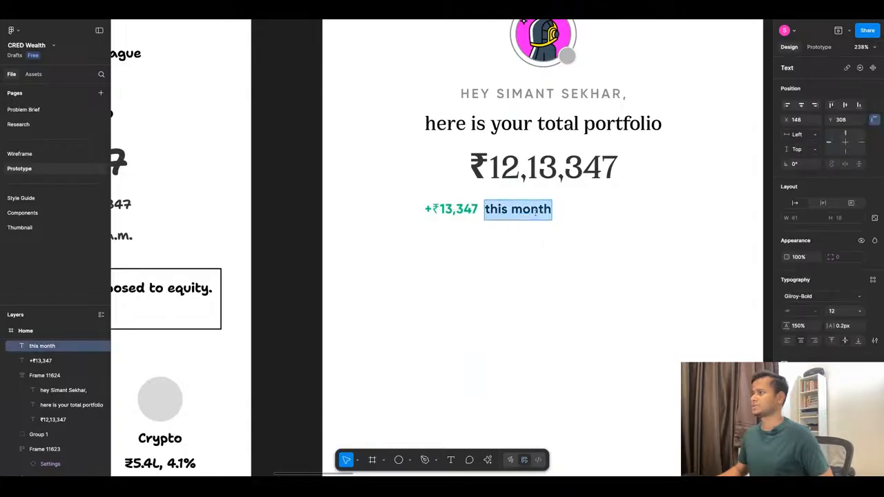
pyautogui.press('Right')
pyautogui.write('ch')
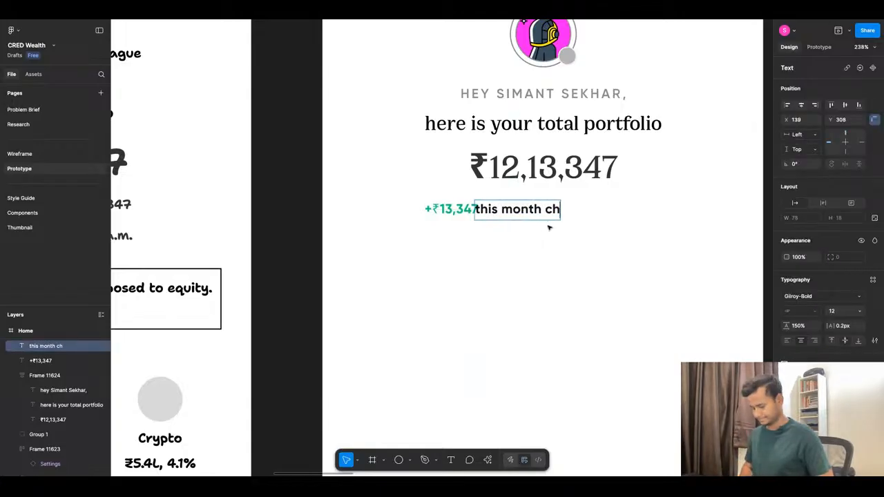
pyautogui.write('ange')
pyautogui.press('Escape')
# Rearrange the gain line so "this month change" comes first and the green amount follows it at X 195, Y 320.
pyautogui.press('Left')
pyautogui.press('Left')
pyautogui.press('Left')
pyautogui.press('Left')
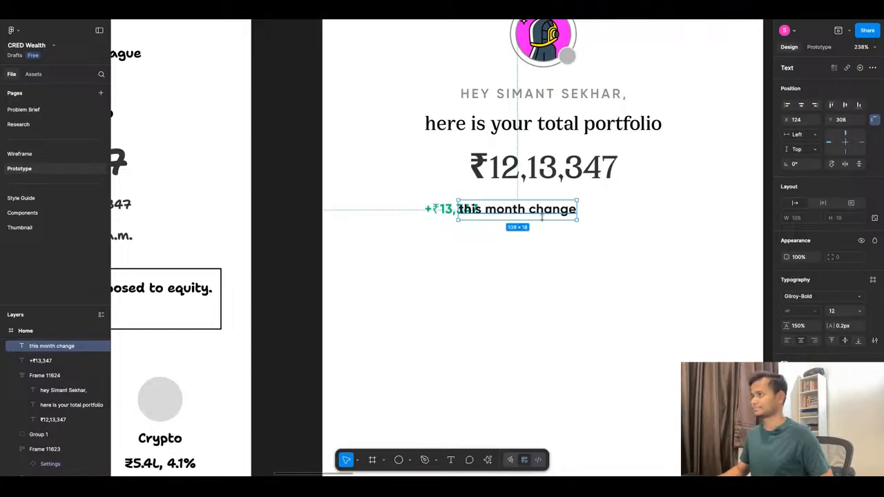
pyautogui.press('Left')
pyautogui.press('Left')
pyautogui.press('Left')
pyautogui.press('Left')
pyautogui.press('Left')
pyautogui.press('Left')
pyautogui.press('Left')
pyautogui.press('Left')
pyautogui.press('Left')
pyautogui.press('Left')
pyautogui.press('Left')
pyautogui.press('Left')
pyautogui.press('Left')
pyautogui.press('Left')
pyautogui.press('Left')
pyautogui.press('Left')
pyautogui.press('Left')
pyautogui.press('Left')
pyautogui.press('Left')
pyautogui.press('Left')
pyautogui.moveTo(474, 218); pyautogui.dragTo(570, 219)
pyautogui.click(463, 199)
pyautogui.click(459, 206)
pyautogui.press('Left')
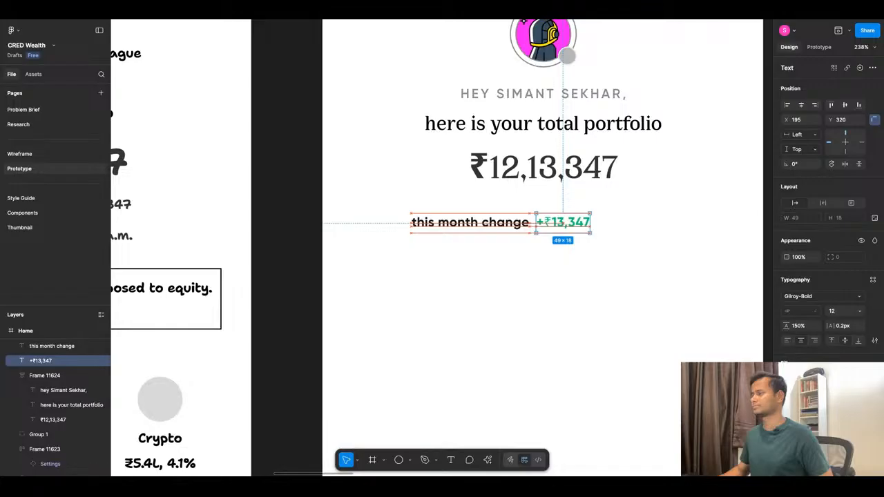
# Append the percentage to the green gain amount so it reads "+₹13,347 (11.2%)".
pyautogui.doubleClick(584, 224)
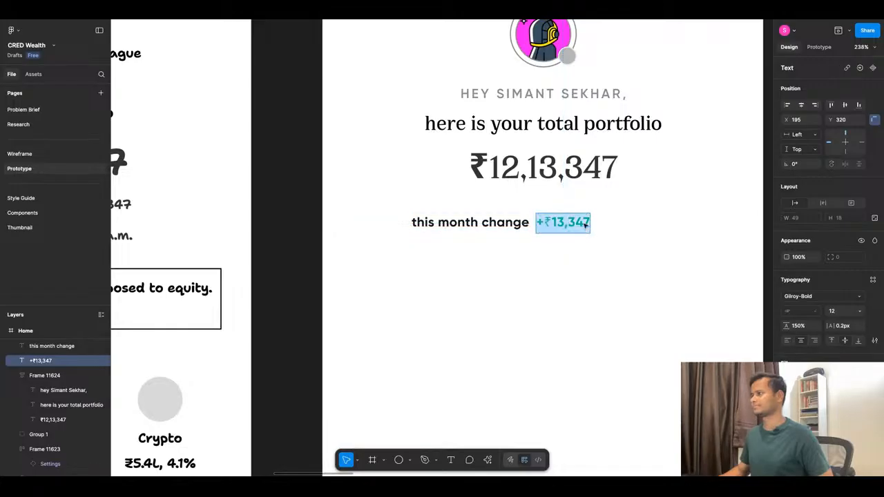
pyautogui.click(589, 223)
pyautogui.write('(')
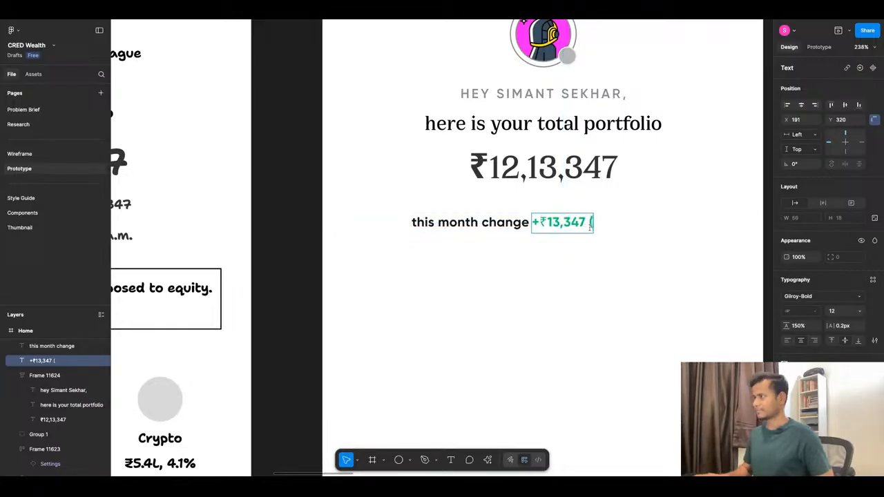
pyautogui.scroll(-5, 575, 253)
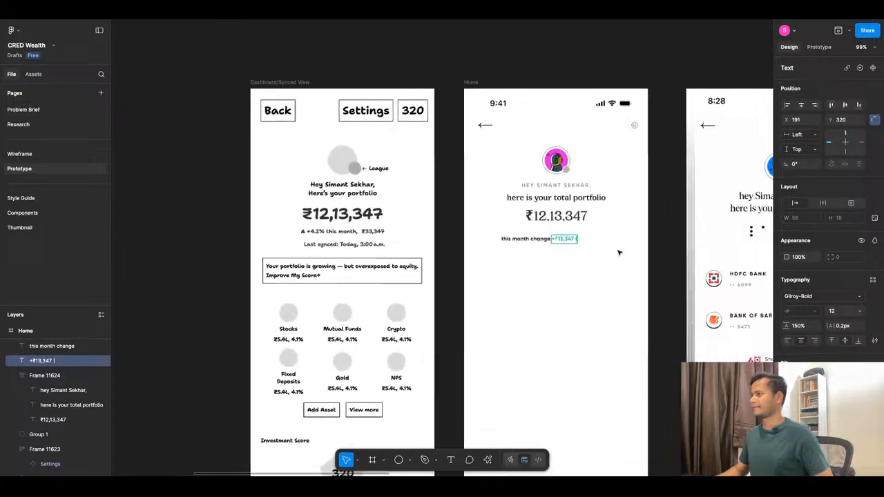
pyautogui.scroll(3, 618, 252)
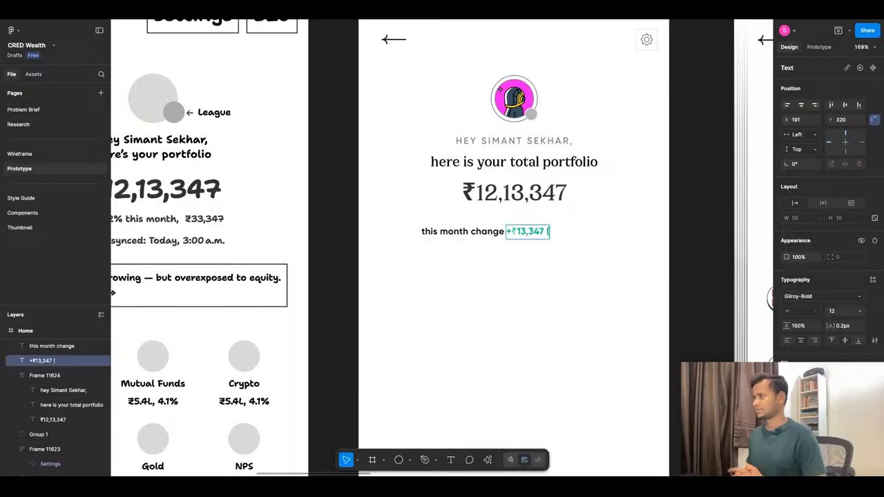
pyautogui.write('11.')
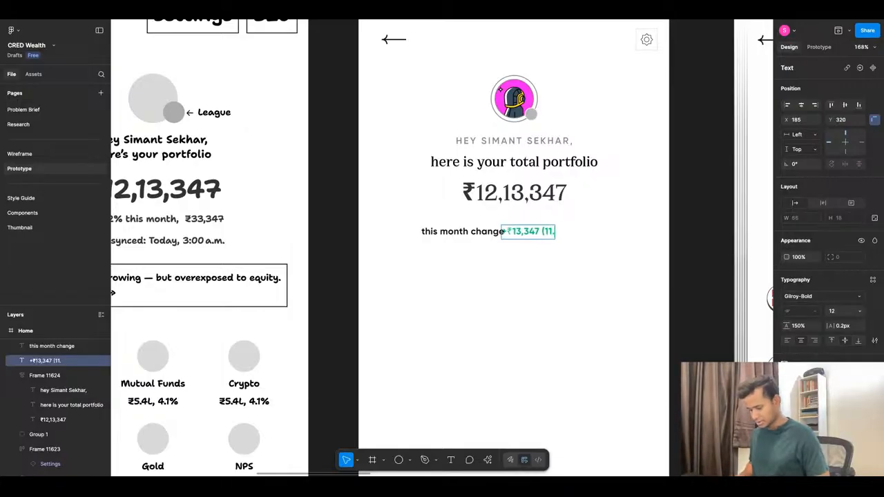
pyautogui.write('2%)')
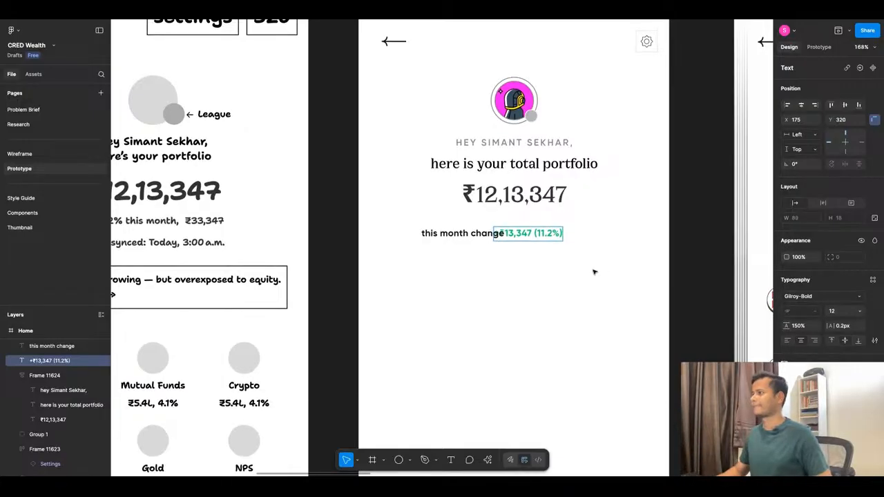
pyautogui.press('Escape')
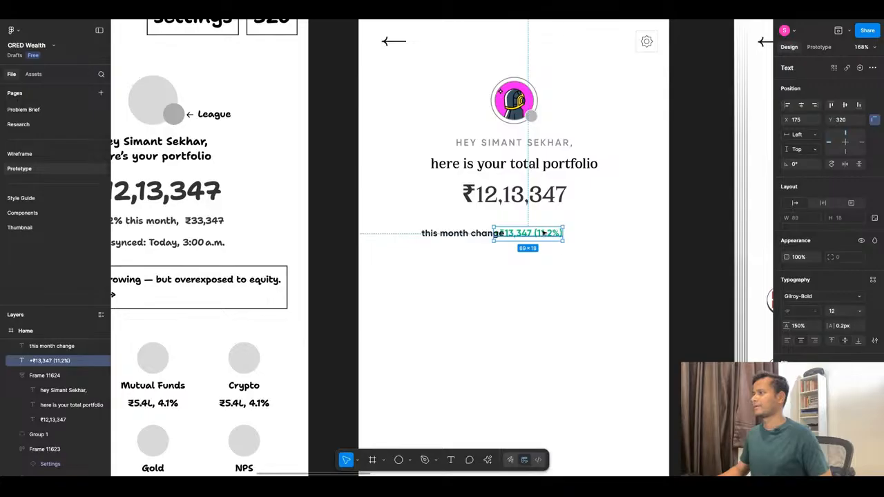
# Shift the green amount away from "this month change", leaving a 4 px gap between the two texts.
pyautogui.hotkey('shift', 'Right')
pyautogui.press('Right')
pyautogui.press('Right')
pyautogui.press('Right')
pyautogui.press('Right')
pyautogui.press('Right')
pyautogui.press('Right')
pyautogui.press('Right')
pyautogui.press('Right')
# Wrap both gain-line texts in an auto layout frame, centre it horizontally at X 101, and raise it closer beneath the portfolio amount.
pyautogui.keyDown('shift'); pyautogui.click(462, 233); pyautogui.keyUp('shift')
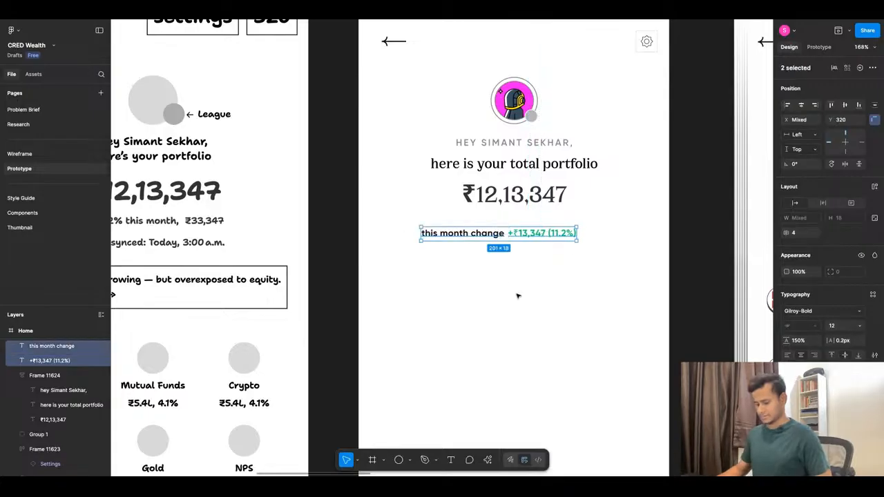
pyautogui.hotkey('shift', 'a')
pyautogui.moveTo(479, 234); pyautogui.dragTo(495, 233)
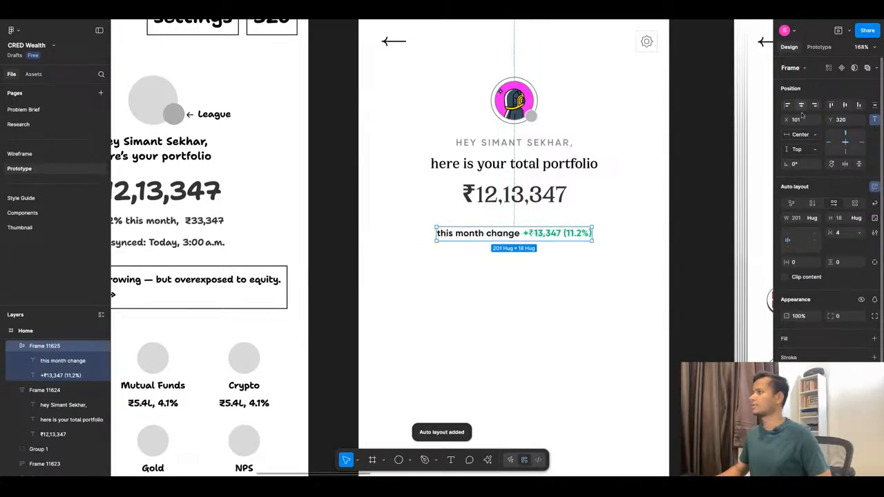
pyautogui.hotkey('shift', 'Up')
pyautogui.press('Up')
pyautogui.press('Up')
pyautogui.press('Up')
pyautogui.press('Up')
pyautogui.press('Up')
pyautogui.press('Up')
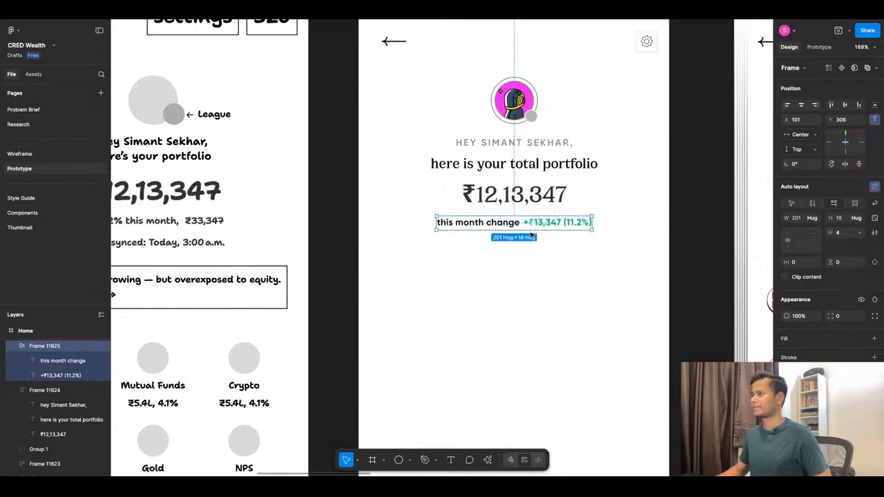
# Reorder the auto layout frame so the green "+₹13,347 (11.2%)" amount comes before "this month change".
pyautogui.doubleClick(543, 222)
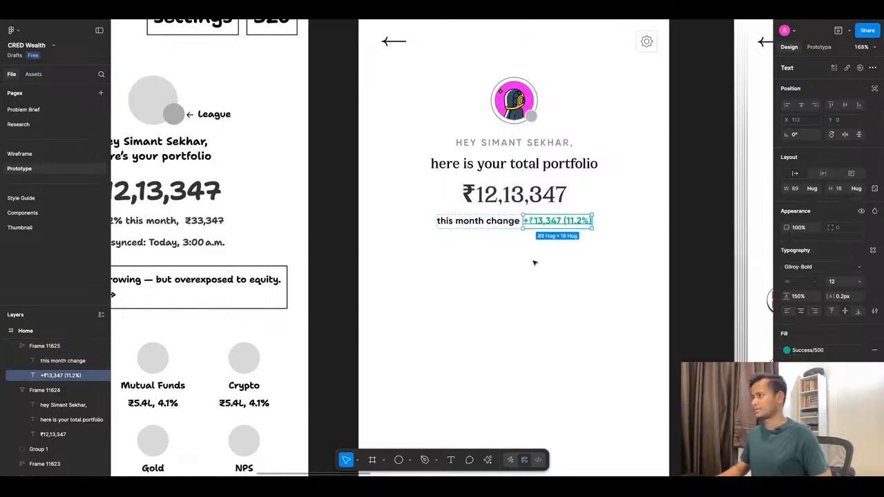
pyautogui.press('Left')
pyautogui.click(543, 294)
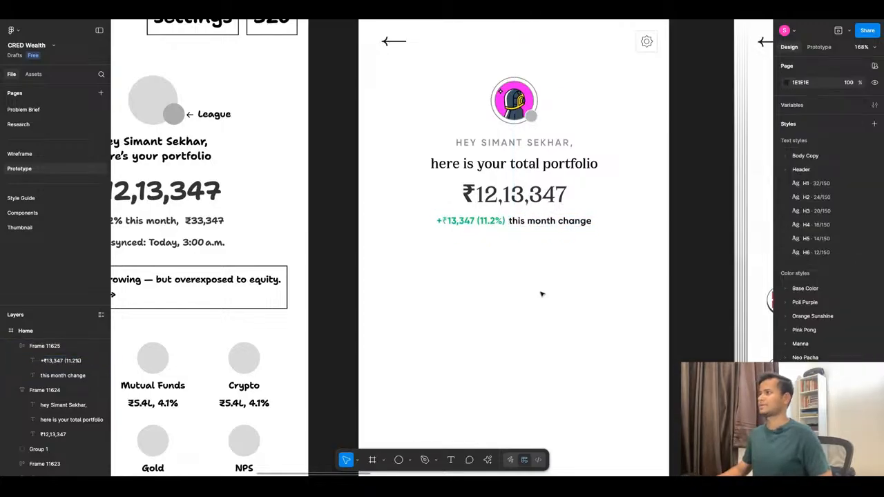
# Recolour the "this month change" text with the library colour Base Color/Pop Black/200.
pyautogui.doubleClick(563, 221)
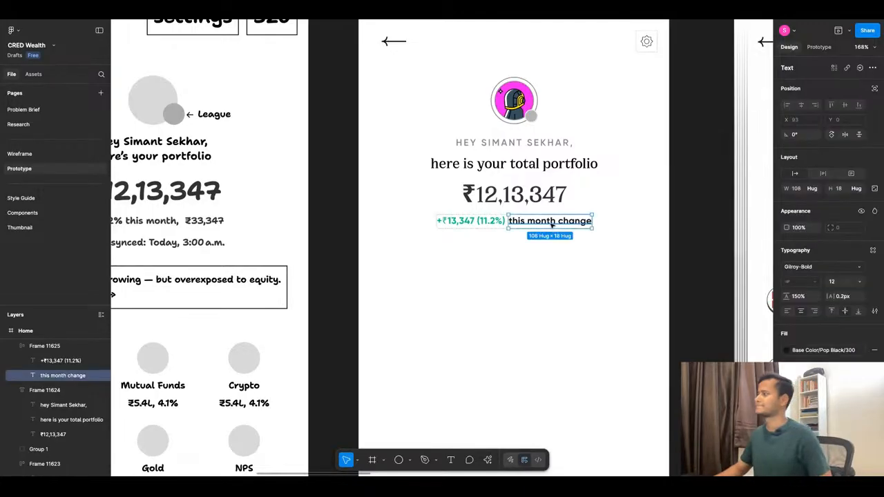
pyautogui.click(831, 351)
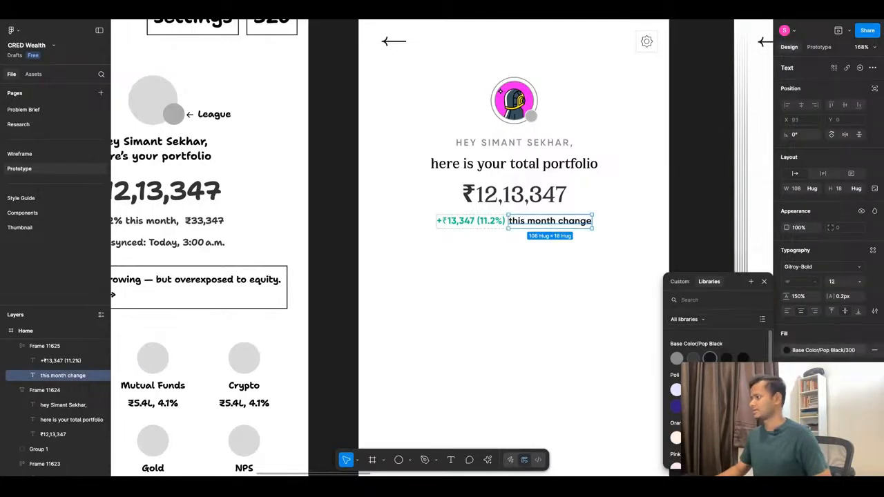
pyautogui.click(694, 358)
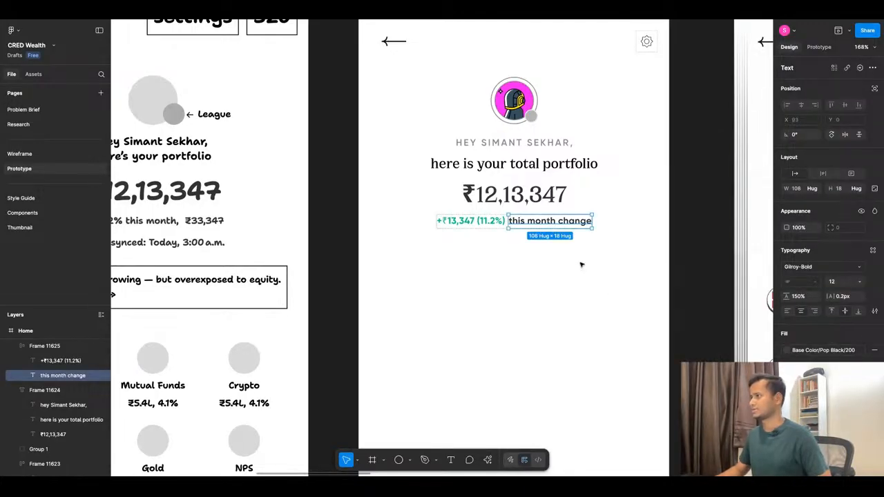
pyautogui.press('Escape')
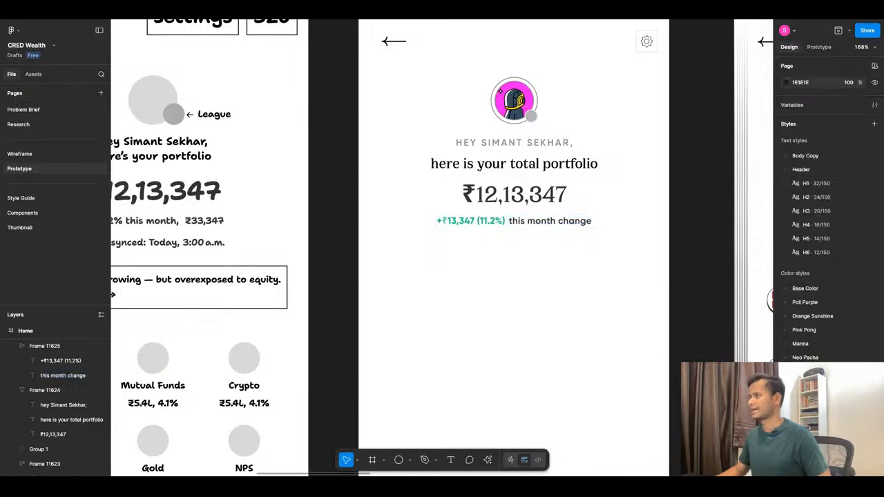
# Set the font of both the green gain amount and "this month change" to Gilroy-SemiBold.
pyautogui.keyDown('super'); pyautogui.click(566, 224); pyautogui.keyUp('super')
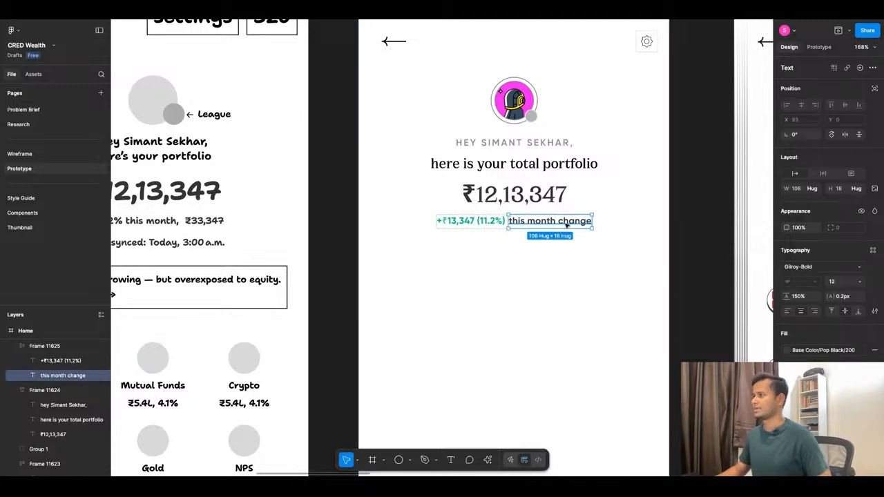
pyautogui.keyDown('shift'); pyautogui.click(470, 221); pyautogui.keyUp('shift')
pyautogui.click(812, 269)
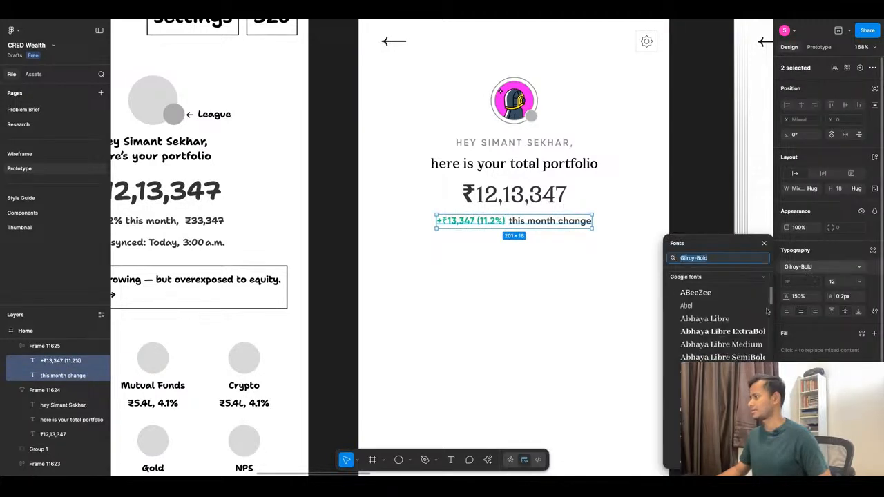
pyautogui.click(710, 259)
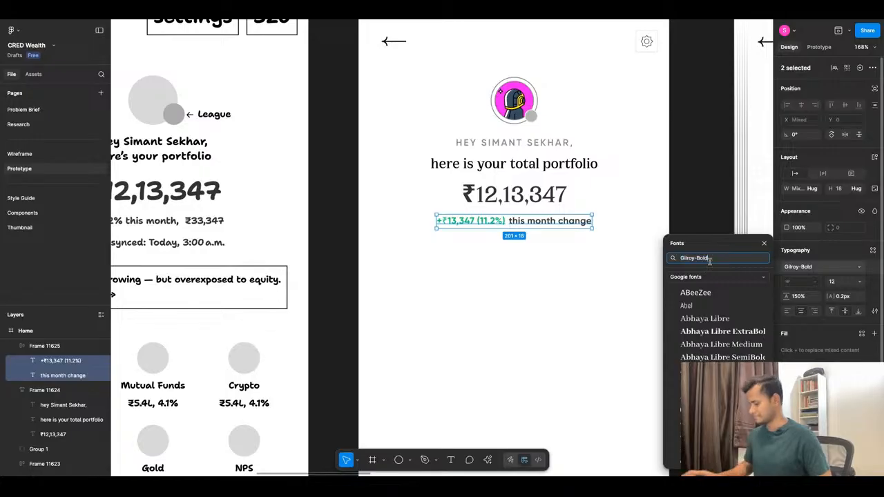
pyautogui.press('BackSpace')
pyautogui.press('BackSpace')
pyautogui.press('BackSpace')
pyautogui.press('BackSpace')
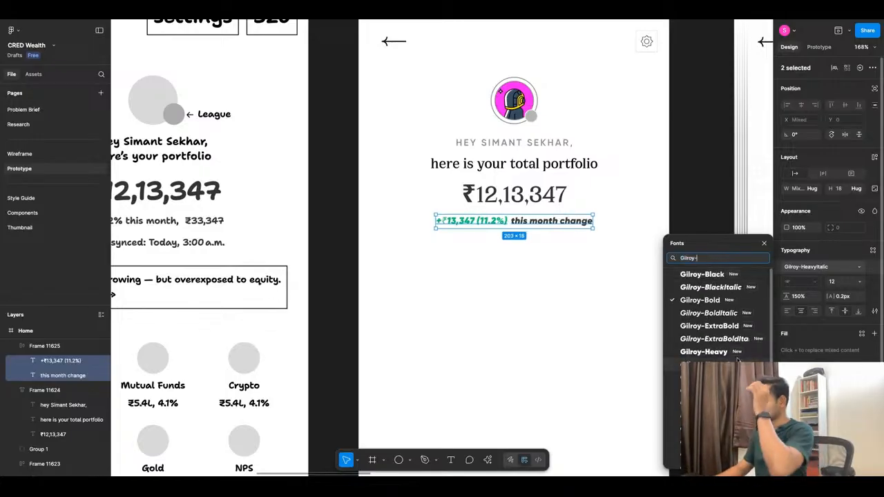
pyautogui.scroll(-1, 736, 377)
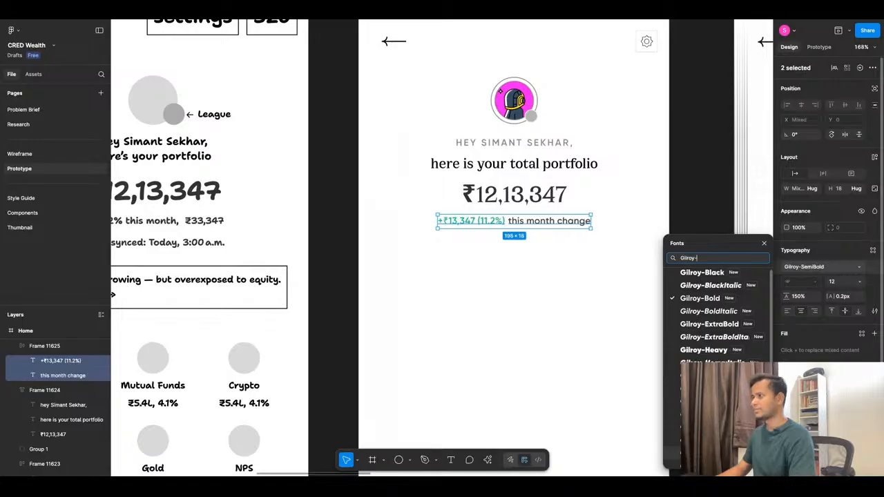
pyautogui.click(722, 454)
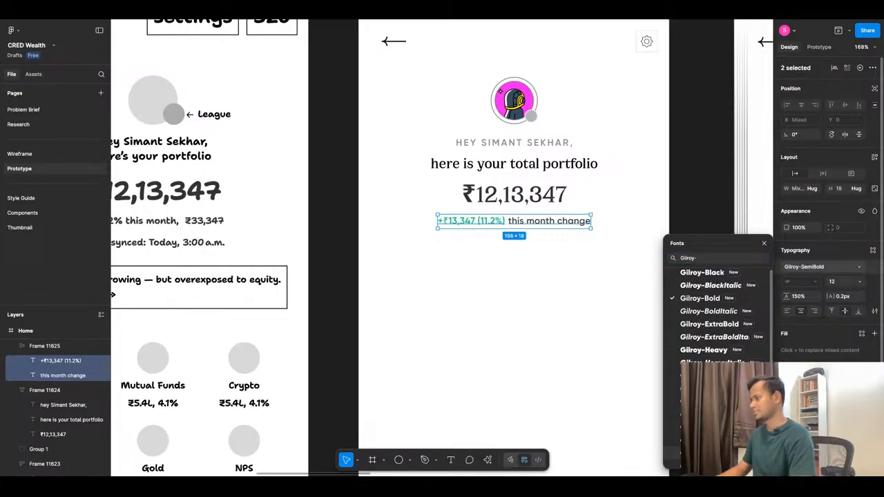
# Recolour "this month change" to a lighter grey Pop Black library shade, keeping the gain amount green.
pyautogui.click(794, 438)
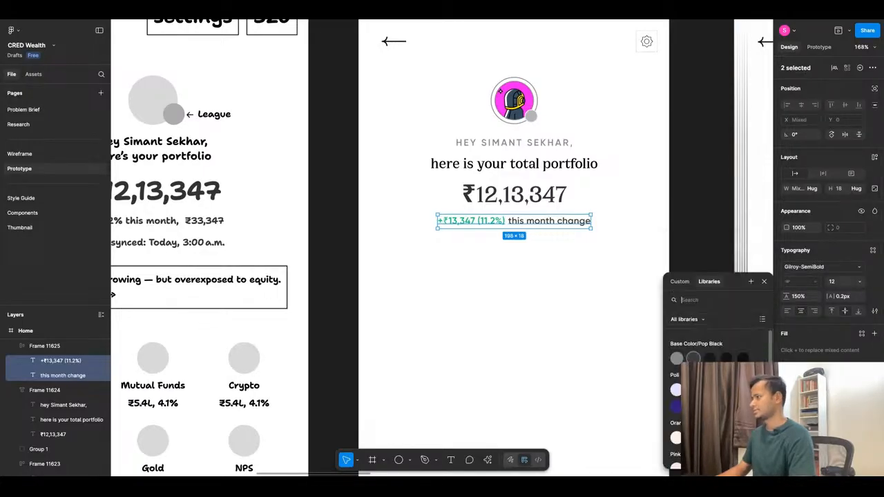
pyautogui.press('Escape')
pyautogui.click(608, 279)
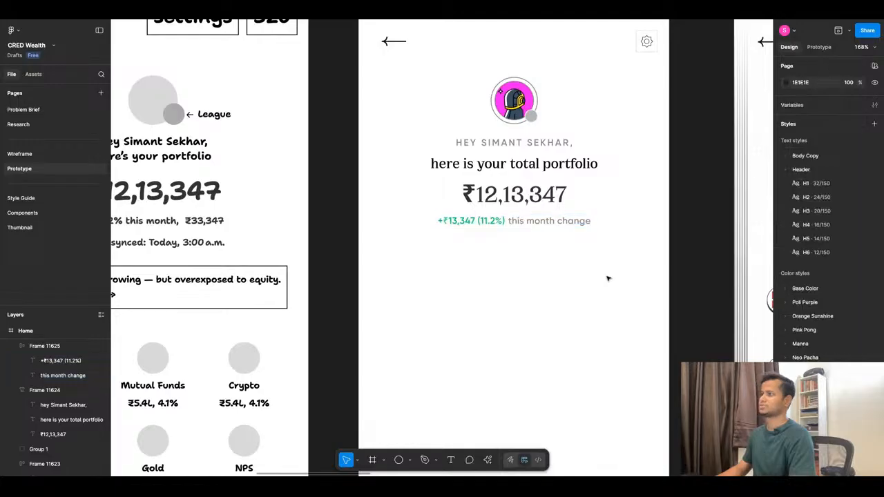
# Duplicate the "this month change" text and place the copy beneath the gain line at about X 133, Y 335.
pyautogui.scroll(2, 530, 265)
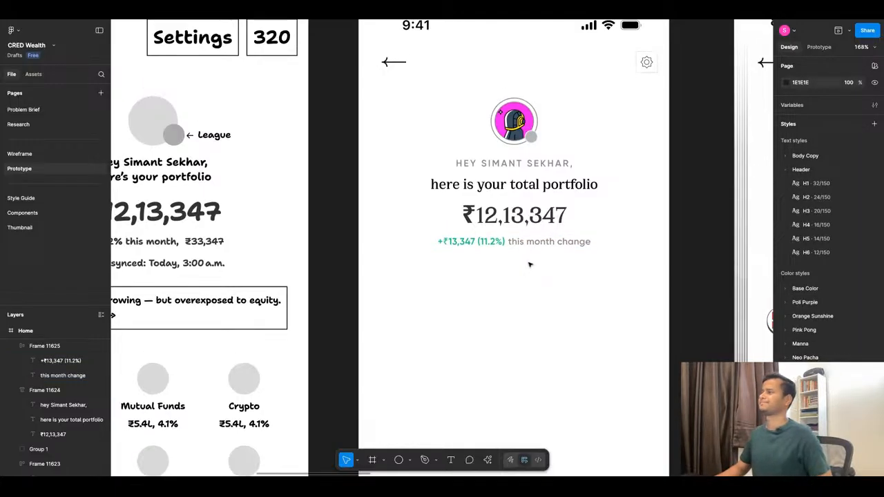
pyautogui.scroll(-3, 530, 264)
pyautogui.scroll(5, 525, 259)
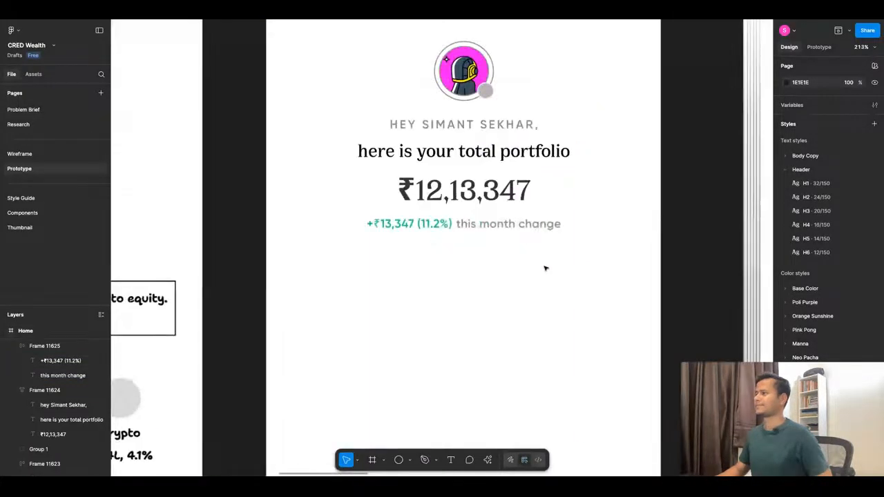
pyautogui.keyDown('super'); pyautogui.click(493, 231); pyautogui.keyUp('super')
pyautogui.moveTo(497, 228); pyautogui.dragTo(437, 259)
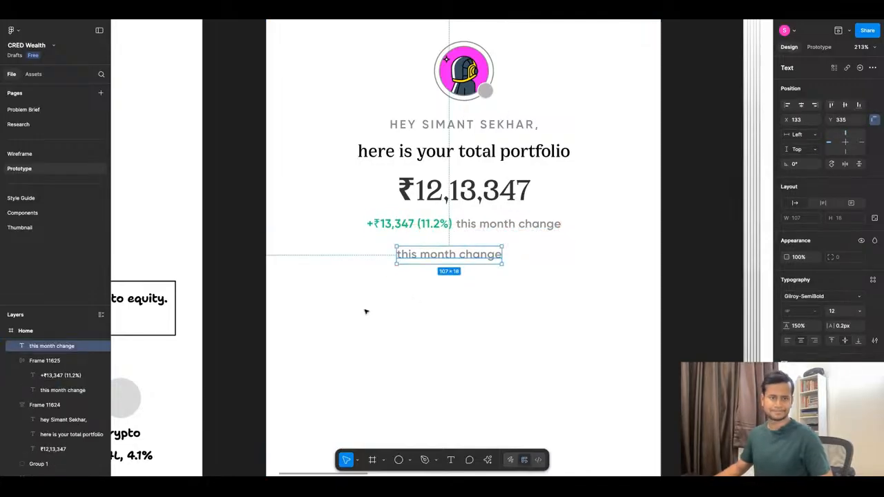
# Replace the duplicated text with "Last synced: Today, 3:00 a.m." copied from the Dashboard/Synced View wireframe.
pyautogui.scroll(-5, 509, 269)
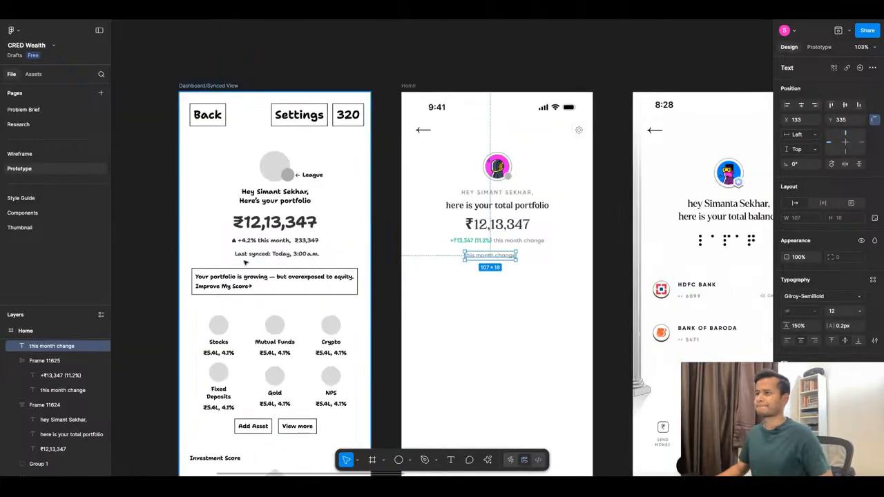
pyautogui.scroll(5, 245, 263)
pyautogui.scroll(-2, 292, 254)
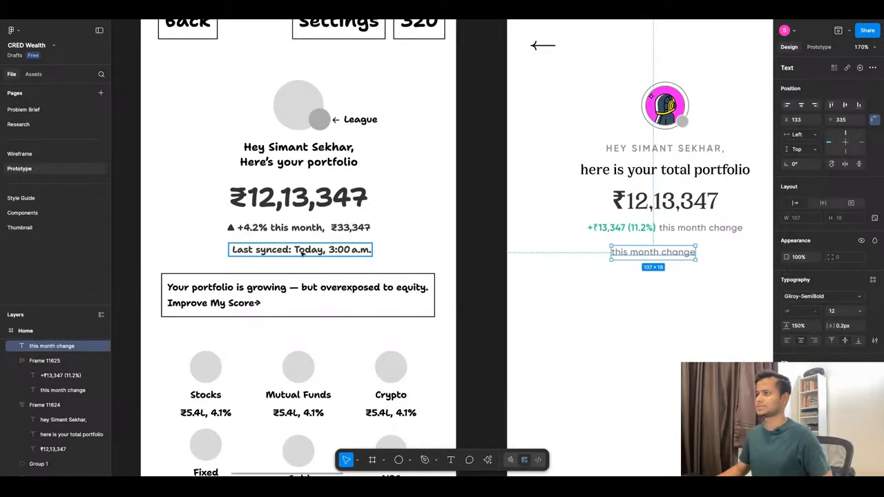
pyautogui.doubleClick(302, 253)
pyautogui.hotkey('ctrl', 'c')
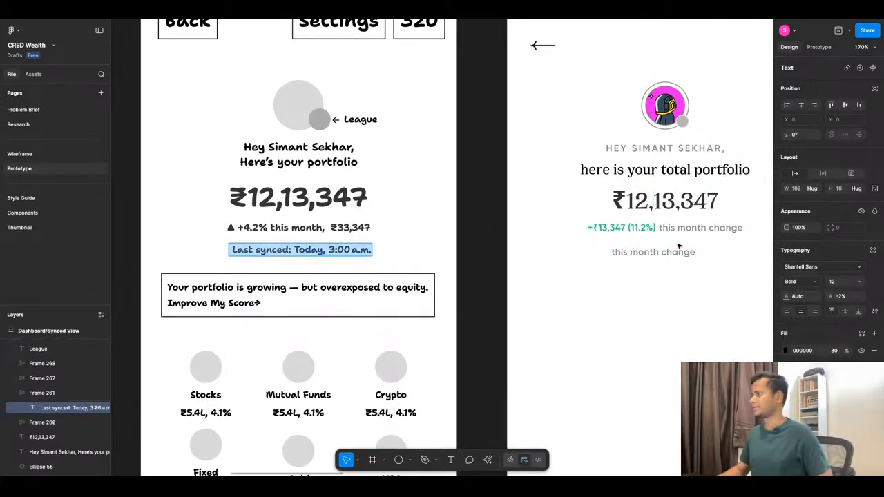
pyautogui.doubleClick(653, 252)
pyautogui.hotkey('ctrl', 'v')
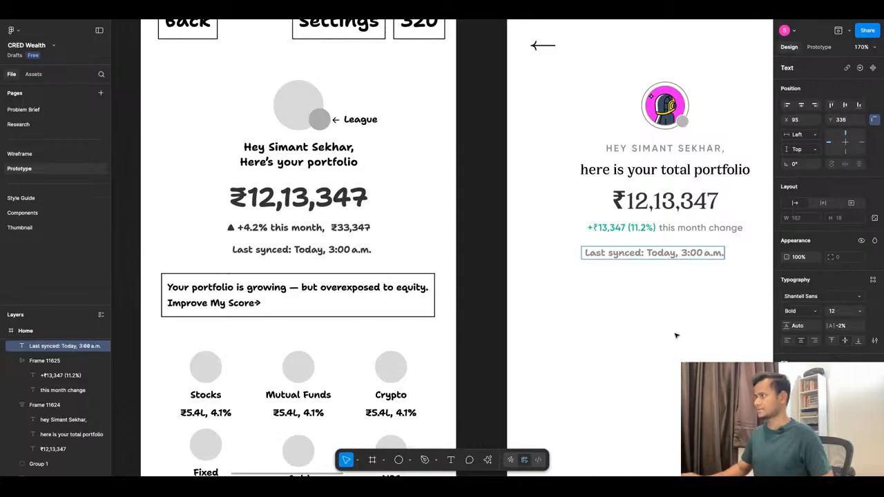
pyautogui.press('Escape')
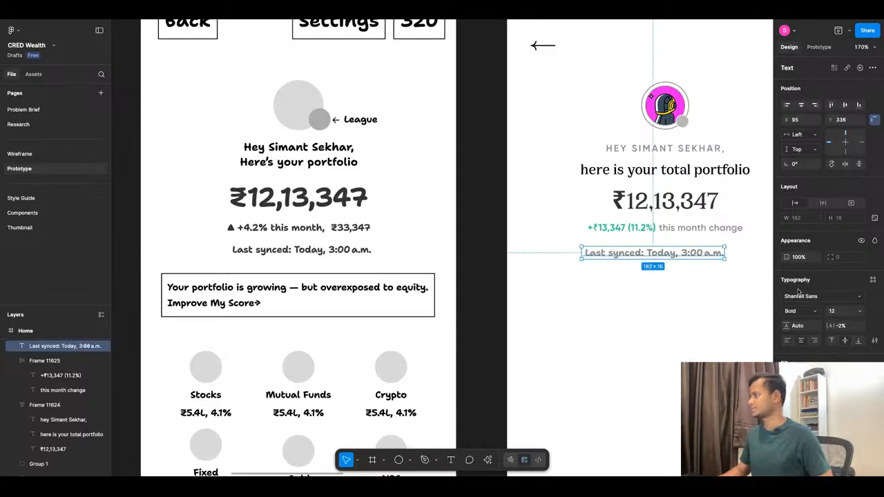
# Set the "Last synced: Today, 3:00 a.m." text to Gilroy-Regular at size 10.
pyautogui.click(795, 297)
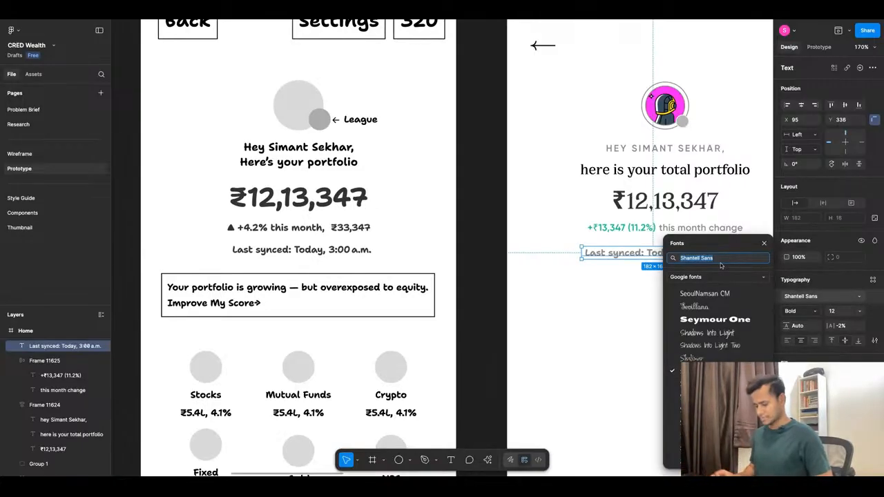
pyautogui.write('gil')
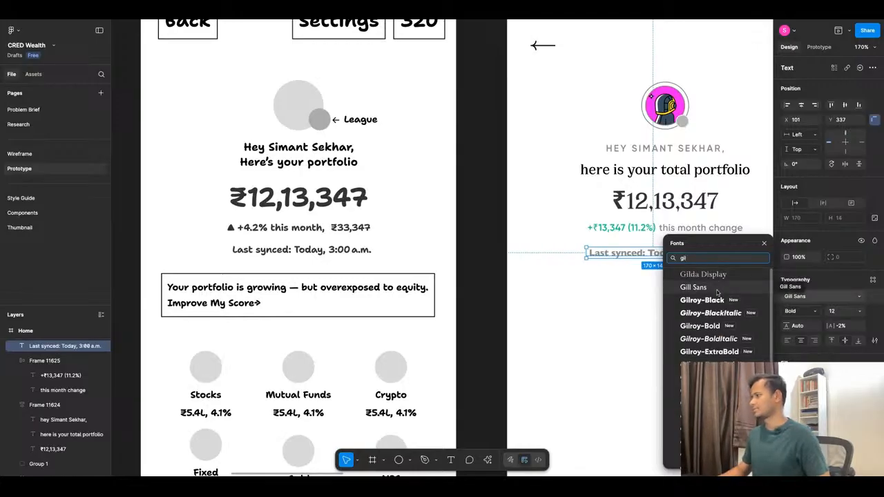
pyautogui.write('roy')
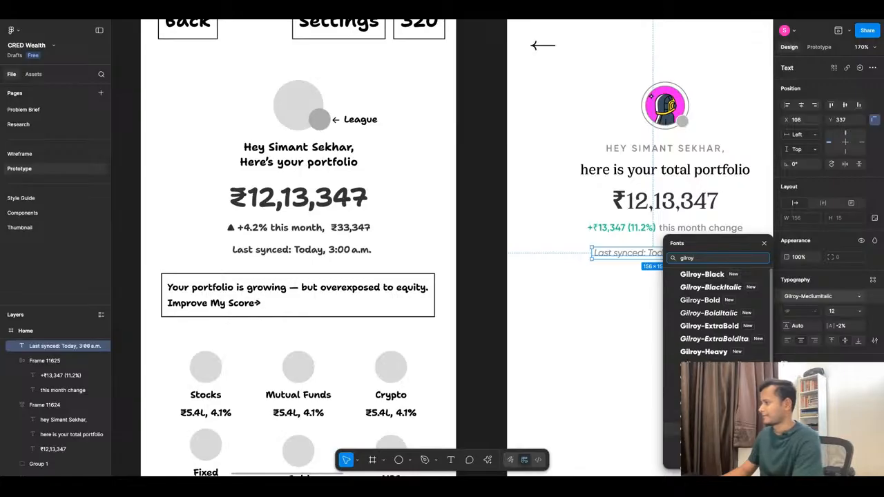
pyautogui.click(711, 430)
pyautogui.click(862, 309)
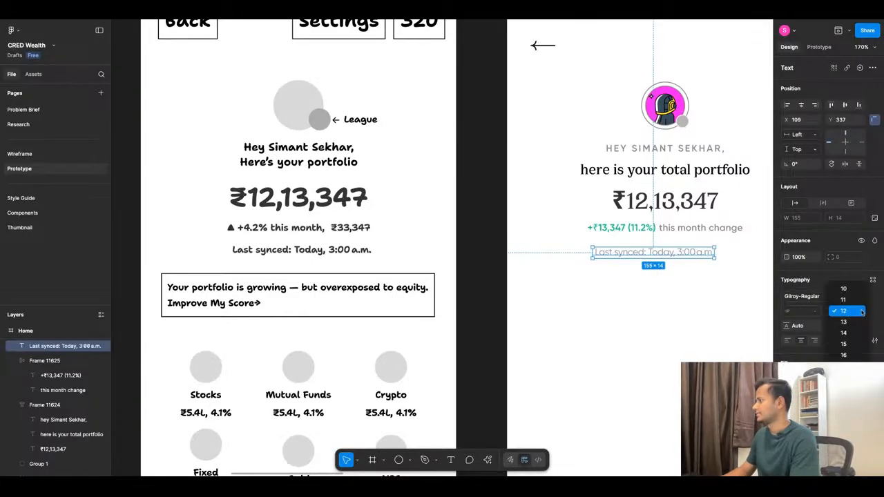
pyautogui.click(859, 292)
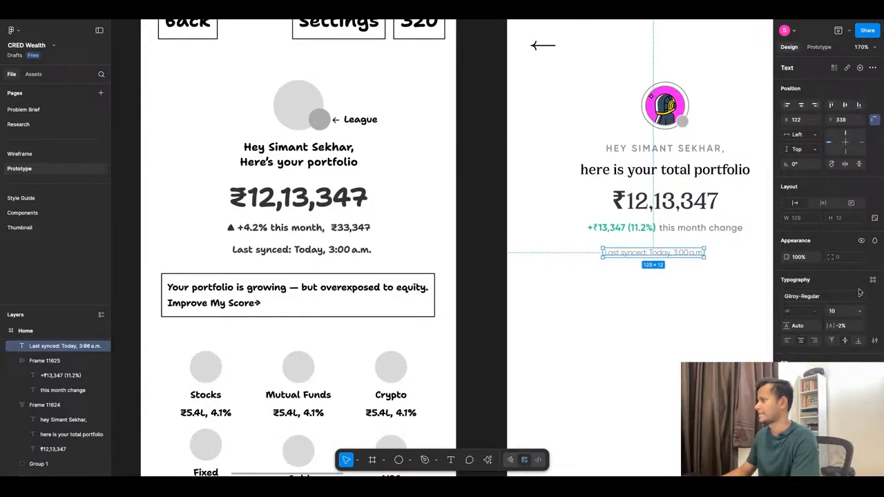
pyautogui.doubleClick(651, 254)
pyautogui.click(650, 253)
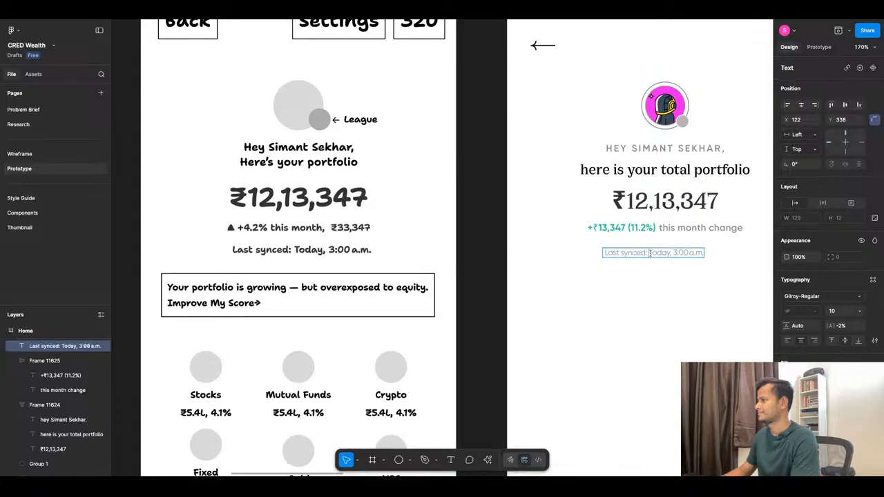
pyautogui.hotkey('shift', 'End')
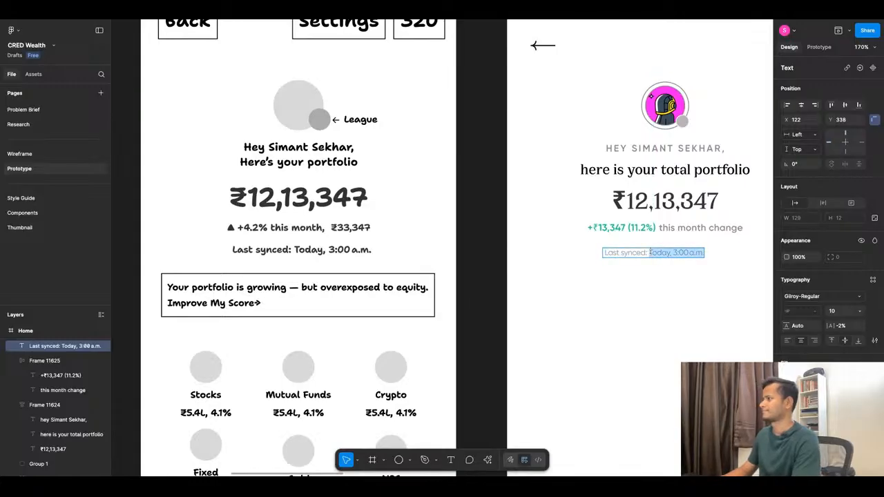
pyautogui.press('Escape')
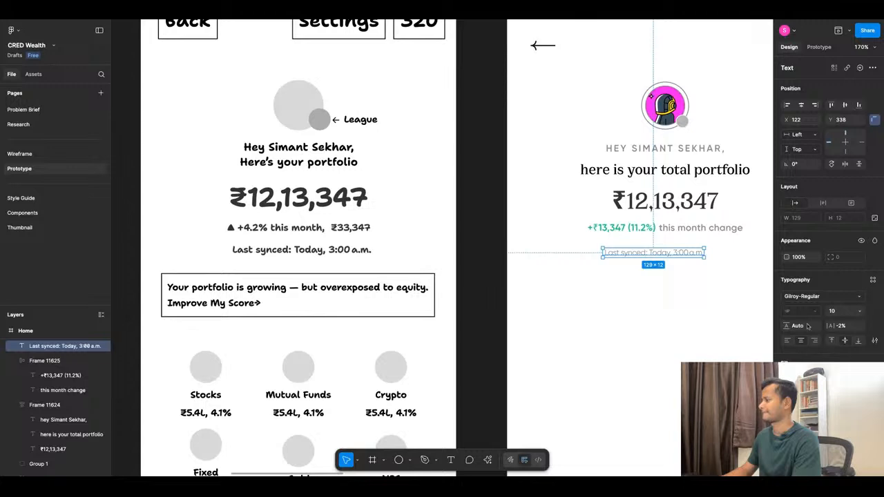
# Move the "Last synced" text up closer beneath the monthly gain line, at X 121.
pyautogui.moveTo(664, 261); pyautogui.dragTo(665, 257)
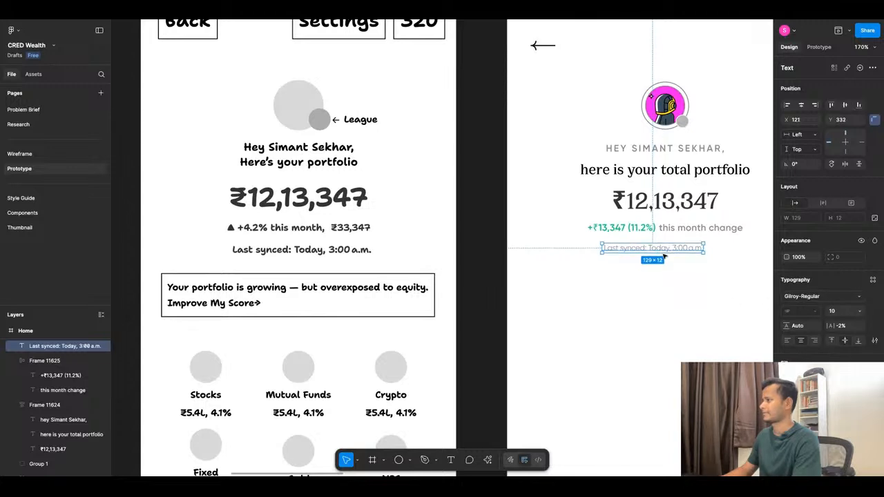
pyautogui.press('Up')
pyautogui.press('Up')
pyautogui.press('Up')
pyautogui.press('Up')
pyautogui.press('Up')
pyautogui.click(659, 288)
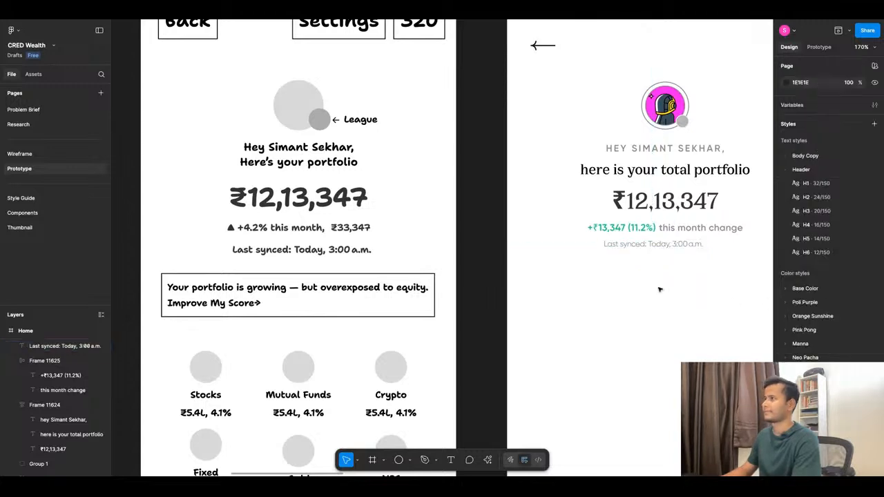
# View the prototype in the inline preview and in full presentation mode, closing each to return to the canvas.
pyautogui.click(848, 30)
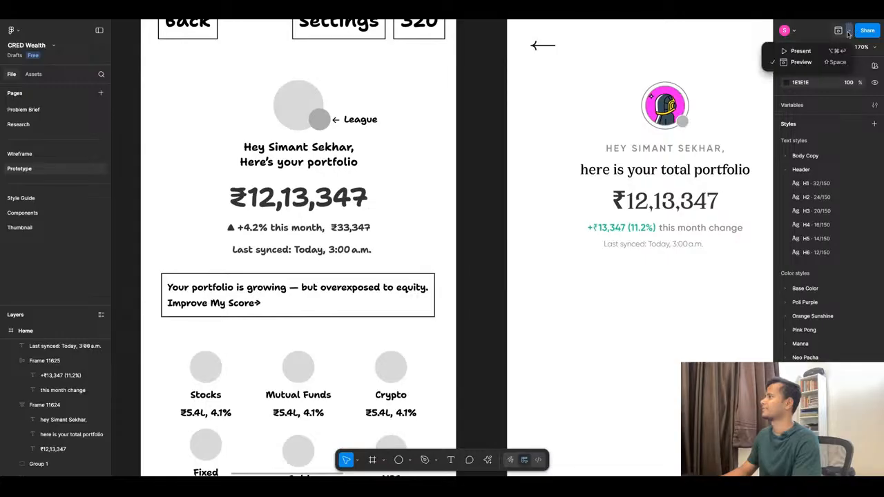
pyautogui.click(824, 63)
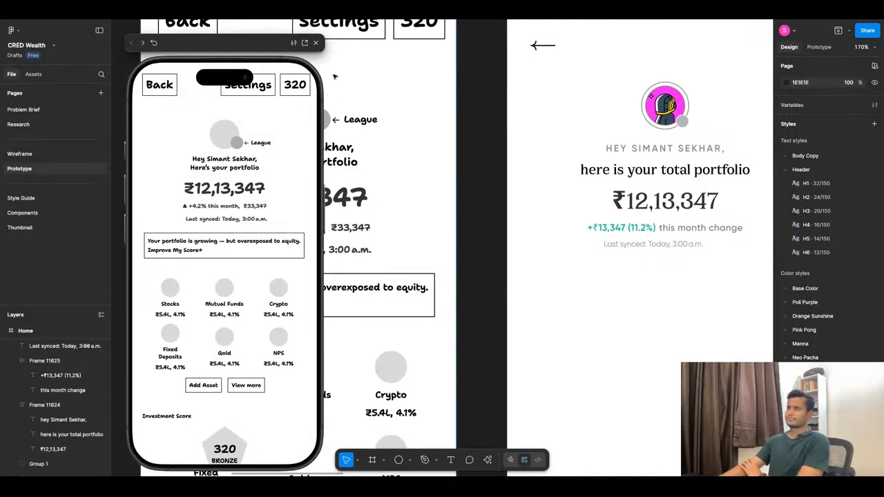
pyautogui.click(316, 43)
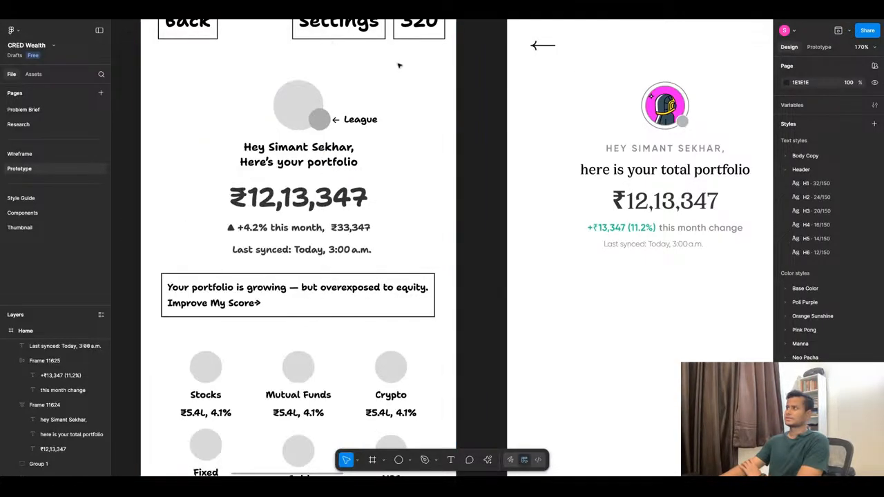
pyautogui.click(849, 30)
pyautogui.click(820, 57)
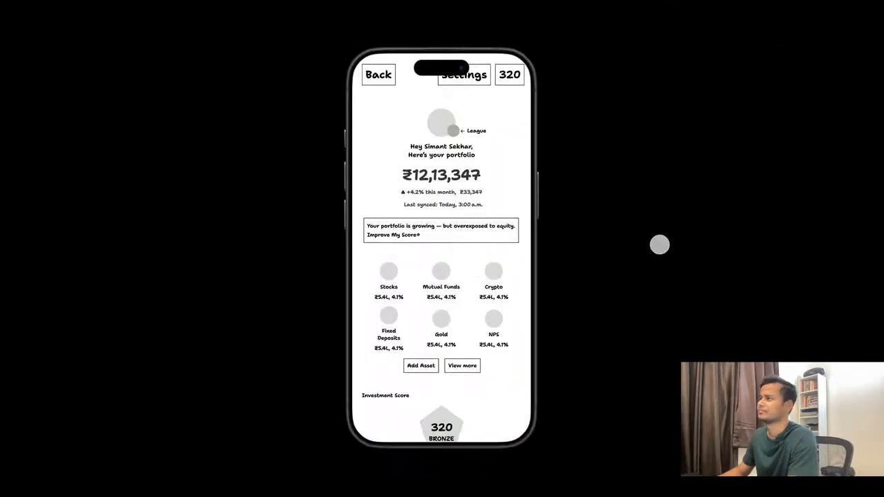
pyautogui.click(304, 13)
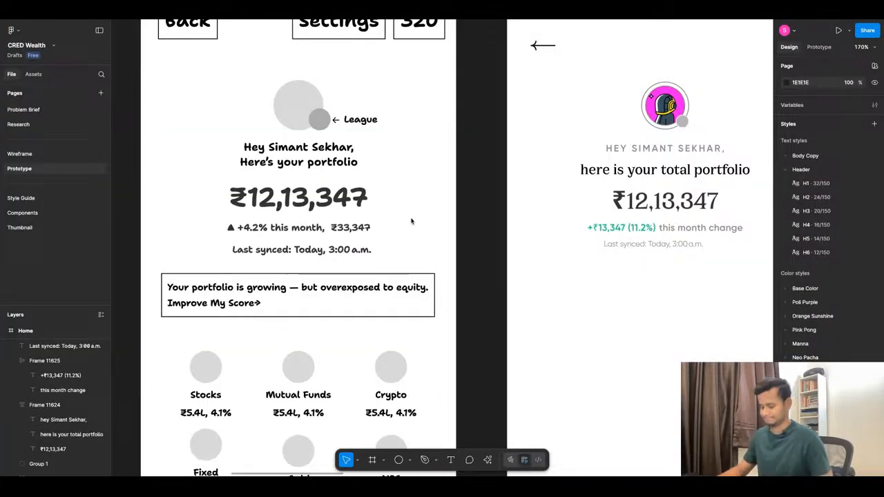
# Add a flow starting point to the Home frame and name the flow "Dashboard".
pyautogui.scroll(-5, 409, 223)
pyautogui.scroll(3, 407, 223)
pyautogui.click(440, 125)
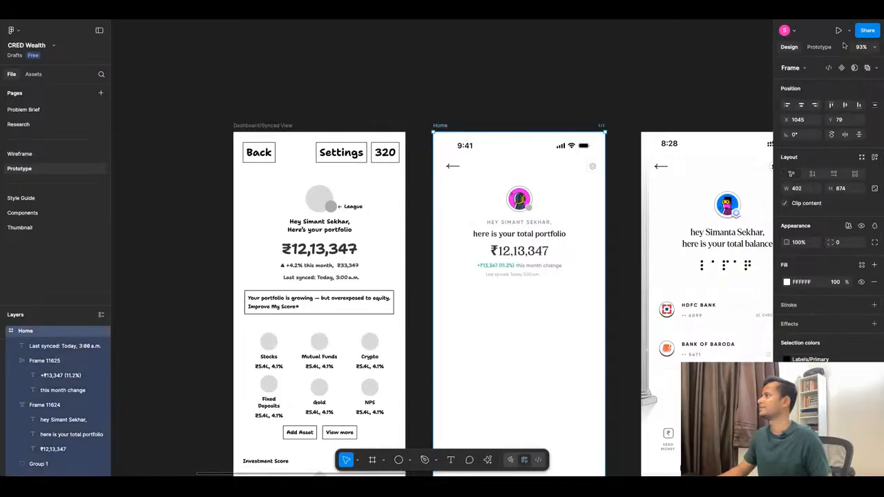
pyautogui.click(819, 47)
pyautogui.click(814, 67)
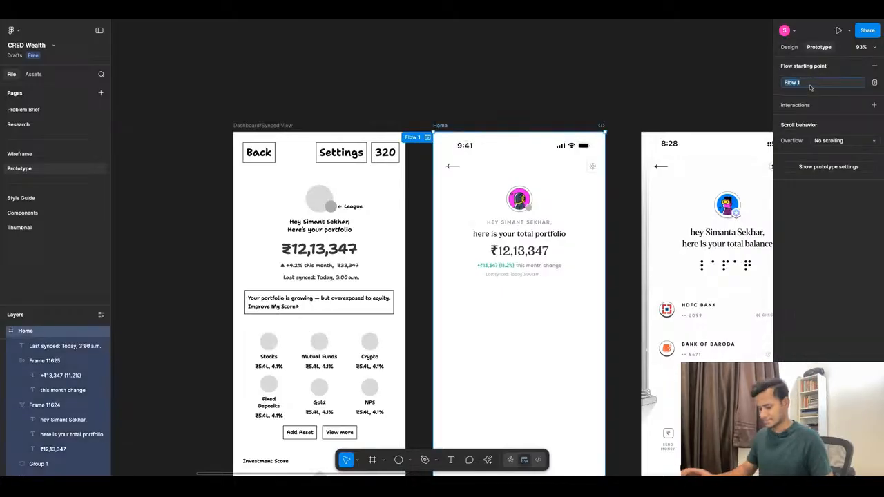
pyautogui.write('Dashboard')
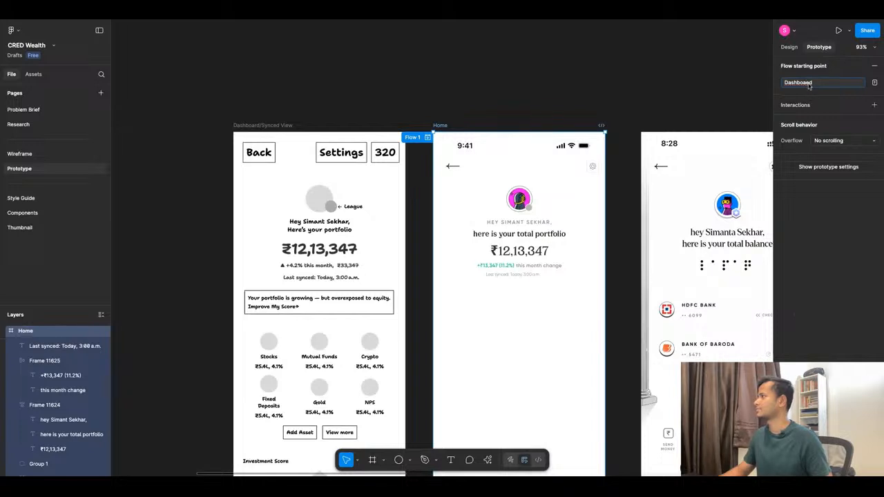
pyautogui.press('BackSpace')
pyautogui.write('4')
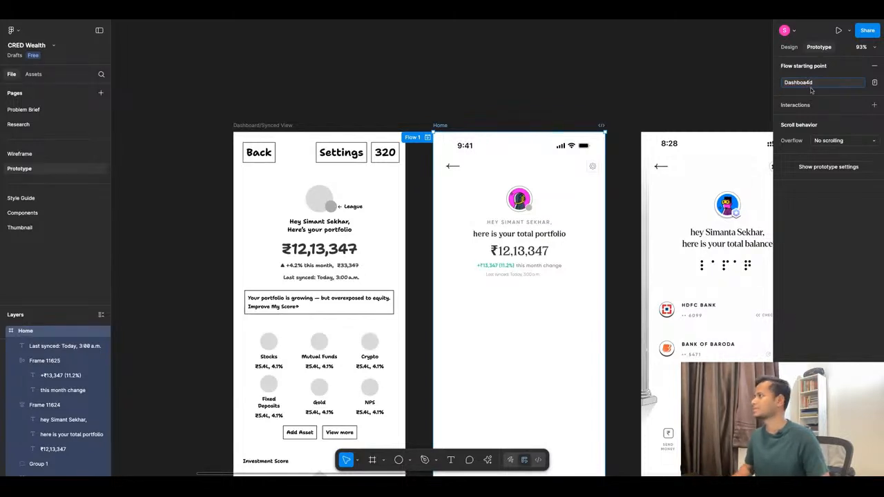
pyautogui.press('BackSpace')
pyautogui.write('r')
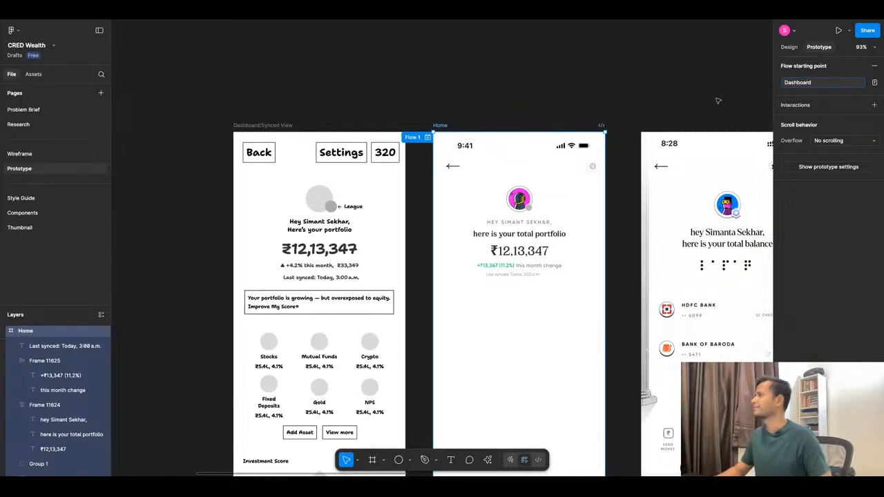
pyautogui.click(597, 113)
# Run the Dashboard flow in the prototype presentation, hide the flows list, and return to the design file.
pyautogui.click(345, 12)
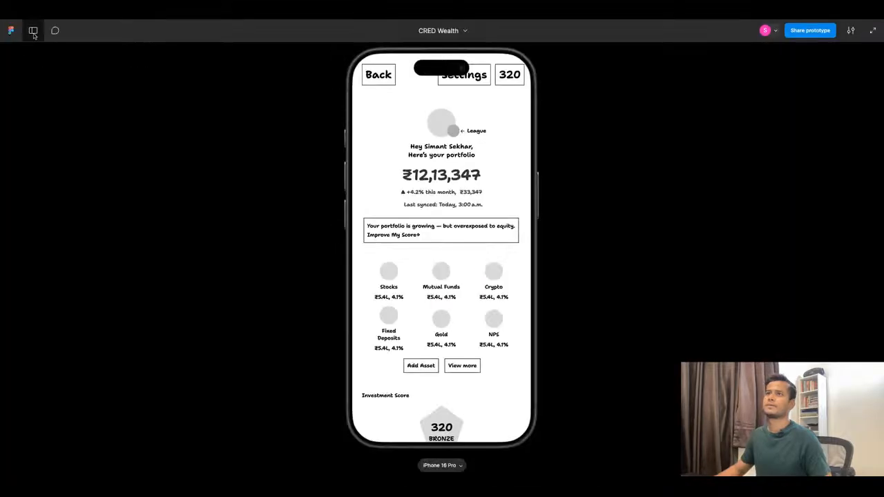
pyautogui.click(33, 31)
pyautogui.click(28, 70)
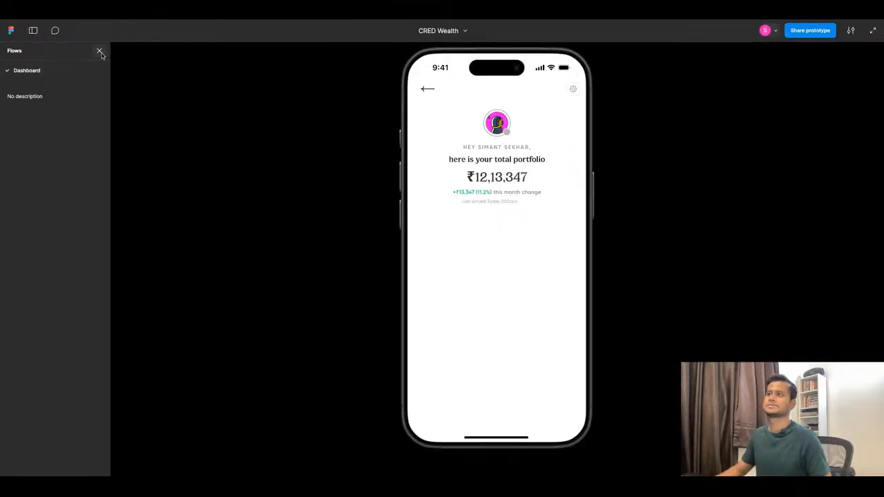
pyautogui.click(99, 50)
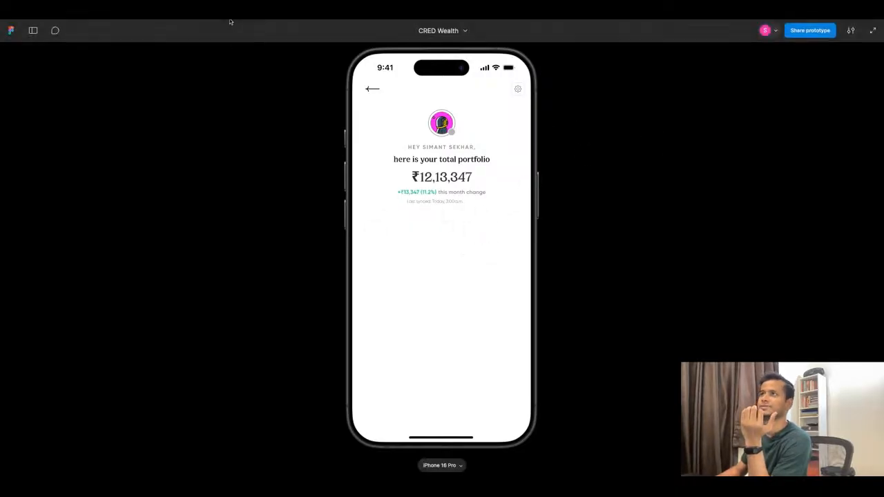
pyautogui.click(231, 16)
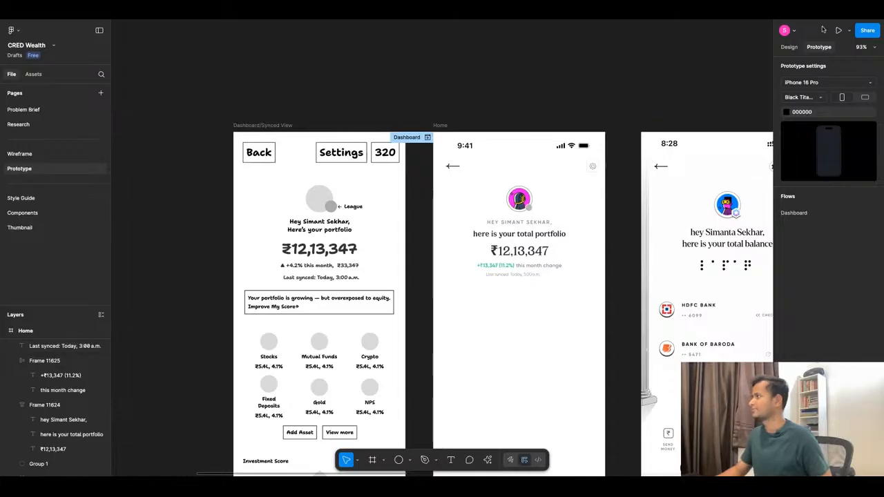
# Recolor the "Last synced" text with the second, darker Base Color/Pop Black swatch and center it horizontally in the Home frame.
pyautogui.click(795, 47)
pyautogui.scroll(5, 525, 274)
pyautogui.click(520, 275)
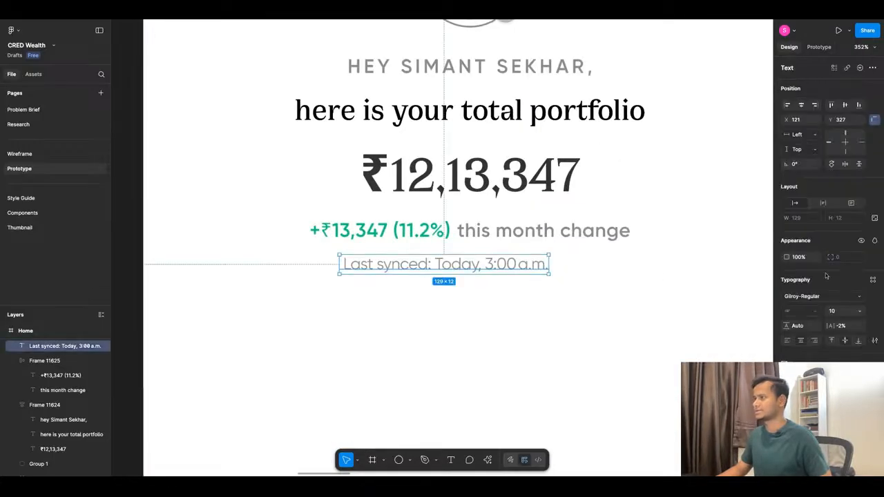
pyautogui.click(801, 378)
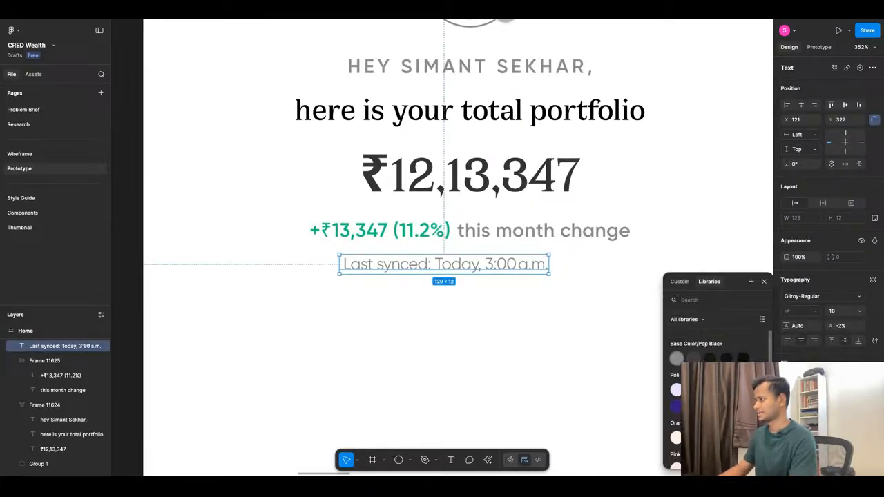
pyautogui.click(694, 359)
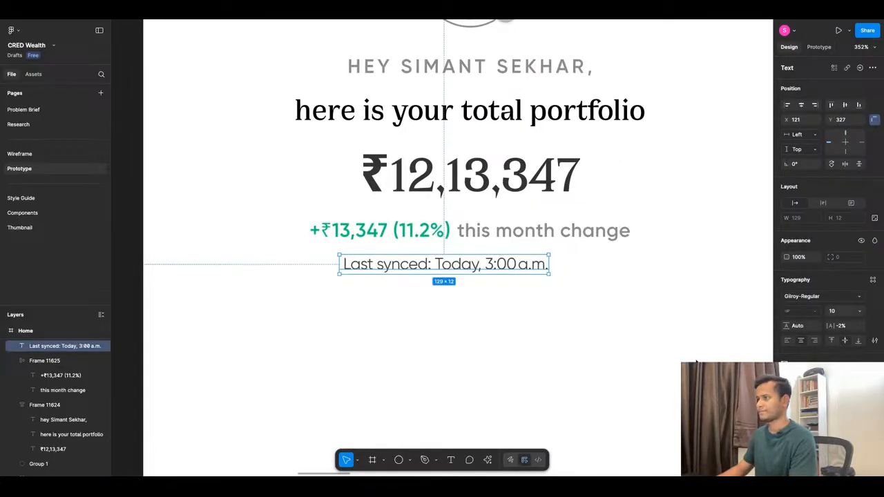
pyautogui.click(802, 105)
# Inspect the "this month change" text's styling and check the header in the full prototype presentation.
pyautogui.doubleClick(554, 232)
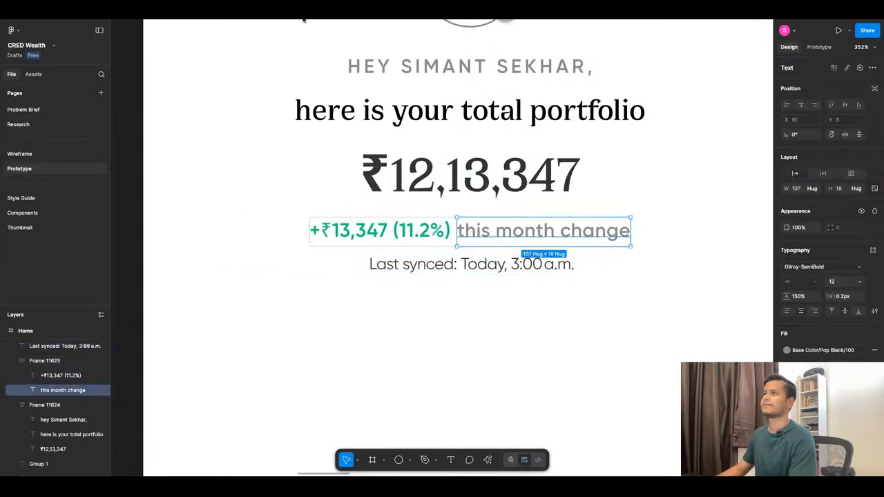
pyautogui.press('super+alt+Return')
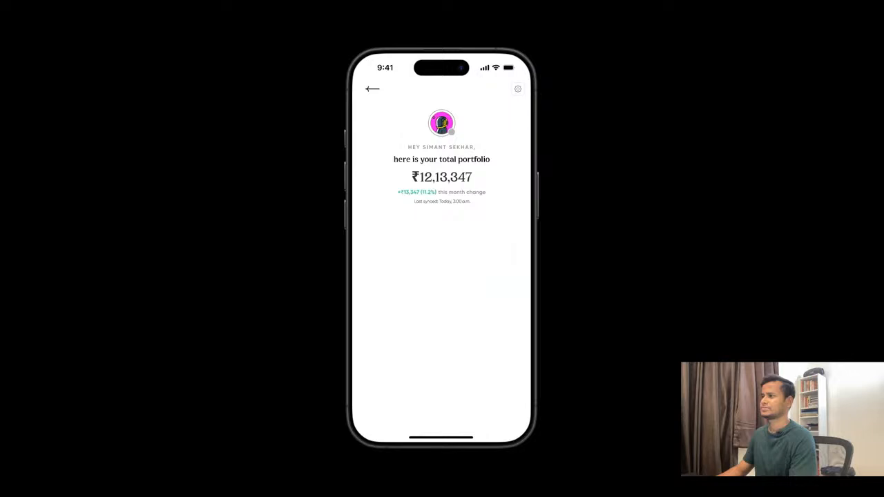
pyautogui.press('Escape')
# Set the "Last synced" text size to 11 and check it in the prototype presentation.
pyautogui.click(470, 264)
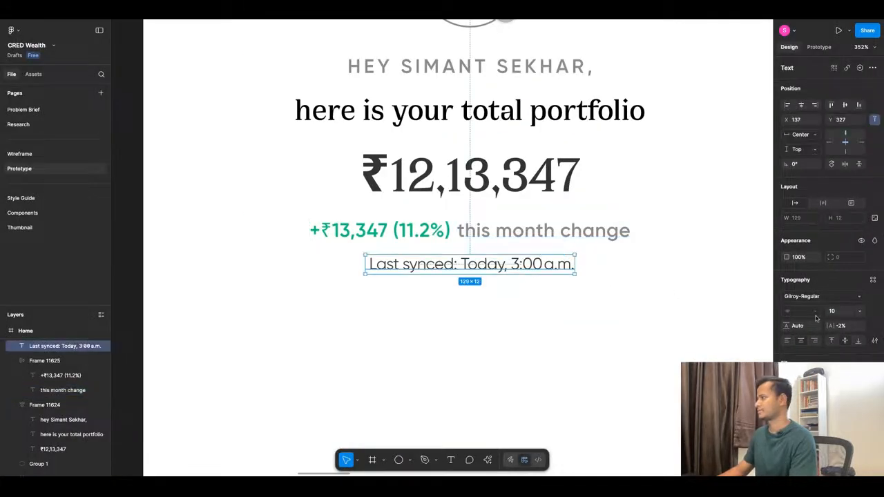
pyautogui.click(859, 311)
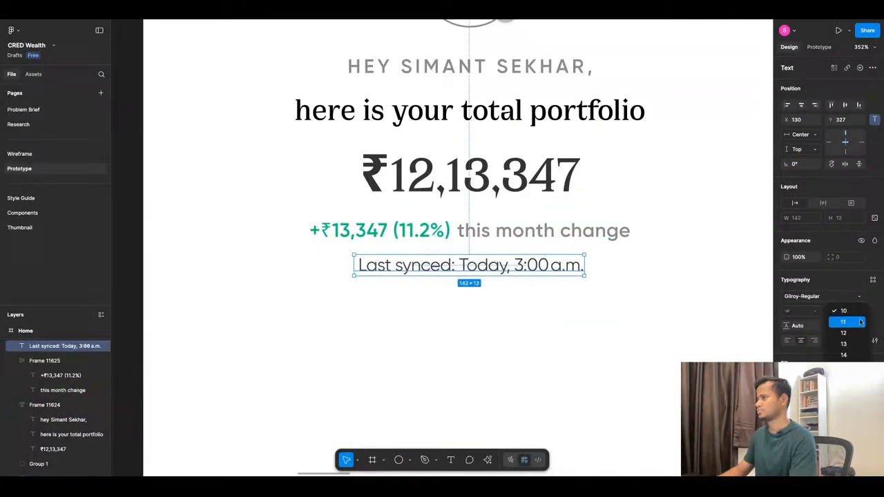
pyautogui.click(860, 321)
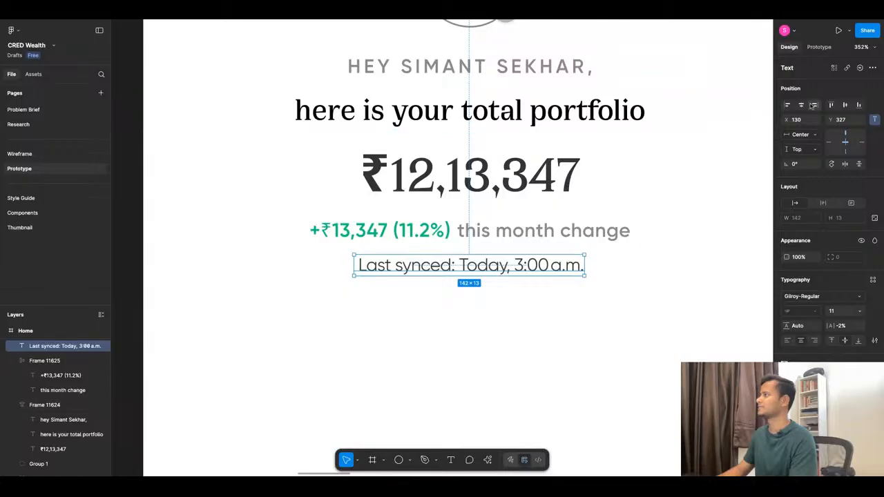
pyautogui.click(326, 14)
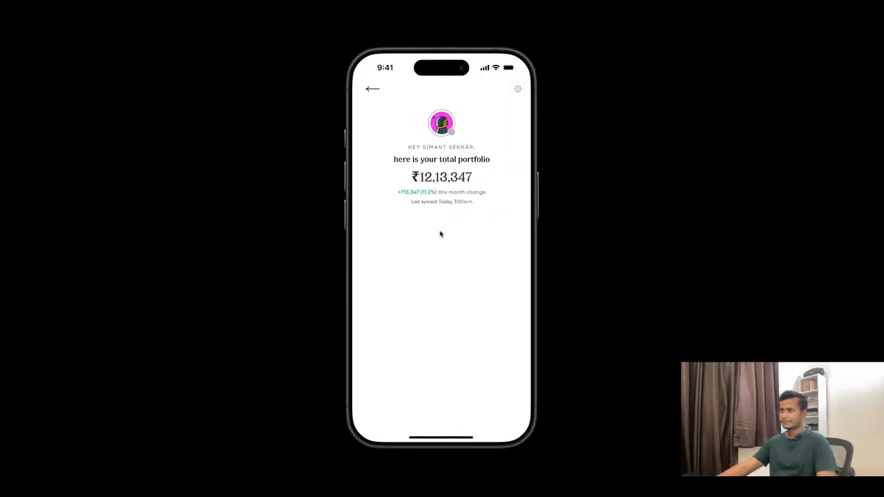
pyautogui.click(247, 14)
# Change the font of the "this month change" text to Gilroy-Medium.
pyautogui.scroll(-5, 475, 208)
pyautogui.scroll(-5, 475, 207)
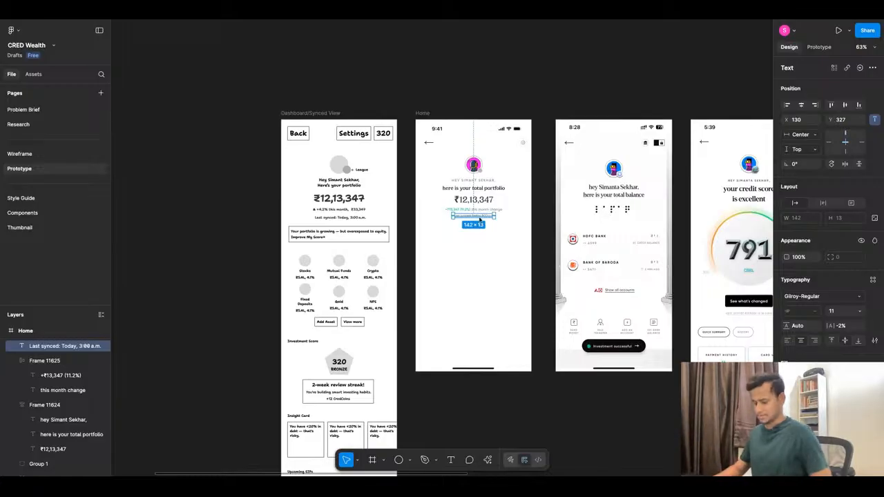
pyautogui.scroll(10, 487, 221)
pyautogui.keyDown('super'); pyautogui.click(484, 196); pyautogui.keyUp('super')
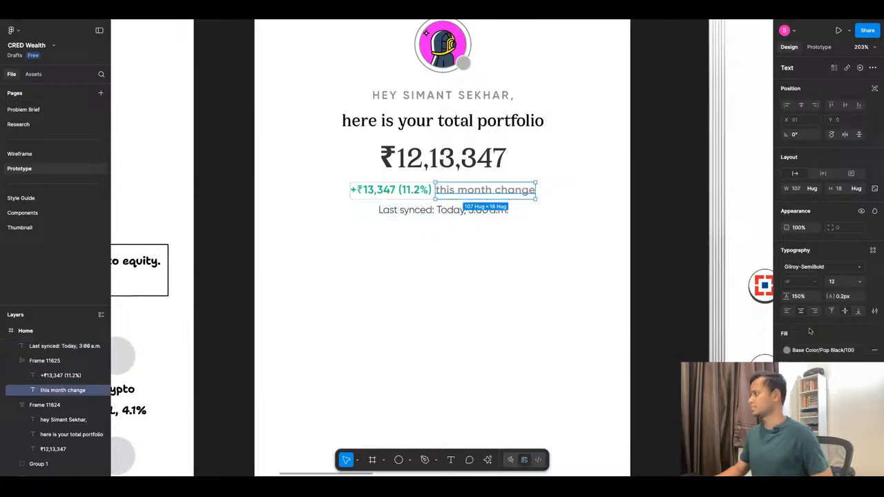
pyautogui.click(822, 350)
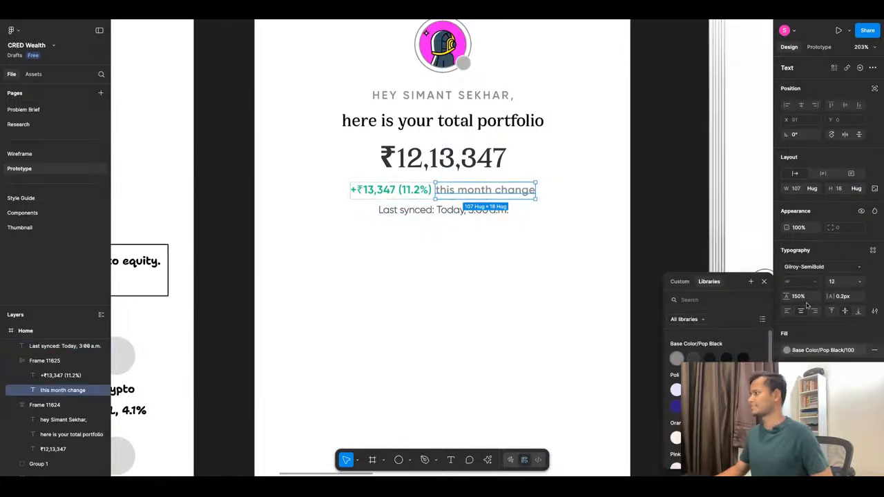
pyautogui.click(822, 268)
pyautogui.click(730, 258)
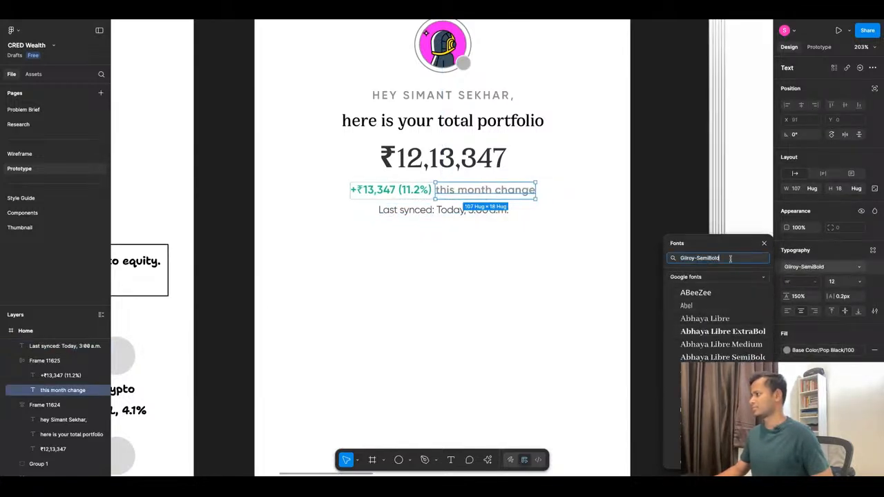
pyautogui.press('BackSpace')
pyautogui.press('BackSpace')
pyautogui.press('BackSpace')
pyautogui.press('BackSpace')
pyautogui.press('BackSpace')
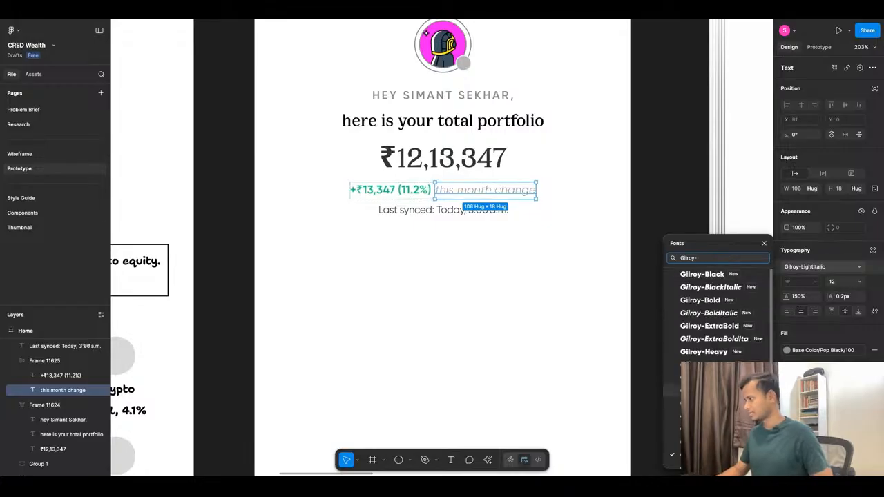
pyautogui.click(718, 403)
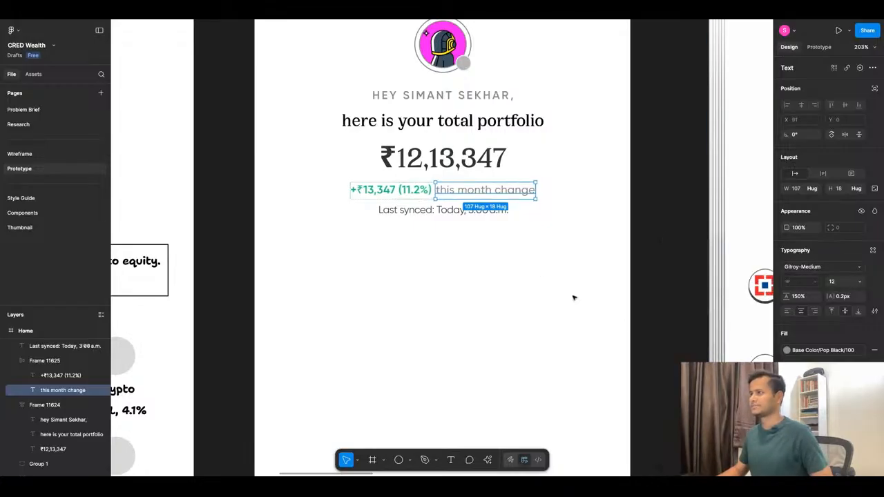
pyautogui.click(534, 269)
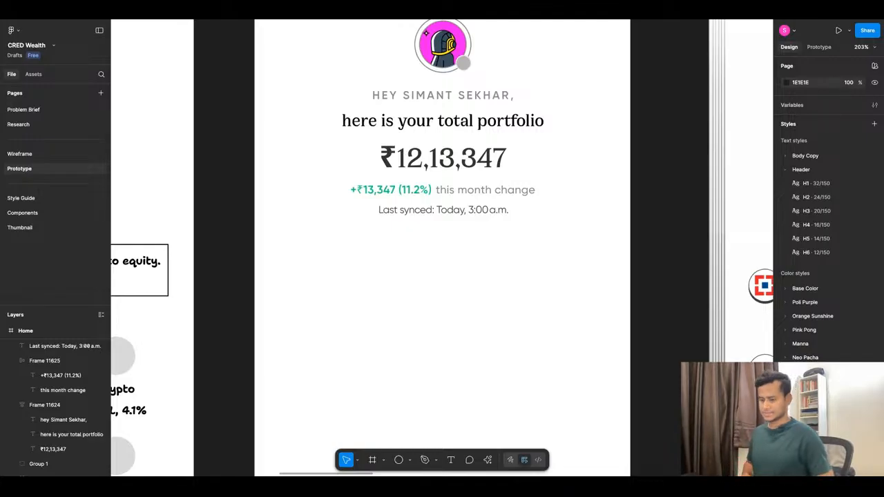
# Set the "Last synced" text's fill to Base Color/Pop Black/100 and its size to 12.
pyautogui.click(451, 211)
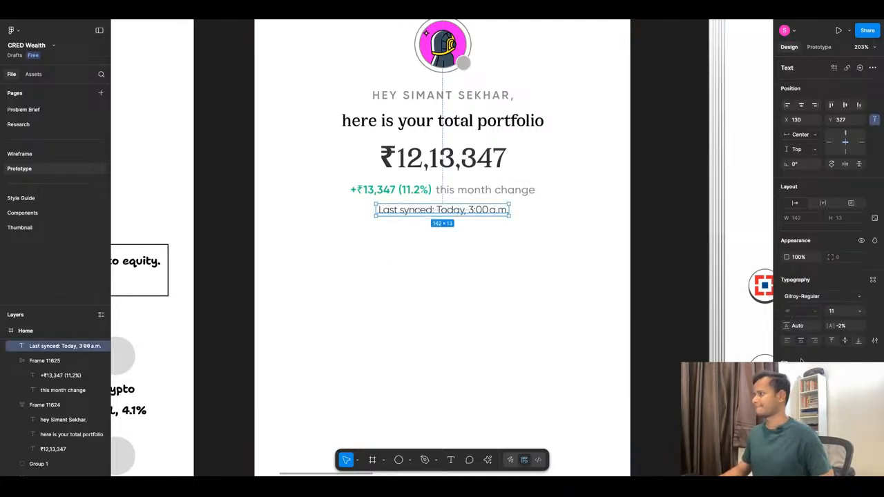
pyautogui.click(798, 380)
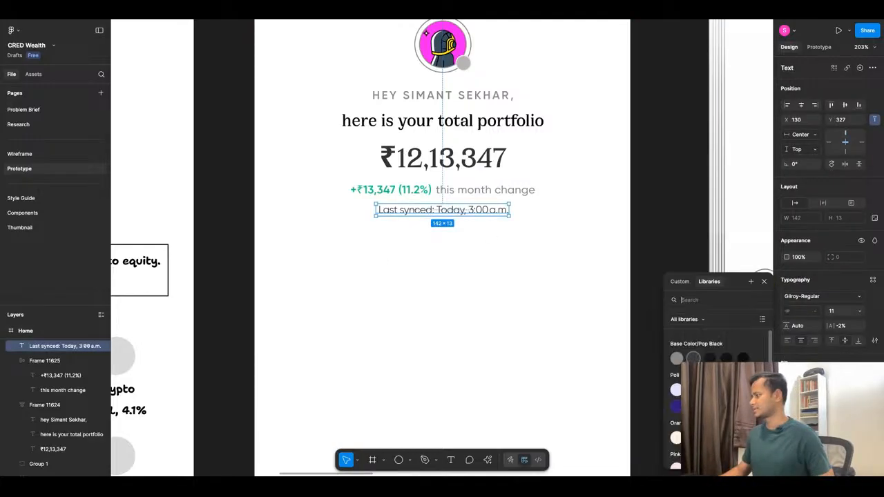
pyautogui.click(676, 361)
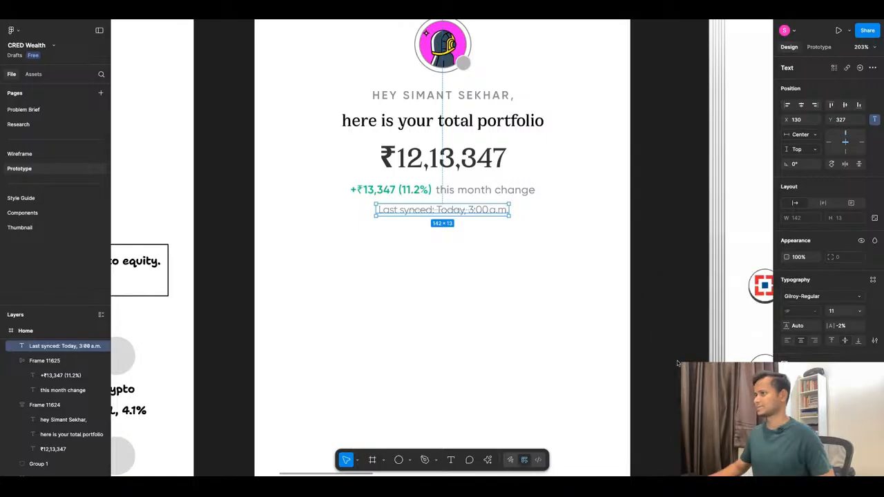
pyautogui.click(857, 311)
pyautogui.click(855, 323)
pyautogui.click(551, 284)
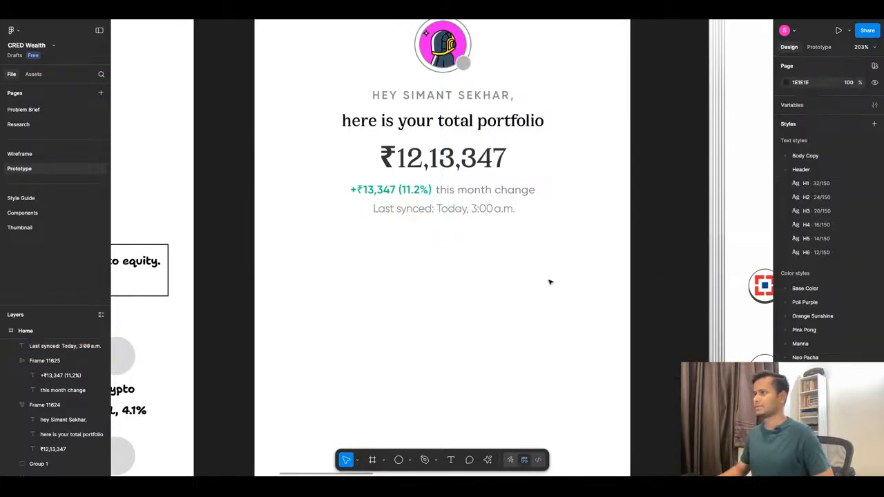
# Move the monthly gain line and the "Last synced" text into the greeting's auto layout frame, stacked beneath the ₹12,13,347 amount.
pyautogui.click(491, 211)
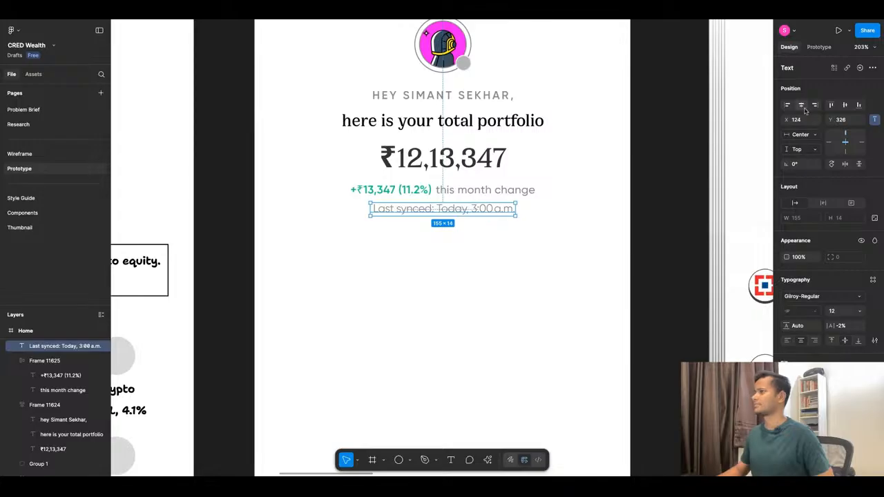
pyautogui.click(444, 191)
pyautogui.moveTo(446, 192); pyautogui.dragTo(447, 178)
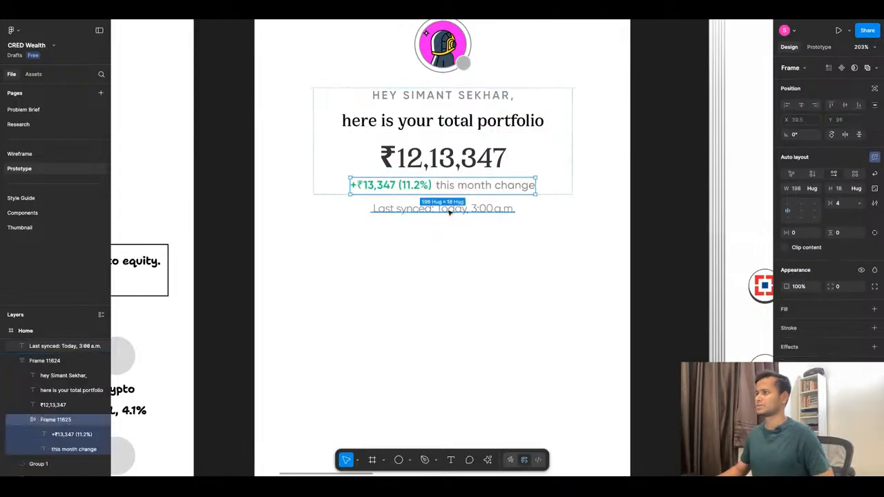
pyautogui.click(450, 209)
pyautogui.moveTo(454, 210); pyautogui.dragTo(454, 200)
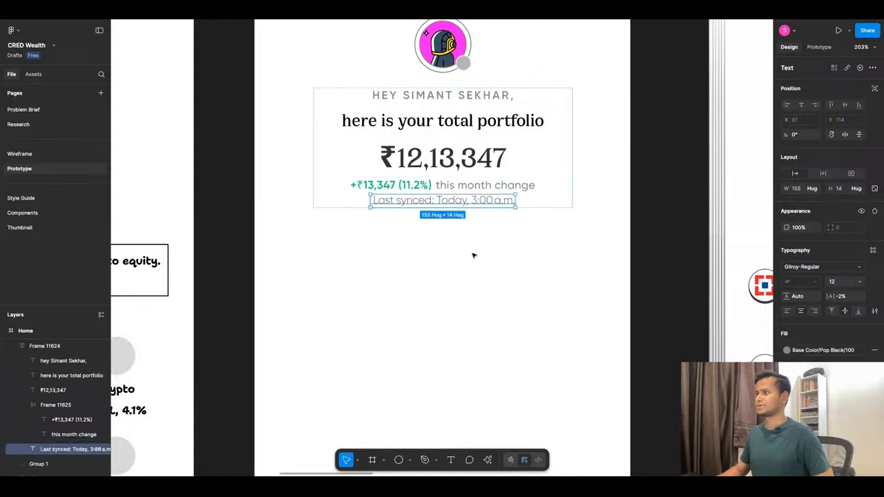
pyautogui.click(473, 255)
# Set the line height of the "Last synced" text to 20.
pyautogui.scroll(-3, 473, 256)
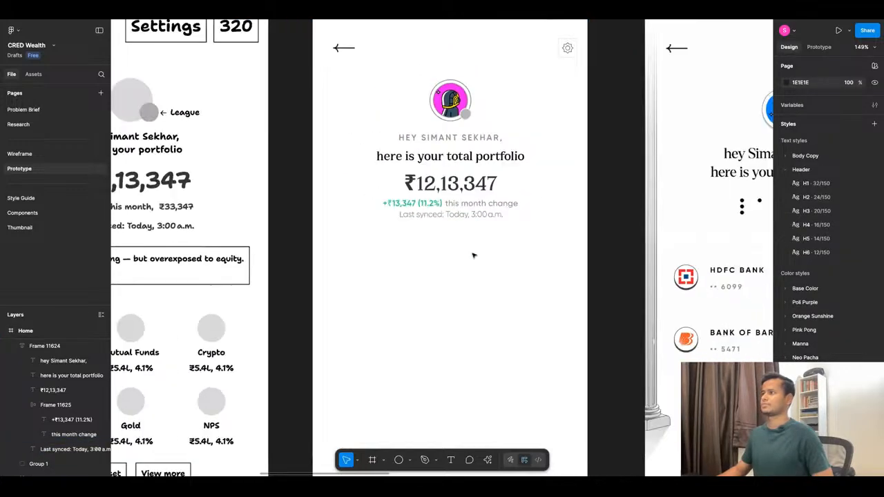
pyautogui.click(456, 208)
pyautogui.scroll(5, 455, 208)
pyautogui.click(456, 223)
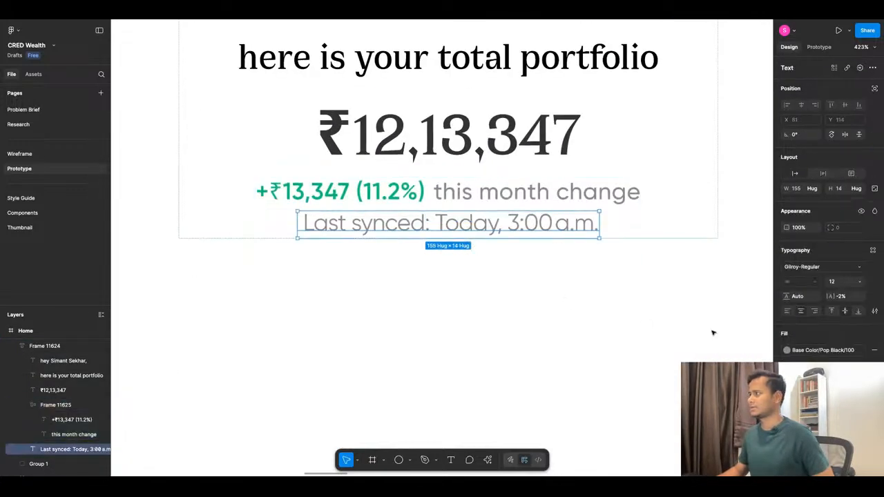
pyautogui.click(802, 298)
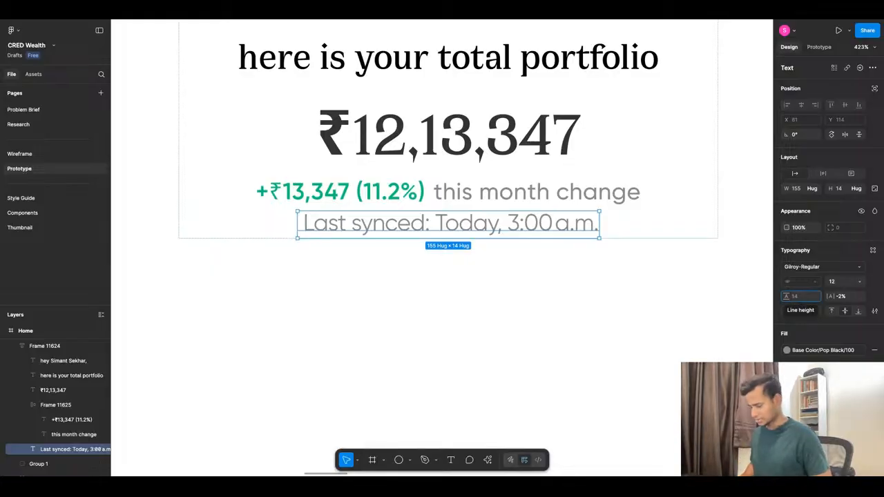
pyautogui.write('20')
pyautogui.press('Return')
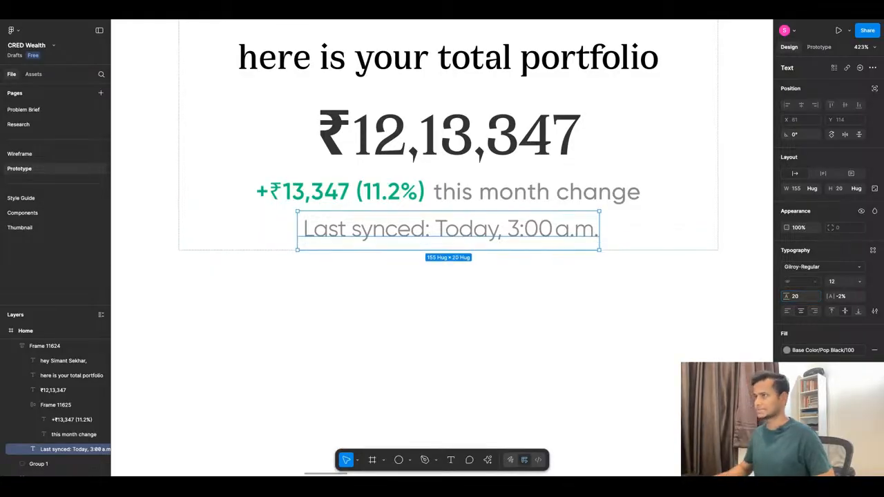
# Set the vertical padding of the monthly change line's auto layout frame to 4.
pyautogui.click(477, 192)
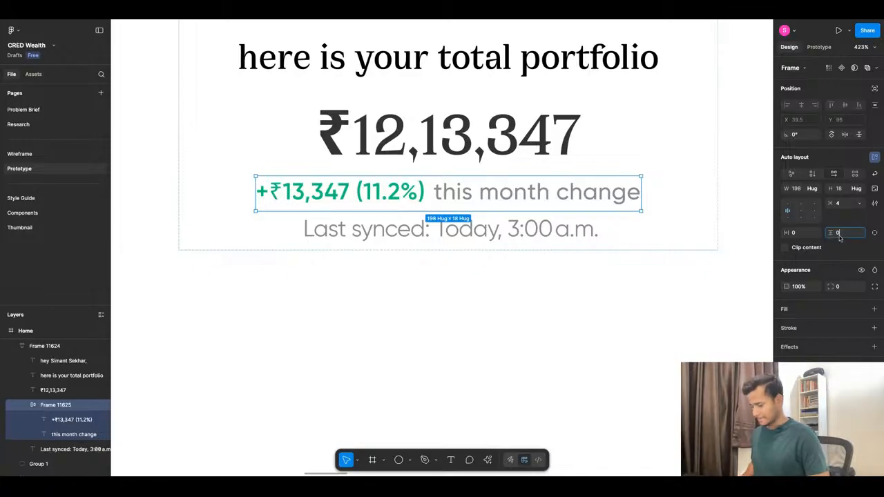
pyautogui.write('4')
pyautogui.press('Return')
pyautogui.click(454, 300)
pyautogui.scroll(-5, 454, 300)
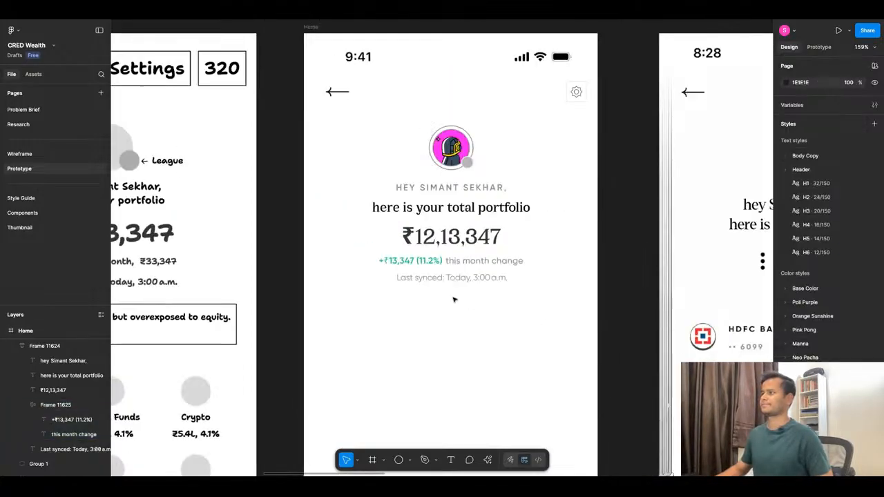
# Check the Home header in the prototype presentation and compare the Home frame with the wireframe and reference screens.
pyautogui.click(306, 20)
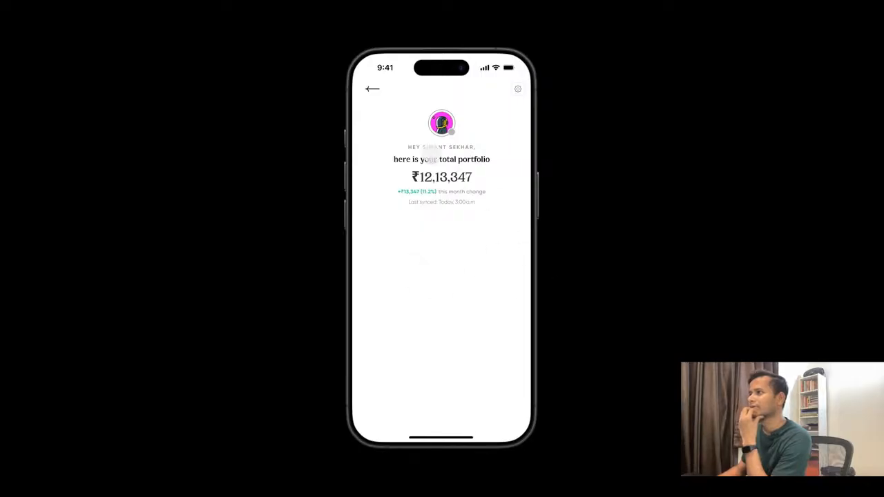
pyautogui.click(241, 20)
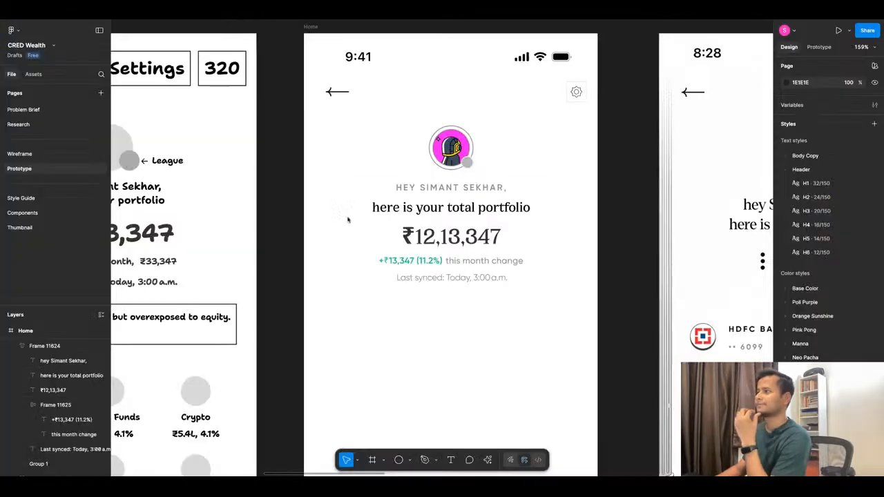
pyautogui.scroll(-10, 464, 232)
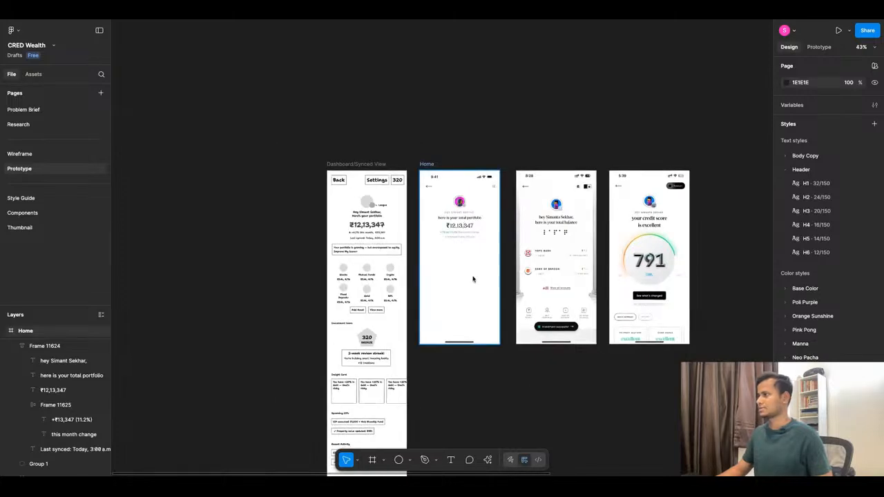
pyautogui.scroll(5, 474, 278)
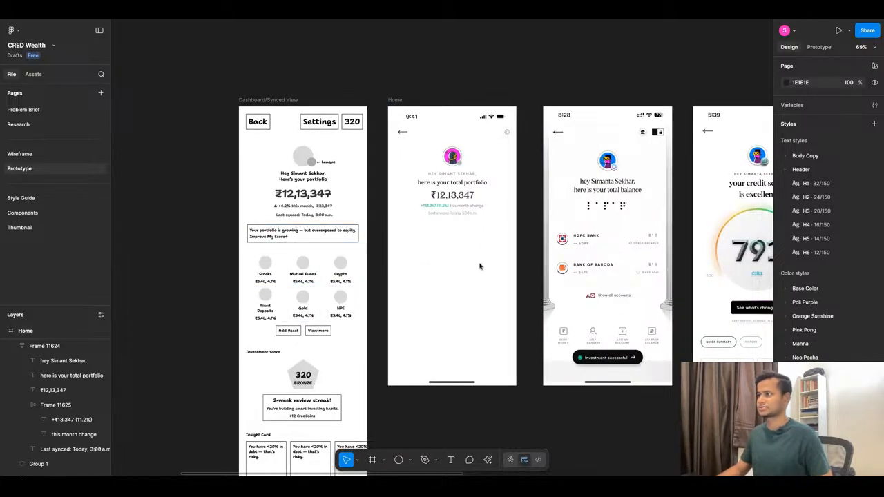
pyautogui.scroll(3, 444, 253)
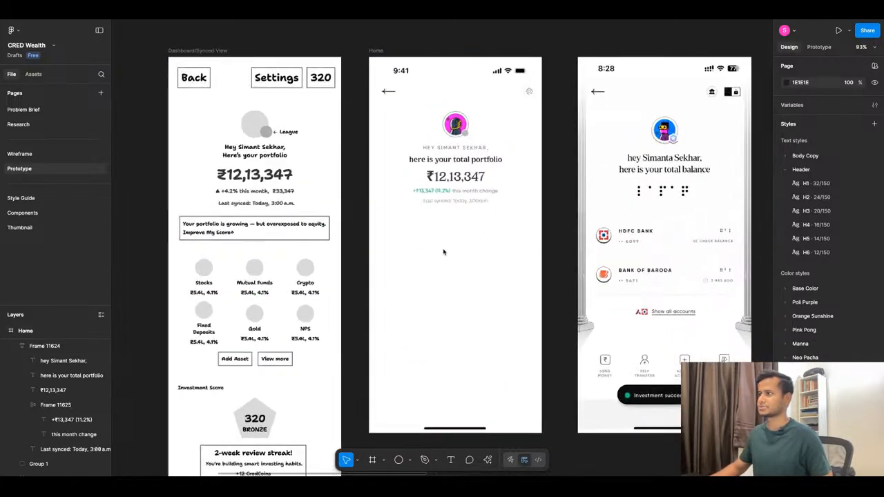
pyautogui.scroll(-12, 444, 252)
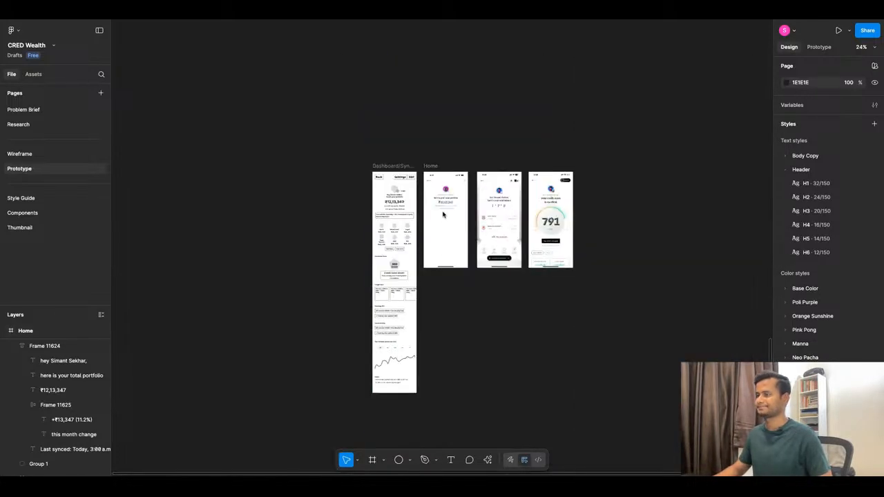
# Examine the Components page and the CRED neoPOP UI kit file for components to reuse on the dashboard.
pyautogui.click(42, 213)
pyautogui.scroll(-15, 439, 179)
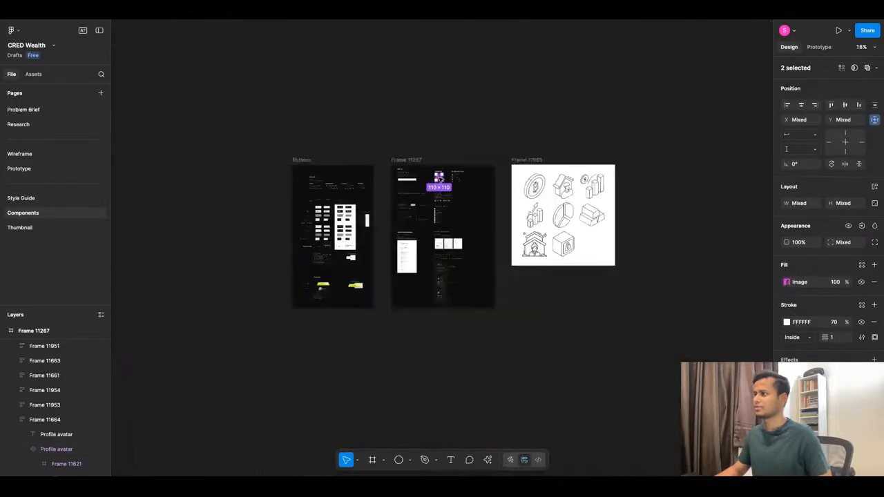
pyautogui.scroll(5, 321, 248)
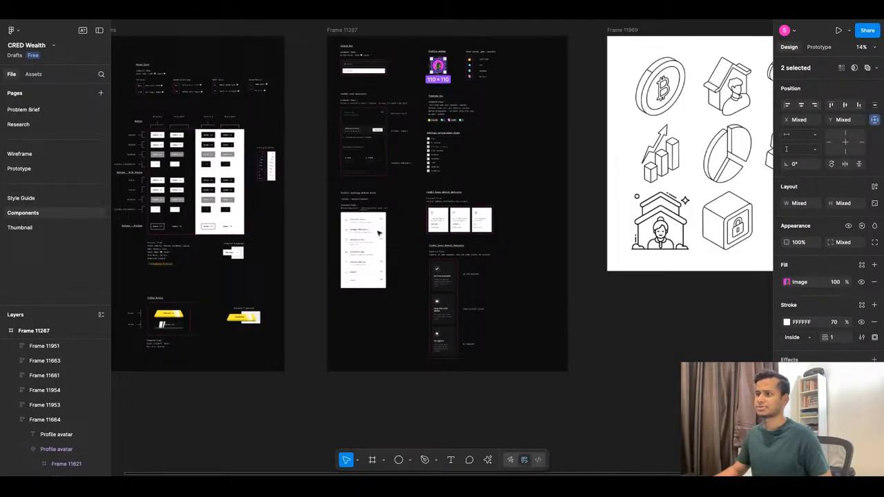
pyautogui.scroll(5, 442, 258)
pyautogui.scroll(-6, 442, 260)
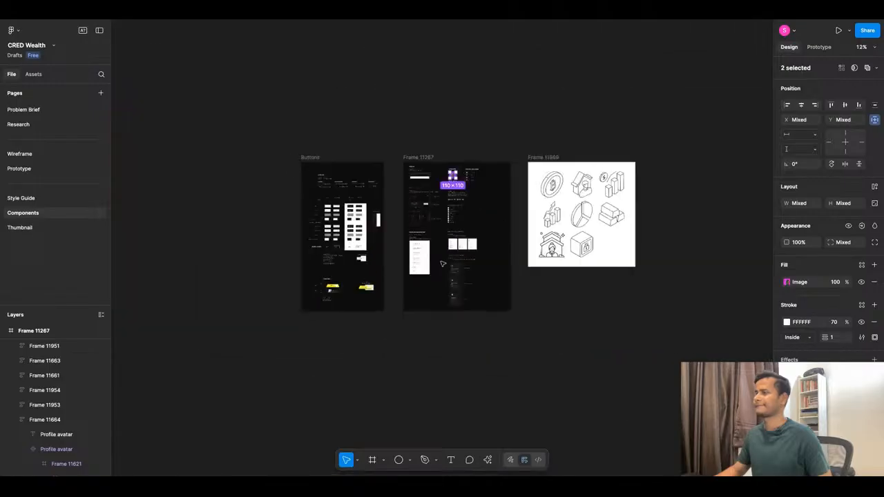
pyautogui.scroll(-3, 442, 263)
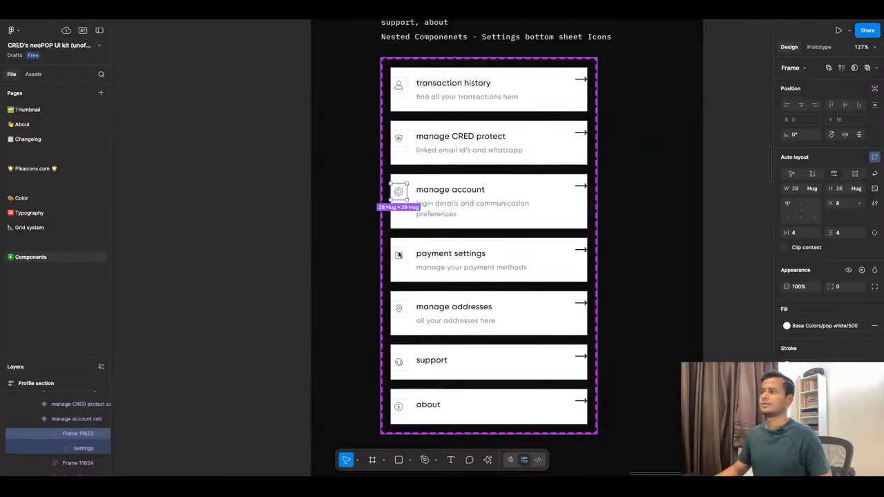
pyautogui.scroll(-8, 508, 259)
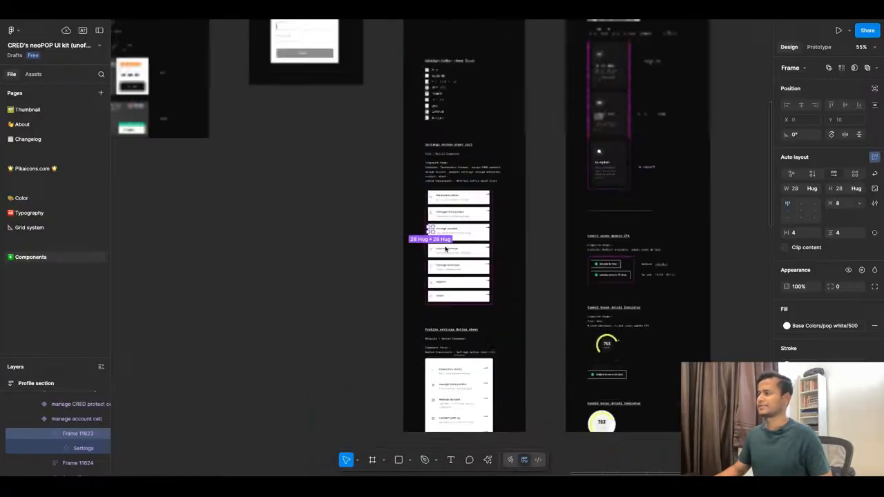
pyautogui.scroll(5, 252, 201)
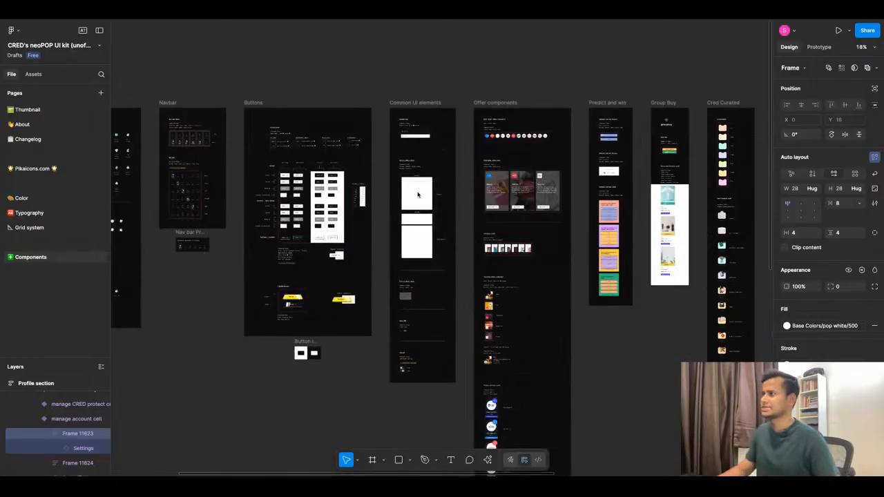
pyautogui.scroll(-3, 524, 212)
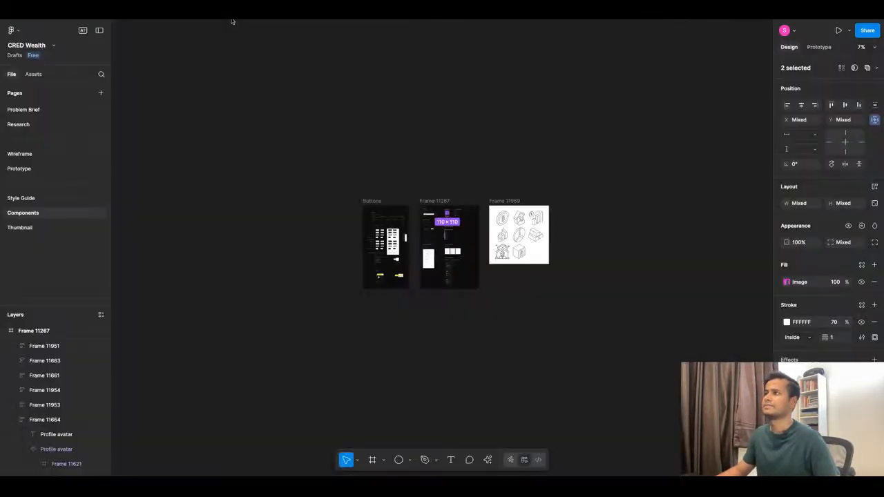
pyautogui.scroll(-5, 436, 296)
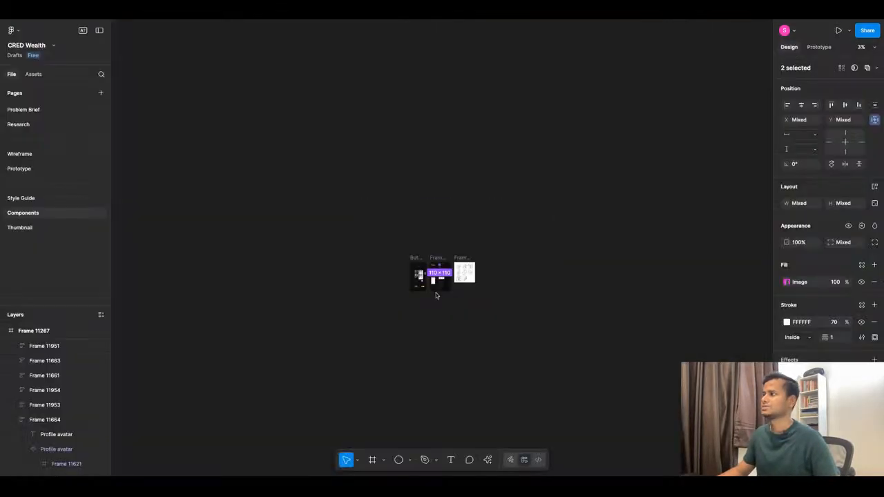
# Look over the wireframes and reference screenshots on the Wireframe page.
pyautogui.click(40, 154)
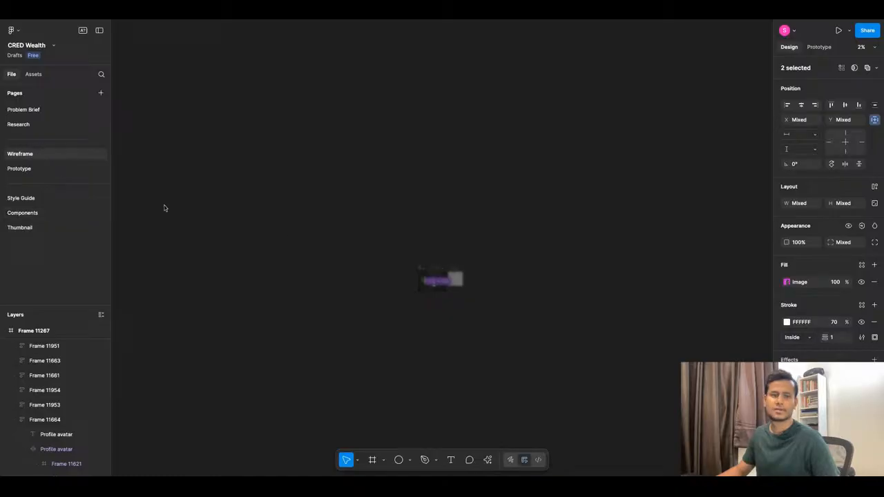
pyautogui.scroll(-5, 432, 254)
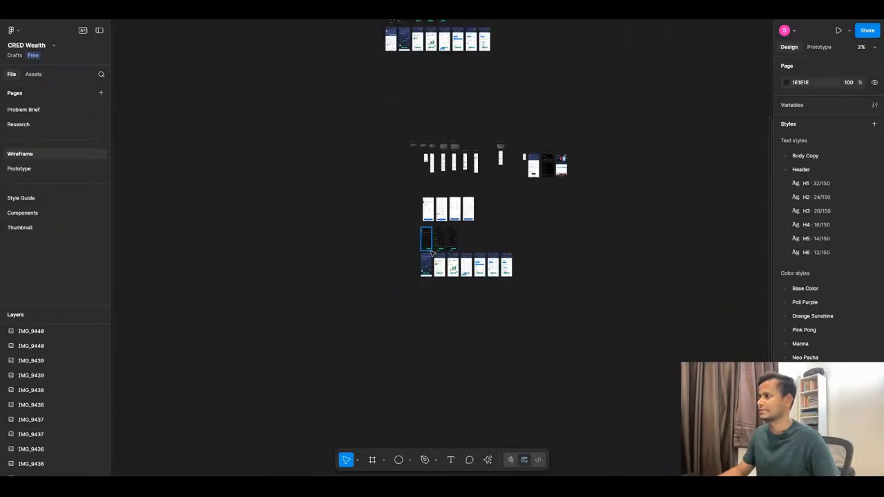
pyautogui.scroll(3, 428, 255)
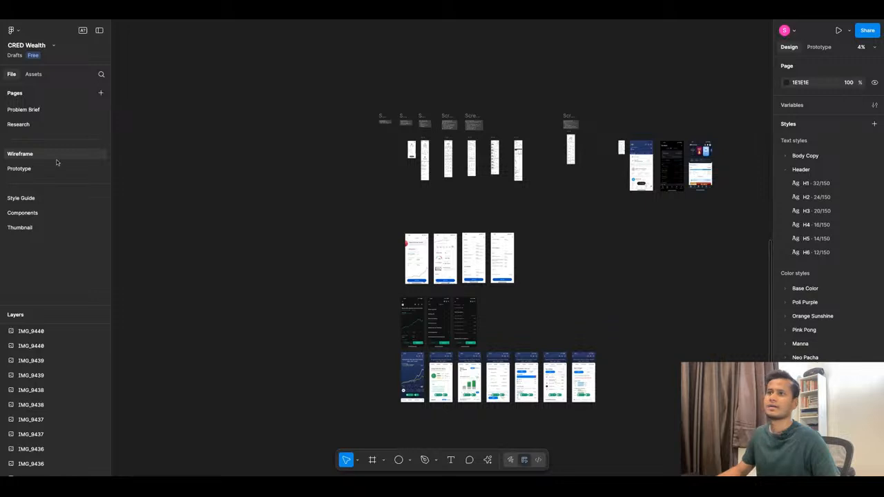
# On the Prototype page, copy the 5:34 quick summary screenshot from the reference collection to X 2615, Y 79, beside the dashboard screens.
pyautogui.click(37, 173)
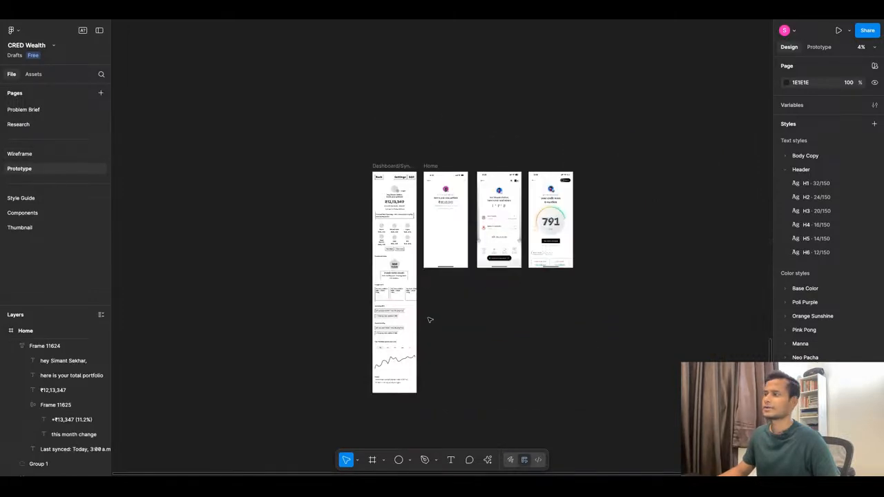
pyautogui.scroll(-5, 432, 321)
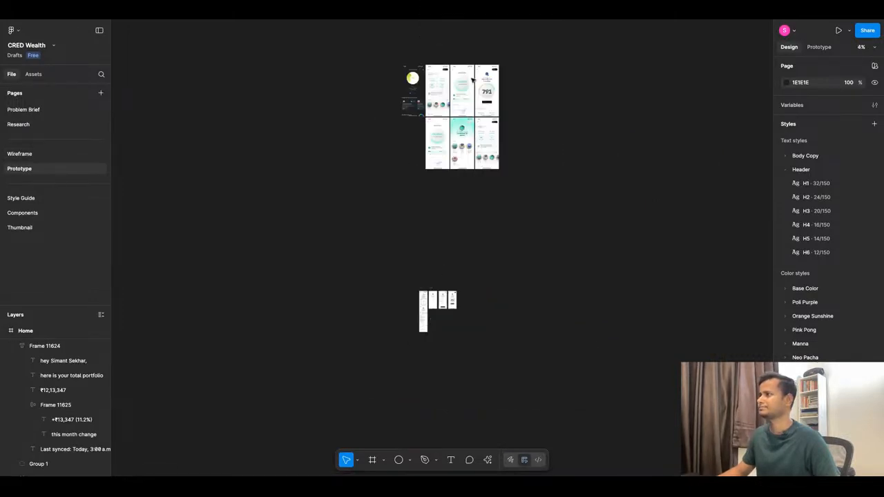
pyautogui.scroll(10, 463, 101)
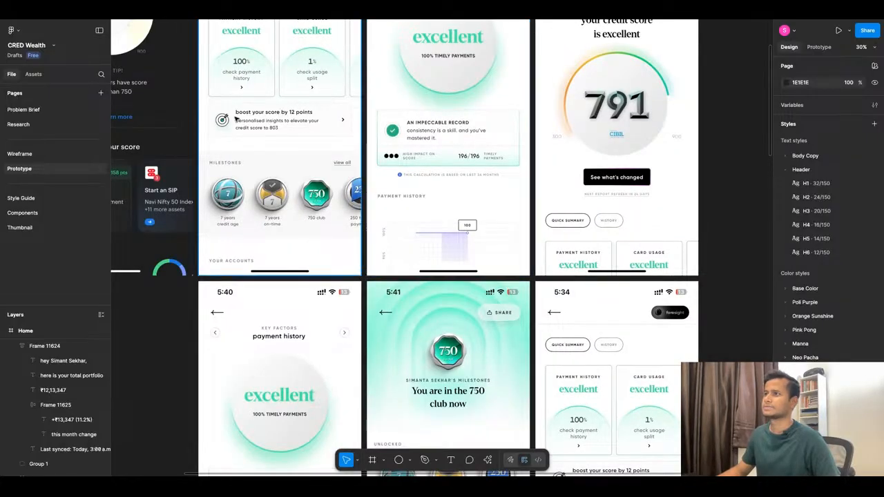
pyautogui.scroll(-6, 290, 110)
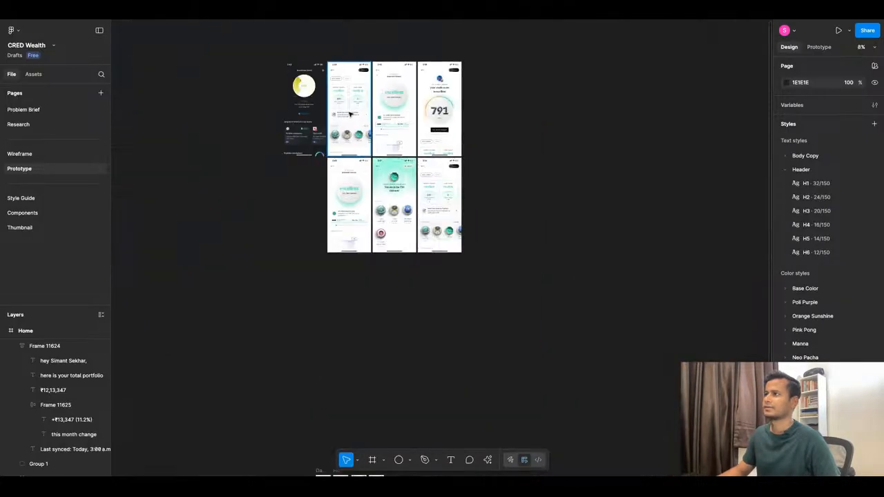
pyautogui.click(349, 104)
pyautogui.moveTo(349, 104); pyautogui.dragTo(411, 287)
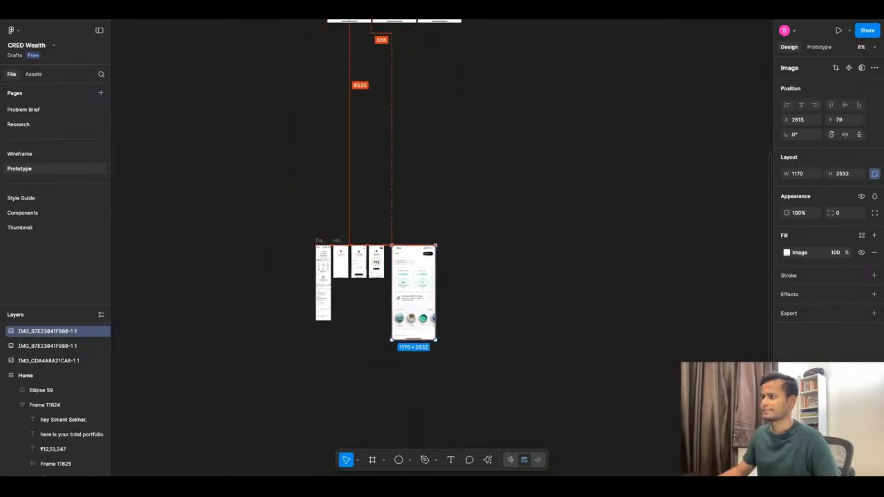
# Scale the copied quick summary screenshot to 404 × 874 and place it next to the credit score screen at X 2469.
pyautogui.scroll(5, 434, 259)
pyautogui.scroll(-4, 434, 260)
pyautogui.scroll(5, 410, 307)
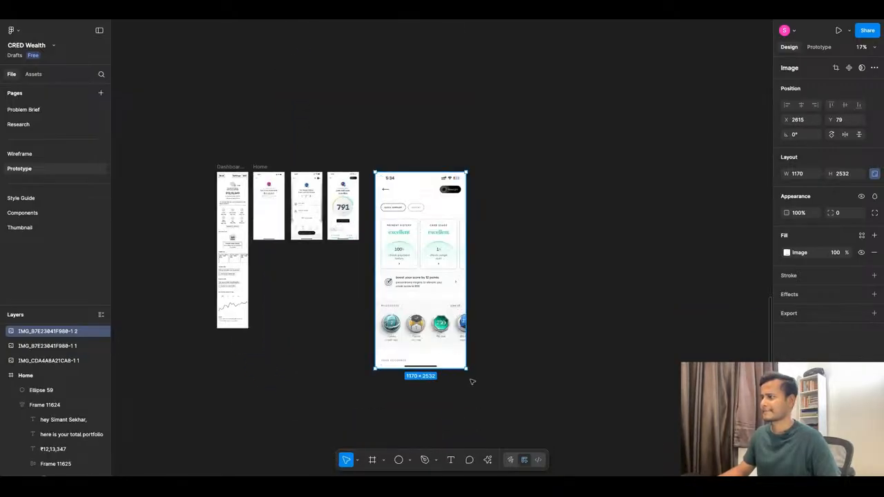
pyautogui.moveTo(464, 368); pyautogui.dragTo(407, 240)
pyautogui.scroll(5, 291, 218)
pyautogui.moveTo(683, 199); pyautogui.dragTo(639, 201)
pyautogui.scroll(-1, 640, 201)
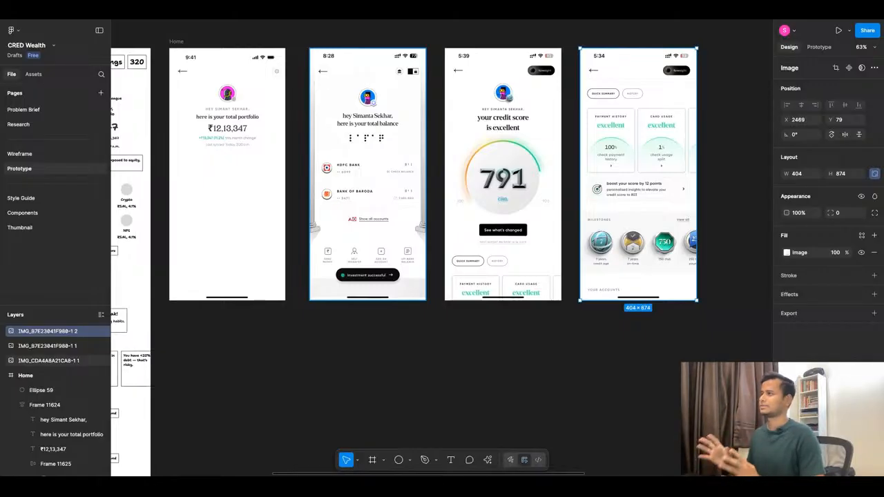
# Copy the "Your portfolio is growing — but overexposed to equity. Improve My Score→" text from the wireframe into the Home frame beneath the last-synced line.
pyautogui.scroll(-3, 289, 183)
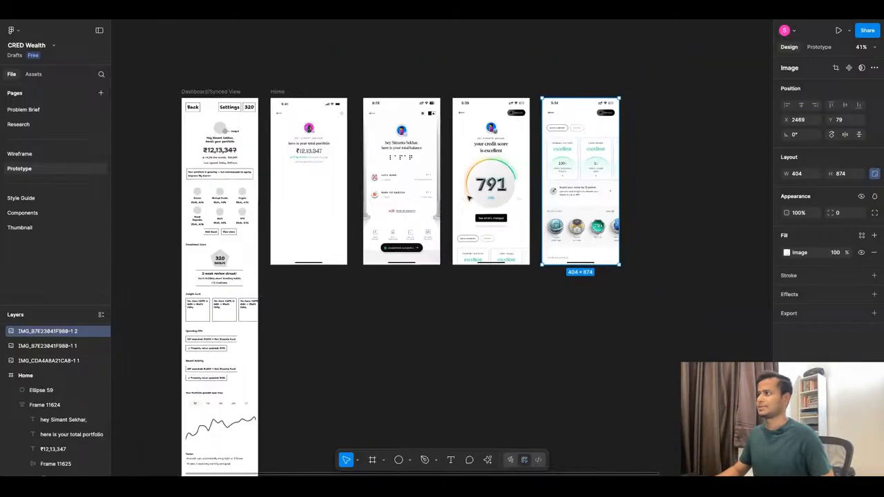
pyautogui.scroll(5, 289, 183)
pyautogui.scroll(-3, 288, 183)
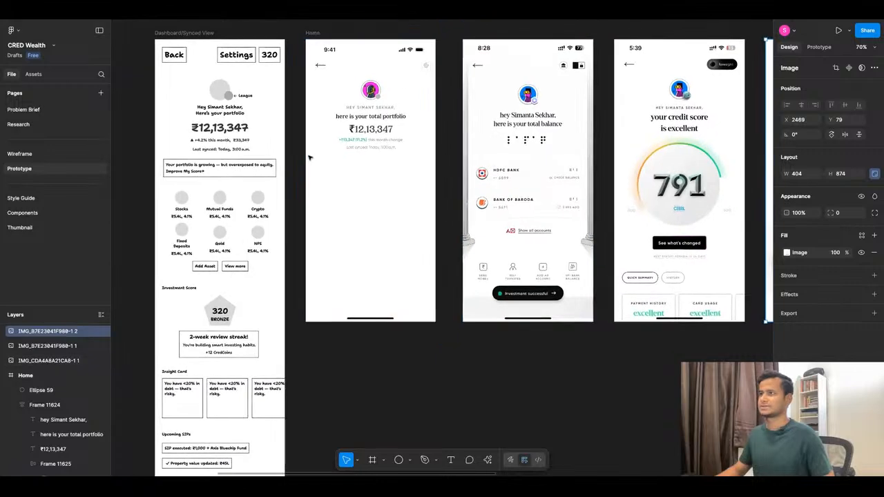
pyautogui.scroll(6, 339, 158)
pyautogui.scroll(-4, 471, 181)
pyautogui.scroll(3, 297, 180)
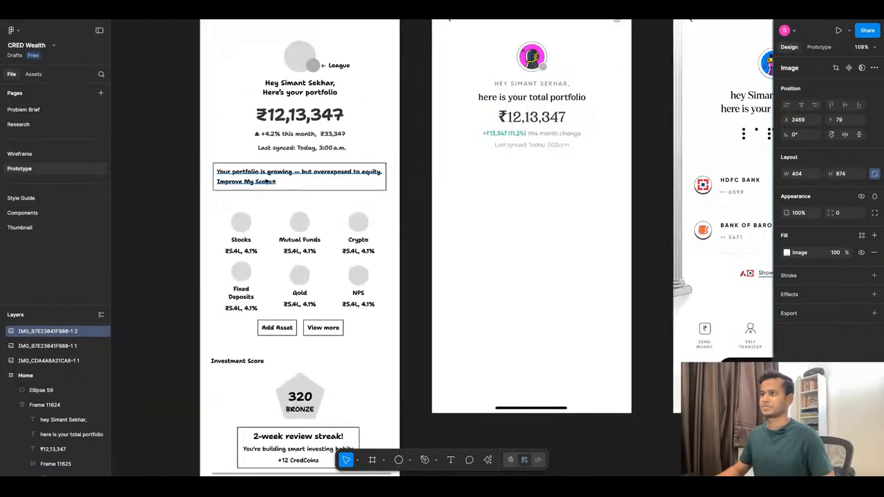
pyautogui.click(284, 181)
pyautogui.doubleClick(284, 183)
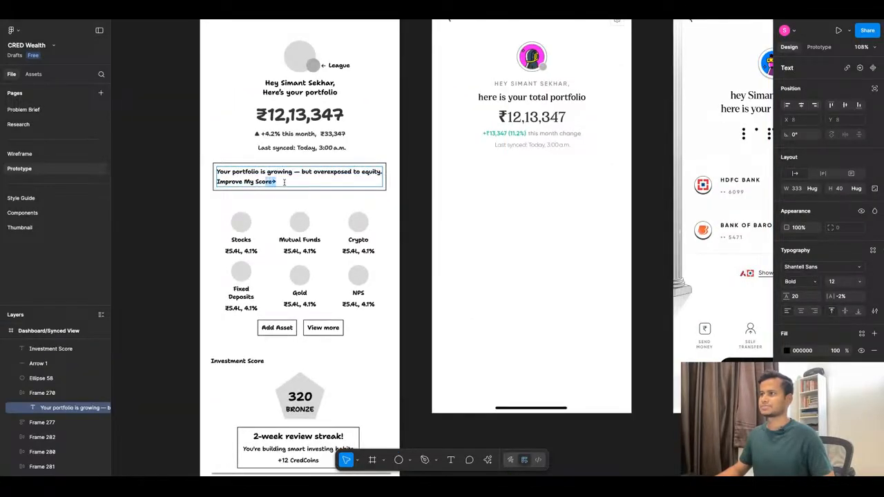
pyautogui.hotkey('ctrl', 'a')
pyautogui.hotkey('ctrl', 'c')
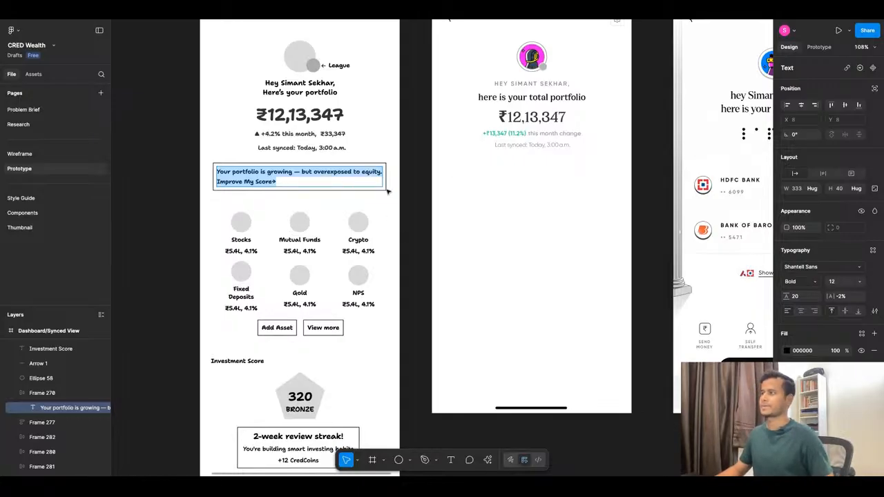
pyautogui.press('t')
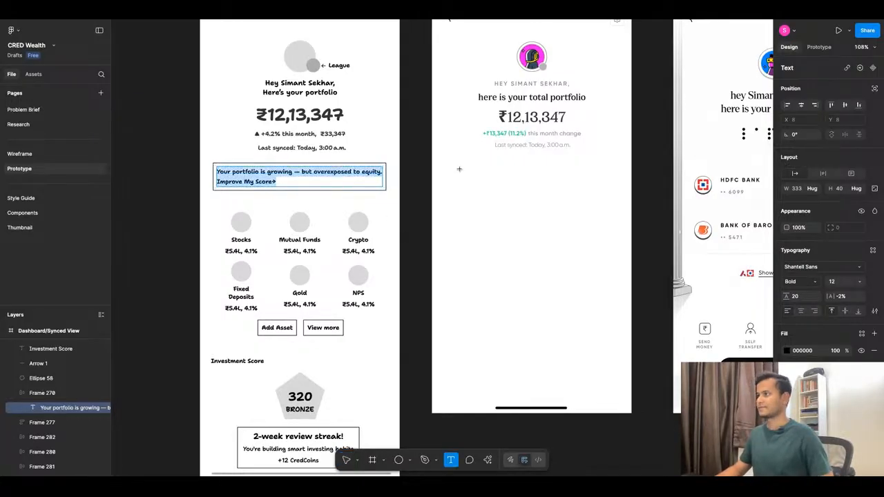
pyautogui.click(461, 188)
pyautogui.hotkey('ctrl', 'v')
pyautogui.press('Escape')
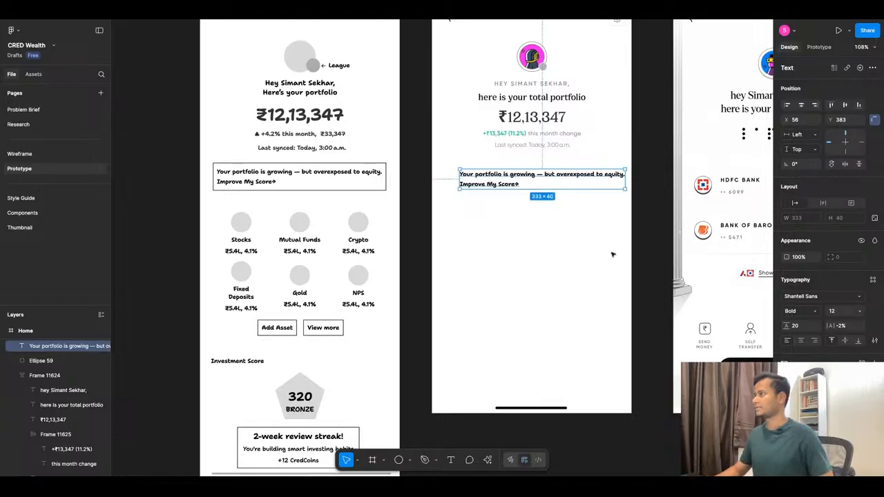
# Apply the Body Copy/Small text style to the pasted insight text and position it at X 38, Y 385.
pyautogui.click(873, 279)
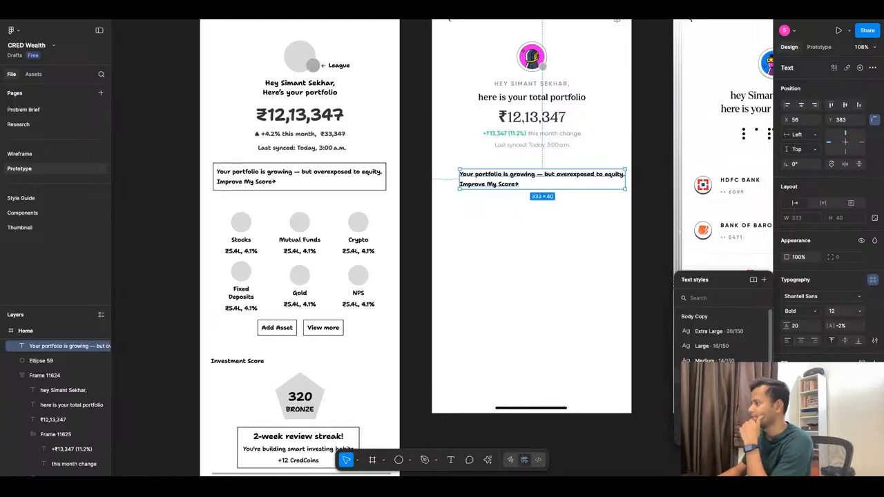
pyautogui.click(713, 360)
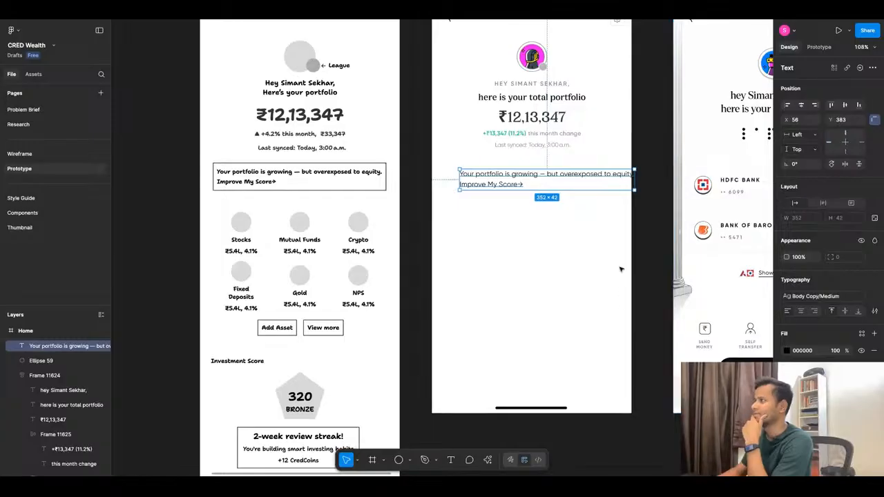
pyautogui.moveTo(509, 183)
pyautogui.mouseDown()
pyautogui.moveTo(509, 262)
pyautogui.moveTo(493, 180)
pyautogui.mouseUp()
pyautogui.click(813, 296)
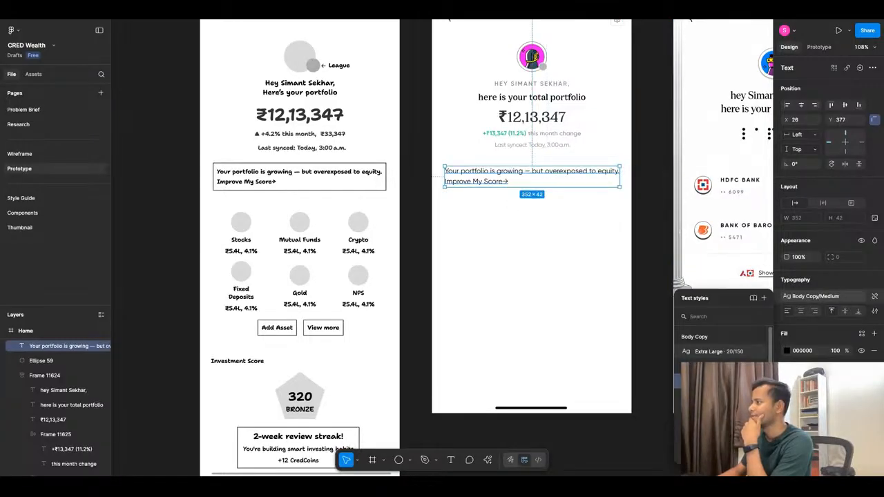
pyautogui.click(714, 396)
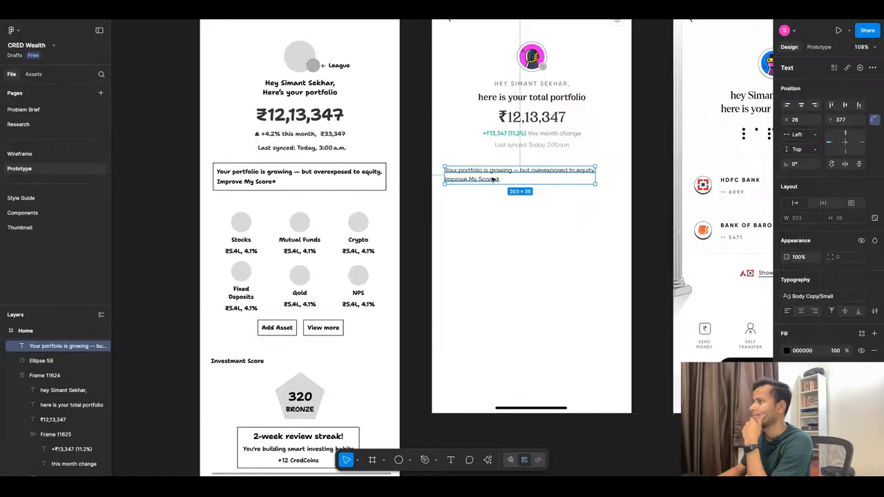
pyautogui.moveTo(491, 179); pyautogui.dragTo(489, 179)
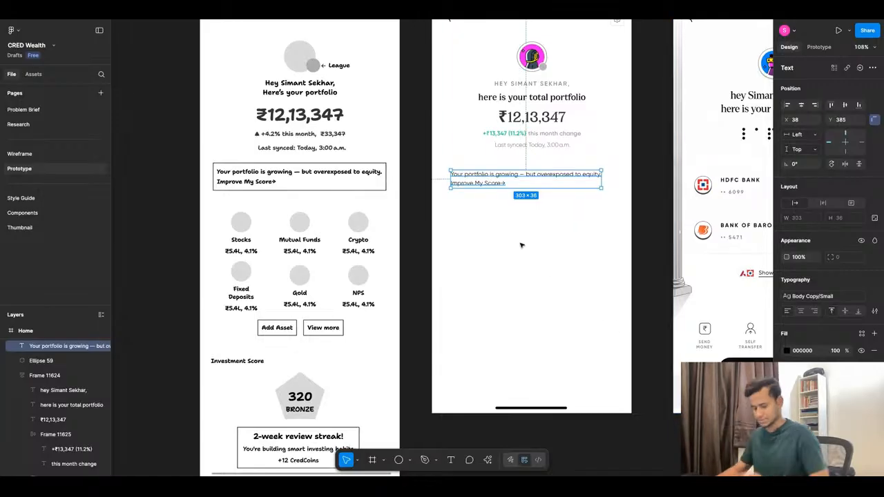
# Wrap the insight text in an auto layout frame with a white FFFFFF fill and a black stroke.
pyautogui.hotkey('shift', 'a')
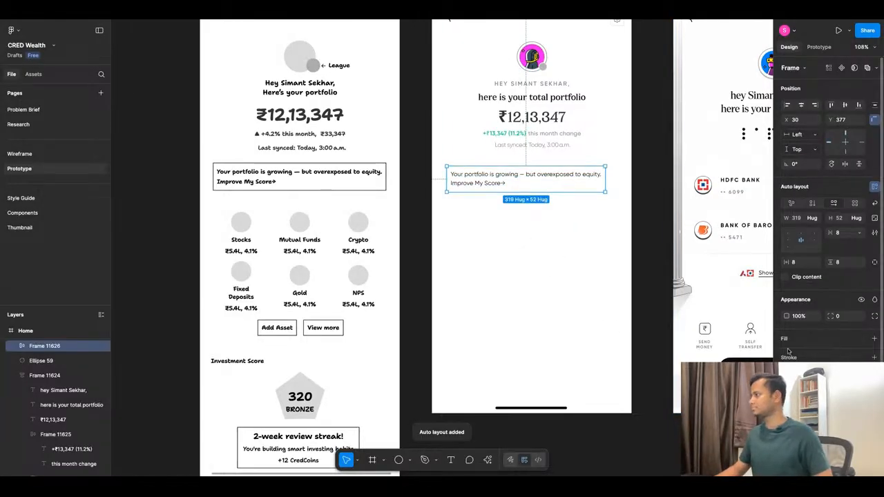
pyautogui.click(788, 355)
pyautogui.moveTo(670, 274); pyautogui.dragTo(670, 370)
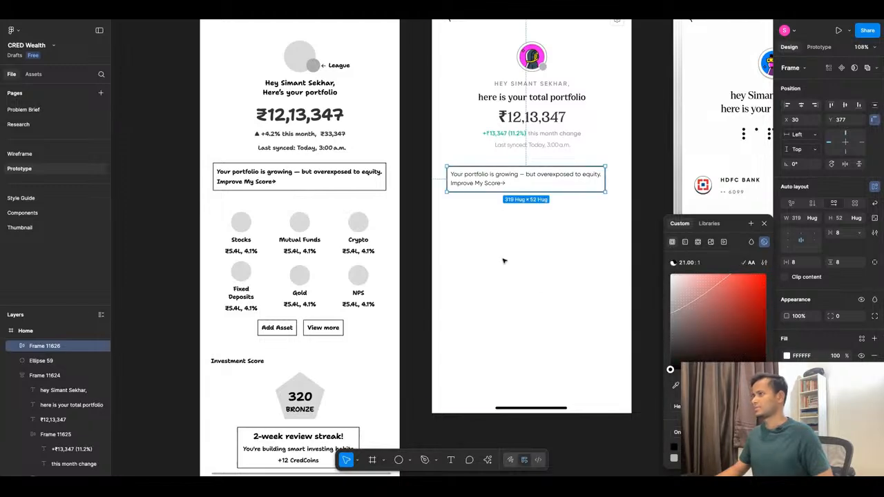
# Set the insight frame's horizontal and vertical padding to 12.
pyautogui.scroll(-5, 438, 233)
pyautogui.scroll(5, 438, 232)
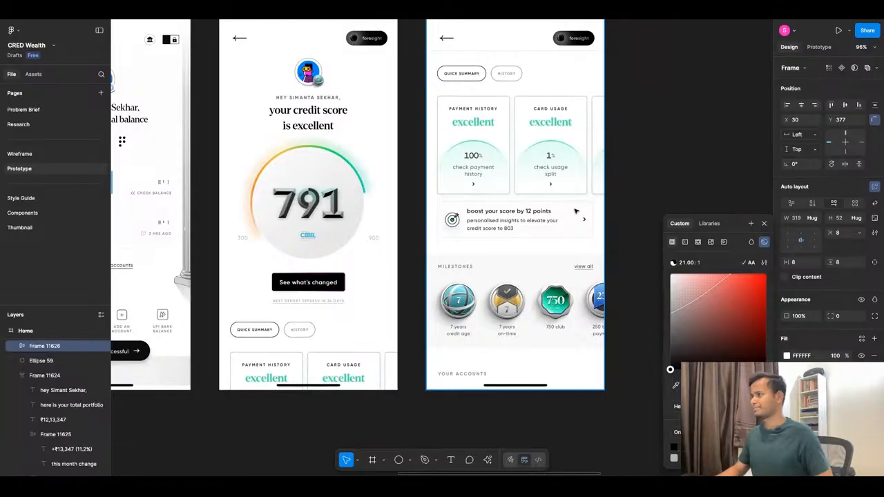
pyautogui.scroll(-5, 582, 214)
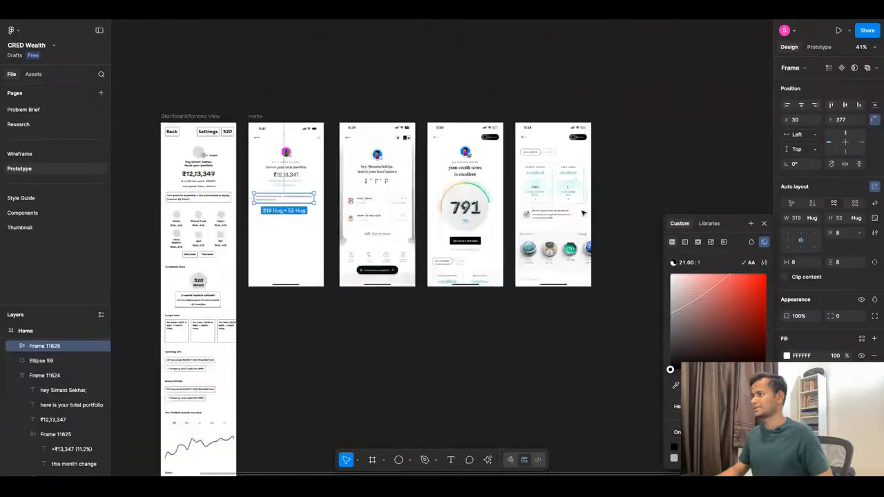
pyautogui.scroll(5, 373, 196)
pyautogui.scroll(5, 373, 197)
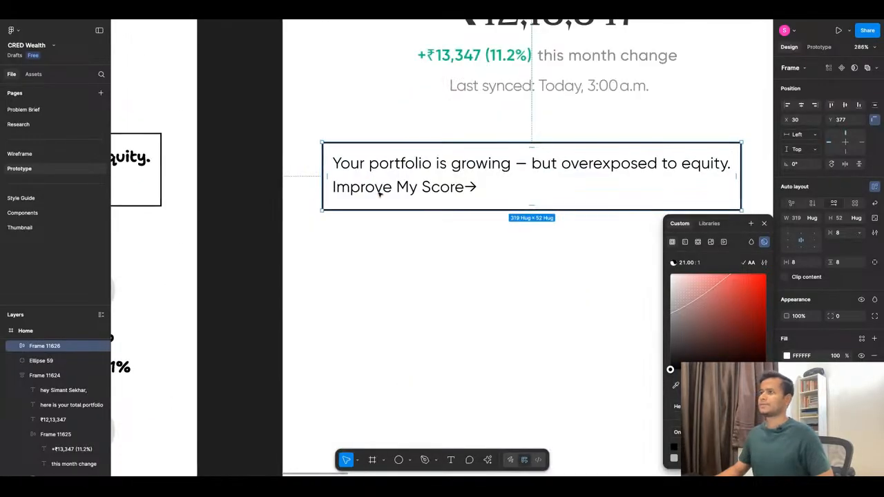
pyautogui.click(840, 266)
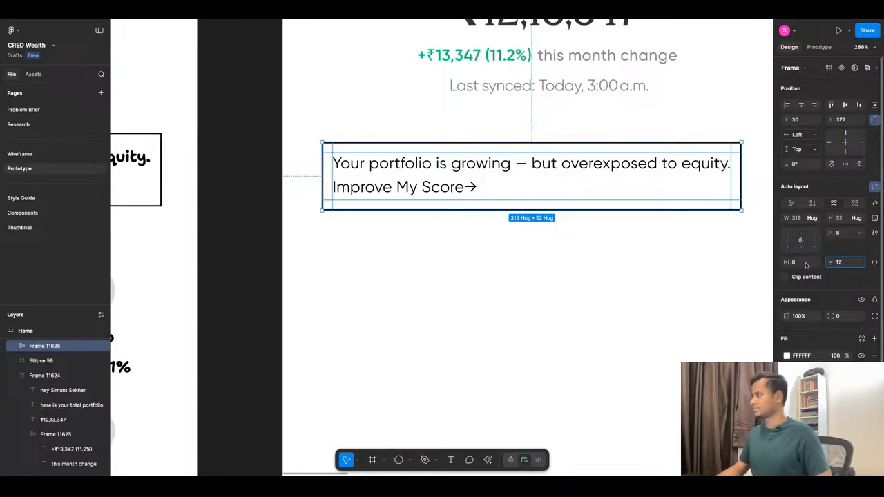
pyautogui.click(609, 294)
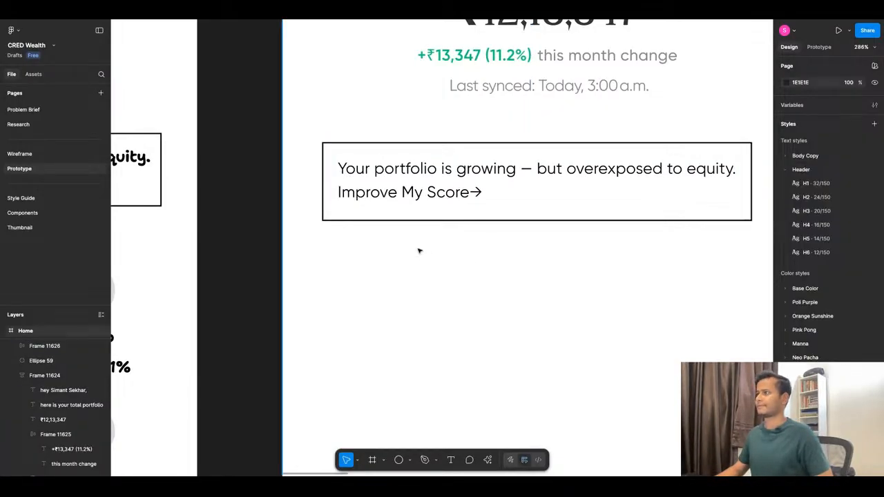
# Delete the "Improve My Score→" line from the text in the insight frame, keeping only the portfolio sentence.
pyautogui.scroll(-5, 474, 251)
pyautogui.click(523, 217)
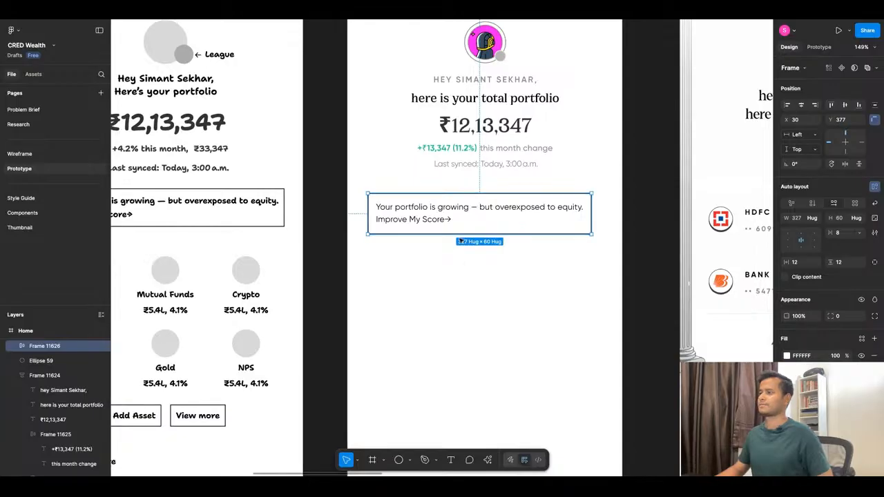
pyautogui.doubleClick(442, 221)
pyautogui.doubleClick(442, 222)
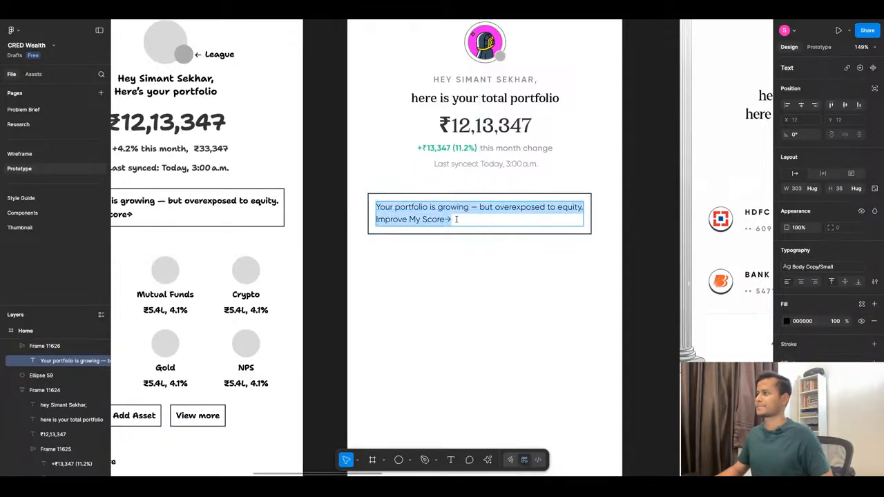
pyautogui.click(457, 220)
pyautogui.hotkey('shift', 'Left')
pyautogui.hotkey('shift', 'Left')
pyautogui.hotkey('shift', 'Left')
pyautogui.hotkey('shift', 'Left')
pyautogui.hotkey('shift', 'Left')
pyautogui.hotkey('shift', 'Left')
pyautogui.hotkey('shift', 'Left')
pyautogui.hotkey('shift', 'Left')
pyautogui.hotkey('shift', 'Left')
pyautogui.hotkey('shift', 'Left')
pyautogui.hotkey('shift', 'Left')
pyautogui.hotkey('shift', 'Left')
pyautogui.hotkey('shift', 'Left')
pyautogui.hotkey('shift', 'Left')
pyautogui.hotkey('shift', 'Left')
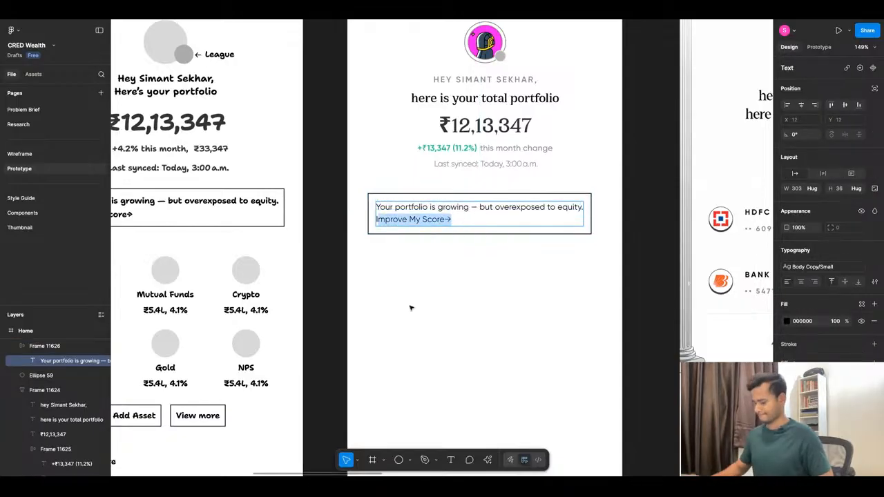
pyautogui.press('BackSpace')
pyautogui.press('BackSpace')
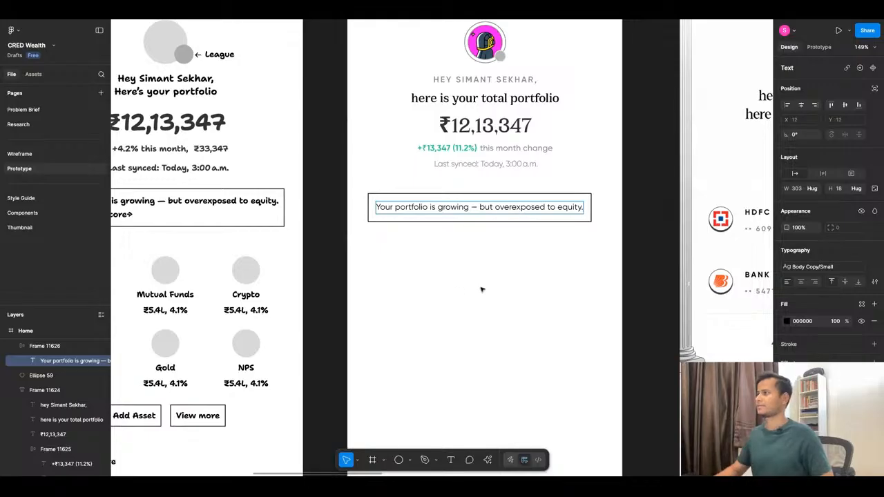
pyautogui.press('Escape')
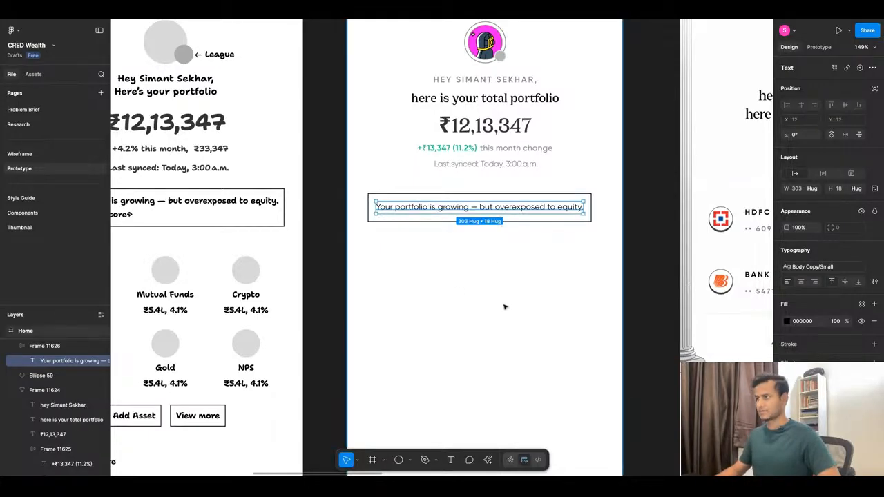
# Duplicate the sentence inside the insight frame and switch the frame's auto layout to vertical to stack both lines.
pyautogui.hotkey('ctrl', 'd')
pyautogui.press('Escape')
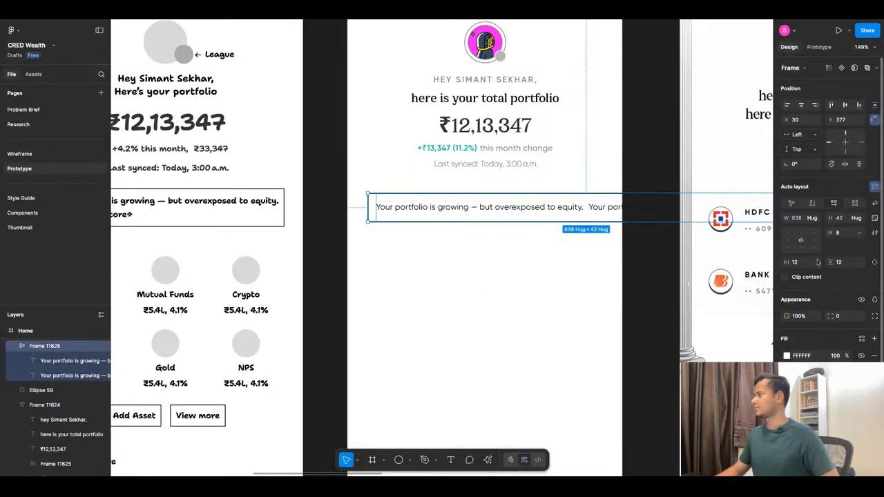
pyautogui.click(812, 205)
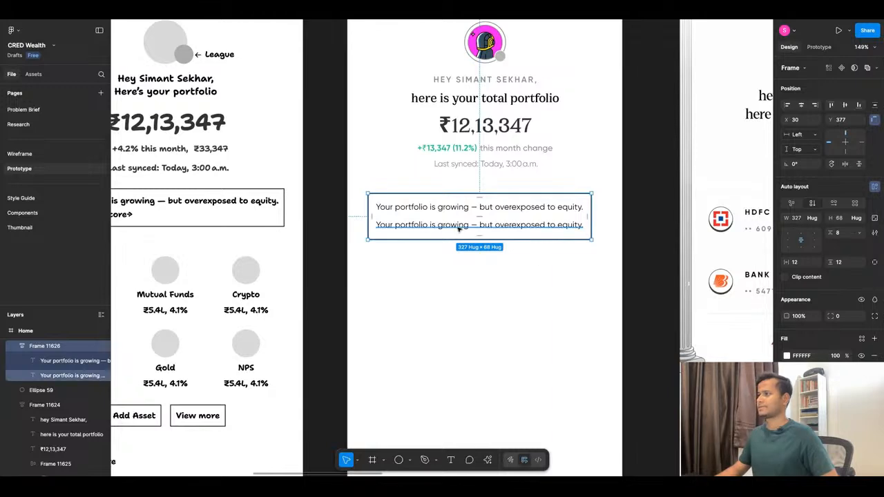
# Examine the "boost your score by 12 points" card in the reference screens as a model for the insight card.
pyautogui.doubleClick(479, 224)
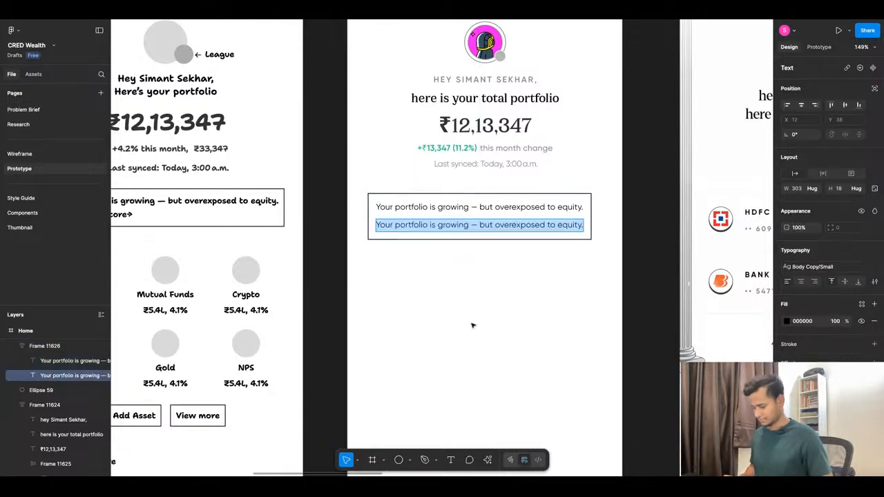
pyautogui.press('Escape')
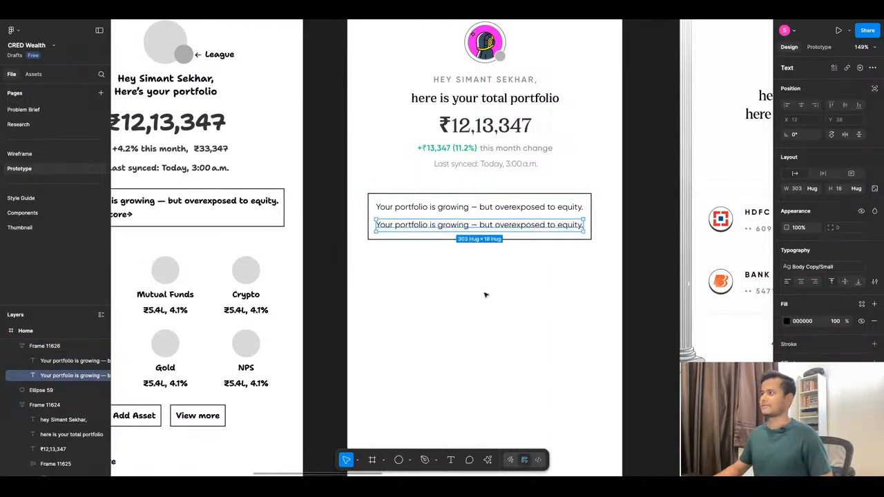
pyautogui.scroll(-10, 476, 287)
pyautogui.scroll(8, 652, 291)
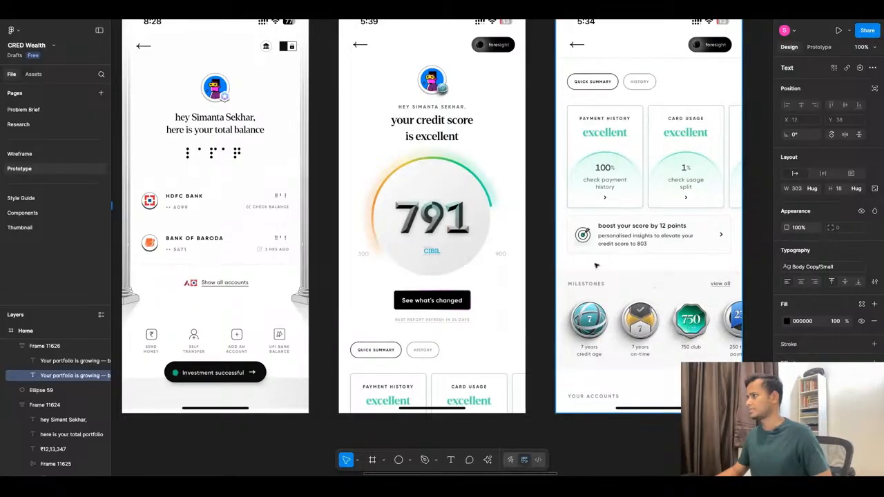
pyautogui.scroll(-2, 618, 235)
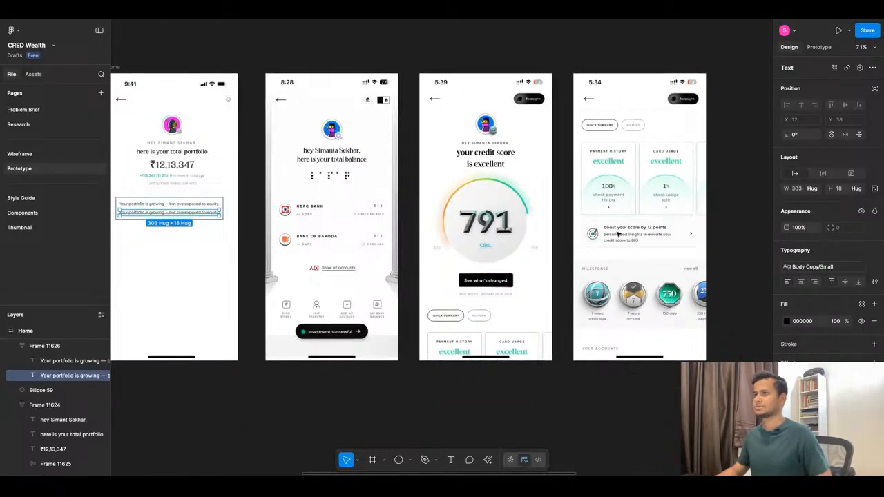
pyautogui.scroll(-1, 618, 235)
pyautogui.scroll(6, 280, 228)
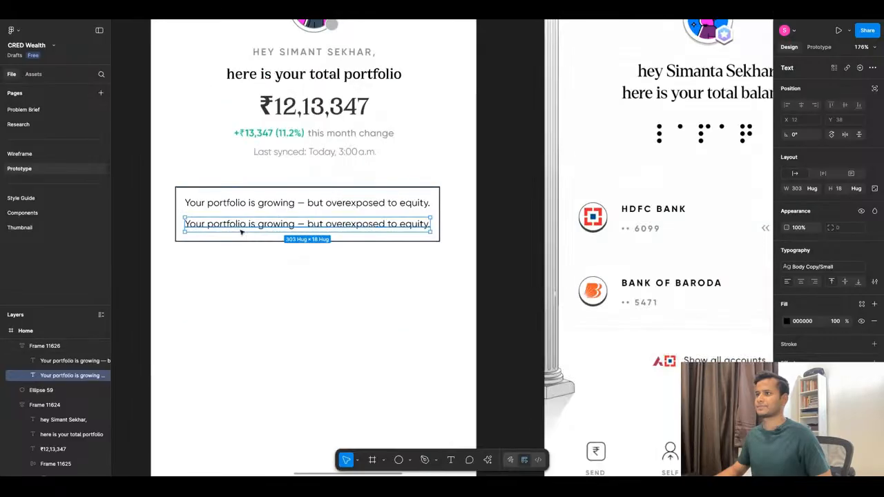
# Replace the second line in the insight frame with "Improve my portfoio".
pyautogui.doubleClick(280, 228)
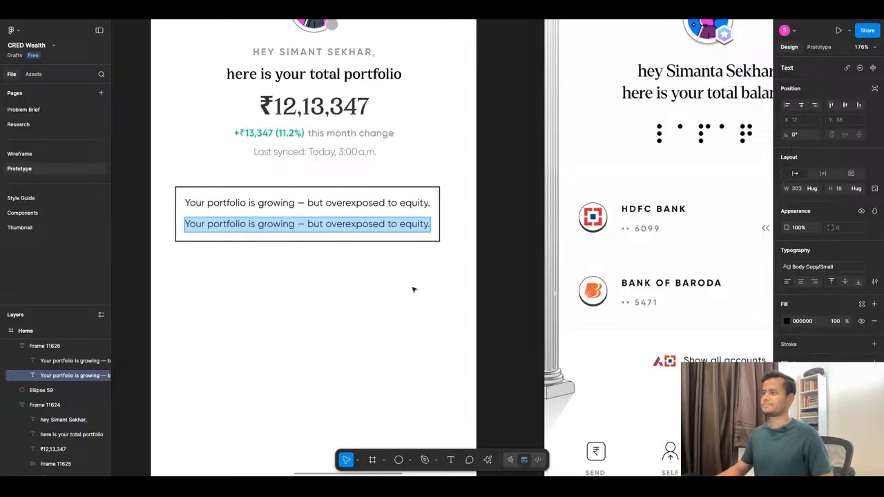
pyautogui.tripleClick(368, 225)
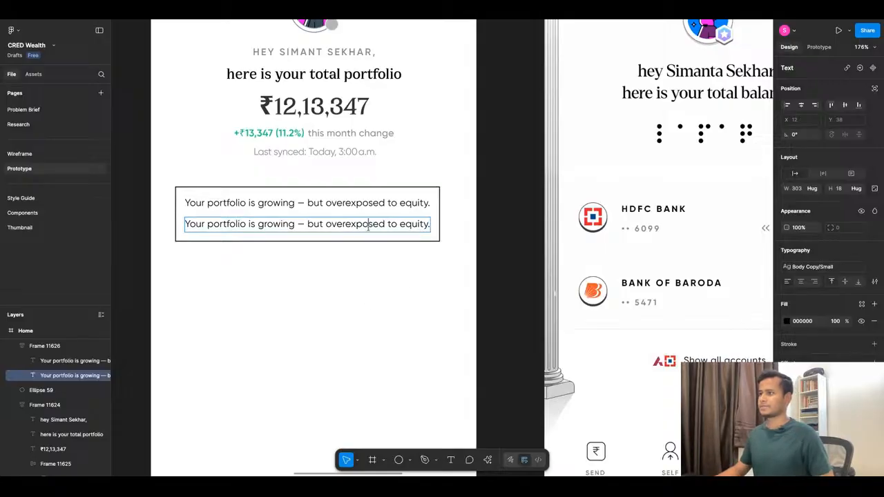
pyautogui.write('Im')
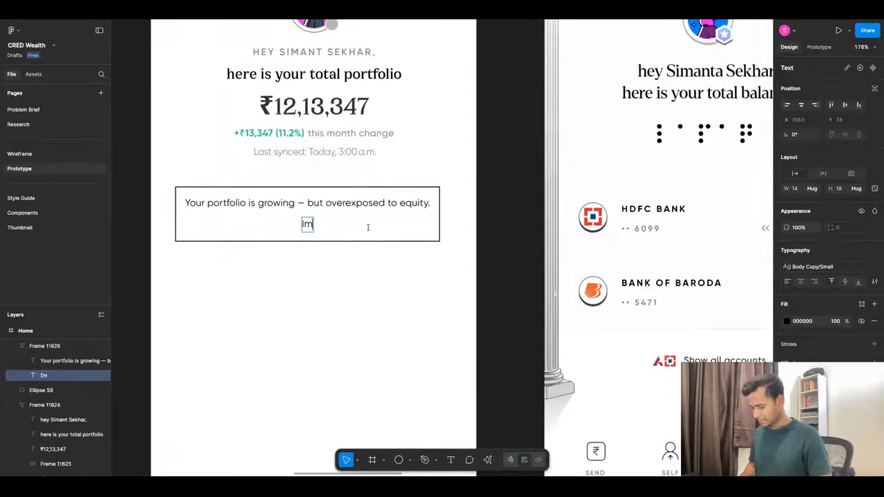
pyautogui.write('proc')
pyautogui.press('BackSpace')
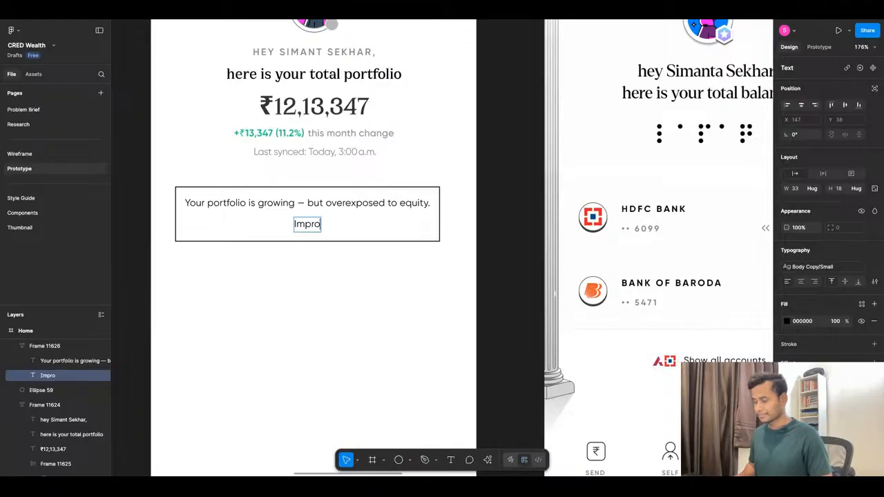
pyautogui.write('ve my ')
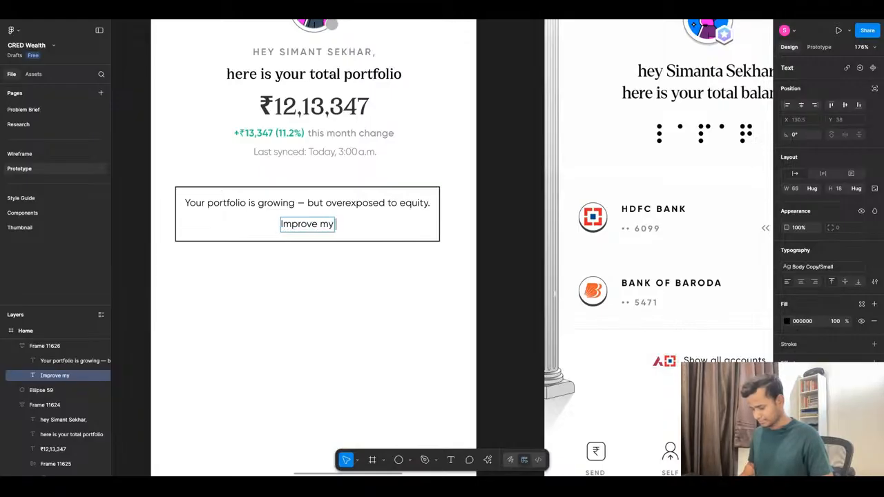
pyautogui.write('portfolio')
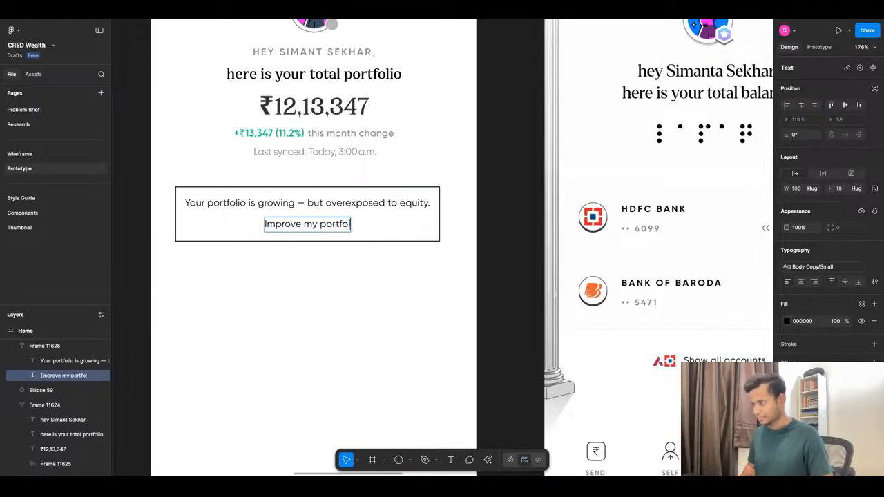
pyautogui.press('Escape')
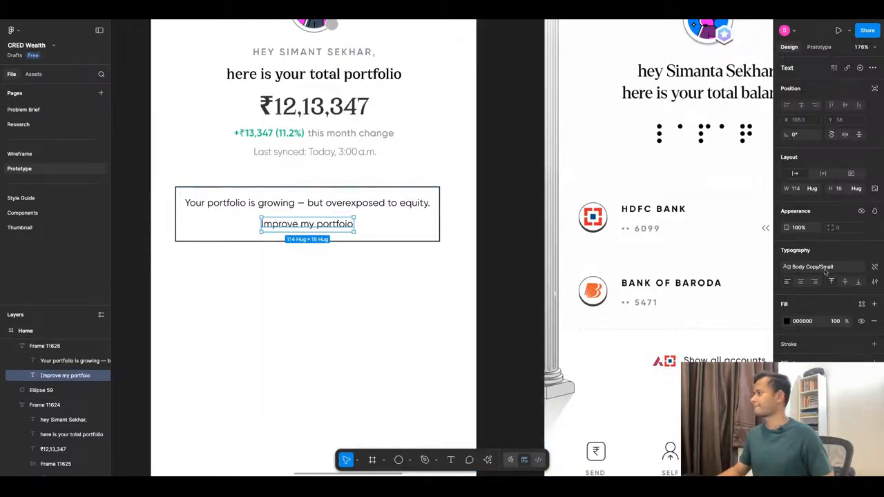
# Detach the text style from the "Improve my portfoio" line and set its font to Gilroy-SemiBold.
pyautogui.click(875, 267)
pyautogui.click(808, 266)
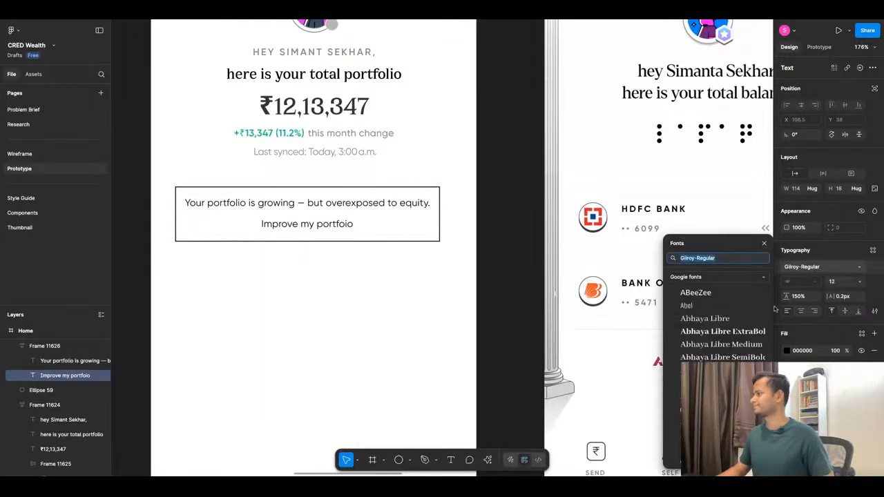
pyautogui.press('BackSpace')
pyautogui.press('BackSpace')
pyautogui.press('BackSpace')
pyautogui.press('BackSpace')
pyautogui.press('BackSpace')
pyautogui.press('BackSpace')
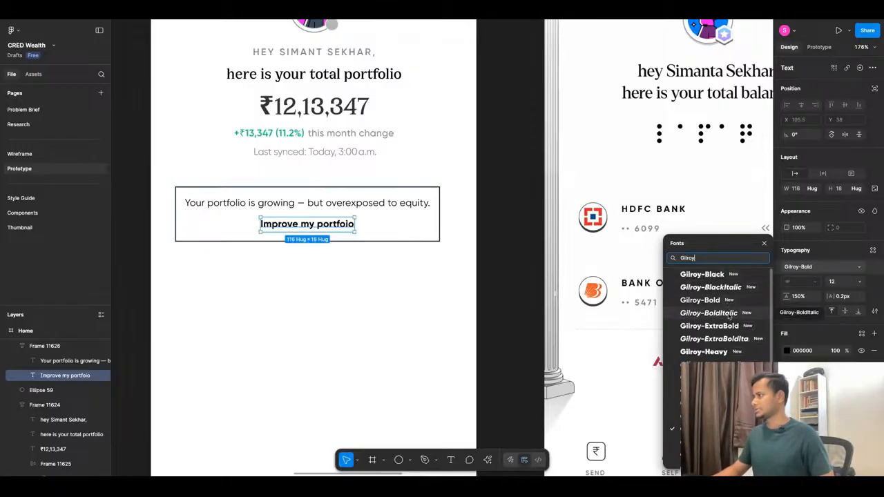
pyautogui.scroll(-1, 715, 311)
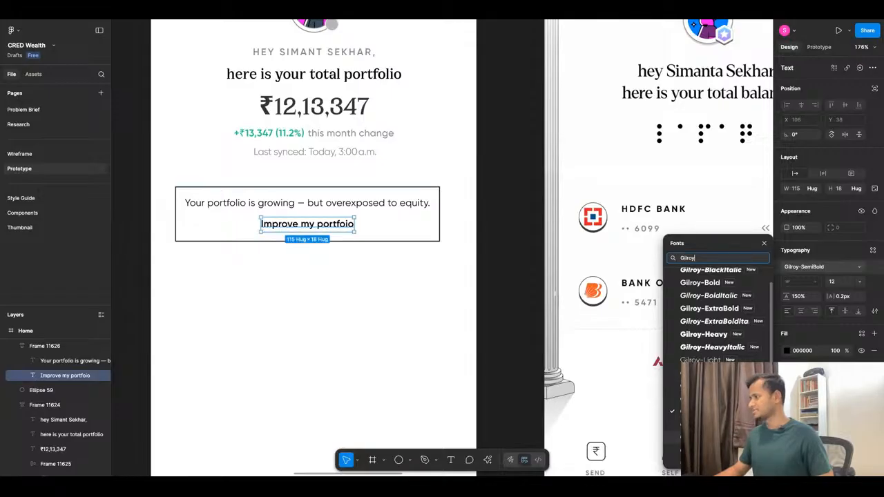
pyautogui.click(715, 437)
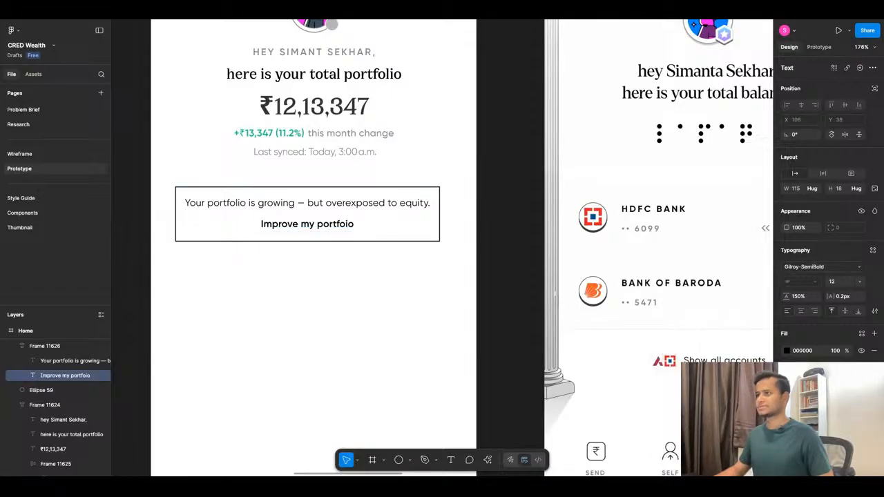
# Left-align the two lines in the insight frame and set the gap between them to 4.
pyautogui.click(380, 224)
pyautogui.click(789, 240)
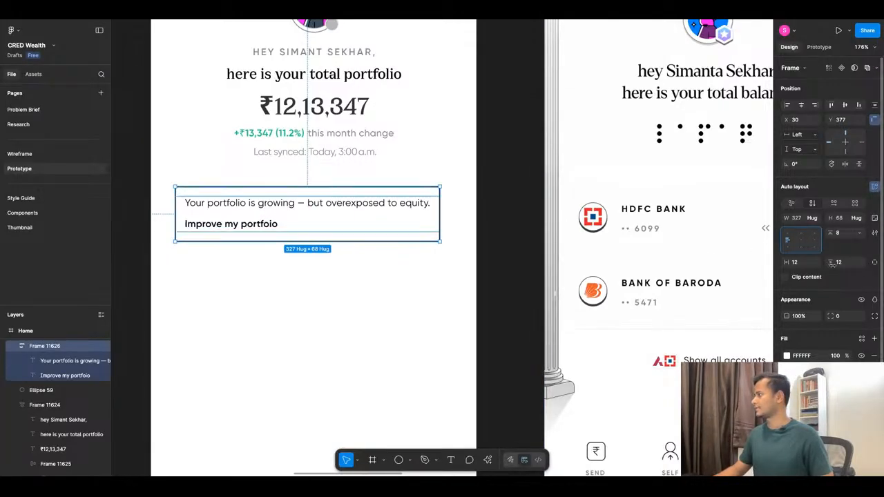
pyautogui.write('4')
pyautogui.press('Return')
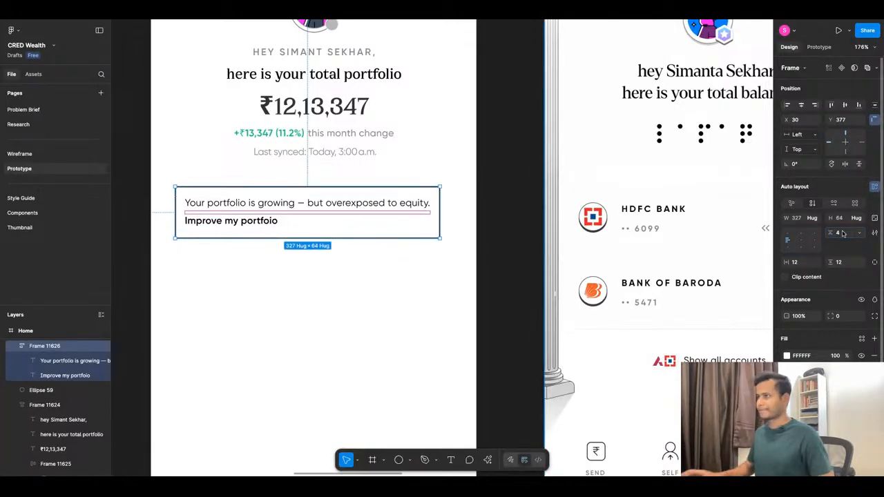
# Apply the Park Green/600 library colour to the "Improve my portfoio" line.
pyautogui.keyDown('super'); pyautogui.click(249, 220); pyautogui.keyUp('super')
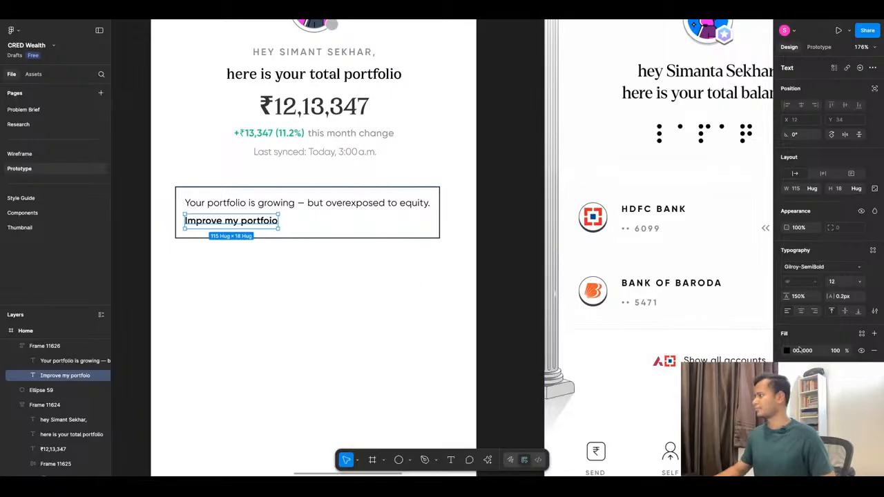
pyautogui.click(863, 335)
pyautogui.scroll(-5, 718, 400)
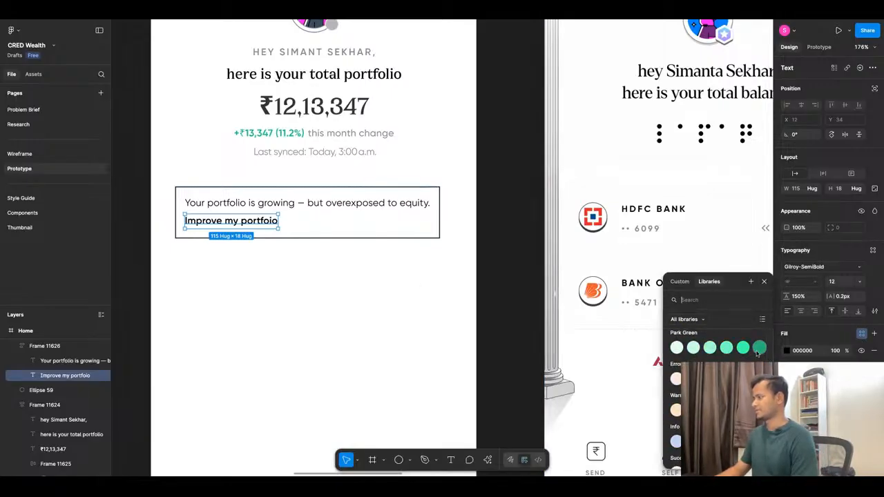
pyautogui.click(758, 348)
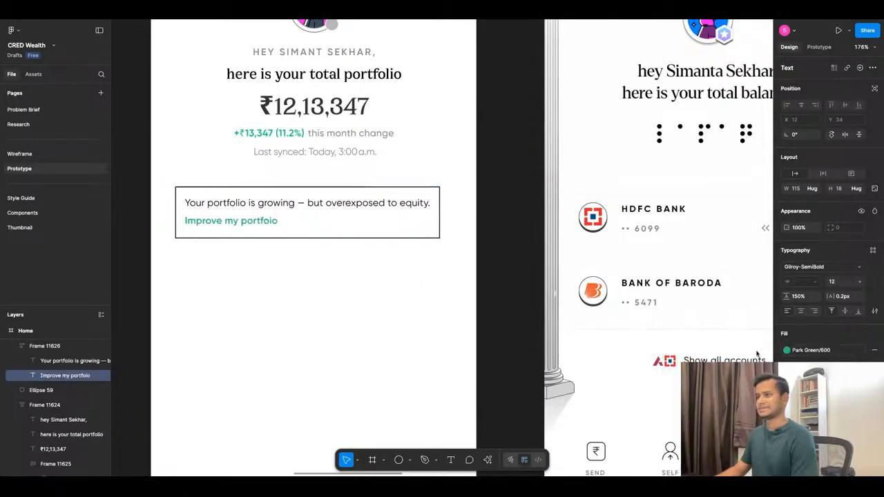
pyautogui.click(405, 313)
# Recolour the "+₹13,347 (11.2%)" text in the header with the Park Green/600 library colour.
pyautogui.scroll(-5, 434, 308)
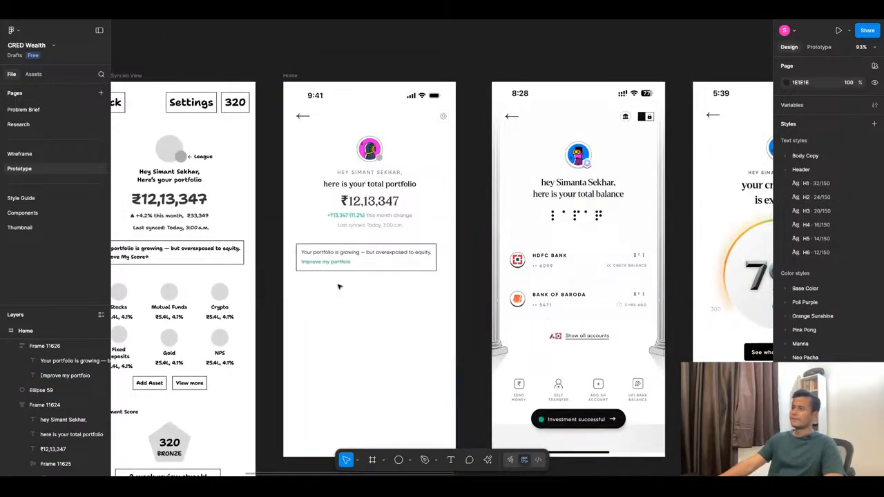
pyautogui.scroll(3, 304, 214)
pyautogui.click(373, 217)
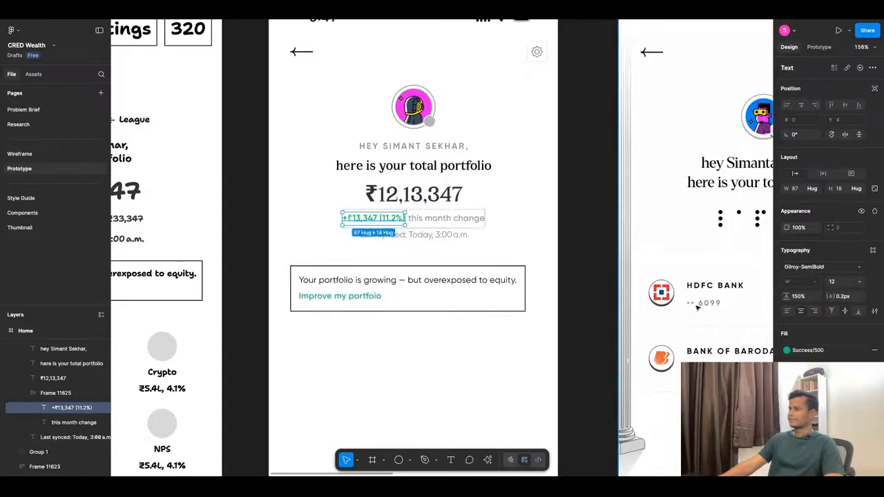
pyautogui.click(832, 358)
pyautogui.scroll(2, 714, 387)
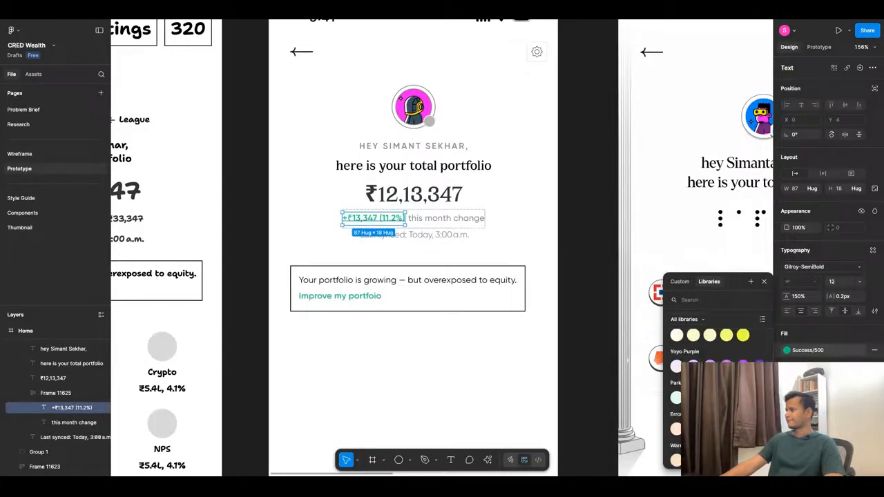
pyautogui.click(760, 398)
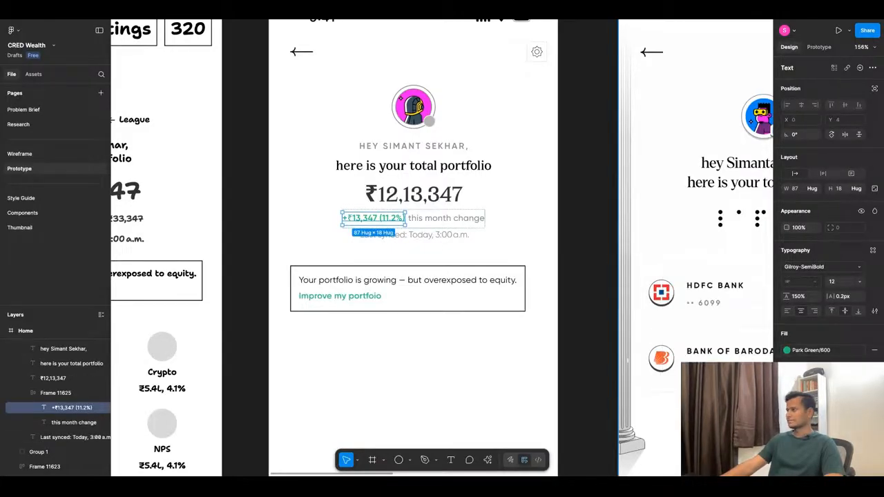
pyautogui.click(427, 360)
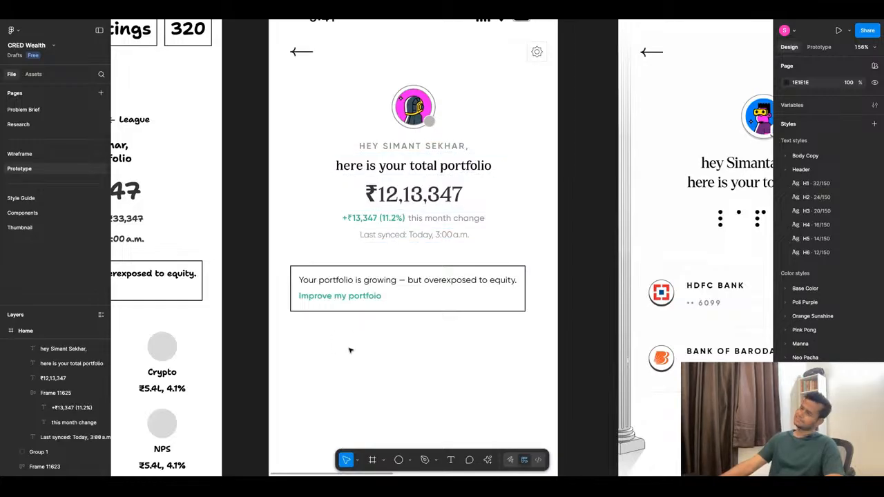
# Compare the insight frame with the reference score card and widen the frame to 347.
pyautogui.click(393, 294)
pyautogui.scroll(-10, 395, 296)
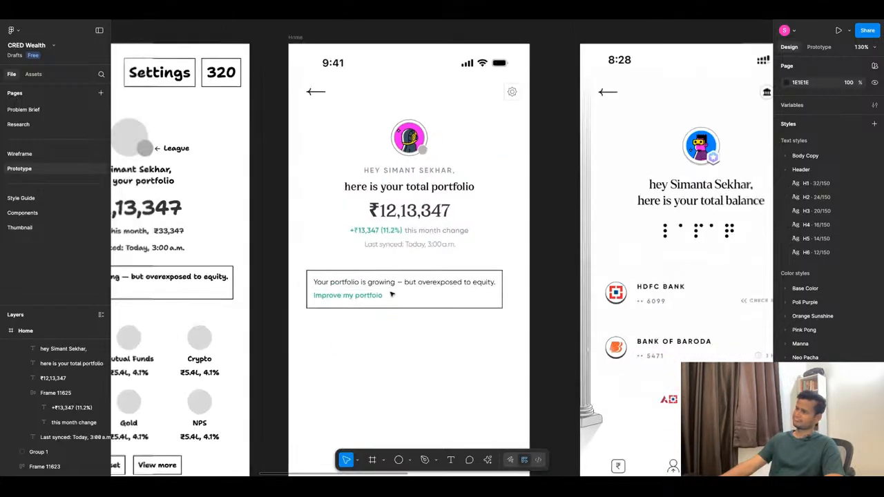
pyautogui.scroll(10, 687, 306)
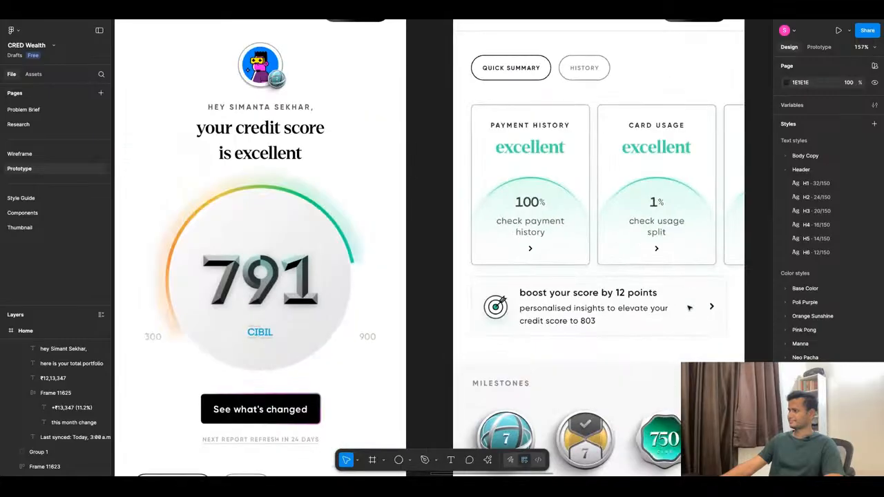
pyautogui.scroll(-6, 687, 306)
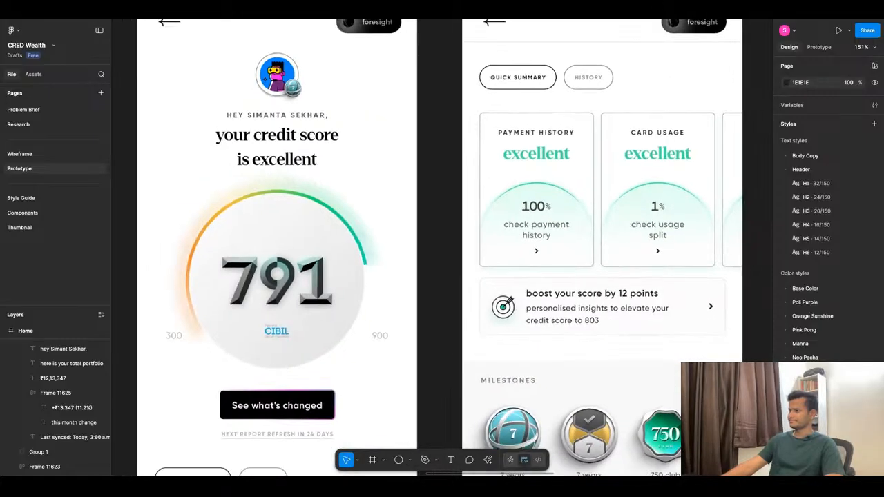
pyautogui.scroll(-2, 687, 305)
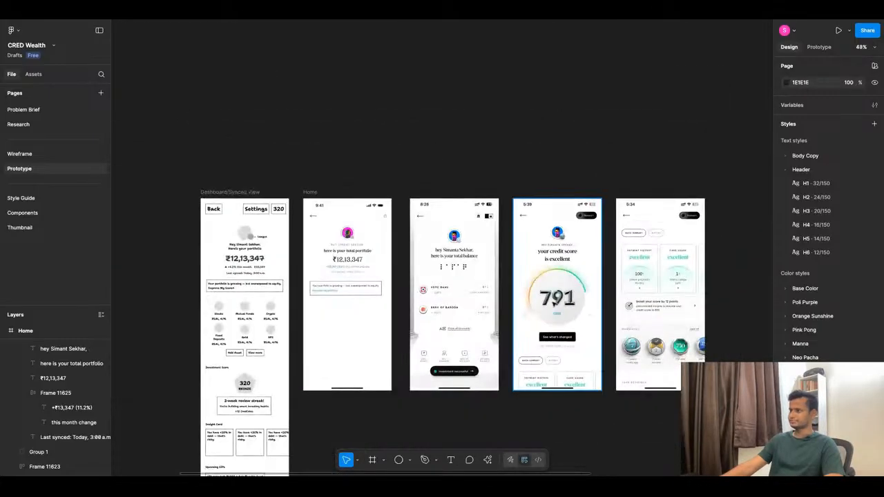
pyautogui.scroll(10, 296, 291)
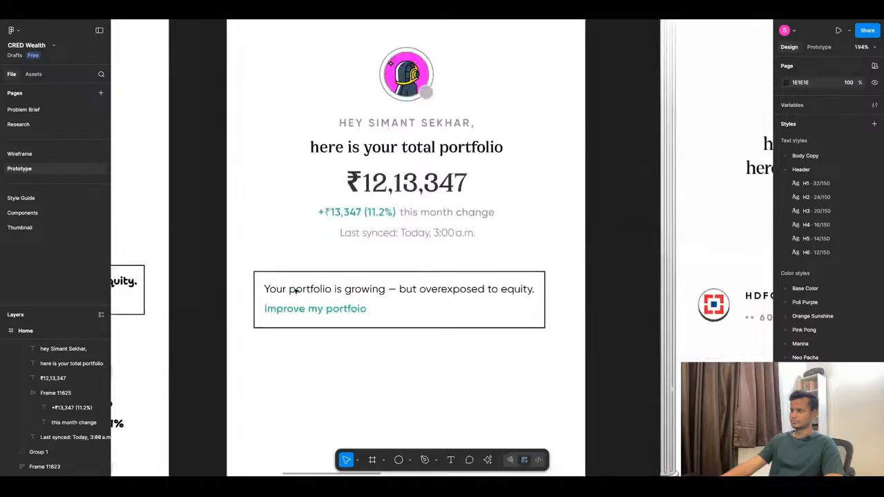
pyautogui.click(392, 290)
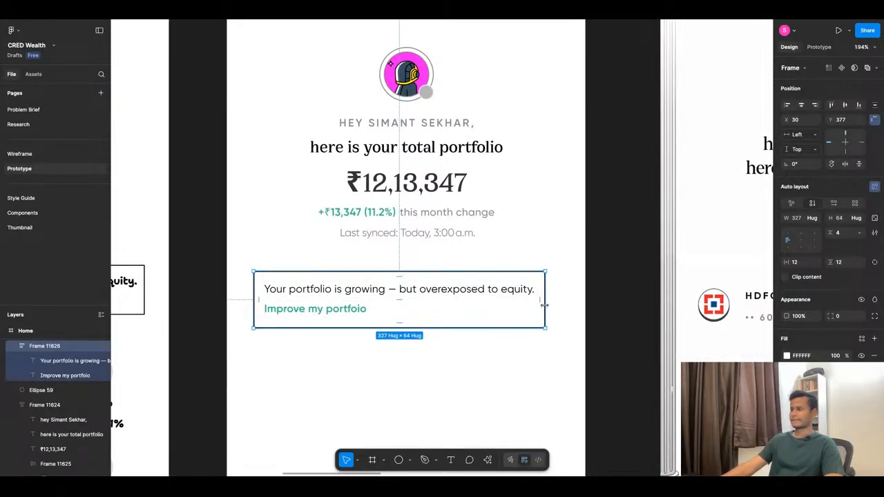
pyautogui.moveTo(544, 305); pyautogui.dragTo(564, 305)
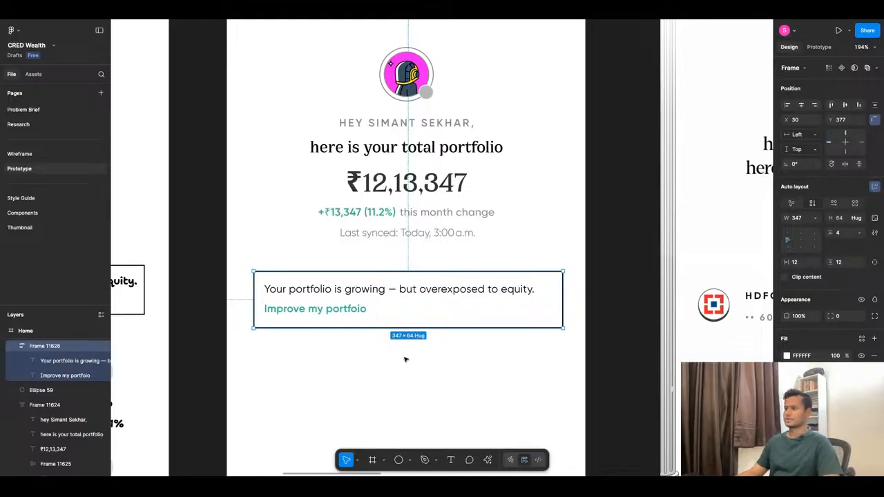
pyautogui.click(349, 306)
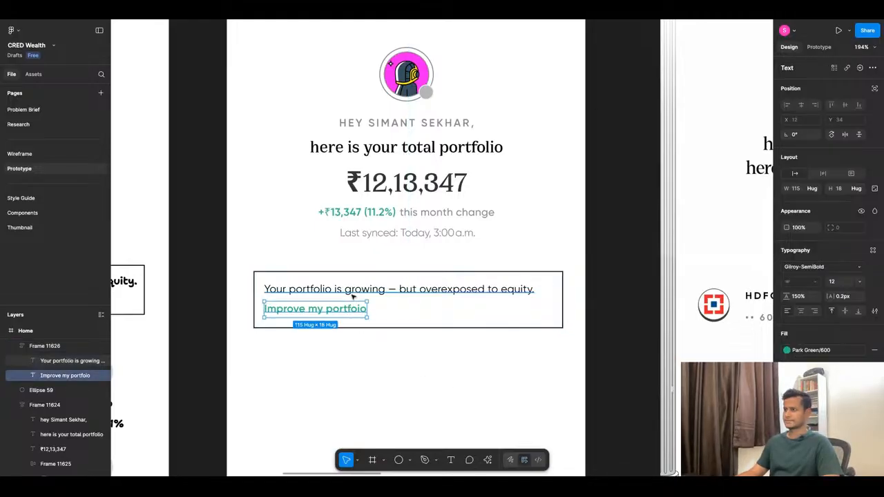
pyautogui.press('Escape')
pyautogui.scroll(-5, 458, 257)
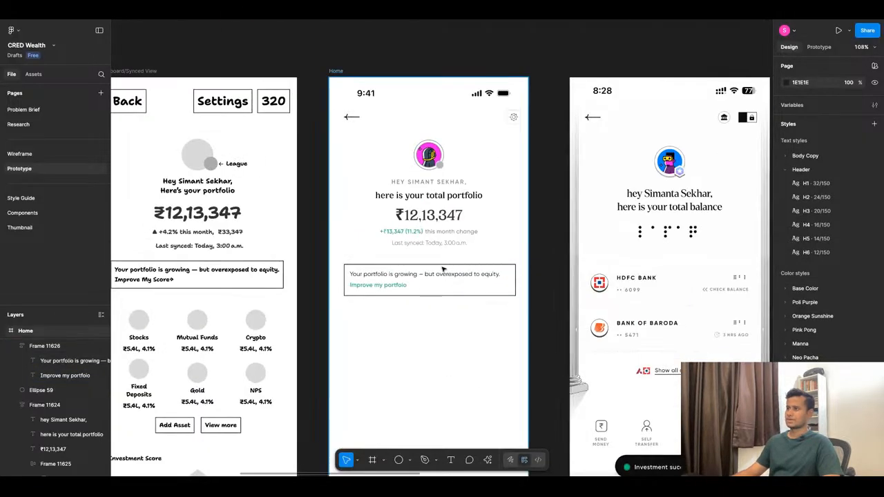
# Search Iconify for "grow", import the outlined flower icon (arcticons:growtracker), and place it inside the portfolio insight card.
pyautogui.scroll(5, 412, 283)
pyautogui.scroll(-5, 466, 277)
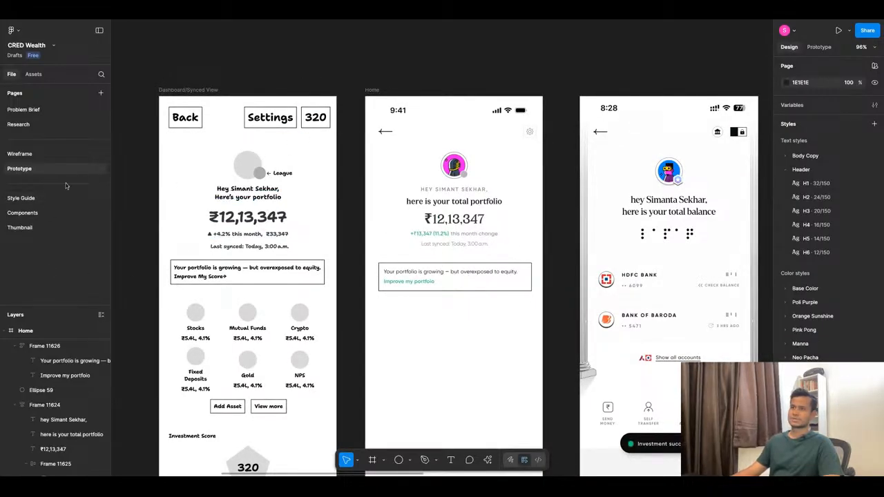
pyautogui.click(488, 460)
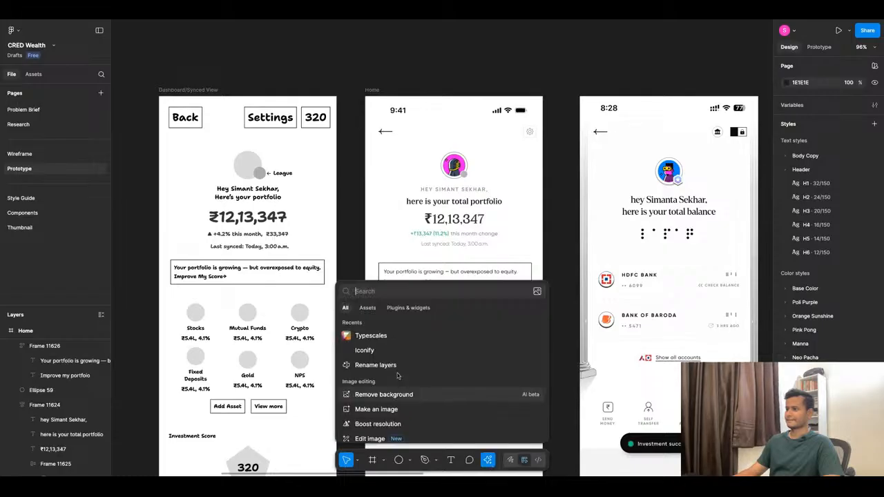
pyautogui.press('Escape')
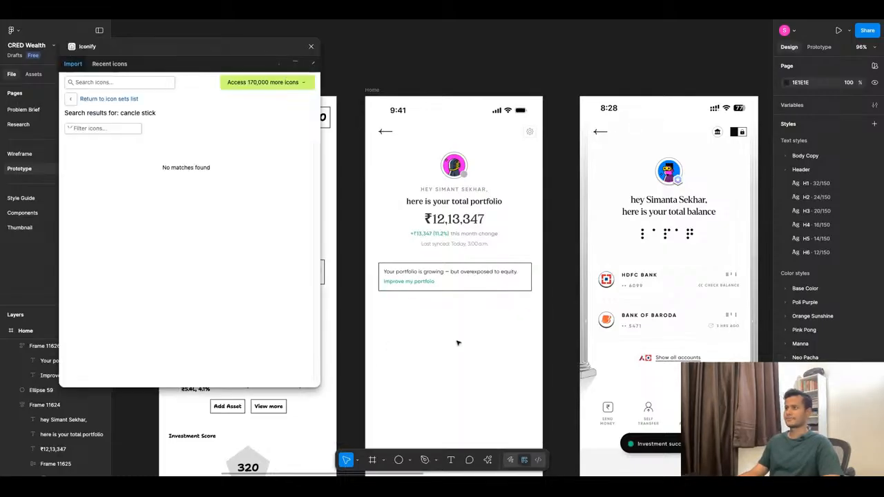
pyautogui.click(126, 83)
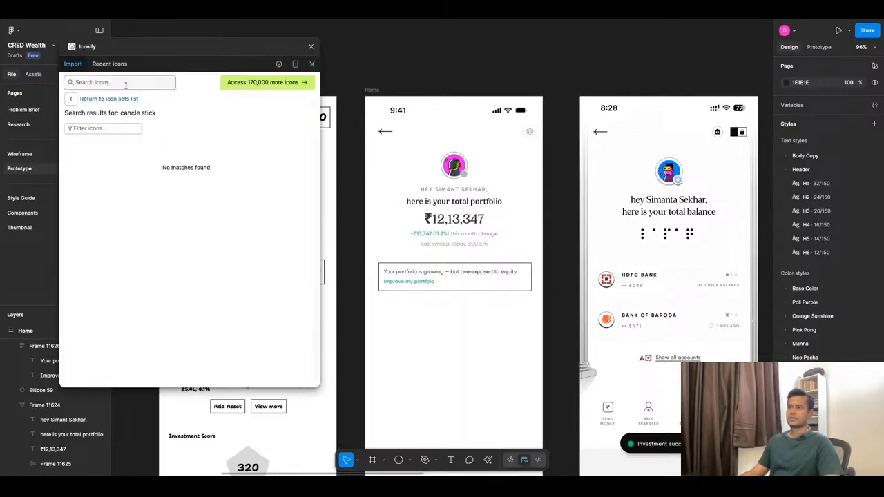
pyautogui.write('grow')
pyautogui.press('Return')
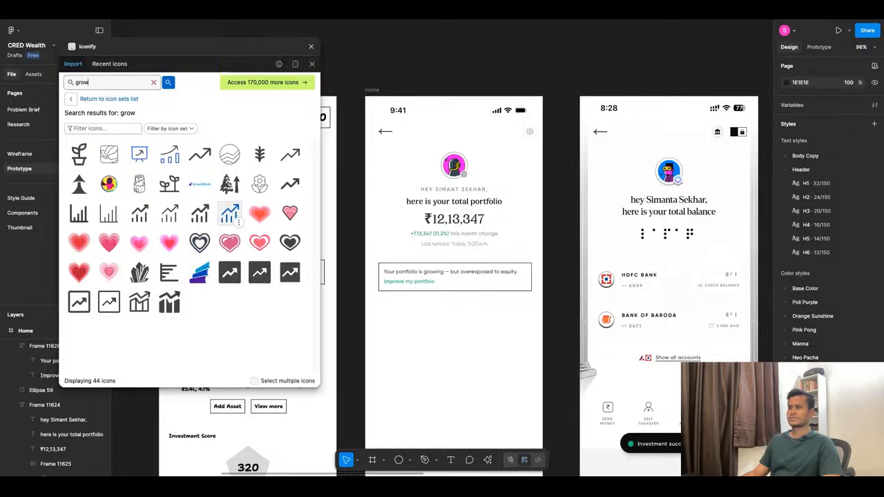
pyautogui.click(260, 183)
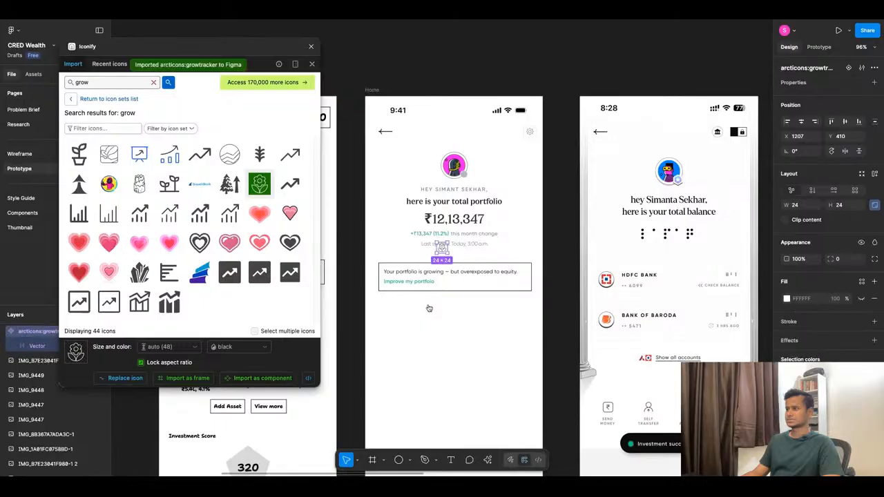
pyautogui.scroll(5, 393, 271)
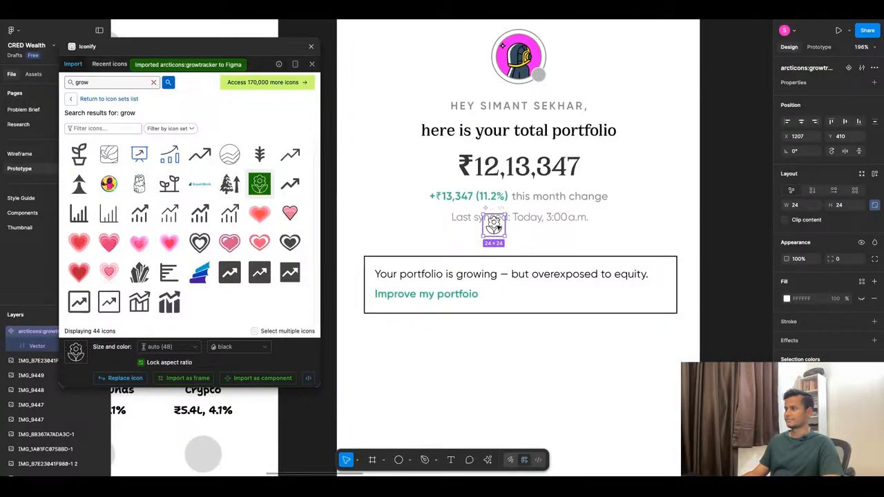
pyautogui.moveTo(496, 227); pyautogui.dragTo(430, 312)
# Wrap the two insight text lines in their own auto layout and switch the card's layout to horizontal.
pyautogui.click(442, 275)
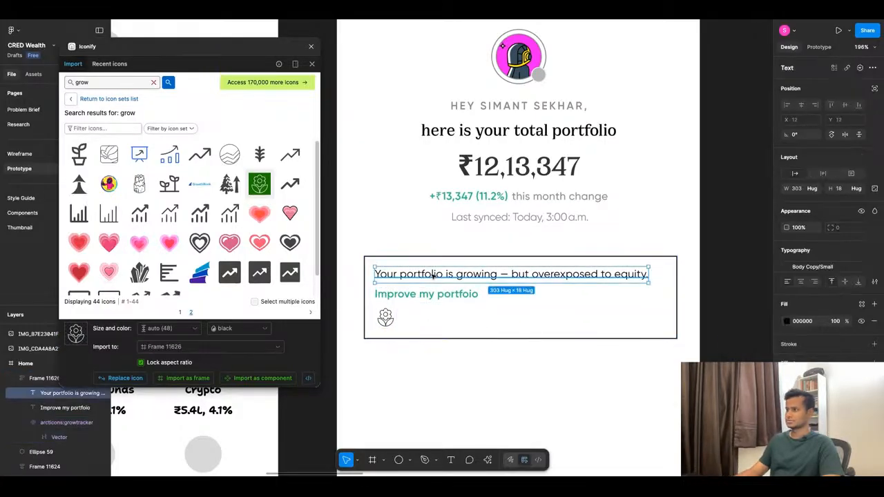
pyautogui.keyDown('shift'); pyautogui.click(438, 296); pyautogui.keyUp('shift')
pyautogui.hotkey('shift', 'a')
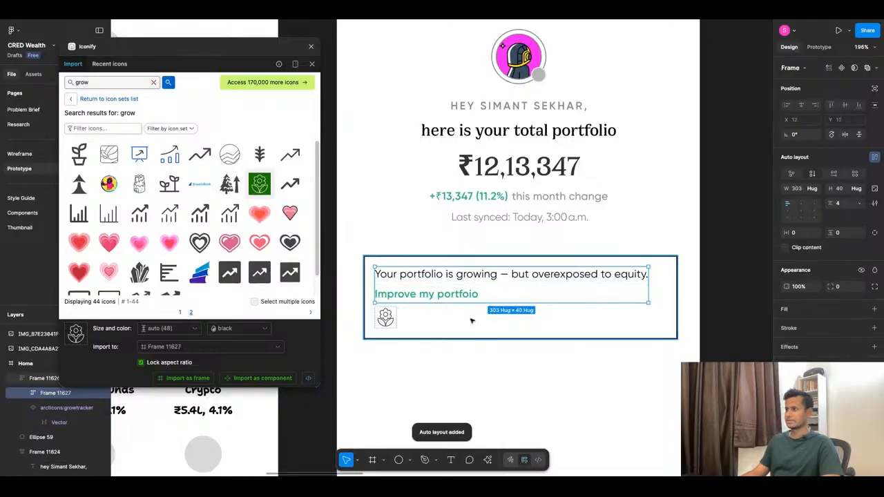
pyautogui.click(472, 320)
pyautogui.click(833, 204)
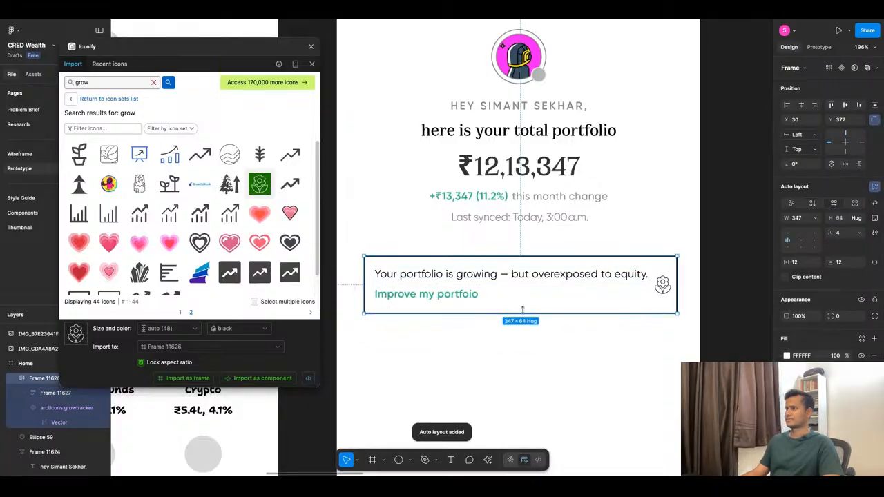
# Move the flower icon ahead of the text in the insight card and enlarge it to 42 × 42.
pyautogui.click(663, 284)
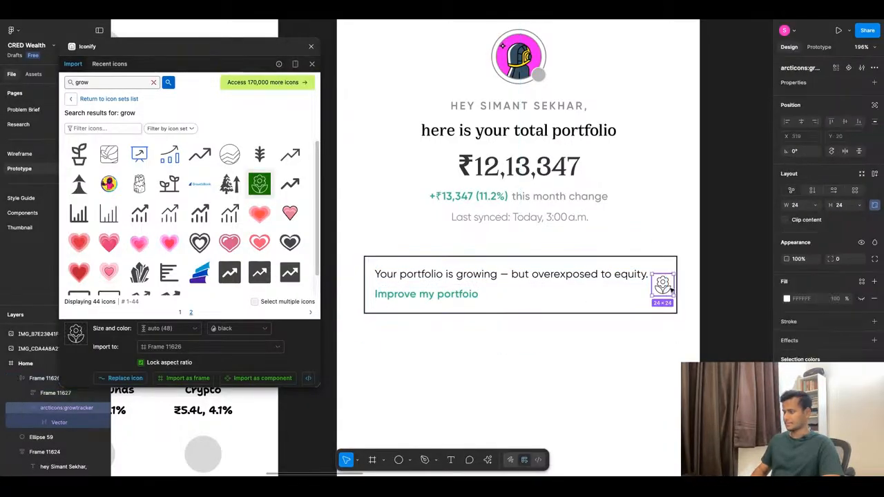
pyautogui.press('Left')
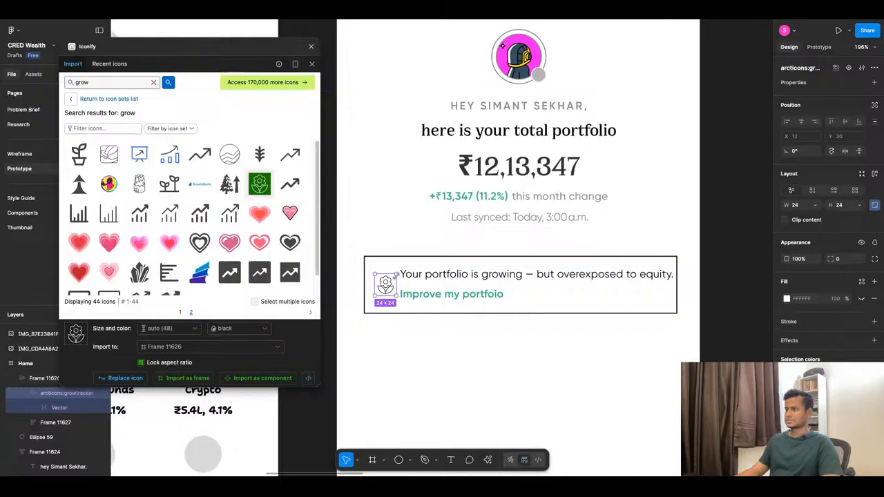
pyautogui.moveTo(395, 275); pyautogui.dragTo(413, 266)
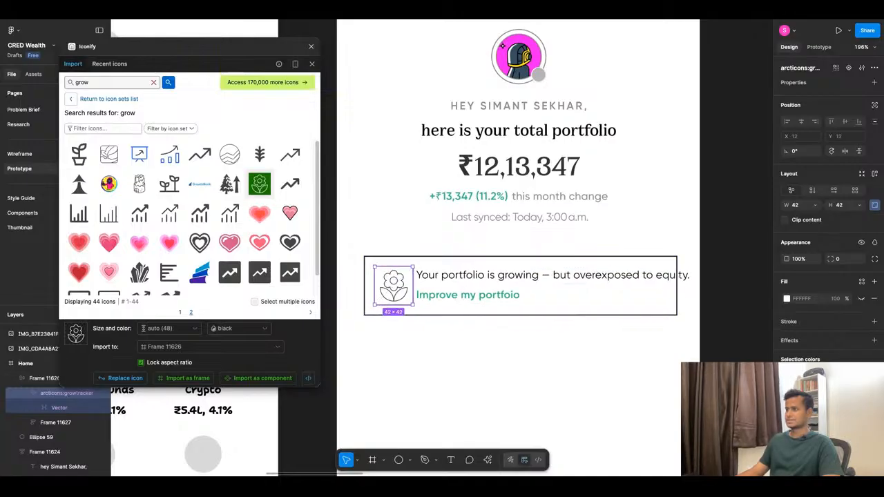
# Set the text group beside the flower icon and both of its text lines to fill the container width.
pyautogui.click(682, 287)
pyautogui.moveTo(689, 286); pyautogui.dragTo(674, 285)
pyautogui.click(820, 187)
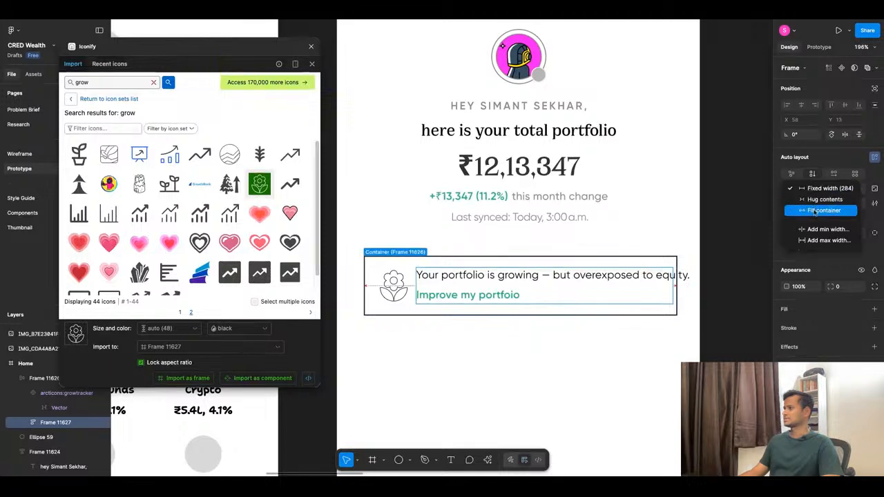
pyautogui.click(814, 208)
pyautogui.press('Return')
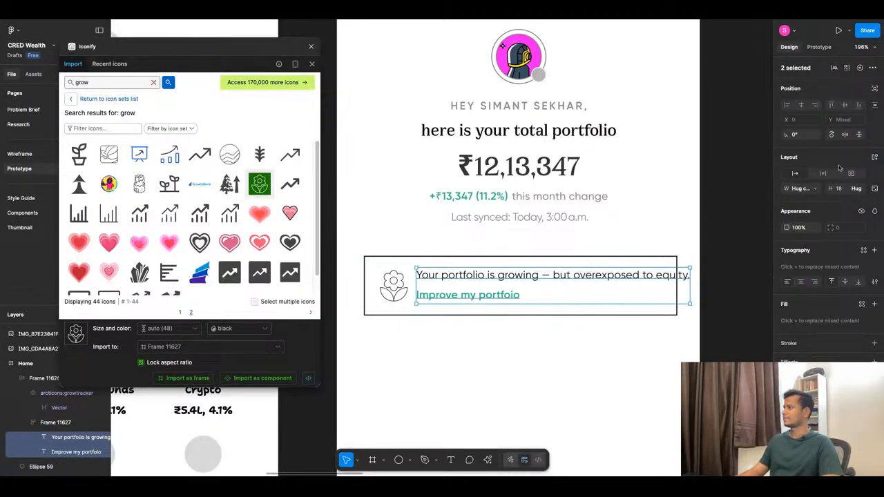
pyautogui.click(820, 188)
pyautogui.click(820, 207)
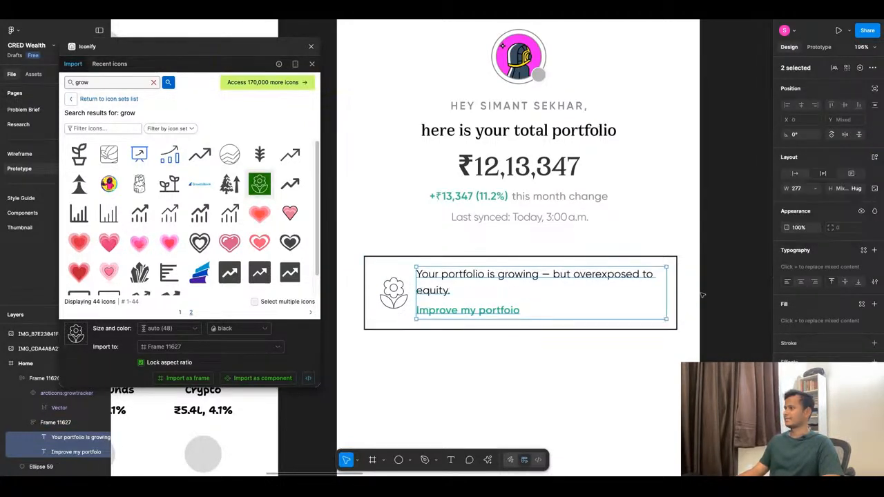
pyautogui.click(649, 354)
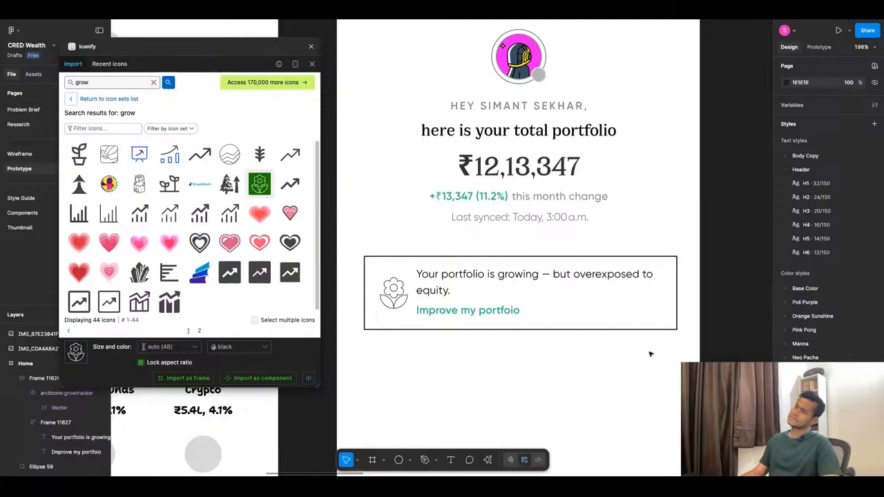
# Remove the separate "Improve my portfoio" line and append its text after "equity." in the remaining insight text.
pyautogui.click(491, 316)
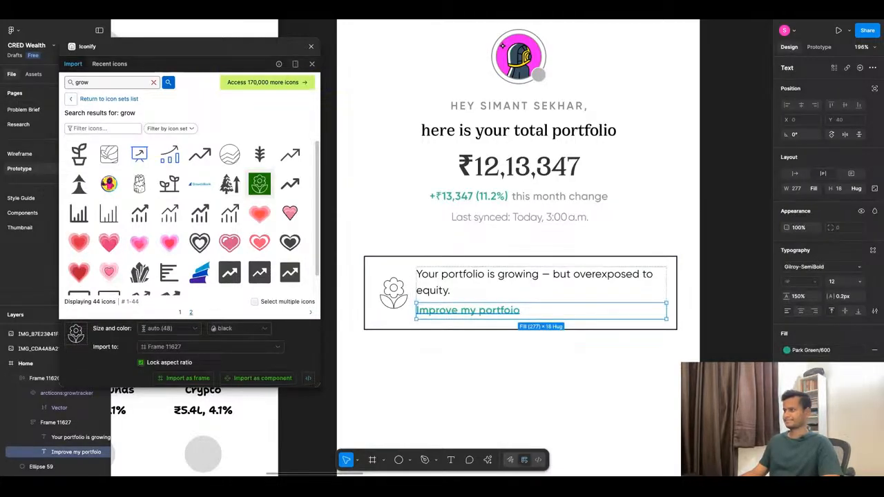
pyautogui.press('Return')
pyautogui.press('BackSpace')
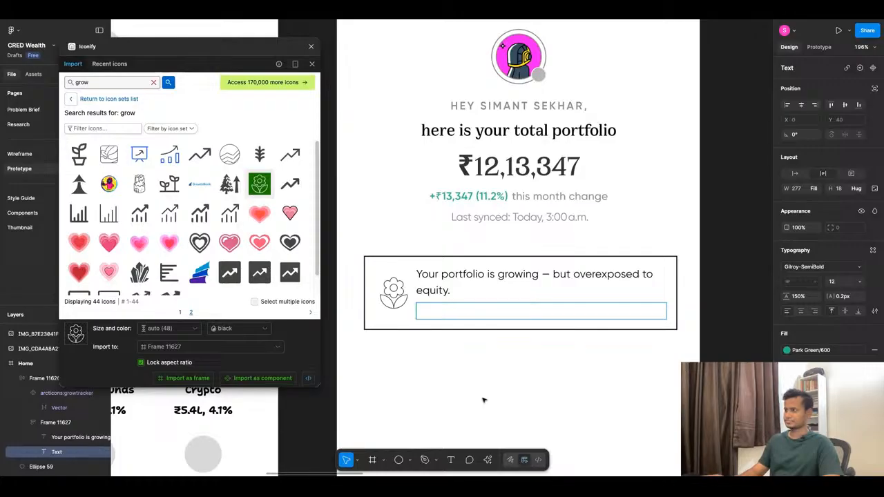
pyautogui.click(450, 364)
pyautogui.doubleClick(466, 294)
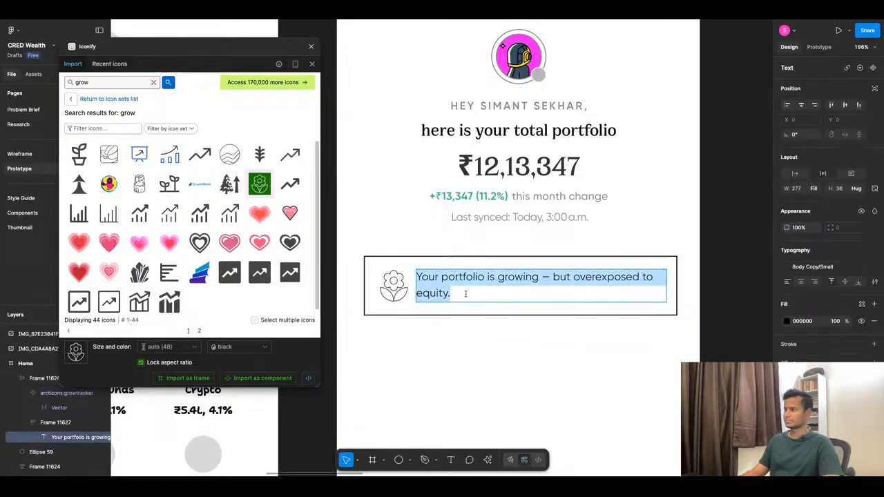
pyautogui.click(466, 294)
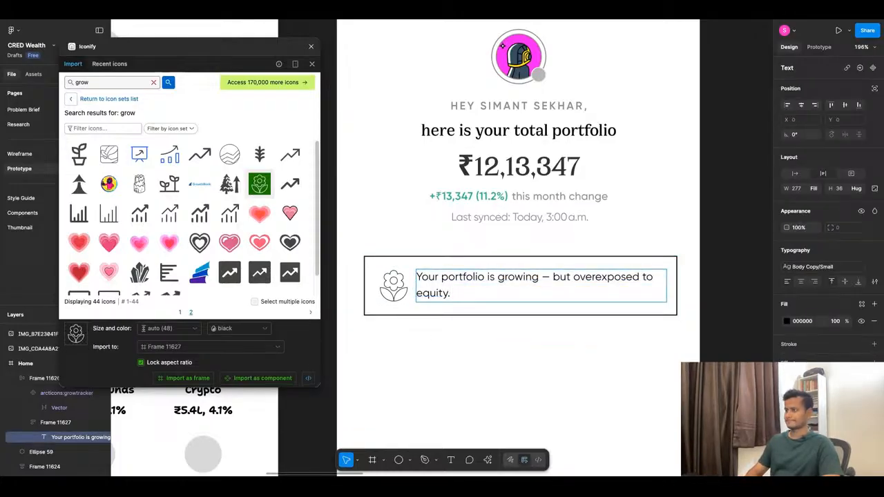
pyautogui.write('Improve my portfoio')
pyautogui.press('Escape')
# Correct the misspelled "portfoio" to "portfolio" in the insight card text.
pyautogui.doubleClick(454, 293)
pyautogui.moveTo(454, 293); pyautogui.dragTo(603, 294)
pyautogui.click(572, 294)
pyautogui.rightClick(538, 296)
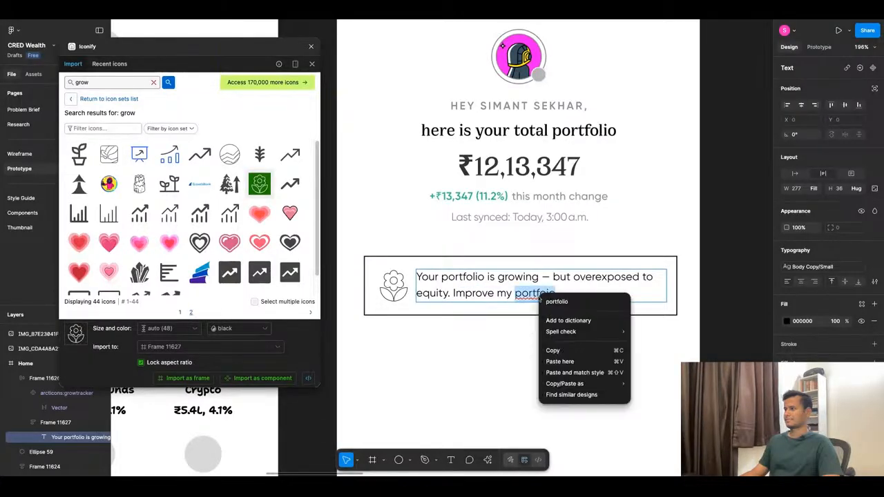
pyautogui.click(546, 301)
pyautogui.doubleClick(561, 295)
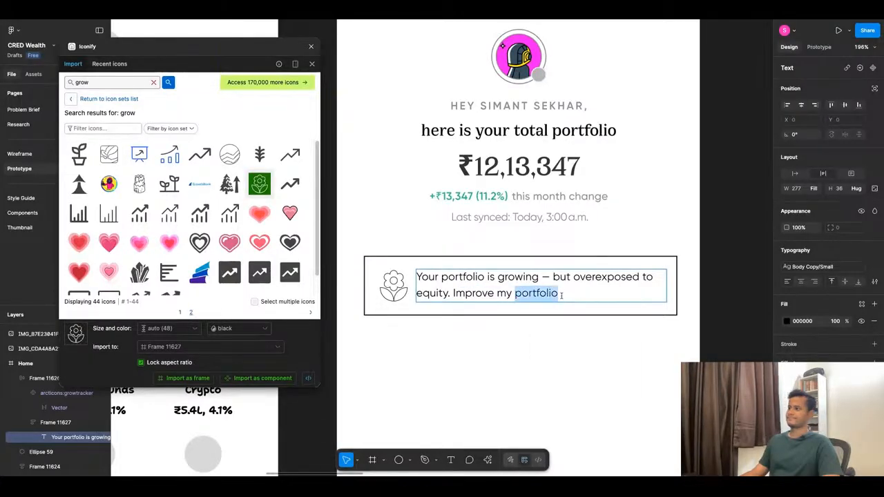
pyautogui.click(549, 375)
# Move the insight card slightly up toward the header, to Y 371.
pyautogui.scroll(-5, 471, 345)
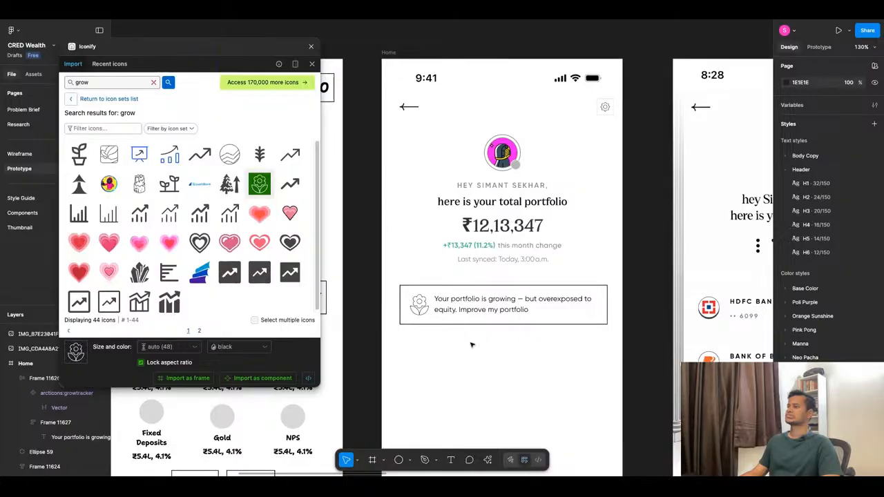
pyautogui.click(482, 319)
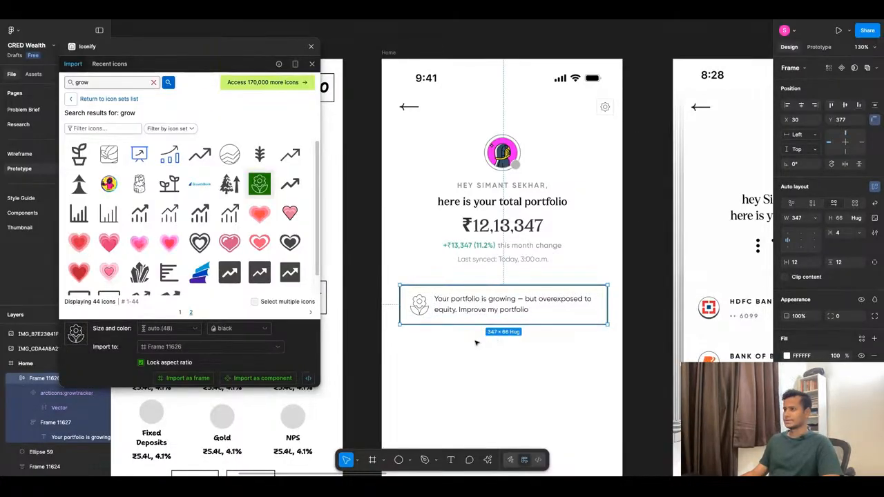
pyautogui.moveTo(511, 304); pyautogui.dragTo(509, 300)
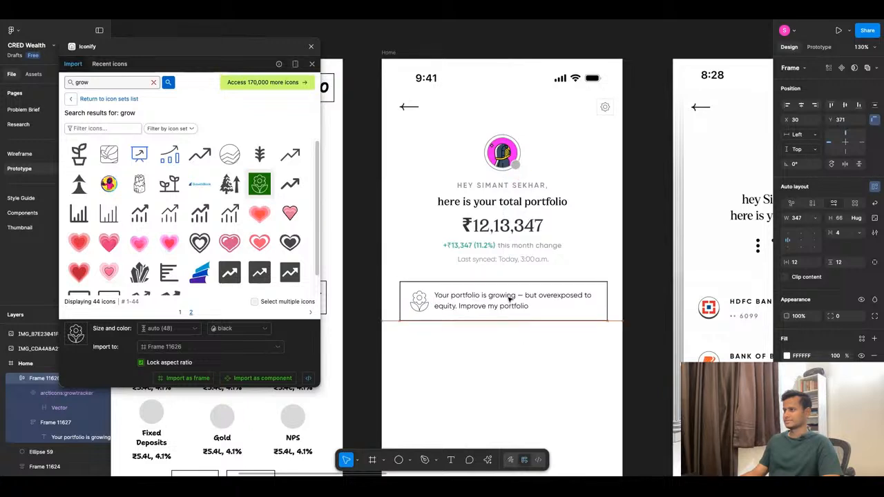
# Add a fill to the flower icon's vector and apply the Park Green/100 library colour.
pyautogui.scroll(5, 421, 304)
pyautogui.doubleClick(421, 309)
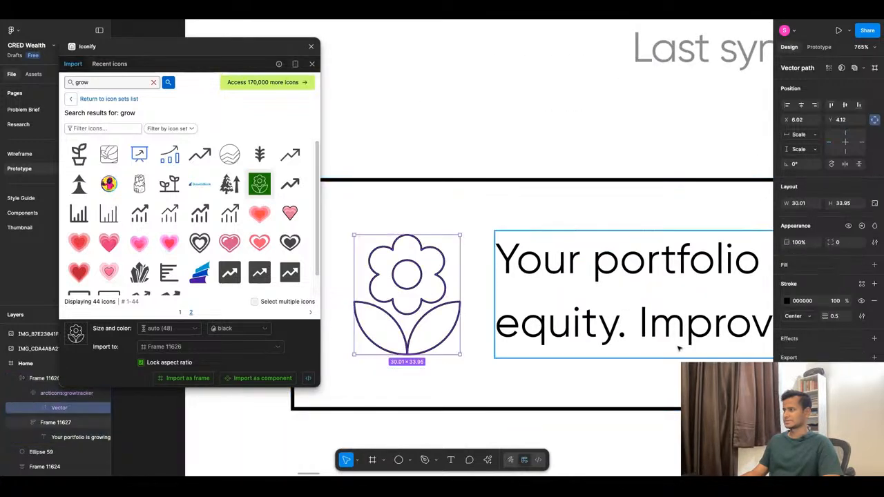
pyautogui.click(786, 268)
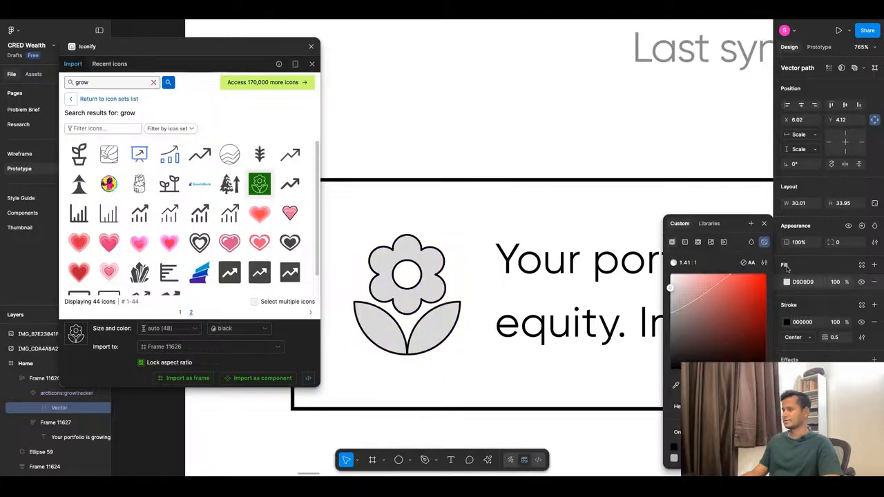
pyautogui.click(861, 264)
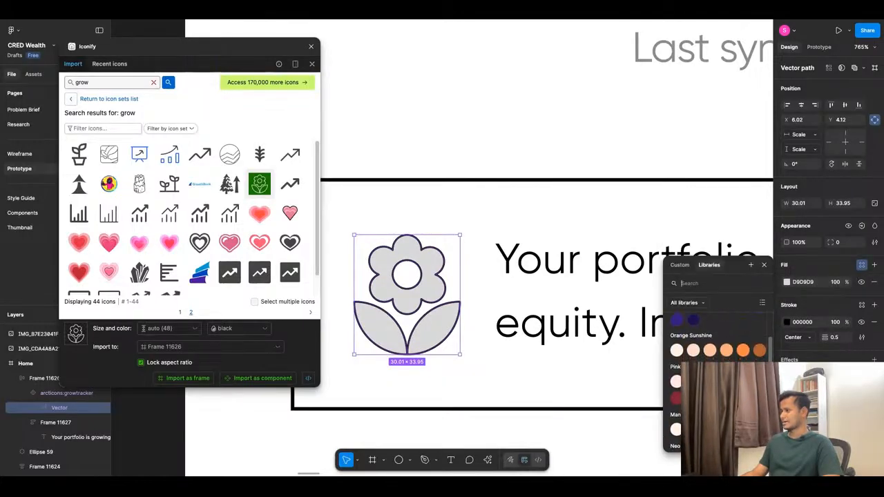
pyautogui.scroll(-5, 715, 373)
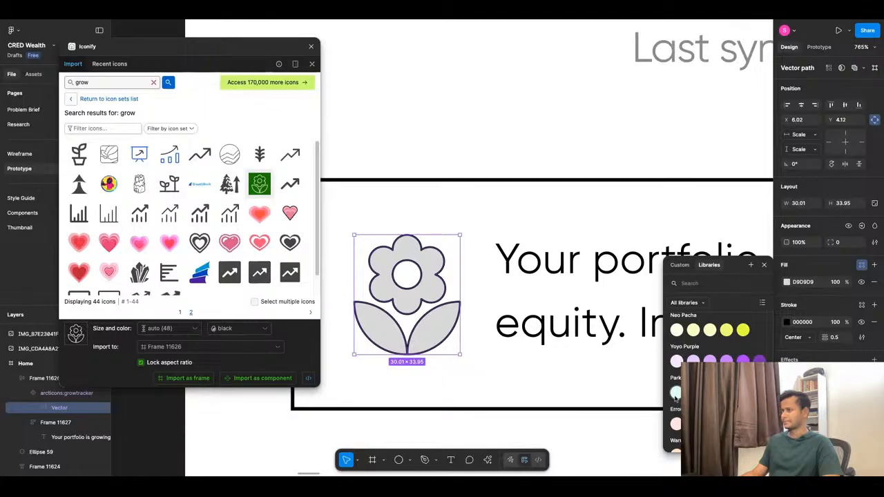
pyautogui.click(676, 392)
pyautogui.scroll(-3, 477, 359)
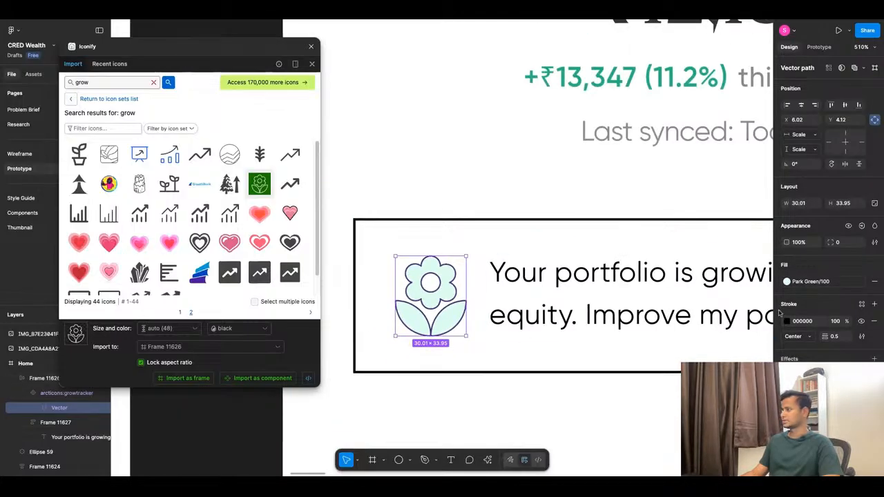
# Detach the flower icon's fill style and make it a diagonal linear gradient from DDFFF1 to FFFFFF.
pyautogui.click(861, 281)
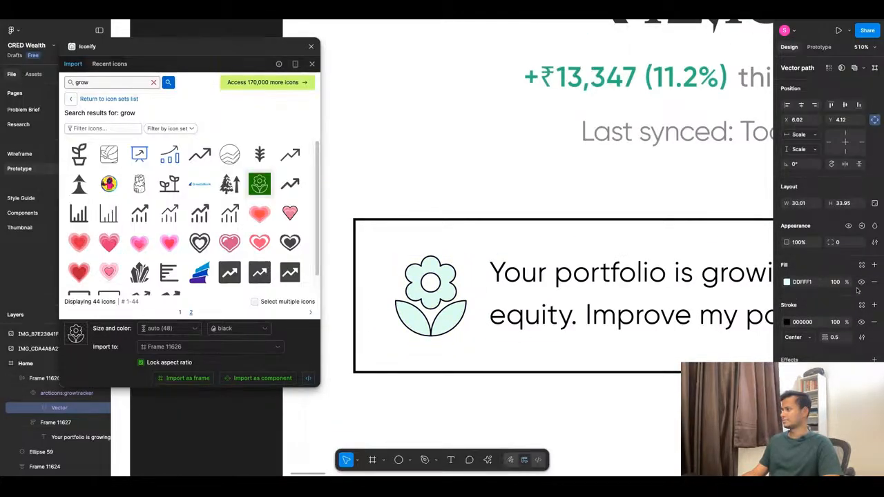
pyautogui.click(788, 282)
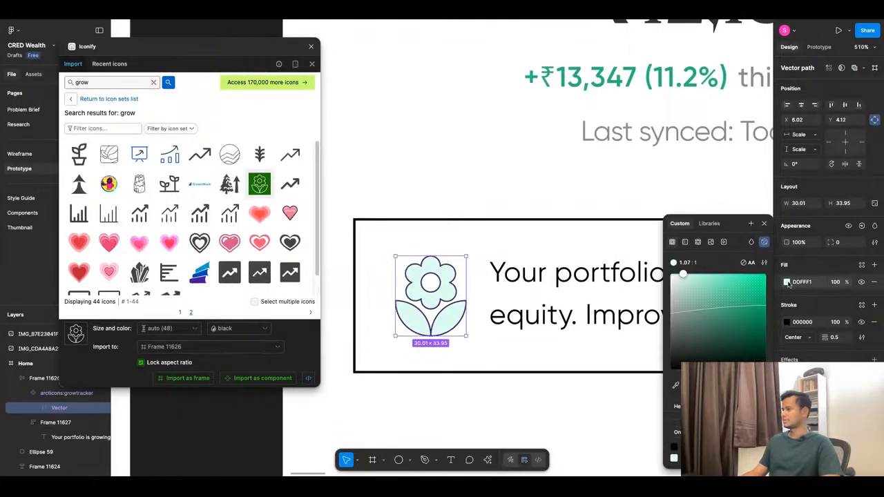
pyautogui.click(686, 242)
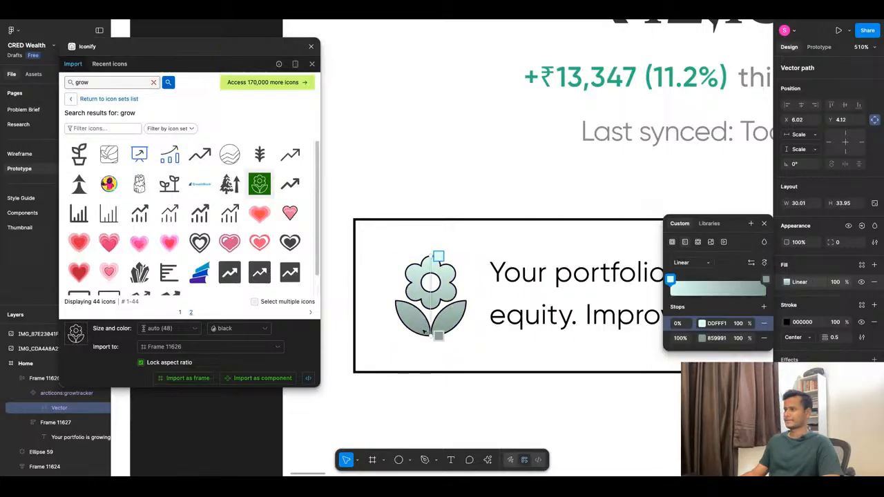
pyautogui.moveTo(439, 257); pyautogui.dragTo(423, 262)
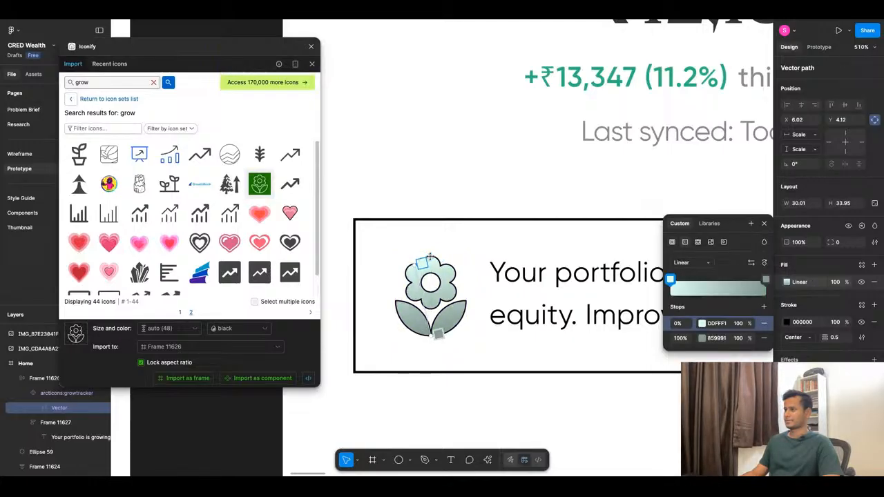
pyautogui.moveTo(429, 336); pyautogui.dragTo(461, 336)
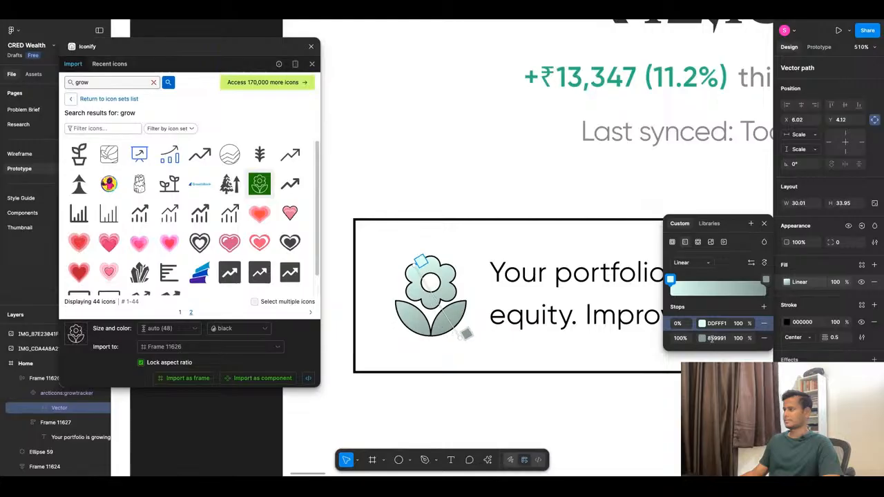
pyautogui.click(702, 338)
pyautogui.moveTo(572, 311); pyautogui.dragTo(560, 275)
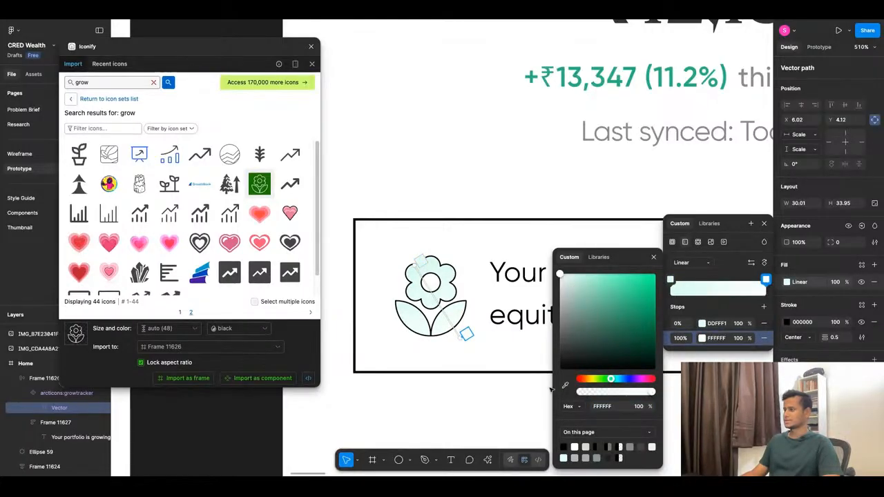
pyautogui.click(475, 391)
# Try a linear gradient on the flower icon's stroke.
pyautogui.click(442, 274)
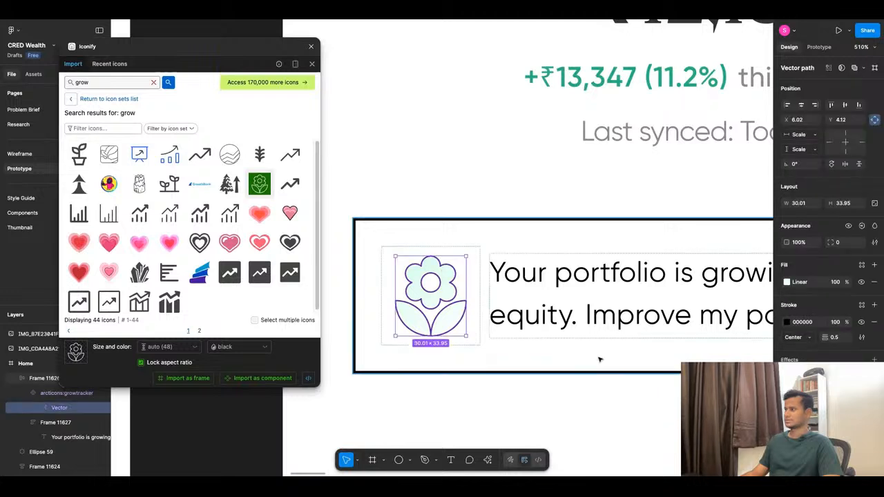
pyautogui.click(789, 323)
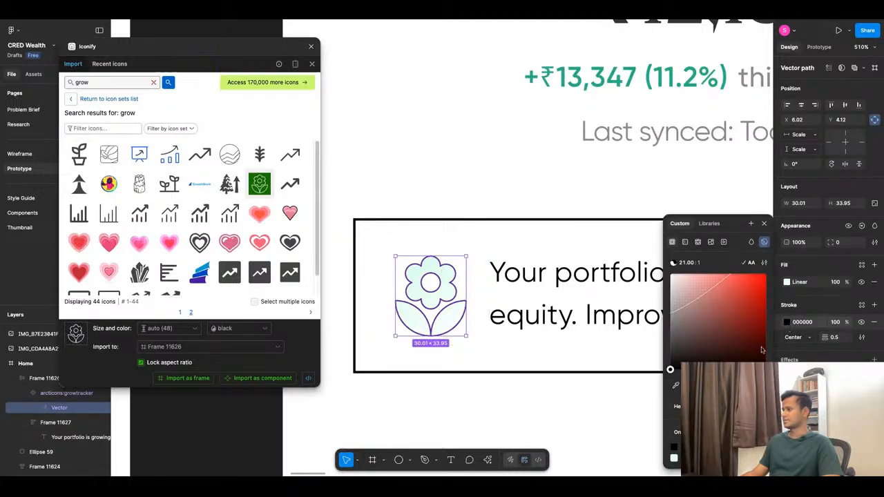
pyautogui.click(686, 243)
pyautogui.click(702, 328)
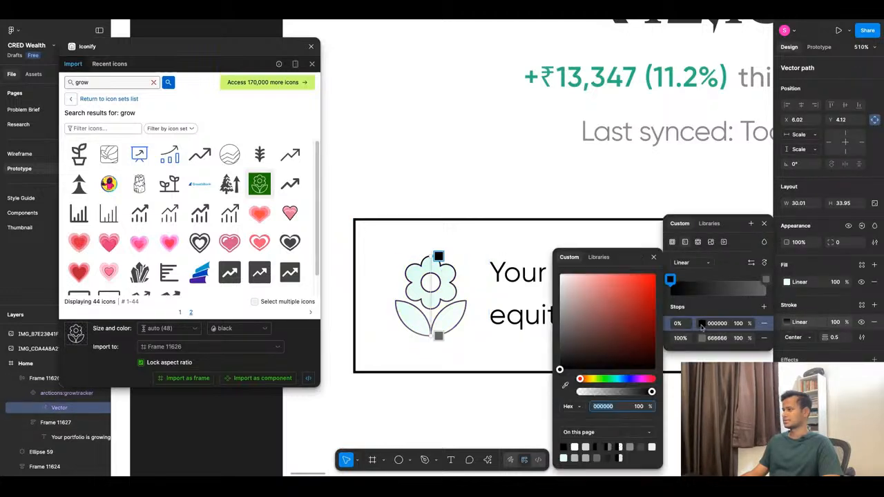
# Apply the Park Green/600 library colour to the flower icon's stroke.
pyautogui.click(861, 309)
pyautogui.click(861, 305)
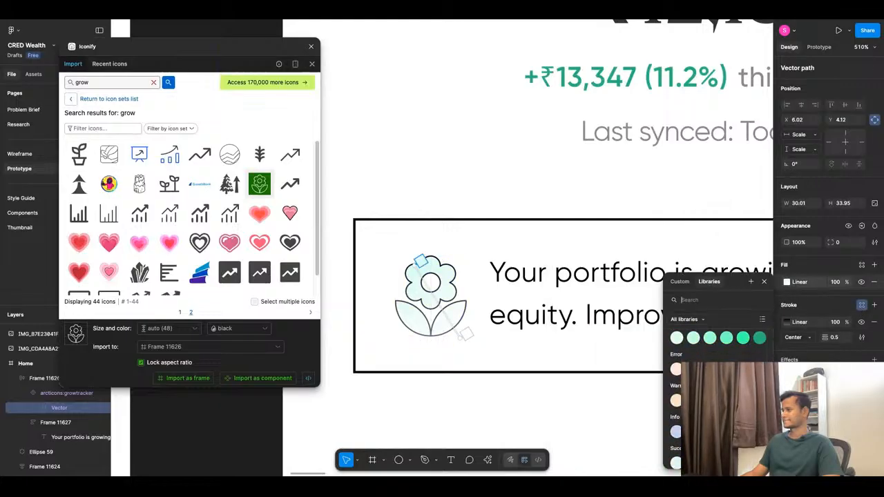
pyautogui.click(758, 338)
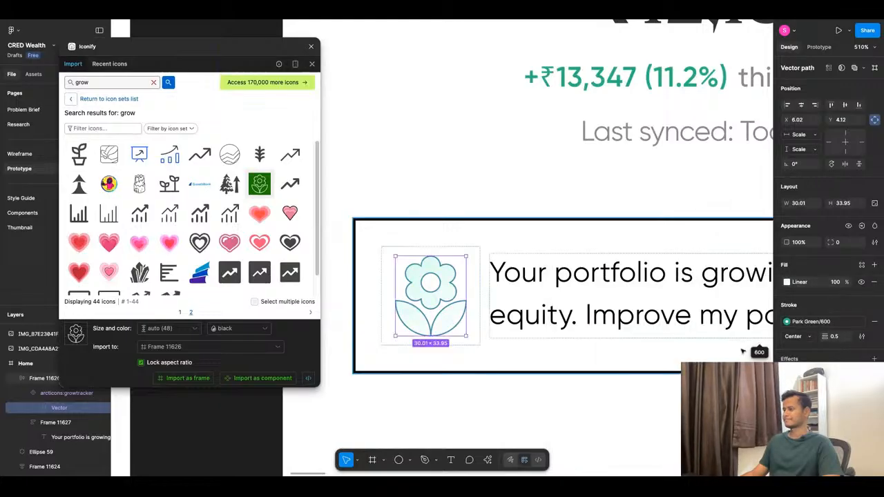
pyautogui.click(474, 405)
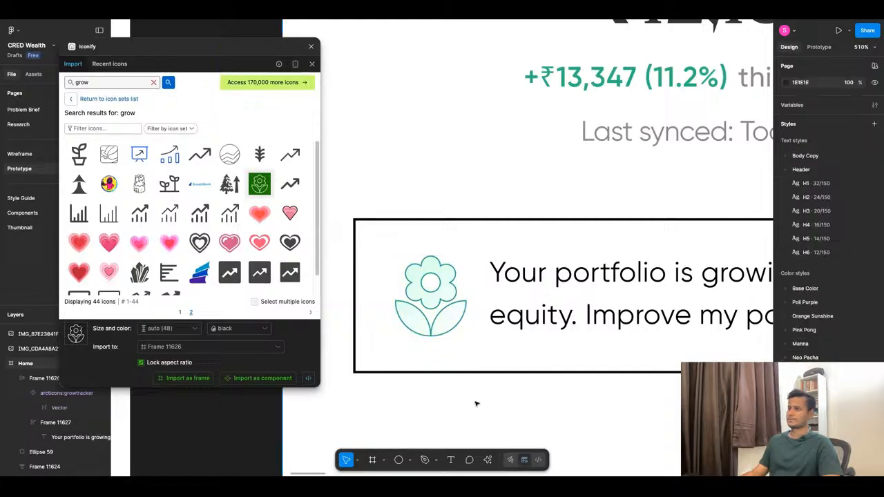
# Apply a grey from the Base Color/Pop Black library group to the insight card's stroke.
pyautogui.scroll(-5, 472, 345)
pyautogui.scroll(-3, 472, 292)
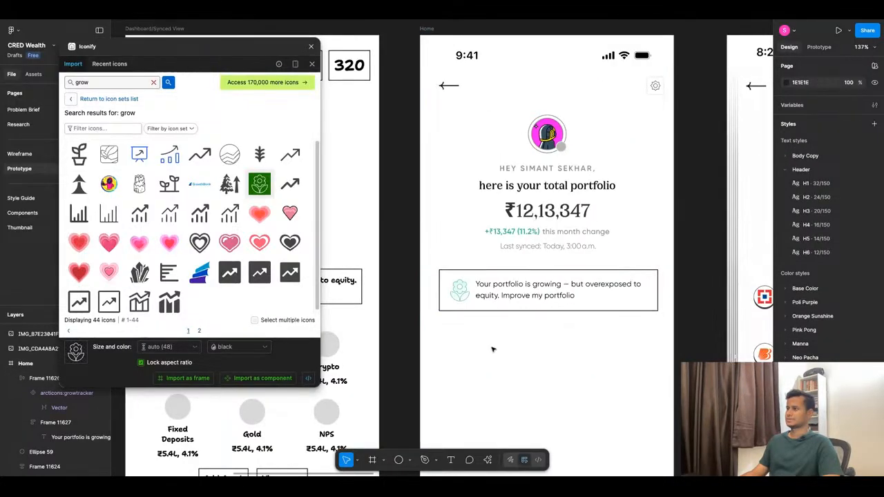
pyautogui.click(509, 304)
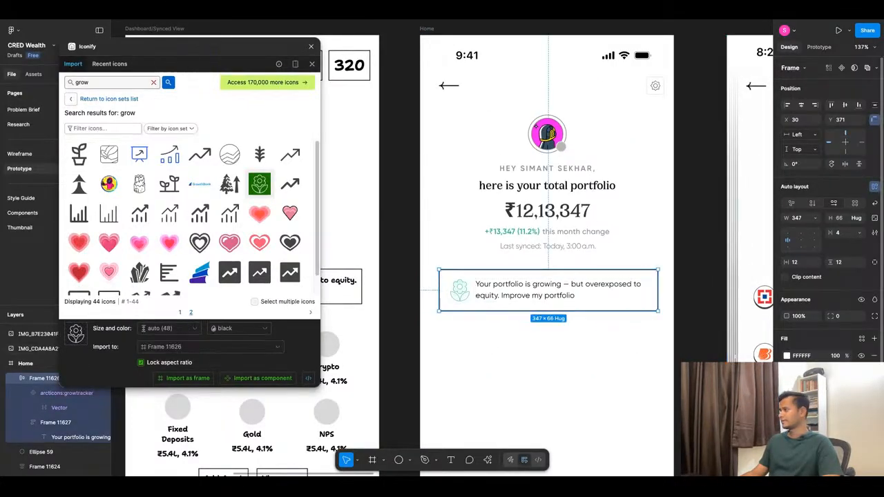
pyautogui.click(862, 378)
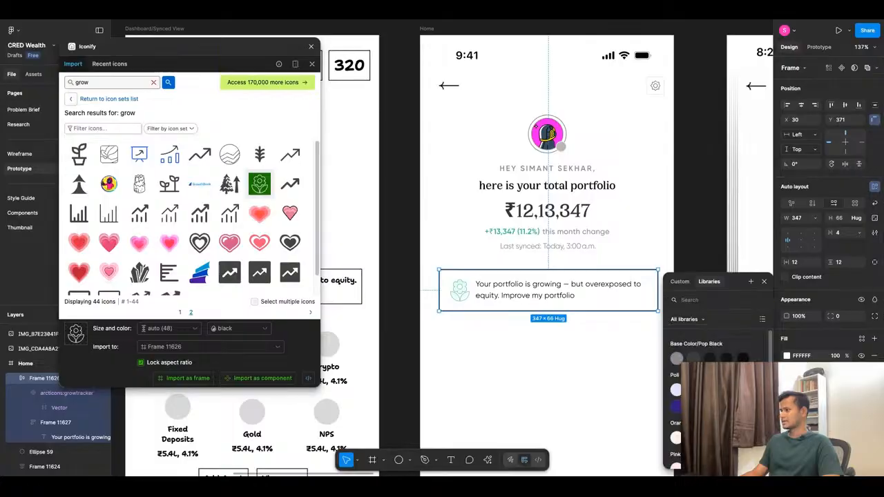
pyautogui.click(676, 360)
pyautogui.click(553, 372)
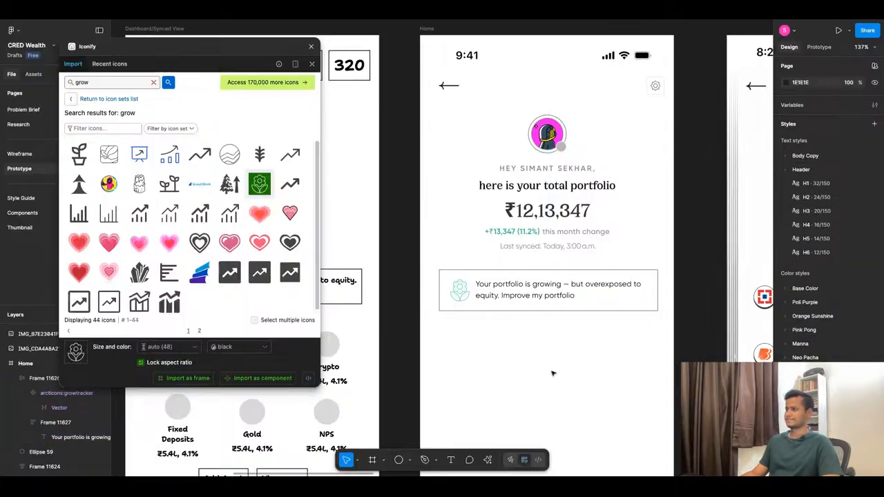
# Preview the Home screen in the phone prototype and return to the design canvas.
pyautogui.scroll(-1, 499, 340)
pyautogui.scroll(-2, 499, 340)
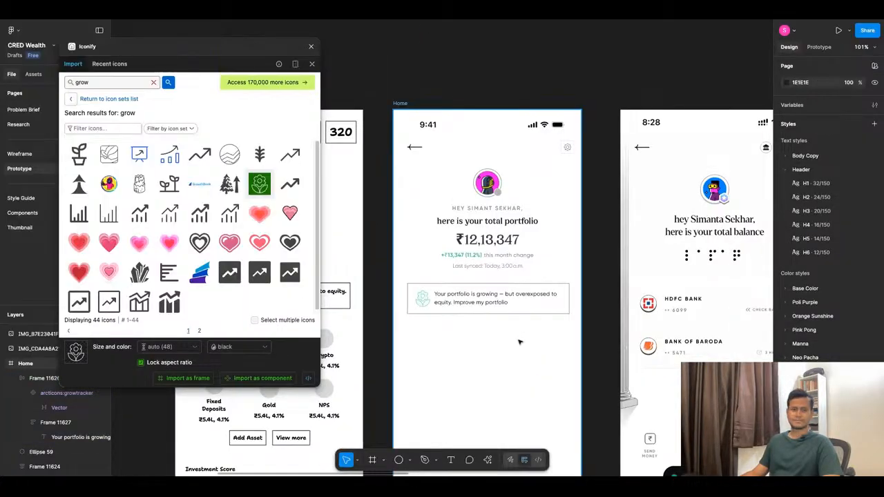
pyautogui.click(428, 10)
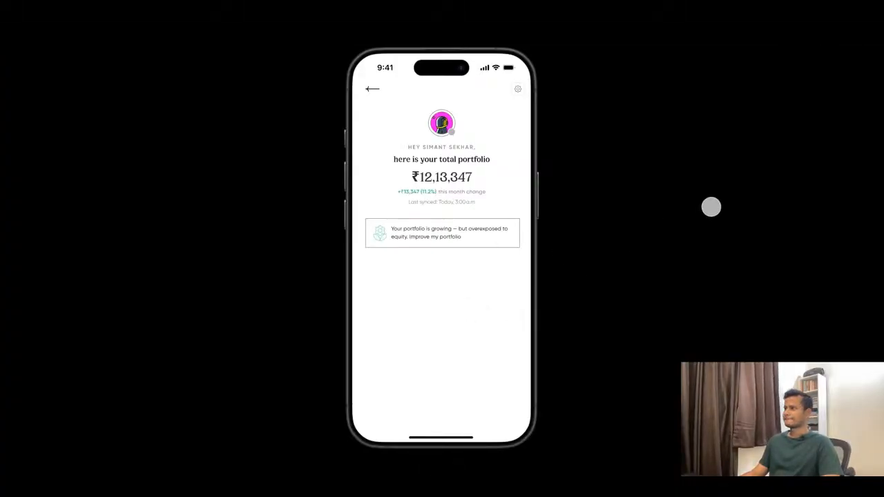
pyautogui.click(243, 18)
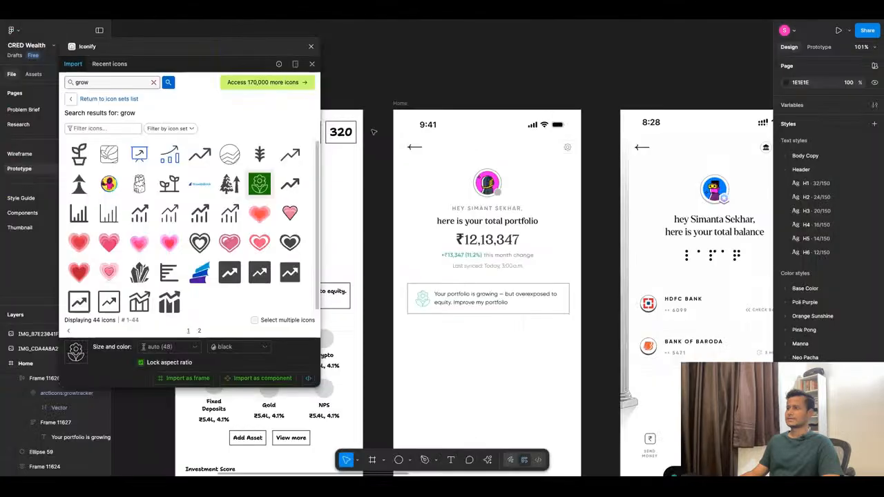
# Nudge the insight card up toward the portfolio header, to Y 365.
pyautogui.click(449, 294)
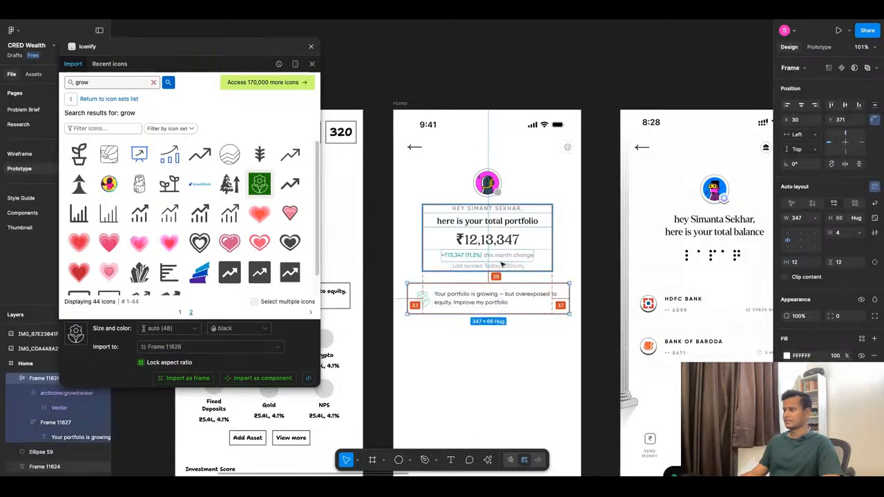
pyautogui.press('Up')
pyautogui.press('Up')
pyautogui.press('Up')
pyautogui.press('Up')
pyautogui.press('Up')
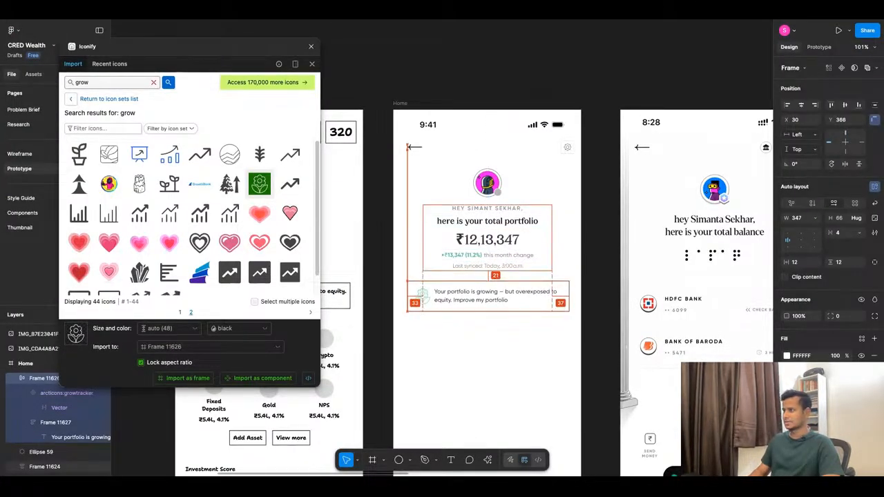
pyautogui.press('Up')
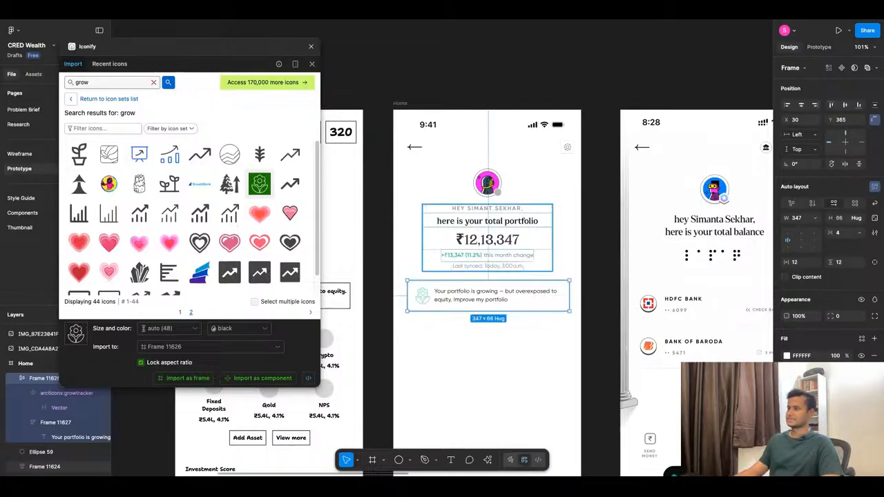
# Enlarge the flower icon inside the insight card to 52 × 52.
pyautogui.scroll(5, 424, 294)
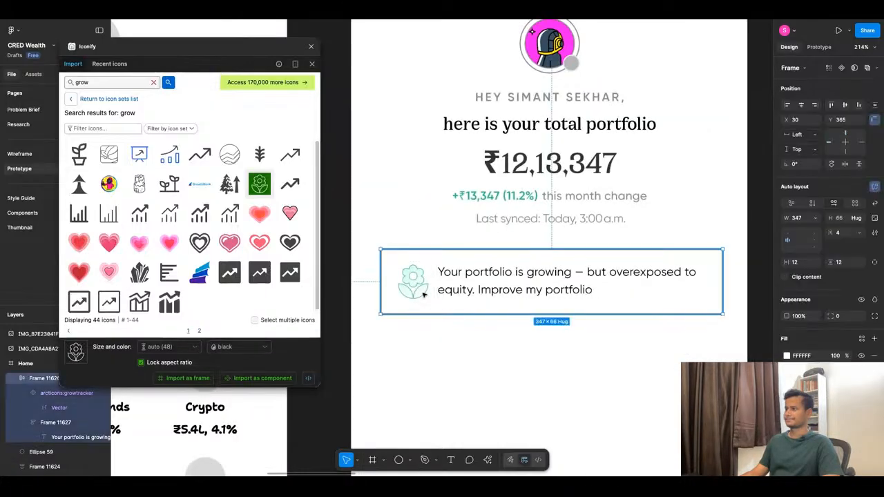
pyautogui.doubleClick(424, 295)
pyautogui.moveTo(434, 302)
pyautogui.mouseDown()
pyautogui.moveTo(450, 318)
pyautogui.moveTo(444, 312)
pyautogui.mouseUp()
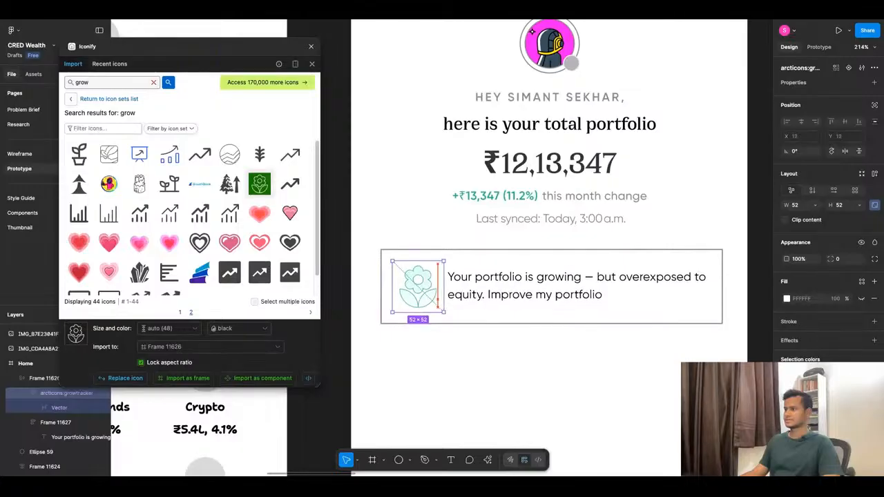
pyautogui.press('Escape')
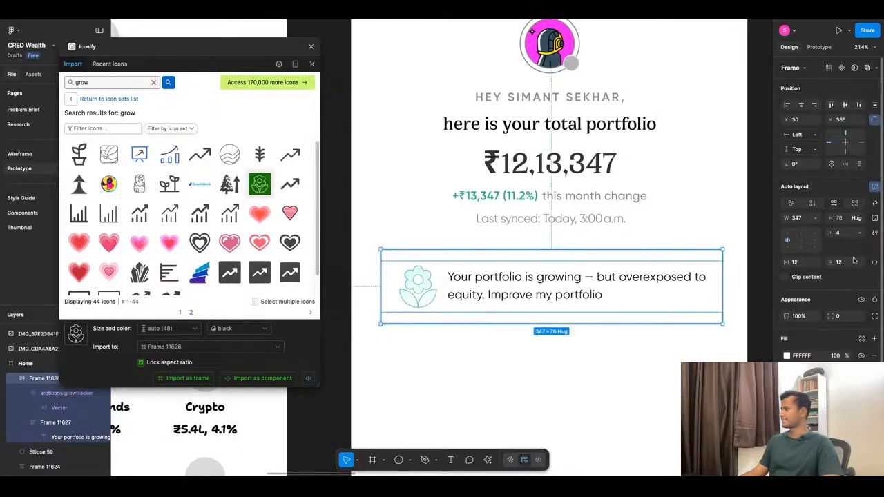
pyautogui.click(599, 368)
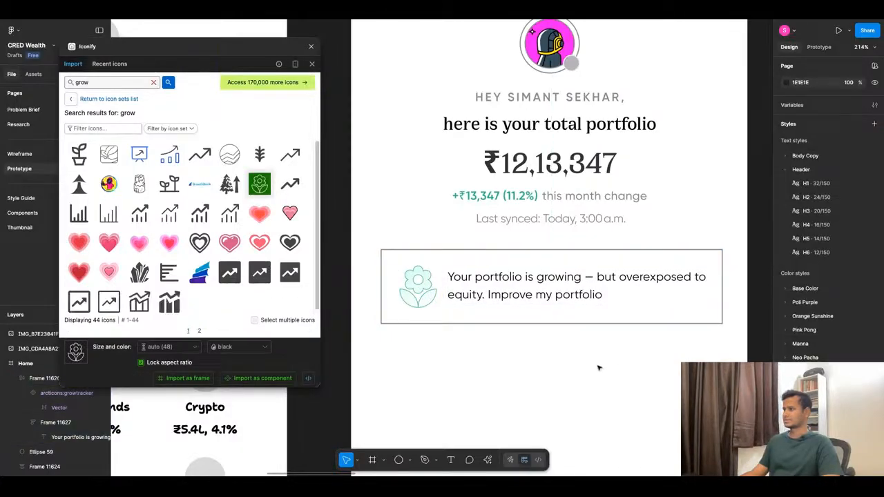
pyautogui.click(522, 316)
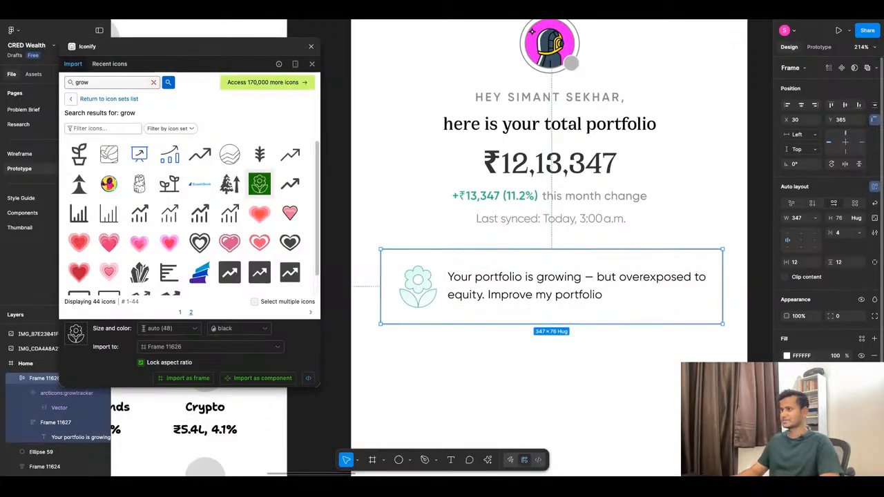
pyautogui.click(584, 394)
pyautogui.scroll(-5, 545, 355)
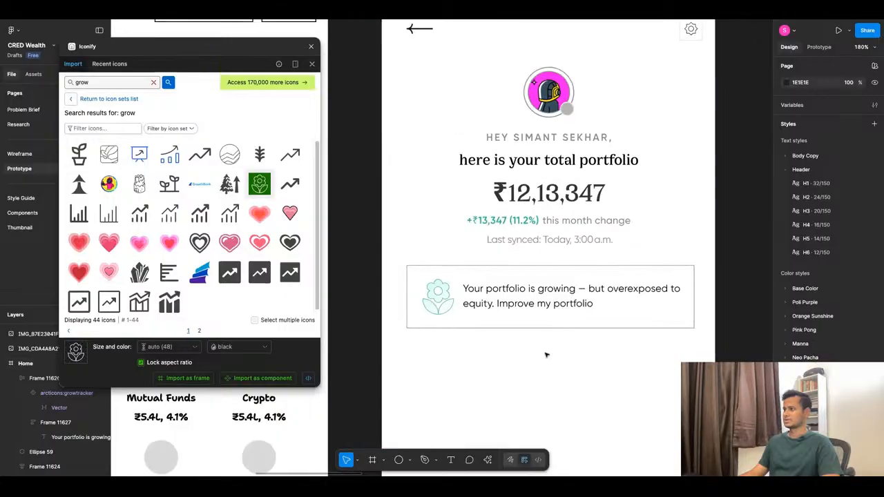
pyautogui.scroll(5, 545, 355)
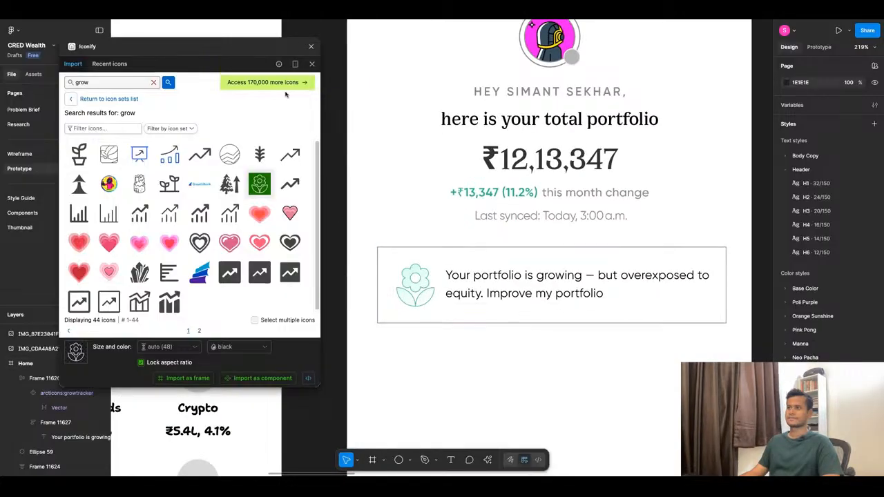
# Close the Iconify plugin, move the insight card up to Y 361 and centre it horizontally in the Home frame.
pyautogui.click(311, 47)
pyautogui.click(542, 288)
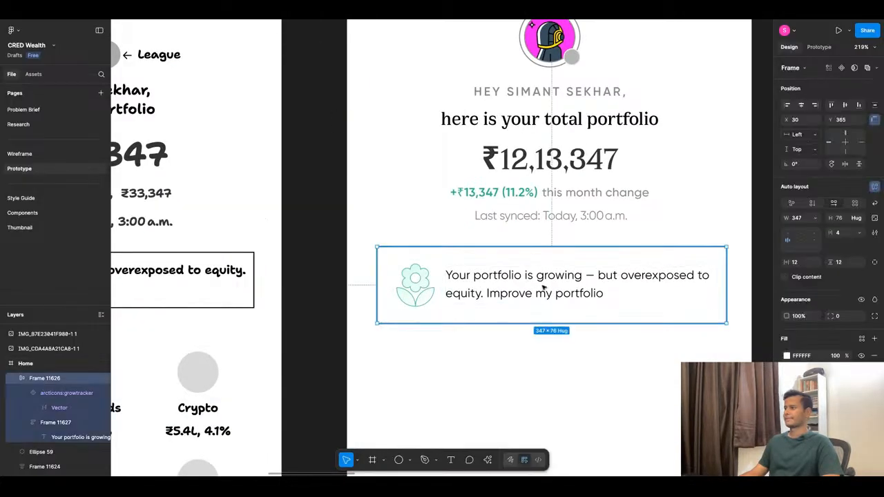
pyautogui.moveTo(544, 288); pyautogui.dragTo(544, 289)
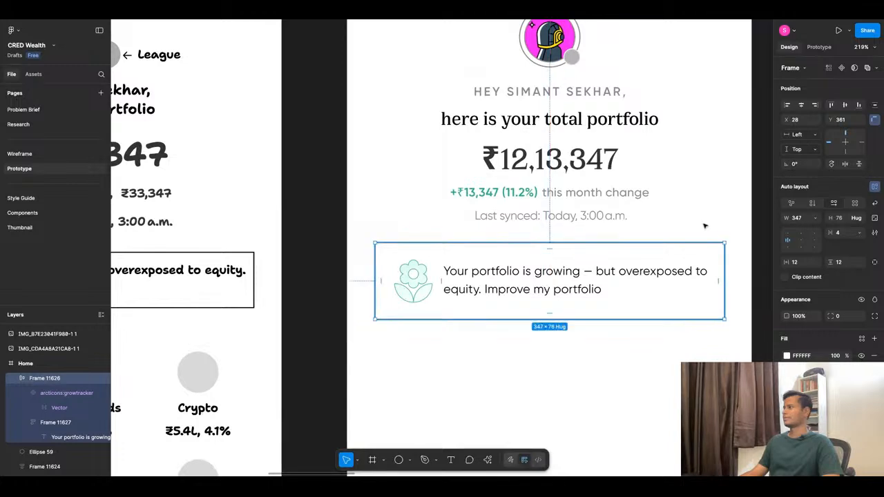
pyautogui.click(802, 106)
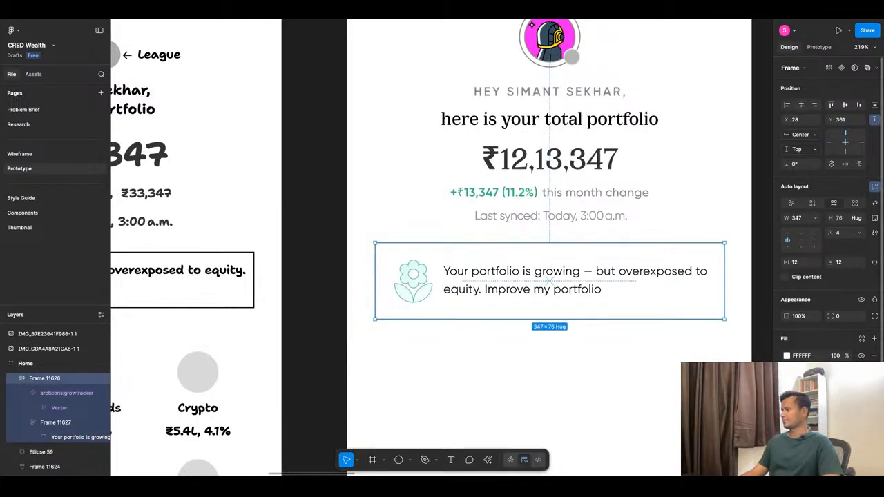
# Change the insight card's stroke to a custom pure black.
pyautogui.click(861, 339)
pyautogui.press('Escape')
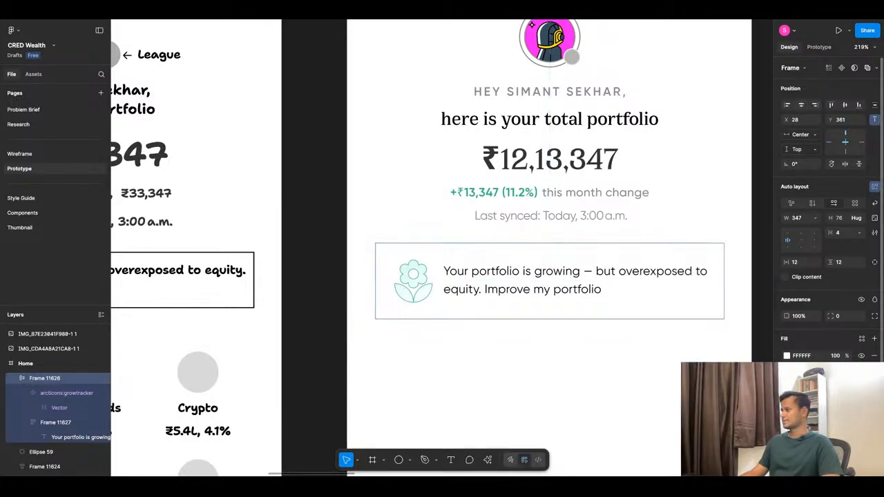
pyautogui.click(787, 395)
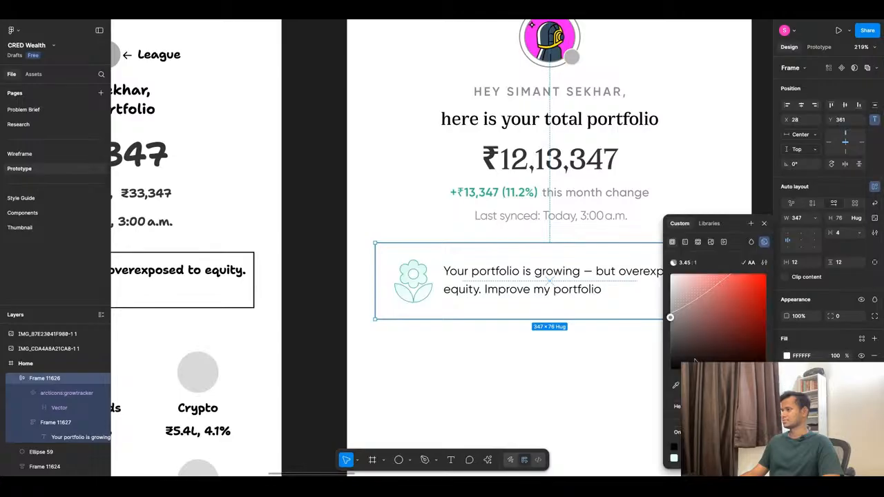
pyautogui.moveTo(695, 352)
pyautogui.mouseDown()
pyautogui.moveTo(672, 355)
pyautogui.moveTo(670, 370)
pyautogui.mouseUp()
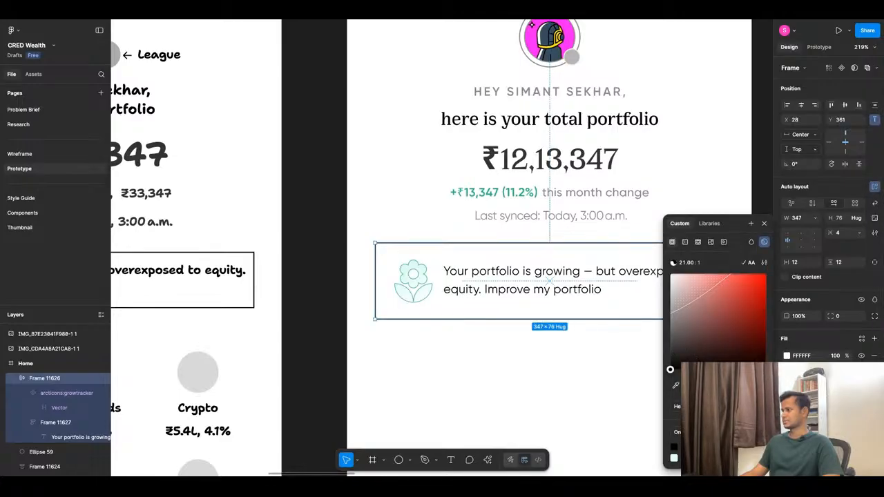
# Lower the insight card's black stroke to 15% opacity and check the card in the prototype preview.
pyautogui.moveTo(760, 391); pyautogui.dragTo(705, 392)
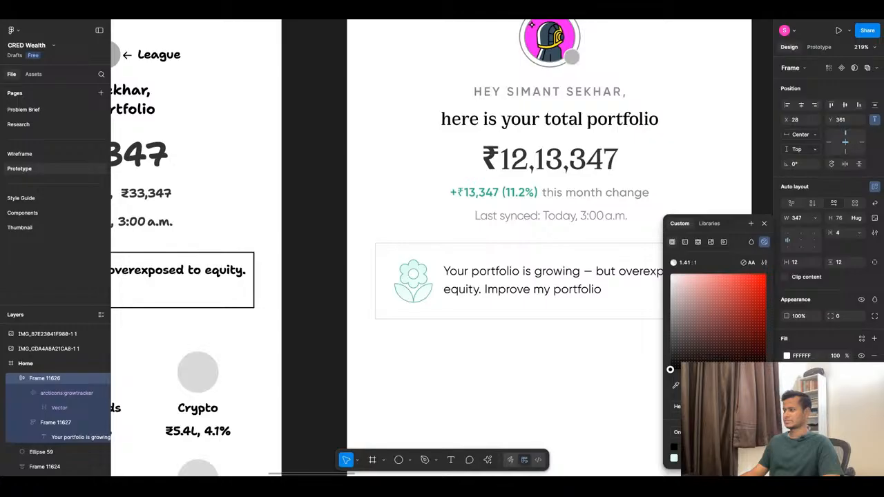
pyautogui.click(322, 84)
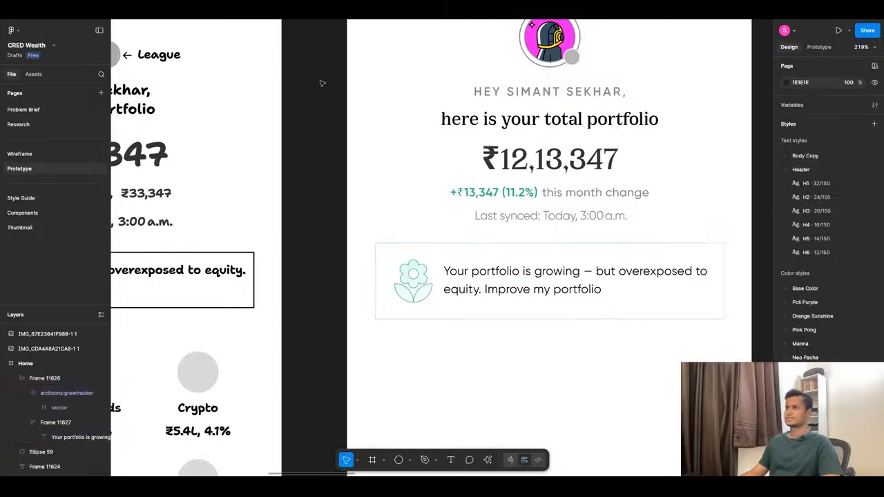
pyautogui.press('super+alt+Return')
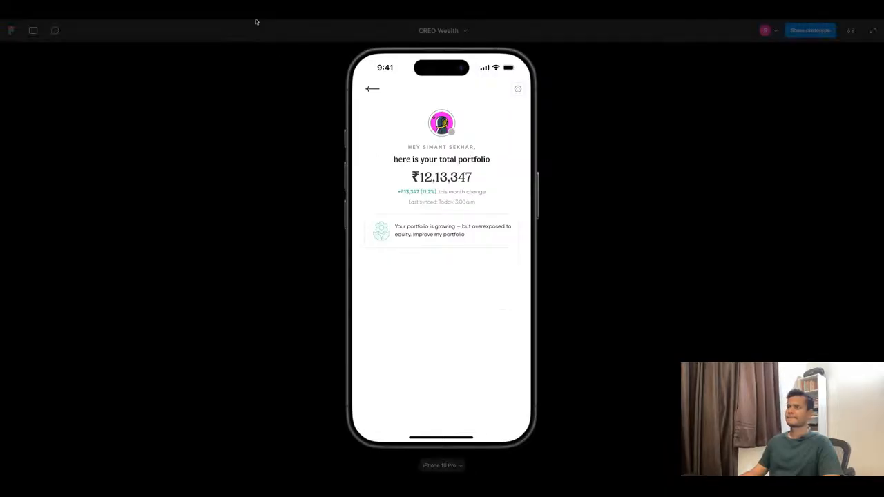
pyautogui.press('Escape')
# Try the Park Green/100 colour style as the insight card's fill.
pyautogui.click(476, 291)
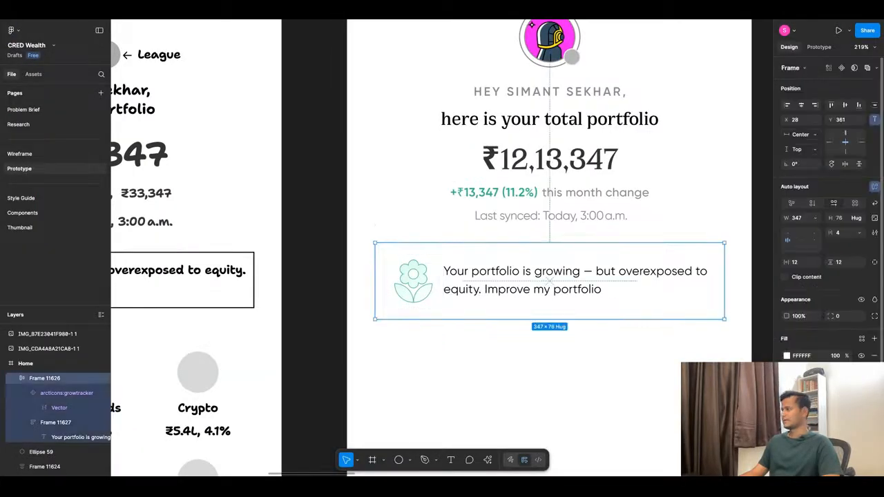
pyautogui.click(862, 339)
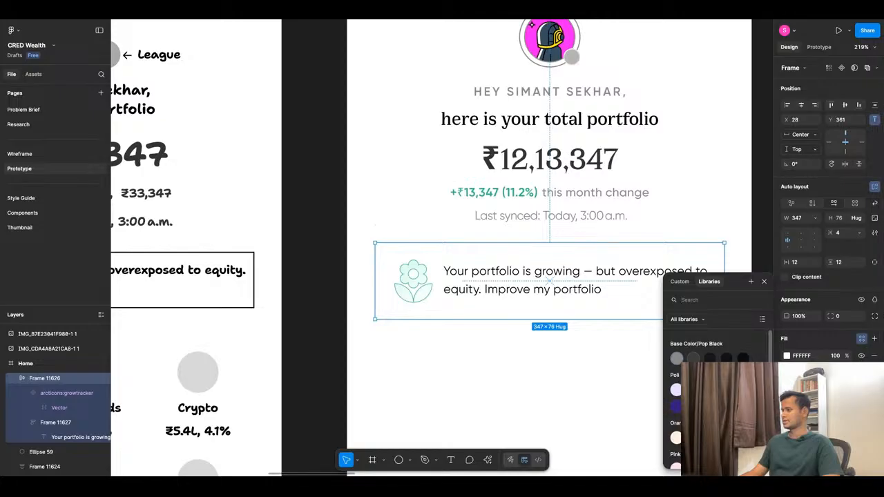
pyautogui.scroll(-3, 691, 386)
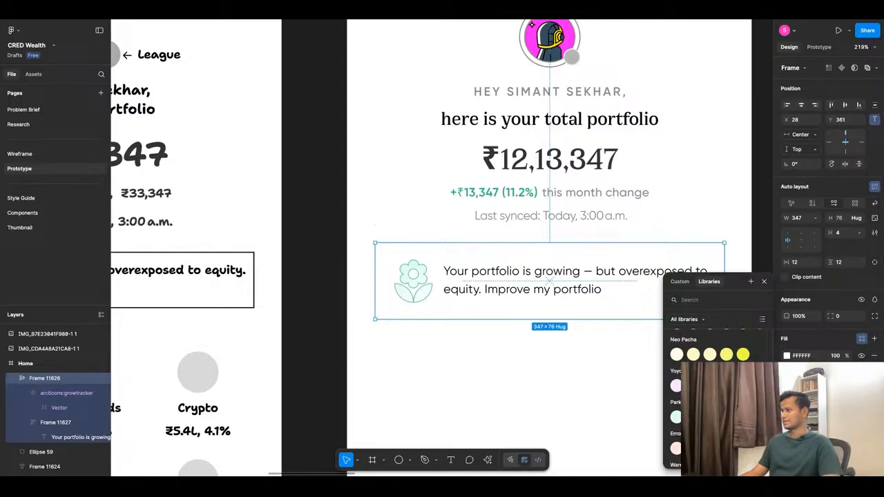
pyautogui.click(676, 418)
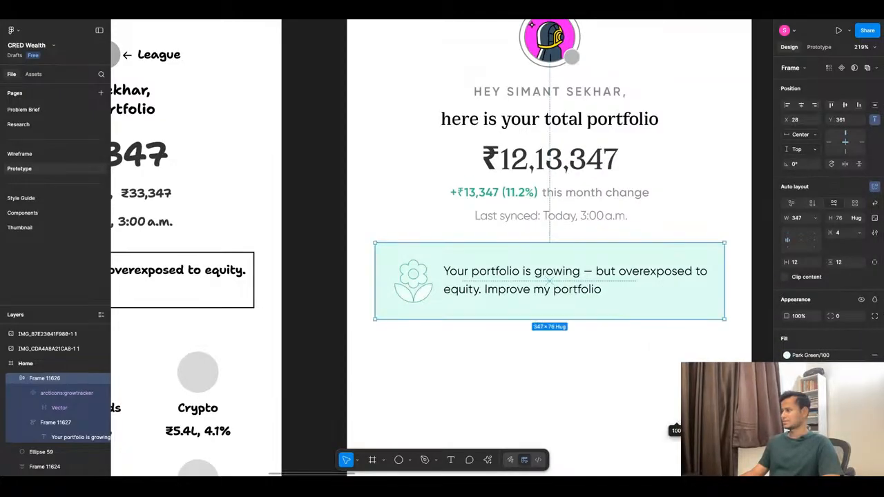
# Detach the card's green fill from its style, try it at 30% and 18% opacity, and revert to the white fill.
pyautogui.click(861, 356)
pyautogui.click(787, 355)
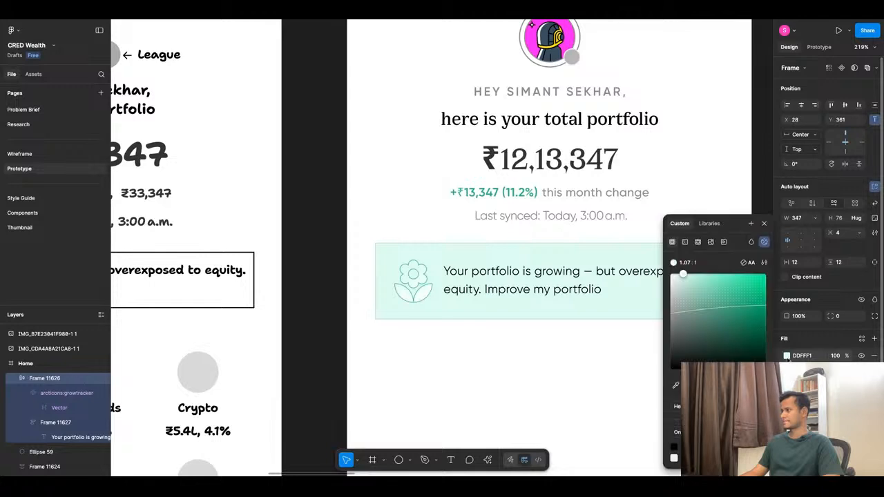
pyautogui.write('30')
pyautogui.press('Return')
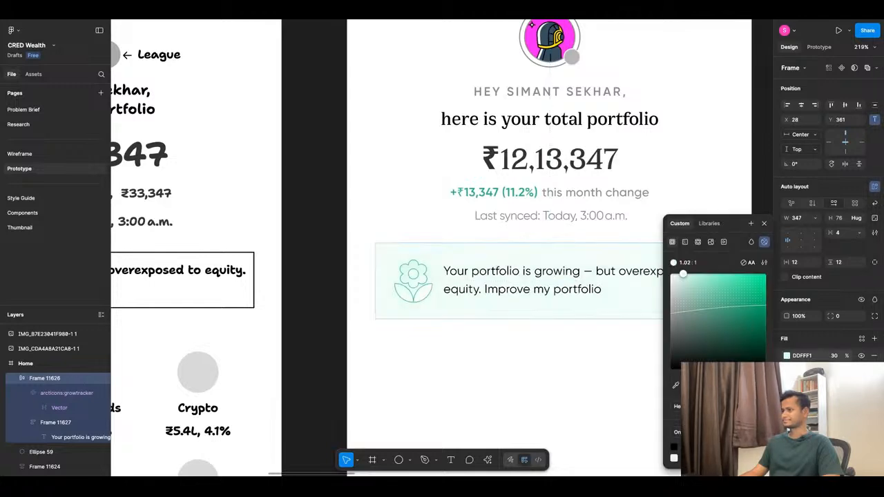
pyautogui.moveTo(693, 391); pyautogui.dragTo(704, 391)
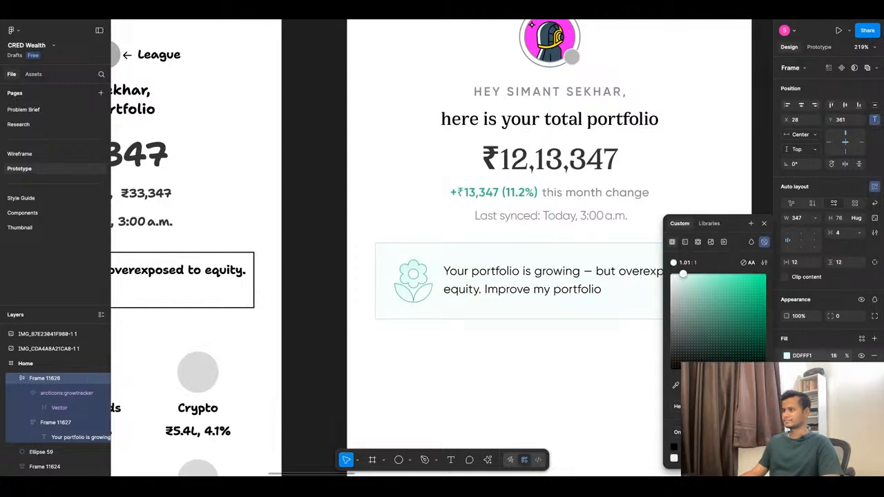
pyautogui.click(487, 388)
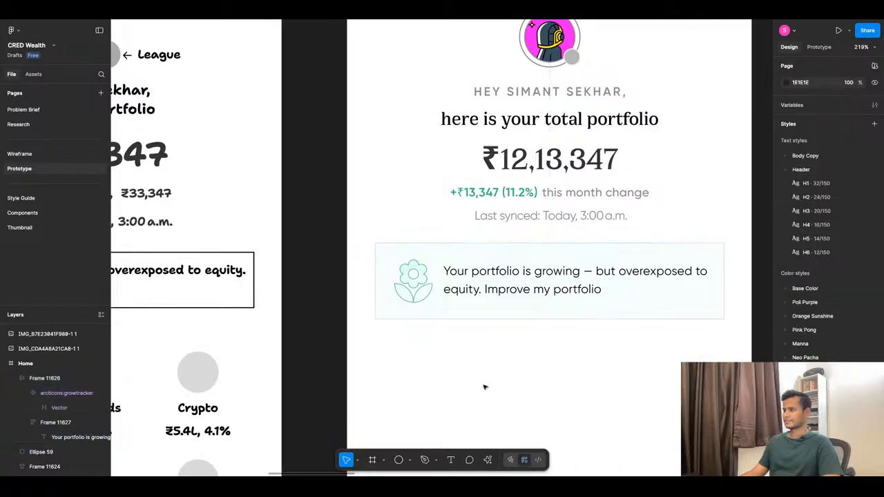
pyautogui.press('super+alt+Return')
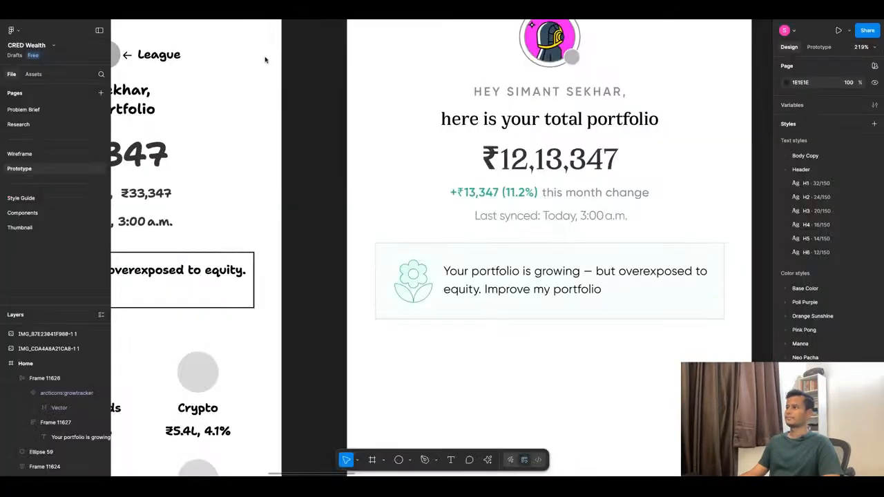
pyautogui.click(654, 376)
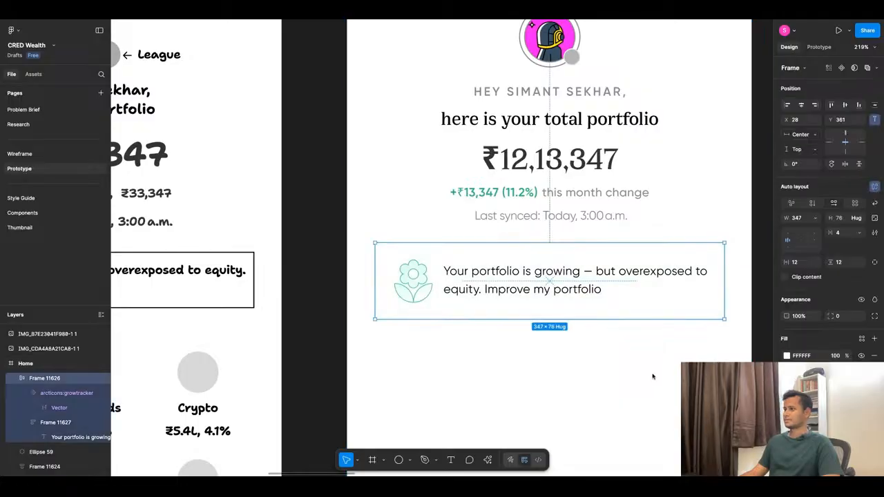
# Duplicate the insight card and offset the copy from the original to X 33, Y 366.
pyautogui.click(532, 293)
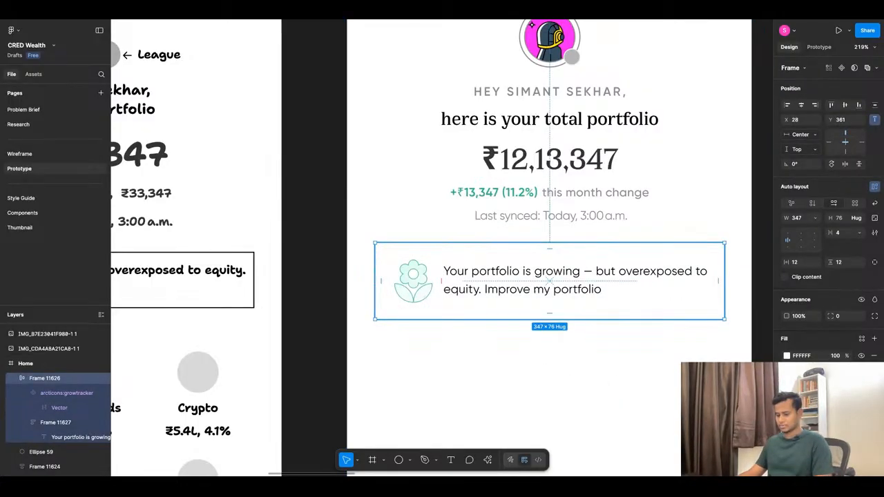
pyautogui.hotkey('shift', 'a')
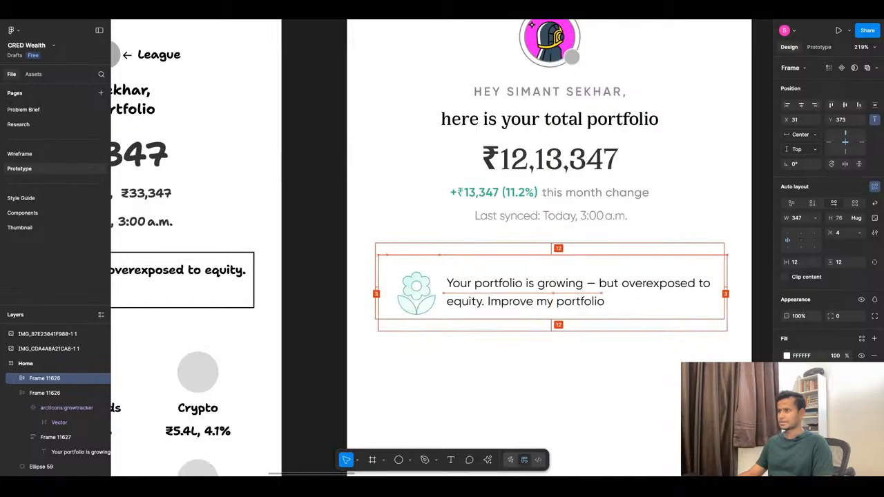
pyautogui.press('Up')
pyautogui.press('Up')
pyautogui.press('Up')
pyautogui.press('Up')
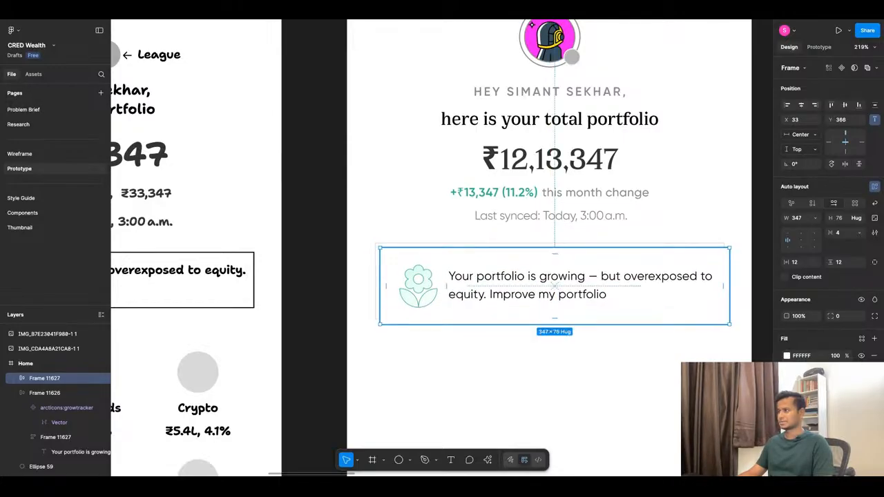
# Send the offset duplicate card to the back so it sits behind the original insight card.
pyautogui.rightClick(545, 118)
pyautogui.click(559, 228)
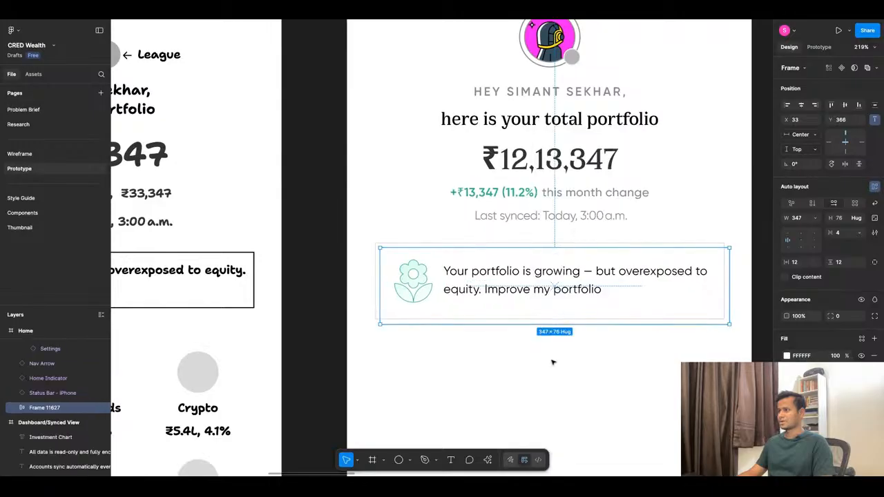
pyautogui.click(543, 381)
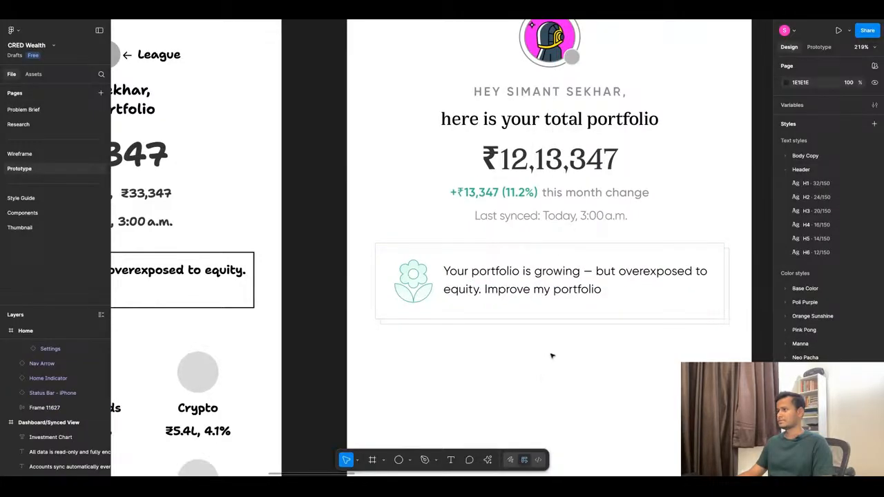
# Group the two stacked insight cards centred horizontally in the Home frame and preview the prototype.
pyautogui.click(587, 302)
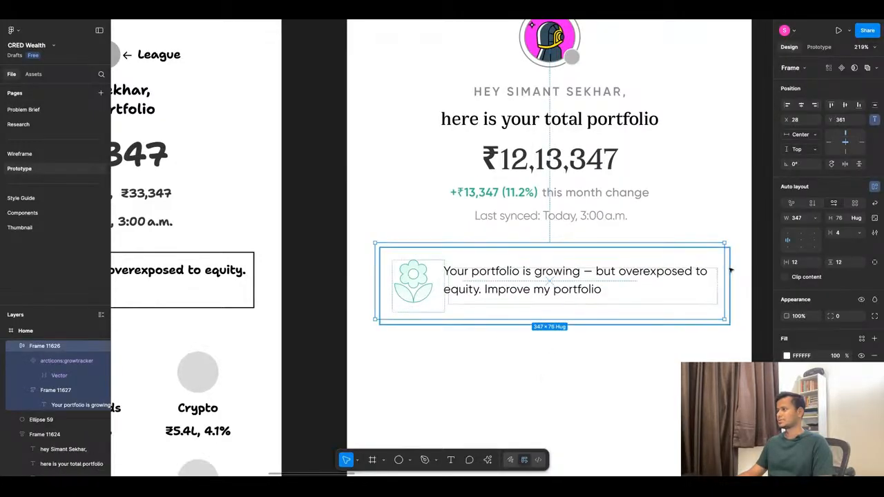
pyautogui.keyDown('shift'); pyautogui.click(729, 271); pyautogui.keyUp('shift')
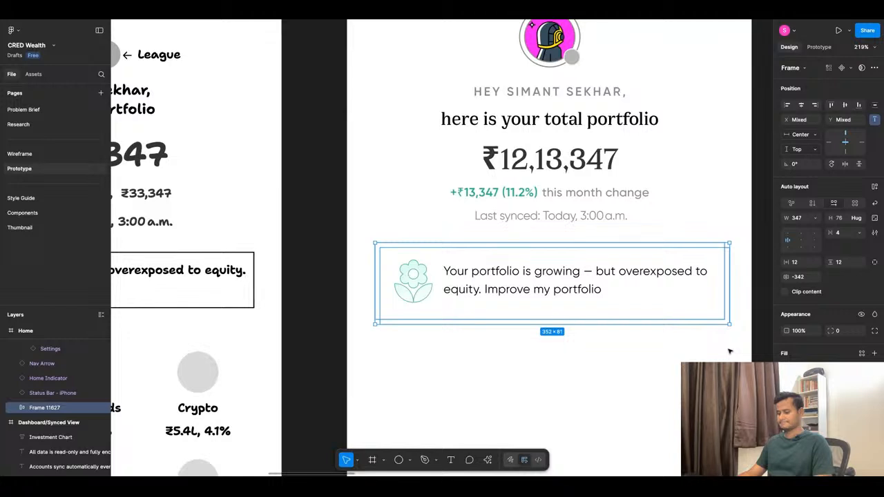
pyautogui.hotkey('shift', 'a')
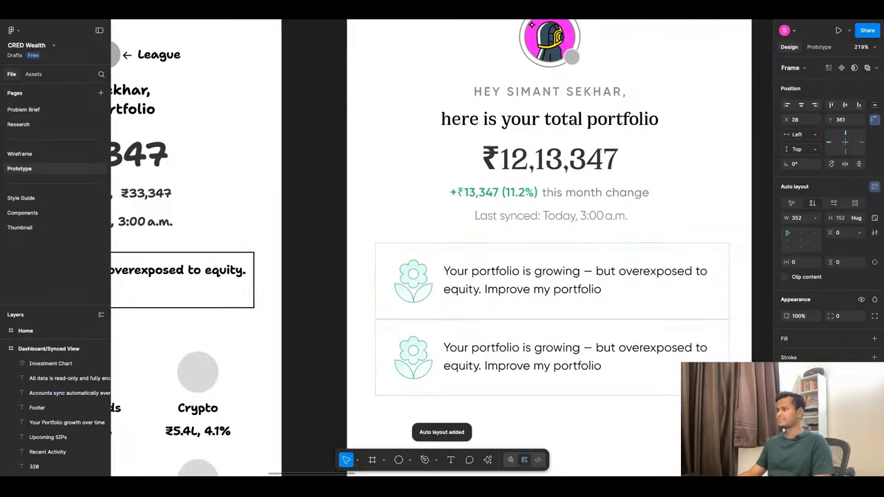
pyautogui.hotkey('ctrl', 'z')
pyautogui.hotkey('ctrl', 'g')
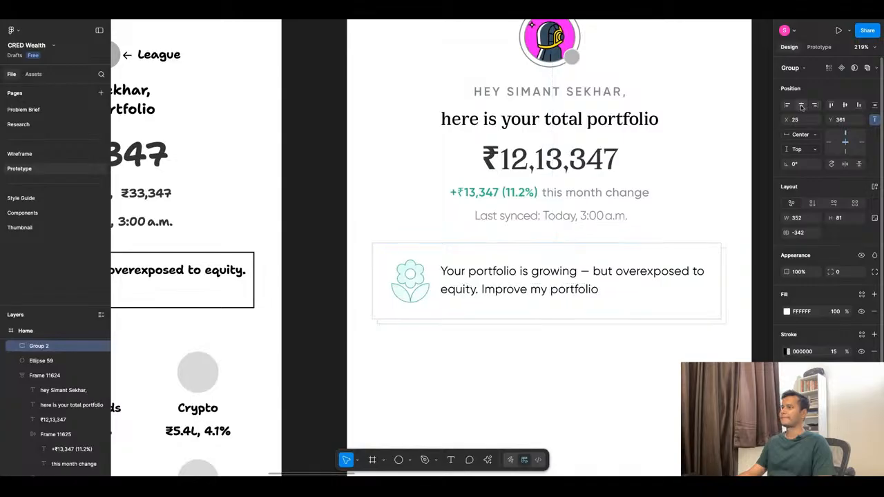
pyautogui.click(838, 30)
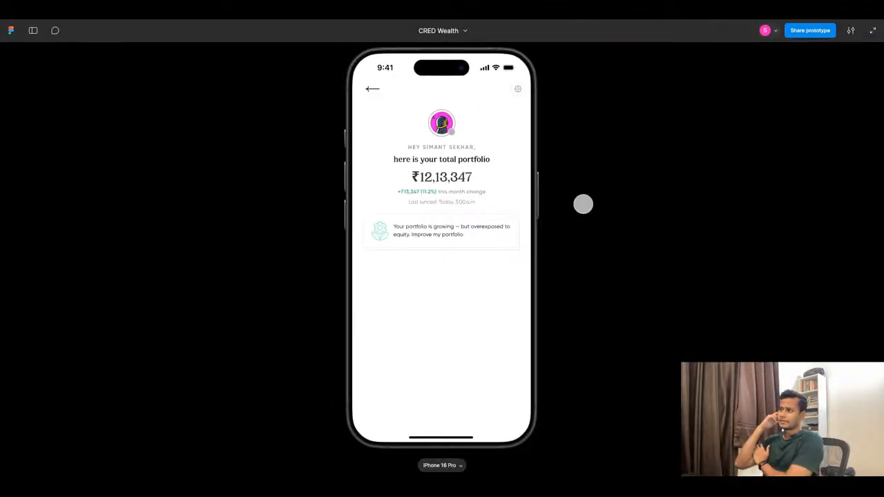
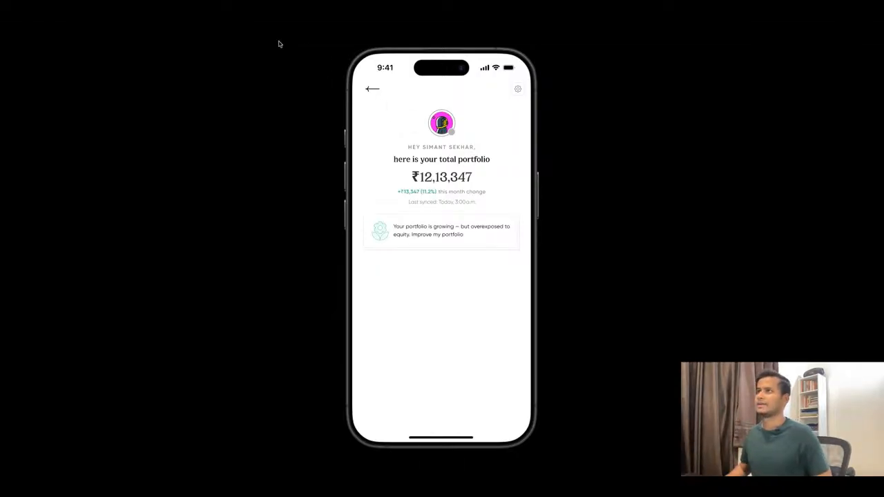
# Leave the preview, search the assets for chevron, and place the file's own chevron component below the insight card.
pyautogui.click(240, 16)
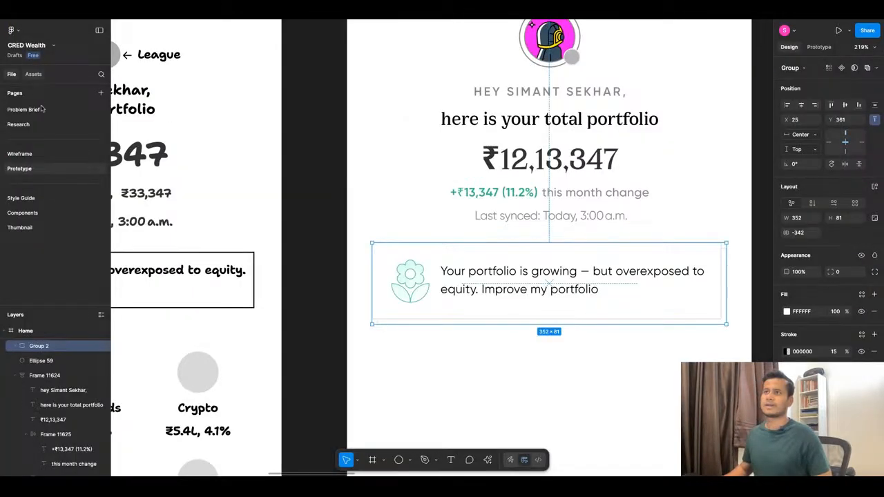
pyautogui.click(34, 74)
pyautogui.write('chevron')
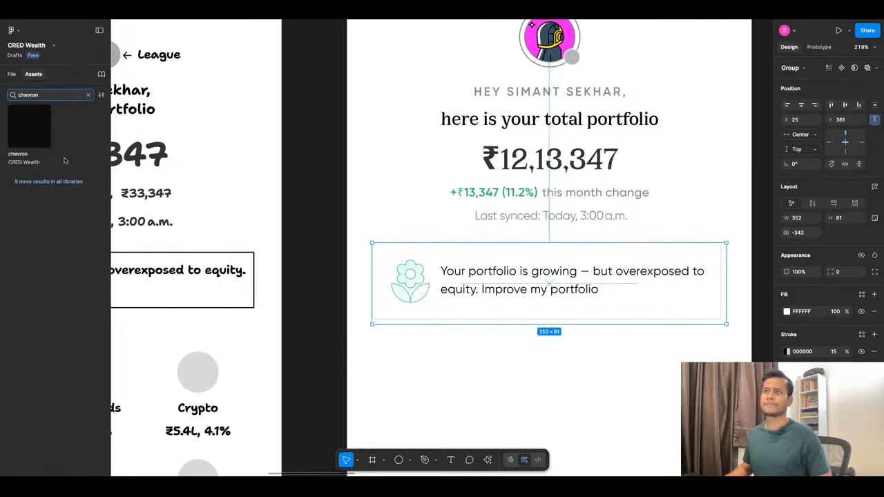
pyautogui.click(66, 255)
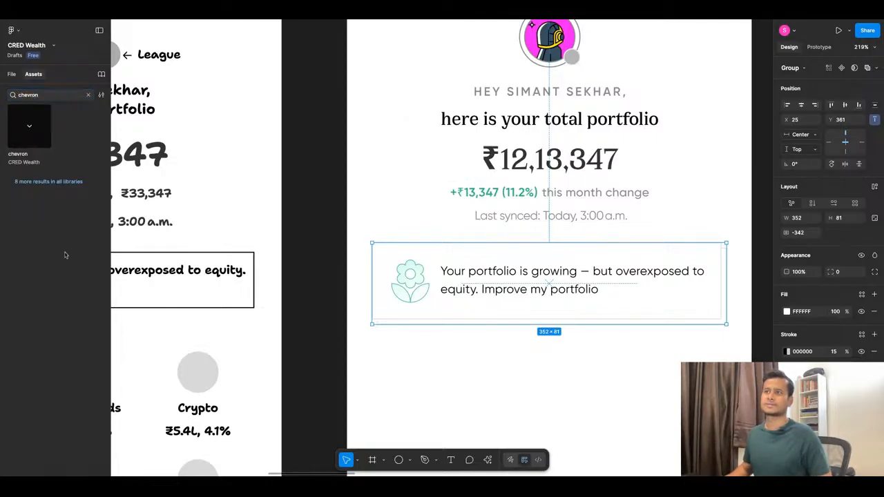
pyautogui.click(58, 181)
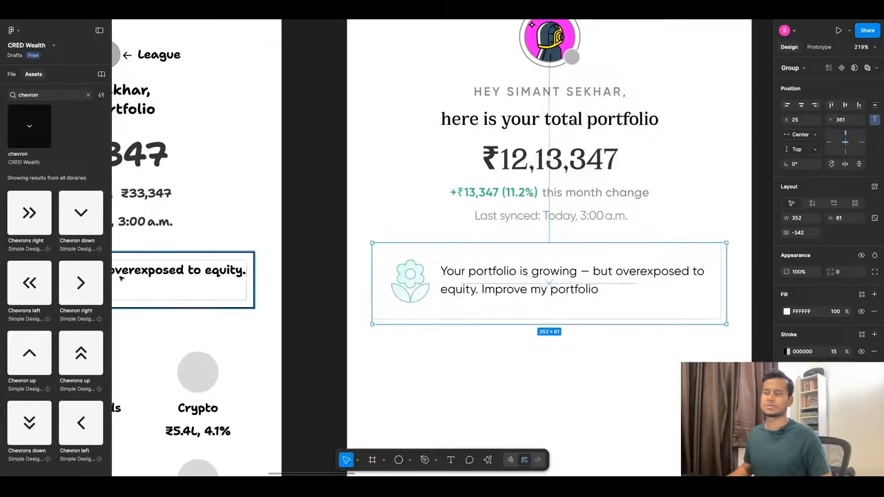
pyautogui.click(29, 131)
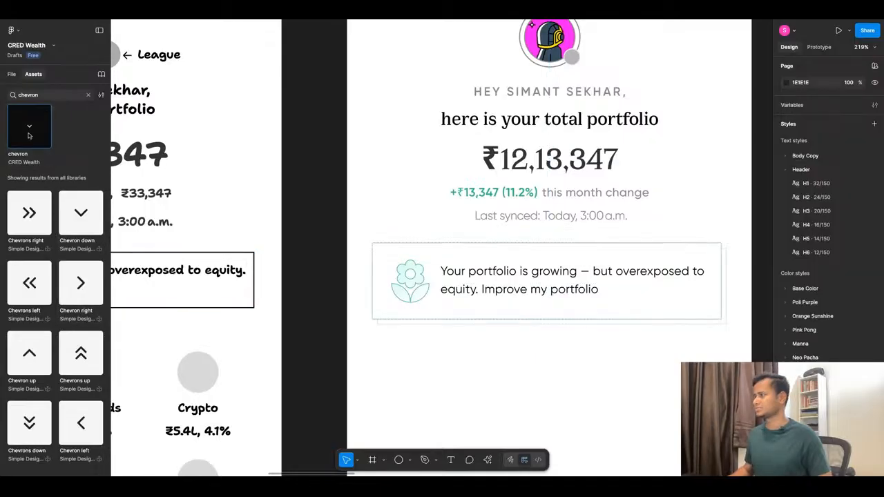
pyautogui.moveTo(446, 302); pyautogui.dragTo(480, 373)
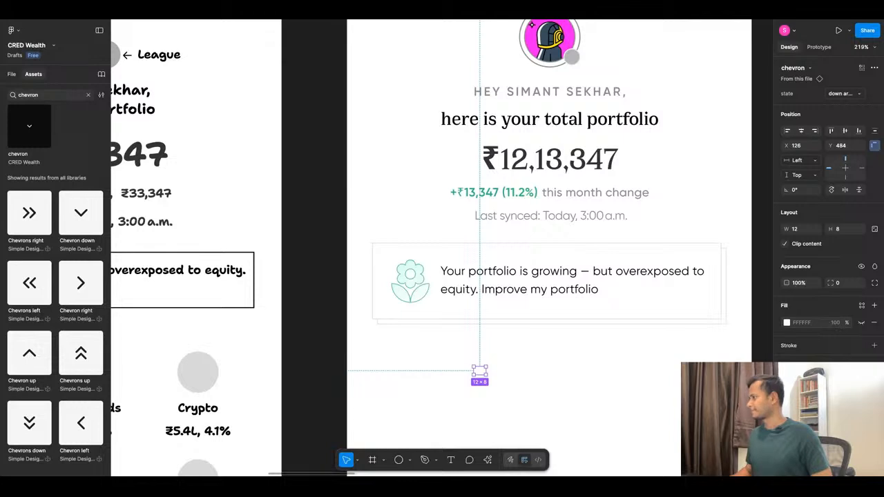
# Recolour the chevron black and rotate it 90°.
pyautogui.click(801, 408)
pyautogui.click(710, 358)
pyautogui.press('Escape')
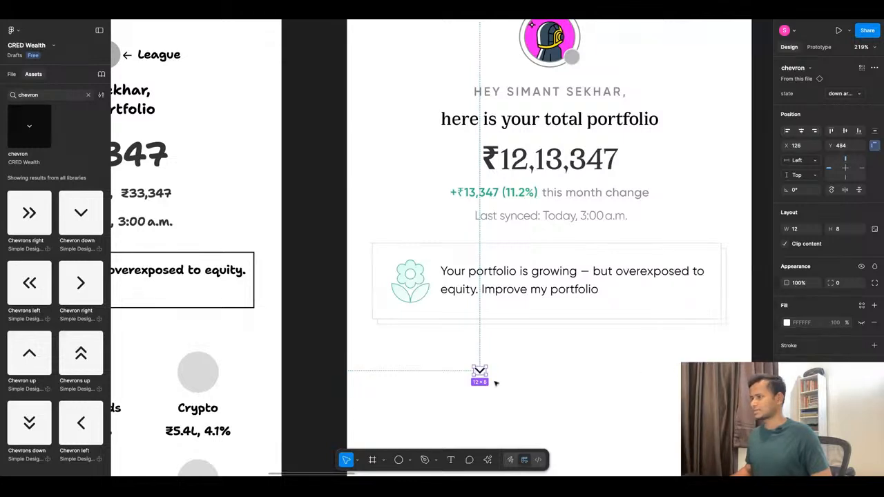
pyautogui.click(803, 192)
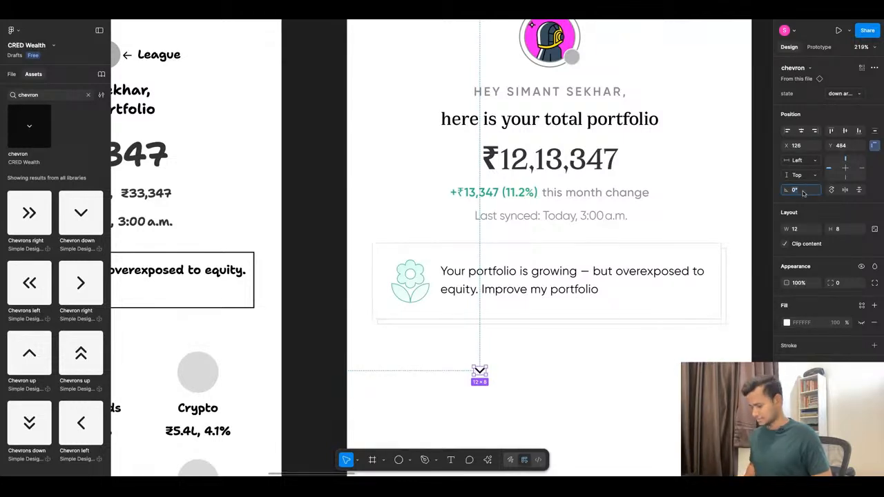
pyautogui.write('90')
pyautogui.press('Return')
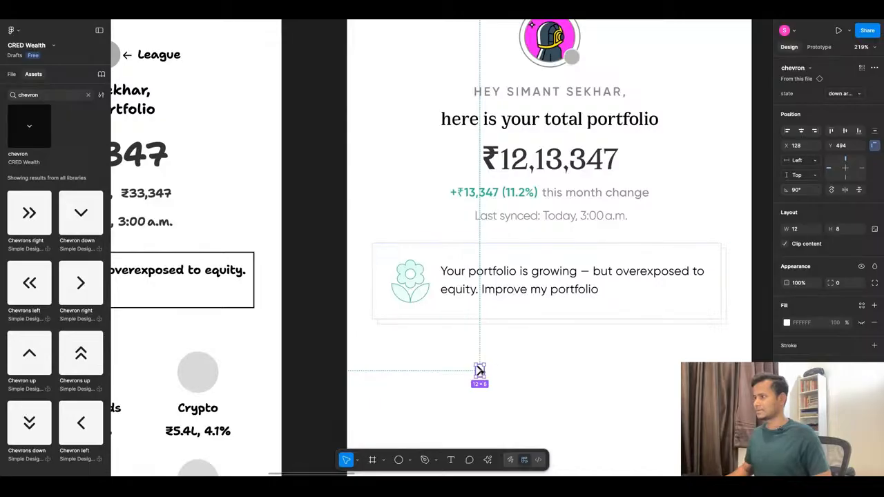
# Move the chevron into the front insight card's auto layout, after the portfolio text.
pyautogui.moveTo(480, 371); pyautogui.dragTo(697, 288)
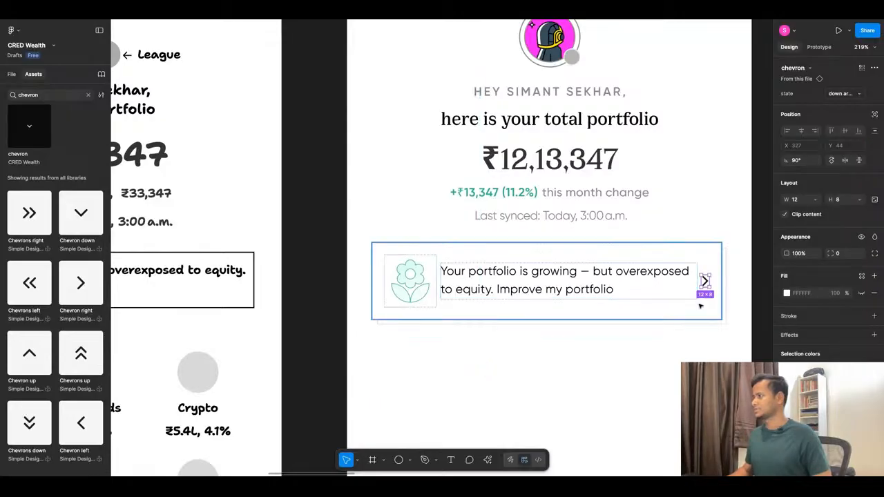
pyautogui.click(701, 342)
pyautogui.scroll(-5, 552, 304)
pyautogui.scroll(4, 572, 283)
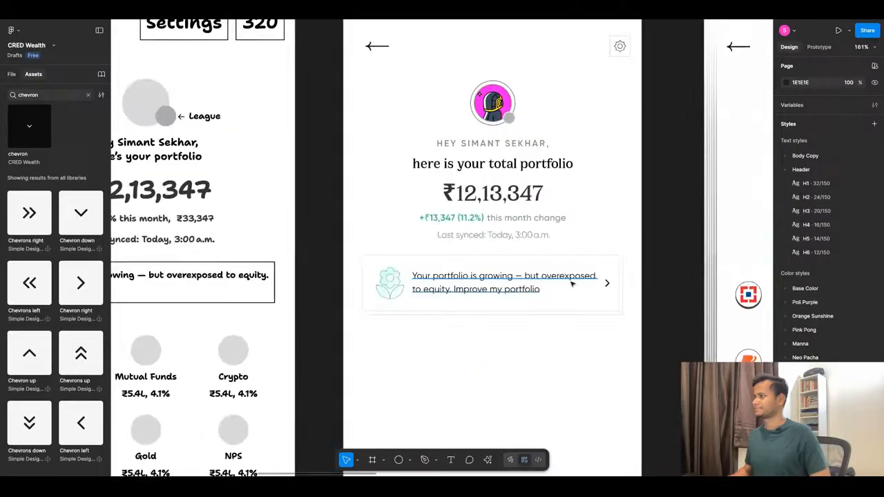
pyautogui.click(481, 297)
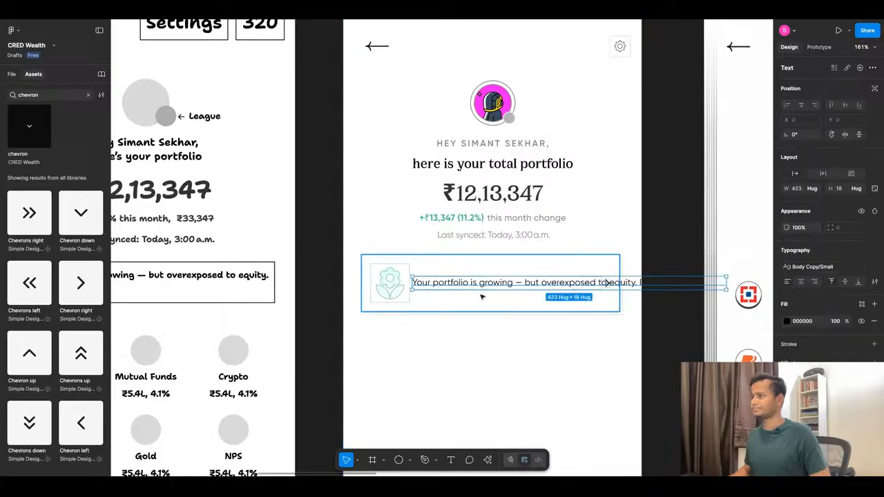
pyautogui.hotkey('ctrl', 'z')
pyautogui.click(481, 331)
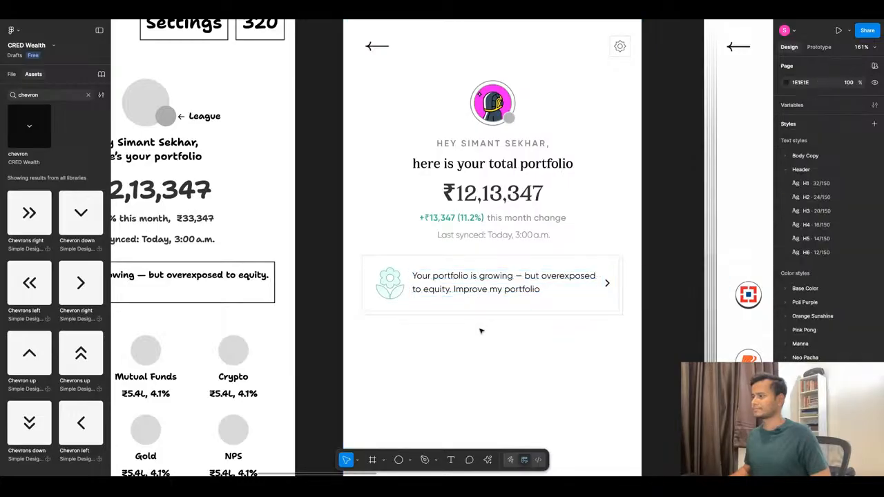
# Try "your" instead of "my" in the insight card's text and restore the wording "Improve my portfolio".
pyautogui.doubleClick(460, 290)
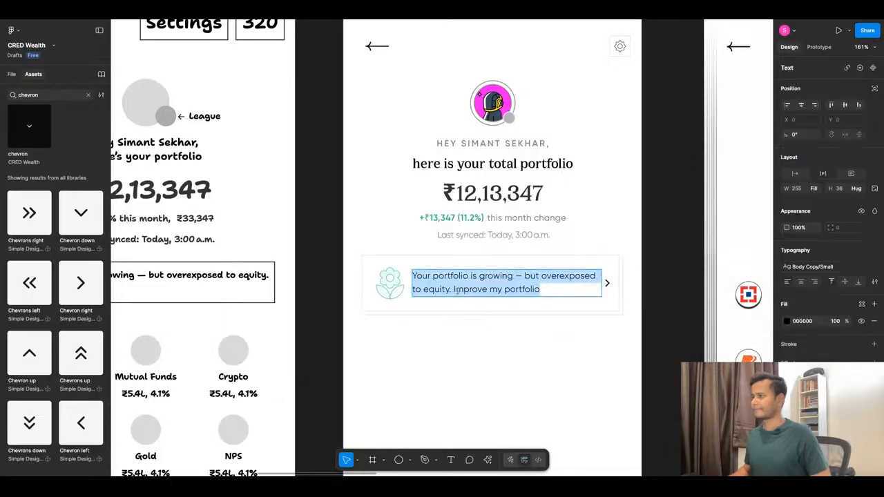
pyautogui.click(453, 290)
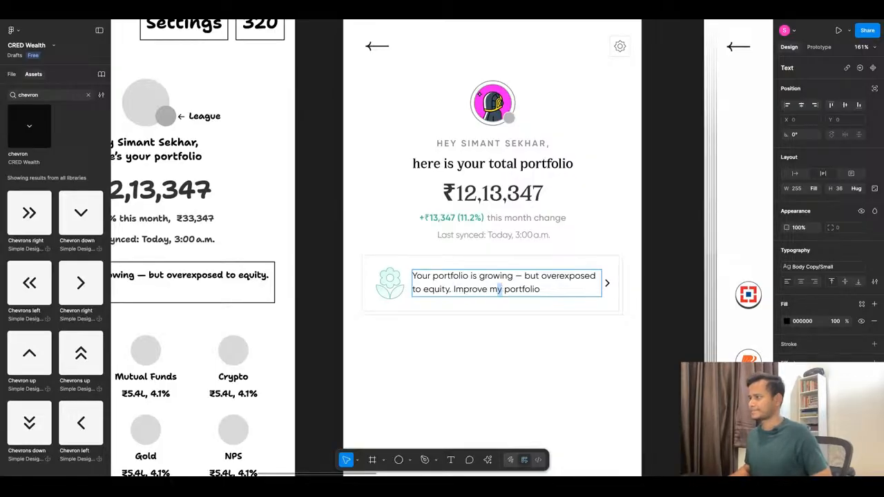
pyautogui.write('you')
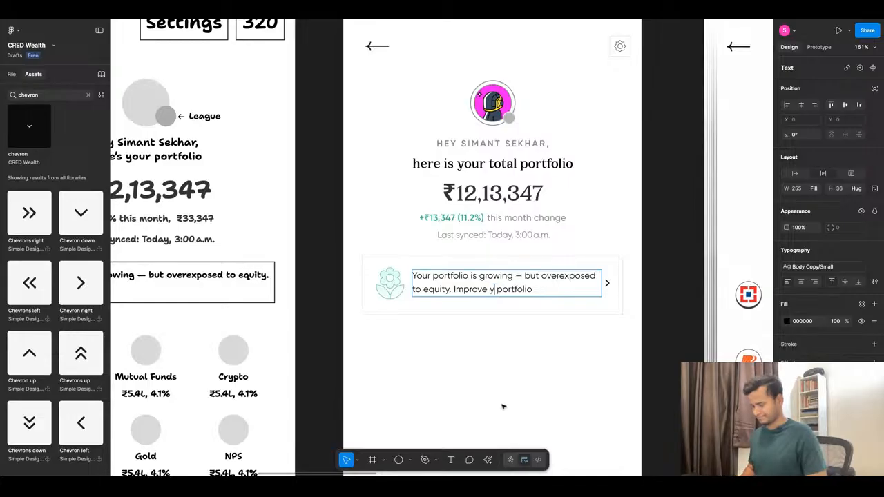
pyautogui.write('r')
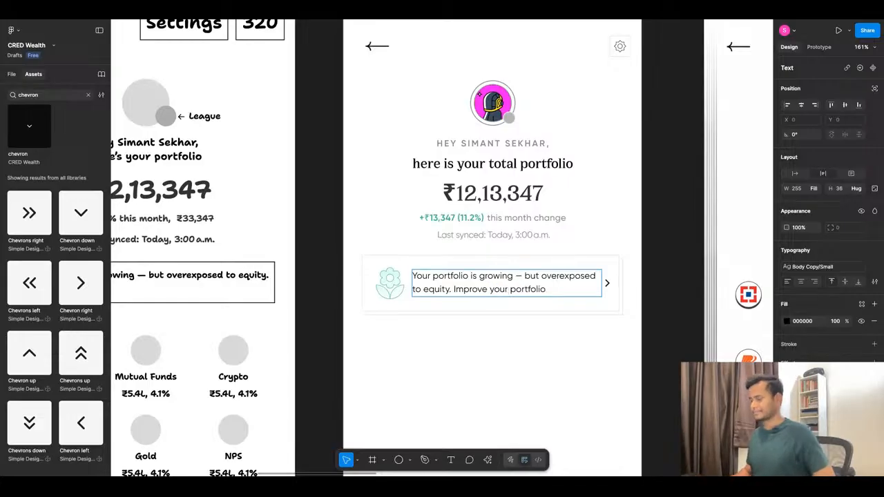
pyautogui.hotkey('alt', 'shift', 'Left')
pyautogui.write('my')
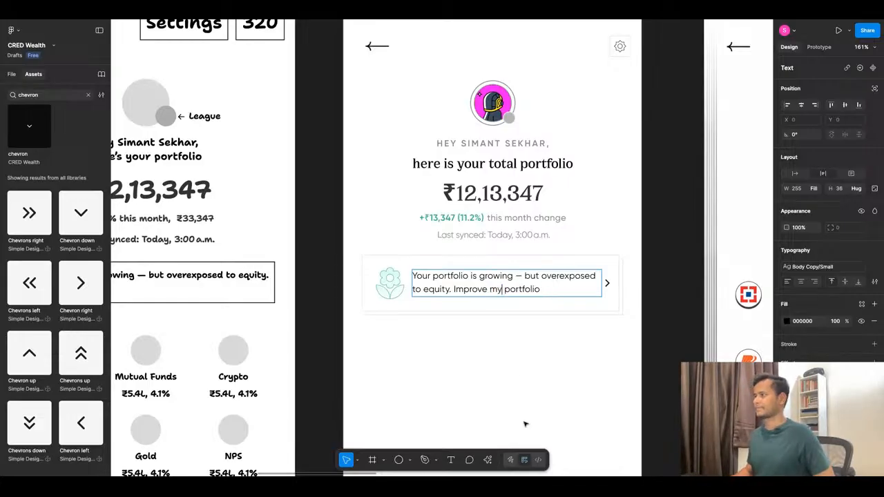
pyautogui.click(519, 366)
# Preview the Home prototype to check the insight card with its chevron, and return to the canvas.
pyautogui.scroll(-4, 467, 228)
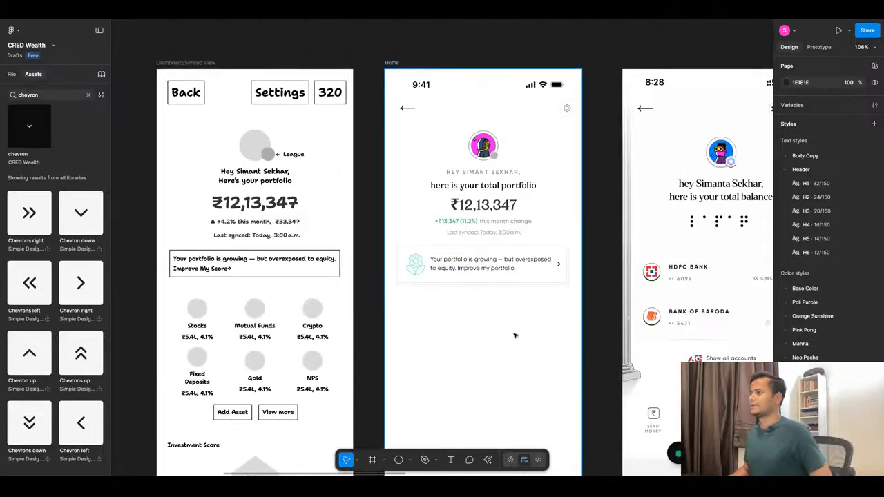
pyautogui.scroll(4, 515, 337)
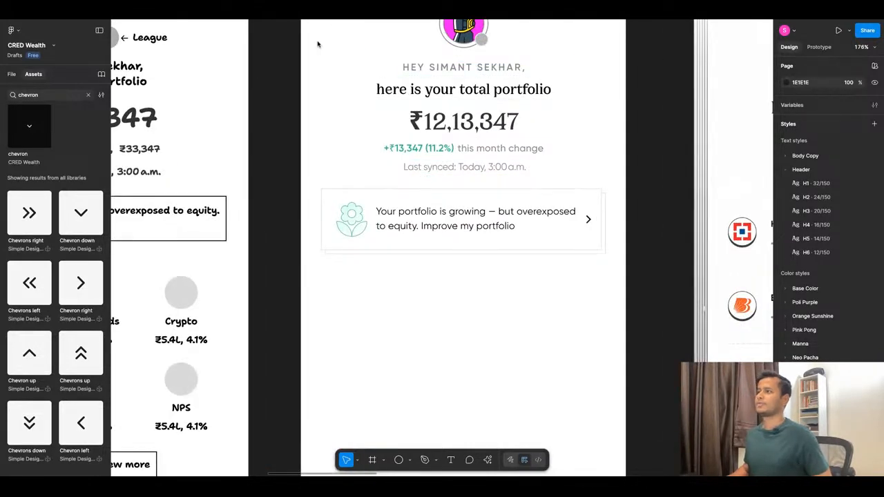
pyautogui.press('super+alt+Return')
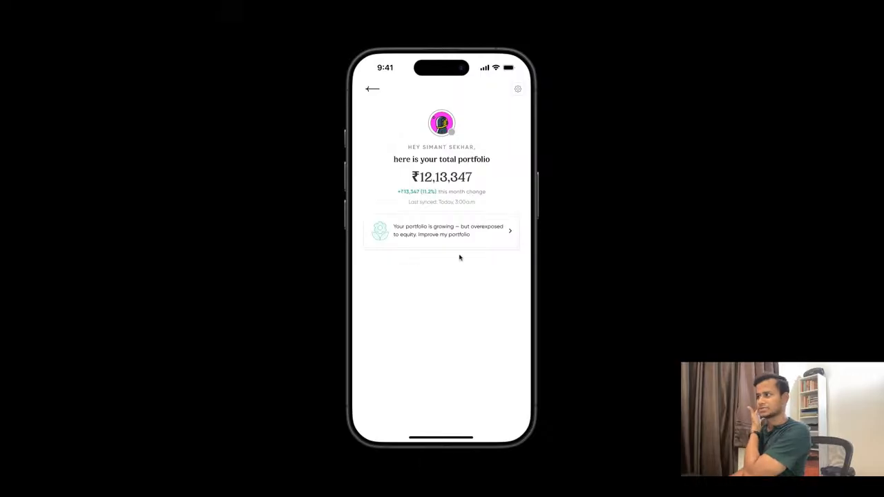
pyautogui.press('Escape')
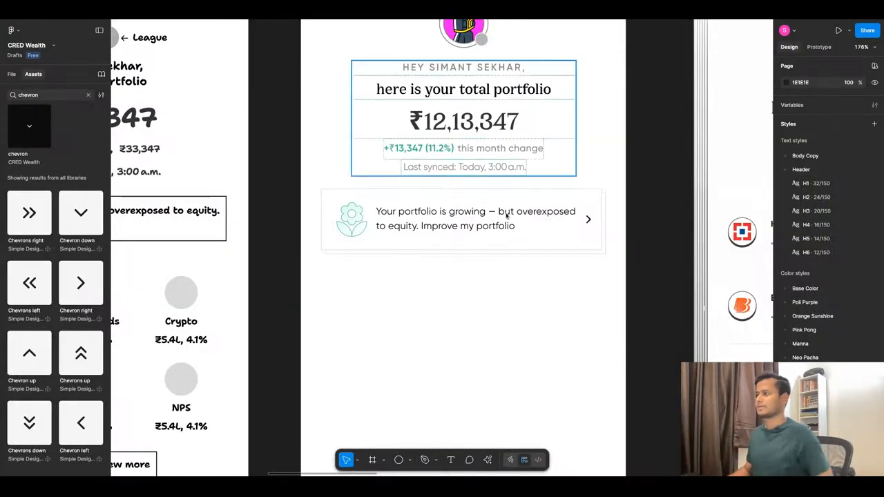
# Reduce the height of both stacked insight cards together to 68 and check the result in the prototype preview.
pyautogui.click(475, 252)
pyautogui.scroll(-5, 476, 256)
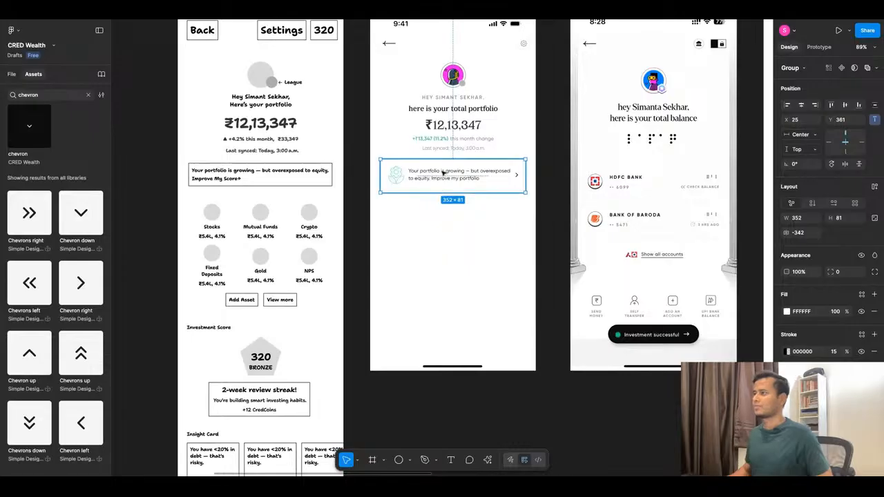
pyautogui.scroll(5, 444, 173)
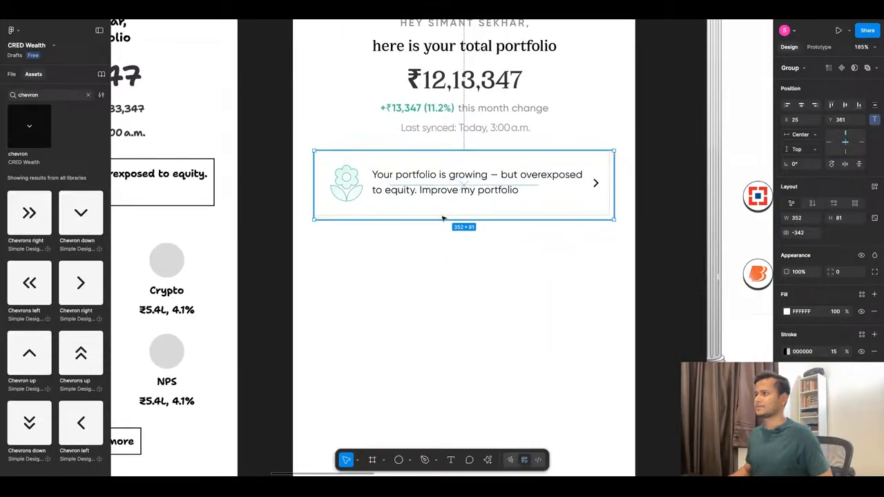
pyautogui.hotkey('shift', 'a')
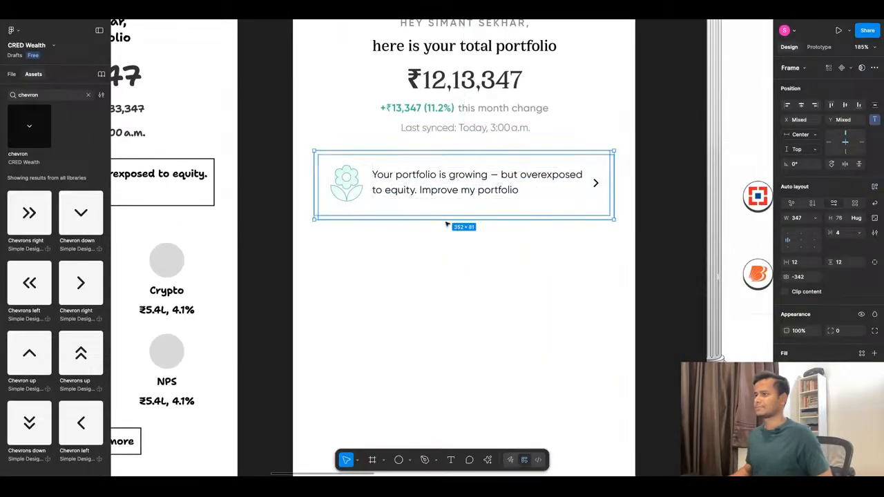
pyautogui.moveTo(435, 220); pyautogui.dragTo(435, 210)
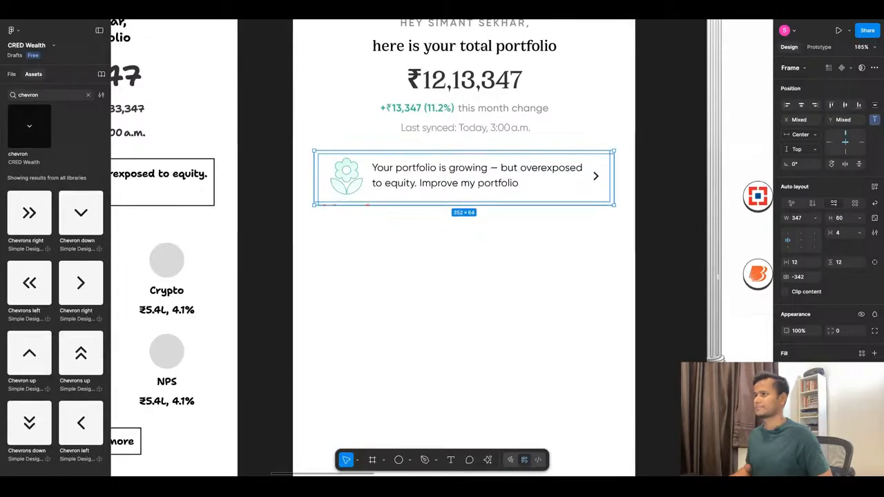
pyautogui.press('super+alt+Return')
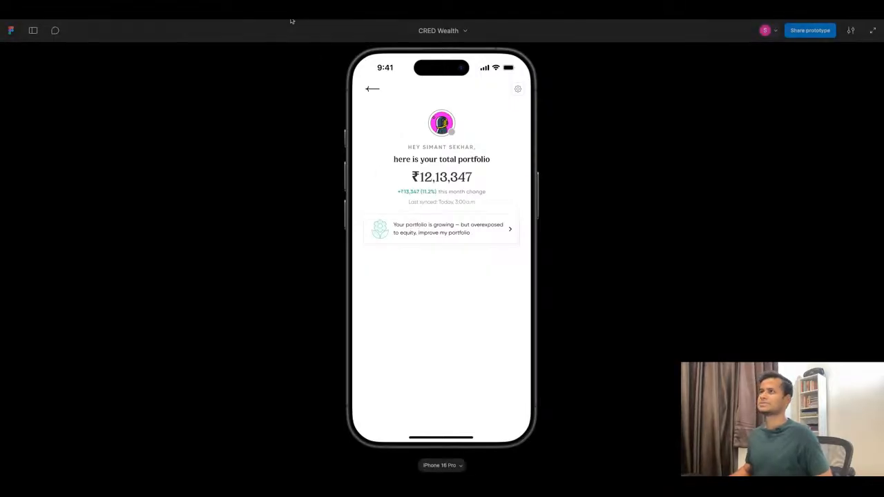
pyautogui.press('Escape')
# Nudge the back insight card down to Y 366 so its offset shows evenly behind the front card.
pyautogui.scroll(5, 439, 213)
pyautogui.click(440, 213)
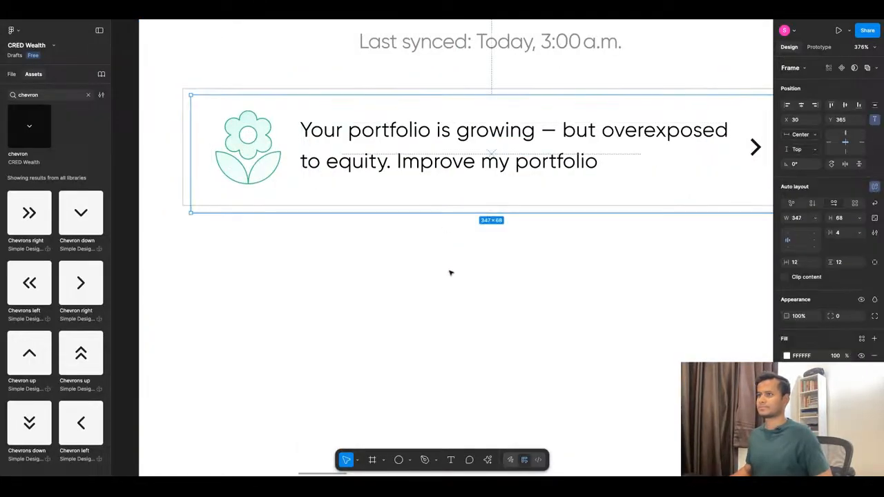
pyautogui.press('Down')
pyautogui.press('Down')
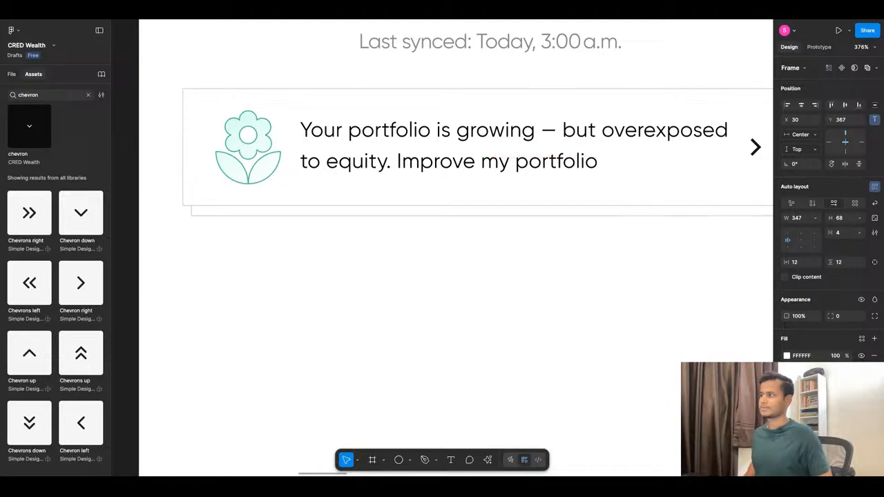
pyautogui.scroll(-5, 450, 273)
pyautogui.scroll(2, 509, 272)
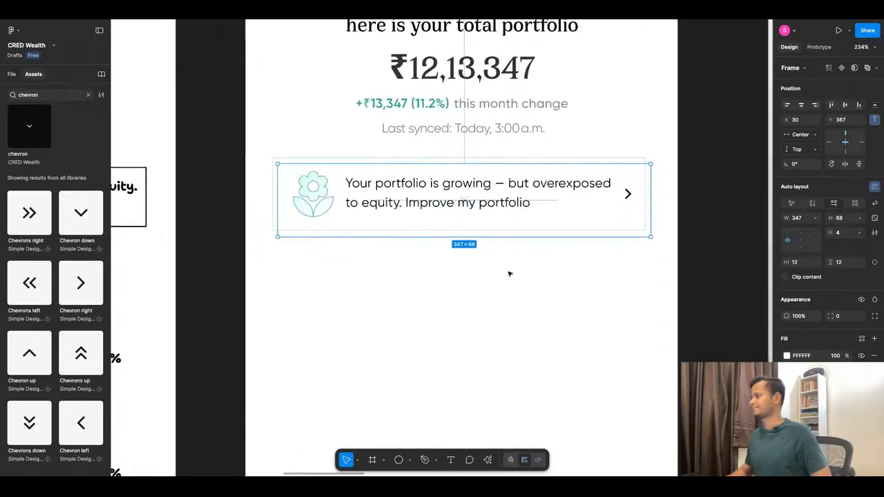
pyautogui.press('Up')
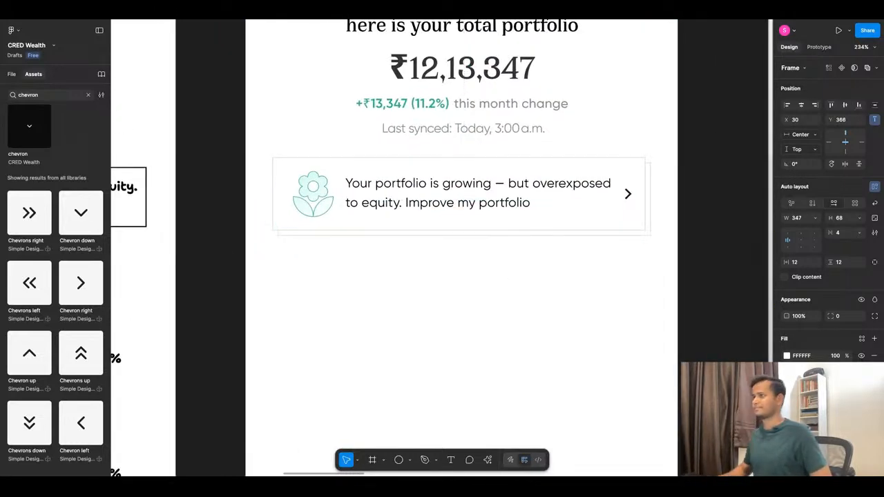
pyautogui.press('Escape')
# Select and copy the eight asset line icons from the icon frame on the Components page.
pyautogui.scroll(-8, 481, 248)
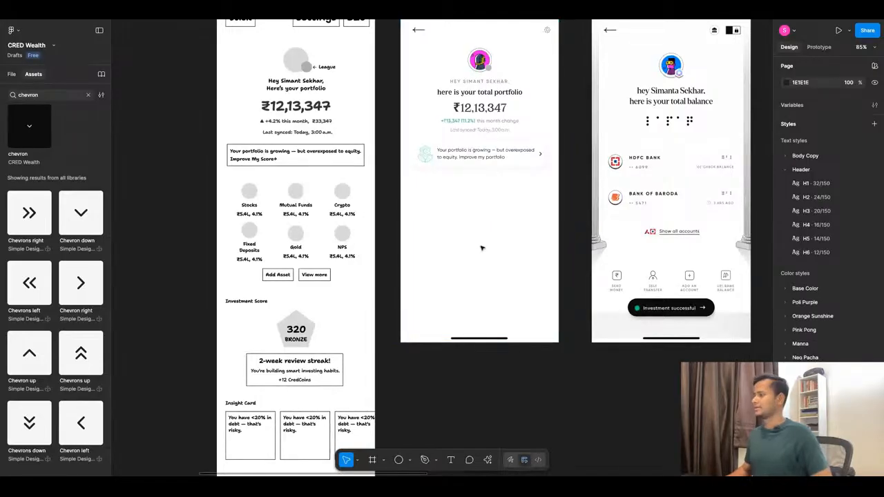
pyautogui.scroll(1, 433, 195)
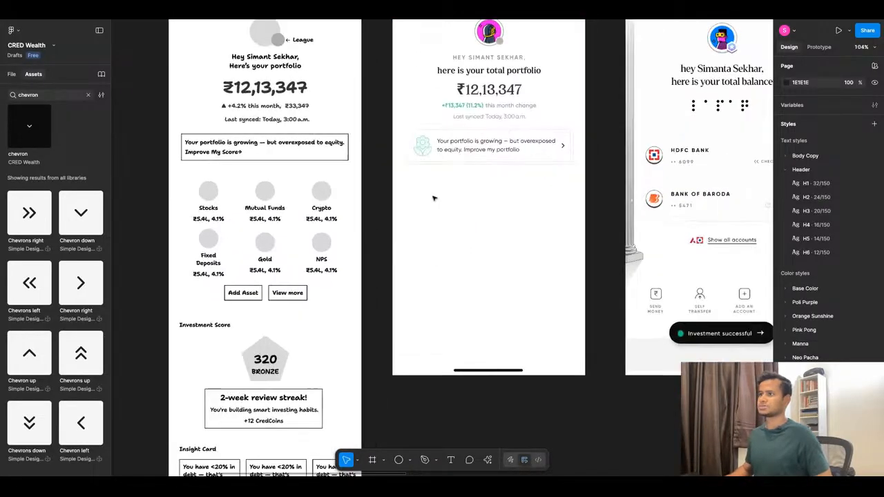
pyautogui.click(11, 74)
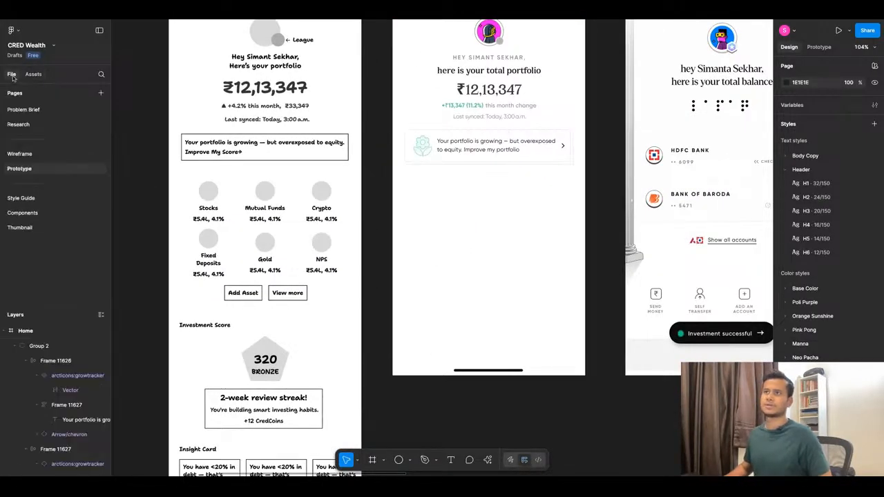
pyautogui.click(27, 213)
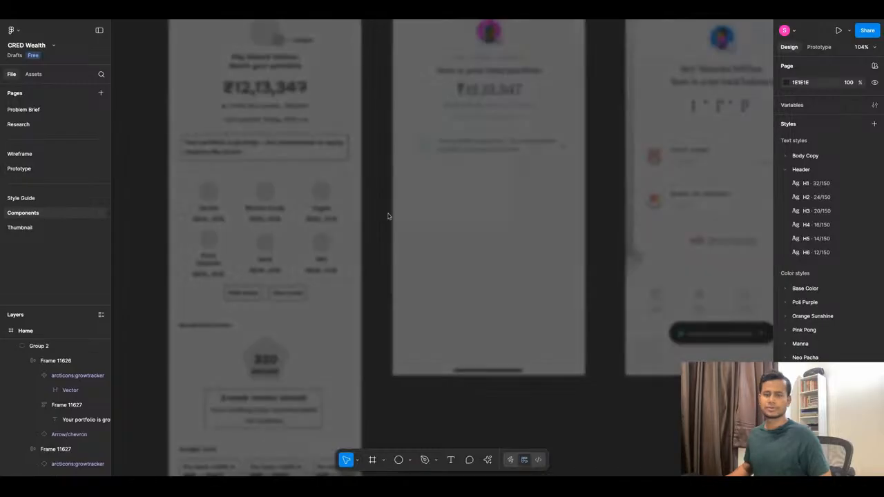
pyautogui.scroll(3, 483, 238)
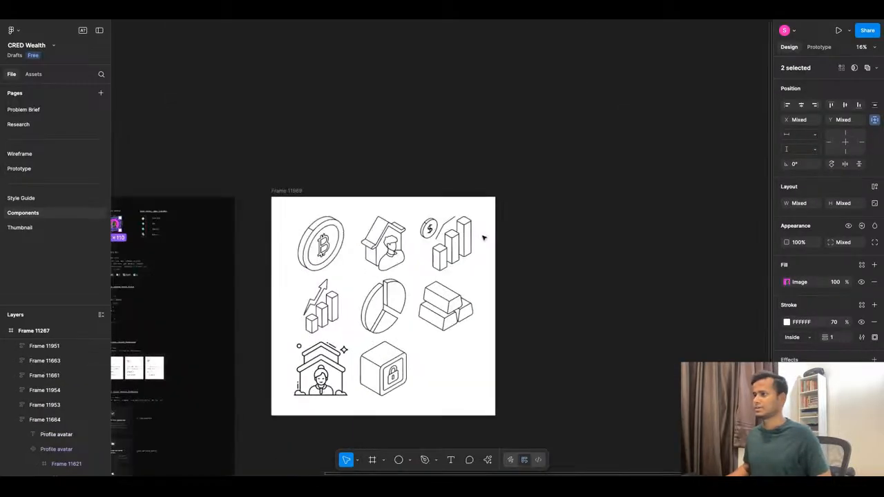
pyautogui.moveTo(247, 210); pyautogui.dragTo(563, 392)
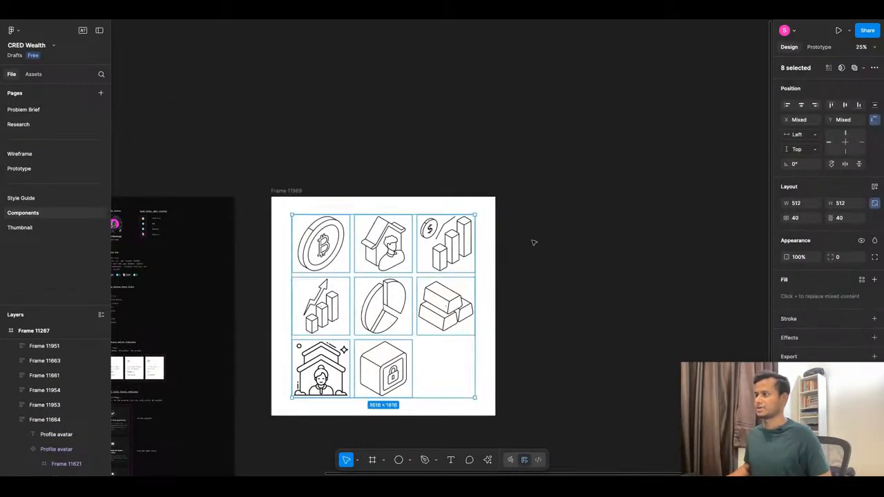
# Paste the eight icons on the Prototype page and scale them down together to about 121 × 121 inside the Home frame.
pyautogui.click(30, 172)
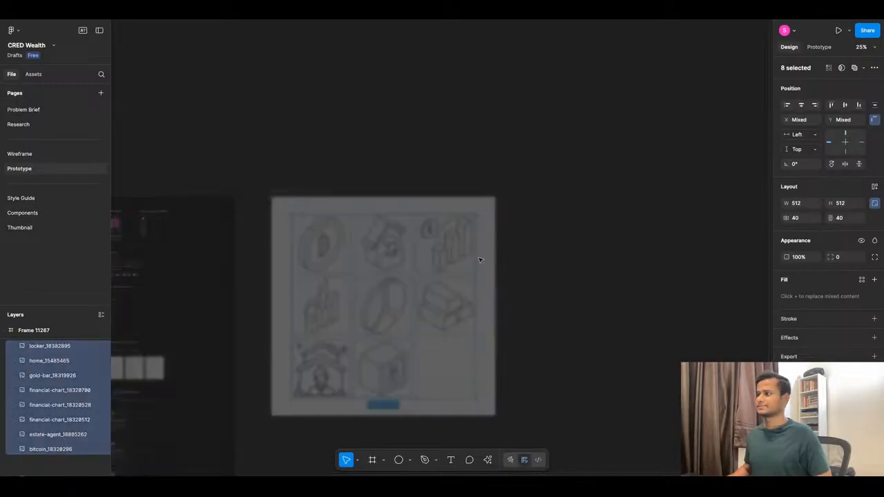
pyautogui.scroll(-4, 485, 181)
pyautogui.scroll(5, 528, 286)
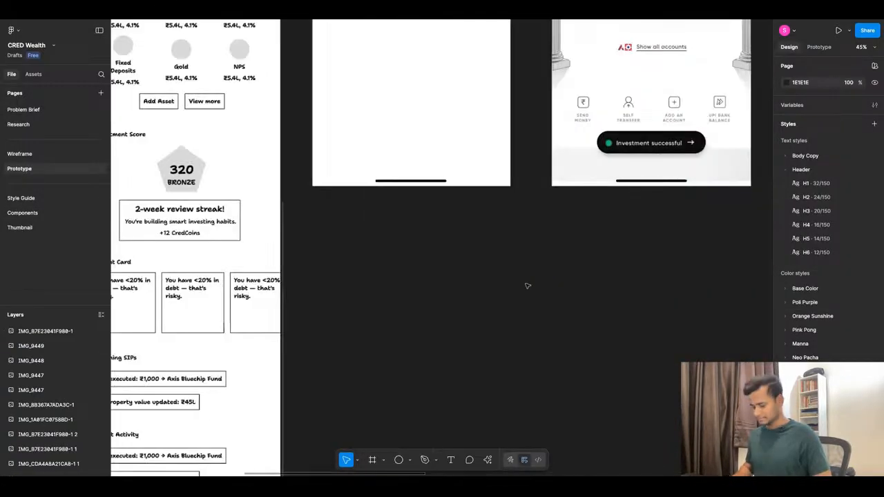
pyautogui.hotkey('ctrl', 'v')
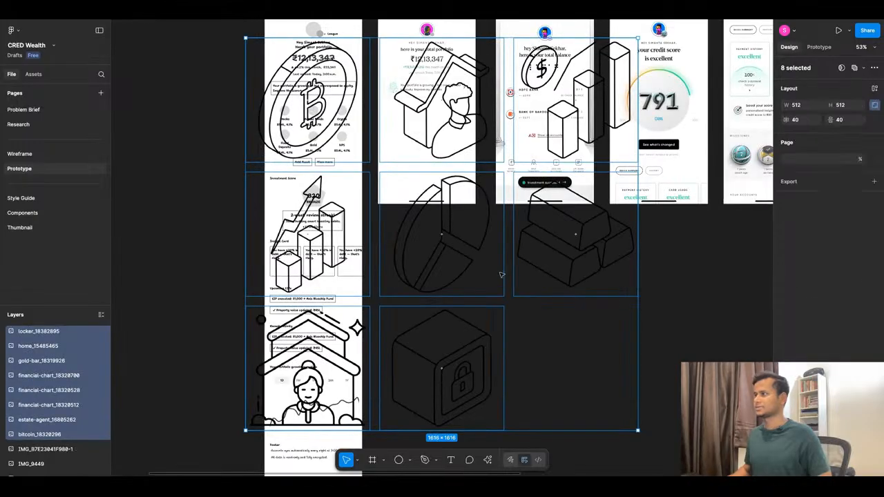
pyautogui.scroll(-3, 502, 272)
pyautogui.moveTo(584, 362); pyautogui.dragTo(456, 194)
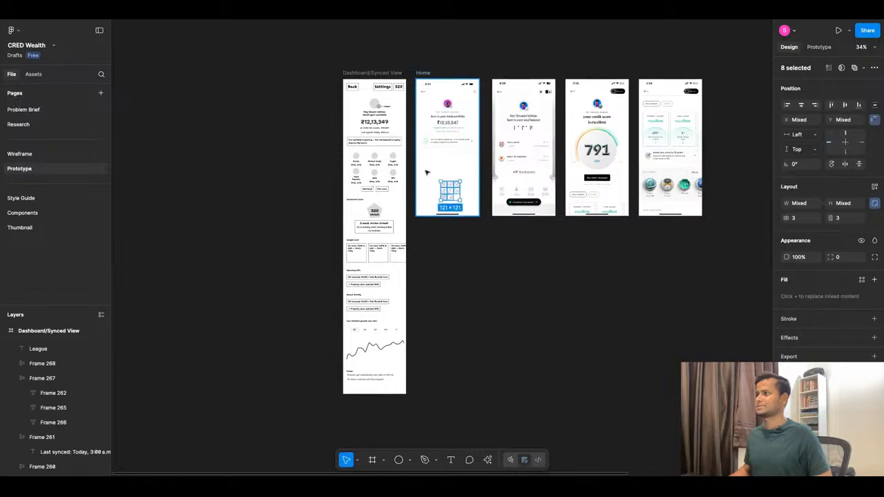
# Move the bar chart icon with the rising arrow out of the icon cluster to the Home frame's left side below the insight card.
pyautogui.scroll(5, 428, 173)
pyautogui.scroll(2, 427, 173)
pyautogui.click(428, 173)
pyautogui.scroll(3, 429, 175)
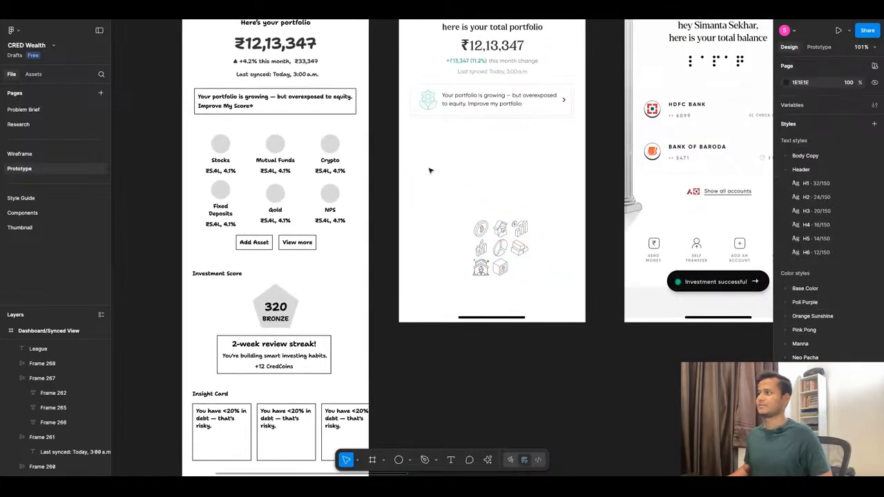
pyautogui.scroll(3, 429, 176)
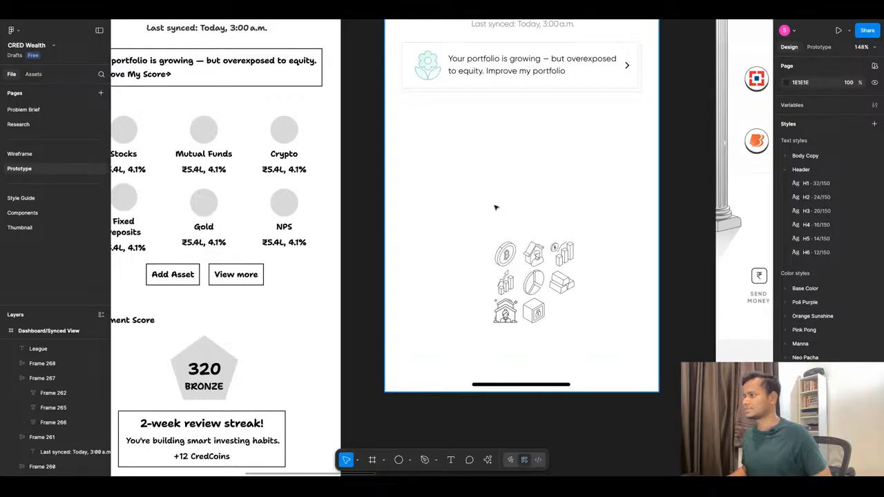
pyautogui.scroll(-1, 495, 207)
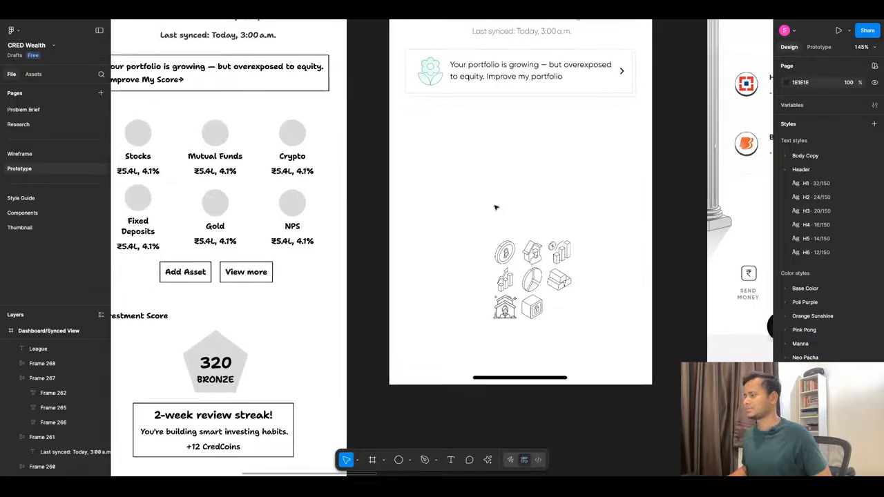
pyautogui.click(509, 282)
pyautogui.moveTo(513, 284)
pyautogui.mouseDown()
pyautogui.moveTo(426, 149)
pyautogui.moveTo(436, 181)
pyautogui.mouseUp()
pyautogui.click(437, 182)
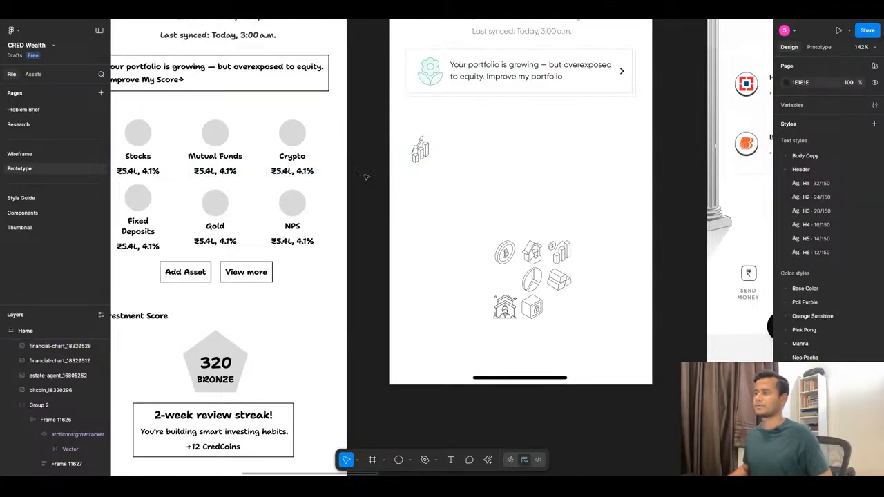
# Add the text label "Stocks" directly below the rising bar chart icon.
pyautogui.press('t')
pyautogui.click(407, 178)
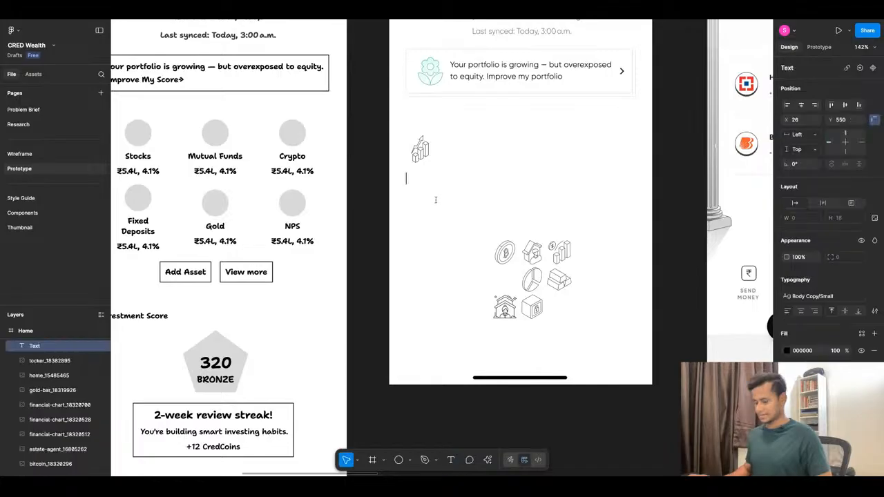
pyautogui.write('Stocks')
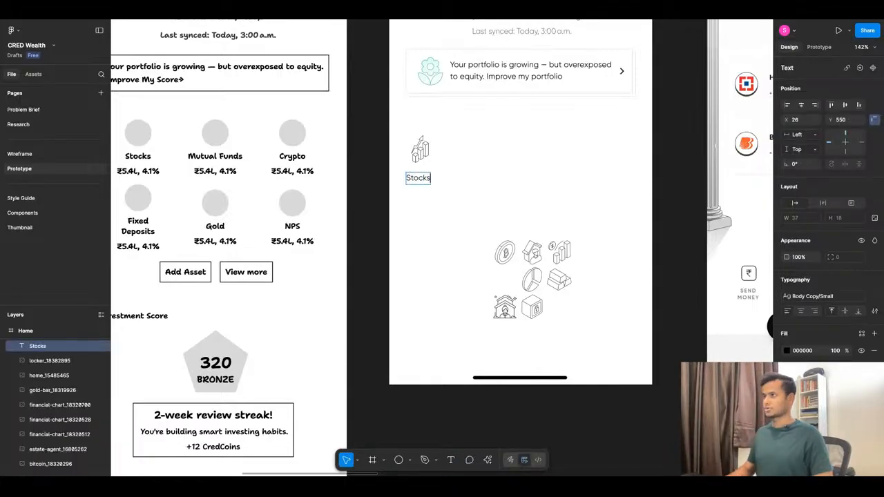
pyautogui.press('Escape')
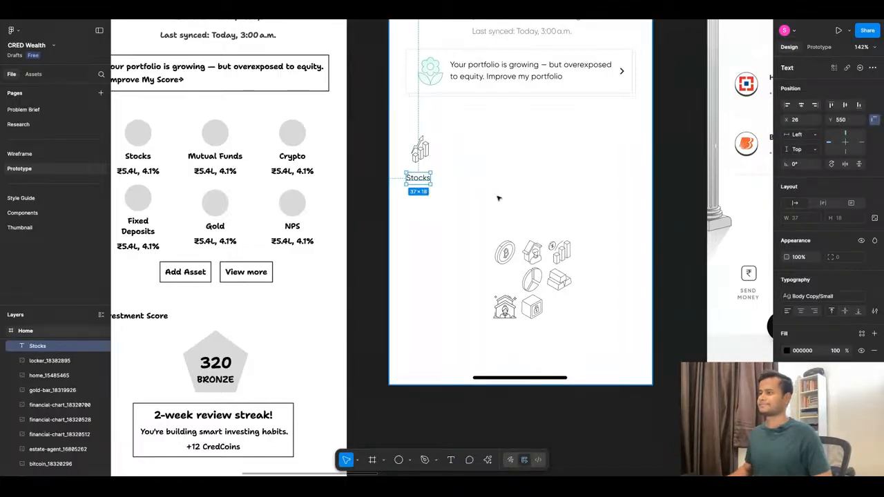
# Compare the Stocks label with the reference screens, detach its Body Copy/Small text style and set its case to uppercase.
pyautogui.scroll(-5, 475, 197)
pyautogui.scroll(3, 605, 187)
pyautogui.scroll(3, 605, 187)
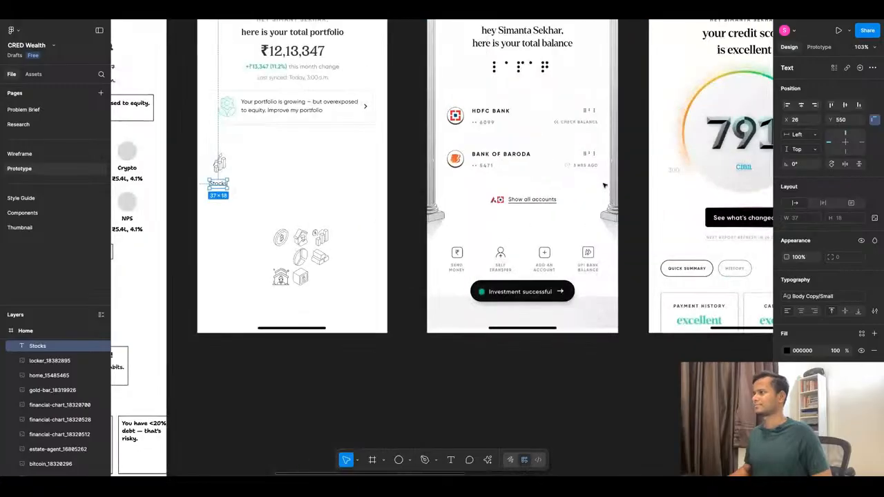
pyautogui.scroll(-2, 603, 184)
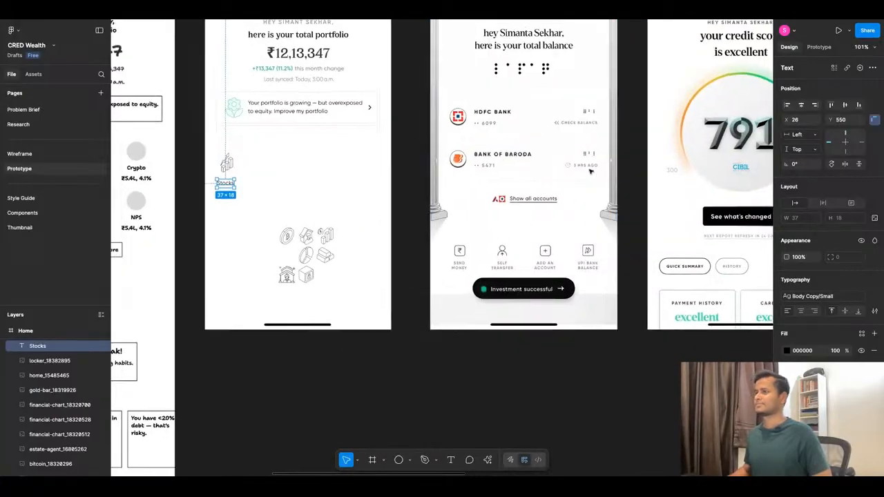
pyautogui.scroll(5, 261, 183)
pyautogui.scroll(-3, 472, 194)
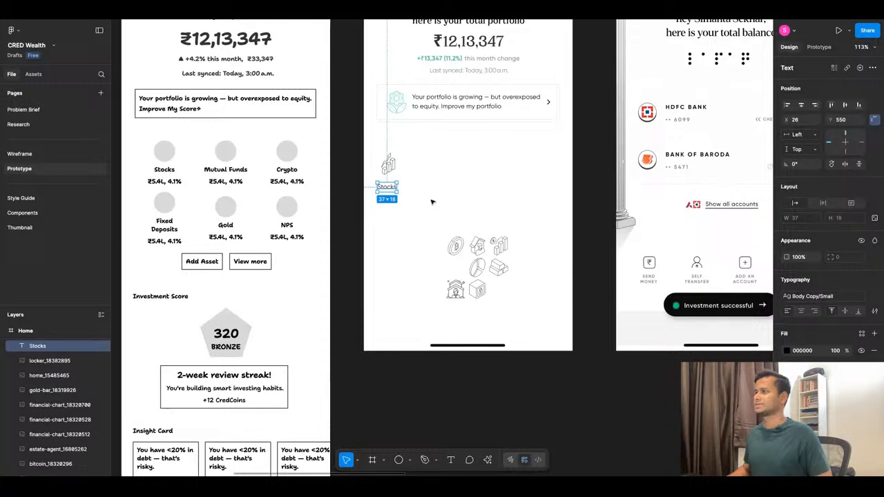
pyautogui.click(874, 310)
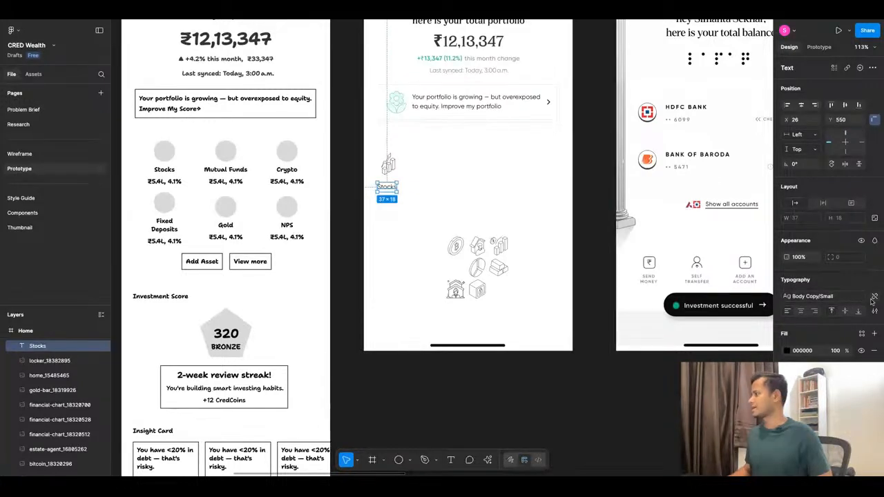
pyautogui.click(873, 341)
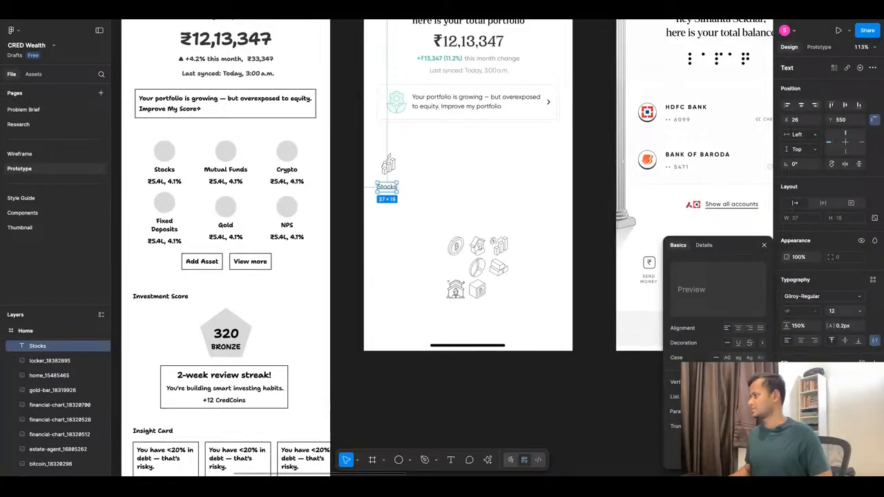
pyautogui.click(727, 357)
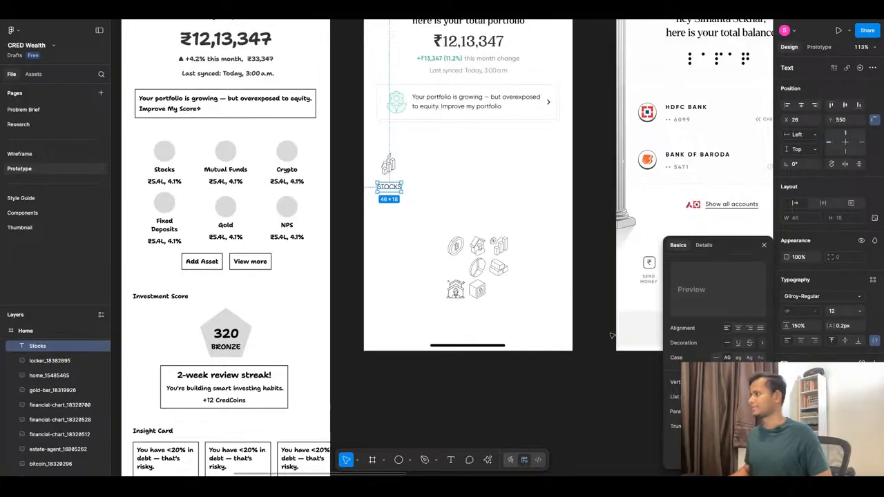
# Change the Stocks label's font to Gilroy-Medium.
pyautogui.click(817, 296)
pyautogui.click(718, 258)
pyautogui.press('BackSpace')
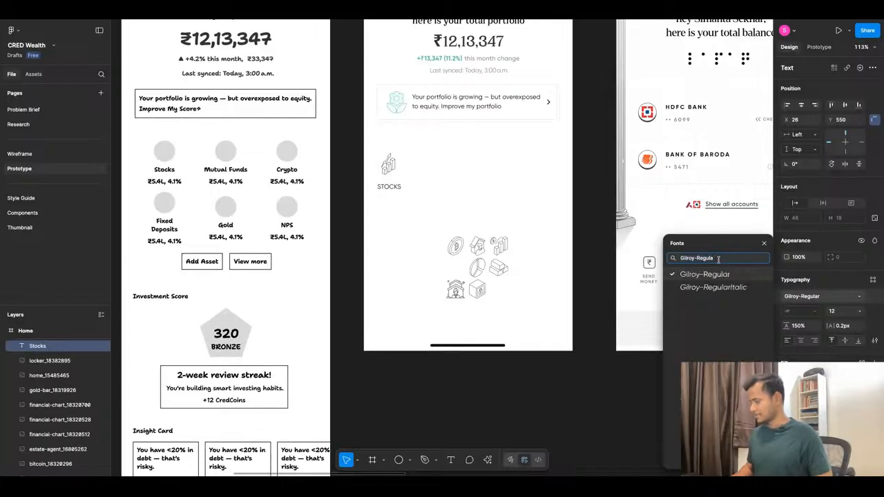
pyautogui.press('BackSpace')
pyautogui.press('BackSpace')
pyautogui.press('BackSpace')
pyautogui.press('BackSpace')
pyautogui.press('BackSpace')
pyautogui.press('BackSpace')
pyautogui.press('BackSpace')
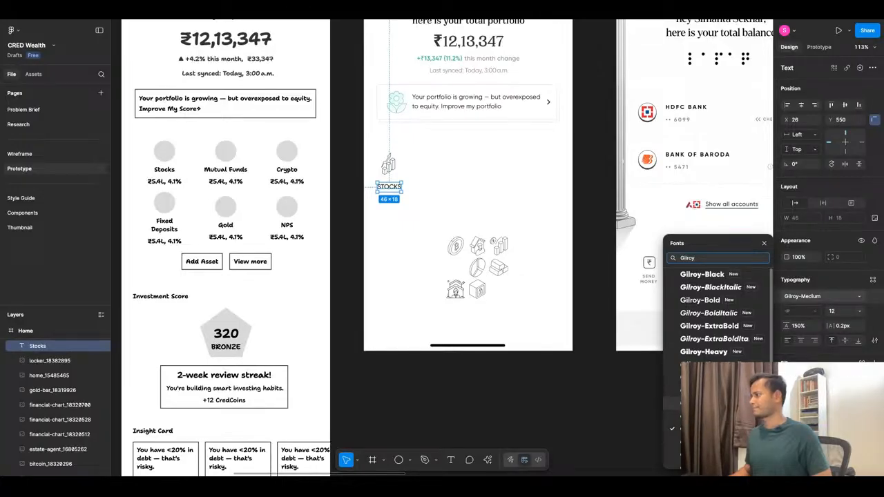
pyautogui.click(715, 403)
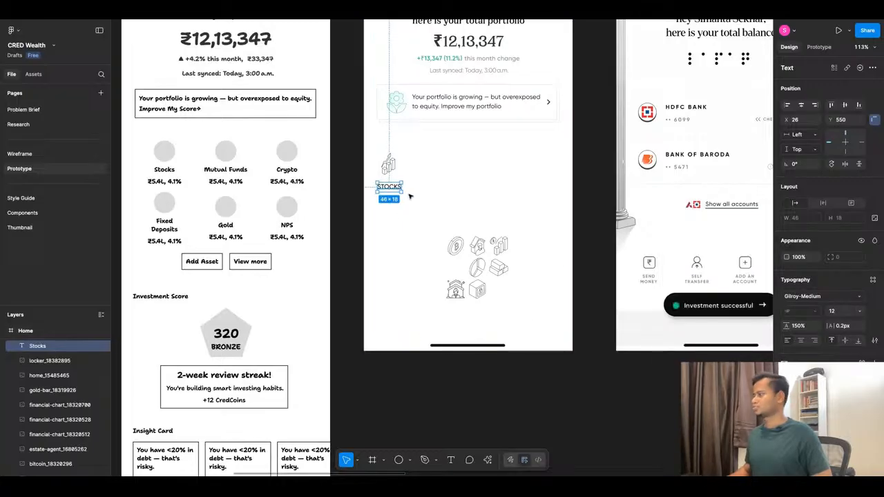
# Set the Stocks label's font size to 11 and its letter spacing to 1 px, trying 2 px and 0.5 px first.
pyautogui.click(853, 310)
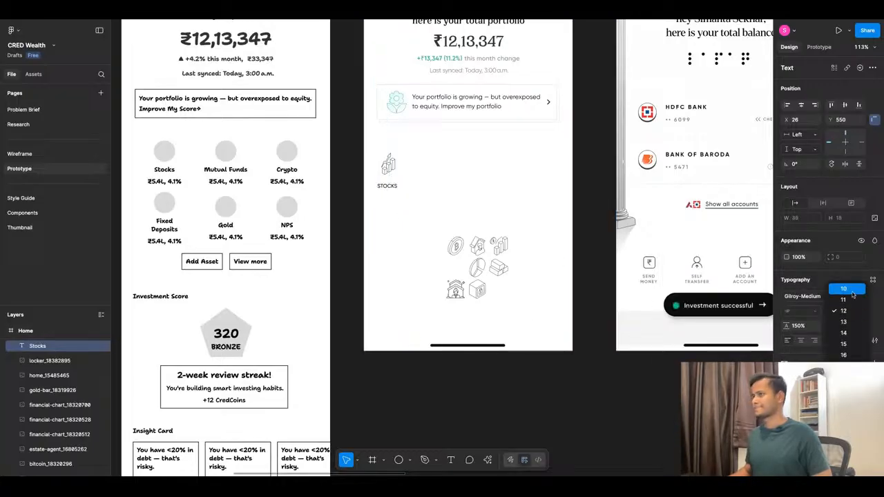
pyautogui.click(853, 300)
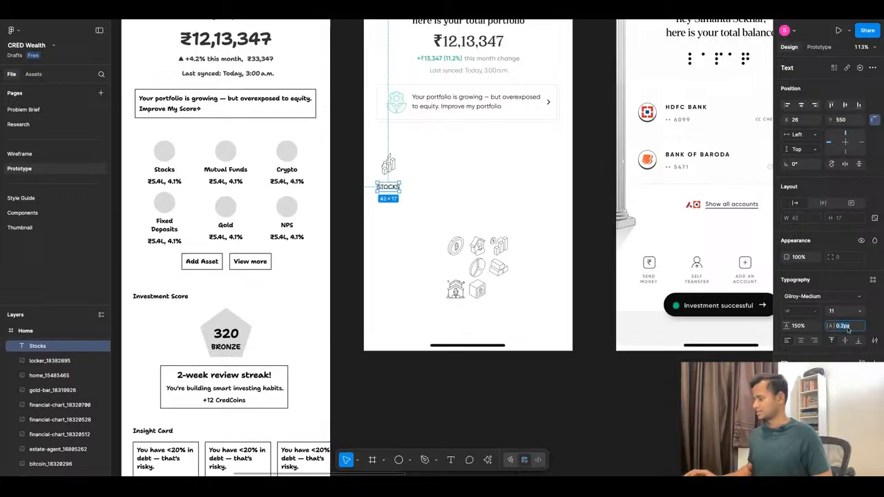
pyautogui.write('2')
pyautogui.press('Return')
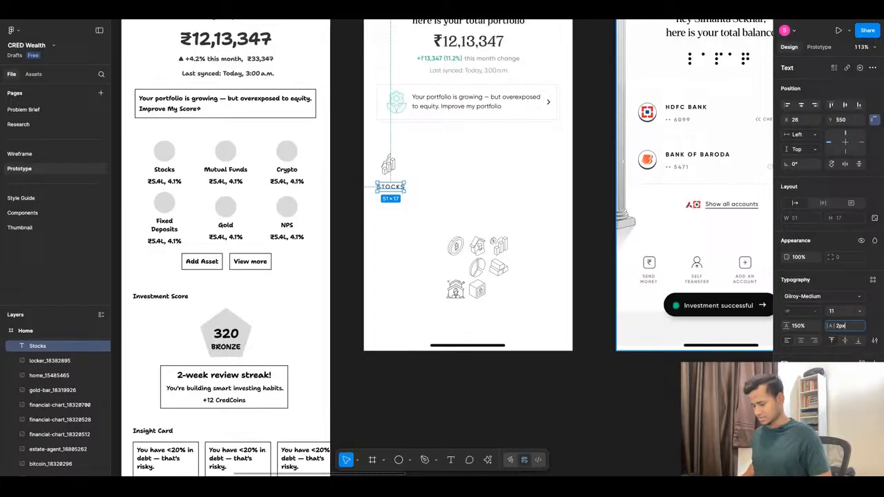
pyautogui.write('0.5')
pyautogui.press('Return')
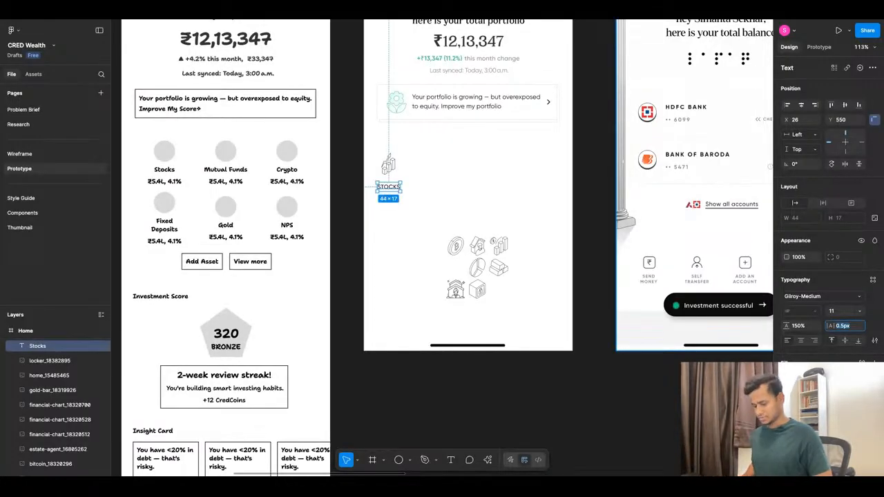
pyautogui.write('1')
pyautogui.press('Return')
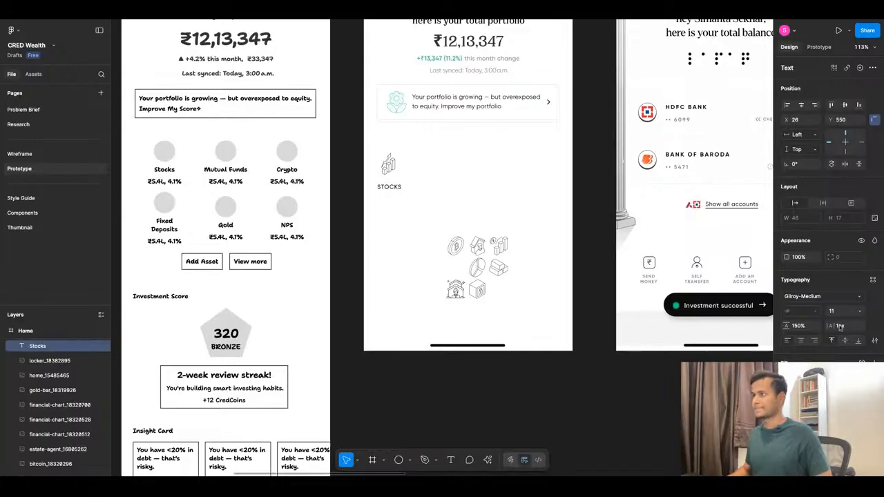
# Move the Stocks label up to Y 542, closer to its chart icon, and combine icon and label in a vertical auto layout frame.
pyautogui.click(451, 212)
pyautogui.scroll(-3, 449, 207)
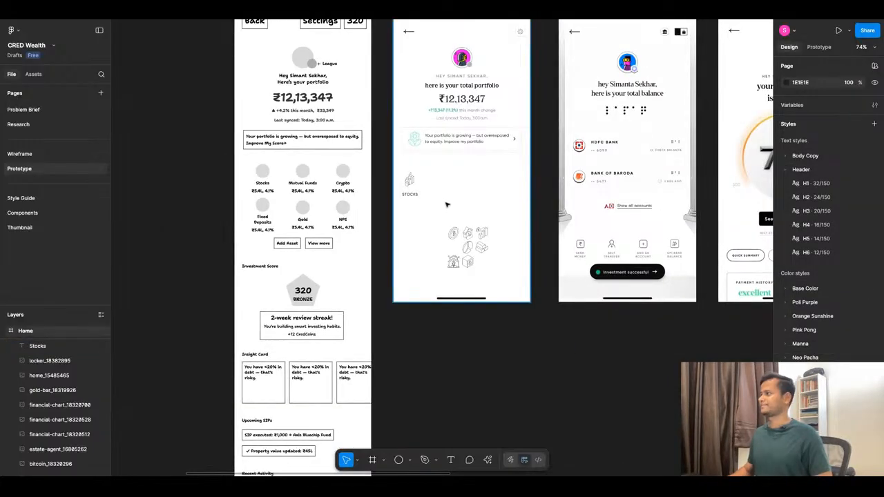
pyautogui.scroll(5, 446, 205)
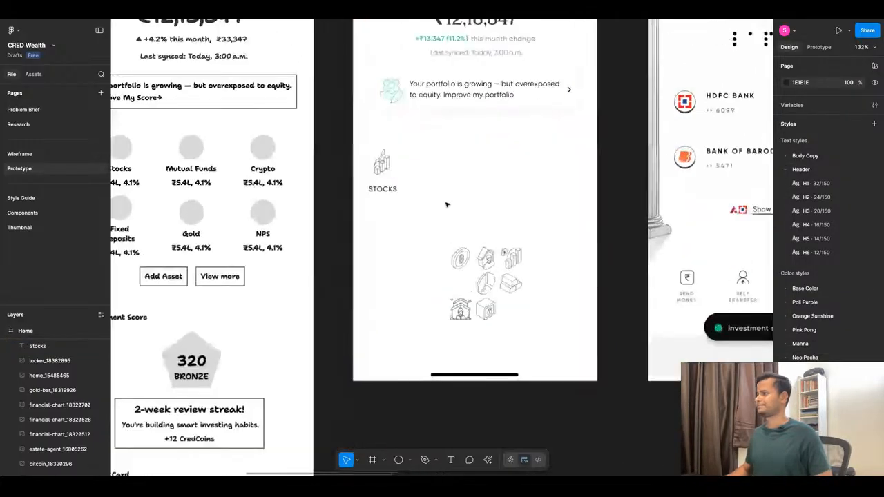
pyautogui.click(385, 185)
pyautogui.moveTo(385, 185); pyautogui.dragTo(388, 192)
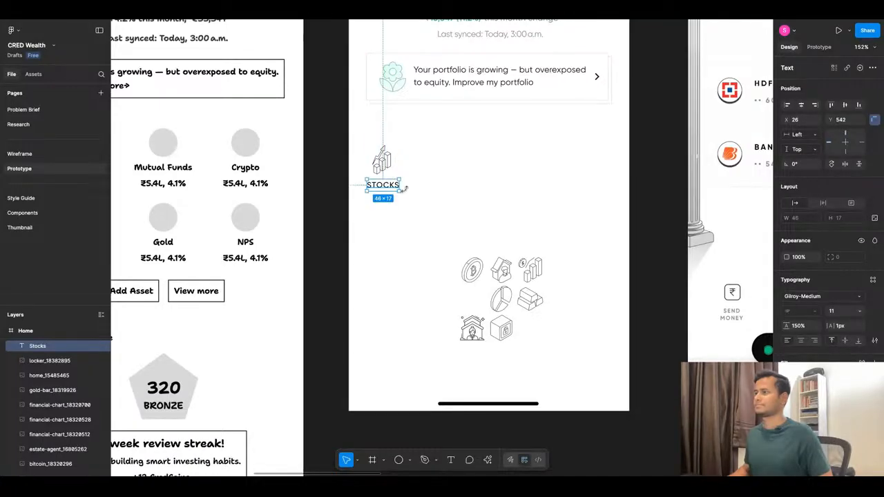
pyautogui.keyDown('shift'); pyautogui.click(382, 161); pyautogui.keyUp('shift')
pyautogui.hotkey('shift', 'a')
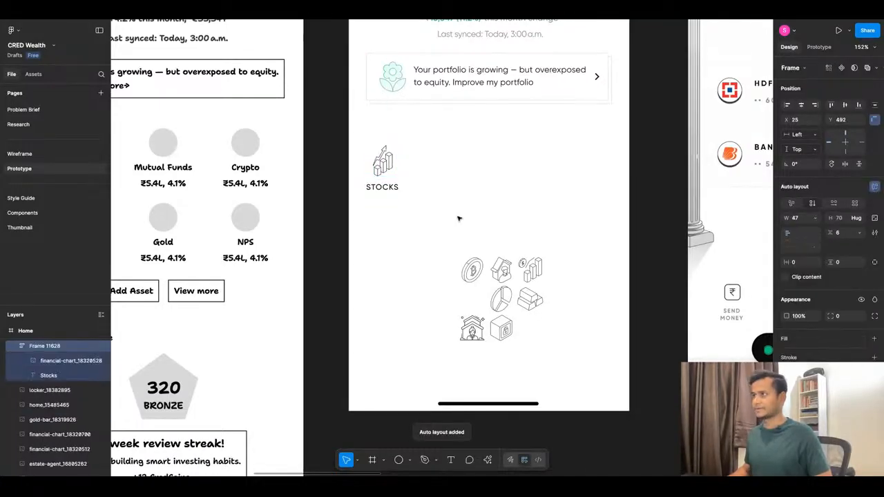
# Set the Stocks label's fill to the Base Color/Pop Black/100 style, trying Pop Black/200 first.
pyautogui.click(382, 187)
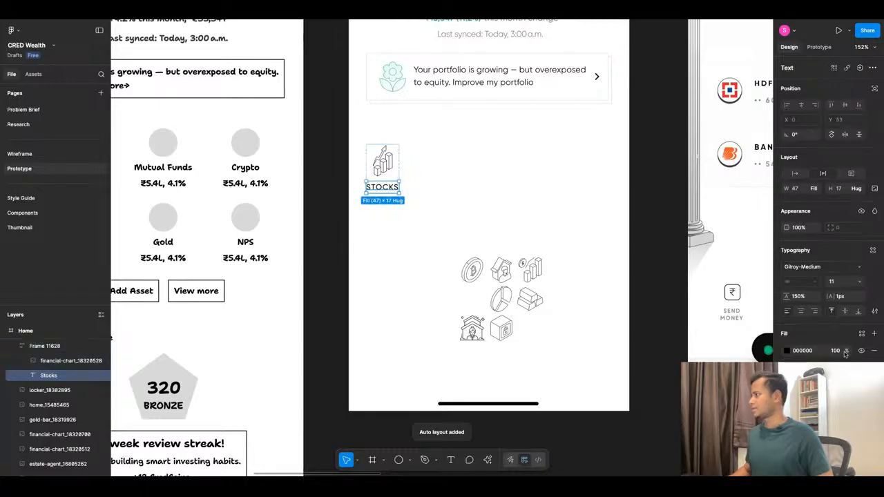
pyautogui.click(861, 333)
pyautogui.click(701, 358)
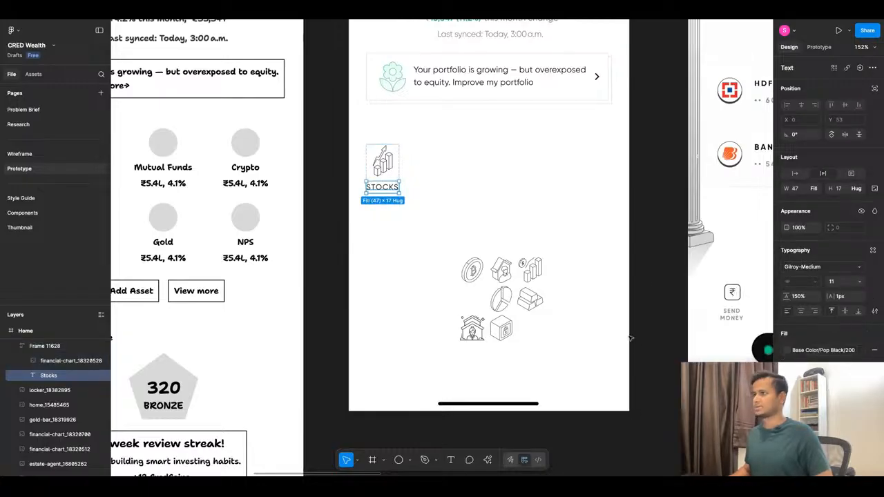
pyautogui.click(826, 350)
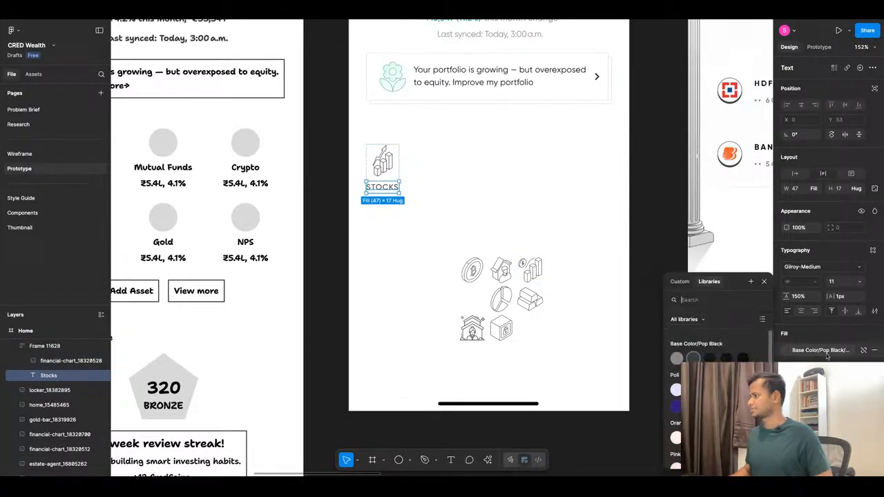
pyautogui.press('Escape')
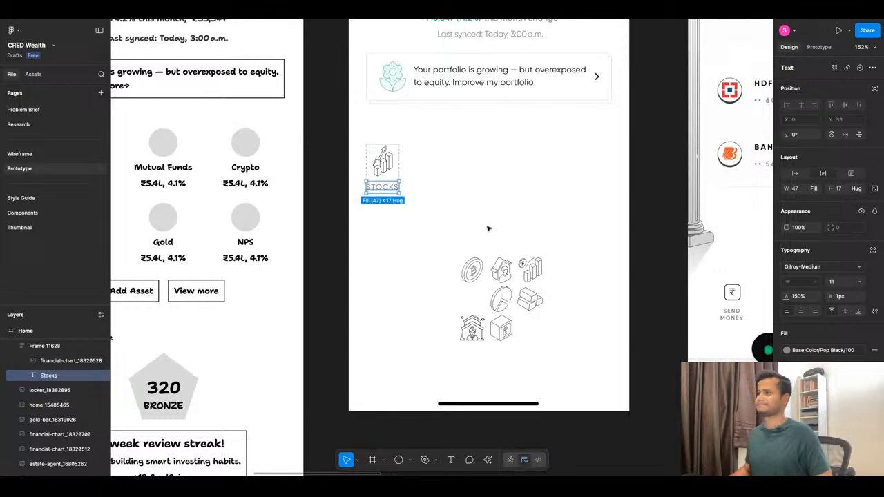
pyautogui.press('Escape')
# Compare the Stocks label's lettering and colour with the Send Money and Self Transfer labels on the bank balance reference screen.
pyautogui.scroll(-5, 446, 195)
pyautogui.scroll(4, 465, 177)
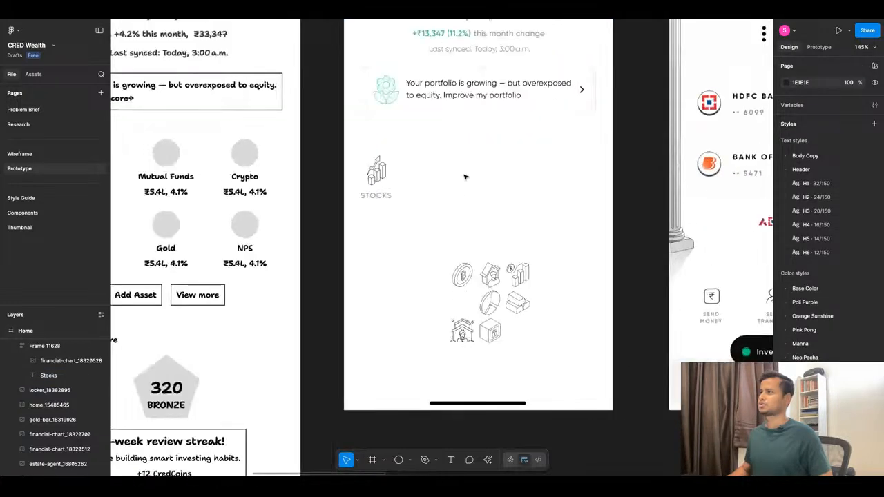
pyautogui.click(370, 181)
pyautogui.scroll(-5, 387, 193)
pyautogui.scroll(6, 520, 280)
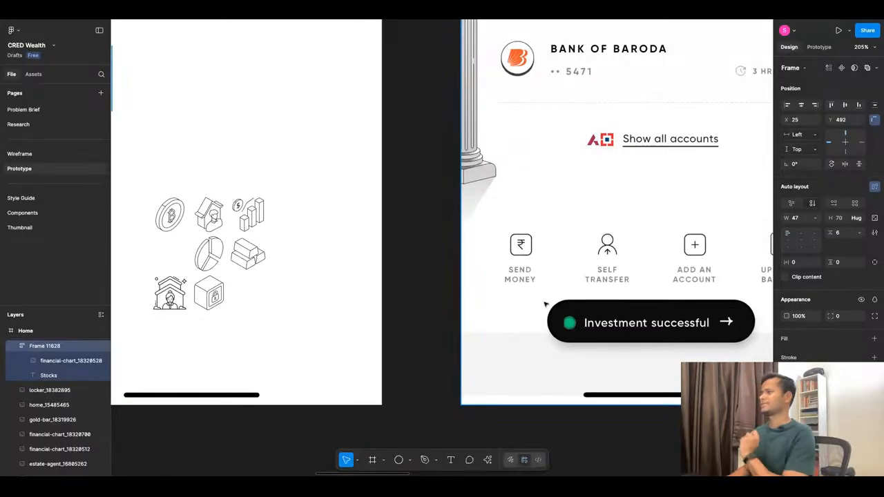
pyautogui.scroll(-2, 538, 259)
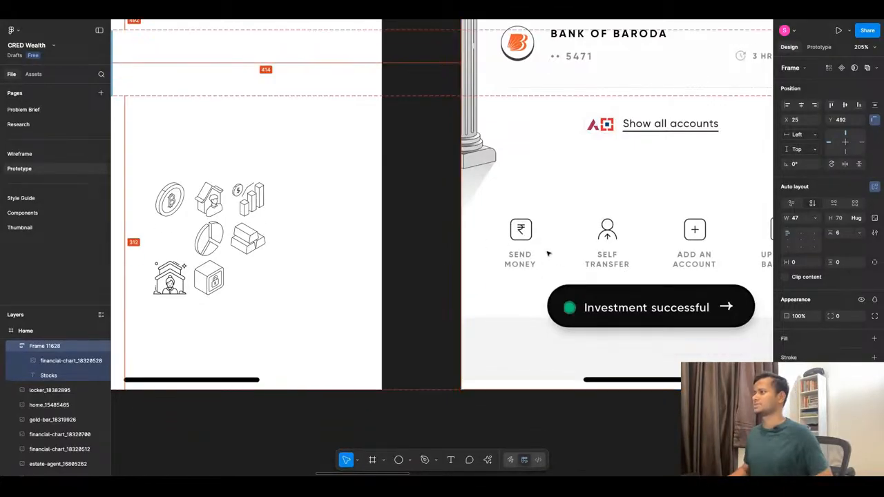
pyautogui.scroll(-5, 548, 254)
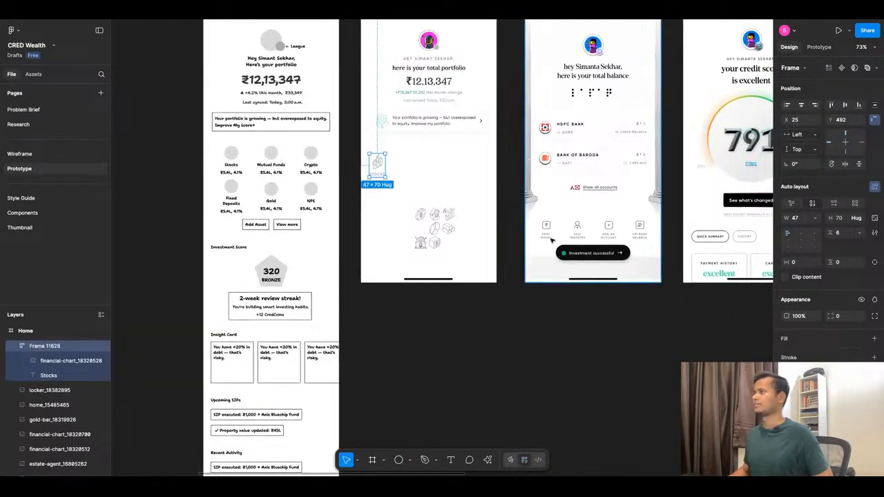
pyautogui.scroll(5, 383, 184)
pyautogui.click(387, 182)
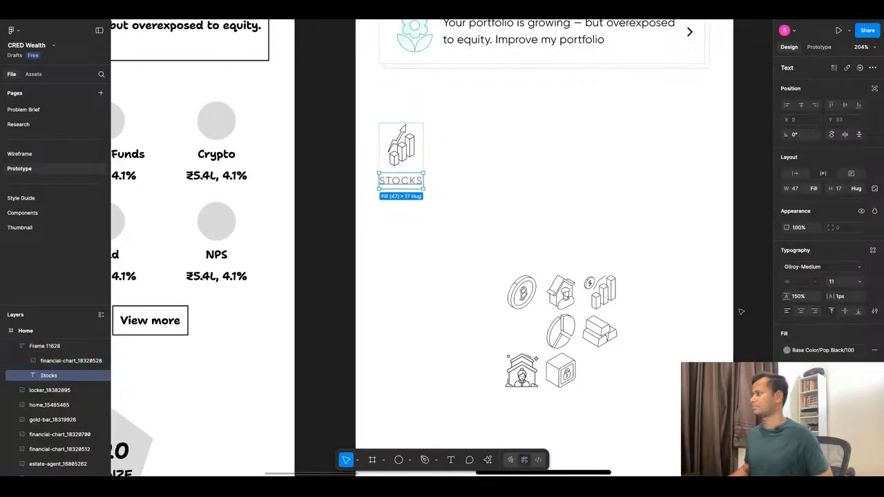
pyautogui.scroll(-5, 553, 277)
pyautogui.scroll(6, 605, 272)
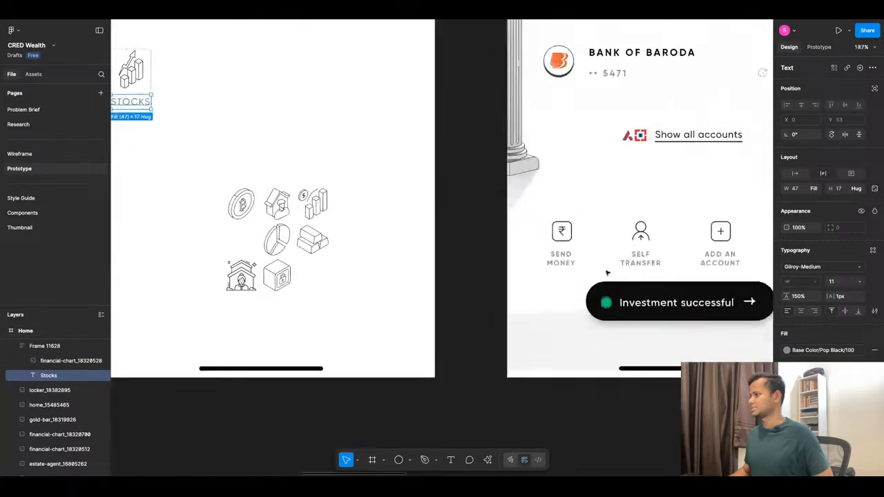
pyautogui.scroll(1, 558, 246)
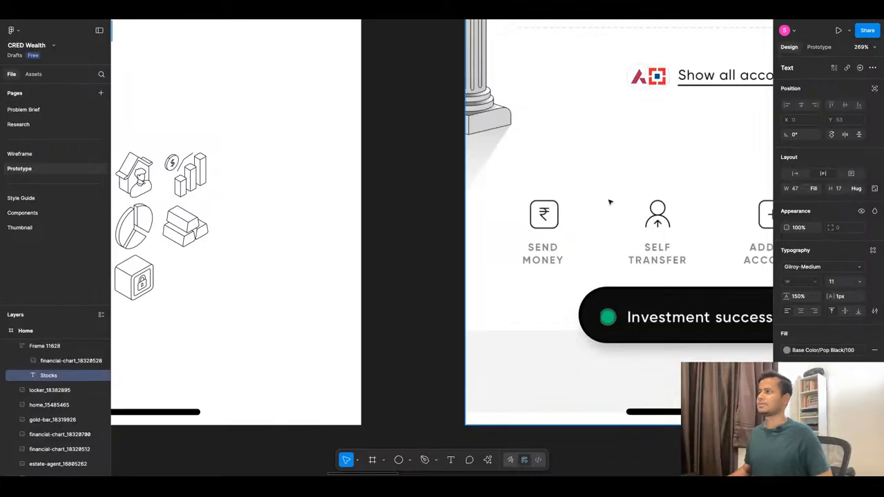
pyautogui.scroll(-5, 609, 202)
pyautogui.scroll(5, 362, 148)
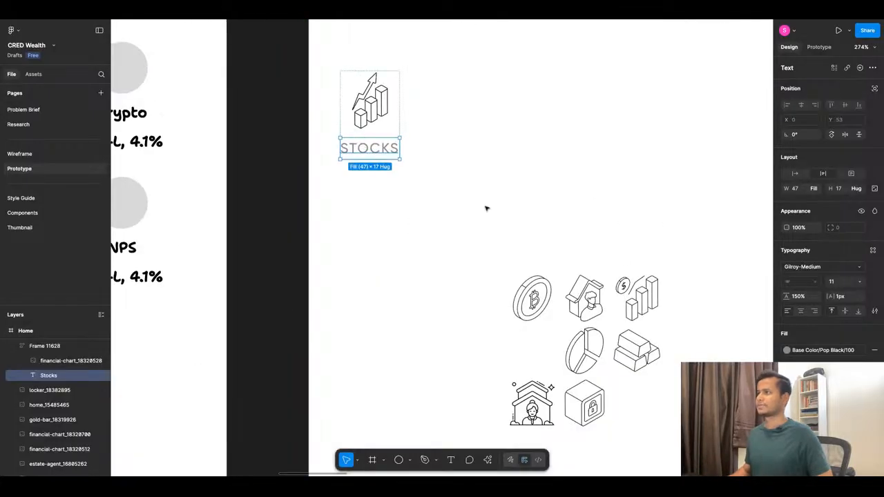
# Change the Stocks label's font to Inter and widen its text box to 52 so the word fits on one line.
pyautogui.click(810, 269)
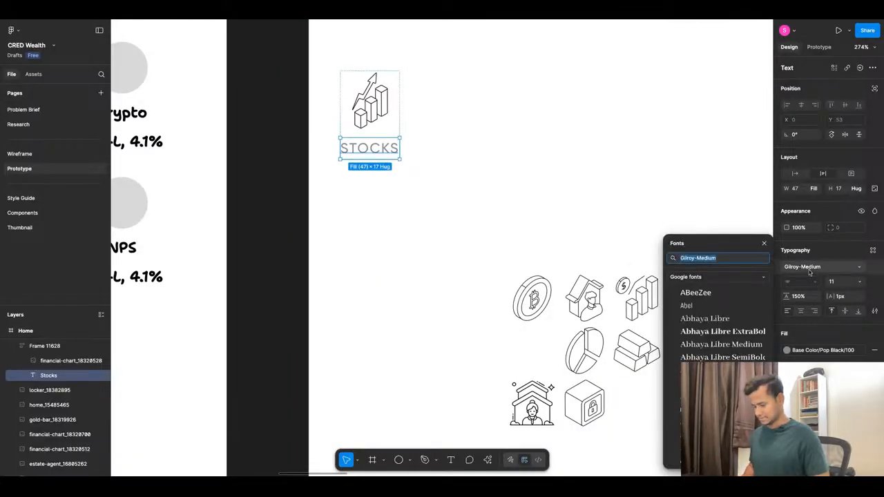
pyautogui.write('inter')
pyautogui.press('Return')
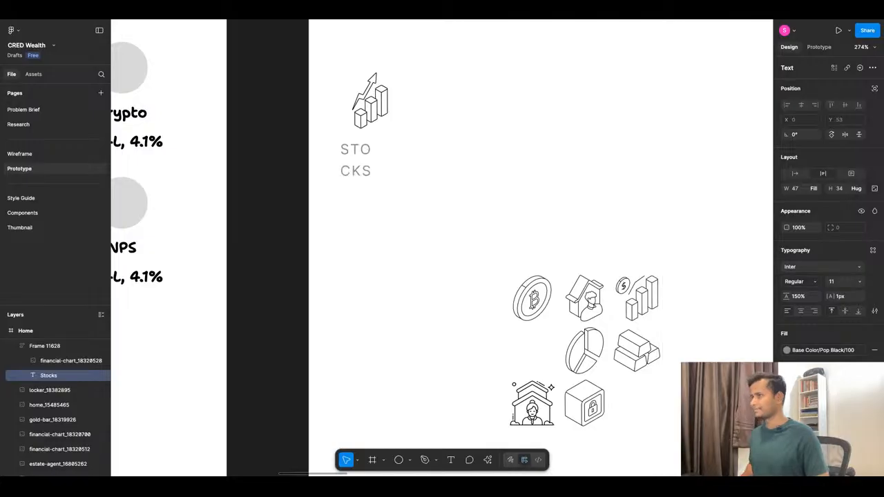
pyautogui.doubleClick(400, 155)
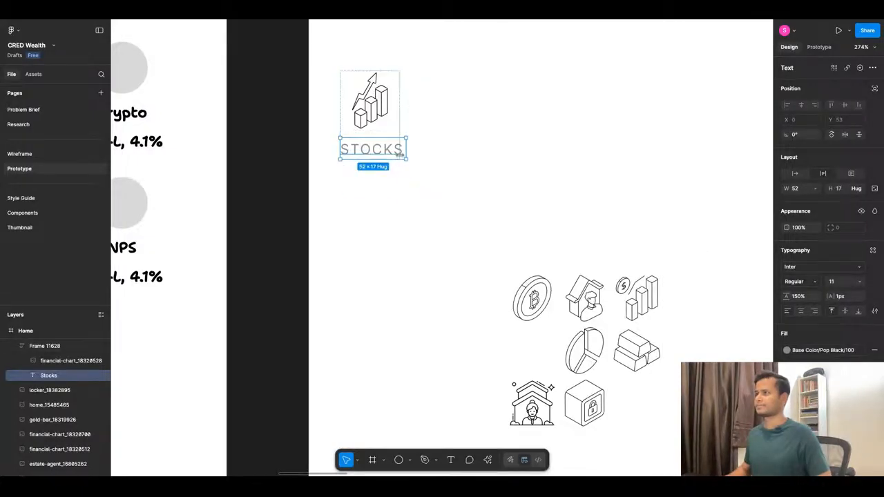
pyautogui.click(424, 228)
pyautogui.scroll(-5, 422, 225)
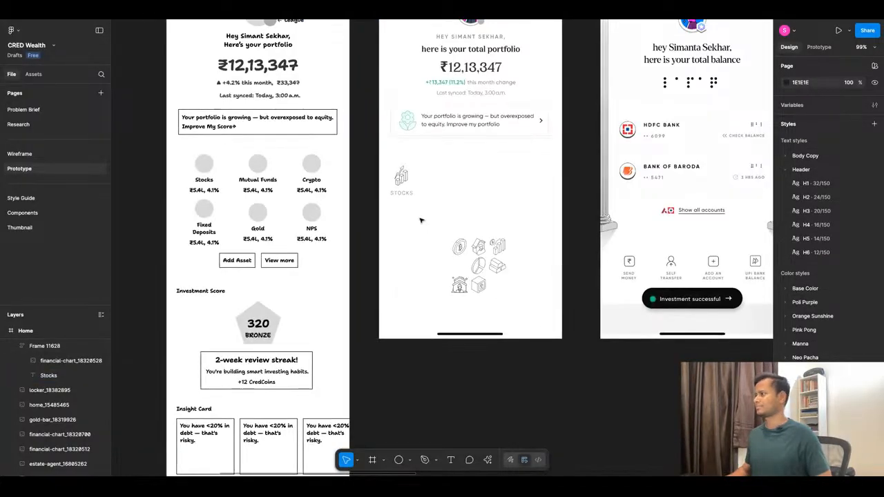
pyautogui.scroll(3, 410, 194)
# Set the Stocks label's letter spacing to 0 px and its font weight to Semi Bold.
pyautogui.click(408, 192)
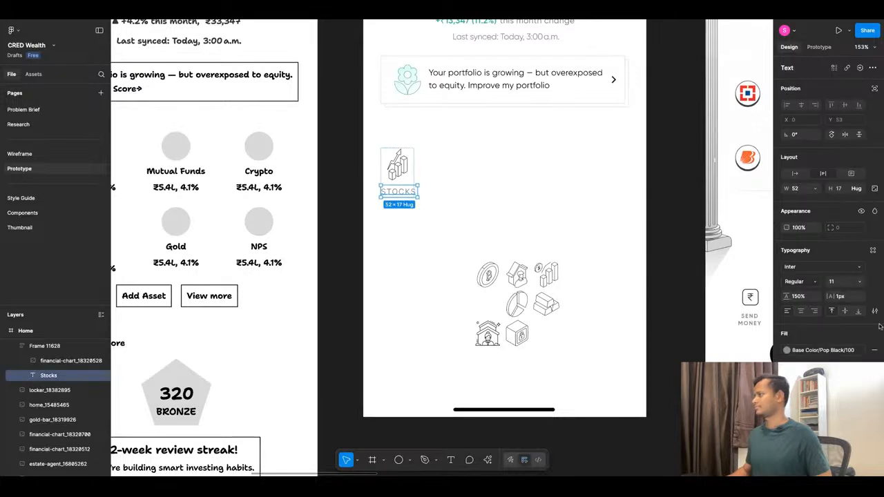
pyautogui.click(853, 299)
pyautogui.write('0')
pyautogui.press('Return')
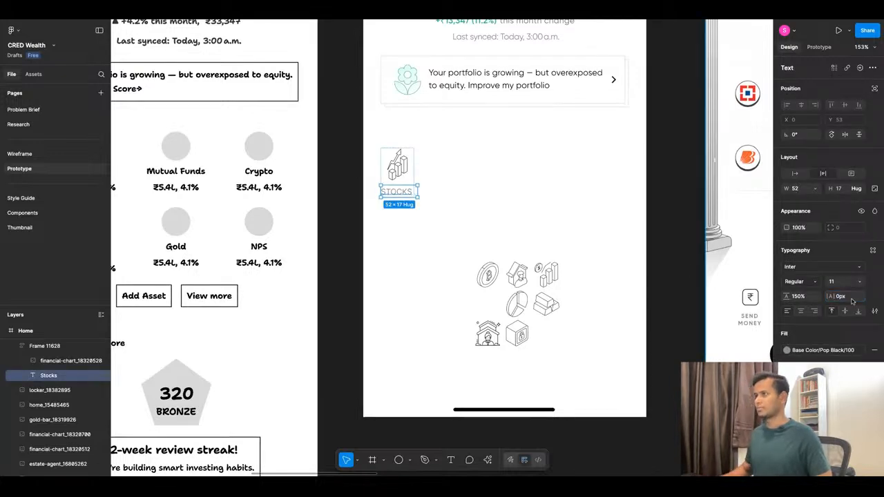
pyautogui.click(818, 284)
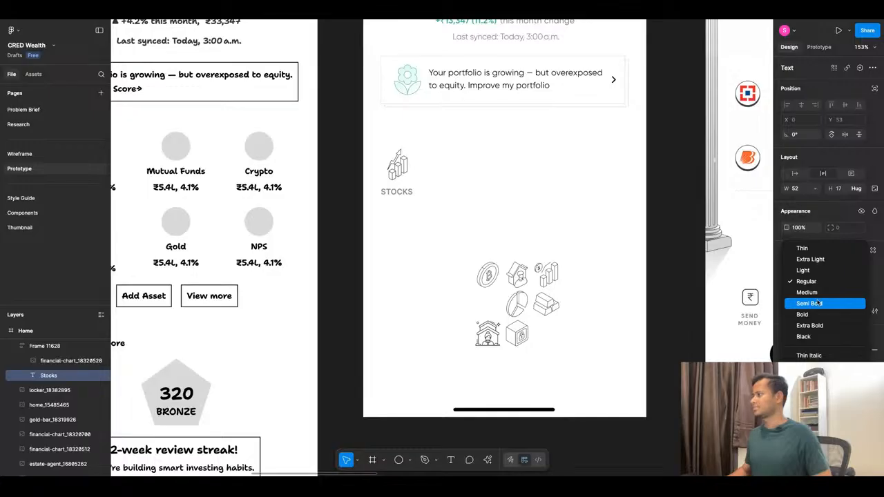
pyautogui.click(818, 304)
pyautogui.press('Escape')
# Compare the Stocks label with the reference, move the Stocks tile above the reference's action icons and bring it to the front.
pyautogui.scroll(-5, 468, 244)
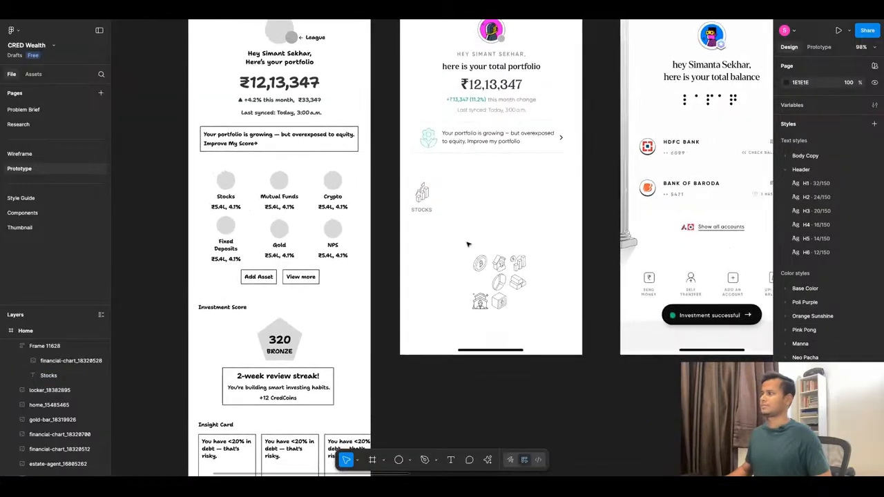
pyautogui.scroll(3, 456, 233)
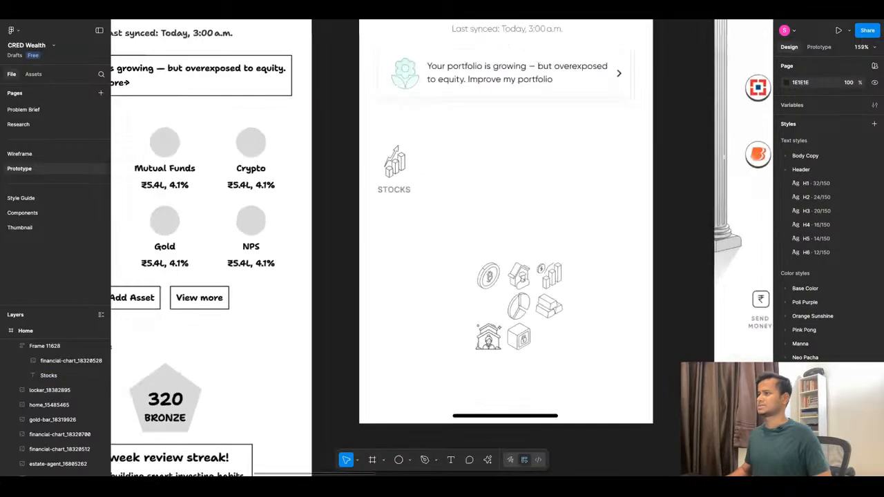
pyautogui.scroll(-5, 456, 232)
pyautogui.scroll(5, 667, 272)
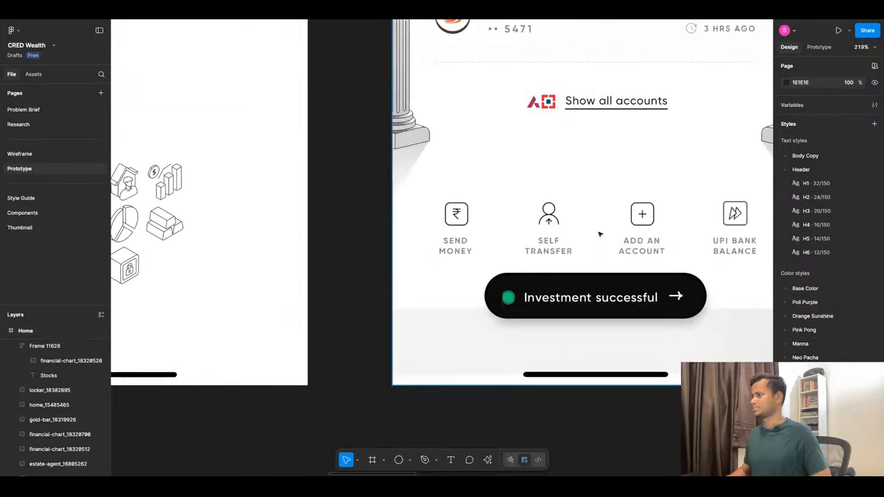
pyautogui.scroll(-5, 605, 238)
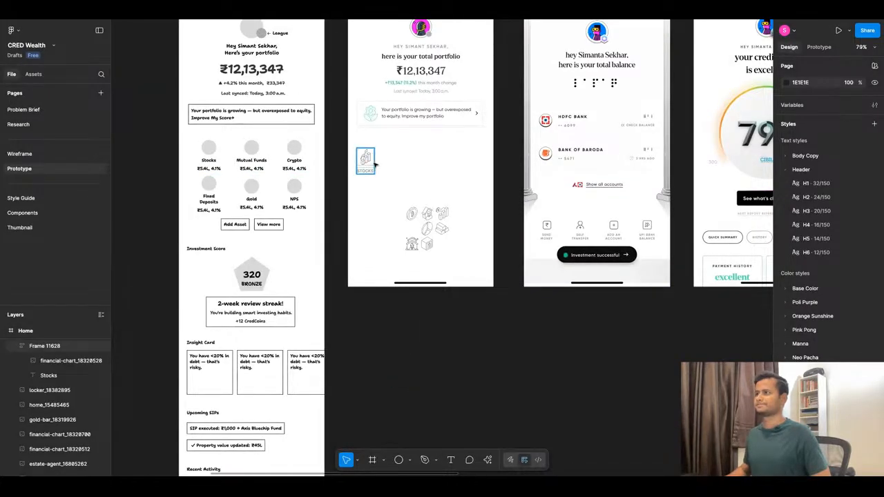
pyautogui.moveTo(373, 164); pyautogui.dragTo(598, 216)
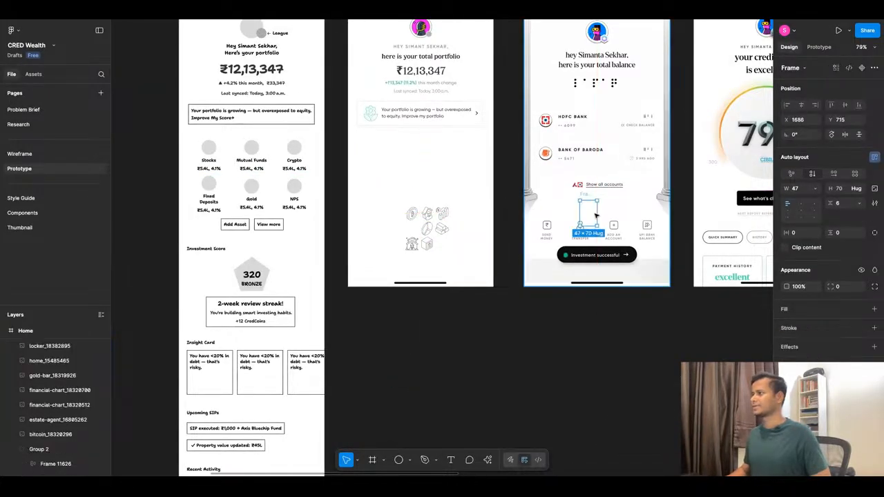
pyautogui.rightClick(598, 216)
pyautogui.click(626, 206)
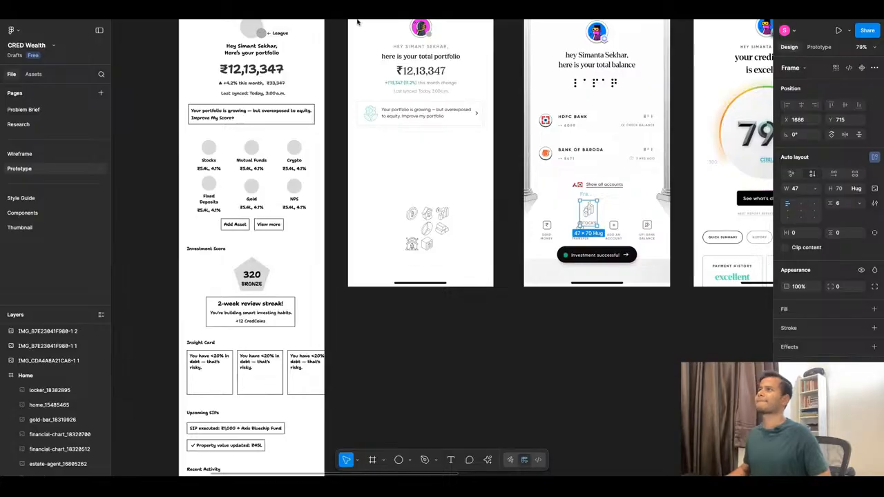
# Search Google in a new browser tab for "cred fonts".
pyautogui.press('super+t')
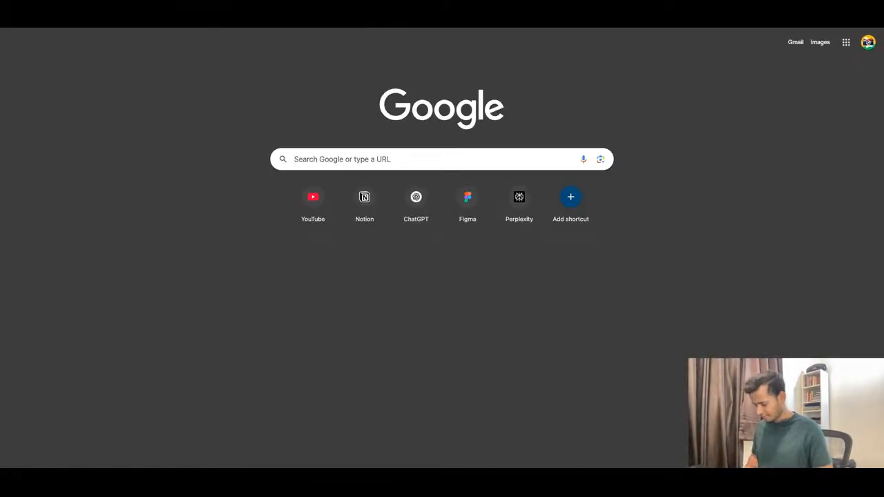
pyautogui.write('cred fonts')
pyautogui.press('Return')
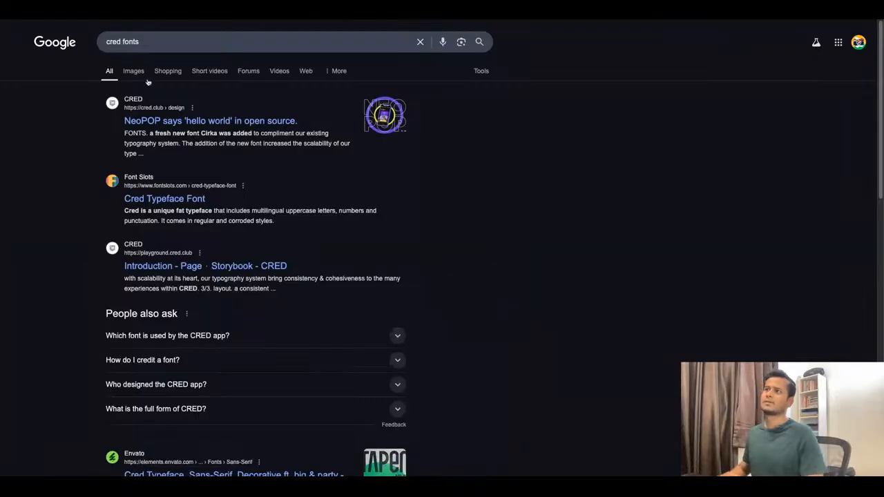
# Refine the web search to "what fonts cred use in neopop".
pyautogui.click(158, 42)
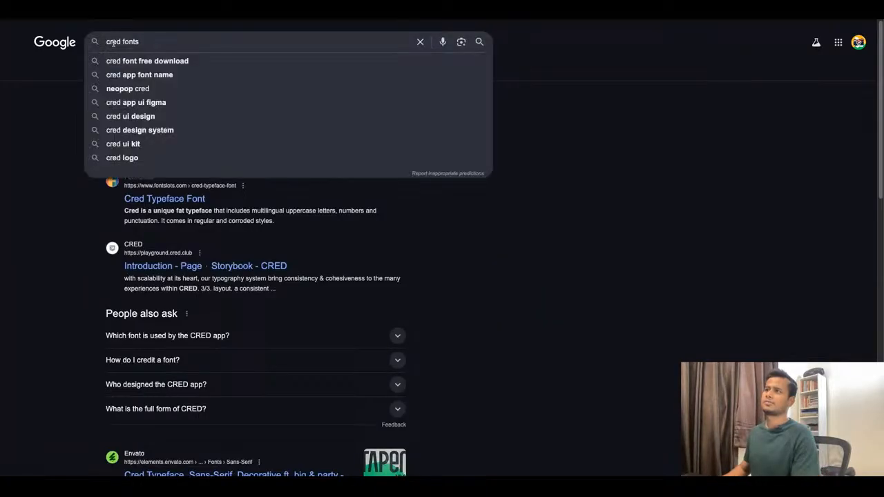
pyautogui.write('cred')
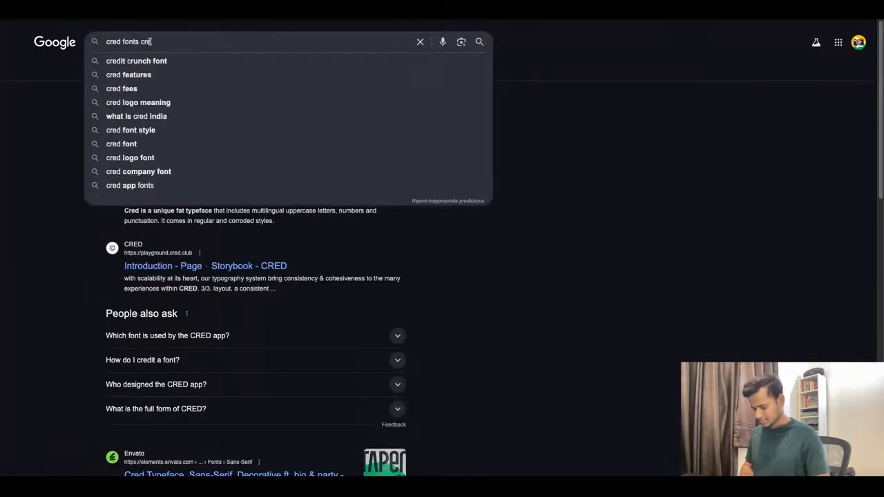
pyautogui.write(' use')
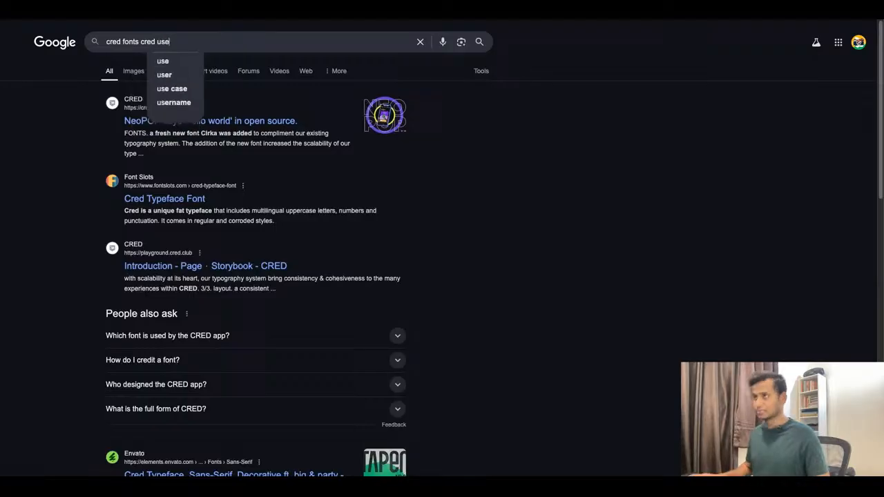
pyautogui.write(' in neopop')
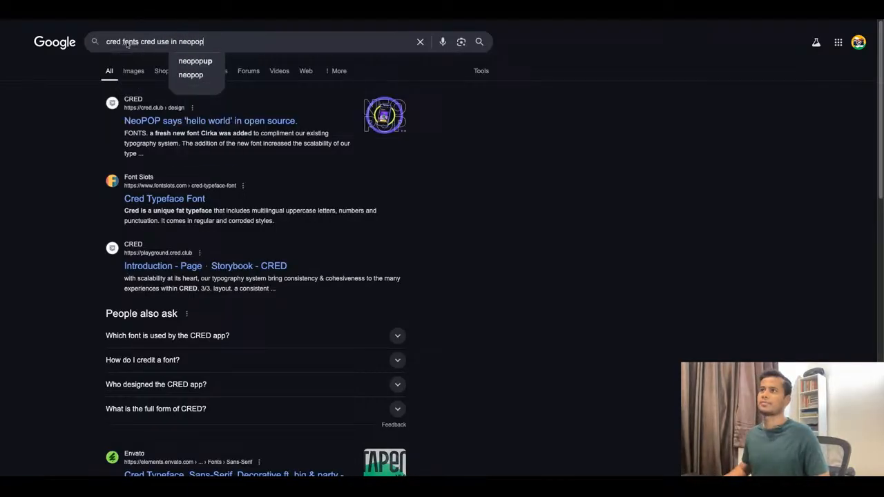
pyautogui.moveTo(123, 42); pyautogui.dragTo(106, 42)
pyautogui.write('what')
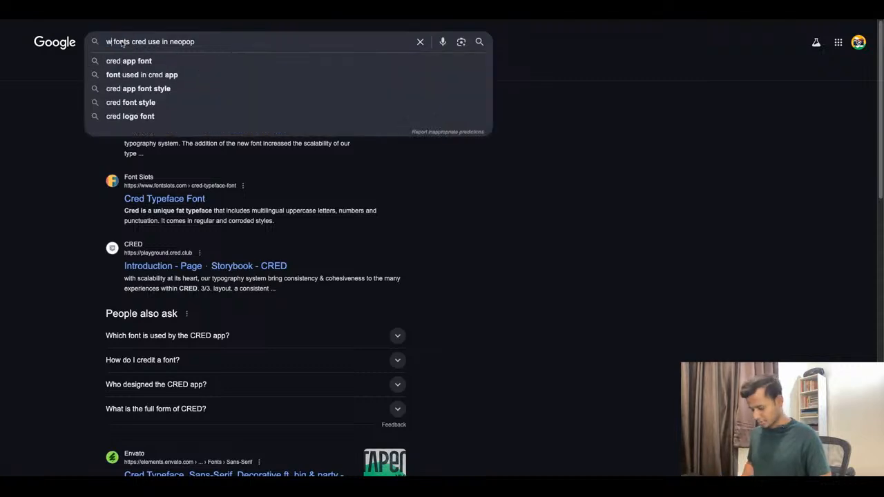
pyautogui.press('Return')
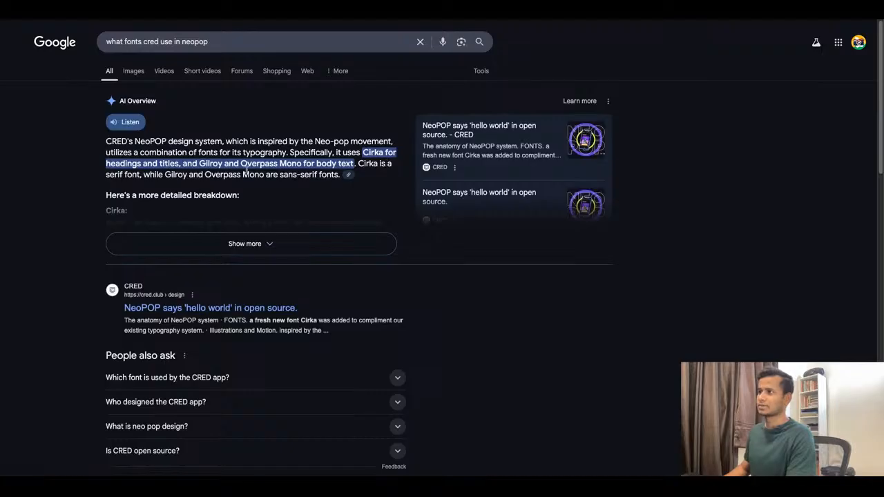
# Switch back to the CRED Wealth design file in Figma, passing the prototype preview.
pyautogui.click(315, 21)
pyautogui.click(318, 21)
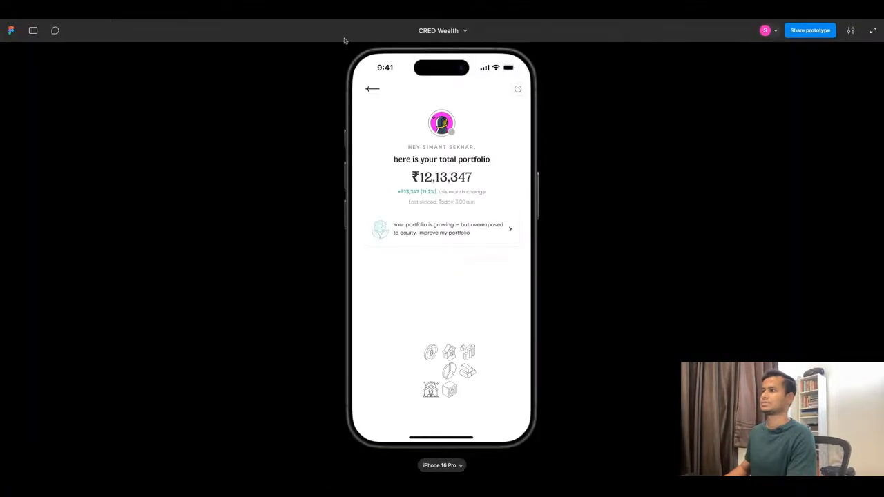
pyautogui.click(245, 21)
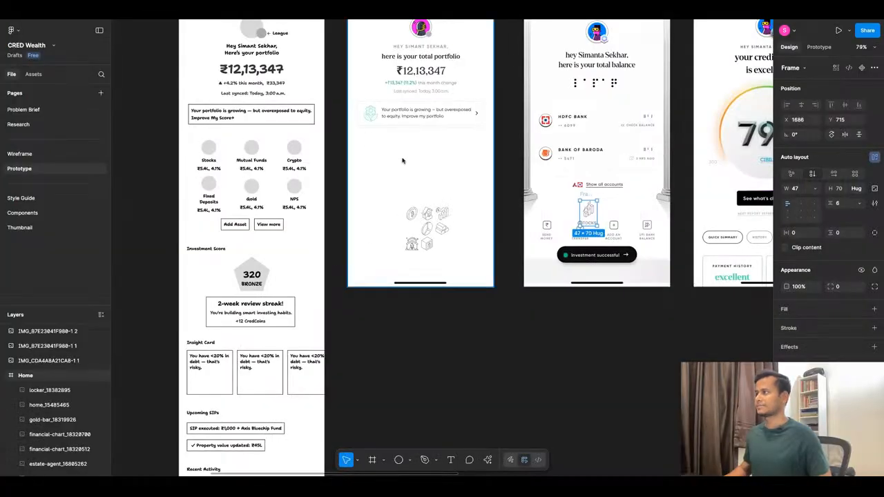
# Change the Stocks label's font to Overpass Mono.
pyautogui.keyDown('ctrl'); pyautogui.scroll(10, 594, 226); pyautogui.keyUp('ctrl')
pyautogui.click(552, 239)
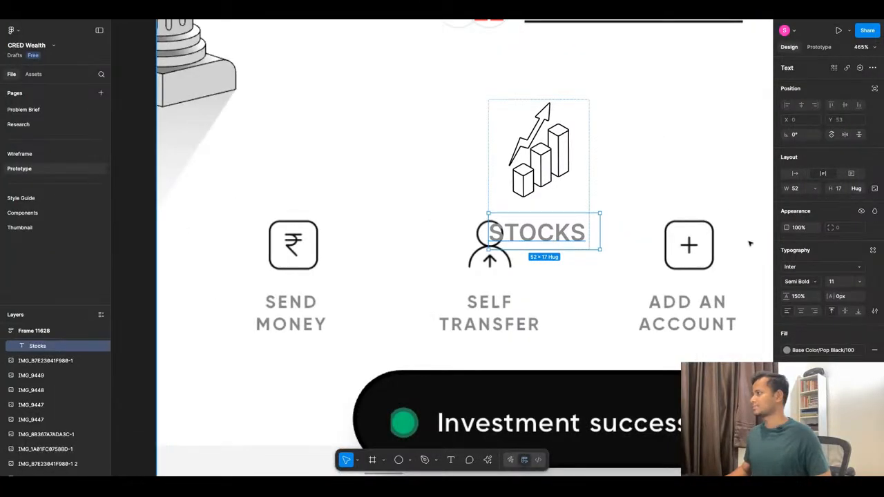
pyautogui.click(815, 266)
pyautogui.write('overp')
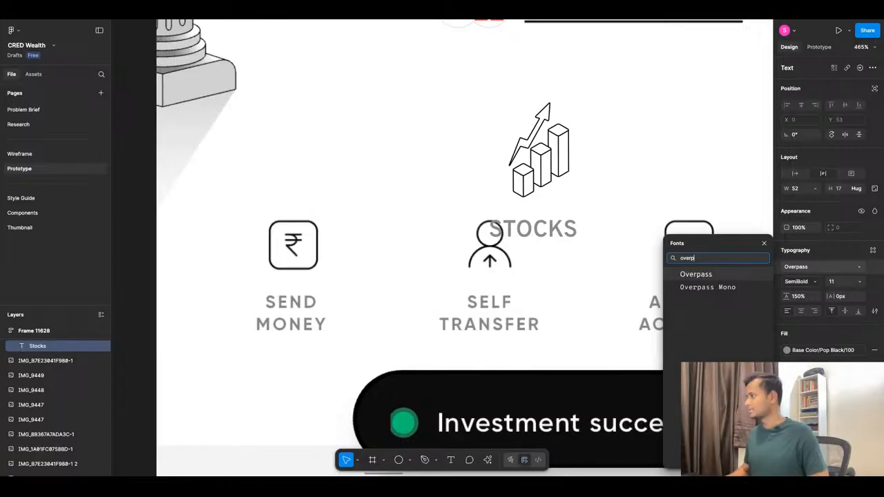
pyautogui.click(728, 287)
# Move the Stocks tile from the reference screenshot back into the Home frame, beneath the portfolio insight card.
pyautogui.scroll(-5, 616, 194)
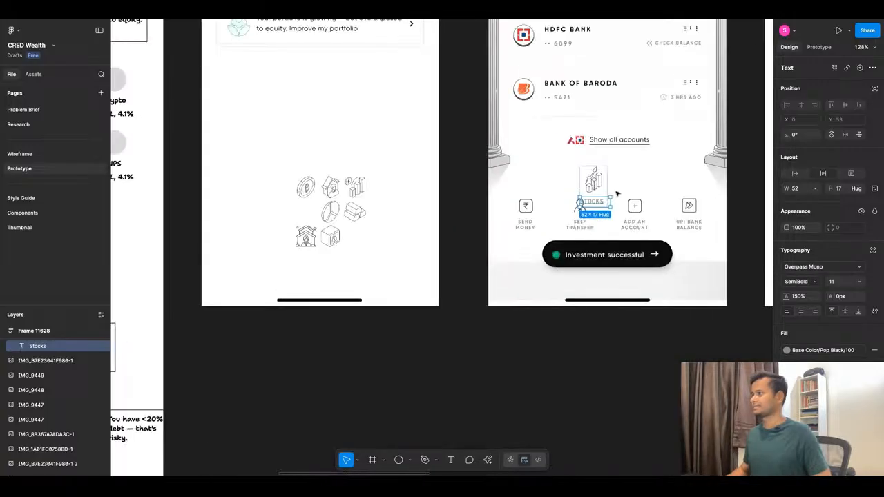
pyautogui.click(646, 190)
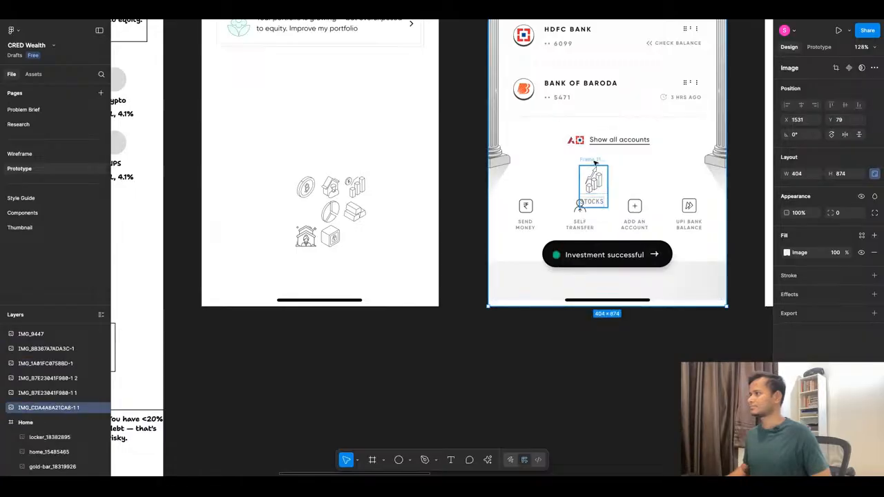
pyautogui.moveTo(594, 162); pyautogui.dragTo(245, 97)
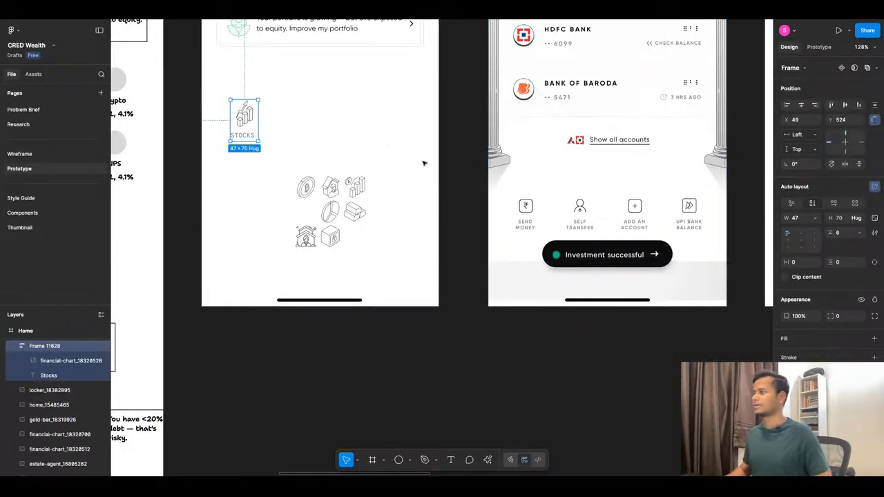
pyautogui.scroll(-3, 424, 163)
pyautogui.scroll(6, 332, 137)
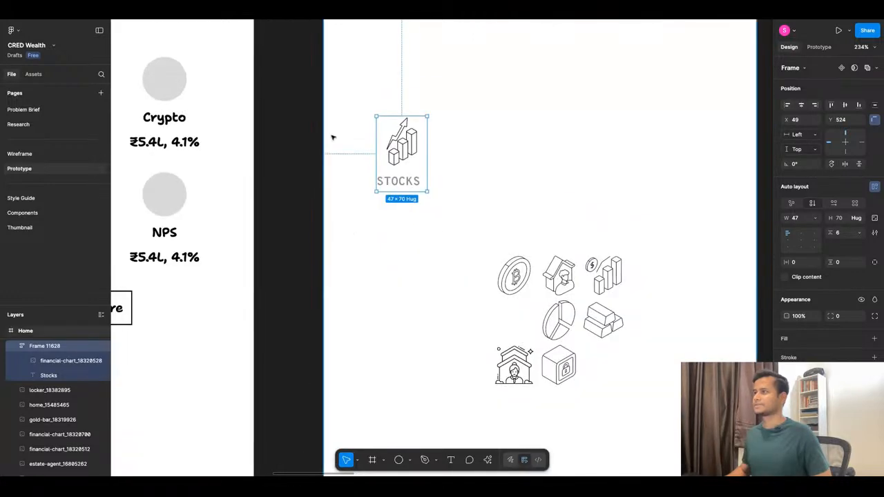
pyautogui.scroll(-3, 332, 138)
pyautogui.scroll(5, 336, 148)
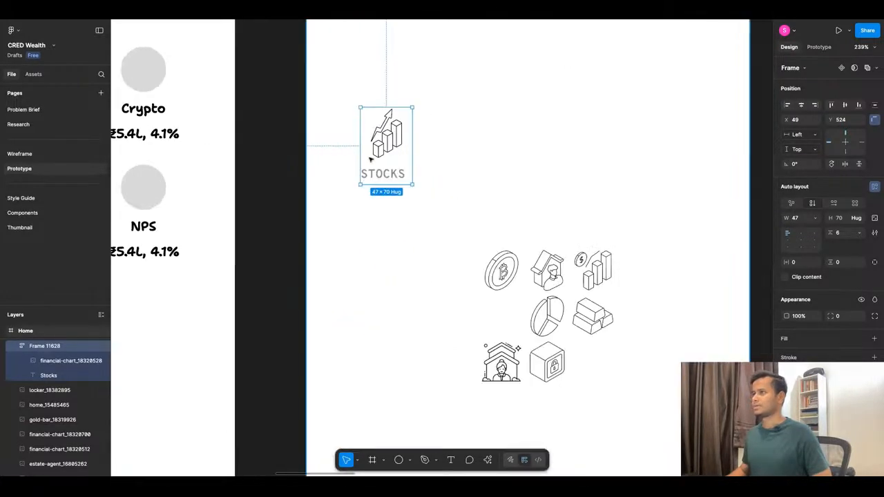
# Make the Stocks label's text box hug its text width.
pyautogui.click(399, 178)
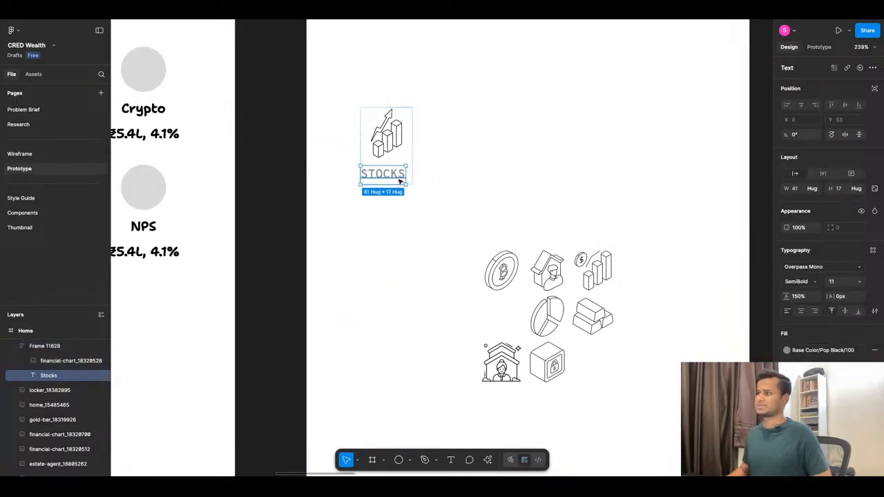
pyautogui.doubleClick(399, 178)
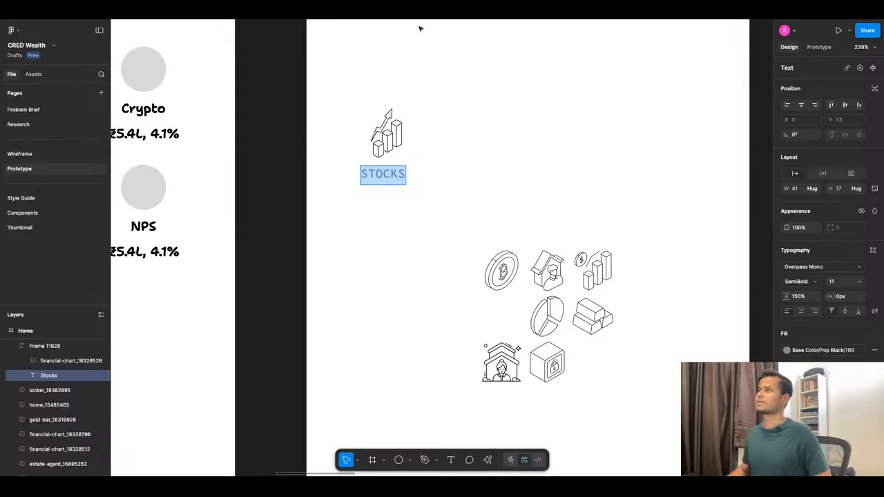
pyautogui.scroll(-5, 493, 103)
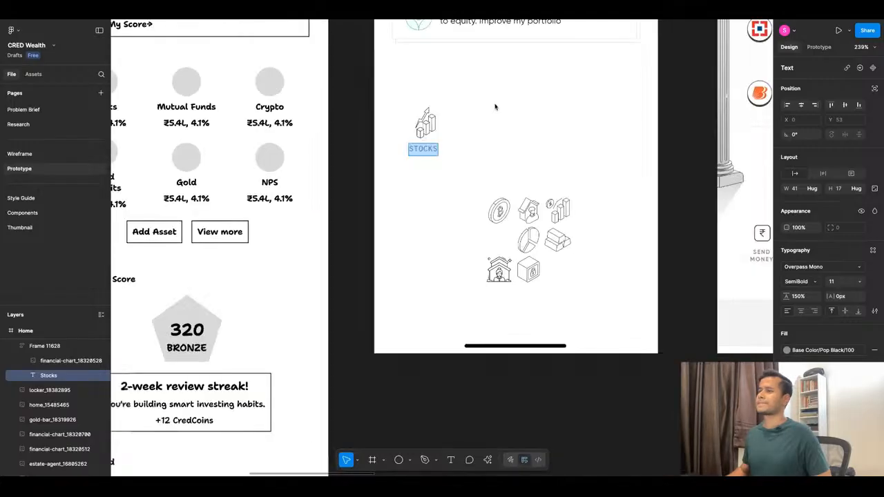
pyautogui.scroll(3, 437, 92)
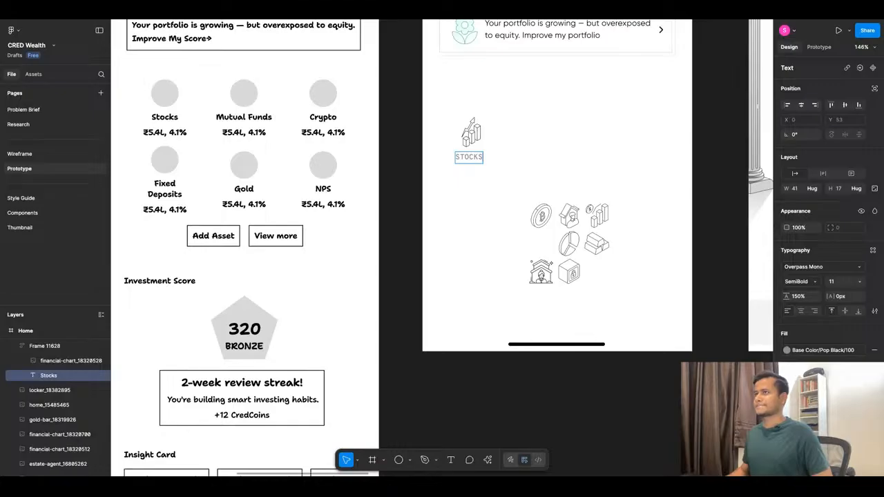
pyautogui.scroll(2, 472, 138)
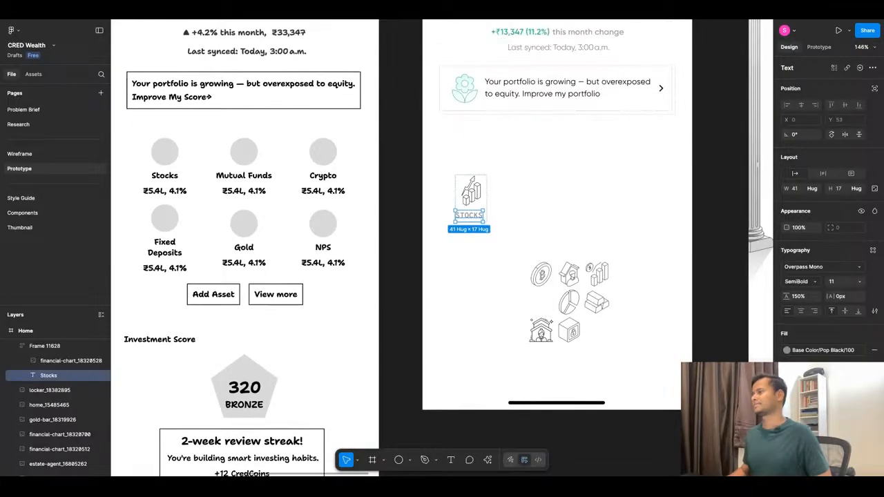
pyautogui.scroll(5, 482, 218)
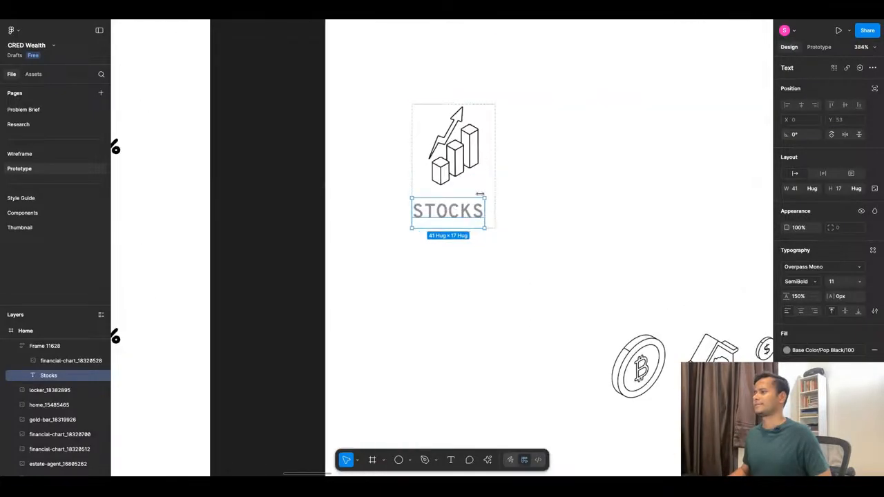
# Centre the icon and label within the Stocks tile's auto layout.
pyautogui.click(480, 184)
pyautogui.click(490, 206)
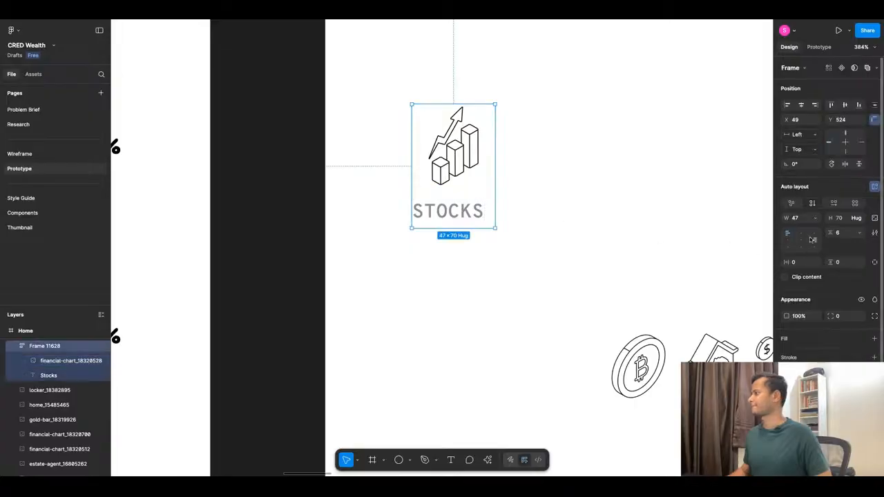
pyautogui.click(803, 241)
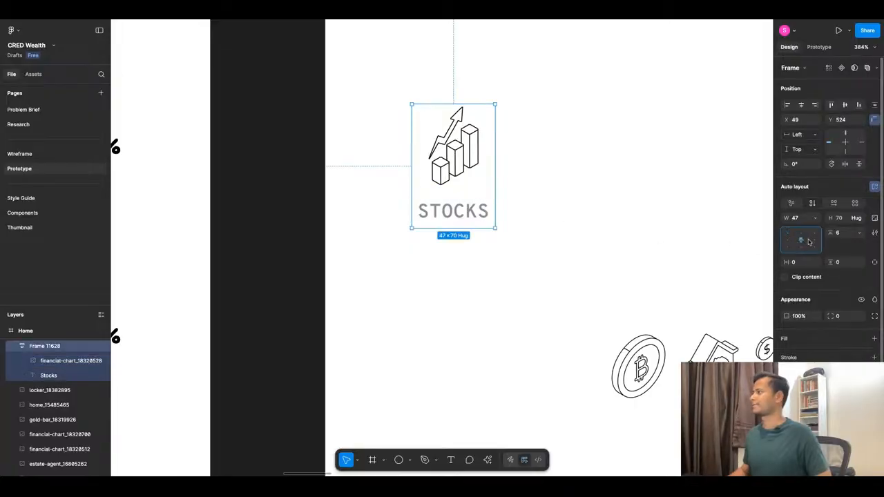
pyautogui.click(430, 269)
# Arrange the Stocks tile and two duplicates in a row beneath the portfolio insight card and check them in the prototype preview.
pyautogui.scroll(-5, 429, 256)
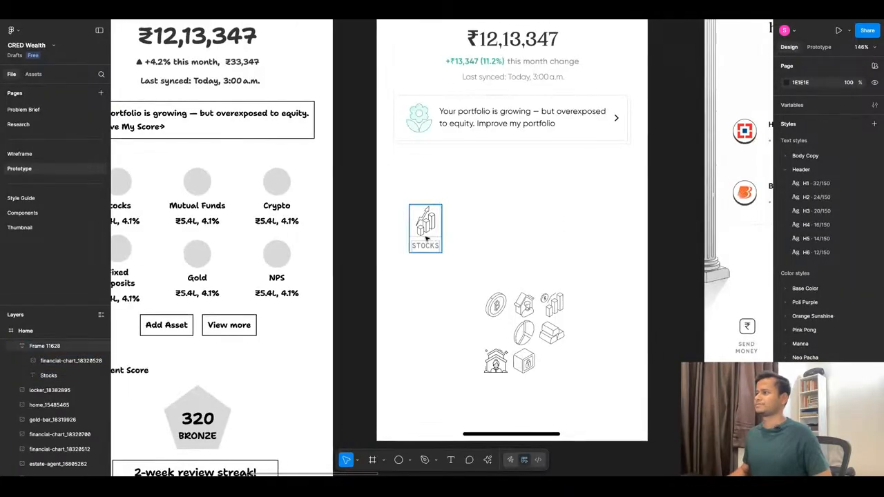
pyautogui.moveTo(428, 235)
pyautogui.mouseDown()
pyautogui.moveTo(412, 206)
pyautogui.moveTo(508, 199)
pyautogui.mouseUp()
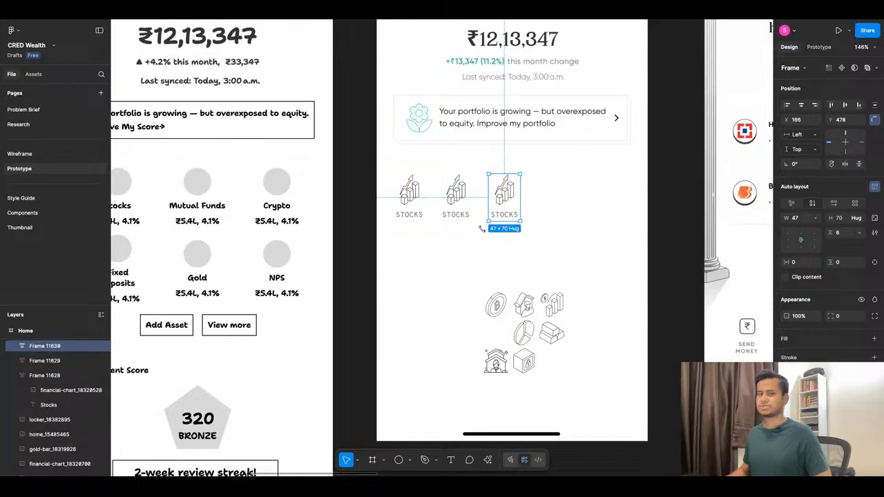
pyautogui.hotkey('ctrl', 'Tab')
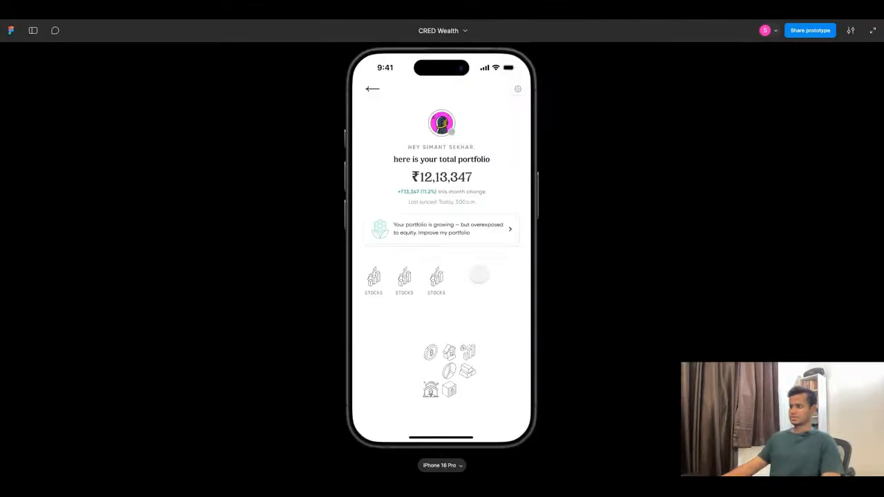
pyautogui.hotkey('ctrl', 'Tab')
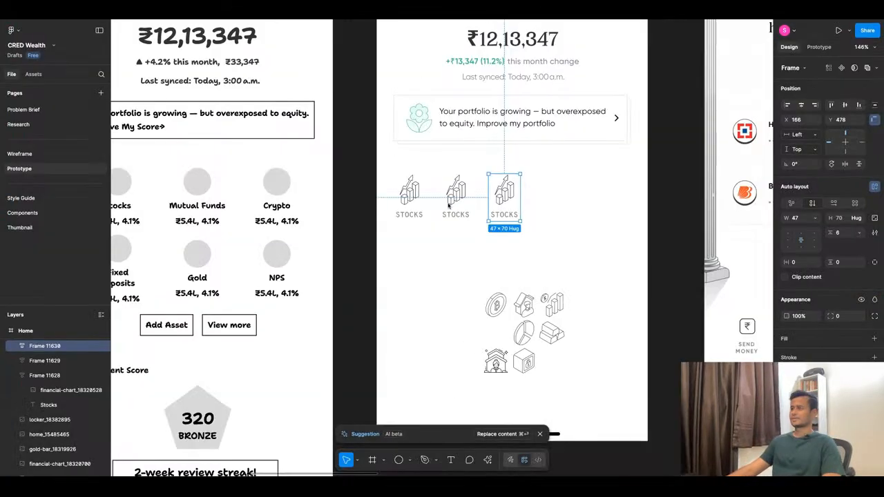
# Resize the chart icons in all three asset tiles to 56 × 56.
pyautogui.scroll(5, 449, 205)
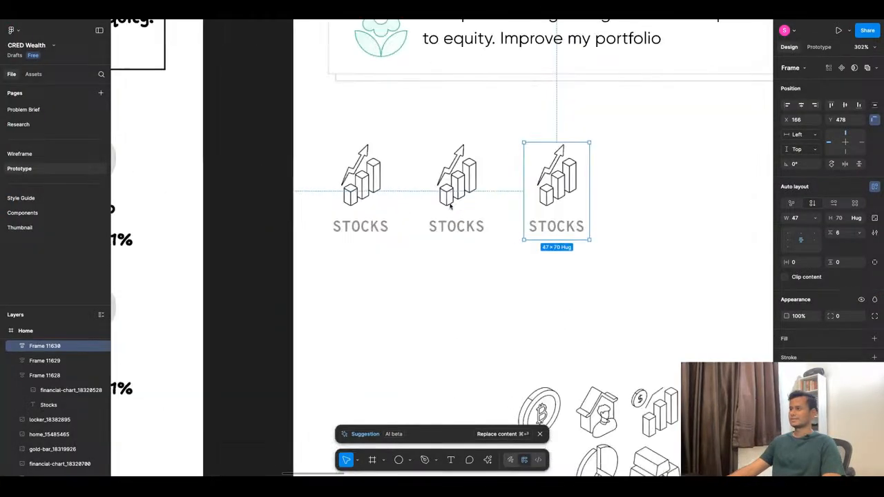
pyautogui.keyDown('super'); pyautogui.click(383, 190); pyautogui.keyUp('super')
pyautogui.keyDown('shift'); pyautogui.keyDown('super'); pyautogui.click(458, 176); pyautogui.keyUp('super'); pyautogui.keyUp('shift')
pyautogui.keyDown('shift'); pyautogui.keyDown('super'); pyautogui.click(557, 176); pyautogui.keyUp('super'); pyautogui.keyUp('shift')
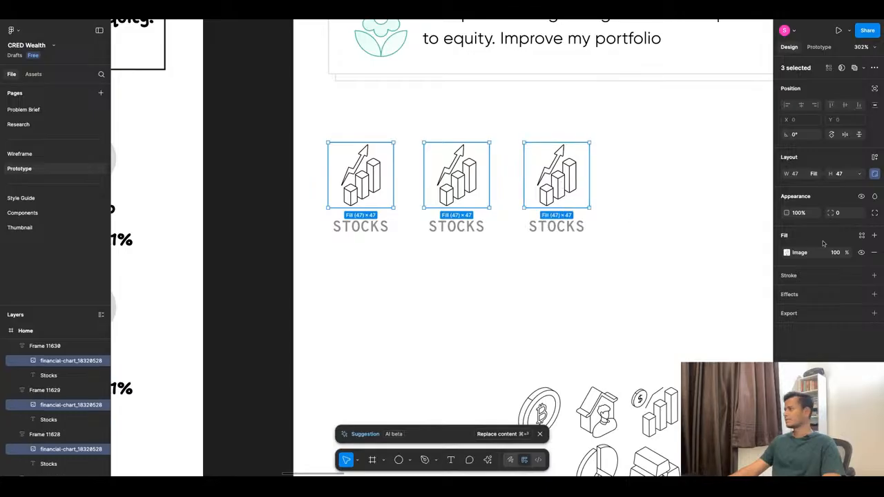
pyautogui.click(843, 174)
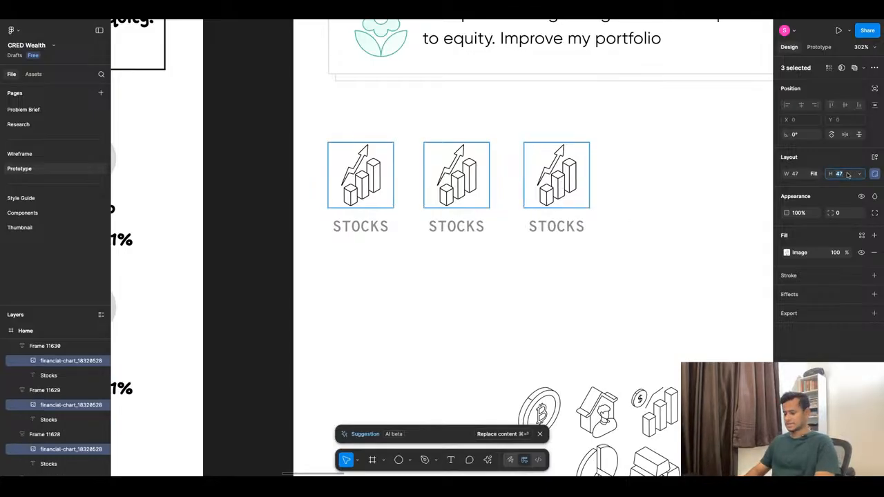
pyautogui.write('56')
pyautogui.press('Return')
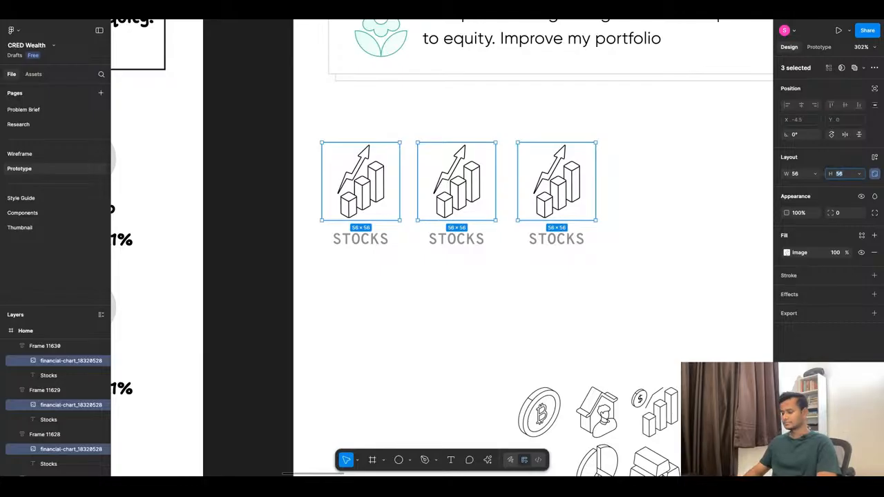
pyautogui.click(488, 326)
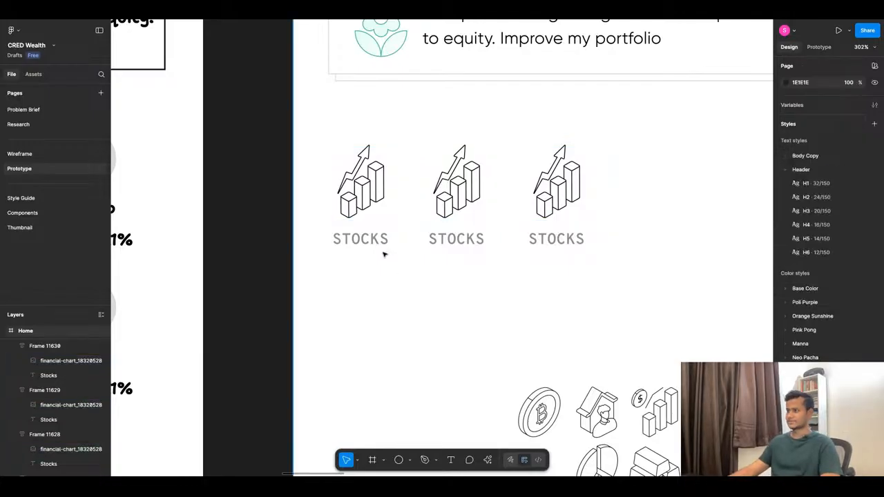
# Set the font size of all three Stocks labels to 12.
pyautogui.keyDown('super'); pyautogui.click(385, 243); pyautogui.keyUp('super')
pyautogui.keyDown('shift'); pyautogui.keyDown('super'); pyautogui.click(456, 240); pyautogui.keyUp('super'); pyautogui.keyUp('shift')
pyautogui.keyDown('shift'); pyautogui.keyDown('super'); pyautogui.click(566, 240); pyautogui.keyUp('super'); pyautogui.keyUp('shift')
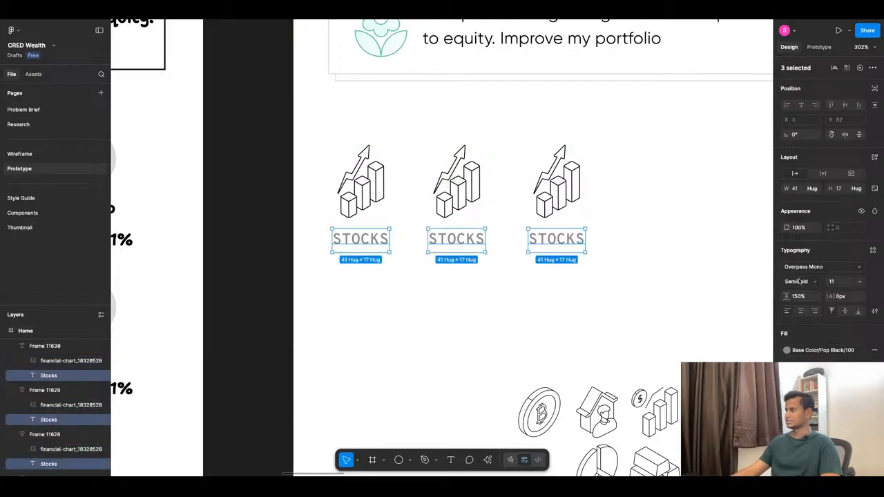
pyautogui.click(858, 283)
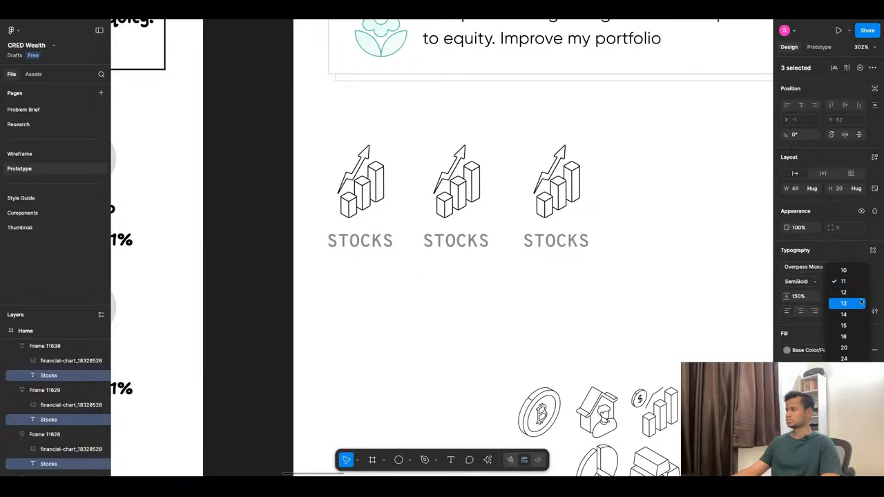
pyautogui.click(843, 292)
pyautogui.click(558, 290)
# Change the middle tile's label to "Mutual Funds".
pyautogui.keyDown('super'); pyautogui.click(456, 240); pyautogui.keyUp('super')
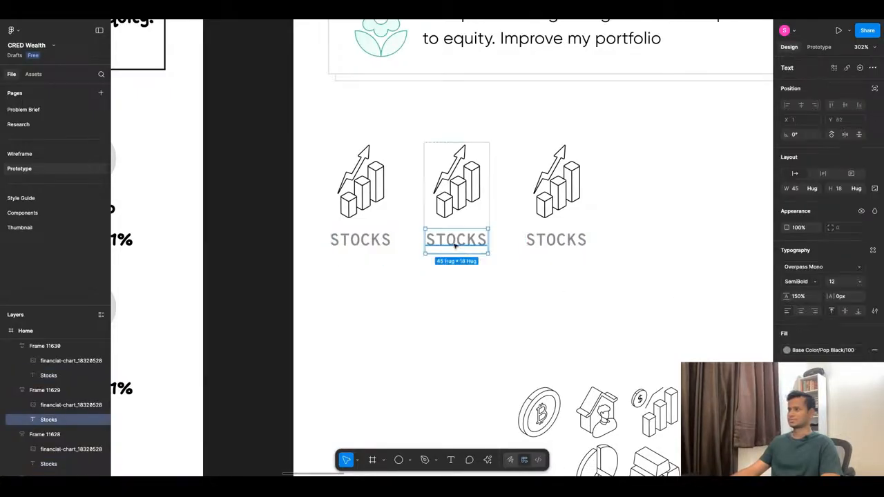
pyautogui.scroll(-10, 426, 290)
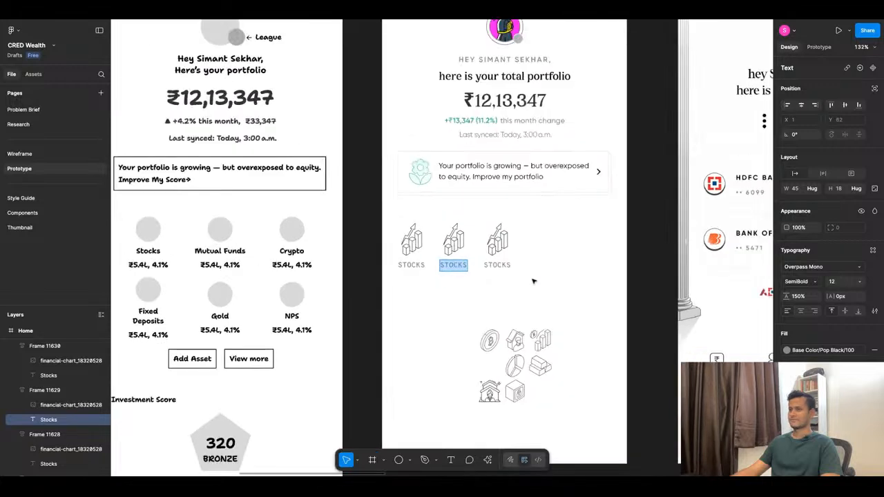
pyautogui.write('Mu')
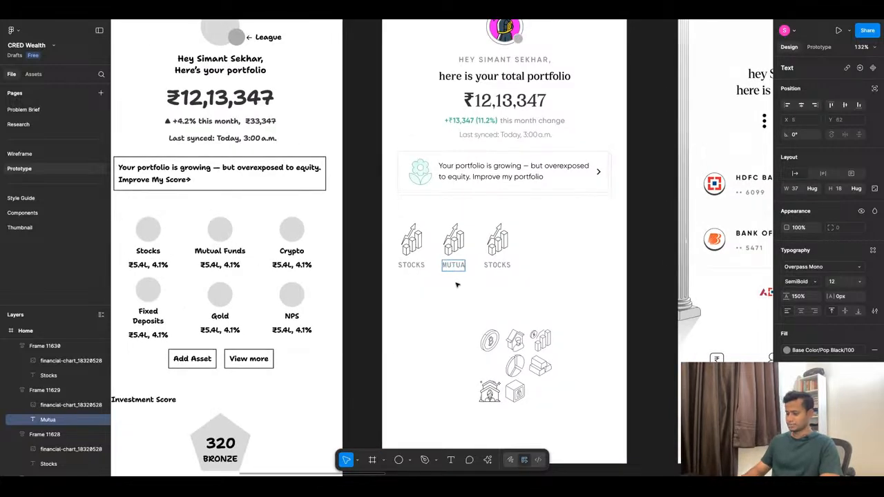
pyautogui.write('tual FunD')
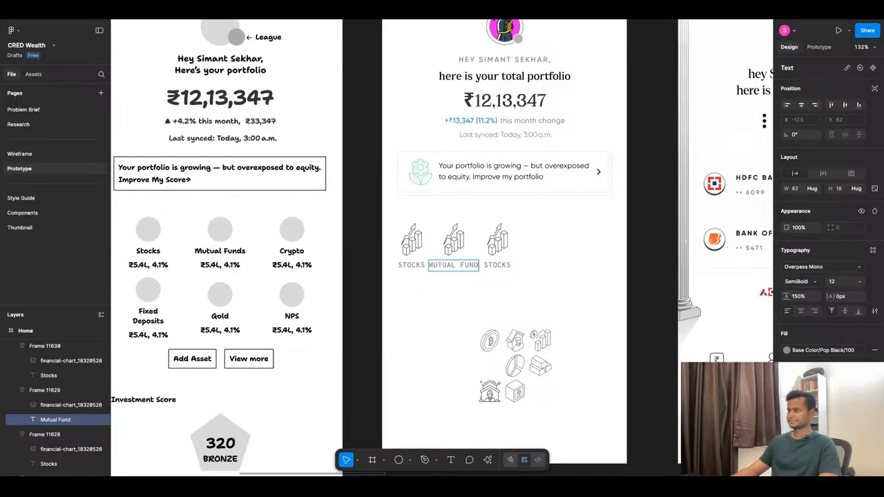
pyautogui.write('S')
pyautogui.press('Escape')
# Change the third tile's label to "Crypto".
pyautogui.doubleClick(497, 265)
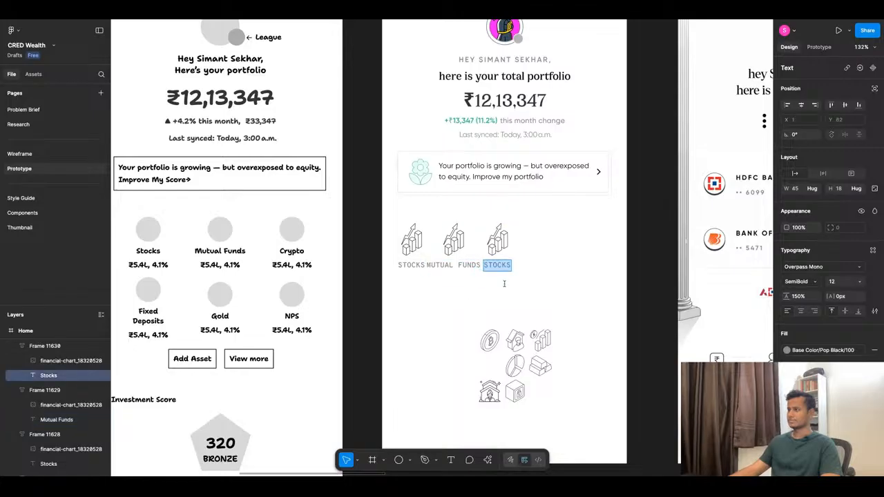
pyautogui.write('CRYPTO')
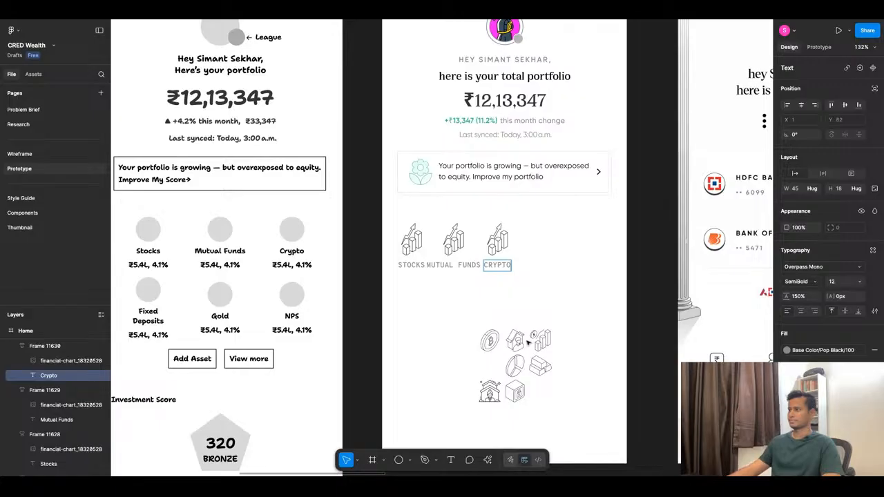
pyautogui.click(529, 342)
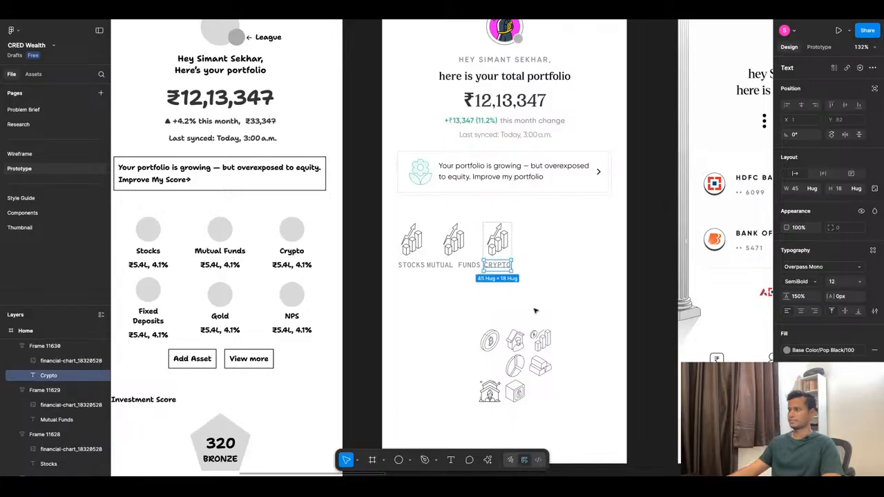
pyautogui.click(535, 310)
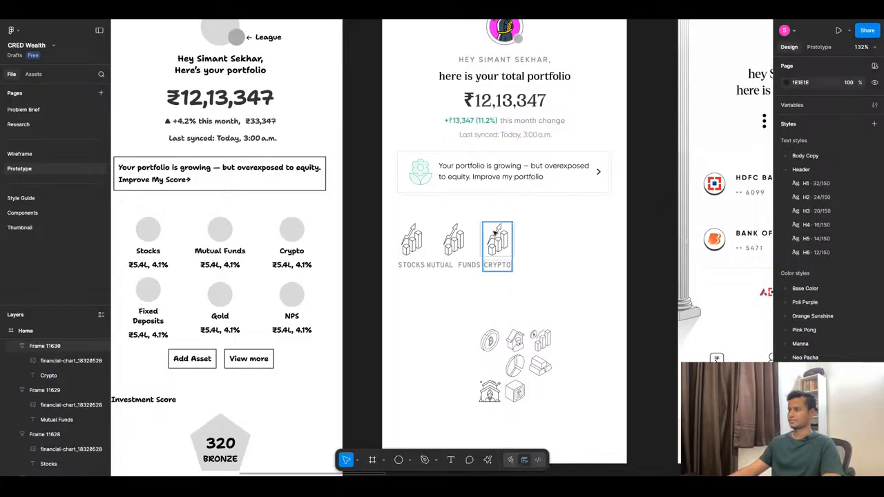
pyautogui.click(411, 299)
pyautogui.click(413, 241)
pyautogui.click(423, 279)
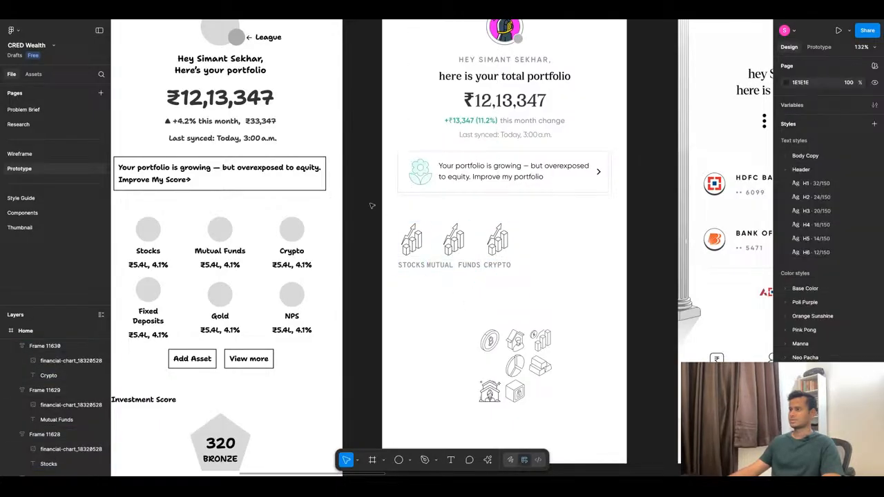
# Wrap the Stocks, Mutual Funds and Crypto tiles in a horizontal auto layout and set each tile's width to hug contents.
pyautogui.moveTo(372, 205); pyautogui.dragTo(567, 293)
pyautogui.hotkey('shift', 'a')
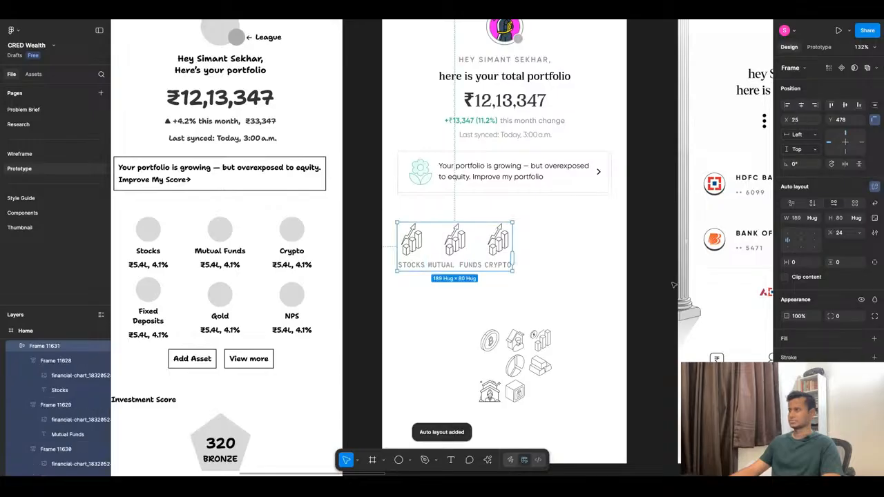
pyautogui.click(816, 220)
pyautogui.click(821, 218)
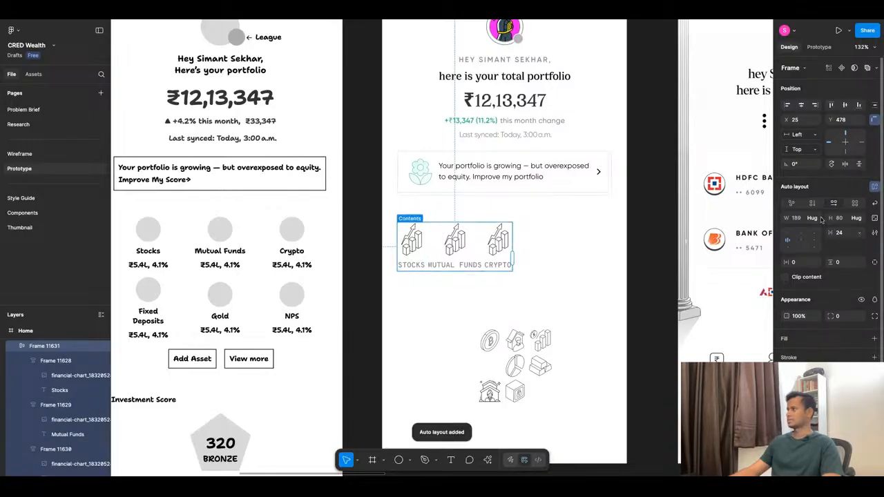
pyautogui.press('Return')
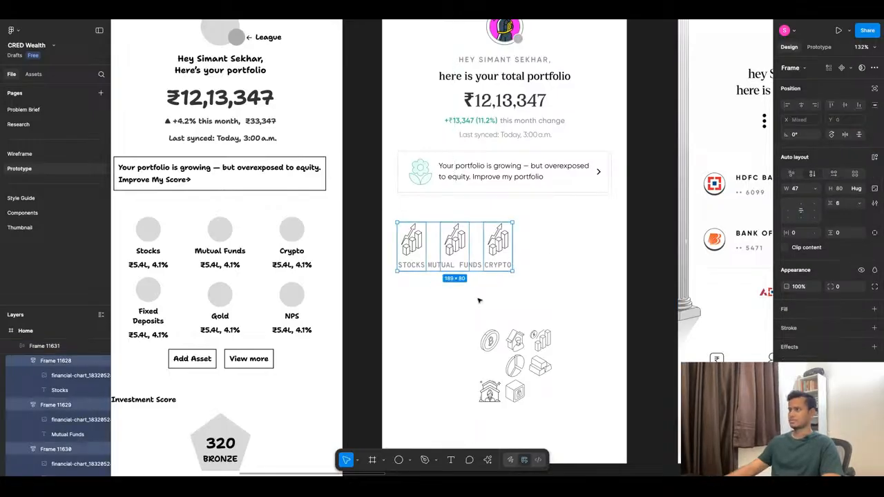
pyautogui.click(816, 188)
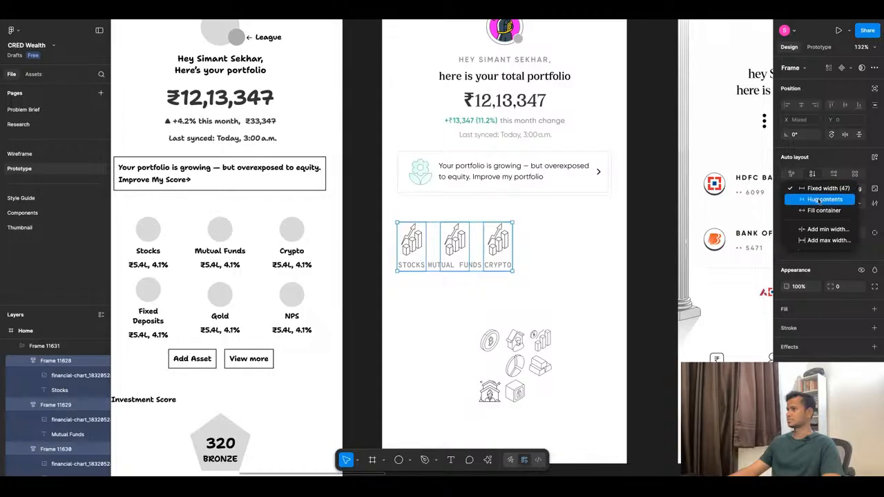
pyautogui.click(819, 200)
pyautogui.press('Escape')
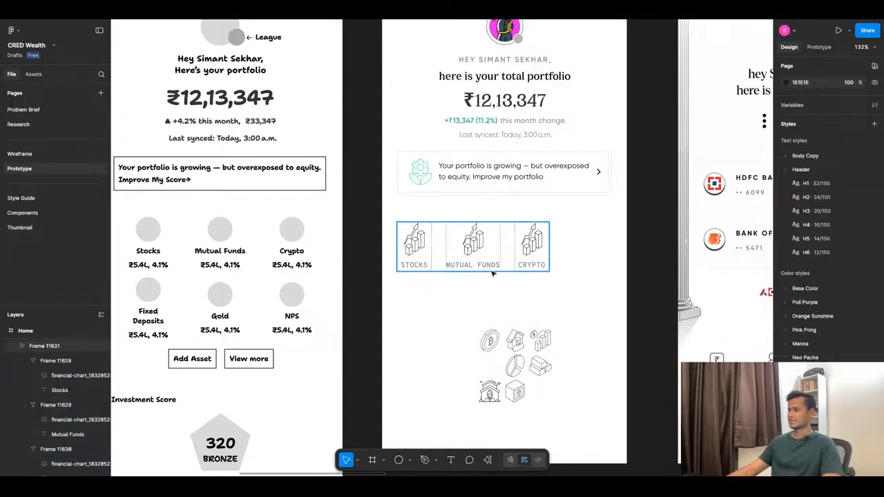
# Center the asset tile row horizontally in the Home frame and set the gap between its tiles to 47.
pyautogui.click(801, 105)
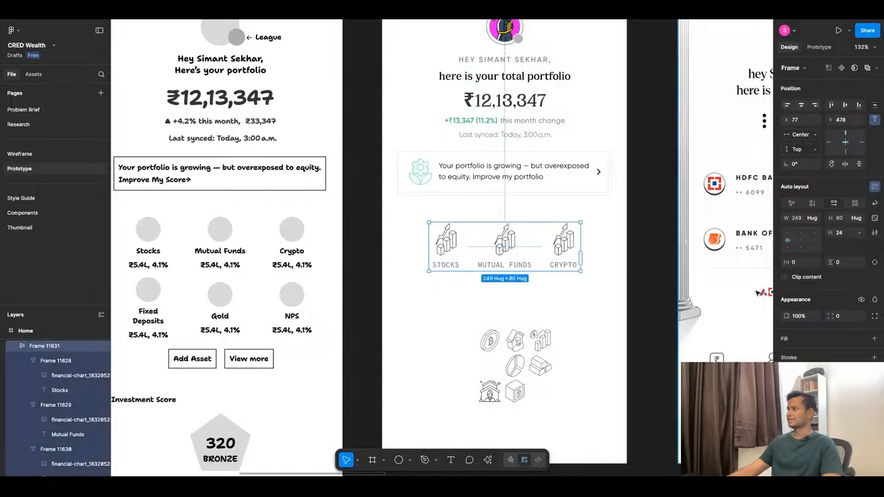
pyautogui.moveTo(831, 235); pyautogui.dragTo(851, 238)
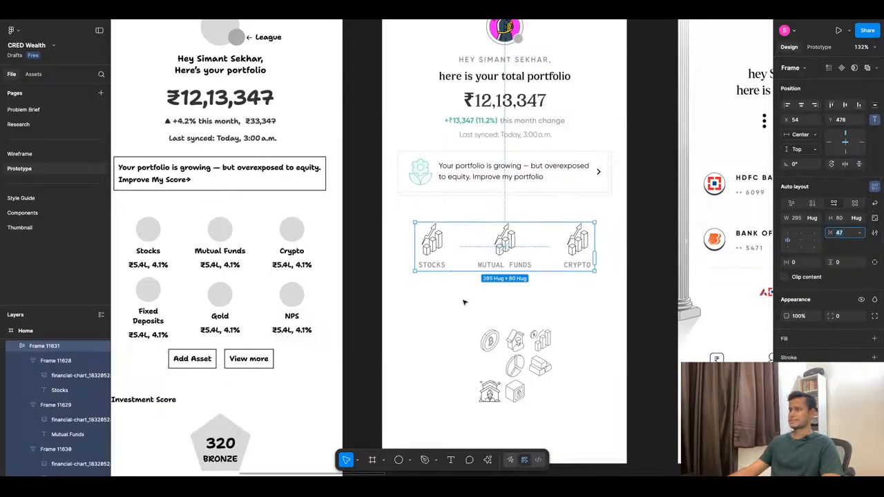
pyautogui.press('Escape')
# Check how the Home screen with the asset tile row looks in the phone preview.
pyautogui.scroll(-5, 464, 302)
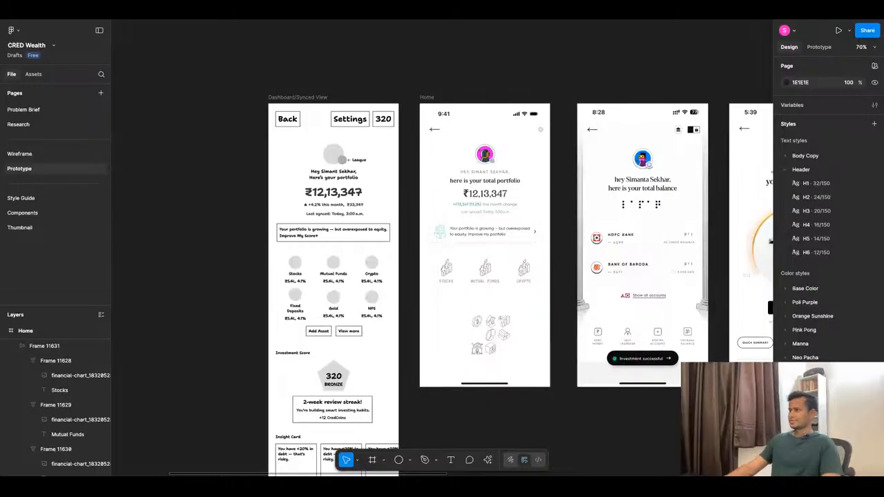
pyautogui.click(313, 16)
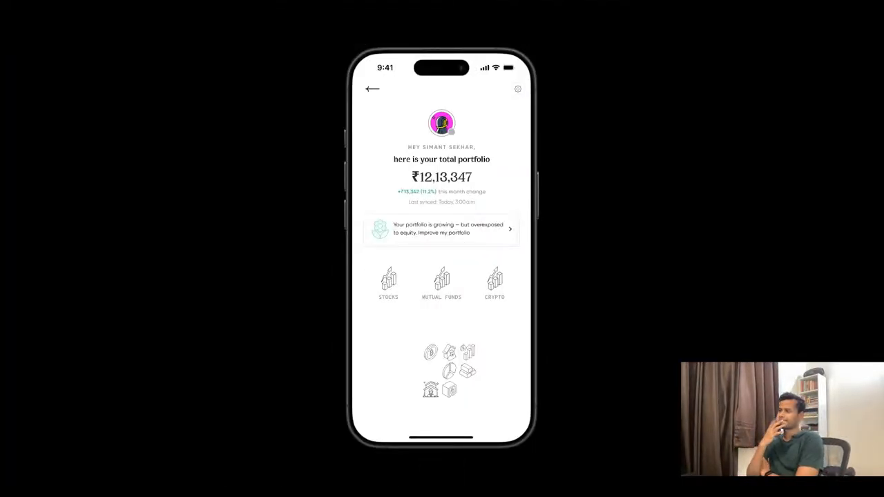
pyautogui.click(252, 21)
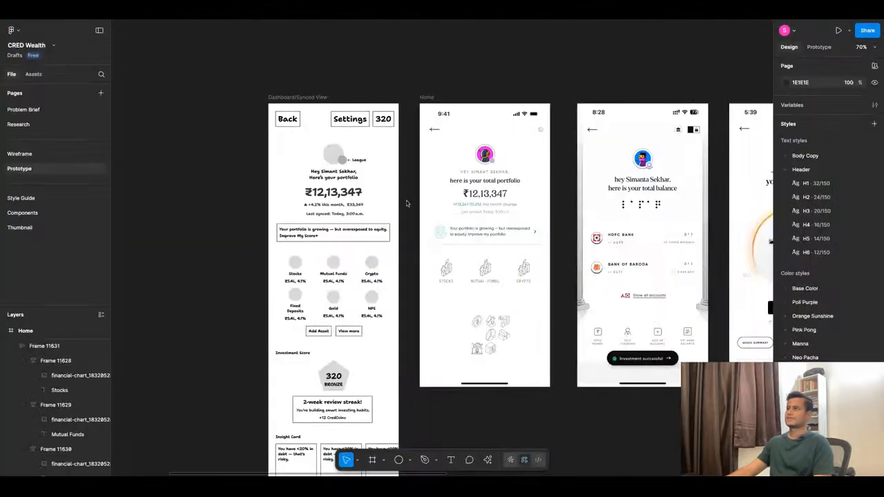
# Move the seven loose asset icons out of the Home frame onto the empty canvas below it.
pyautogui.moveTo(447, 305); pyautogui.dragTo(526, 369)
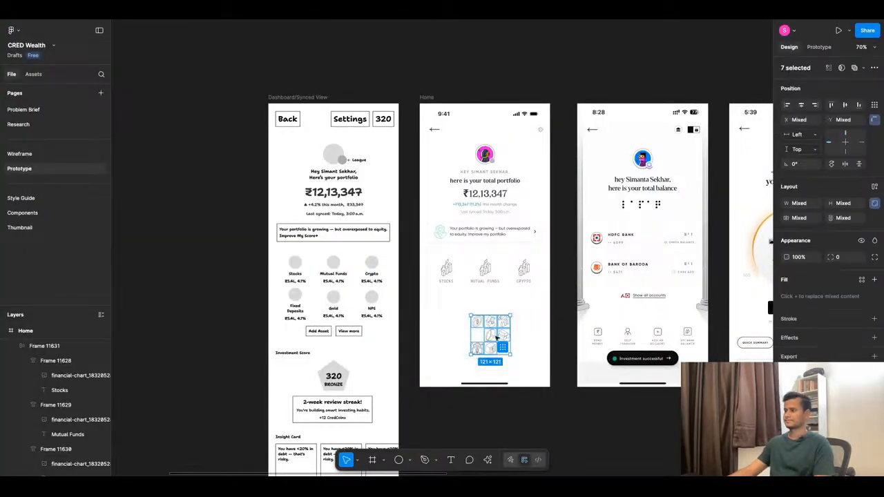
pyautogui.hotkey('shift', 'Down')
pyautogui.hotkey('shift', 'Down')
pyautogui.hotkey('shift', 'Down')
pyautogui.hotkey('shift', 'Down')
pyautogui.hotkey('shift', 'Down')
pyautogui.hotkey('shift', 'Down')
pyautogui.hotkey('shift', 'Down')
pyautogui.hotkey('shift', 'Down')
pyautogui.hotkey('shift', 'Down')
pyautogui.hotkey('shift', 'Down')
pyautogui.hotkey('shift', 'Down')
pyautogui.hotkey('shift', 'Down')
pyautogui.hotkey('shift', 'Down')
pyautogui.hotkey('shift', 'Down')
pyautogui.hotkey('shift', 'Down')
pyautogui.hotkey('shift', 'Down')
pyautogui.hotkey('shift', 'Down')
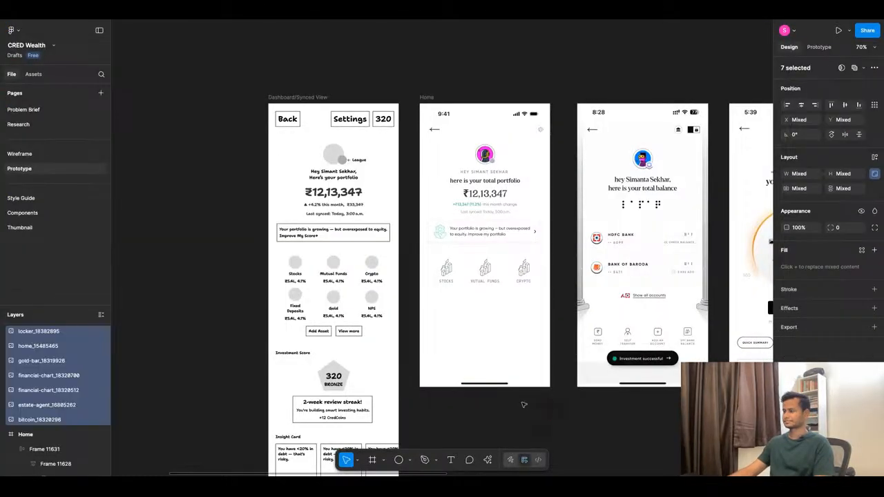
pyautogui.scroll(5, 450, 275)
pyautogui.scroll(-5, 505, 246)
pyautogui.scroll(8, 561, 371)
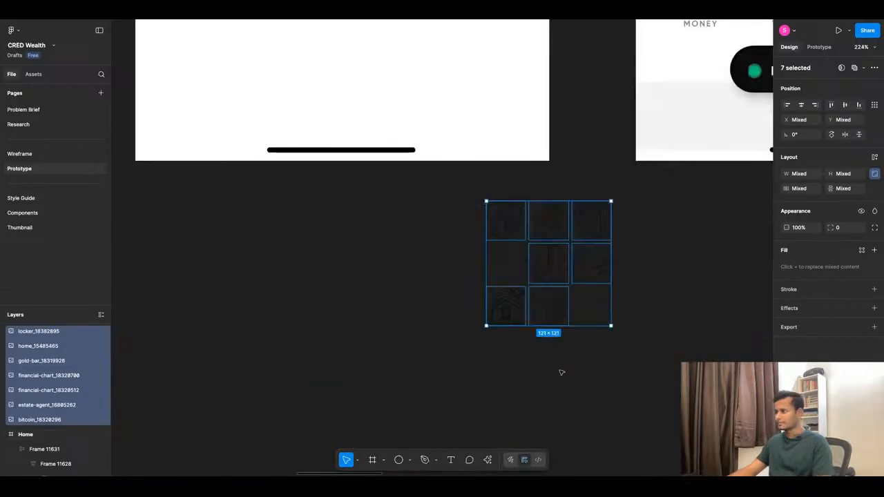
# Replace the bar chart icon in the Mutual Funds tile with the pie chart icon, sized 56 × 56.
pyautogui.scroll(-5, 557, 377)
pyautogui.click(553, 321)
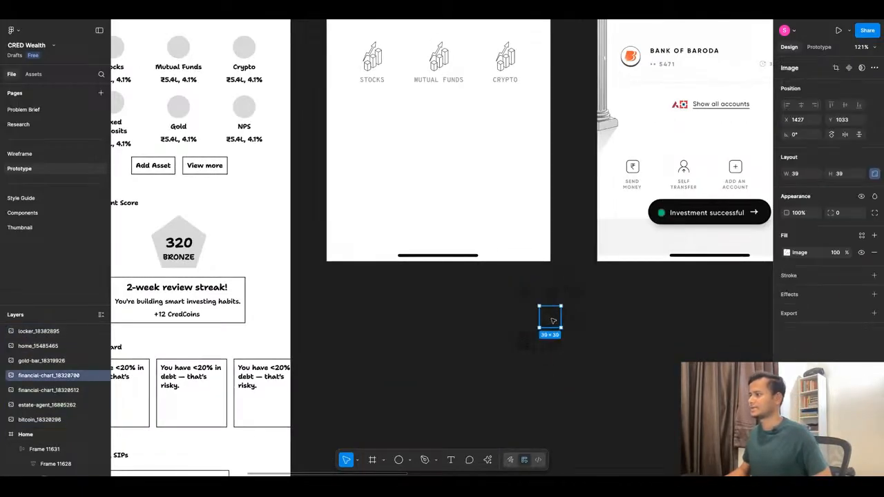
pyautogui.moveTo(553, 321); pyautogui.dragTo(442, 64)
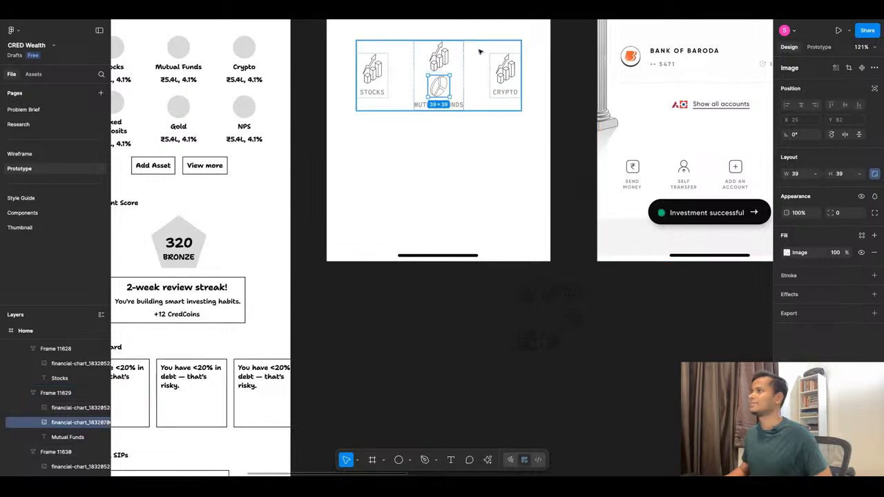
pyautogui.click(445, 61)
pyautogui.click(439, 86)
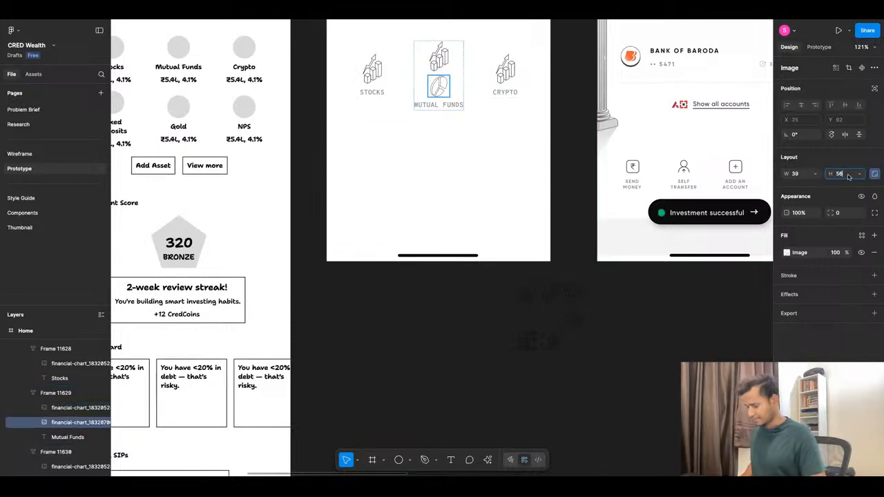
pyautogui.write('56')
pyautogui.press('Return')
pyautogui.click(450, 58)
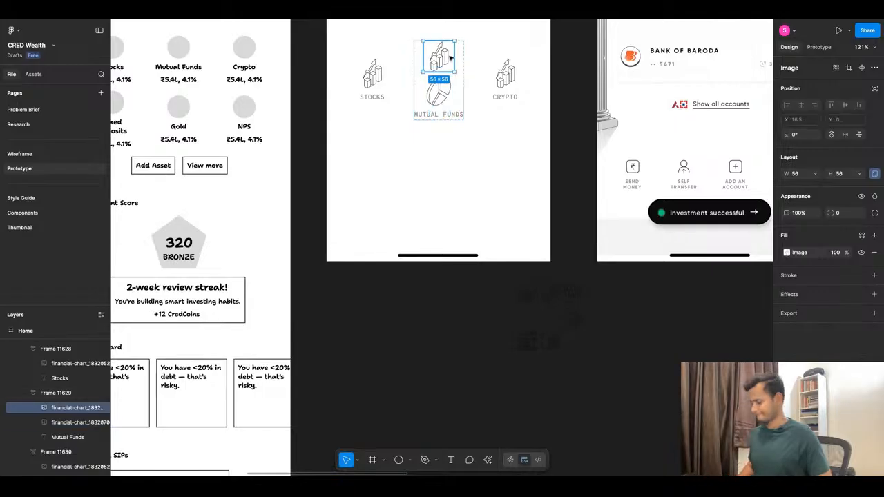
pyautogui.press('Delete')
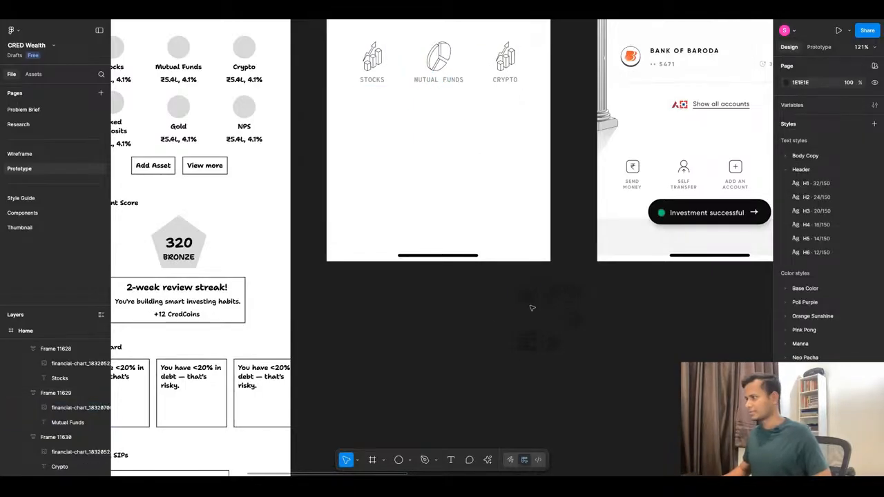
# Replace the chart icon in the Crypto tile with the bitcoin icon, sized 56 × 56.
pyautogui.moveTo(532, 308); pyautogui.dragTo(510, 62)
pyautogui.click(511, 62)
pyautogui.press('Delete')
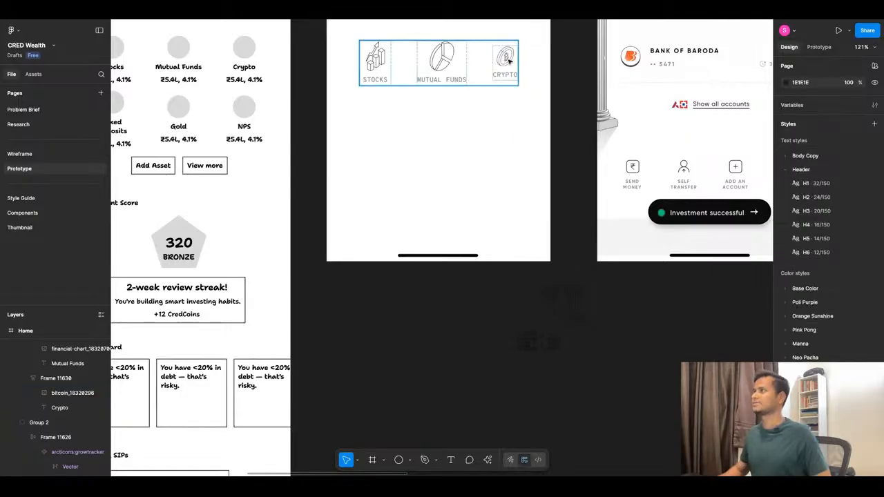
pyautogui.click(509, 61)
pyautogui.click(509, 61)
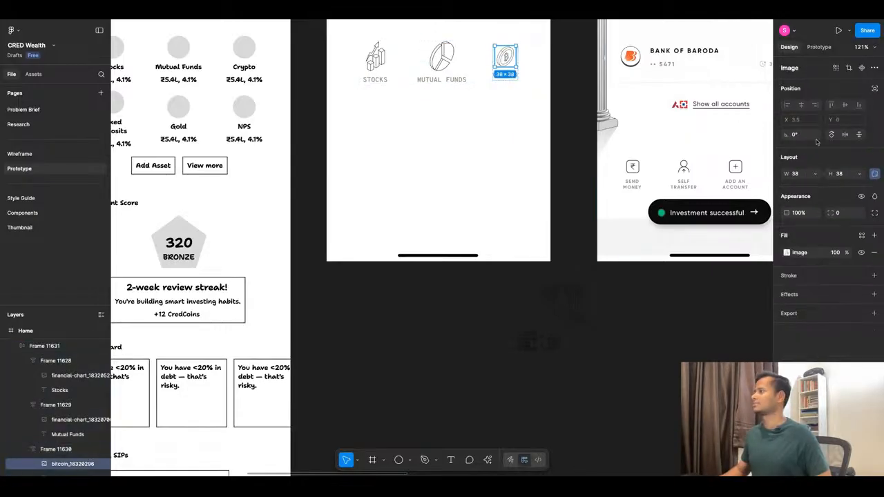
pyautogui.write('56')
pyautogui.press('Return')
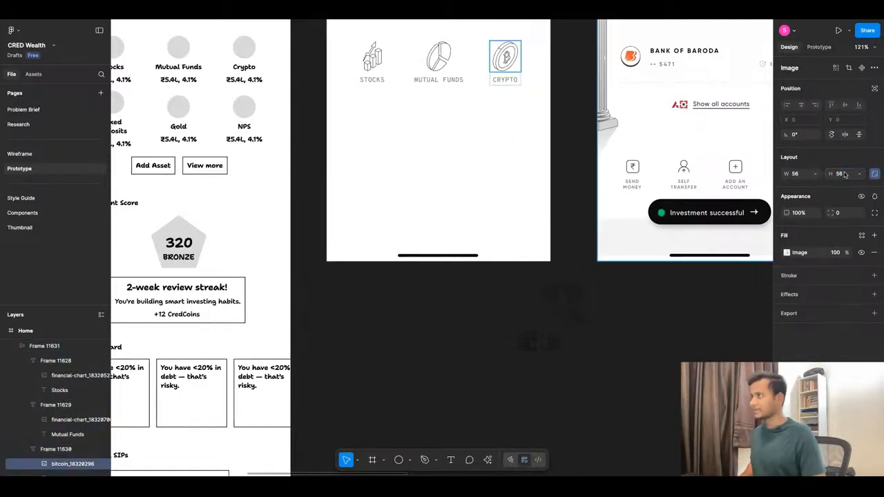
pyautogui.click(473, 136)
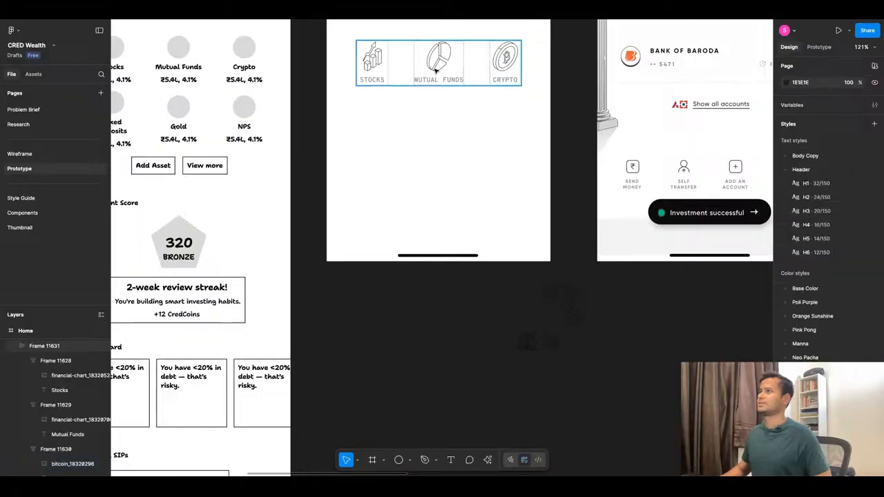
# Duplicate the asset tile row and place the copy directly beneath the original at Y 572.
pyautogui.click(447, 64)
pyautogui.hotkey('ctrl', 'd')
pyautogui.moveTo(449, 59); pyautogui.dragTo(450, 111)
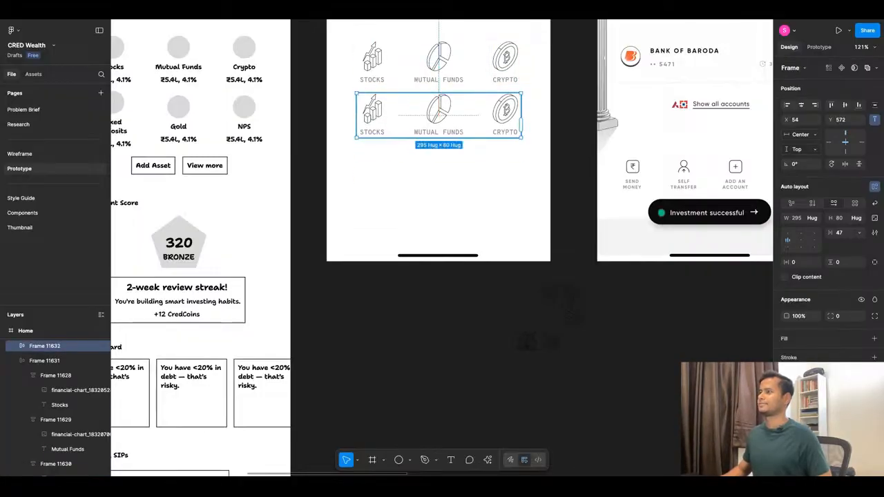
# Change the label of the first tile in the second row to "Fixed Deposits".
pyautogui.doubleClick(372, 132)
pyautogui.scroll(-3, 482, 210)
pyautogui.scroll(-2, 481, 210)
pyautogui.scroll(4, 433, 192)
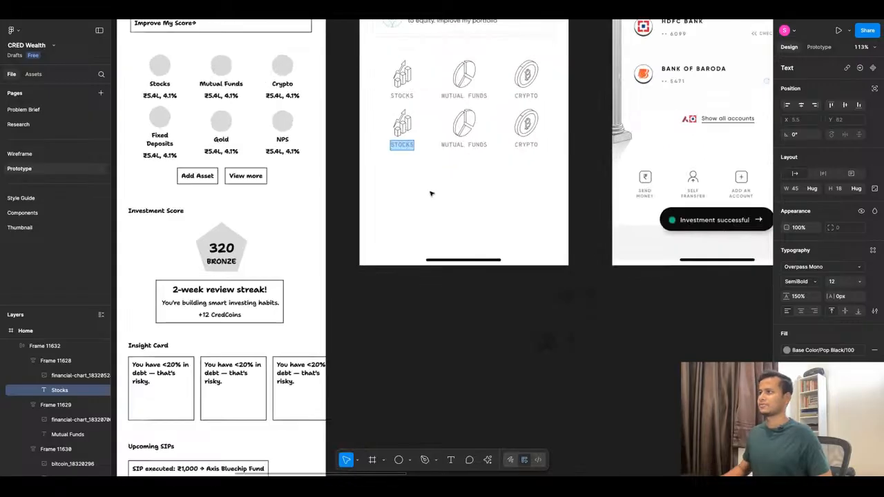
pyautogui.write('Fi')
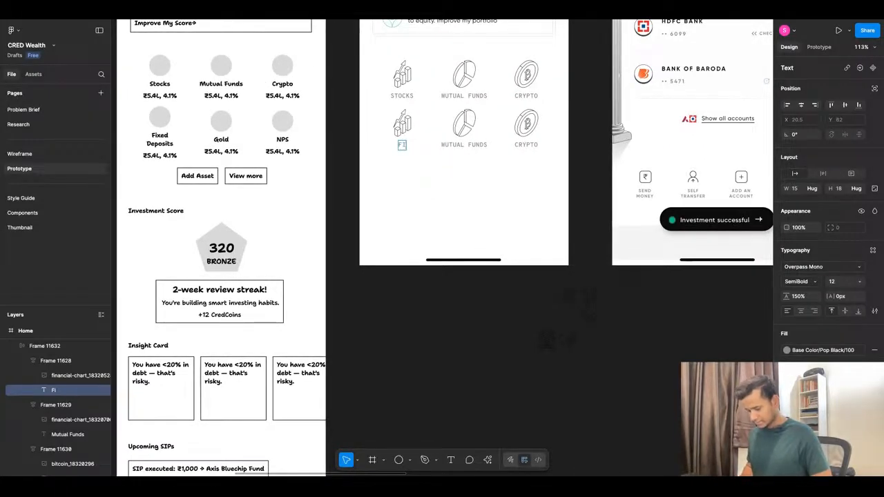
pyautogui.write('xed De')
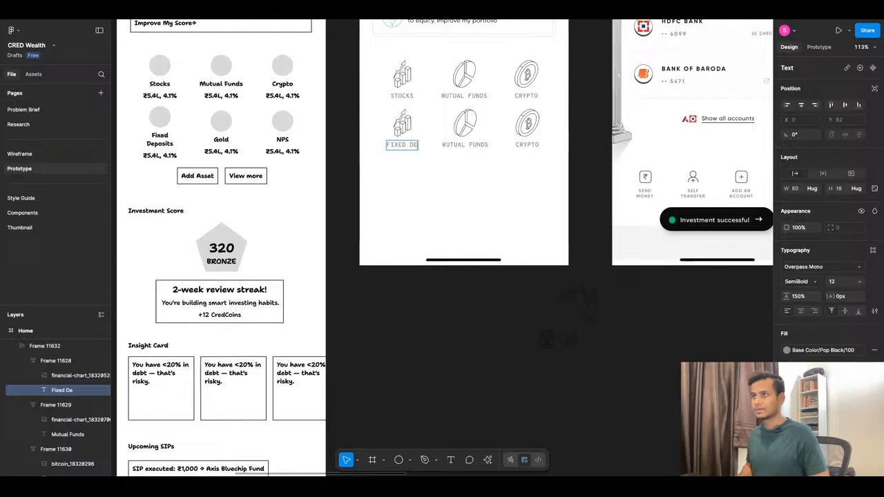
pyautogui.write('posits')
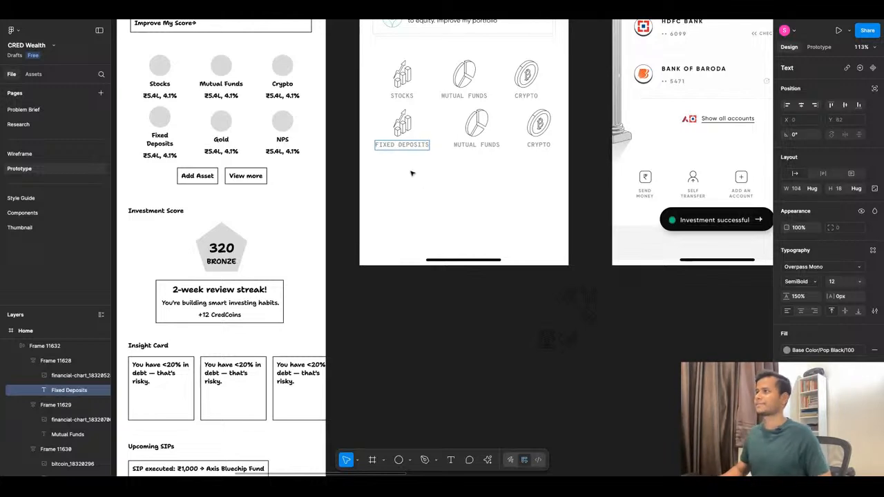
pyautogui.press('Escape')
pyautogui.press('Escape')
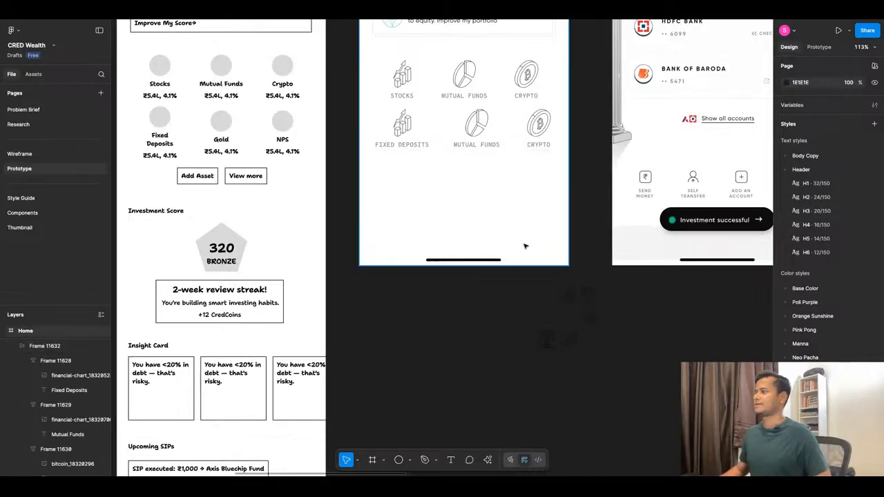
# Replace the chart icon in the Fixed Deposits tile with the locker icon, sized 56 × 56.
pyautogui.click(568, 342)
pyautogui.moveTo(568, 342); pyautogui.dragTo(403, 127)
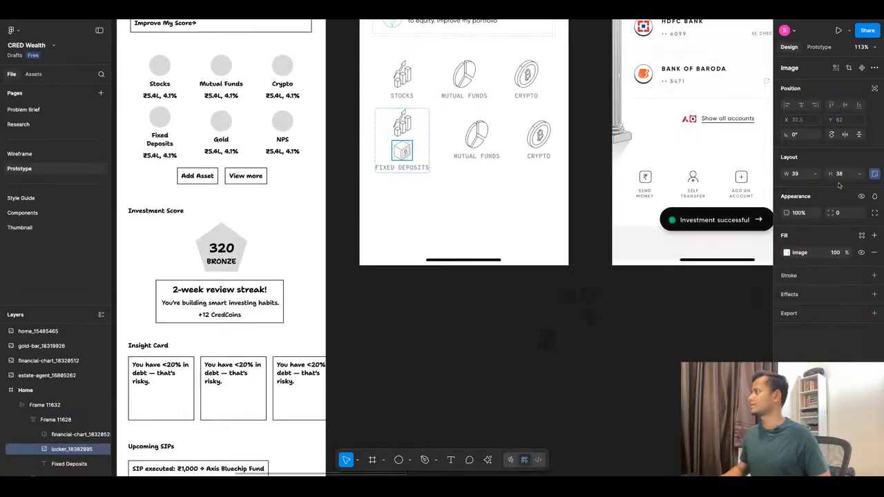
pyautogui.click(846, 179)
pyautogui.write('56')
pyautogui.press('Return')
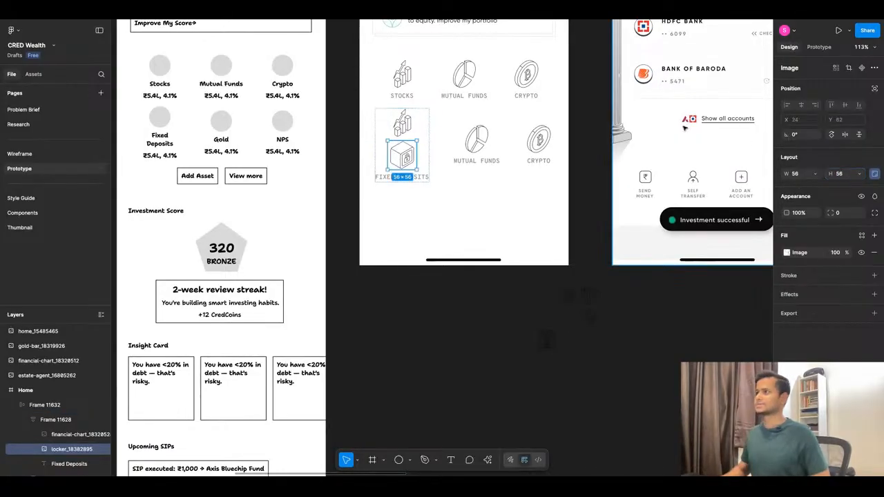
pyautogui.click(398, 123)
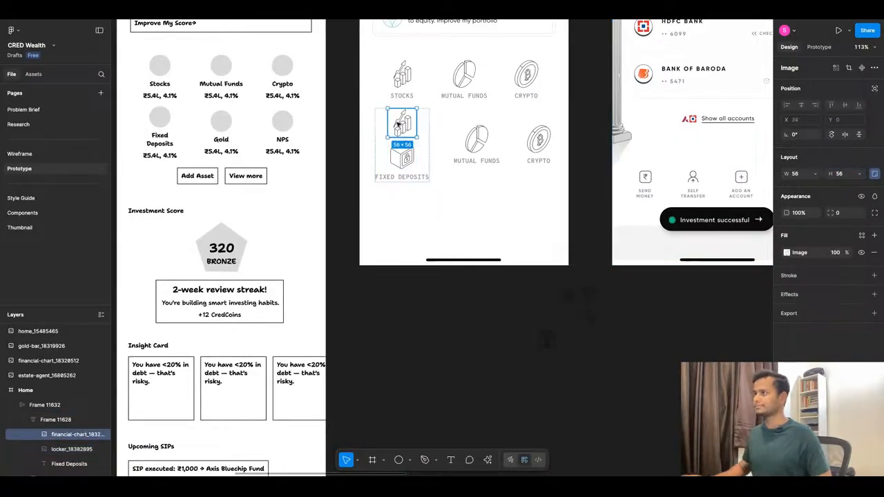
pyautogui.press('Delete')
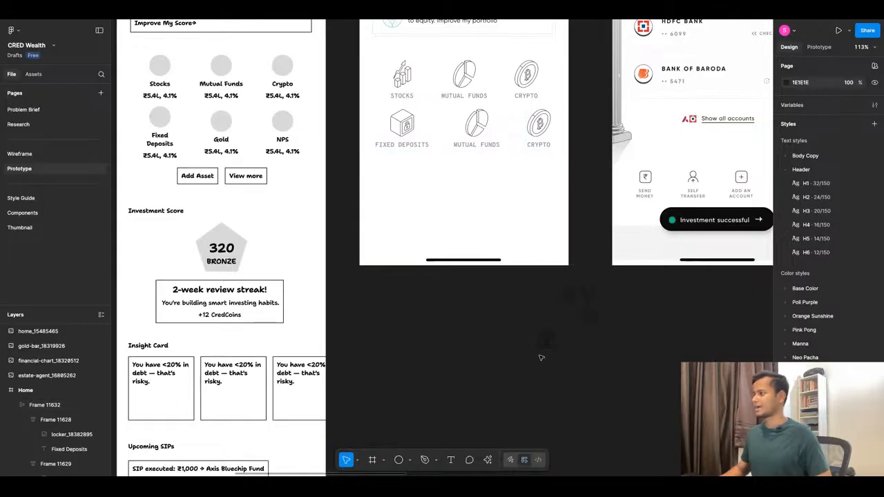
# Change the label of the middle tile in the second row to "Digital Gold".
pyautogui.click(480, 146)
pyautogui.write('Gold')
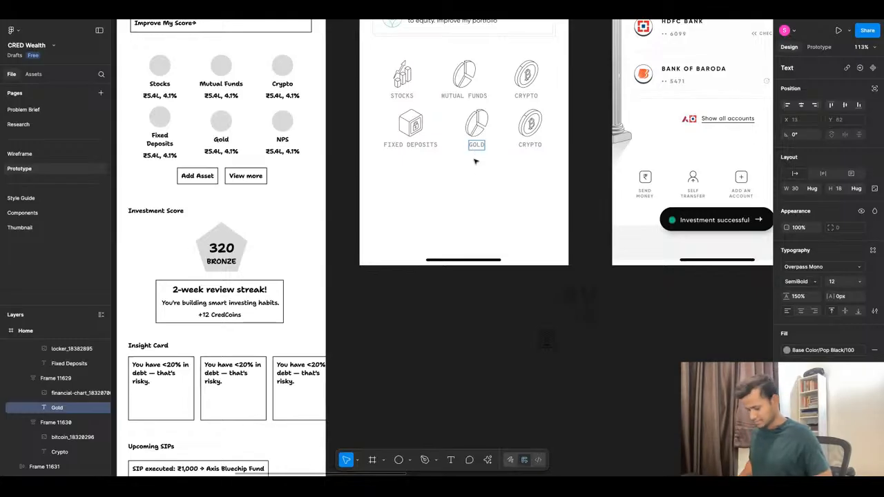
pyautogui.write('Digital')
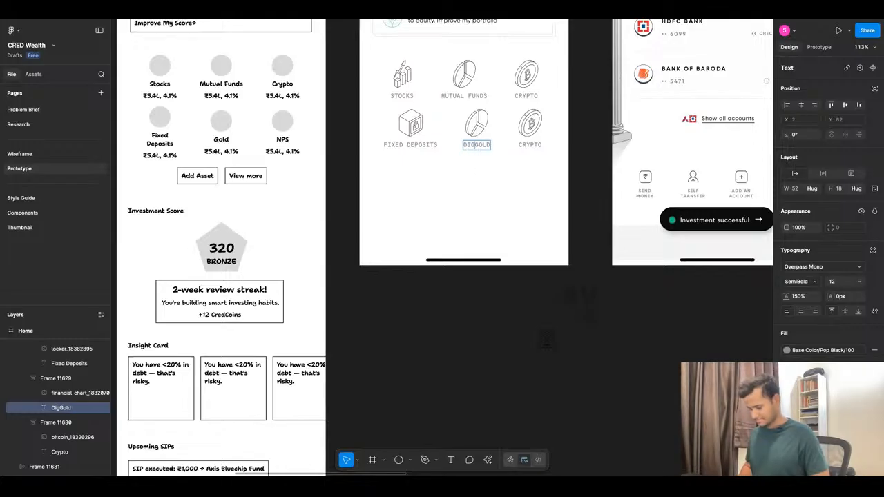
pyautogui.press('Escape')
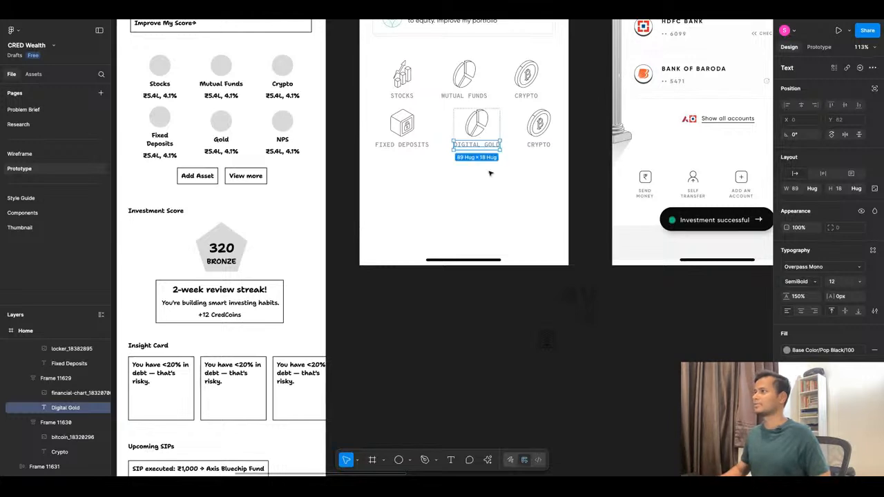
# Replace the chart icon in the Digital Gold tile with the gold bar icon.
pyautogui.press('Escape')
pyautogui.click(590, 324)
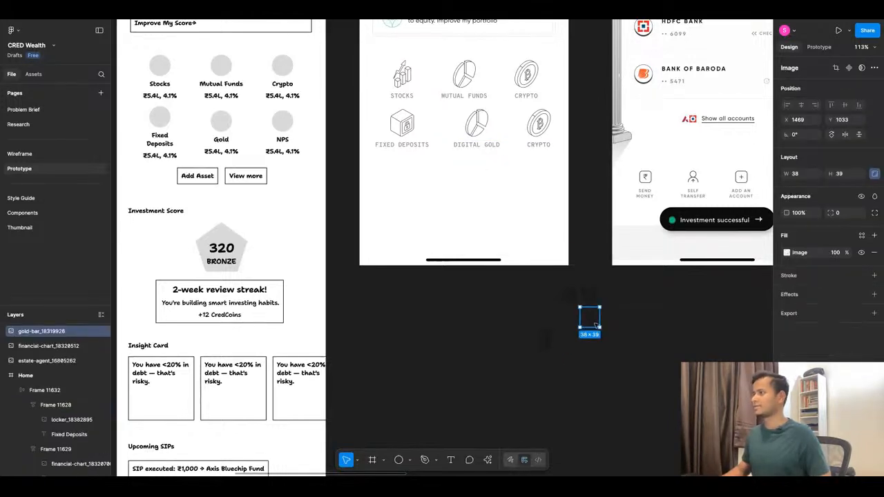
pyautogui.moveTo(596, 325); pyautogui.dragTo(483, 132)
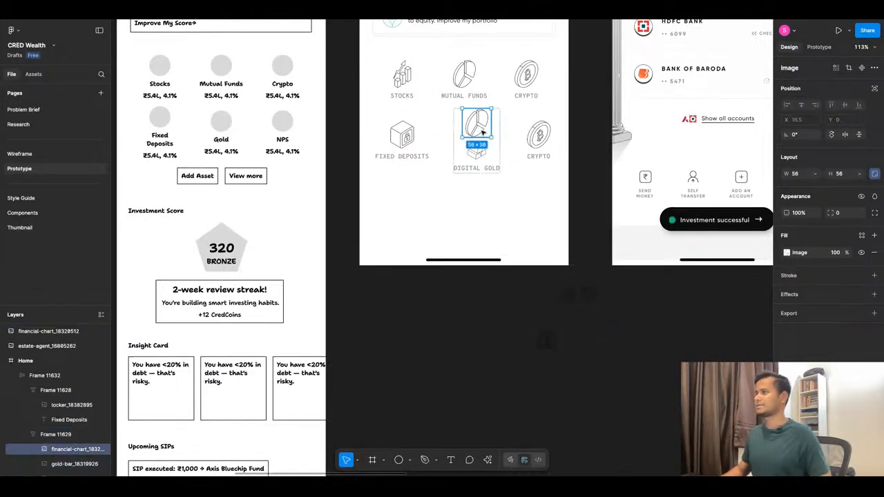
pyautogui.press('Delete')
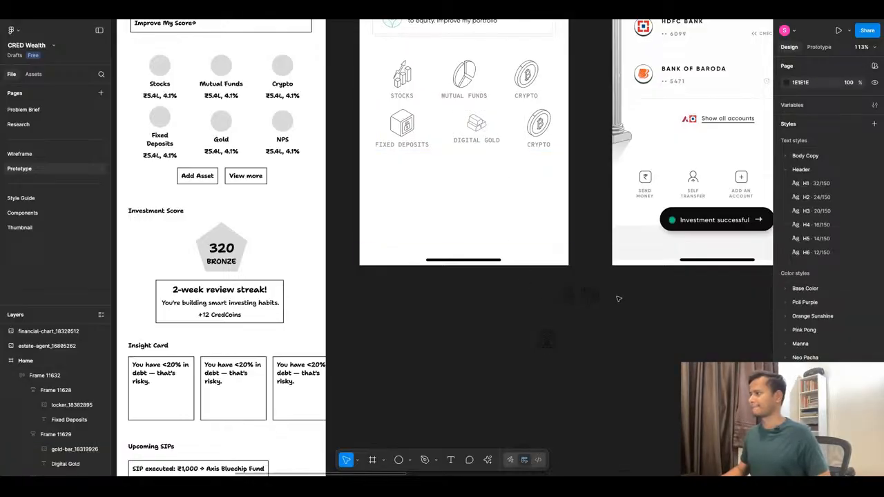
# Change the label of the last tile in the second row to "NPS".
pyautogui.click(538, 146)
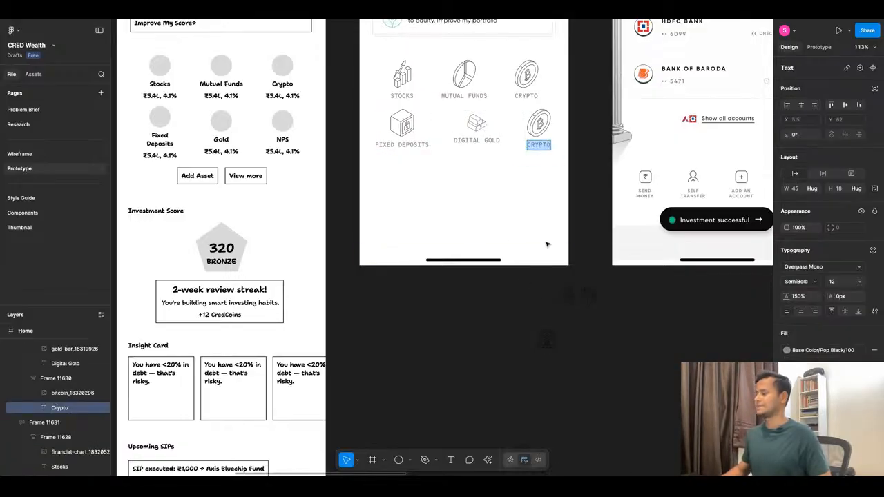
pyautogui.write('NPS')
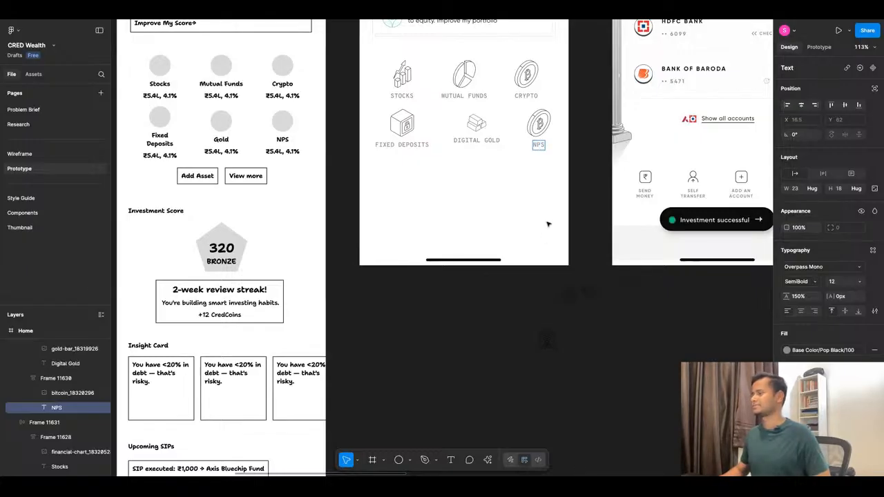
pyautogui.click(553, 314)
# Replace the bitcoin icon in the NPS tile with the estate-agent icon, sized 56 × 56.
pyautogui.moveTo(558, 286); pyautogui.dragTo(548, 147)
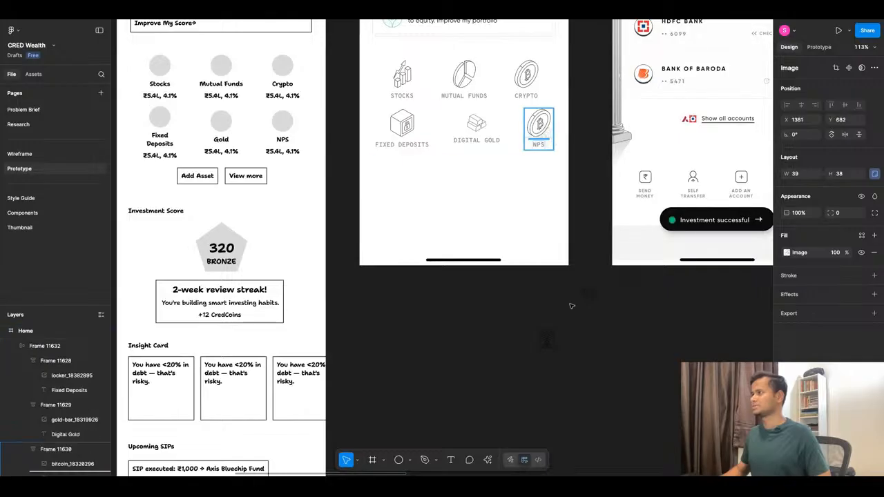
pyautogui.moveTo(572, 305); pyautogui.dragTo(540, 138)
pyautogui.click(837, 177)
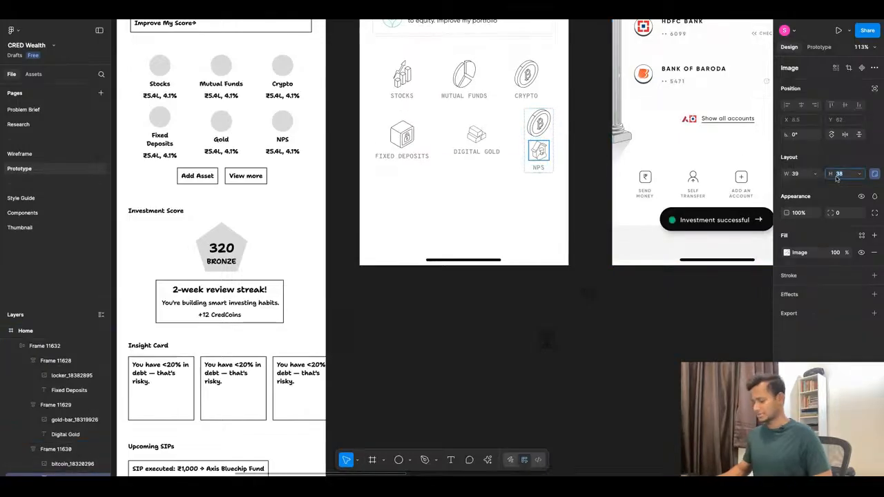
pyautogui.press('Return')
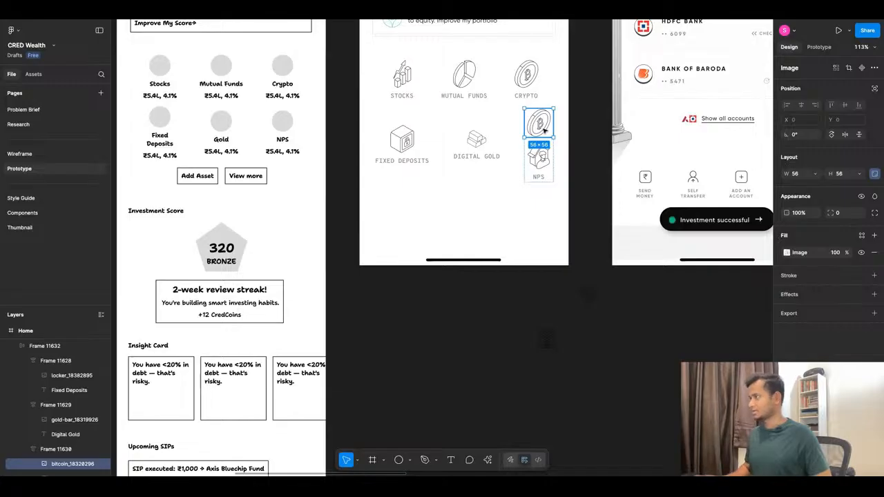
pyautogui.press('Delete')
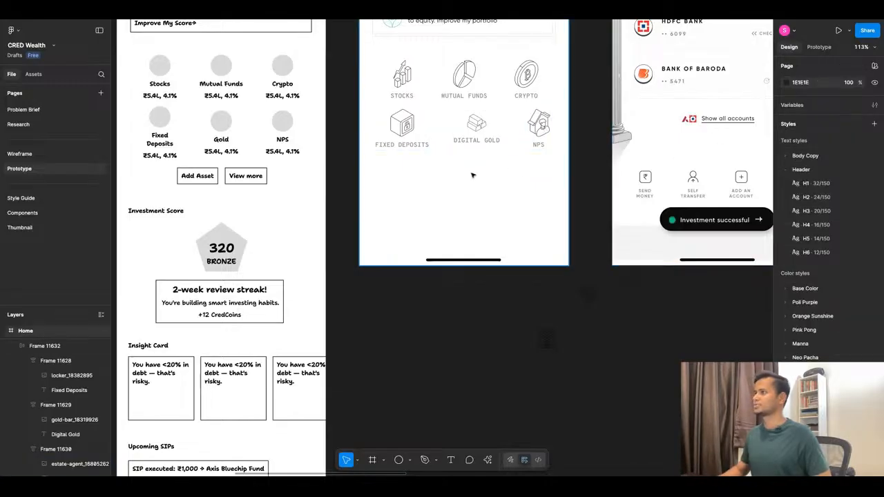
# Resize the gold bar icon in the Digital Gold tile to 56 × 56.
pyautogui.scroll(-3, 473, 175)
pyautogui.doubleClick(486, 150)
pyautogui.click(485, 169)
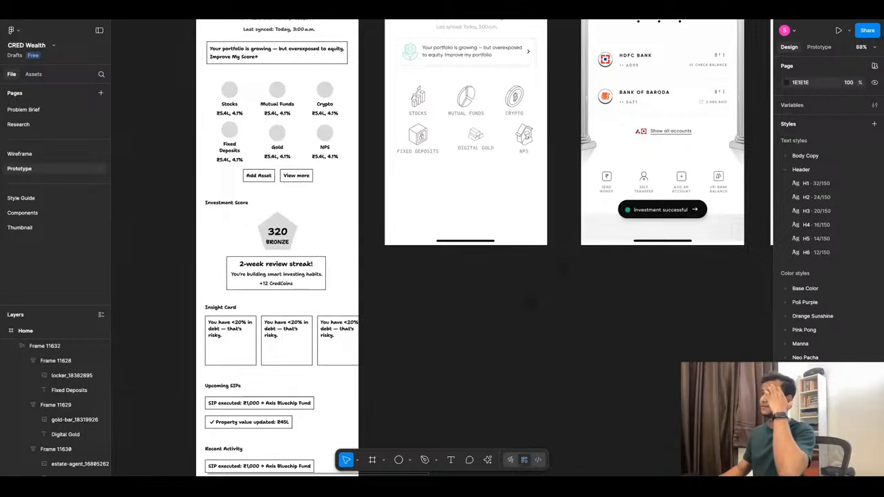
pyautogui.click(473, 134)
pyautogui.click(473, 134)
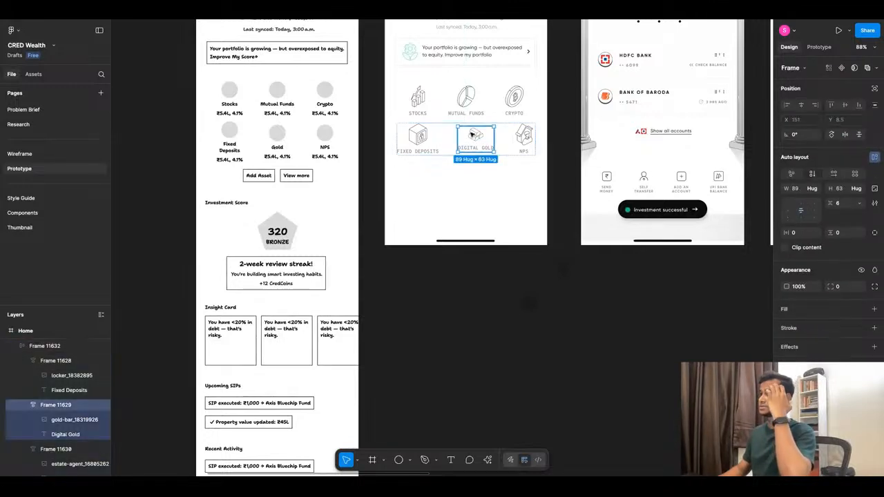
pyautogui.click(475, 135)
pyautogui.write('56')
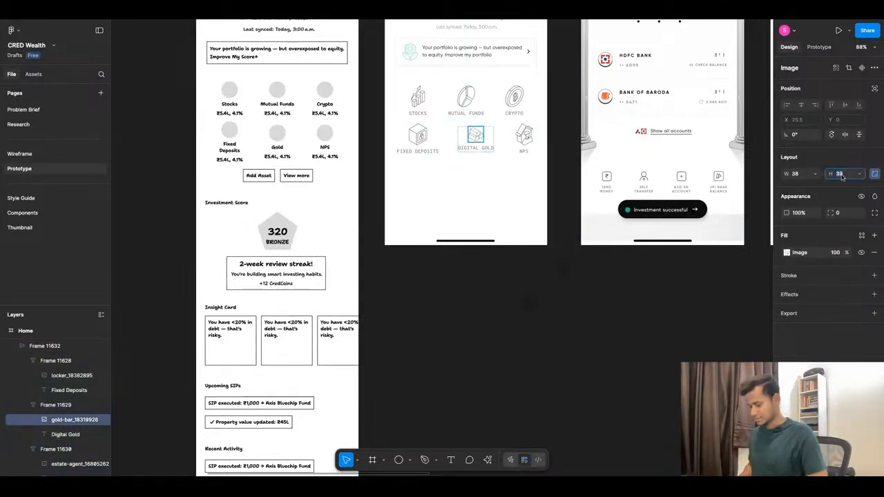
pyautogui.press('Return')
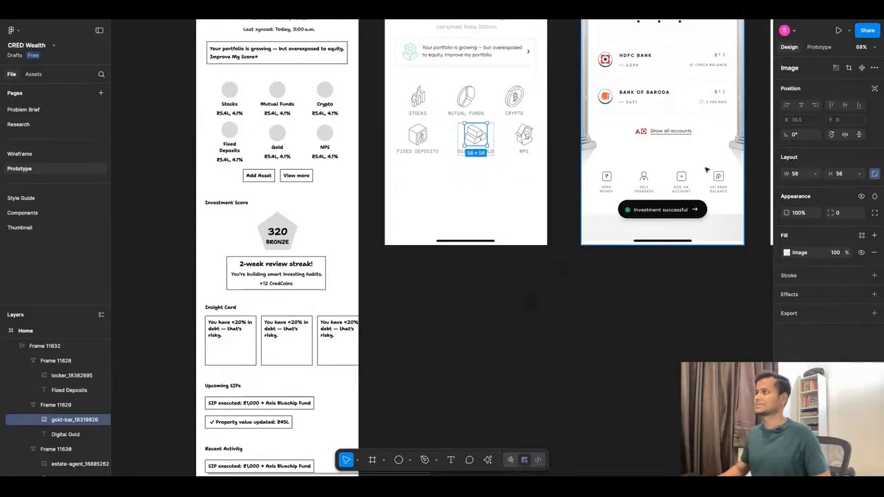
# Ungroup the second asset row so its three tiles can be positioned separately.
pyautogui.click(471, 187)
pyautogui.click(458, 133)
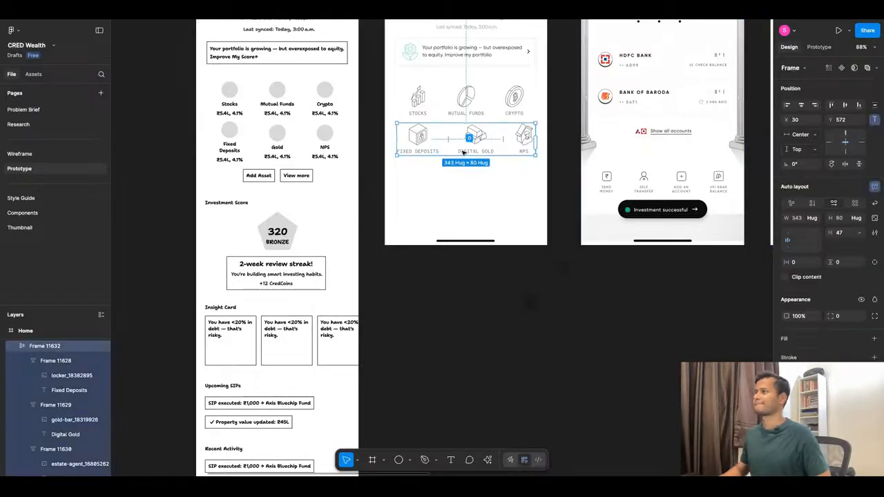
pyautogui.rightClick(473, 128)
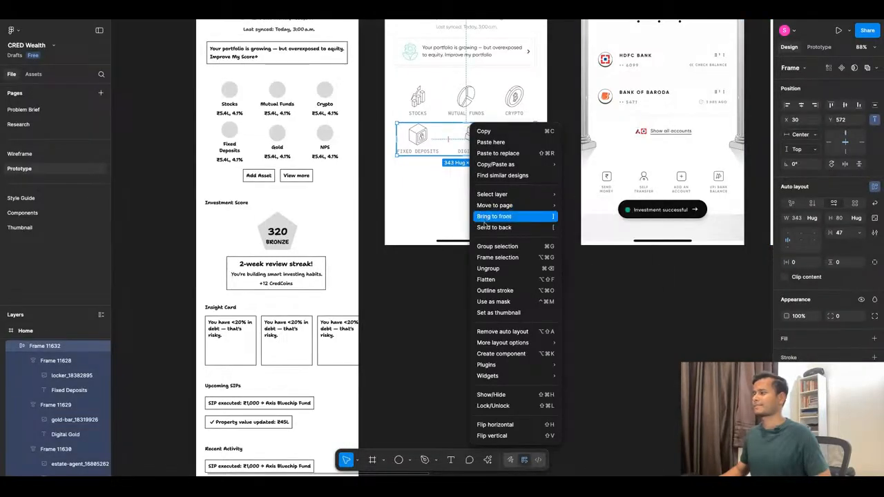
pyautogui.click(487, 268)
pyautogui.click(446, 213)
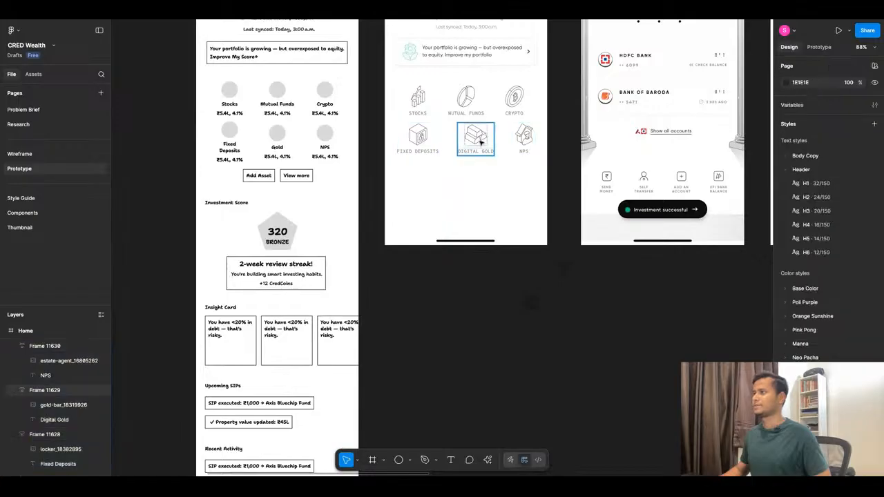
# Align the Digital Gold tile under Mutual Funds and the NPS tile under Crypto.
pyautogui.moveTo(481, 143); pyautogui.dragTo(525, 139)
pyautogui.click(416, 144)
pyautogui.click(476, 181)
# Check the asset tile grid in the phone prototype preview and return to the design.
pyautogui.scroll(1, 478, 183)
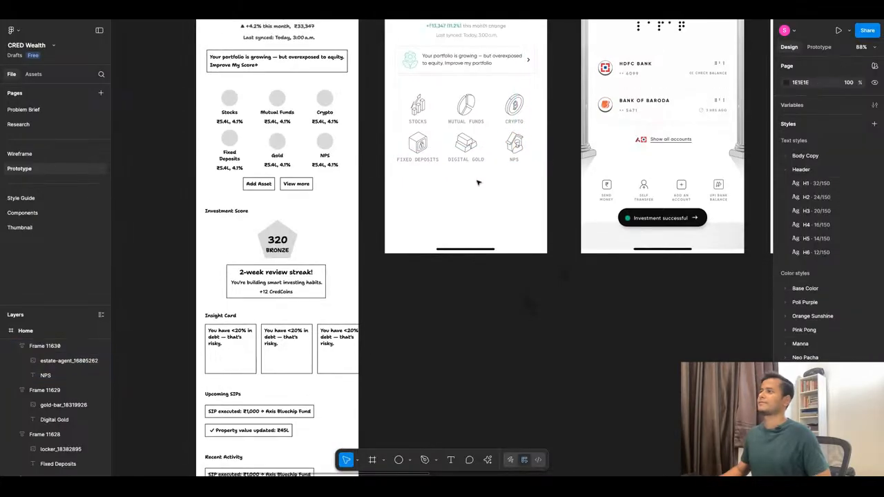
pyautogui.scroll(1, 478, 183)
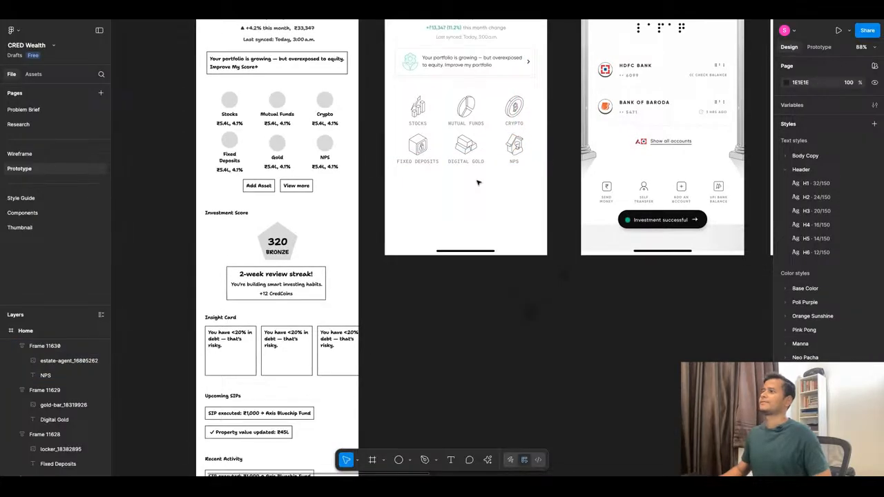
pyautogui.click(324, 13)
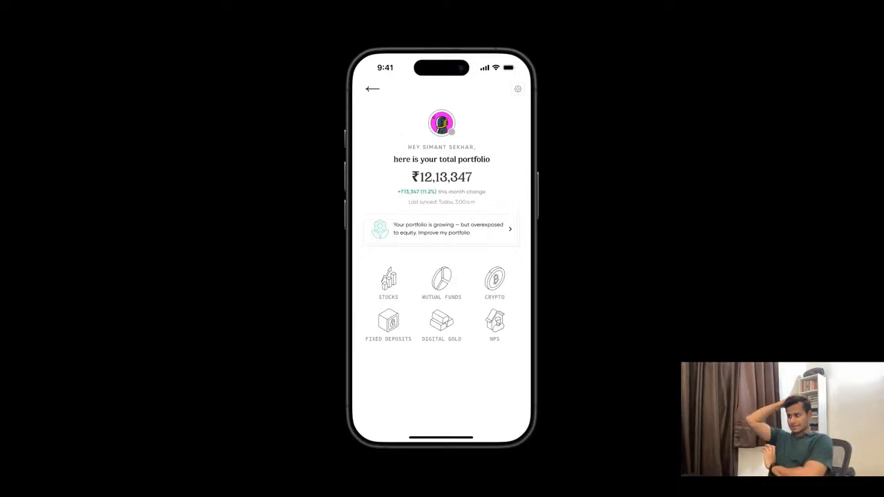
pyautogui.click(221, 18)
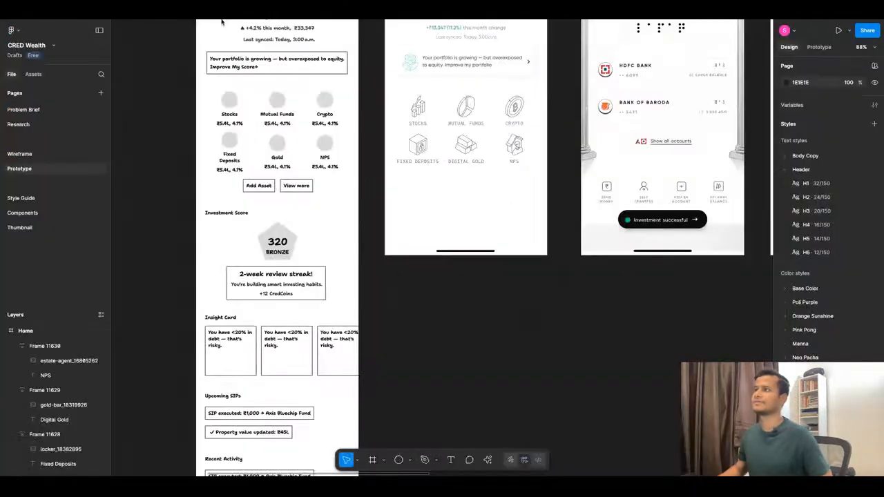
# Resize all six asset tile icons together to 44 × 44 and check them in the prototype preview.
pyautogui.click(417, 109)
pyautogui.keyDown('shift'); pyautogui.click(465, 109); pyautogui.keyUp('shift')
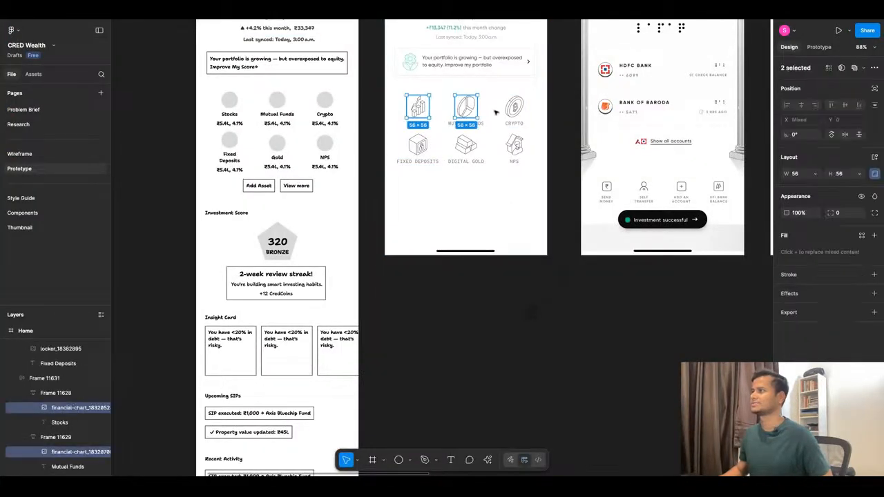
pyautogui.keyDown('shift'); pyautogui.click(514, 109); pyautogui.keyUp('shift')
pyautogui.keyDown('shift'); pyautogui.click(514, 143); pyautogui.keyUp('shift')
pyautogui.keyDown('shift'); pyautogui.click(465, 145); pyautogui.keyUp('shift')
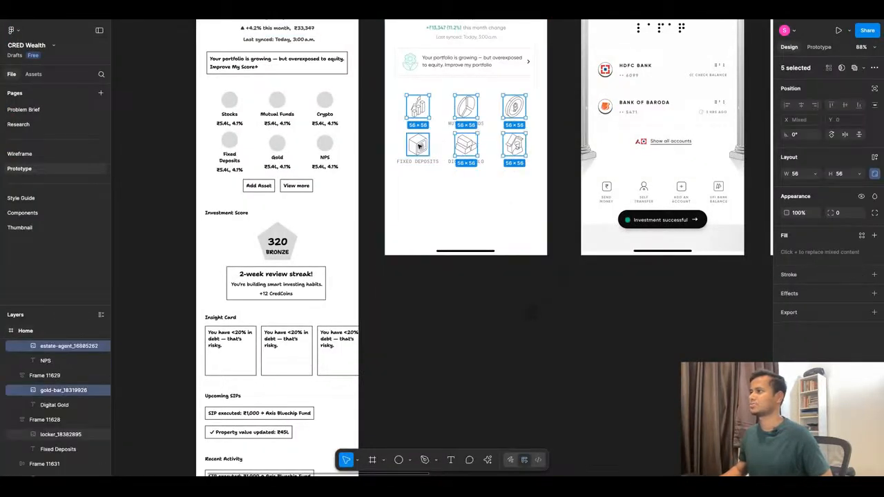
pyautogui.keyDown('shift'); pyautogui.click(417, 145); pyautogui.keyUp('shift')
pyautogui.click(843, 176)
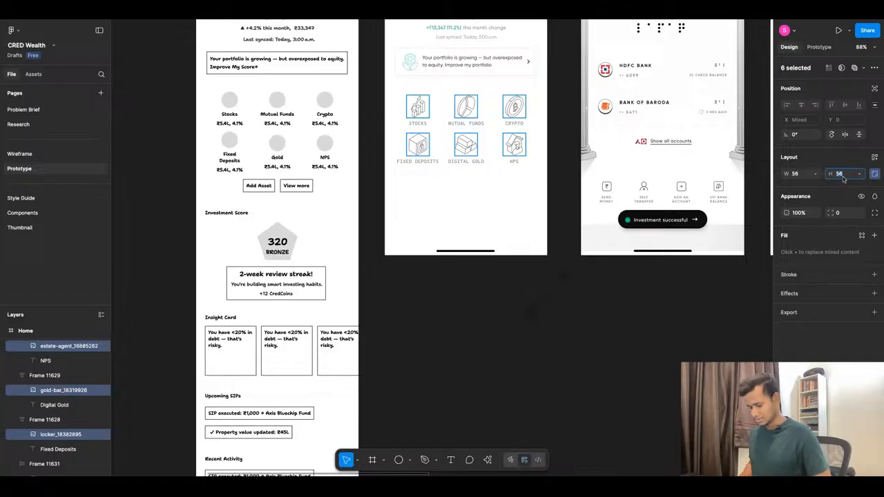
pyautogui.write('44')
pyautogui.press('Return')
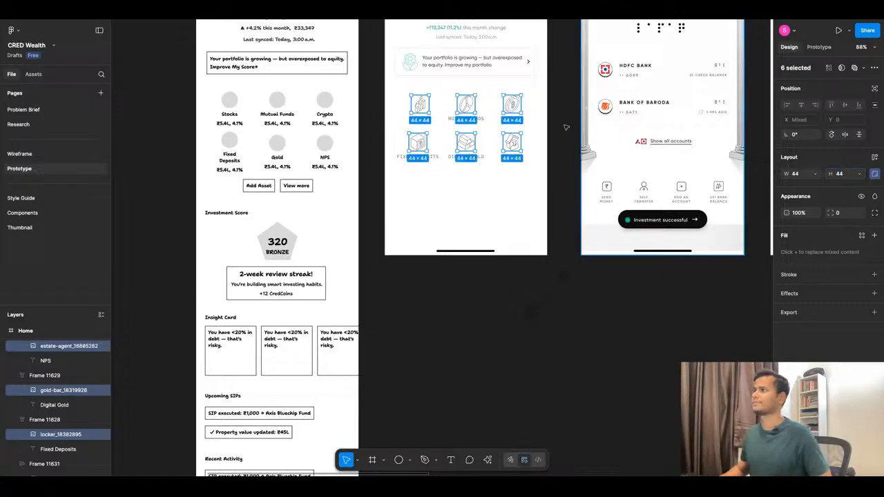
pyautogui.click(375, 18)
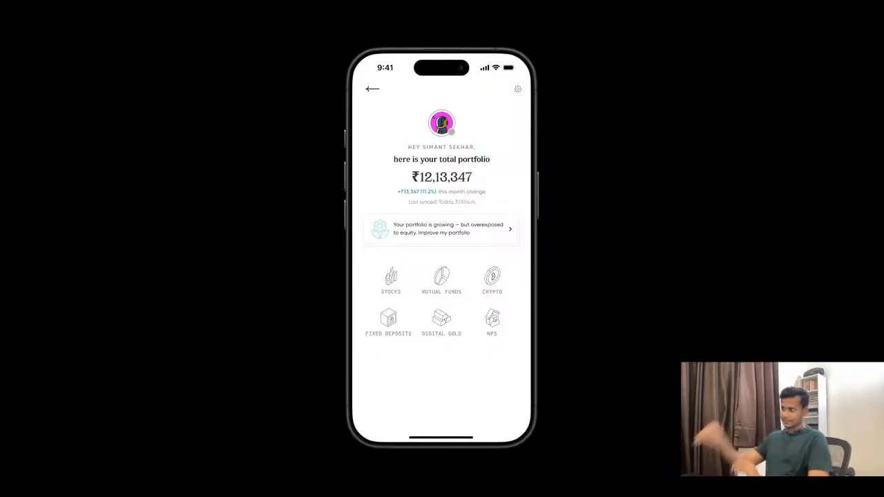
pyautogui.hotkey('ctrl', 'Tab')
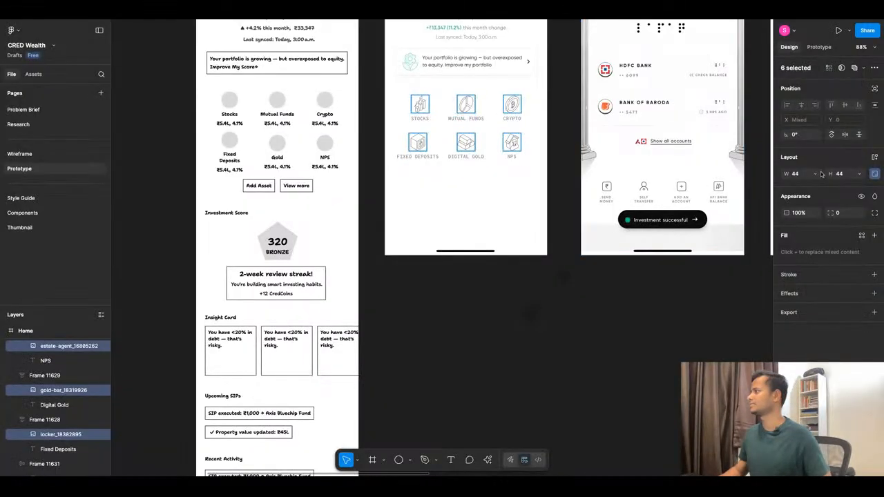
# Try the six asset icons at 36 × 36 and check them in the prototype preview.
pyautogui.click(842, 177)
pyautogui.write('36')
pyautogui.press('Return')
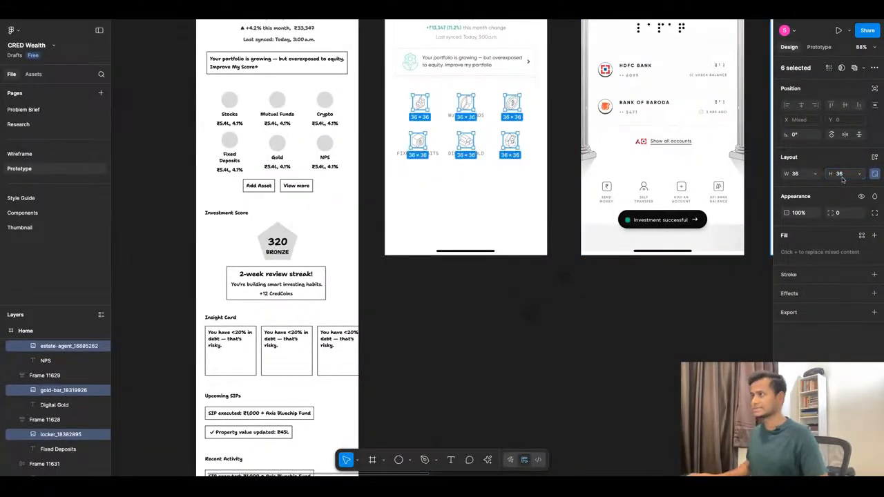
pyautogui.hotkey('ctrl', 'Tab')
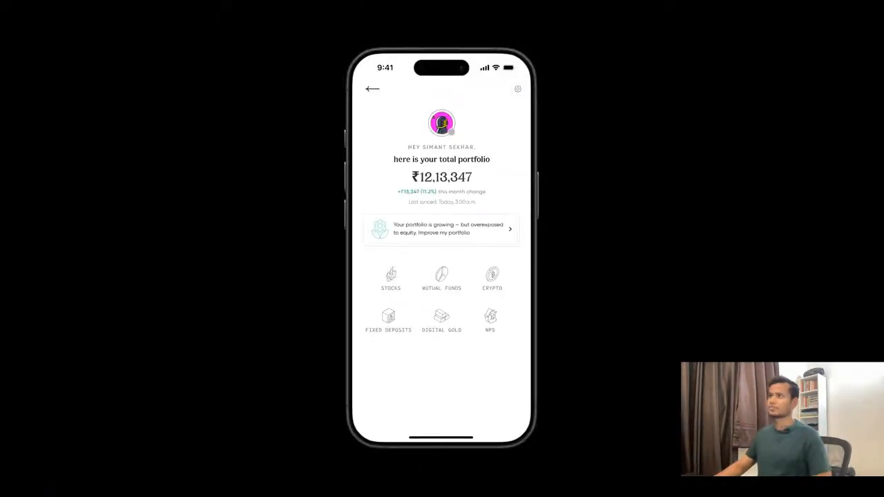
pyautogui.hotkey('ctrl', 'Tab')
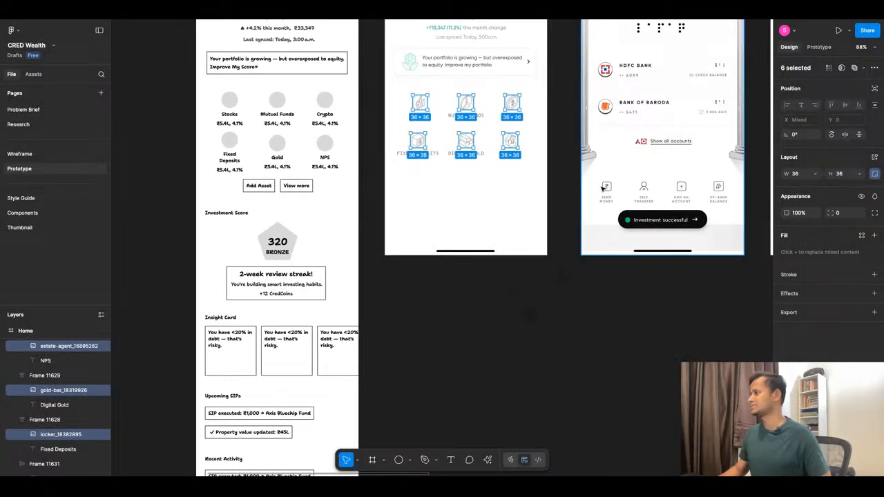
# Try the six asset icons at 24 × 24.
pyautogui.click(846, 177)
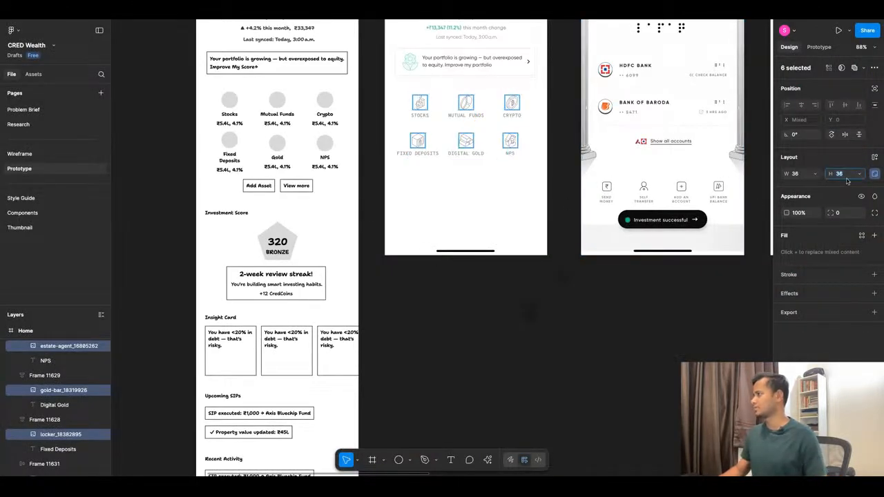
pyautogui.write('24')
pyautogui.press('Return')
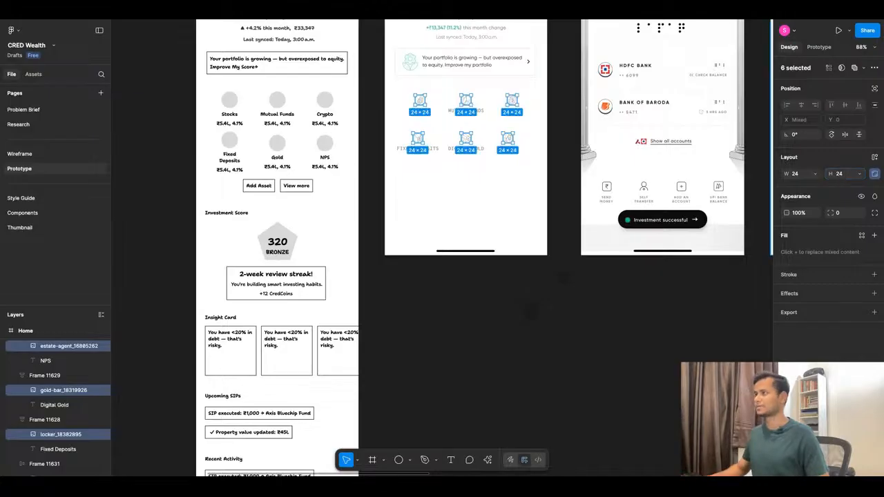
# Set the six asset tile icons to 32 × 32 and deselect them.
pyautogui.click(846, 174)
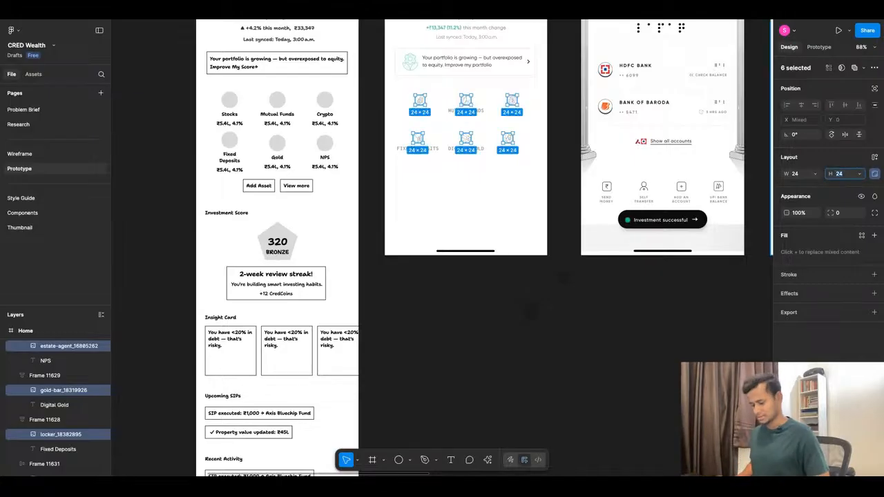
pyautogui.press('Return')
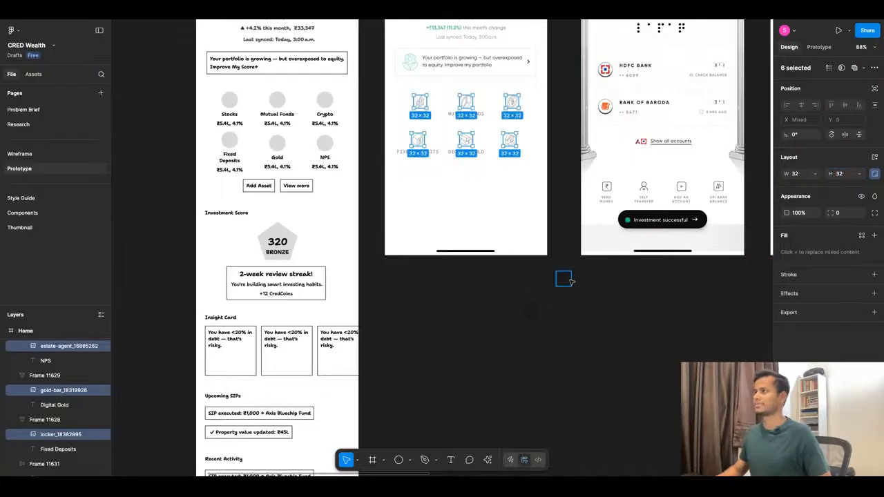
pyautogui.doubleClick(568, 280)
pyautogui.click(507, 310)
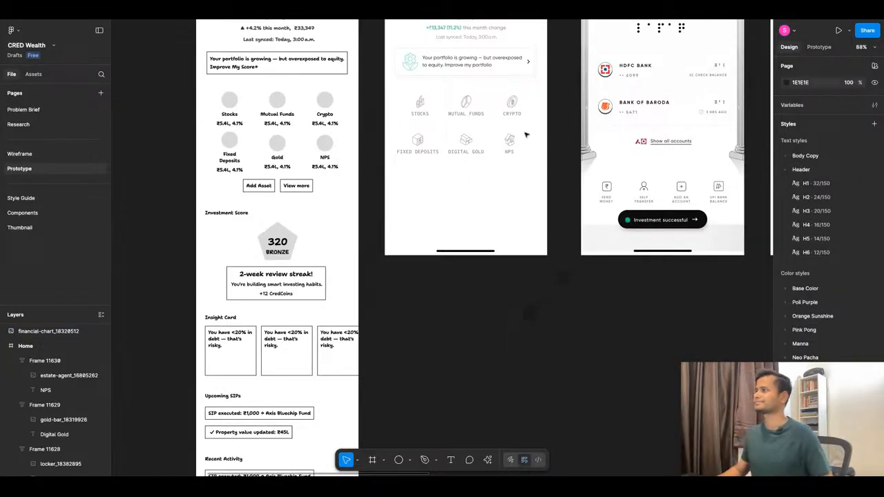
pyautogui.keyDown('ctrl'); pyautogui.scroll(6, 518, 125); pyautogui.keyUp('ctrl')
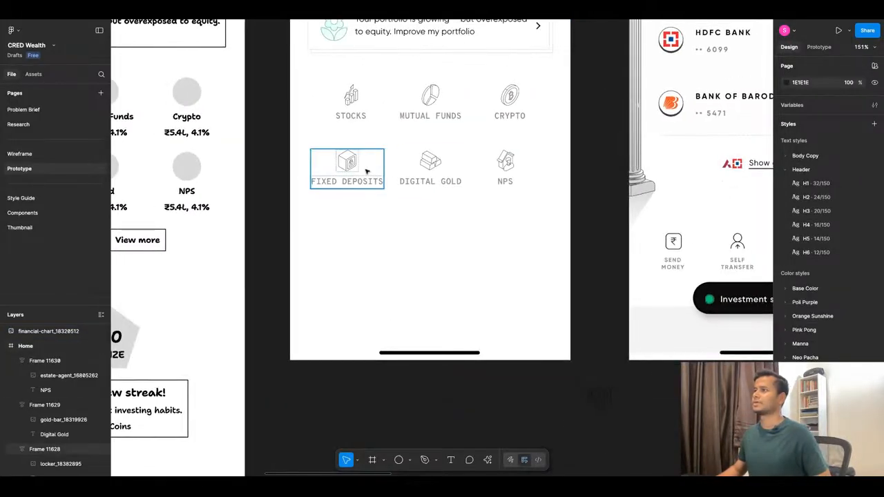
# Ungroup the row frame holding the Stocks, Mutual Funds and Crypto tiles into separate tiles.
pyautogui.click(419, 111)
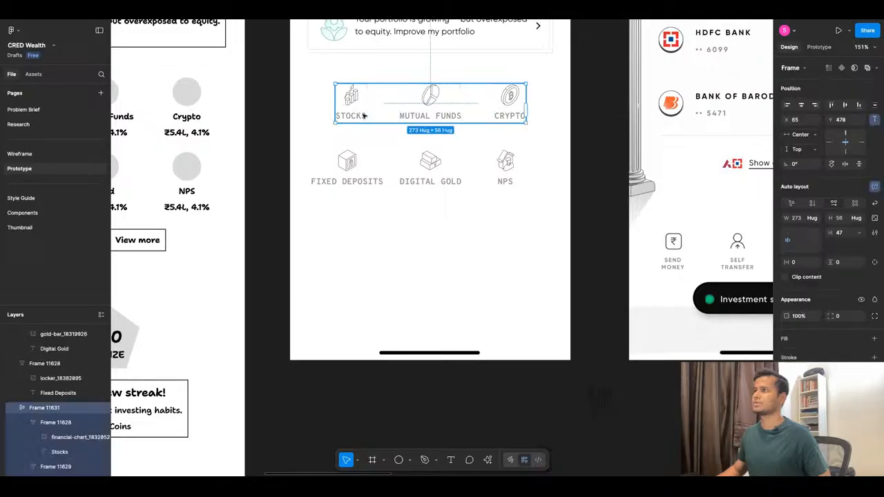
pyautogui.rightClick(417, 107)
pyautogui.click(432, 249)
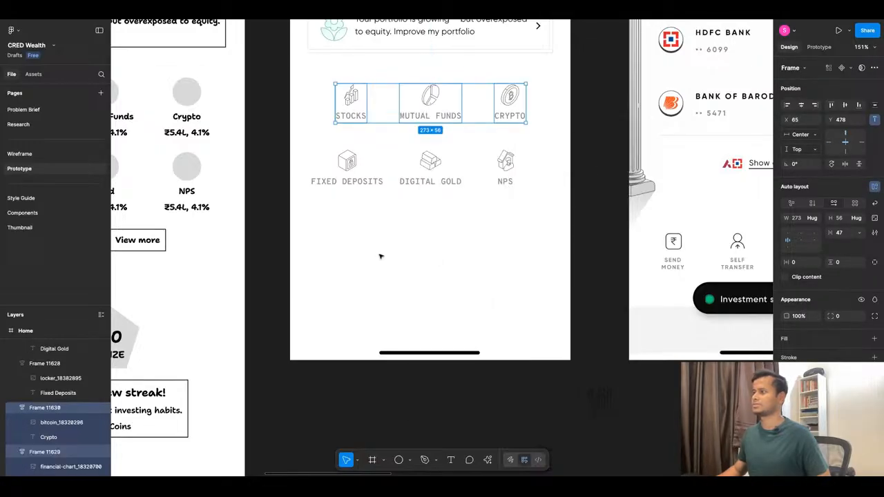
pyautogui.click(332, 138)
# Move the Stocks tile left to X 30, near the left edge of the Fixed Deposits tile.
pyautogui.click(355, 104)
pyautogui.hotkey('shift', 'Left')
pyautogui.hotkey('shift', 'Left')
pyautogui.hotkey('shift', 'Left')
pyautogui.press('Left')
pyautogui.press('Left')
pyautogui.press('Left')
pyautogui.press('Left')
pyautogui.press('Left')
pyautogui.press('Left')
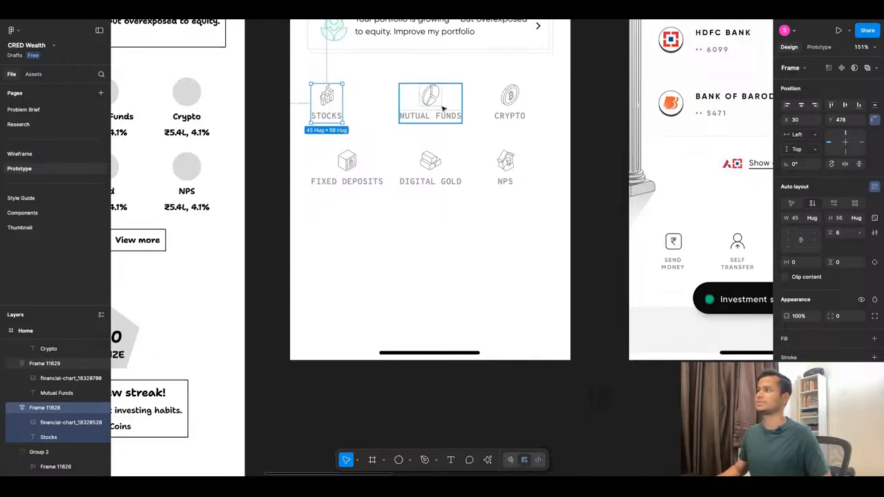
pyautogui.click(513, 107)
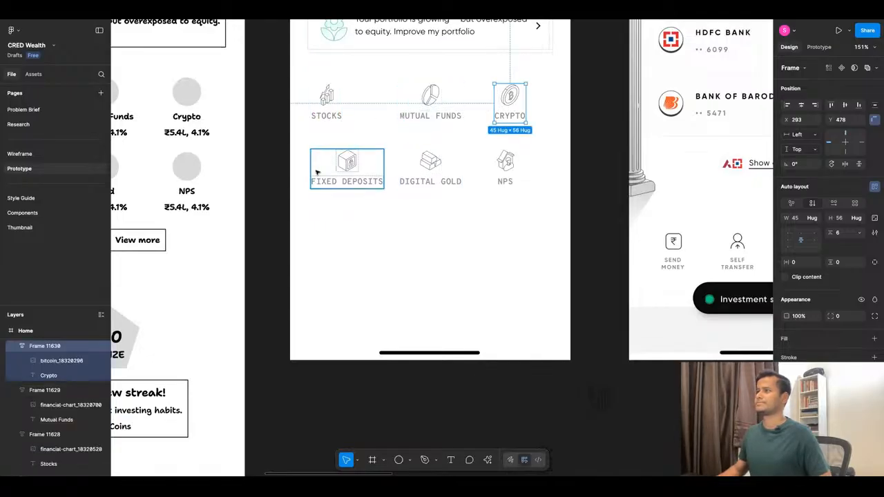
# Narrow the Fixed Deposits label to 60 wide so it wraps onto two lines, and centre-align its text.
pyautogui.click(364, 172)
pyautogui.moveTo(366, 160); pyautogui.dragTo(348, 183)
pyautogui.doubleClick(345, 181)
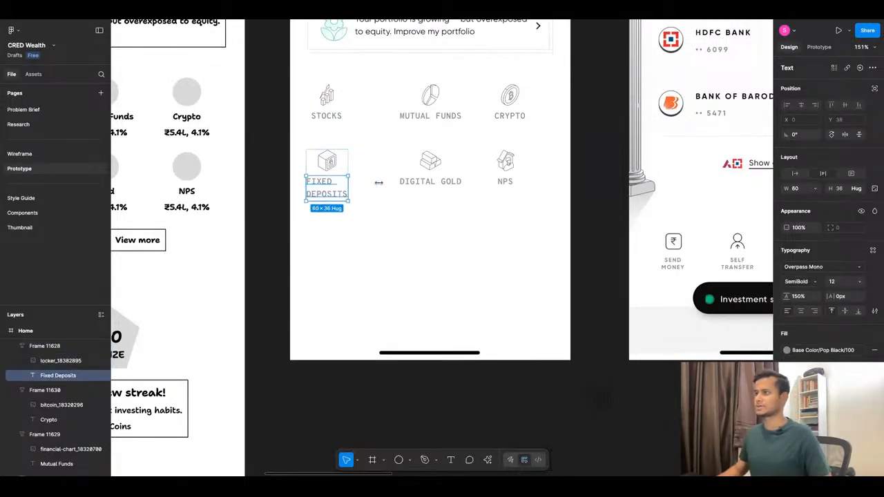
pyautogui.click(801, 312)
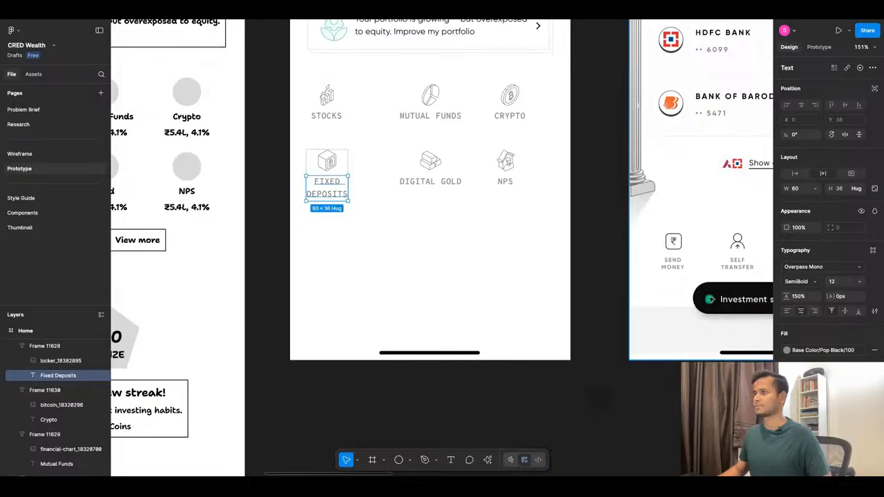
pyautogui.click(421, 234)
# Wrap the Digital Gold and Mutual Funds labels onto two lines at about 63 and 57 wide, and centre-align both.
pyautogui.click(445, 183)
pyautogui.moveTo(465, 180); pyautogui.dragTo(444, 181)
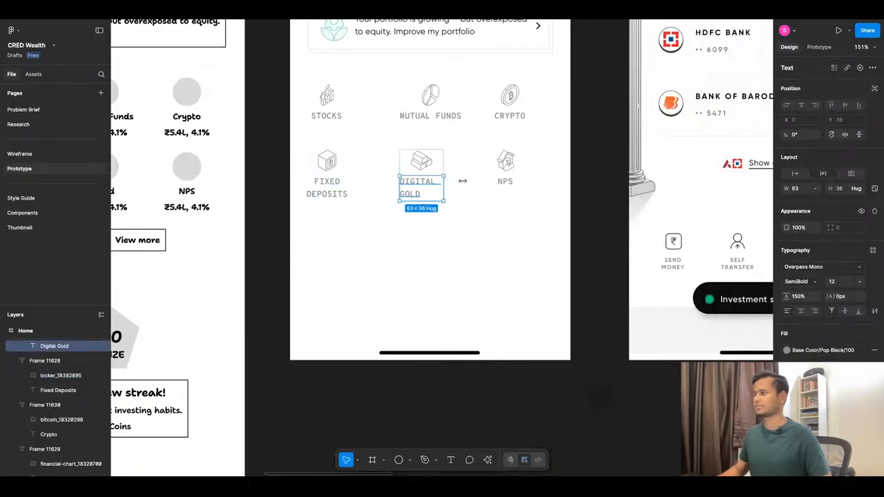
pyautogui.click(802, 312)
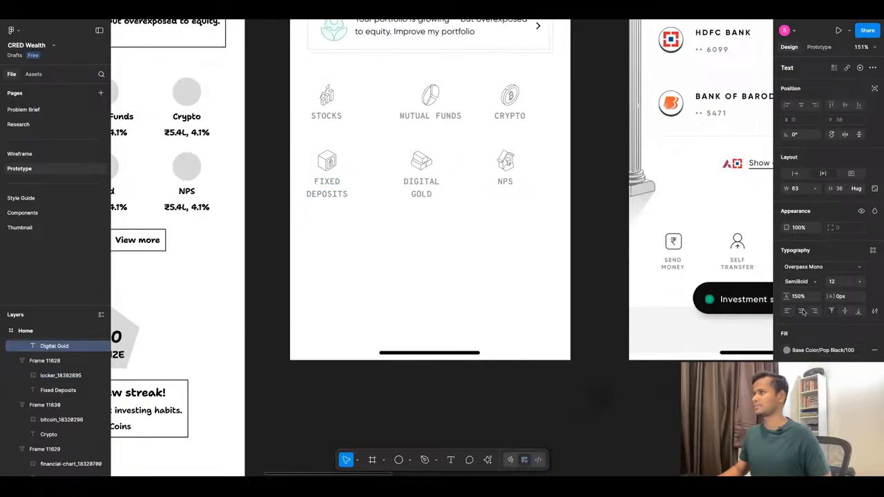
pyautogui.click(459, 117)
pyautogui.moveTo(463, 118); pyautogui.dragTo(440, 119)
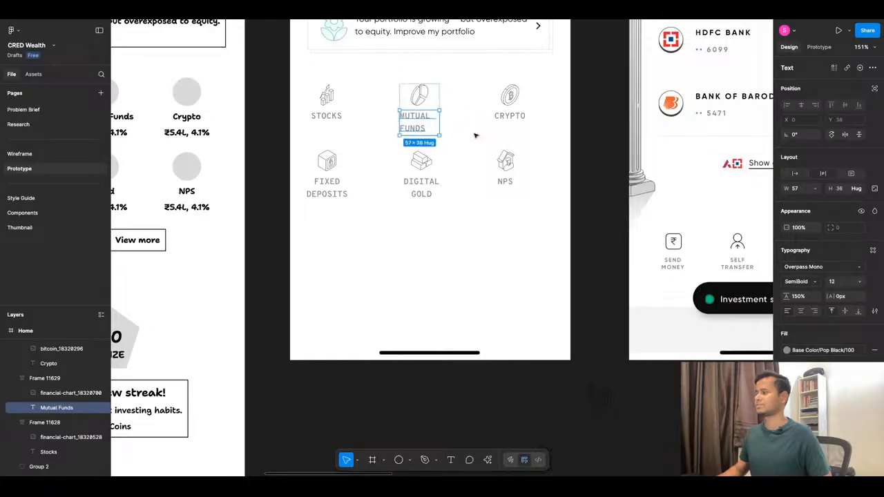
pyautogui.click(802, 312)
pyautogui.click(493, 210)
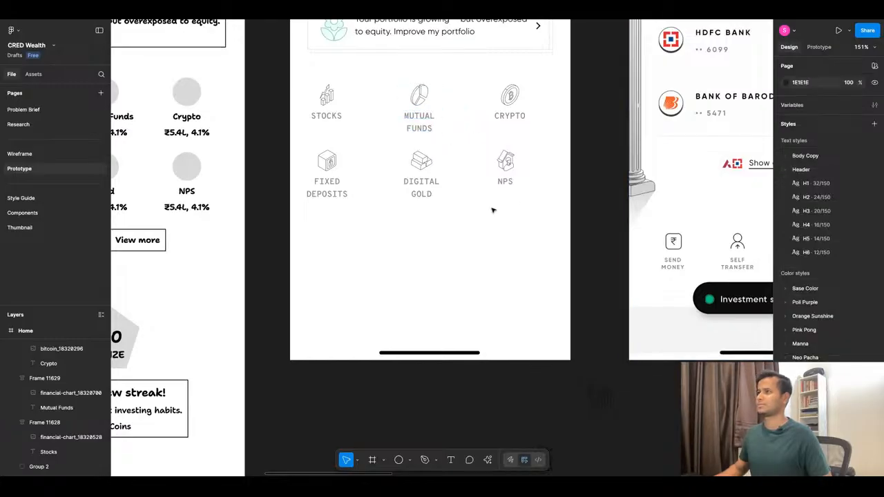
# Set the width of all six asset tiles to 60.
pyautogui.click(335, 116)
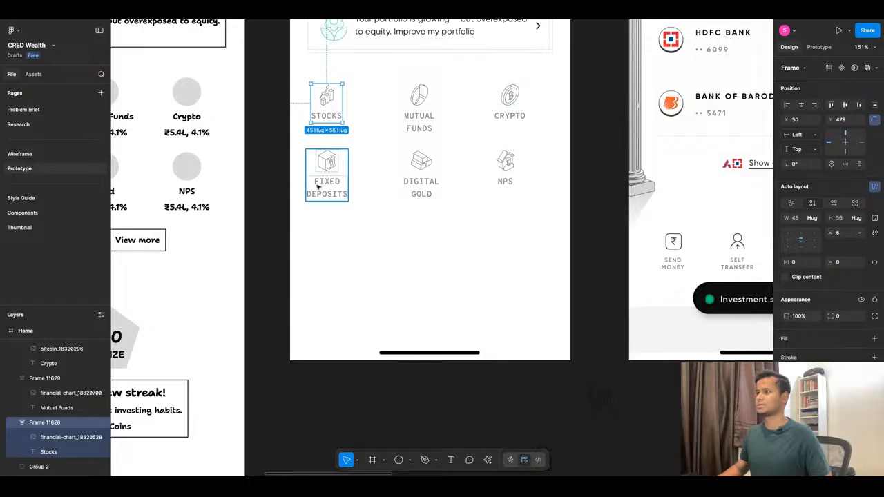
pyautogui.click(319, 178)
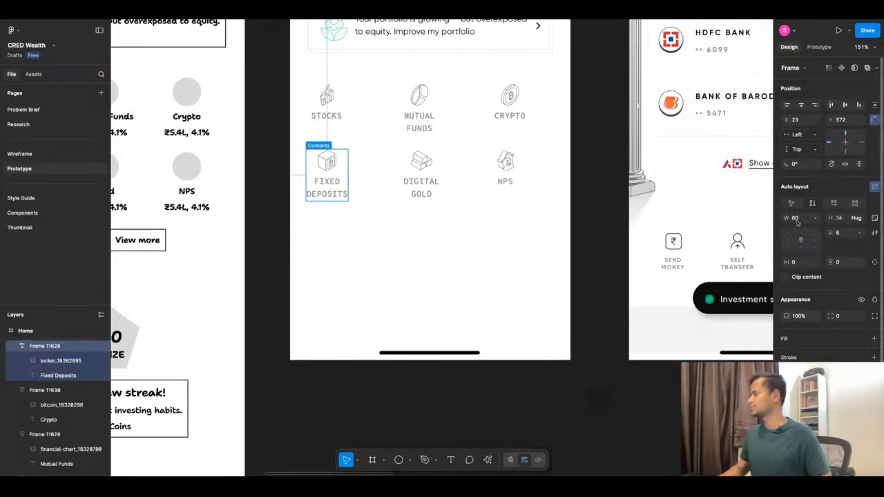
pyautogui.moveTo(247, 55); pyautogui.dragTo(572, 250)
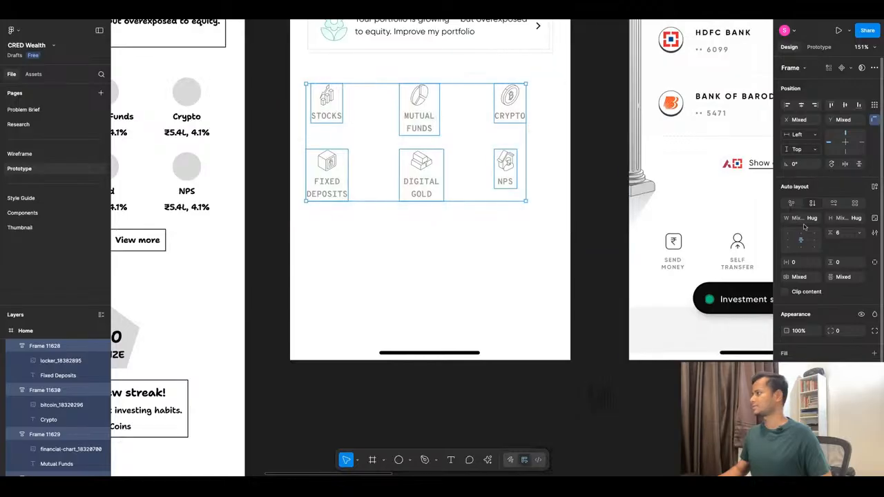
pyautogui.write('60')
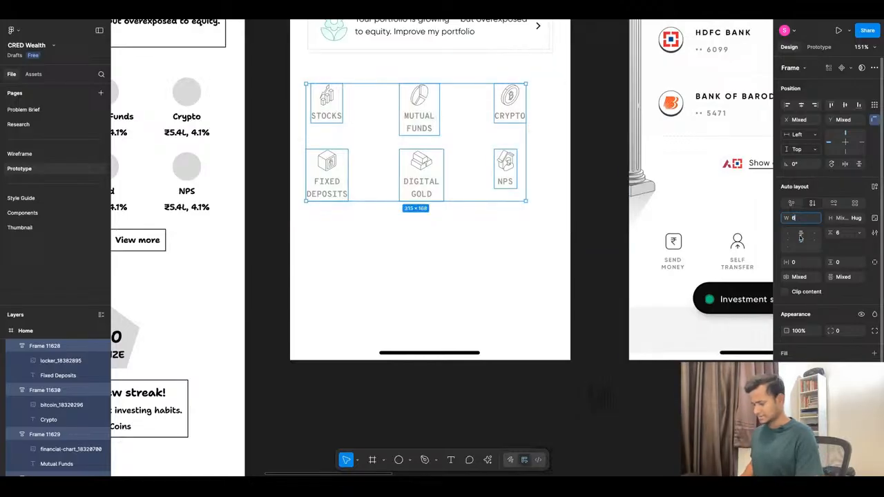
pyautogui.press('Return')
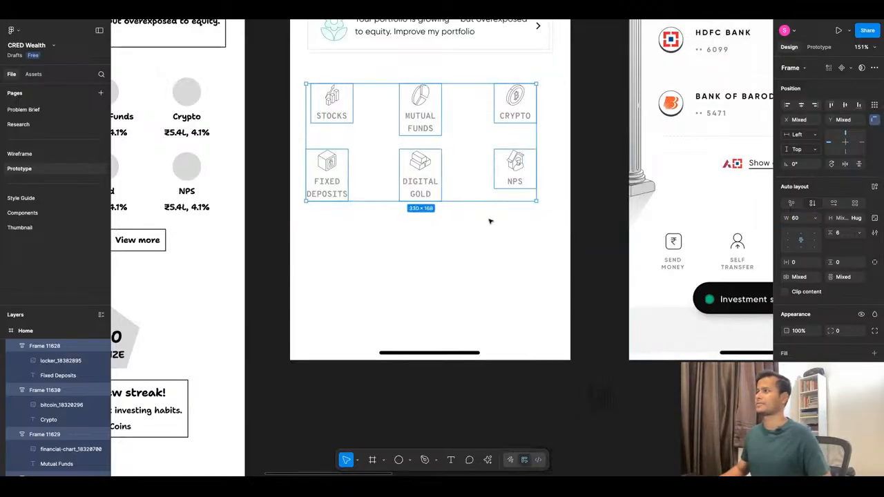
# Tidy the six asset tiles into an even grid and set their horizontal spacing to 54.
pyautogui.click(528, 194)
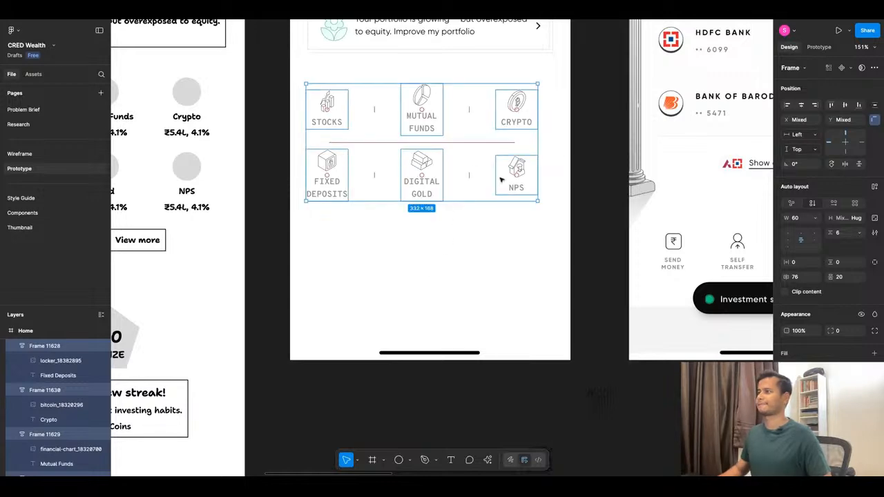
pyautogui.scroll(-5, 430, 220)
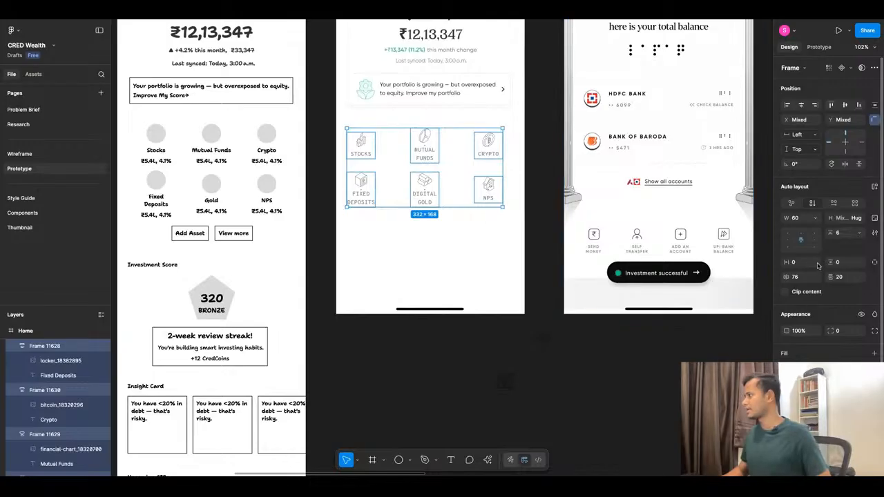
pyautogui.moveTo(785, 277); pyautogui.dragTo(768, 277)
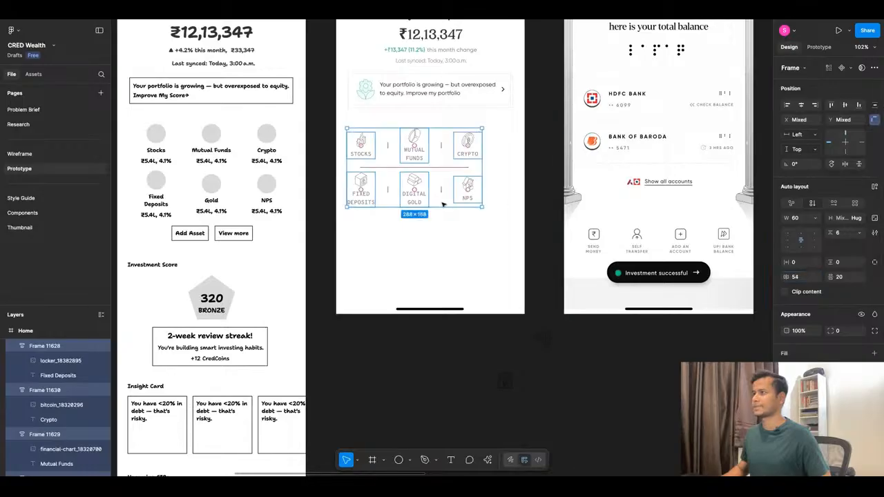
# Shift the asset tile grid right to the centre of the Home frame and set its vertical spacing to 53.
pyautogui.hotkey('shift', 'Right')
pyautogui.hotkey('shift', 'Right')
pyautogui.hotkey('shift', 'Right')
pyautogui.hotkey('shift', 'Right')
pyautogui.press('Left')
pyautogui.press('Left')
pyautogui.press('Left')
pyautogui.press('Left')
pyautogui.press('Left')
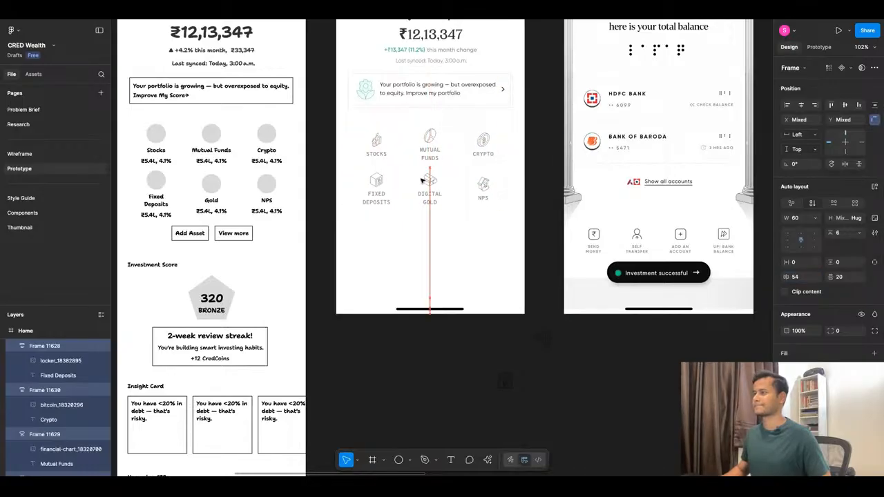
pyautogui.press('Left')
pyautogui.press('Left')
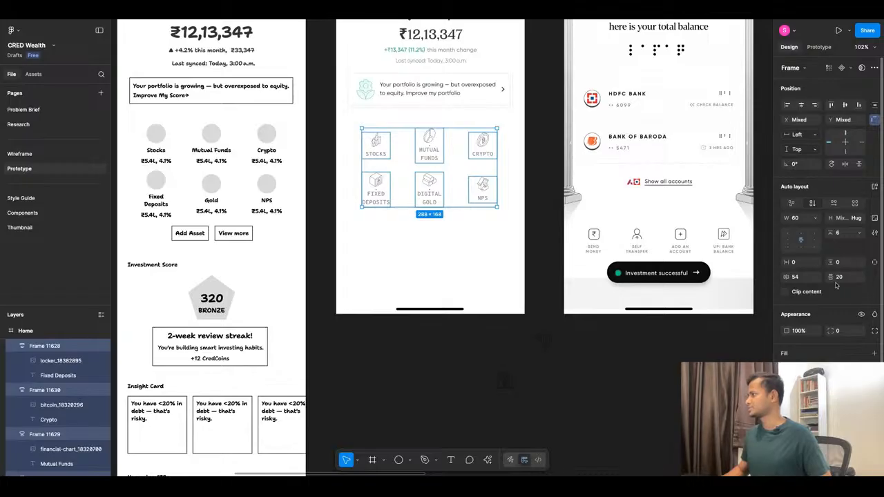
pyautogui.moveTo(831, 277); pyautogui.dragTo(863, 286)
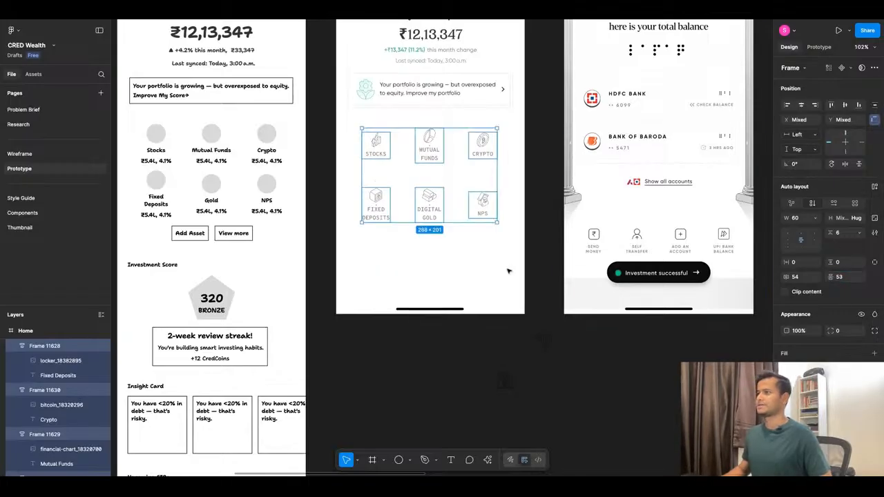
pyautogui.click(466, 254)
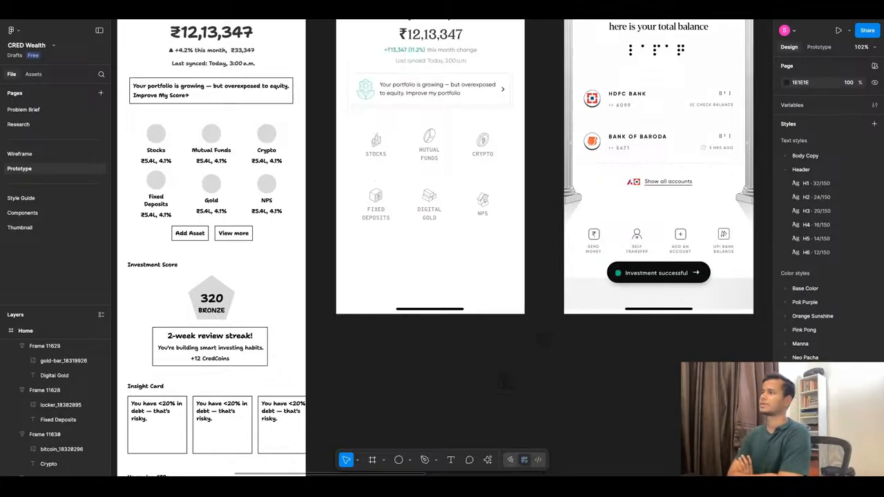
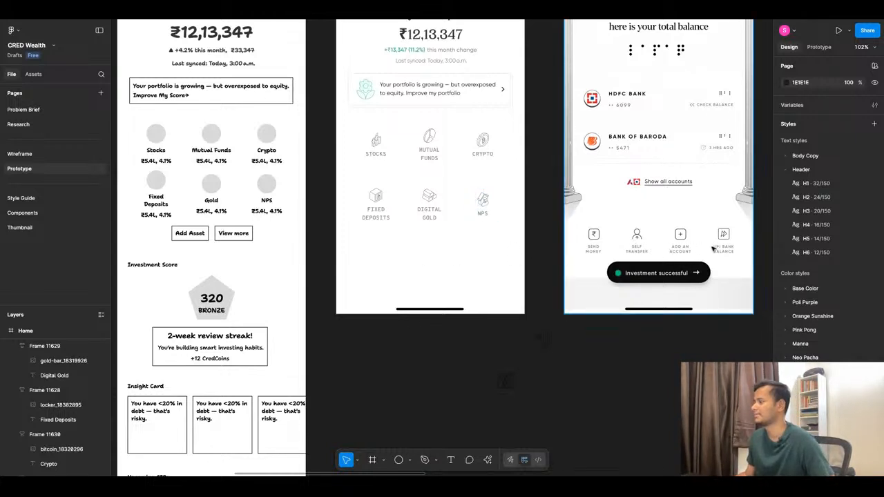
# Change the Stocks tile label to "Indian Stocks", split over two lines.
pyautogui.scroll(5, 410, 145)
pyautogui.keyDown('ctrl'); pyautogui.click(404, 157); pyautogui.keyUp('ctrl')
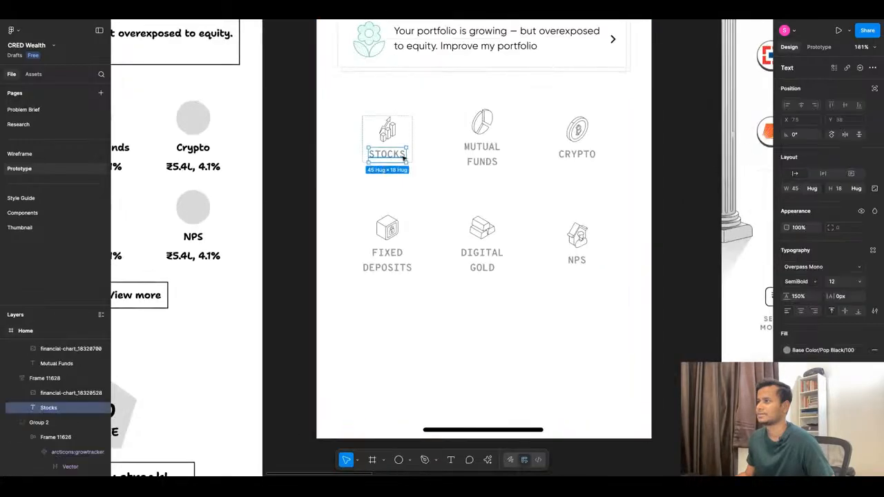
pyautogui.doubleClick(404, 158)
pyautogui.click(370, 155)
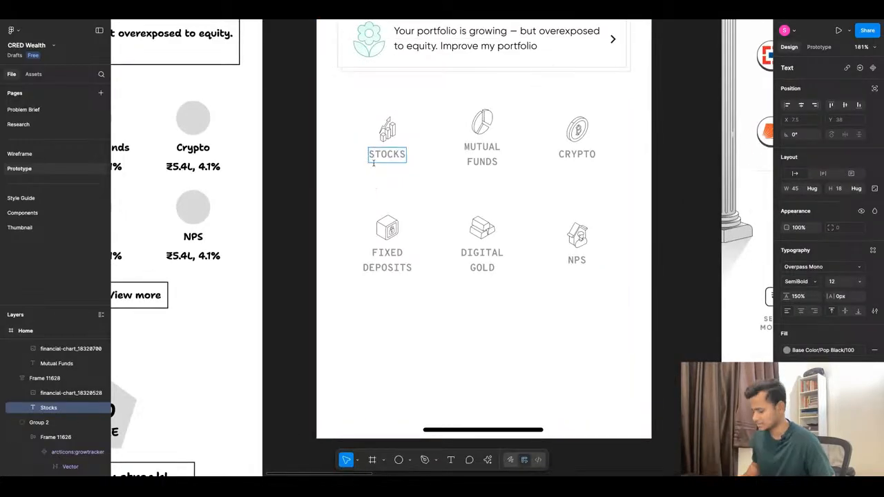
pyautogui.write('Indian')
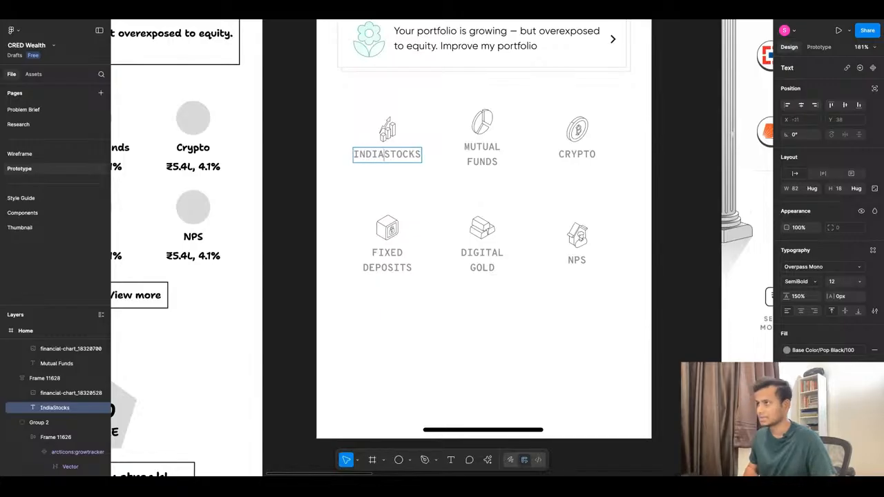
pyautogui.press('BackSpace')
pyautogui.press('Return')
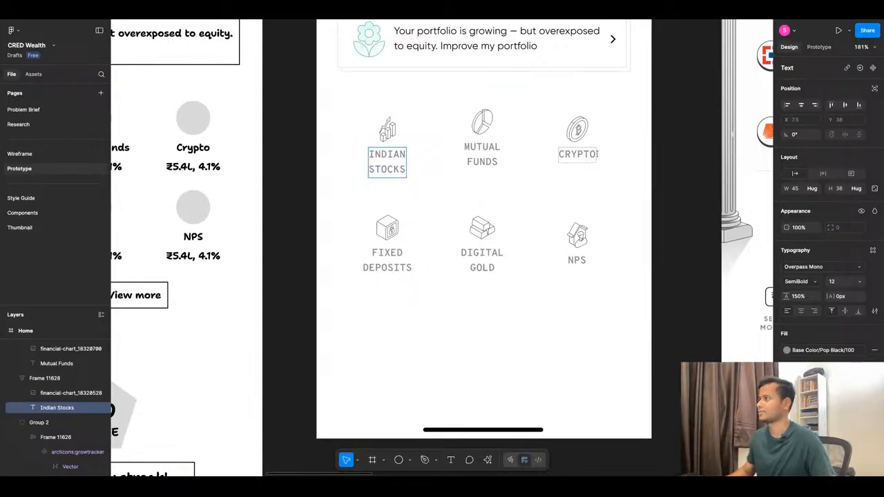
# Extend the Crypto label to a centred, two-line "Crypto Currencies" and widen its tile so the longer label fits.
pyautogui.click(595, 155)
pyautogui.press('Return')
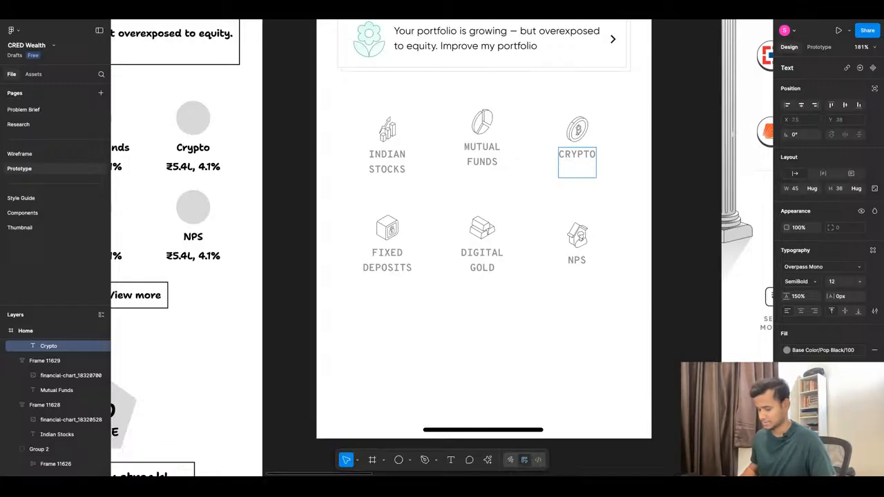
pyautogui.write('Currenc')
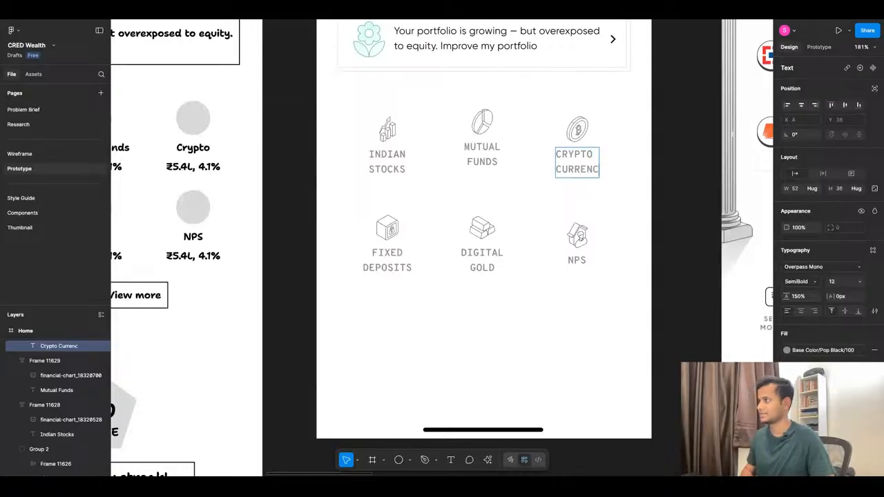
pyautogui.write('ies')
pyautogui.press('Escape')
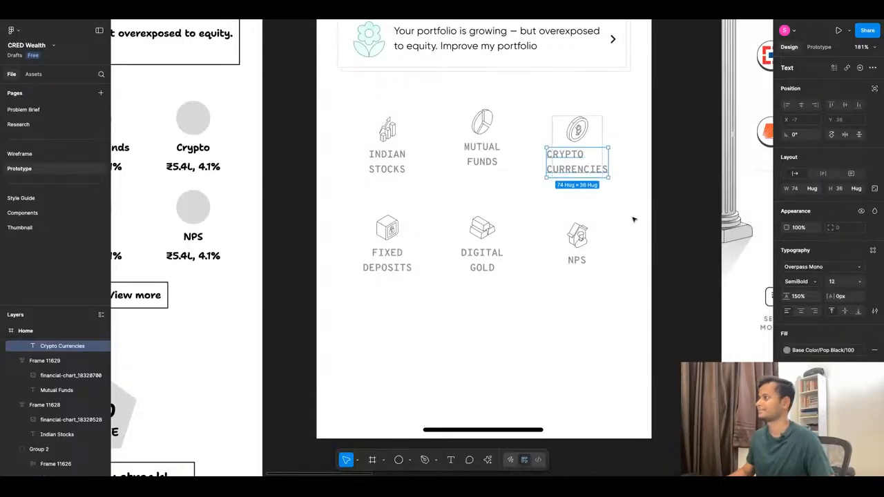
pyautogui.click(628, 228)
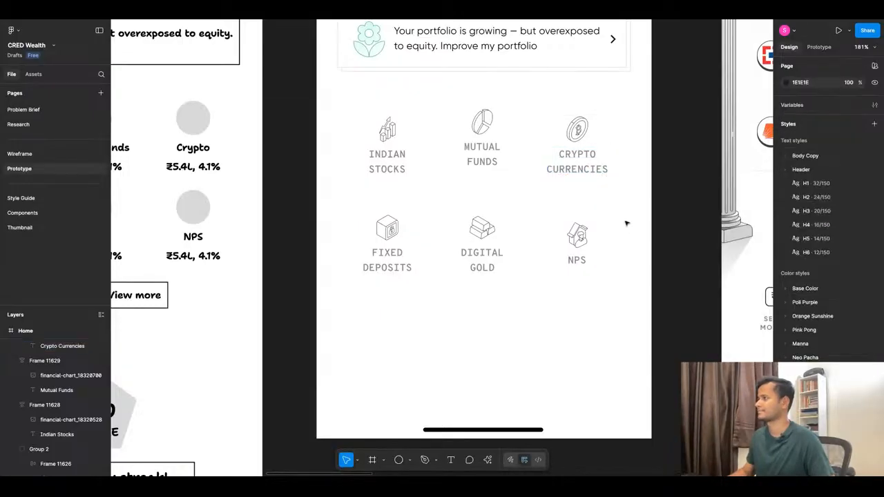
pyautogui.click(581, 150)
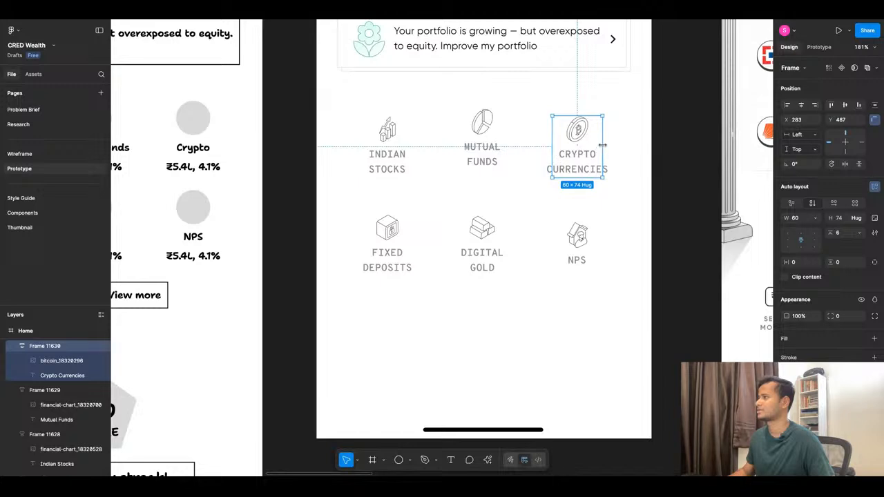
pyautogui.moveTo(602, 146); pyautogui.dragTo(619, 146)
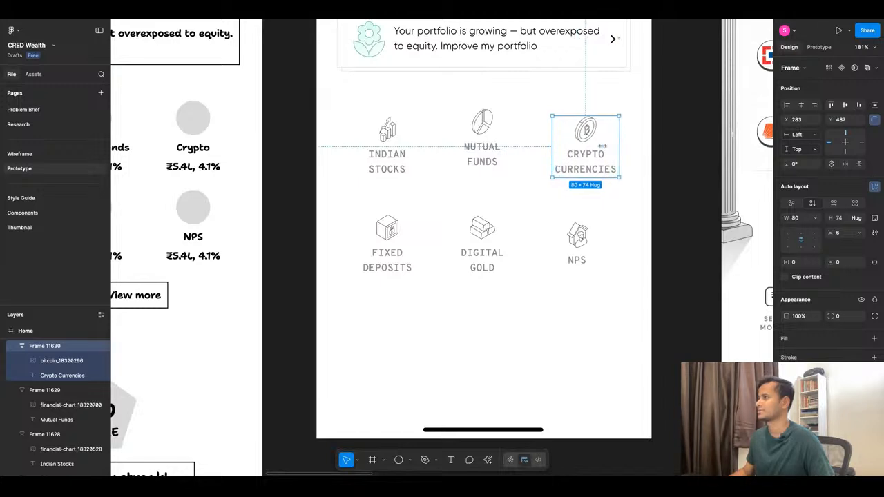
# Extend the NPS label to "NPS Investment" on two lines and centre-align it.
pyautogui.doubleClick(584, 261)
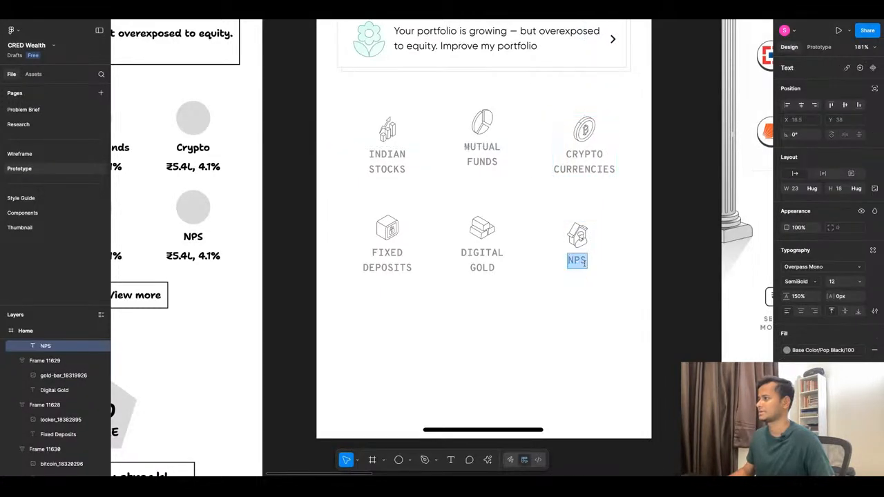
pyautogui.press('Escape')
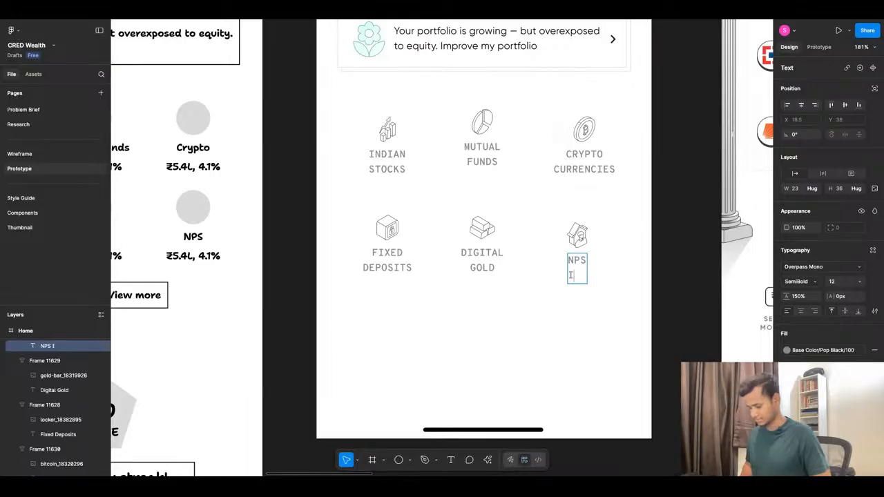
pyautogui.write('nvestment')
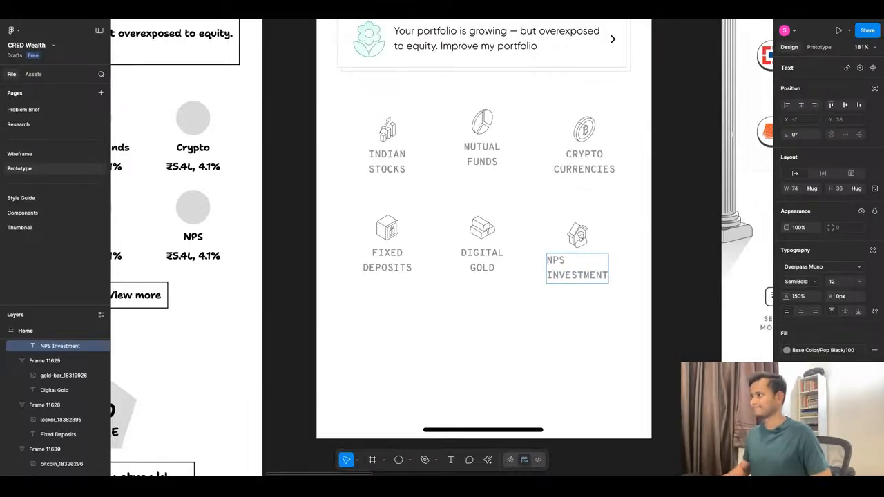
pyautogui.press('Escape')
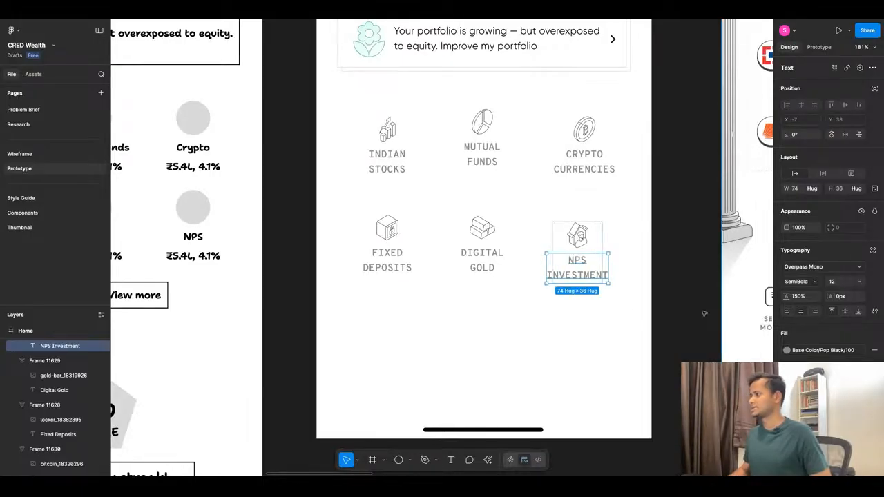
pyautogui.click(630, 314)
# Widen the NPS Investment tile to 77.
pyautogui.click(596, 257)
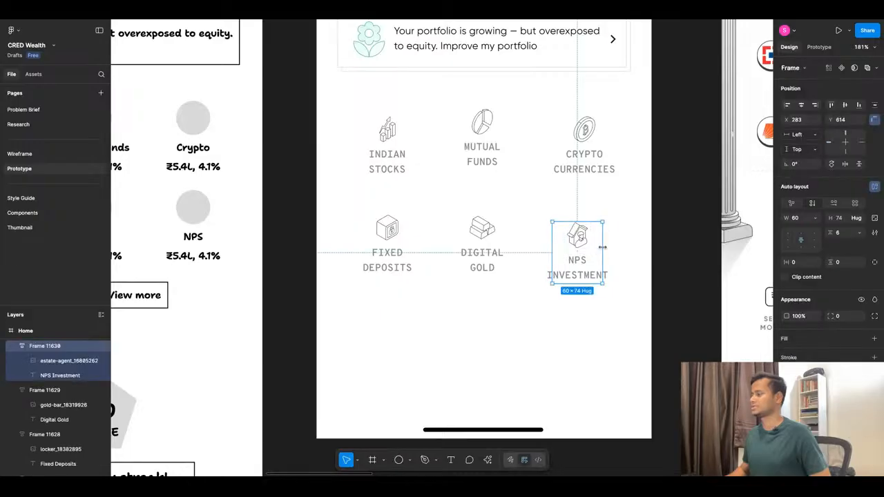
pyautogui.moveTo(602, 247); pyautogui.dragTo(617, 247)
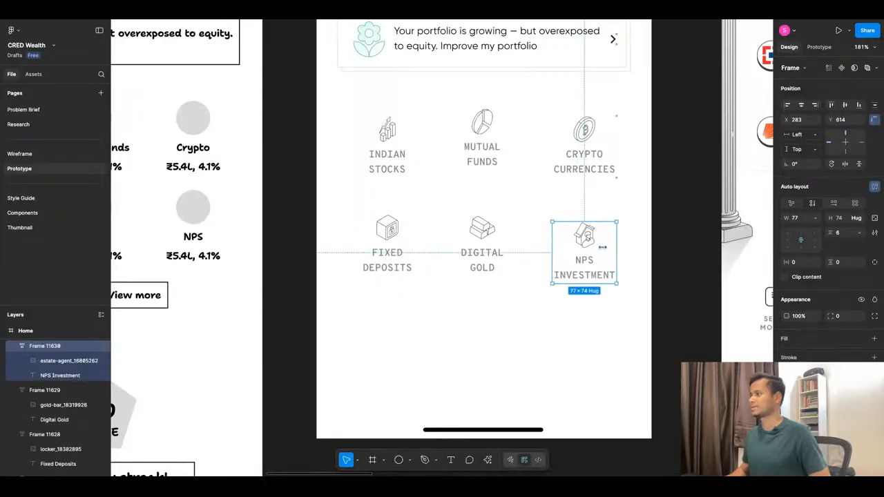
pyautogui.click(535, 317)
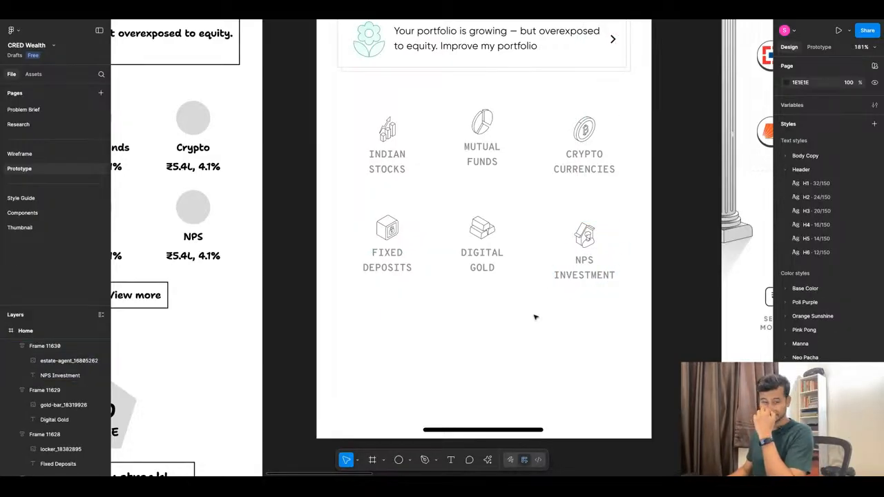
# Replace the word "Investment" in the NPS tile label with "& EPF".
pyautogui.doubleClick(592, 277)
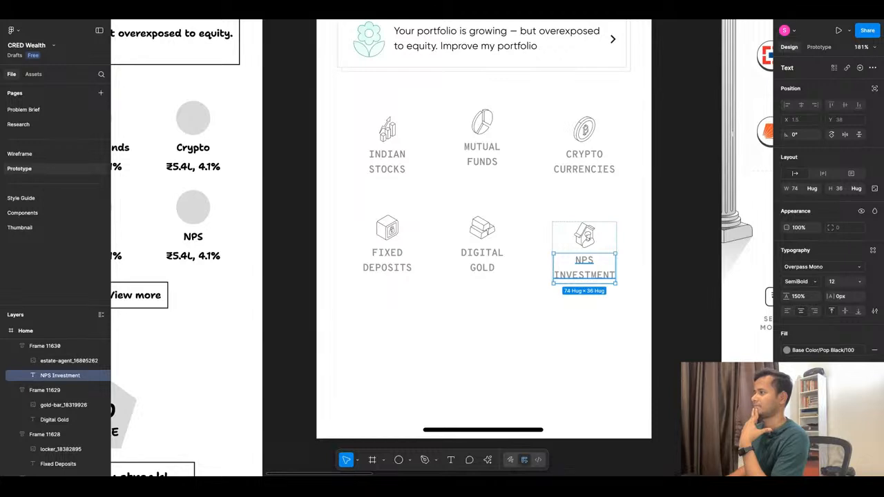
pyautogui.doubleClick(606, 276)
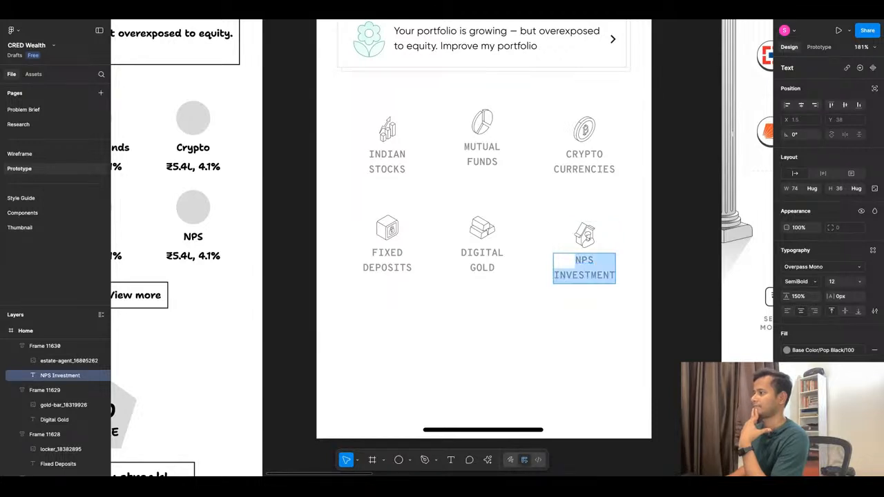
pyautogui.click(607, 276)
pyautogui.hotkey('shift', 'Left')
pyautogui.hotkey('shift', 'Left')
pyautogui.hotkey('shift', 'Left')
pyautogui.hotkey('shift', 'Left')
pyautogui.hotkey('shift', 'Left')
pyautogui.hotkey('shift', 'Left')
pyautogui.hotkey('shift', 'Left')
pyautogui.hotkey('shift', 'Left')
pyautogui.hotkey('shift', 'Left')
pyautogui.hotkey('shift', 'Left')
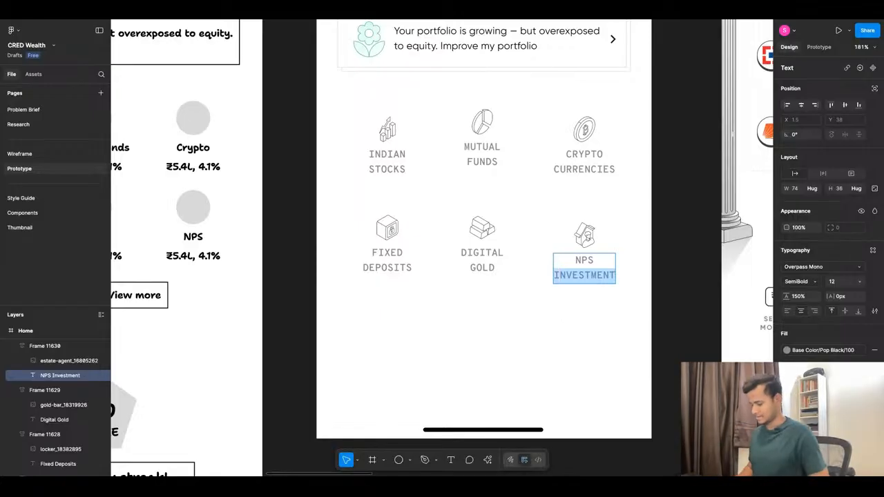
pyautogui.press('BackSpace')
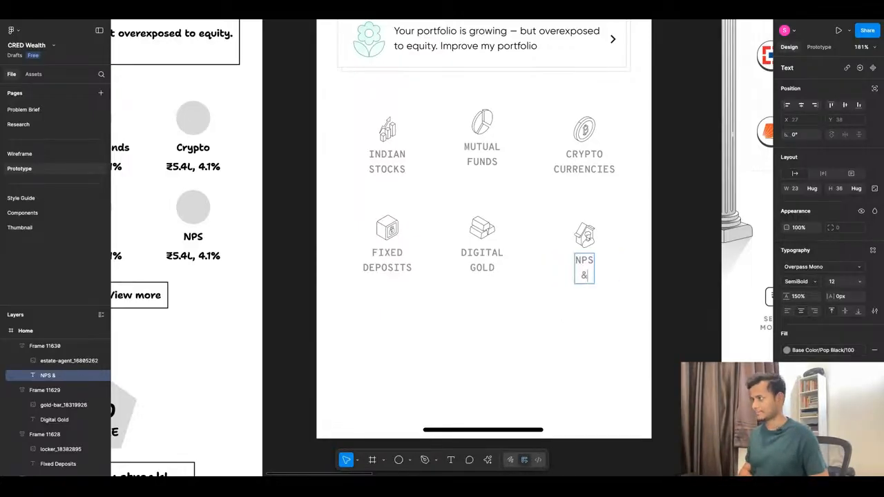
pyautogui.write('&')
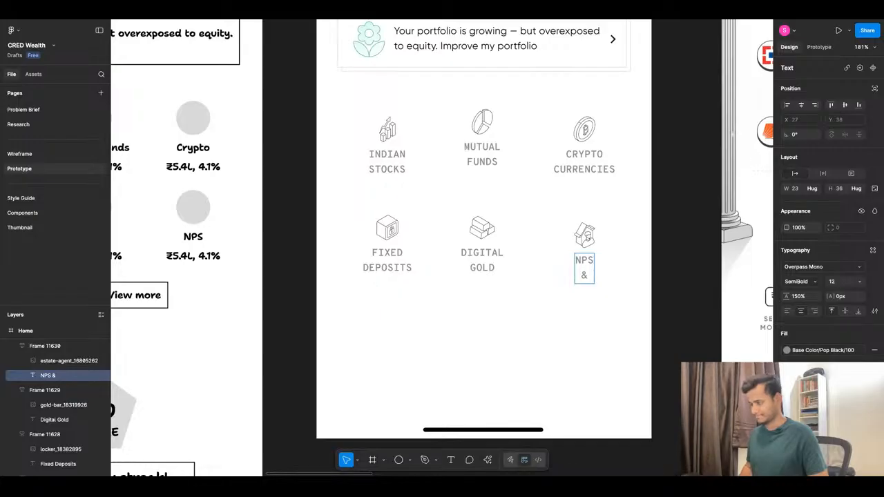
pyautogui.write(' PF')
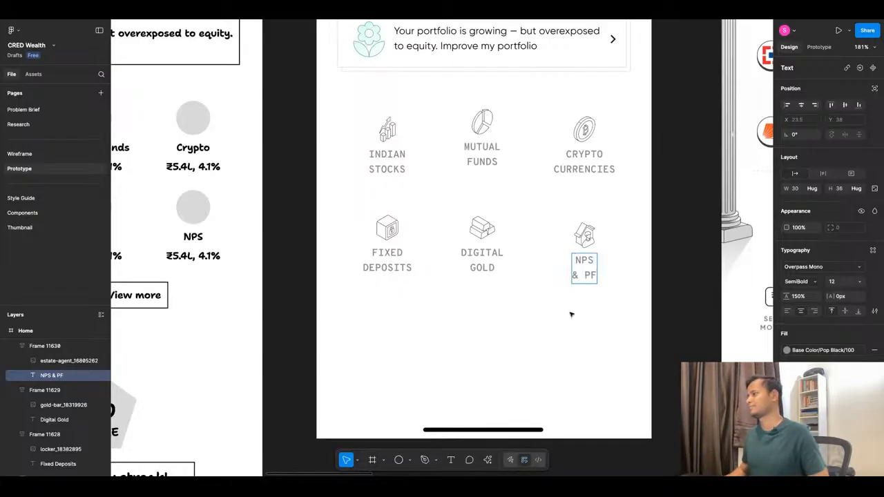
pyautogui.click(586, 276)
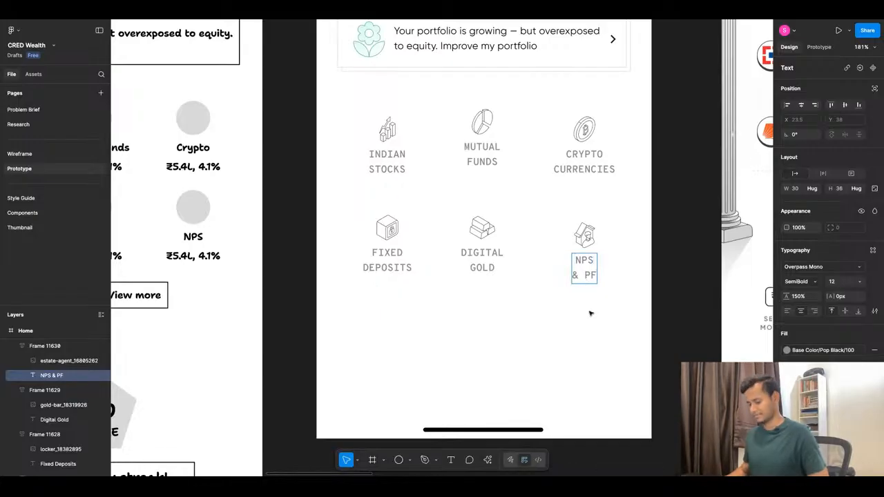
pyautogui.write('E')
pyautogui.doubleClick(591, 314)
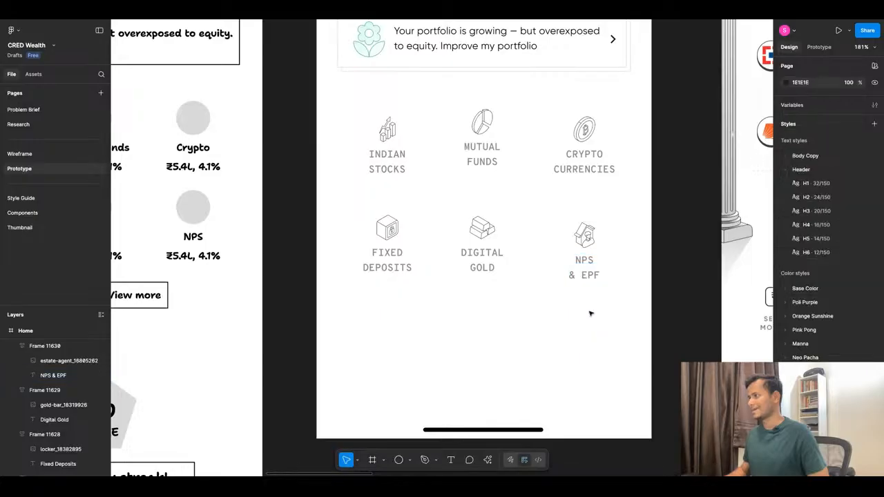
# Widen the NPS tile's label to 53 and move the ampersand up so it reads "NPS &" above "EPF".
pyautogui.doubleClick(595, 274)
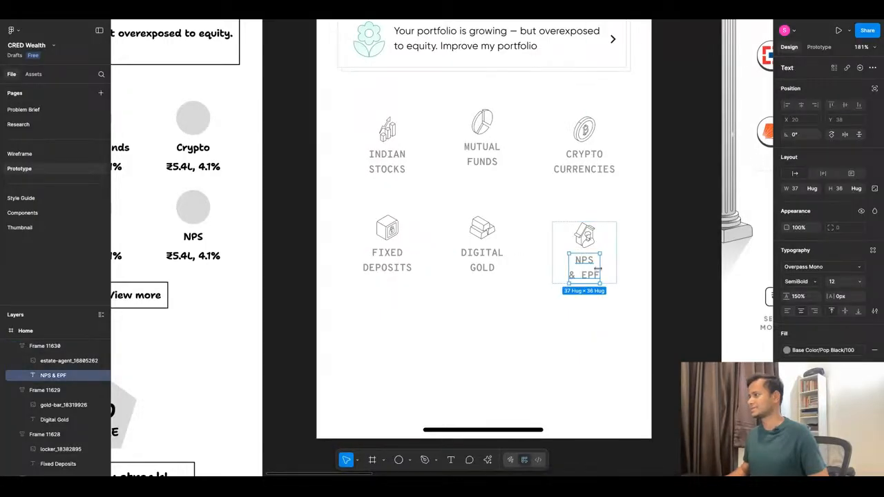
pyautogui.moveTo(598, 269); pyautogui.dragTo(608, 268)
pyautogui.doubleClick(579, 279)
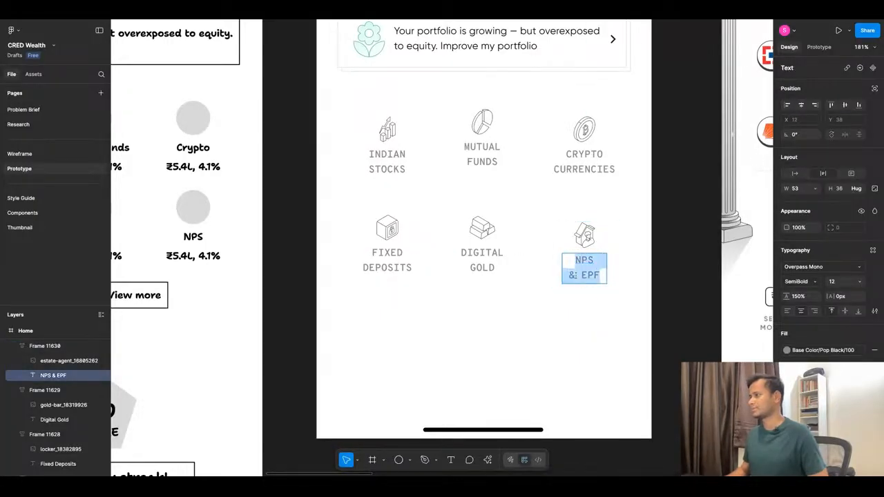
pyautogui.click(579, 278)
pyautogui.press('BackSpace')
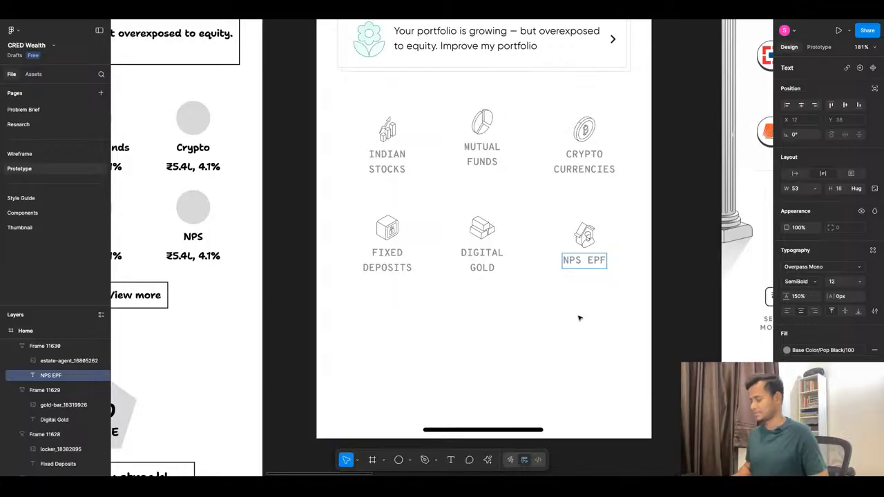
pyautogui.write('&')
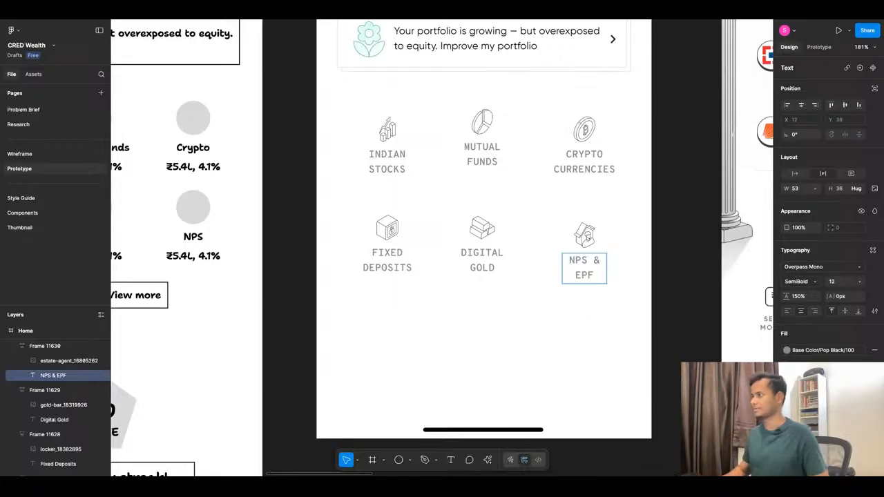
pyautogui.press('Escape')
pyautogui.click(608, 364)
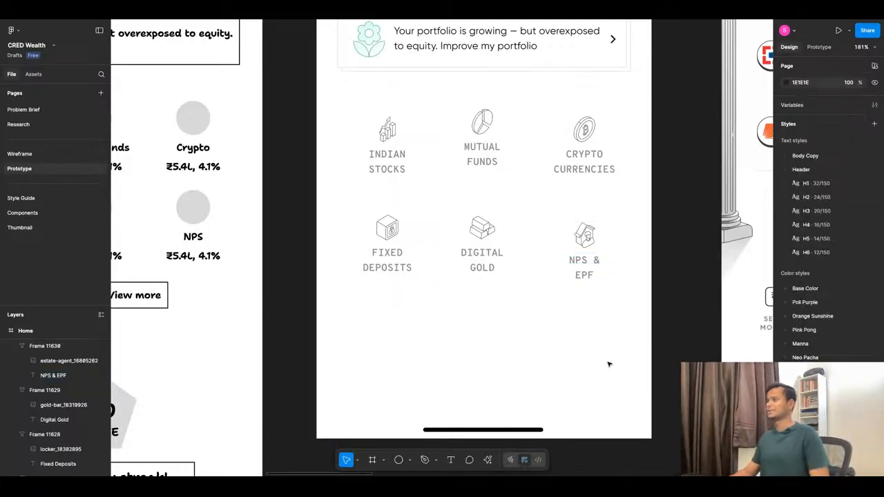
# Delete "& EPF" from the label so only "NPS" is left.
pyautogui.doubleClick(597, 265)
pyautogui.click(594, 264)
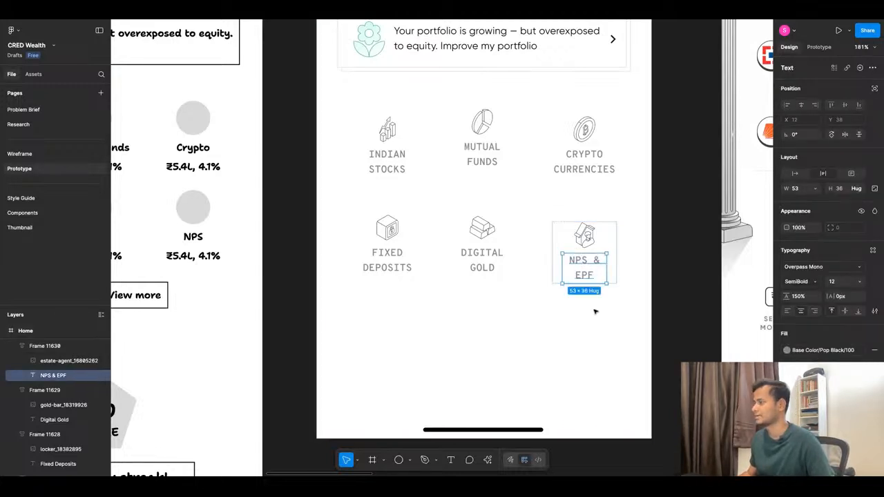
pyautogui.tripleClick(594, 279)
pyautogui.click(597, 277)
pyautogui.hotkey('shift', 'Up')
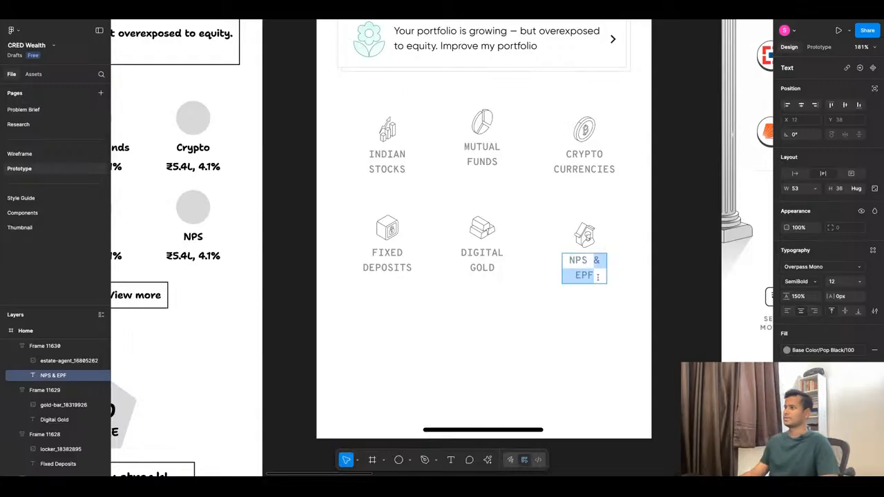
pyautogui.press('BackSpace')
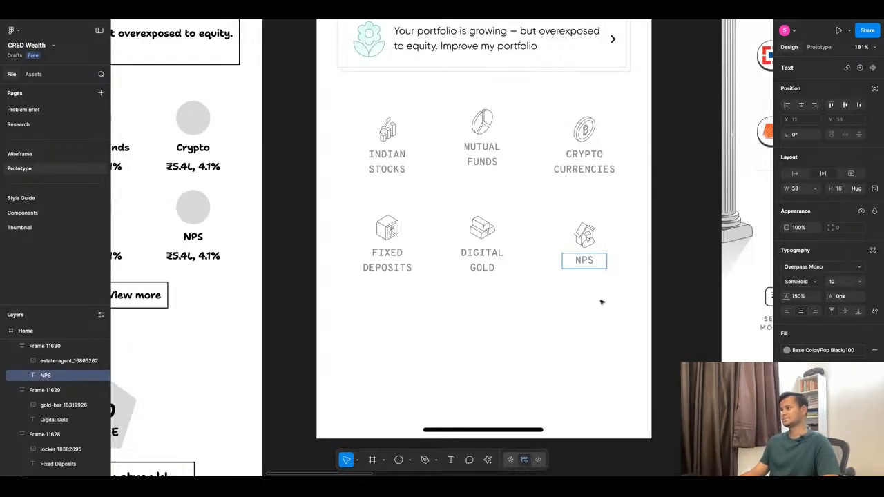
# Reword the NPS tile's label as "NPS" with "Investments" on the line below.
pyautogui.doubleClick(600, 262)
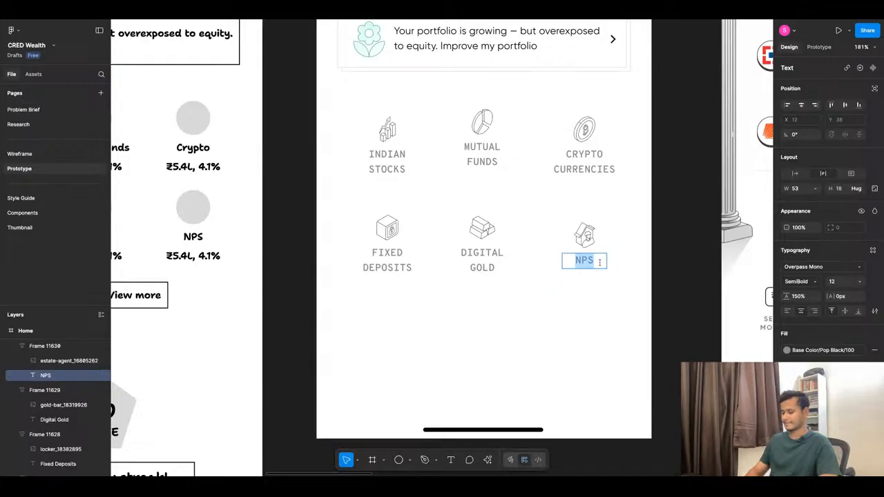
pyautogui.write('NPI')
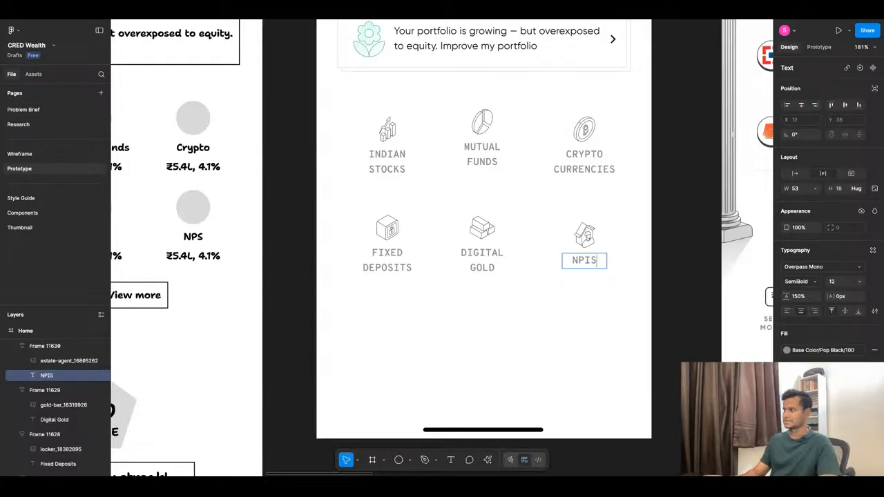
pyautogui.press('BackSpace')
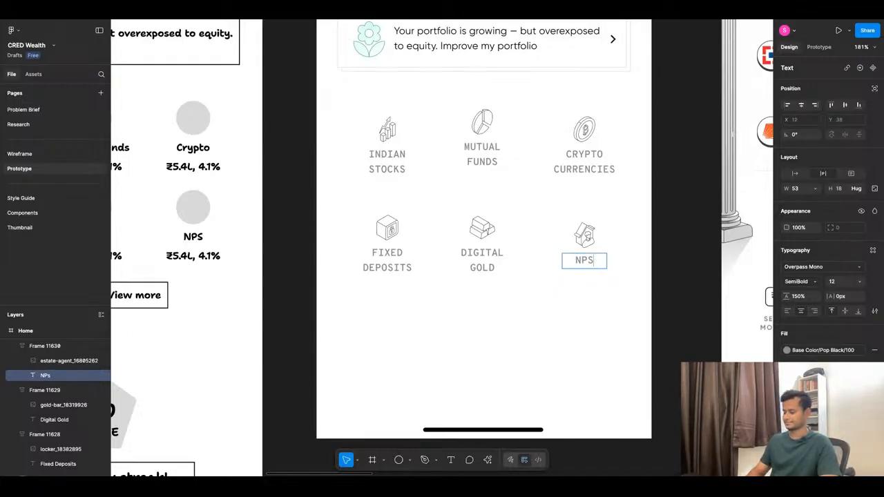
pyautogui.write('S')
pyautogui.press('Return')
pyautogui.write('Investments')
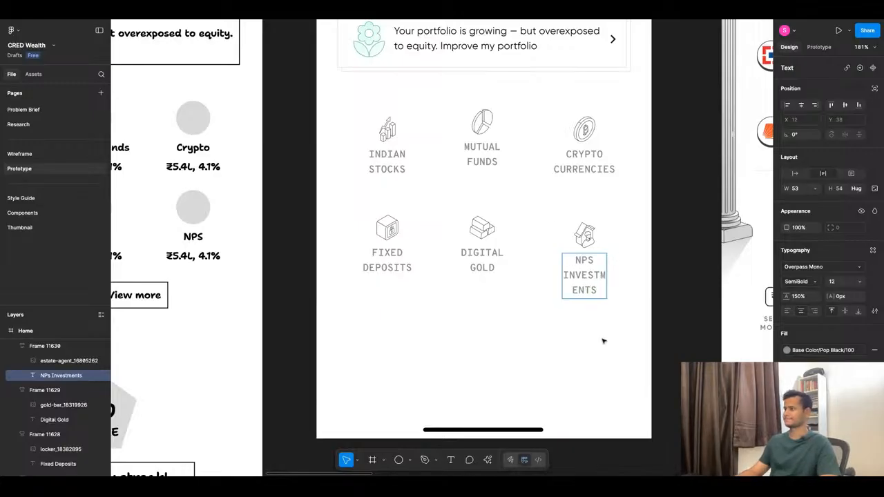
pyautogui.press('Escape')
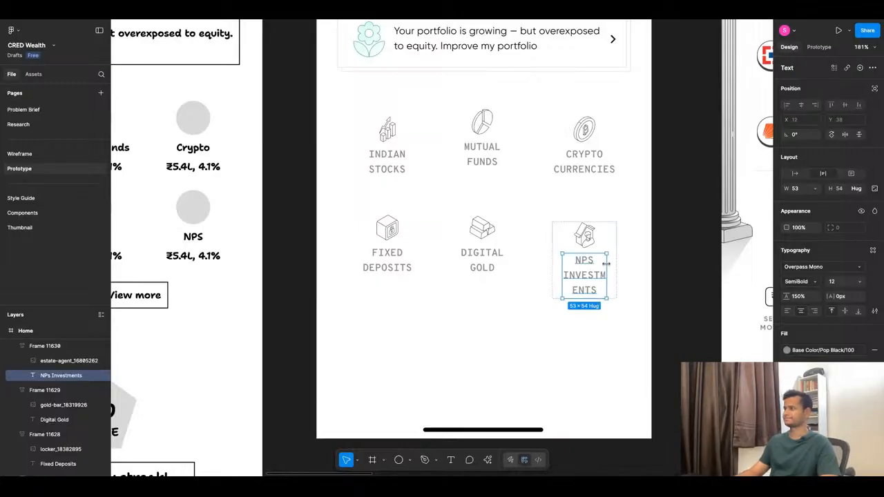
# Make the NPS Investments label fill its tile's width and widen the tile to 86 so "Investments" fits on one line.
pyautogui.doubleClick(606, 266)
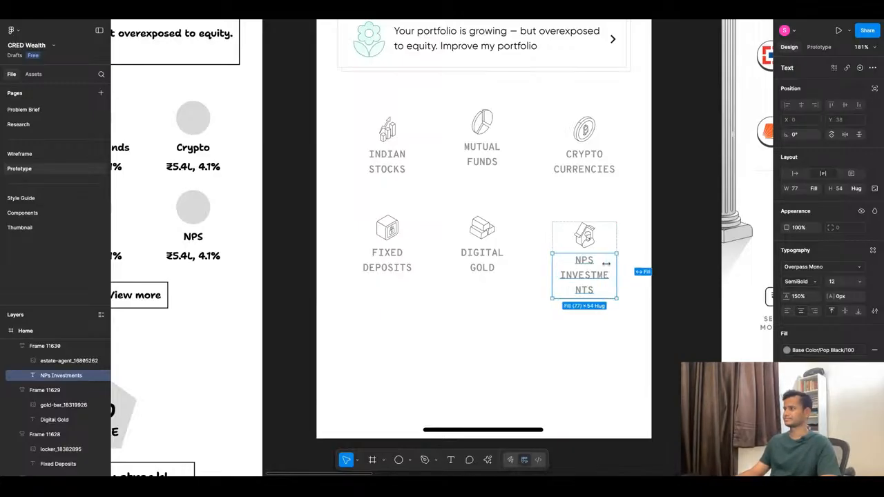
pyautogui.click(614, 245)
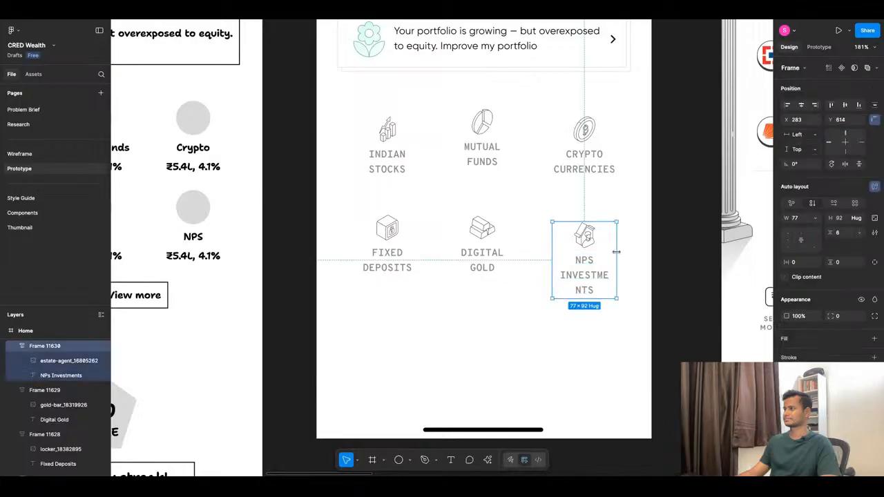
pyautogui.doubleClick(617, 253)
pyautogui.moveTo(617, 253); pyautogui.dragTo(617, 253)
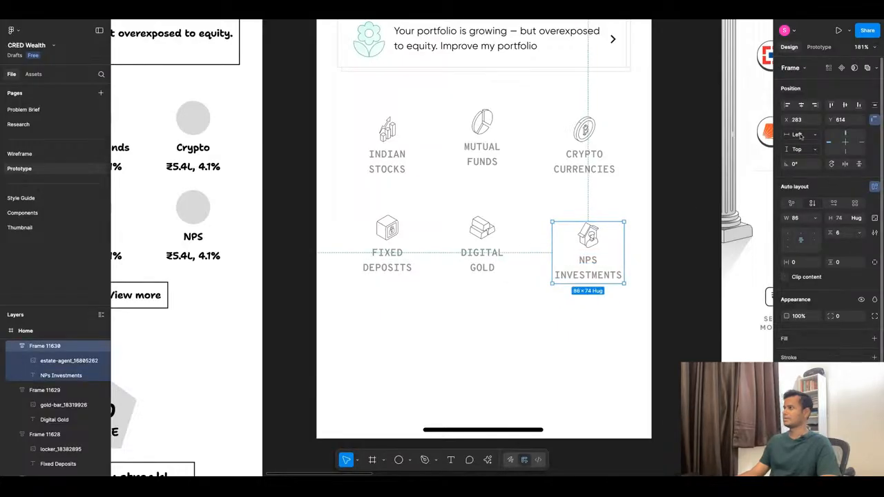
pyautogui.click(579, 303)
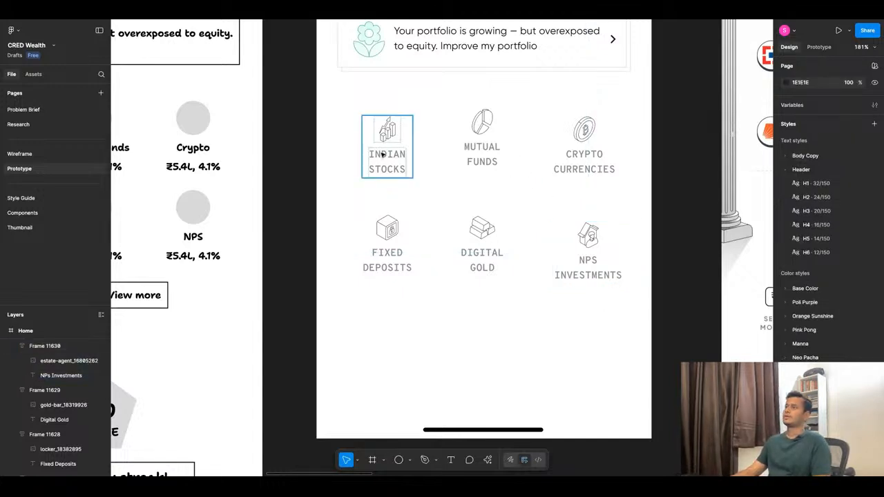
# Align the Indian Stocks, Mutual Funds and Crypto Currencies tiles on their vertical centers.
pyautogui.click(382, 155)
pyautogui.keyDown('shift'); pyautogui.click(477, 145); pyautogui.keyUp('shift')
pyautogui.keyDown('shift'); pyautogui.click(584, 147); pyautogui.keyUp('shift')
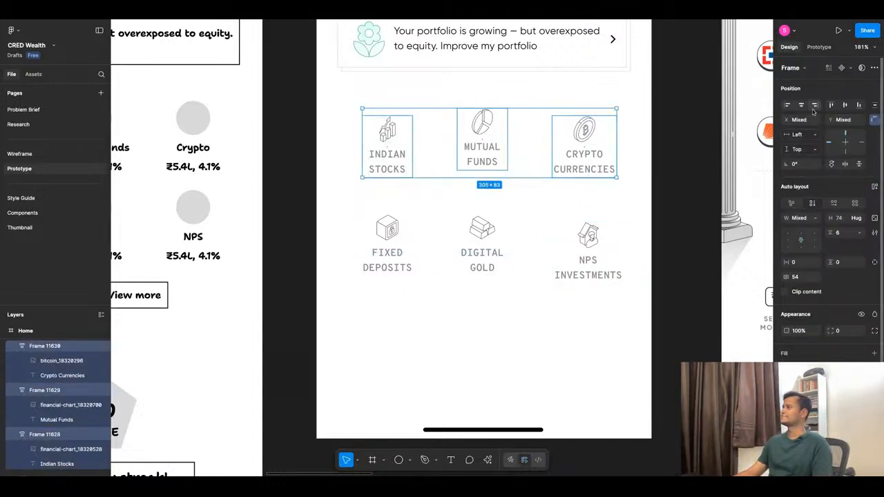
pyautogui.click(845, 105)
# Align the Fixed Deposits, Digital Gold and NPS Investments tiles on their vertical centers.
pyautogui.click(501, 252)
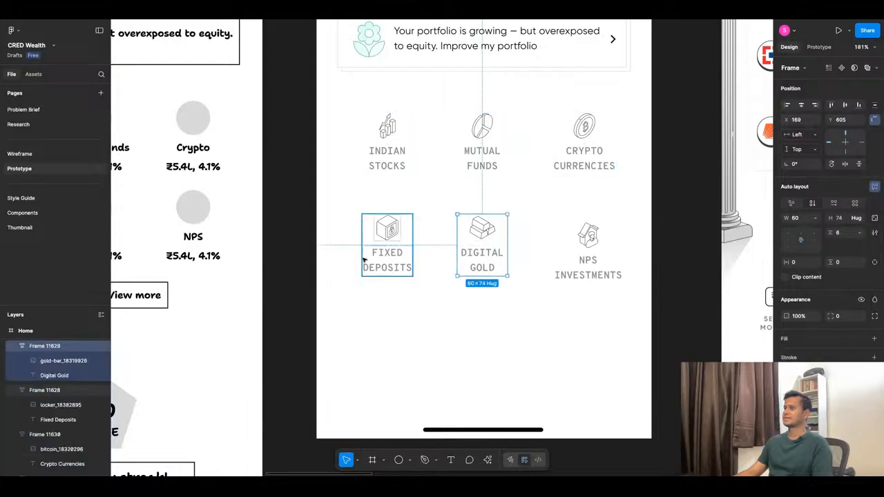
pyautogui.keyDown('shift'); pyautogui.click(366, 255); pyautogui.keyUp('shift')
pyautogui.keyDown('shift'); pyautogui.click(619, 255); pyautogui.keyUp('shift')
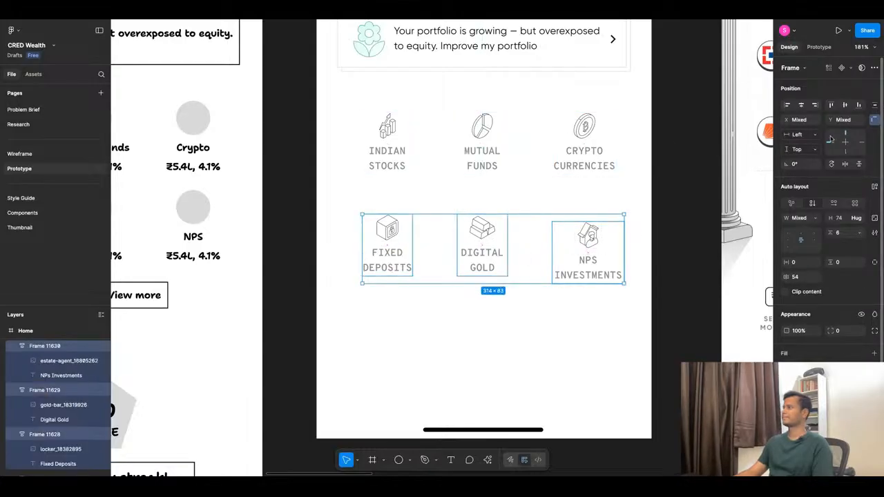
pyautogui.click(844, 105)
pyautogui.click(485, 301)
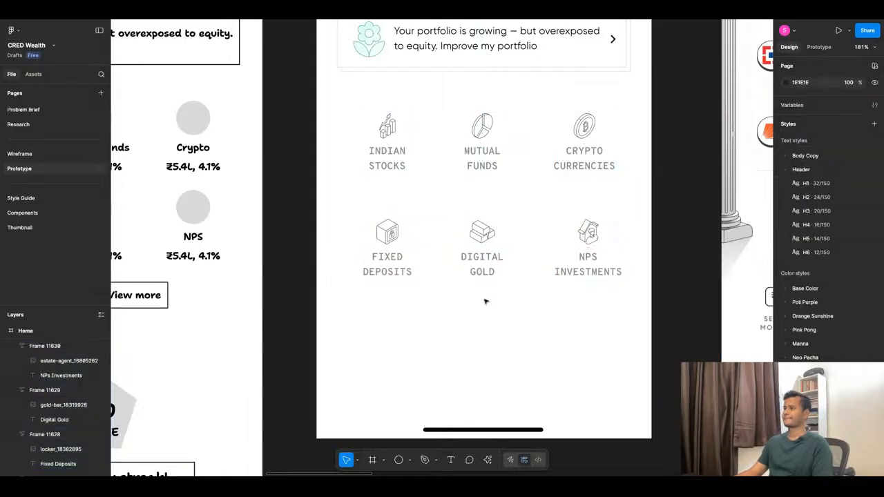
# Preview the Home screen with the aligned asset tiles in presentation view.
pyautogui.scroll(-3, 485, 301)
pyautogui.press('super+alt+Return')
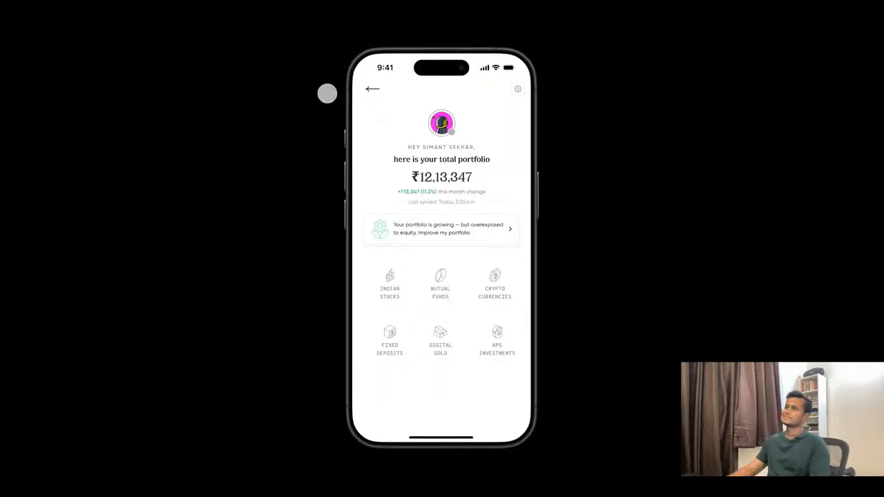
pyautogui.press('Escape')
# Inspect the Indian Stocks tile's label and icon, and open the icon's image fill settings.
pyautogui.click(407, 162)
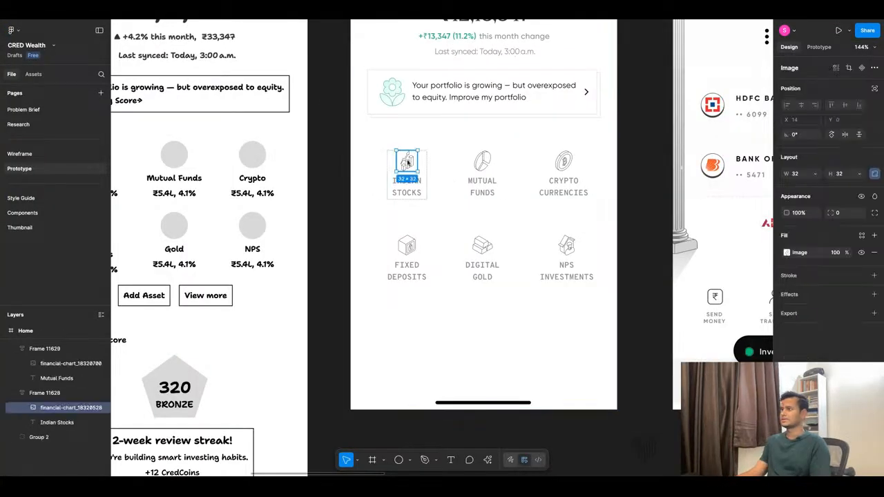
pyautogui.press('Tab')
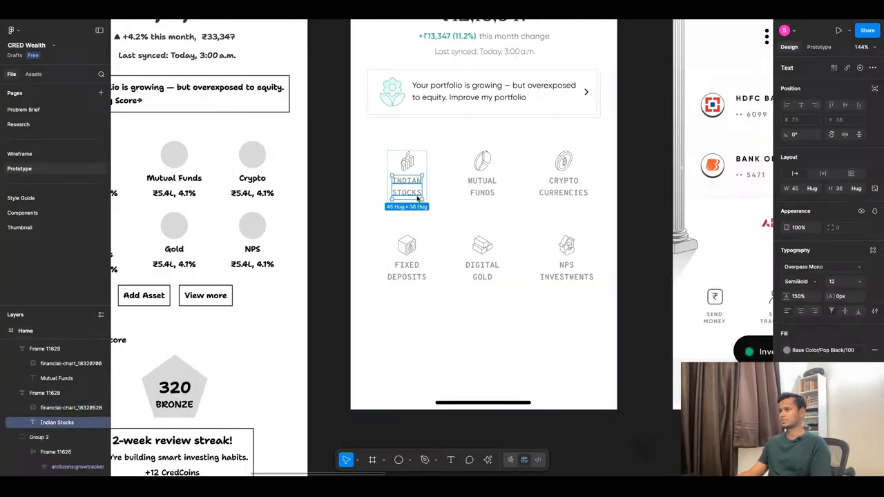
pyautogui.scroll(-4, 432, 223)
pyautogui.scroll(2, 475, 218)
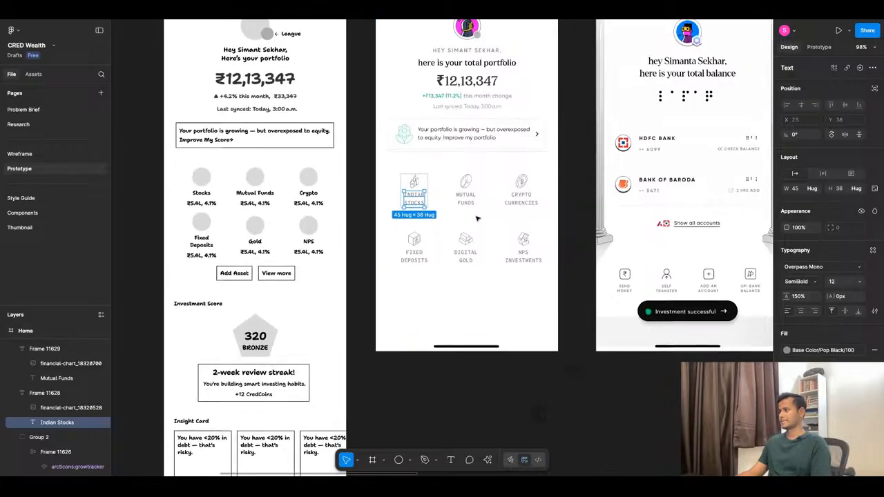
pyautogui.scroll(10, 415, 188)
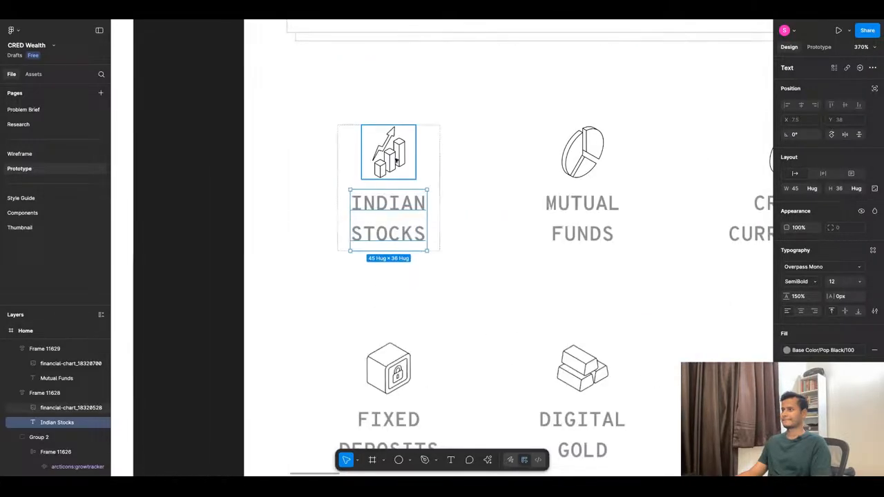
pyautogui.click(396, 160)
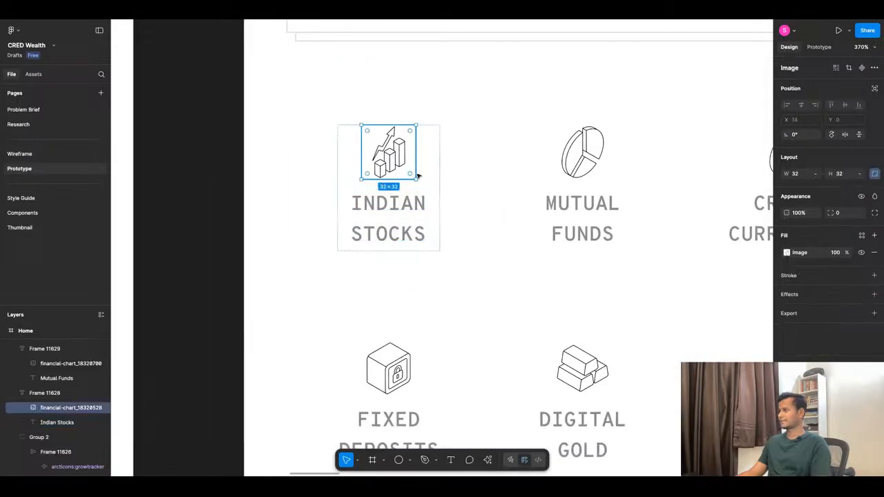
pyautogui.click(787, 253)
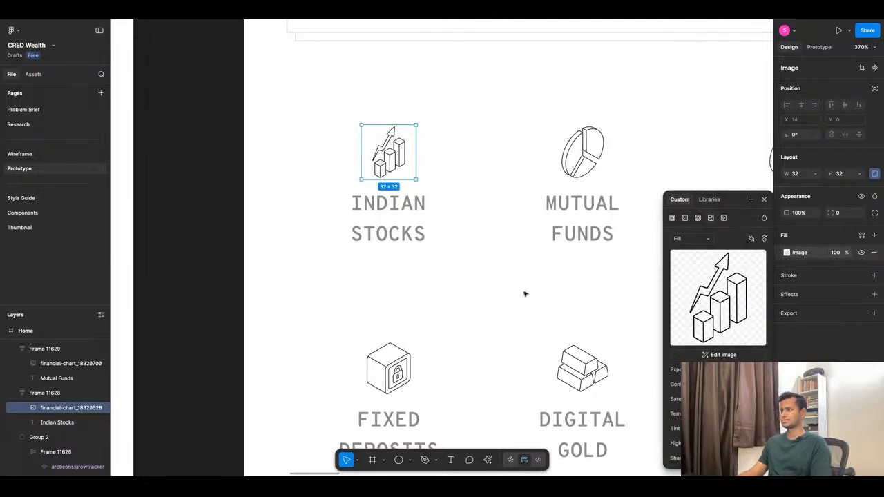
# Select the Home frame, preview it in presentation view and return to the design file.
pyautogui.scroll(-10, 525, 294)
pyautogui.click(494, 276)
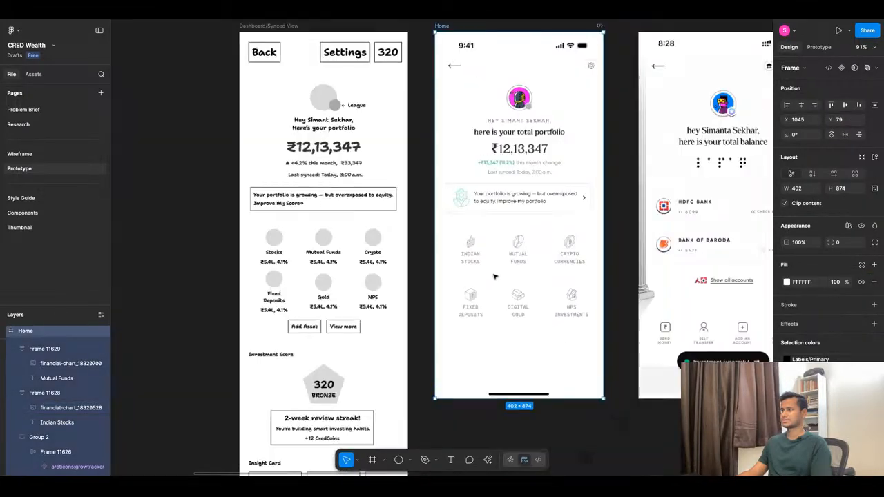
pyautogui.press('super+alt+Return')
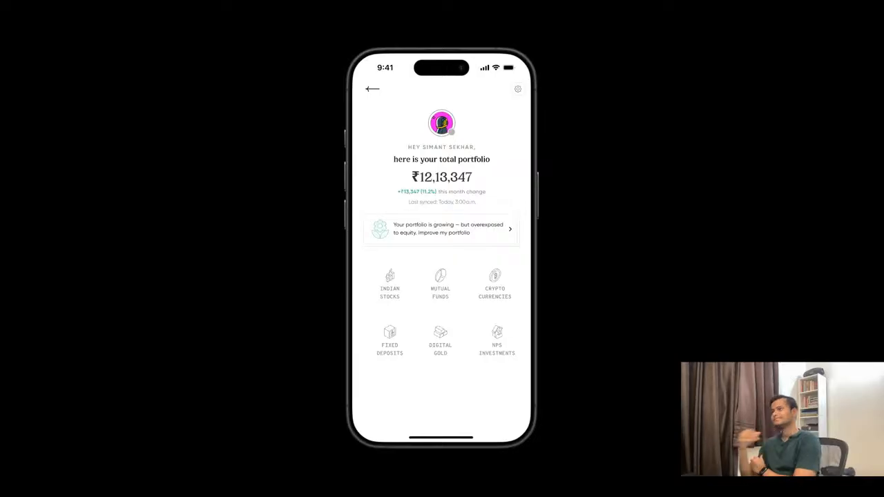
pyautogui.hotkey('ctrl', 'Tab')
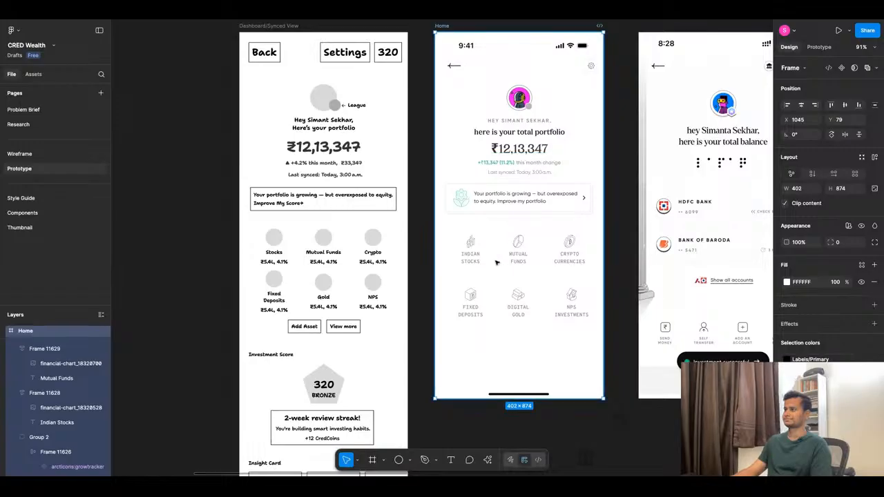
# Duplicate the text labels of all six asset tiles inside their tiles.
pyautogui.scroll(5, 498, 262)
pyautogui.click(450, 261)
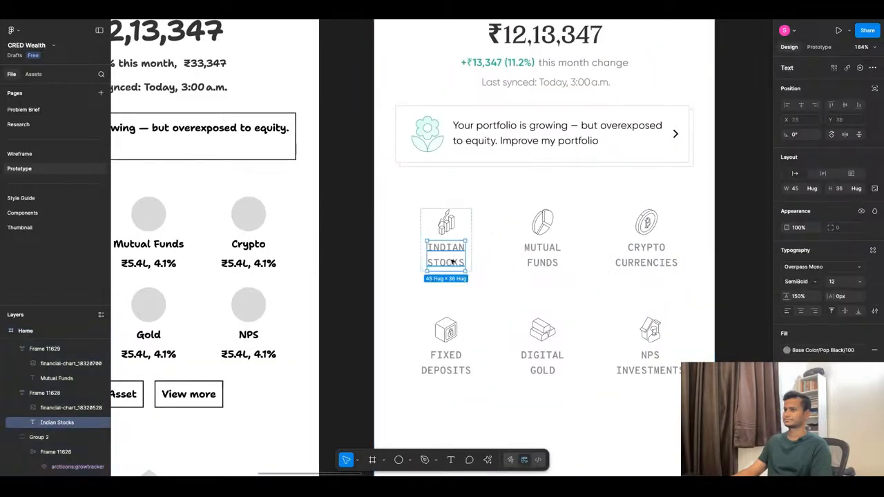
pyautogui.hotkey('ctrl', 'd')
pyautogui.hotkey('ctrl', 'z')
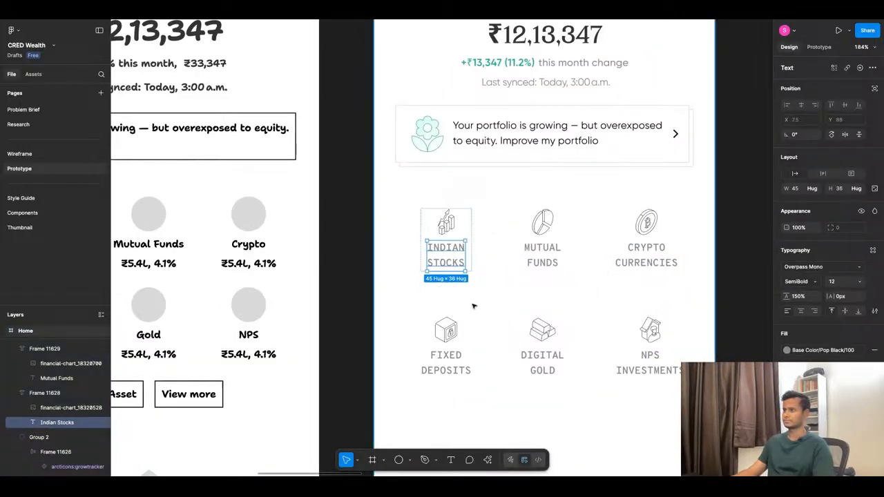
pyautogui.scroll(-5, 473, 306)
pyautogui.keyDown('shift'); pyautogui.click(507, 282); pyautogui.keyUp('shift')
pyautogui.keyDown('shift'); pyautogui.click(559, 282); pyautogui.keyUp('shift')
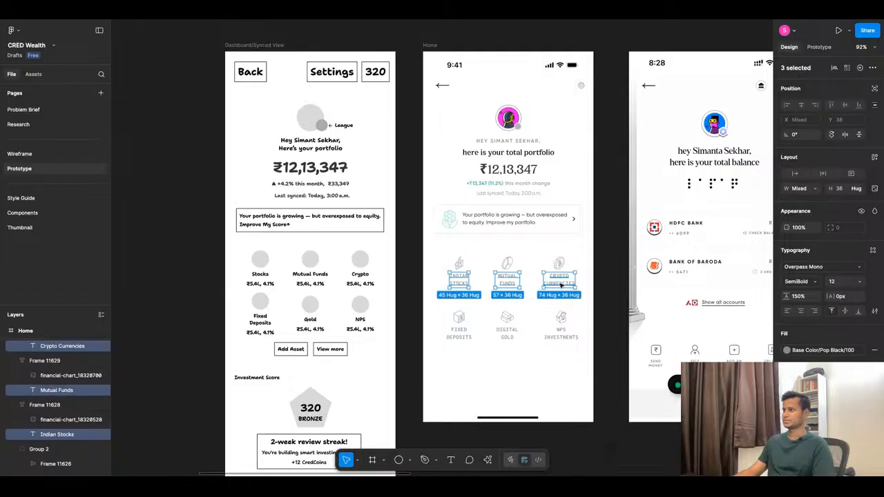
pyautogui.keyDown('shift'); pyautogui.click(562, 335); pyautogui.keyUp('shift')
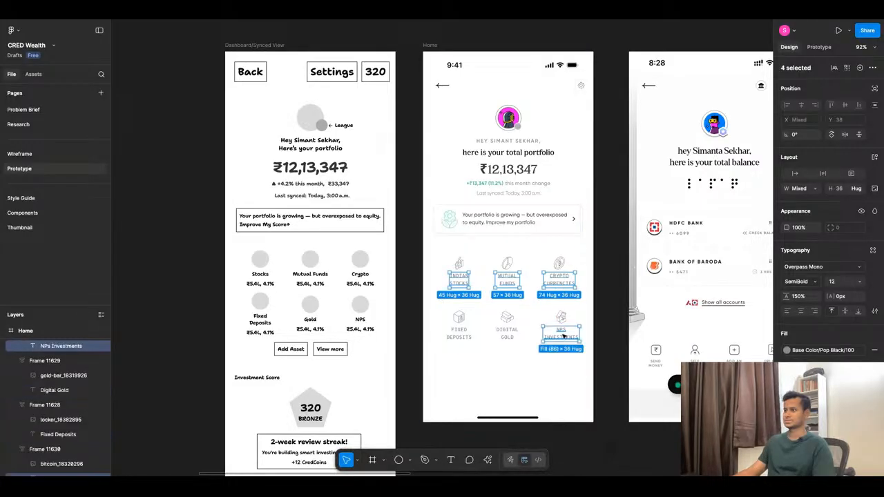
pyautogui.keyDown('shift'); pyautogui.click(507, 334); pyautogui.keyUp('shift')
pyautogui.keyDown('shift'); pyautogui.click(473, 336); pyautogui.keyUp('shift')
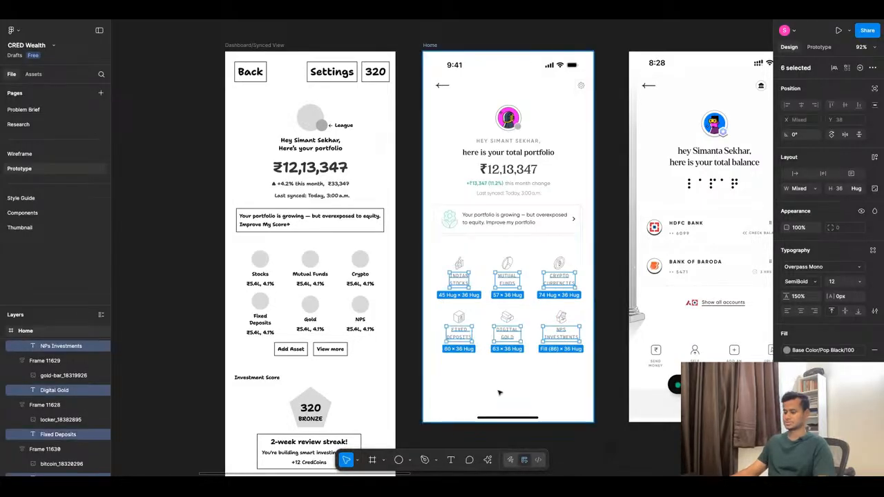
pyautogui.hotkey('ctrl', 'd')
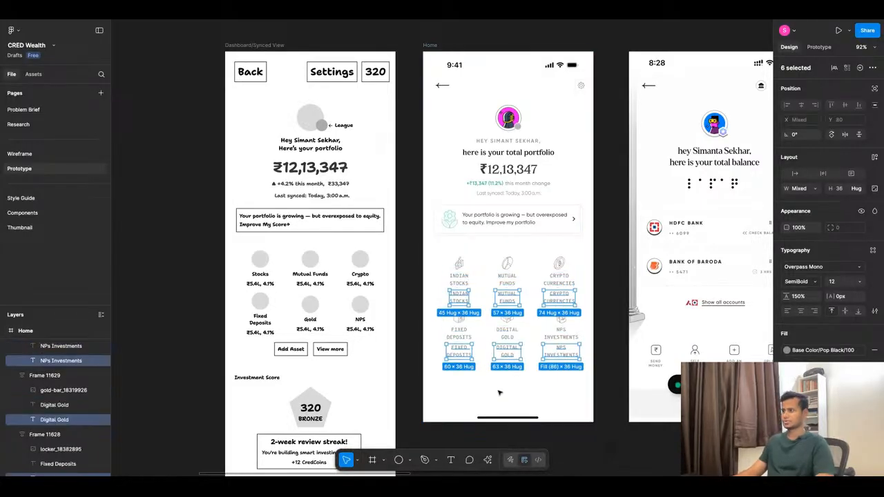
# Copy the "₹5.4L, 4.1%" text from the wireframe's Mutual Funds tile.
pyautogui.keyDown('ctrl'); pyautogui.doubleClick(309, 285); pyautogui.keyUp('ctrl')
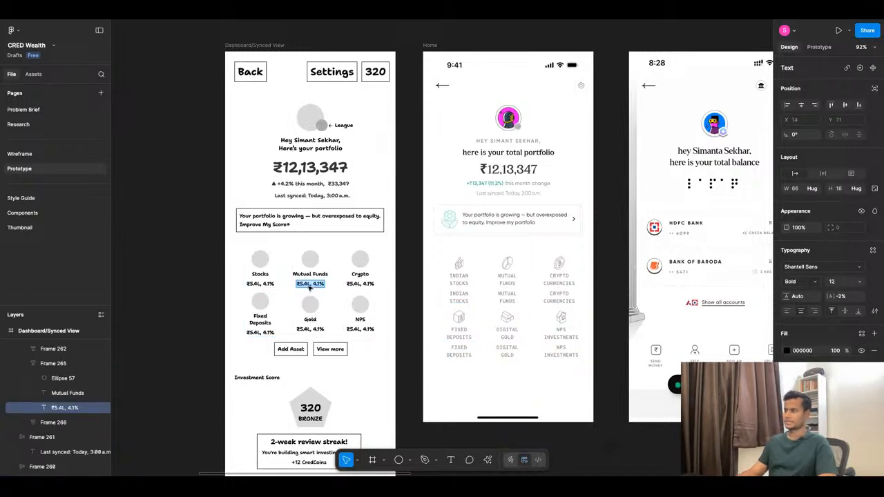
pyautogui.click(406, 316)
pyautogui.click(407, 317)
# Replace the six duplicated tile labels on the Home frame with the copied "₹5.4L, 4.1%" text and set them to auto width.
pyautogui.keyDown('ctrl'); pyautogui.click(460, 298); pyautogui.keyUp('ctrl')
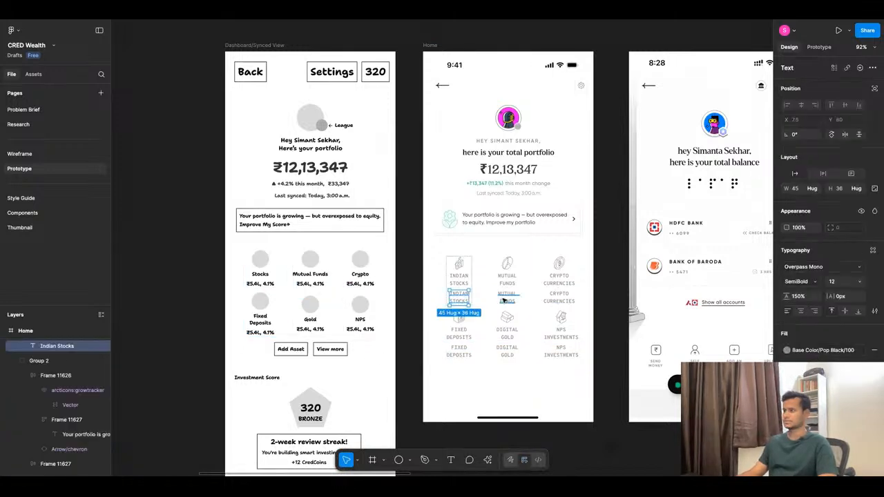
pyautogui.keyDown('ctrl'); pyautogui.keyDown('shift'); pyautogui.click(507, 299); pyautogui.keyUp('shift'); pyautogui.keyUp('ctrl')
pyautogui.keyDown('ctrl'); pyautogui.keyDown('shift'); pyautogui.click(558, 298); pyautogui.keyUp('shift'); pyautogui.keyUp('ctrl')
pyautogui.keyDown('ctrl'); pyautogui.keyDown('shift'); pyautogui.click(561, 353); pyautogui.keyUp('shift'); pyautogui.keyUp('ctrl')
pyautogui.keyDown('ctrl'); pyautogui.keyDown('shift'); pyautogui.click(507, 353); pyautogui.keyUp('shift'); pyautogui.keyUp('ctrl')
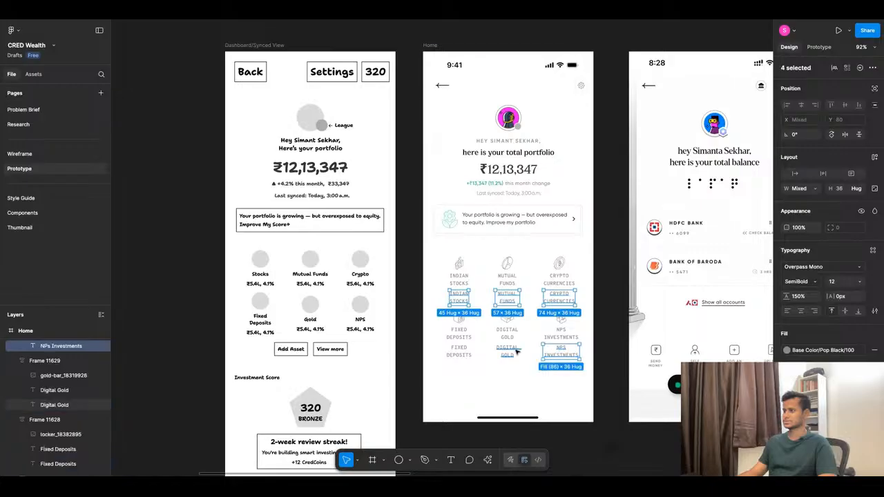
pyautogui.keyDown('ctrl'); pyautogui.keyDown('shift'); pyautogui.click(458, 354); pyautogui.keyUp('shift'); pyautogui.keyUp('ctrl')
pyautogui.doubleClick(459, 354)
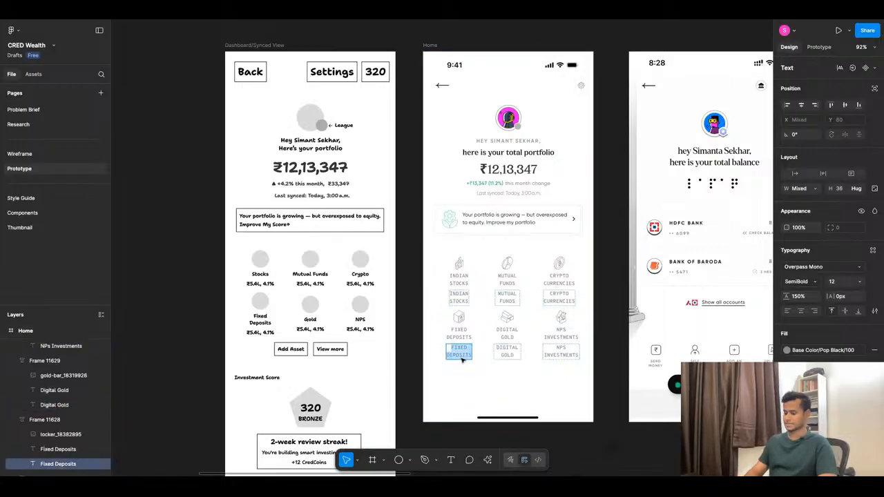
pyautogui.hotkey('ctrl', 'shift', 'r')
pyautogui.click(470, 371)
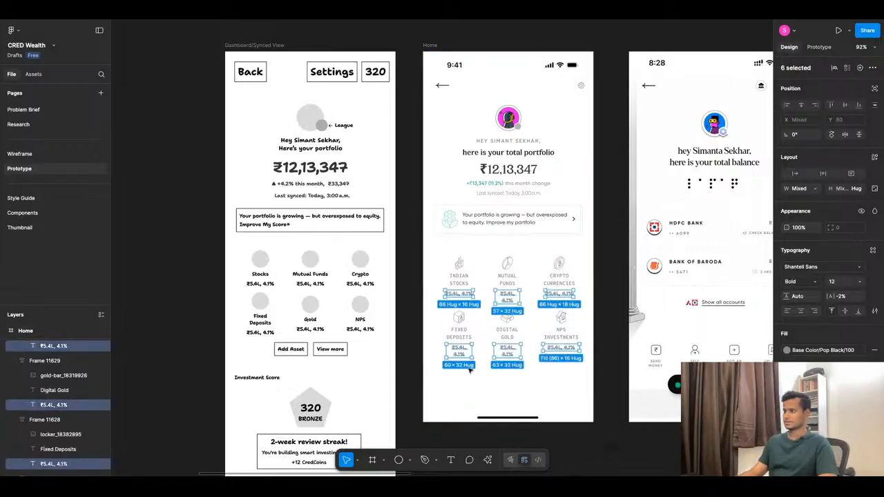
pyautogui.click(797, 177)
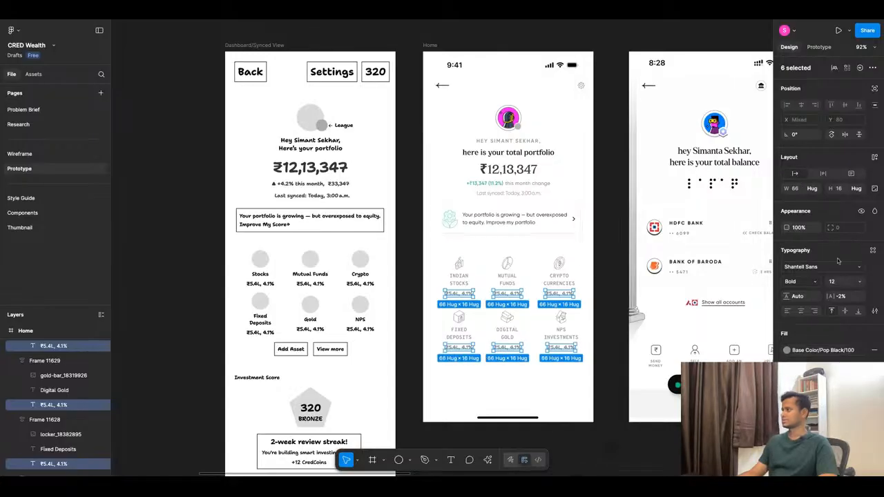
pyautogui.click(872, 250)
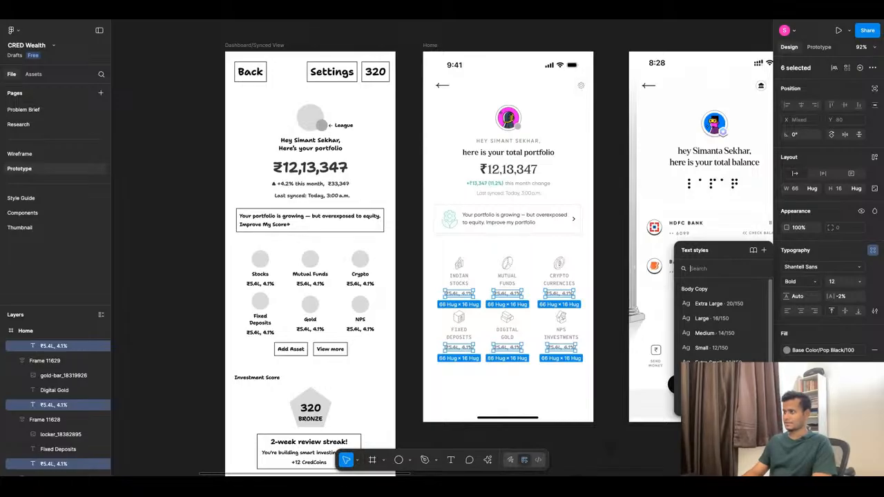
pyautogui.click(563, 281)
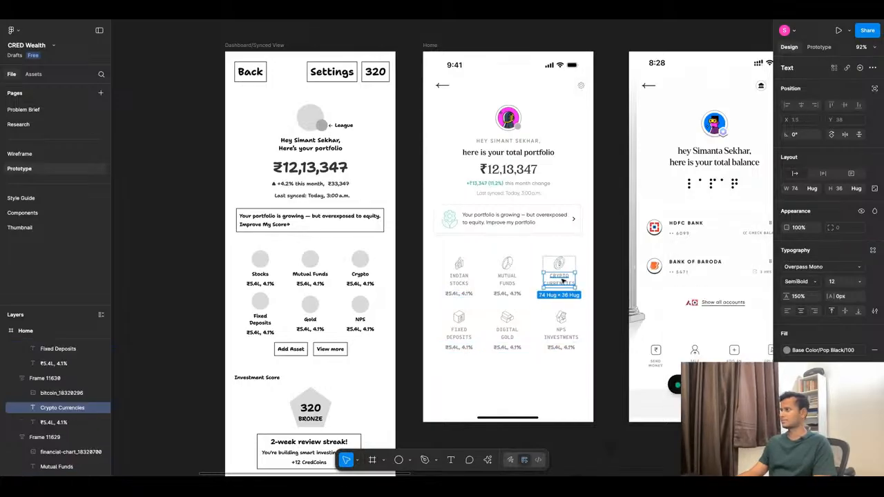
pyautogui.hotkey('ctrl', 'z')
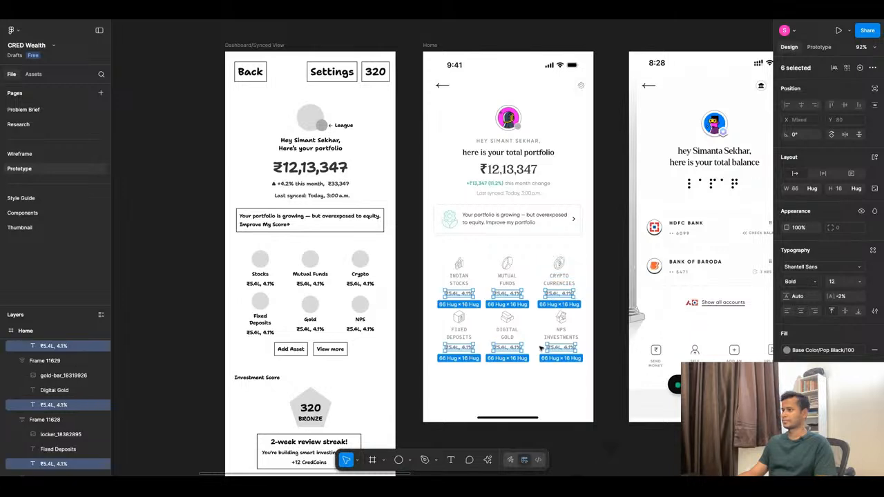
# Set the font of the six "₹5.4L, 4.1%" lines to Overpass Mono and their fill to Base Color/Pop Black/300.
pyautogui.click(822, 270)
pyautogui.write('over')
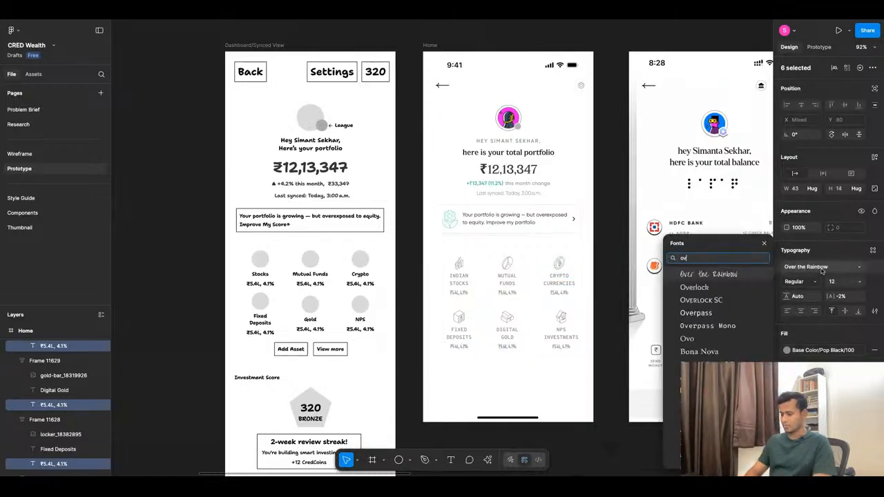
pyautogui.click(712, 326)
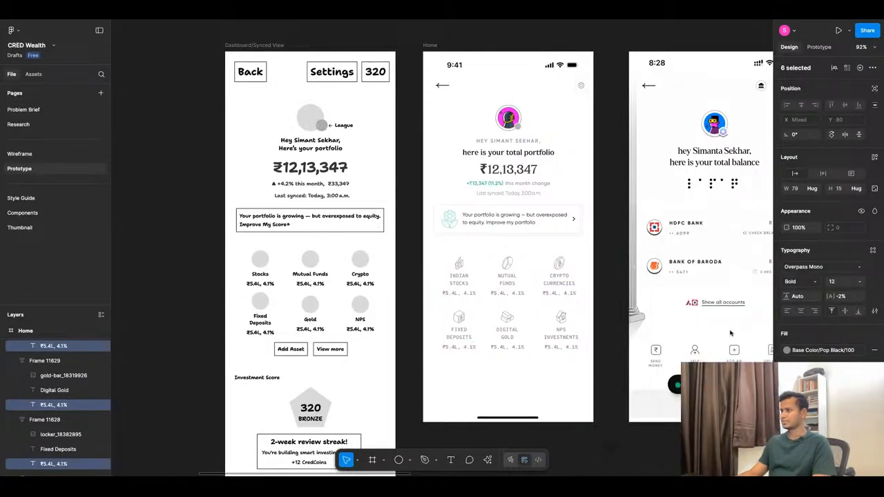
pyautogui.click(813, 351)
pyautogui.click(712, 358)
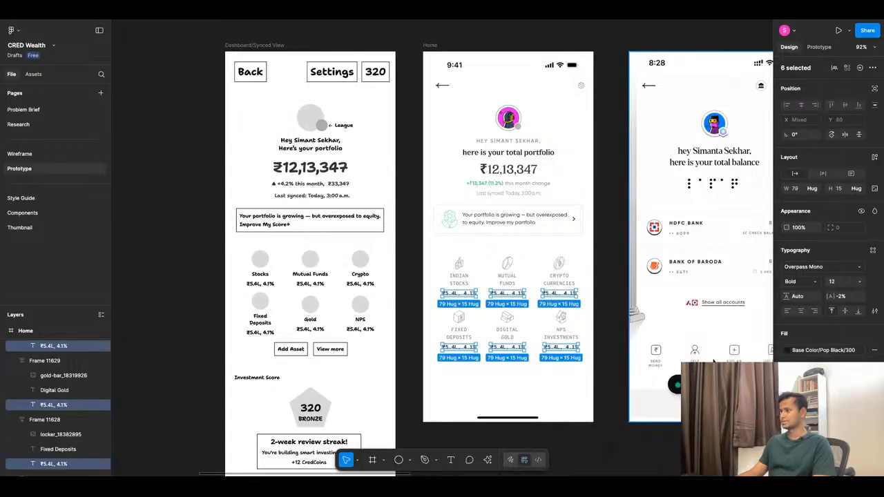
# Set the six value lines' letter spacing to 0% and line height to 18.
pyautogui.click(846, 298)
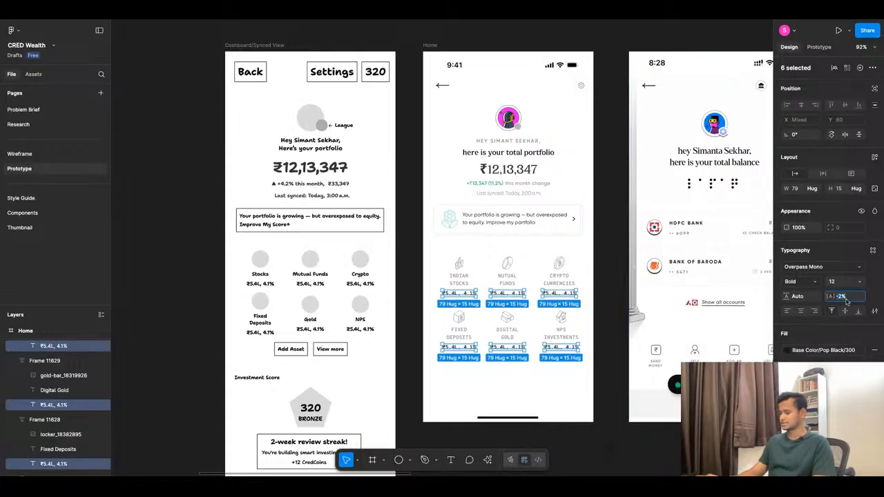
pyautogui.write('0')
pyautogui.press('Return')
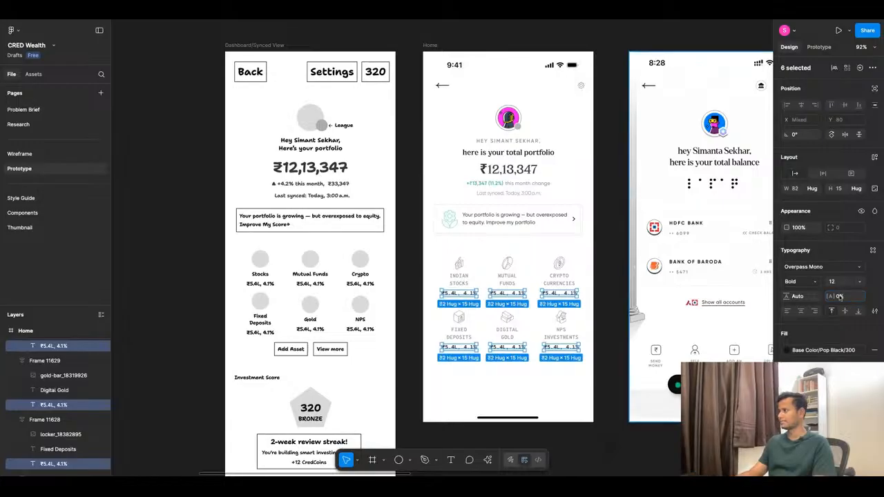
pyautogui.click(799, 297)
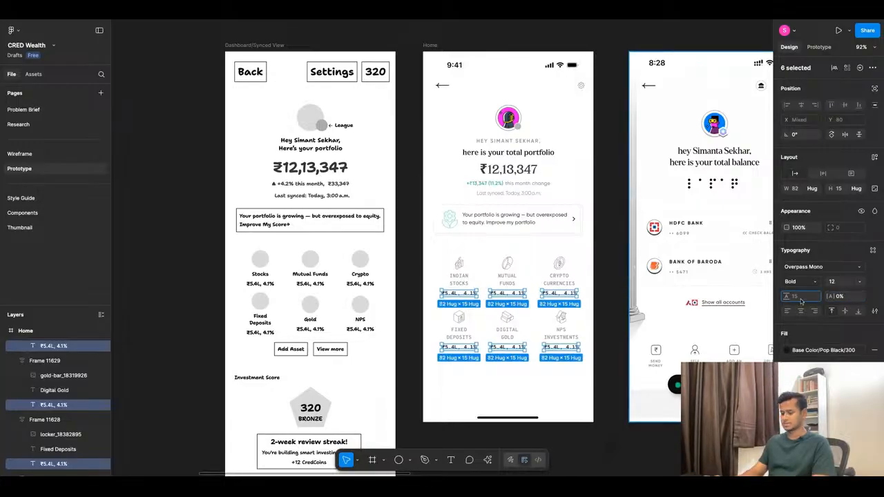
pyautogui.press('Return')
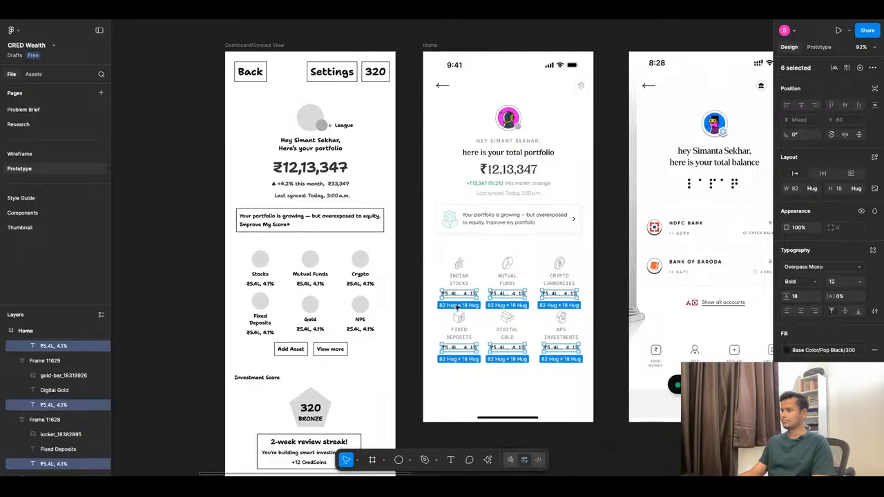
# Examine up close how the Indian Stocks value line fits within its tile frame.
pyautogui.scroll(5, 456, 308)
pyautogui.click(459, 290)
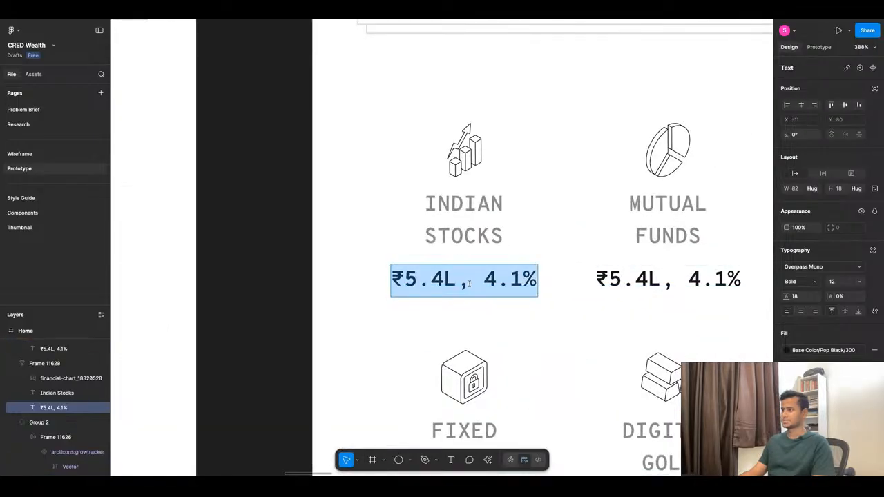
pyautogui.click(456, 321)
pyautogui.click(449, 294)
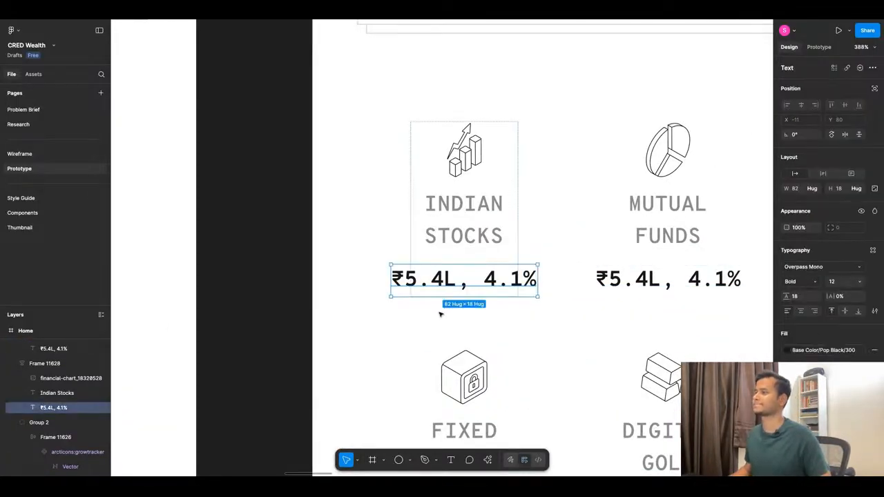
pyautogui.click(439, 314)
pyautogui.scroll(-3, 442, 315)
pyautogui.scroll(-3, 453, 179)
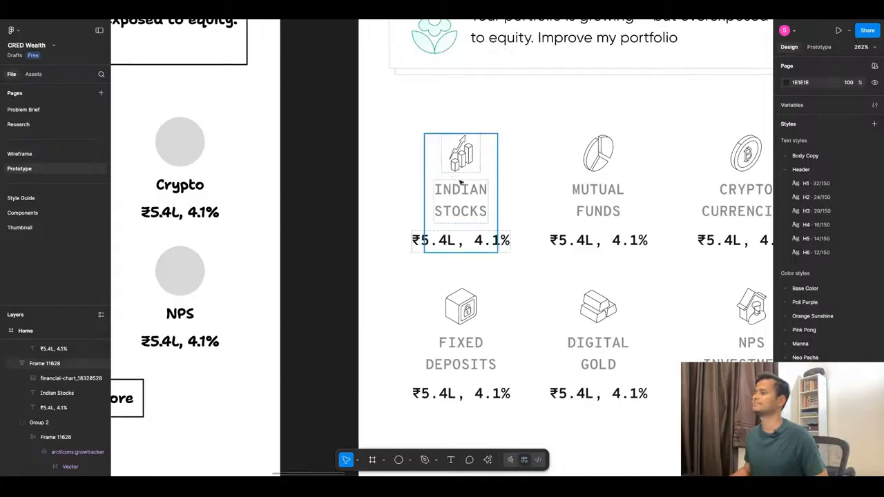
# Select all six asset tile frames on the Home frame and set their width to hug contents.
pyautogui.click(460, 182)
pyautogui.scroll(-5, 508, 170)
pyautogui.keyDown('shift'); pyautogui.click(551, 182); pyautogui.keyUp('shift')
pyautogui.keyDown('shift'); pyautogui.click(594, 187); pyautogui.keyUp('shift')
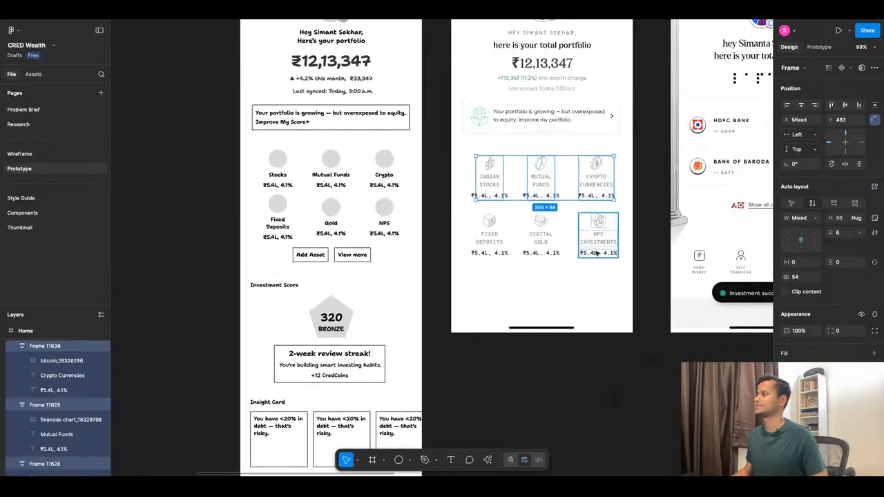
pyautogui.keyDown('shift'); pyautogui.click(599, 253); pyautogui.keyUp('shift')
pyautogui.keyDown('shift'); pyautogui.click(540, 238); pyautogui.keyUp('shift')
pyautogui.keyDown('shift'); pyautogui.click(490, 237); pyautogui.keyUp('shift')
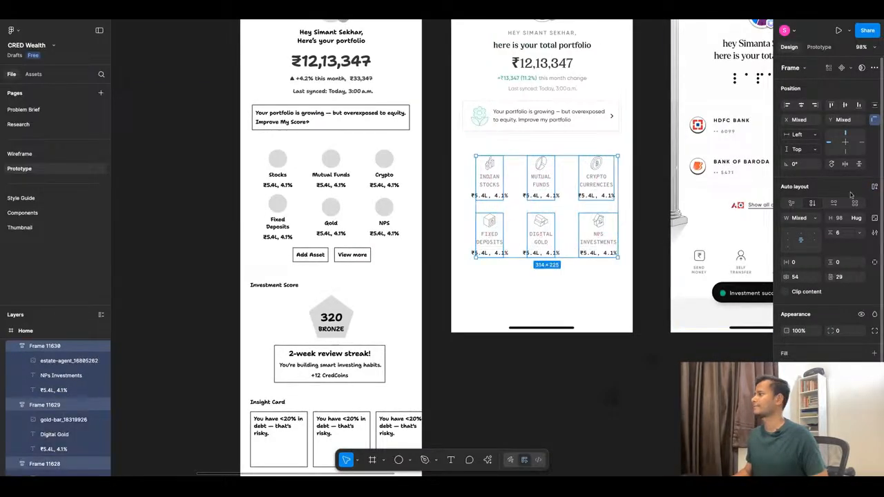
pyautogui.click(815, 217)
pyautogui.click(805, 230)
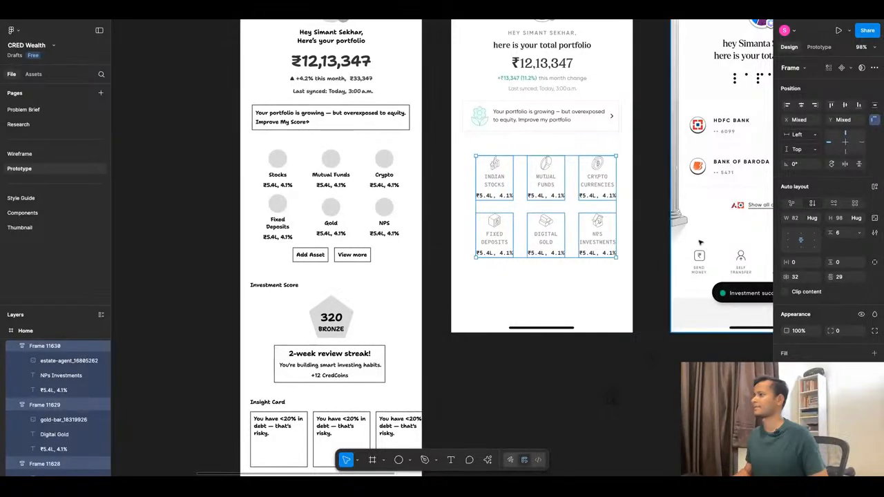
pyautogui.click(576, 269)
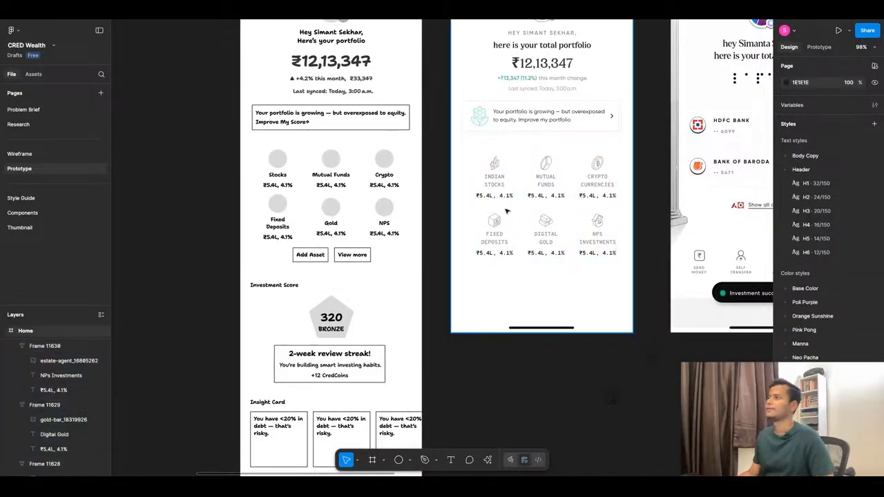
# Inspect the Indian Stocks value line up close, preview the Home frame in presentation view and return to the design file.
pyautogui.scroll(10, 506, 212)
pyautogui.doubleClick(431, 202)
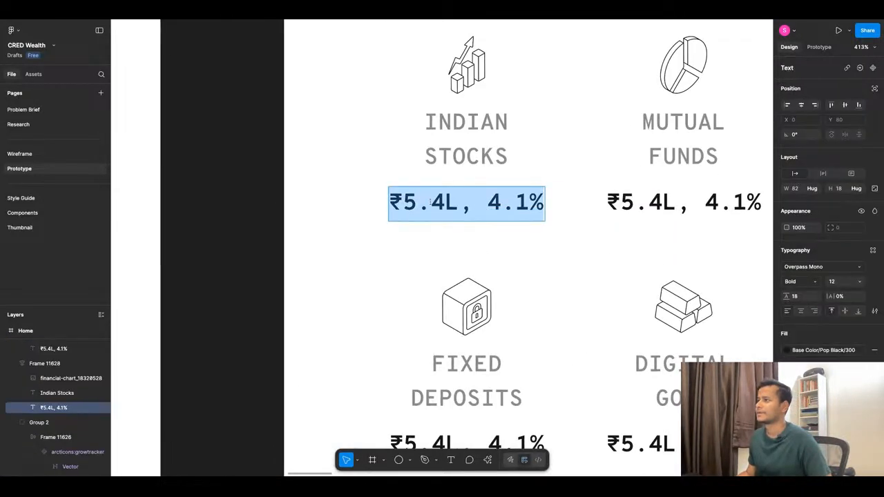
pyautogui.click(430, 202)
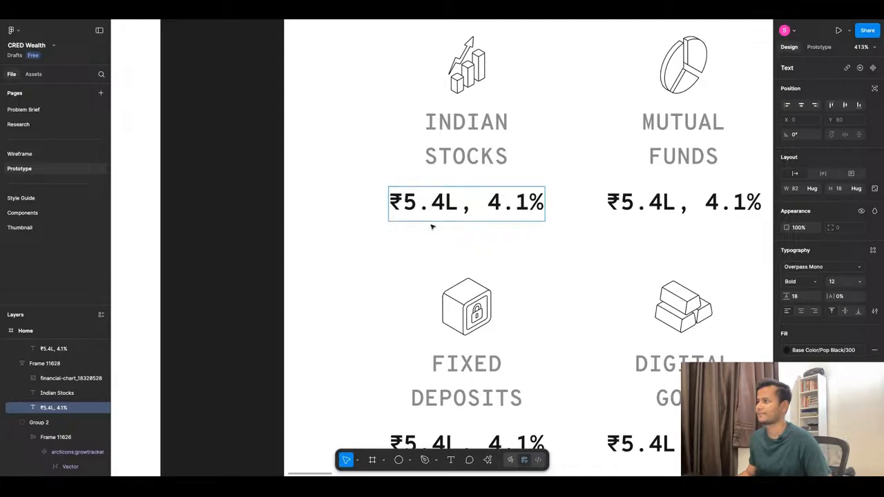
pyautogui.press('Escape')
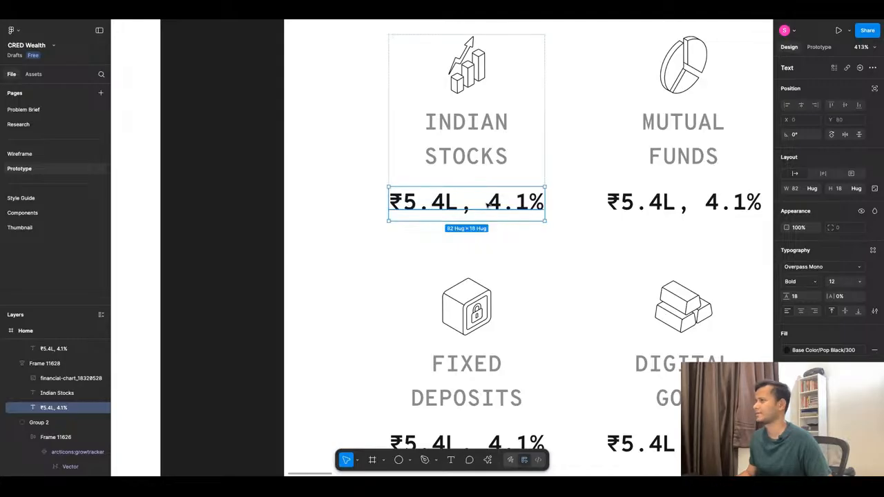
pyautogui.scroll(-5, 488, 204)
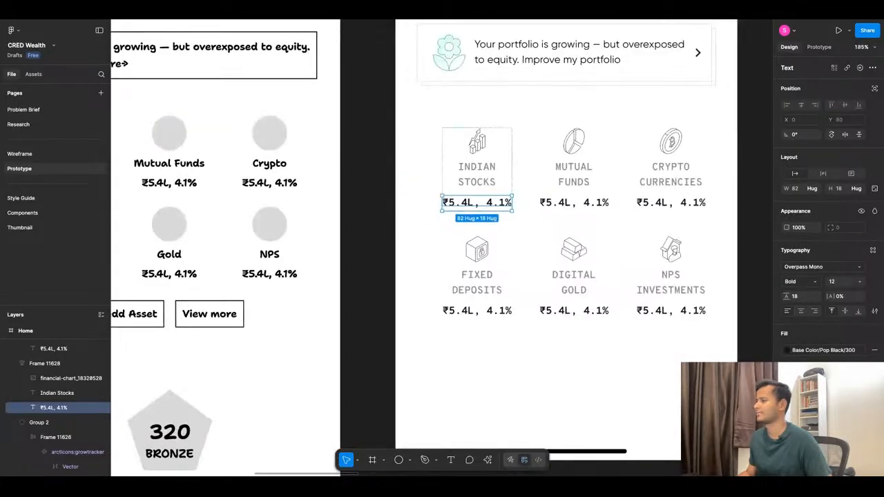
pyautogui.click(330, 18)
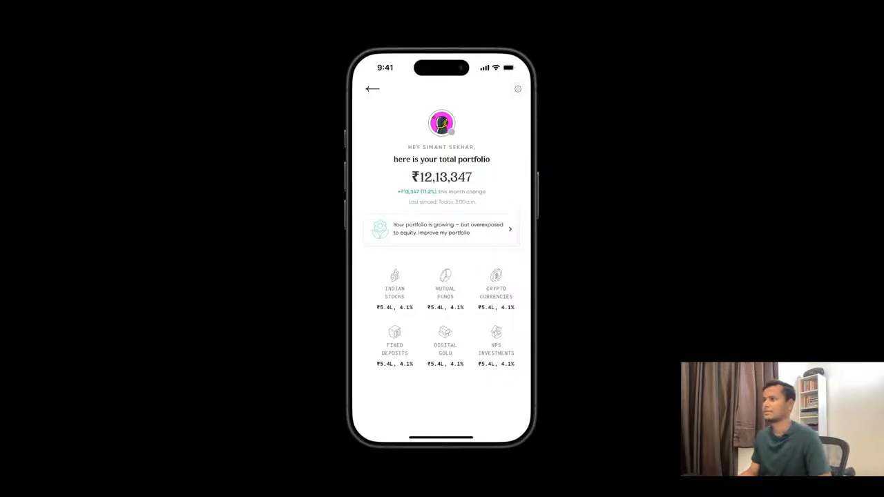
pyautogui.click(228, 20)
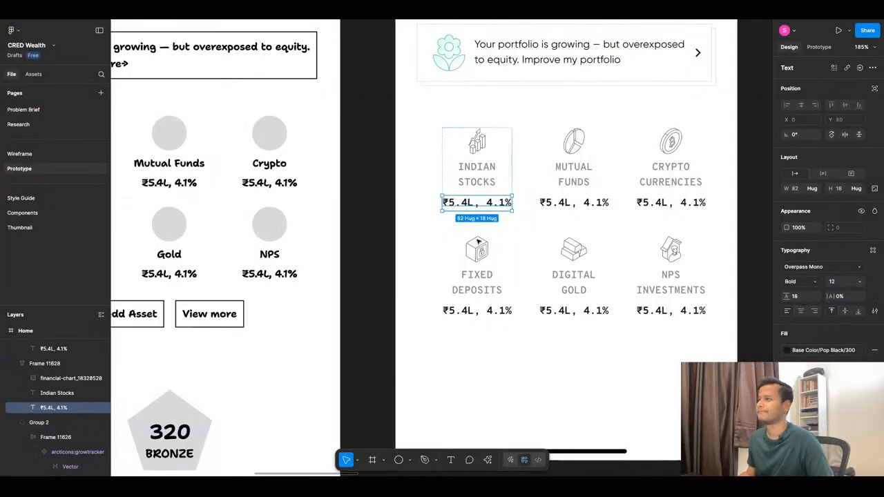
# Set the fill of the six asset name labels, from Indian Stocks to Fixed Deposits, to Base Color/Pop Black/200.
pyautogui.scroll(-3, 400, 212)
pyautogui.scroll(7, 489, 212)
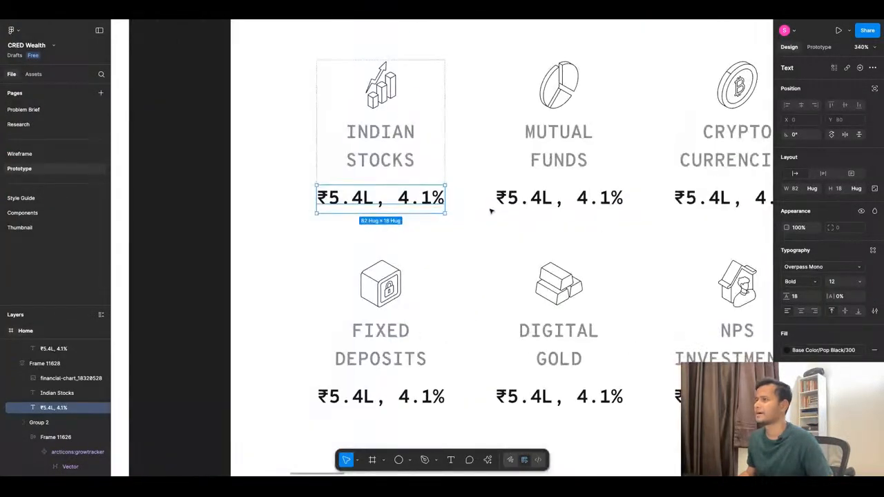
pyautogui.scroll(-5, 371, 148)
pyautogui.click(388, 167)
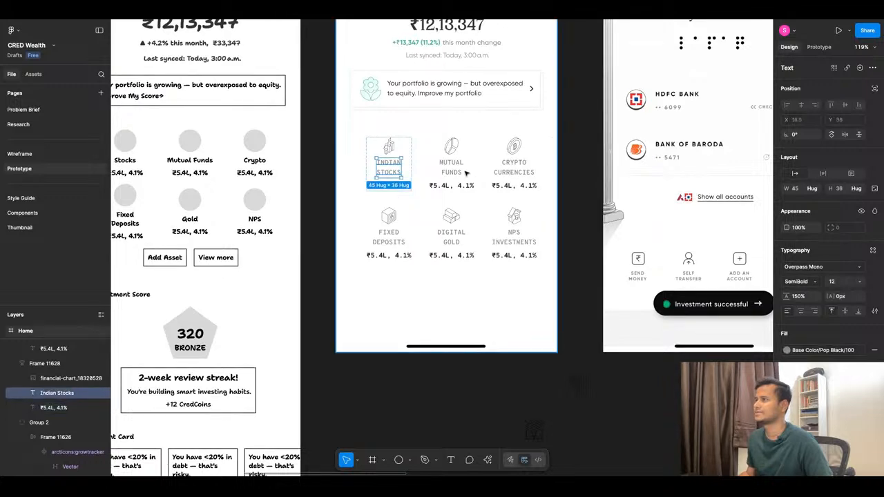
pyautogui.keyDown('shift'); pyautogui.click(451, 167); pyautogui.keyUp('shift')
pyautogui.keyDown('shift'); pyautogui.click(518, 169); pyautogui.keyUp('shift')
pyautogui.keyDown('shift'); pyautogui.click(514, 236); pyautogui.keyUp('shift')
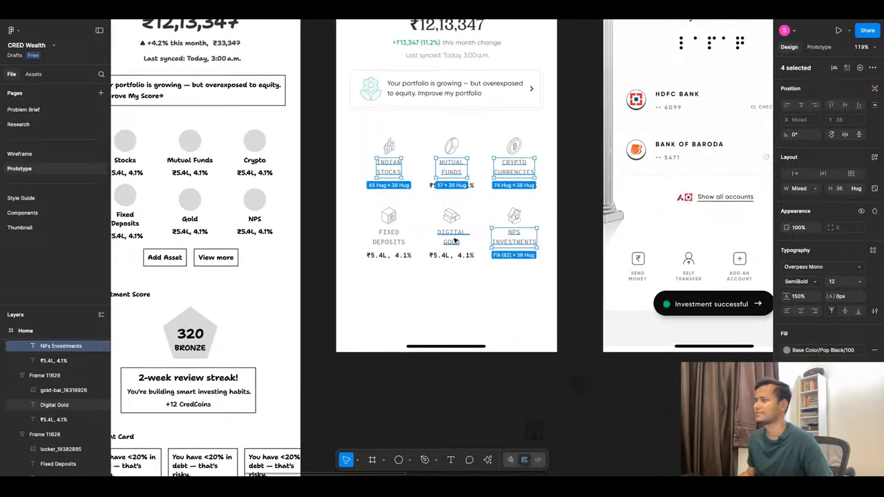
pyautogui.keyDown('shift'); pyautogui.click(451, 237); pyautogui.keyUp('shift')
pyautogui.keyDown('shift'); pyautogui.click(378, 241); pyautogui.keyUp('shift')
pyautogui.click(820, 351)
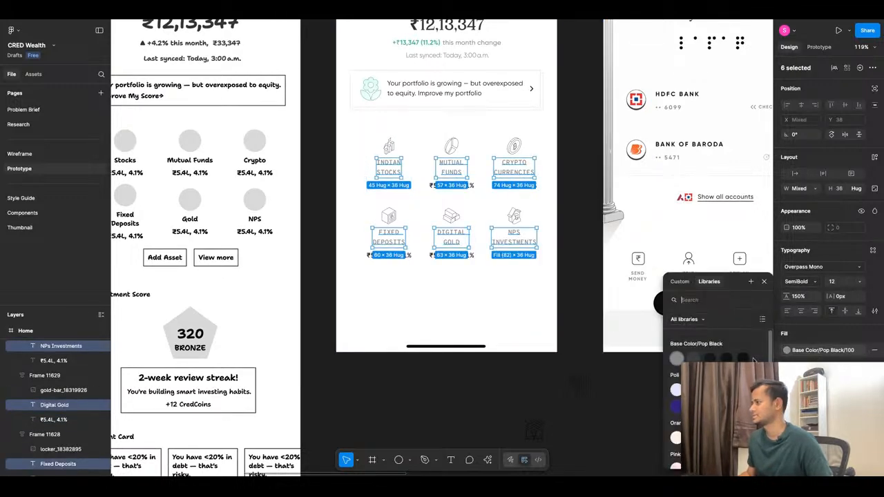
pyautogui.click(695, 360)
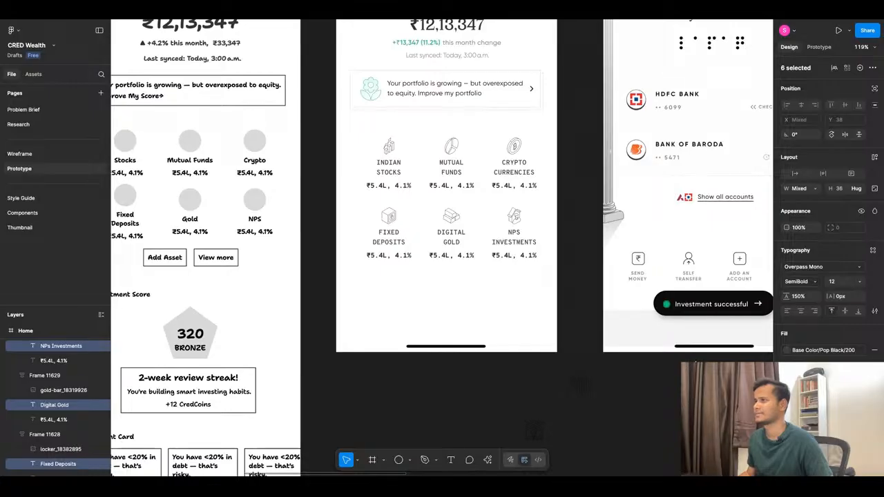
pyautogui.click(473, 303)
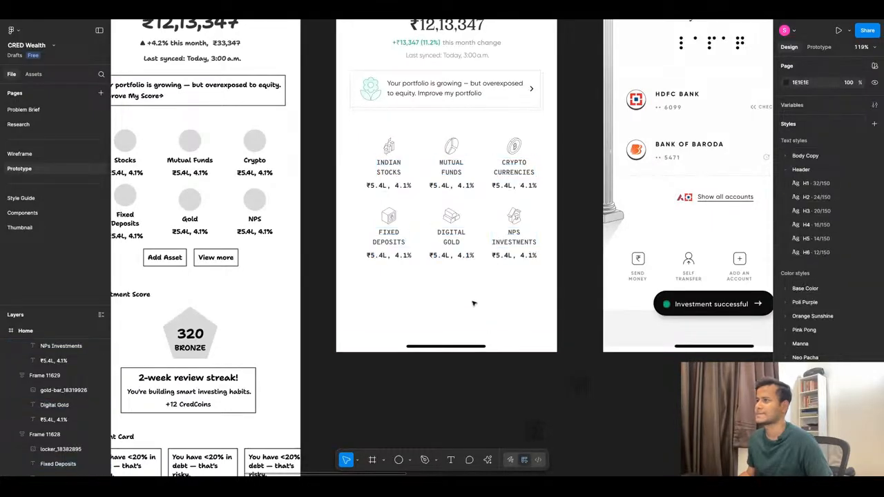
# Try adjusting the letter spacing of the Indian Stocks value line, and undo the change.
pyautogui.scroll(5, 383, 187)
pyautogui.doubleClick(380, 188)
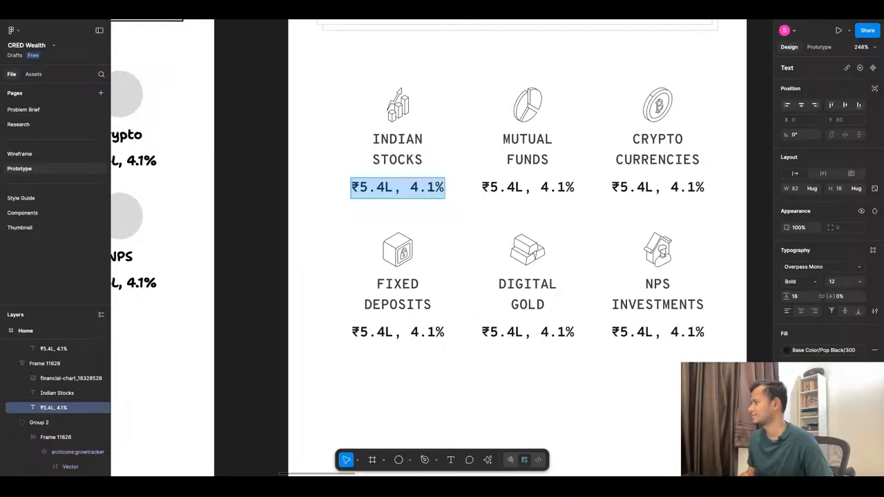
pyautogui.moveTo(830, 296); pyautogui.dragTo(817, 295)
pyautogui.hotkey('ctrl', 'z')
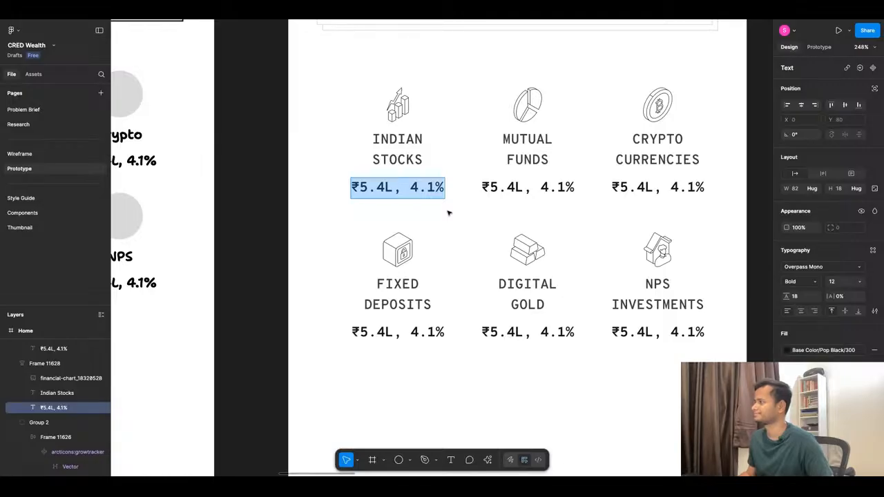
# Select the value lines of all six asset tiles and set their letter spacing to -0.5%.
pyautogui.scroll(-3, 448, 212)
pyautogui.press('Escape')
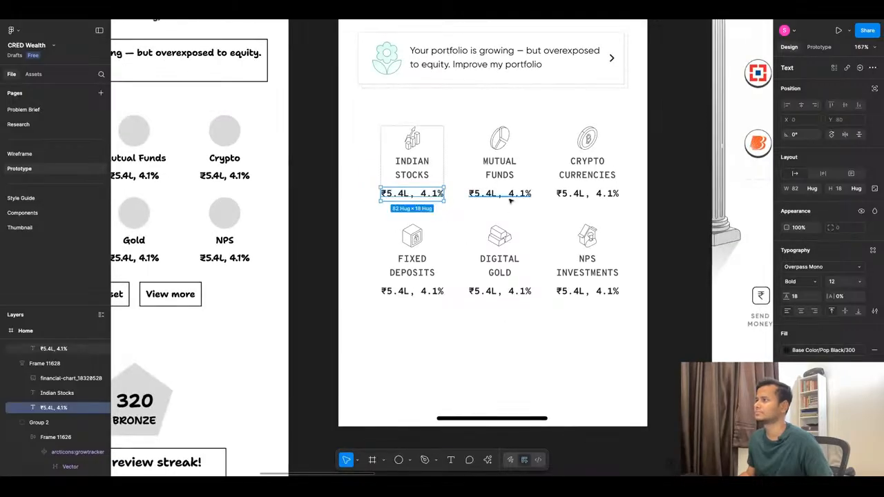
pyautogui.keyDown('shift'); pyautogui.click(500, 193); pyautogui.keyUp('shift')
pyautogui.keyDown('shift'); pyautogui.click(587, 193); pyautogui.keyUp('shift')
pyautogui.keyDown('shift'); pyautogui.click(587, 291); pyautogui.keyUp('shift')
pyautogui.keyDown('shift'); pyautogui.click(499, 291); pyautogui.keyUp('shift')
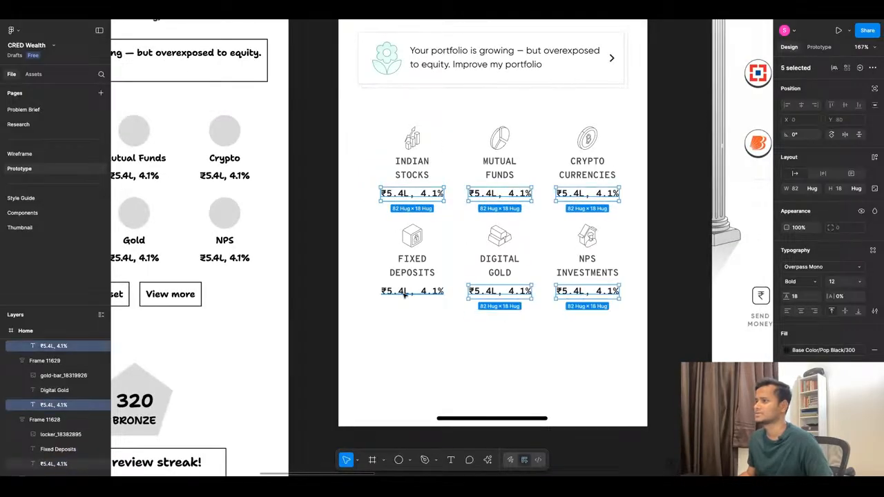
pyautogui.keyDown('shift'); pyautogui.click(413, 291); pyautogui.keyUp('shift')
pyautogui.click(841, 296)
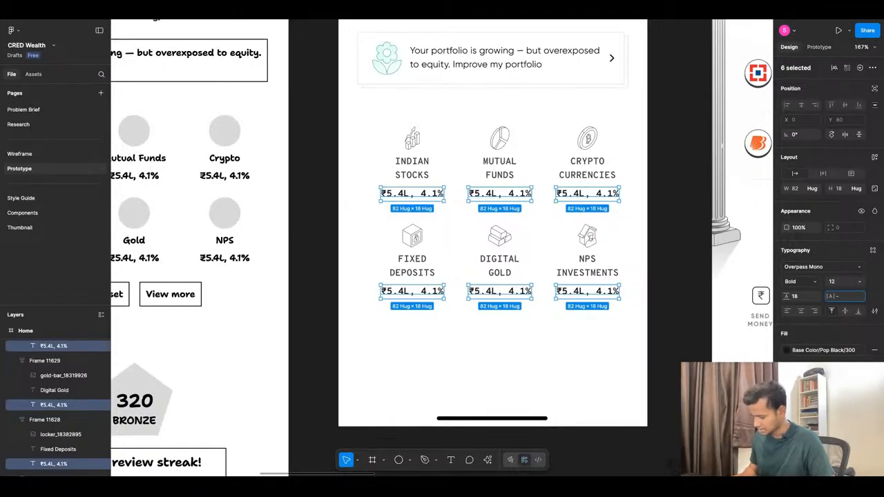
pyautogui.write('-0.5')
pyautogui.press('Return')
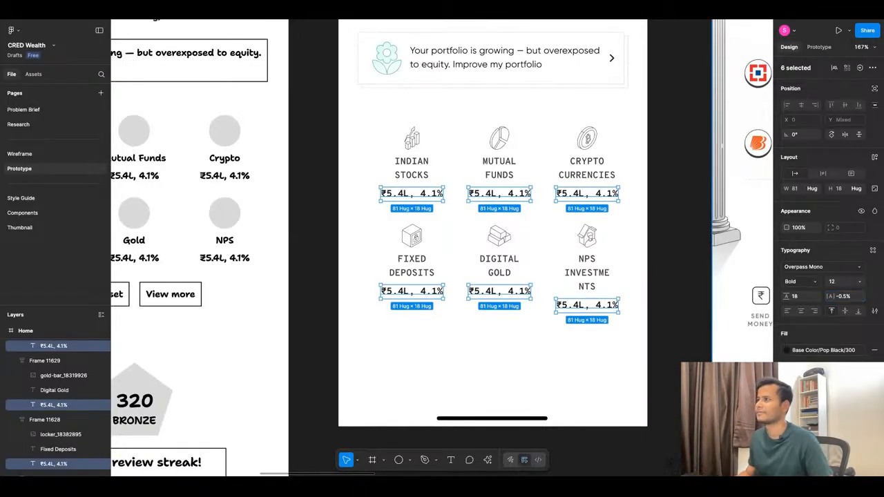
# Set the letter spacing of the six selected value lines to -9%.
pyautogui.moveTo(832, 295); pyautogui.dragTo(827, 296)
pyautogui.click(525, 344)
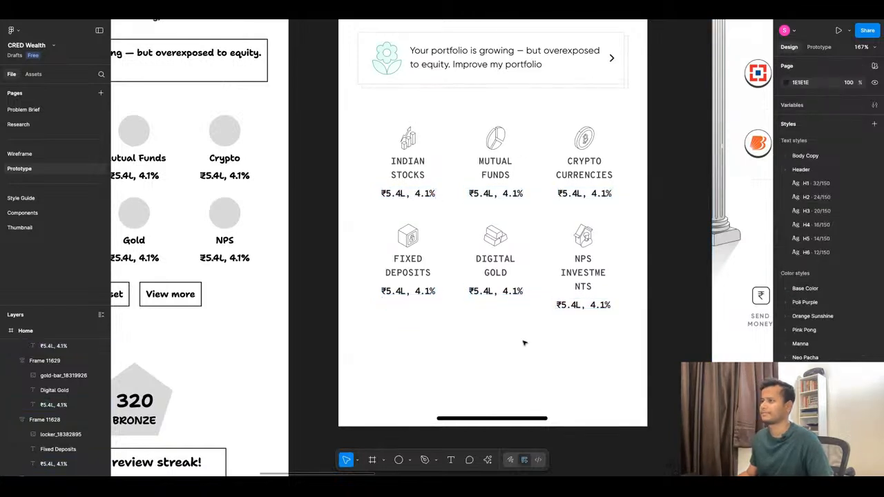
# Widen the NPS Investments label so that its text wraps onto two lines without breaking the word.
pyautogui.click(603, 276)
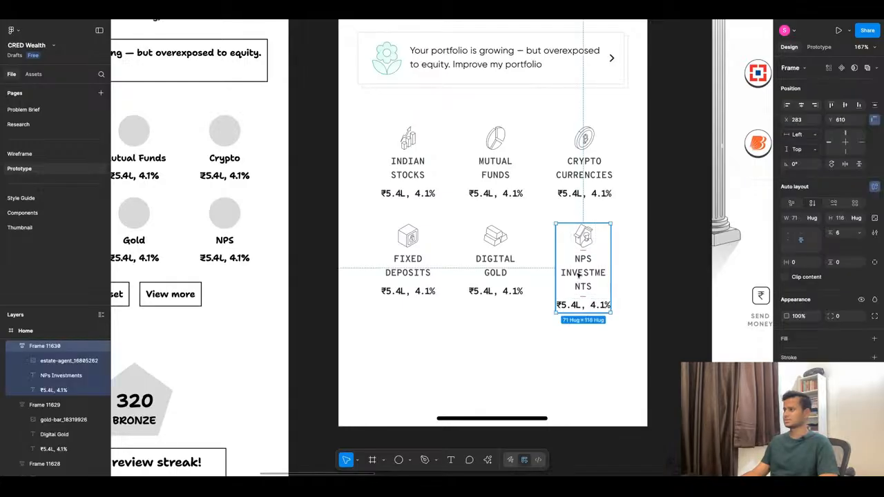
pyautogui.click(623, 272)
pyautogui.click(609, 269)
pyautogui.moveTo(611, 270)
pyautogui.mouseDown()
pyautogui.moveTo(621, 269)
pyautogui.moveTo(611, 269)
pyautogui.mouseUp()
pyautogui.click(588, 353)
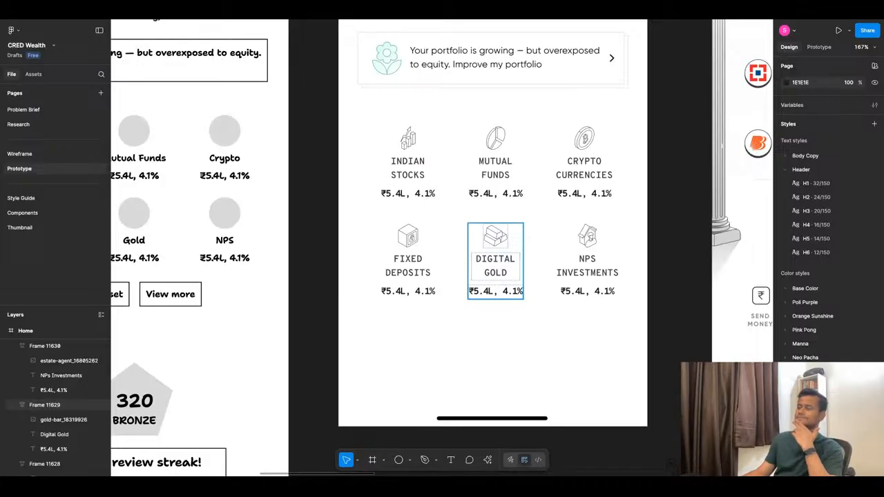
# Shorten the value lines of Indian Stocks, Mutual Funds and Crypto Currencies to ₹5.4L by deleting the percentage.
pyautogui.scroll(2, 495, 262)
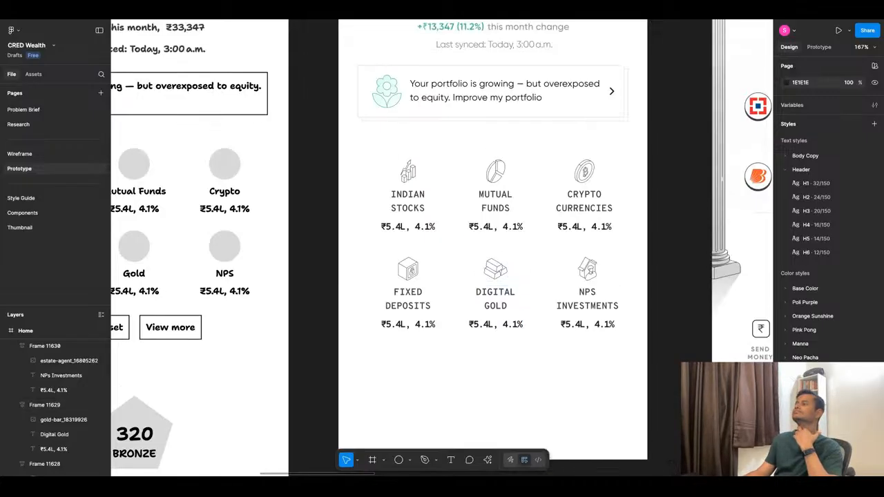
pyautogui.scroll(-5, 465, 262)
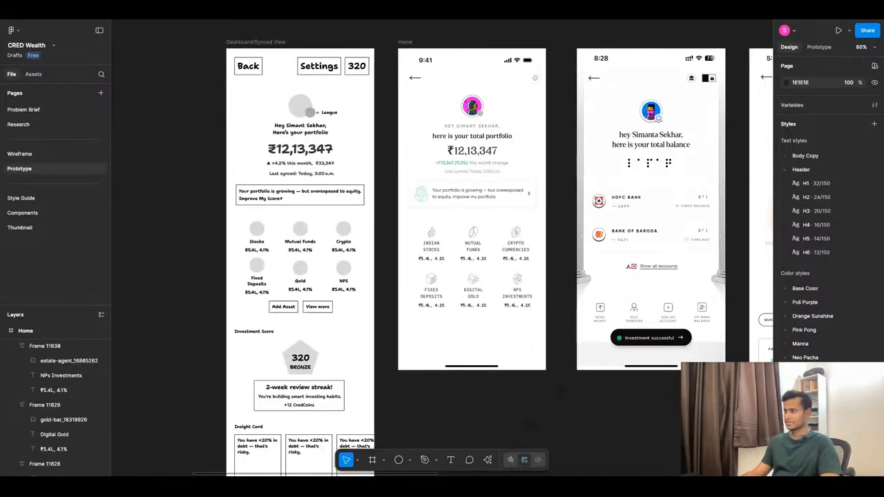
pyautogui.scroll(5, 438, 278)
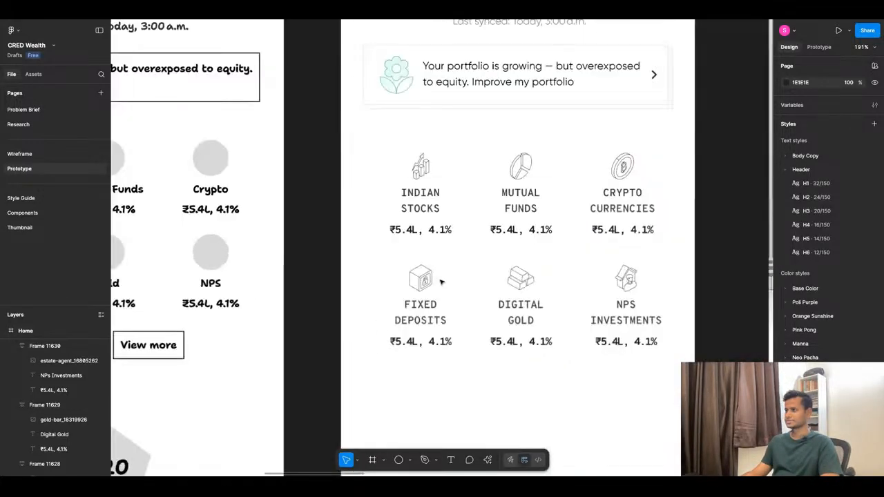
pyautogui.doubleClick(424, 230)
pyautogui.click(419, 230)
pyautogui.hotkey('alt', 'shift', 'Right')
pyautogui.hotkey('alt', 'shift', 'Right')
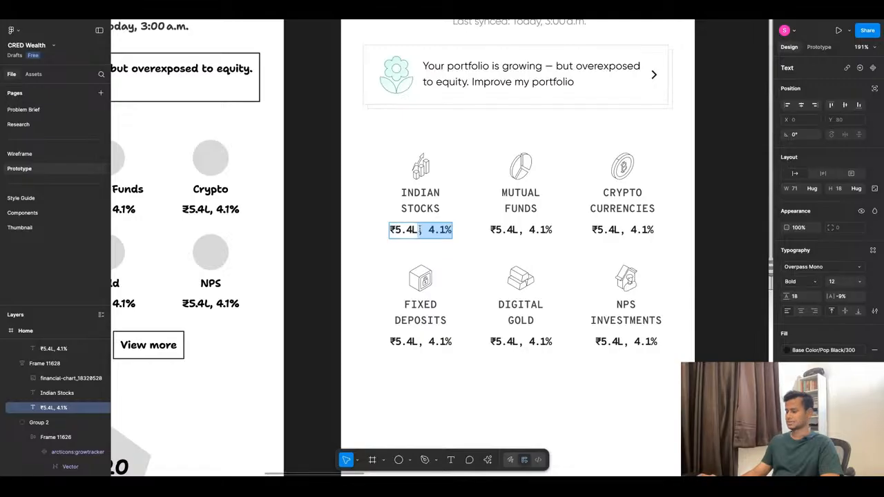
pyautogui.press('BackSpace')
pyautogui.click(518, 230)
pyautogui.press('super+shift+Right')
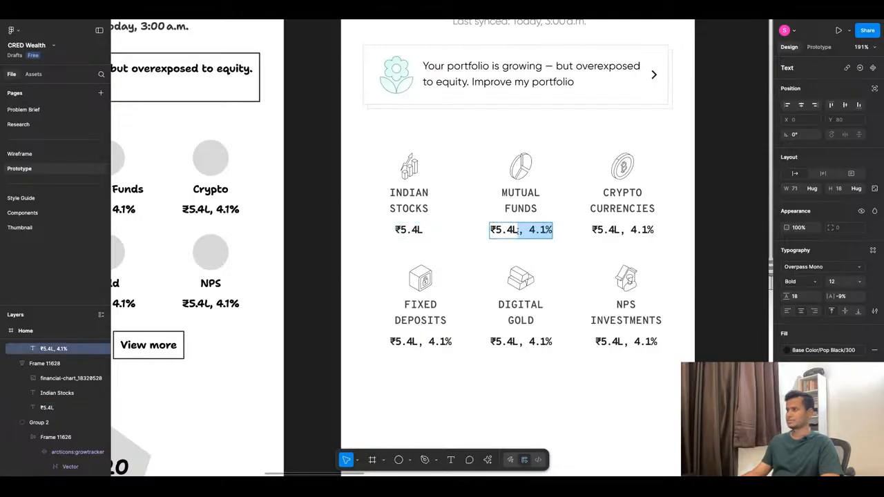
pyautogui.press('BackSpace')
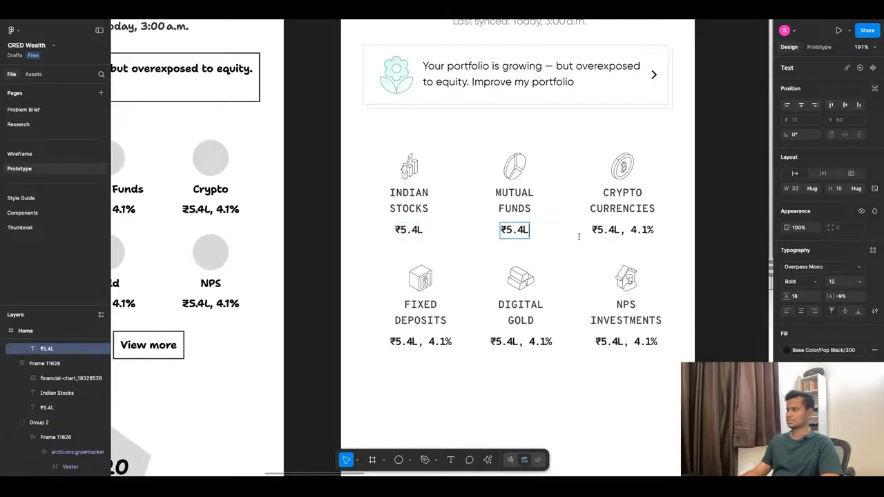
pyautogui.click(620, 229)
pyautogui.press('super+shift+Right')
pyautogui.press('BackSpace')
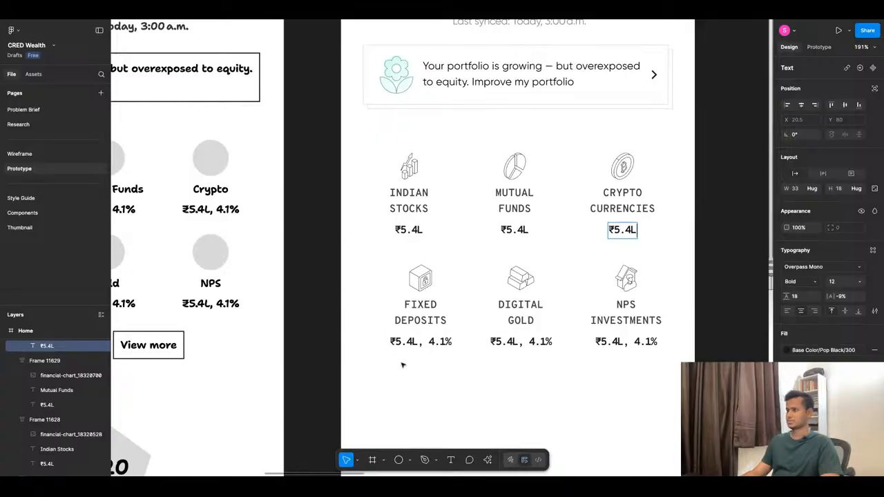
# Shorten the value lines of Fixed Deposits, Digital Gold and NPS Investments to ₹5.4L by deleting the percentage.
pyautogui.click(417, 343)
pyautogui.click(418, 343)
pyautogui.press('super+shift+Right')
pyautogui.press('BackSpace')
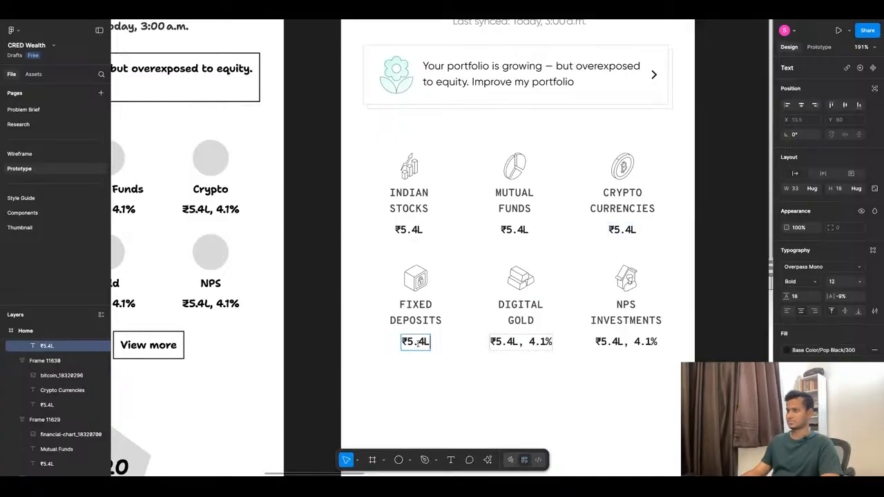
pyautogui.doubleClick(521, 341)
pyautogui.press('super+shift+Right')
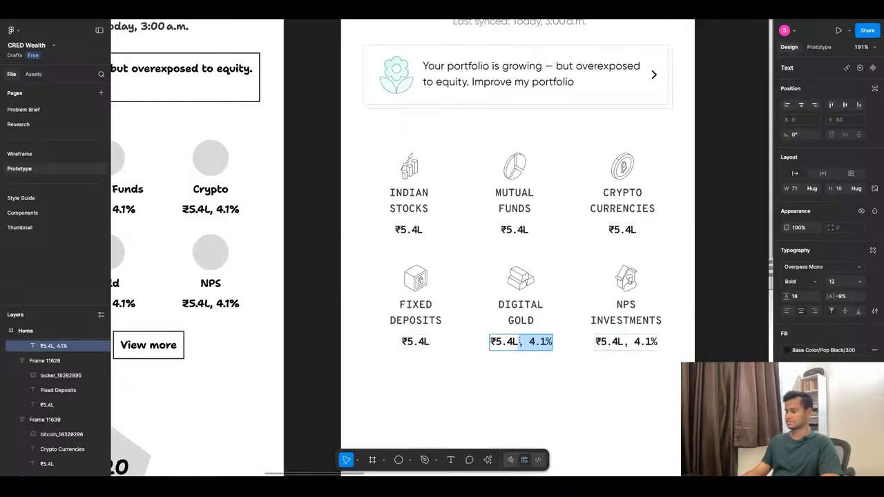
pyautogui.press('BackSpace')
pyautogui.doubleClick(624, 341)
pyautogui.press('super+shift+Right')
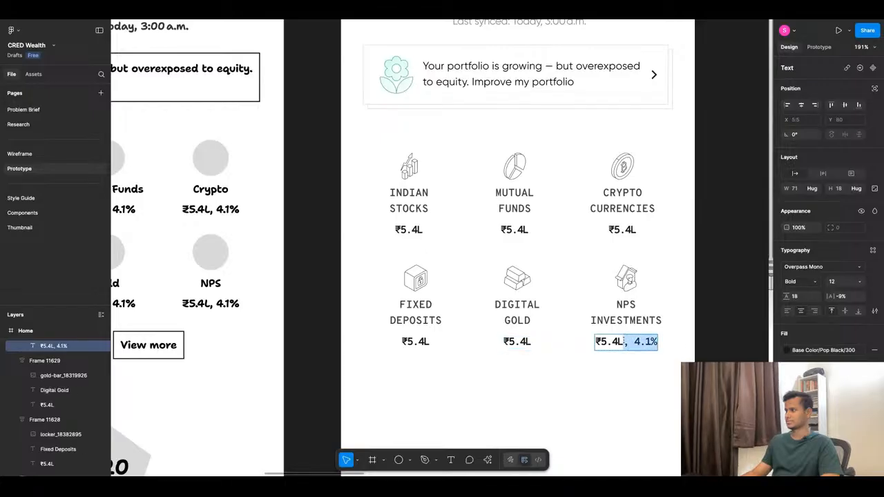
pyautogui.press('BackSpace')
pyautogui.click(565, 387)
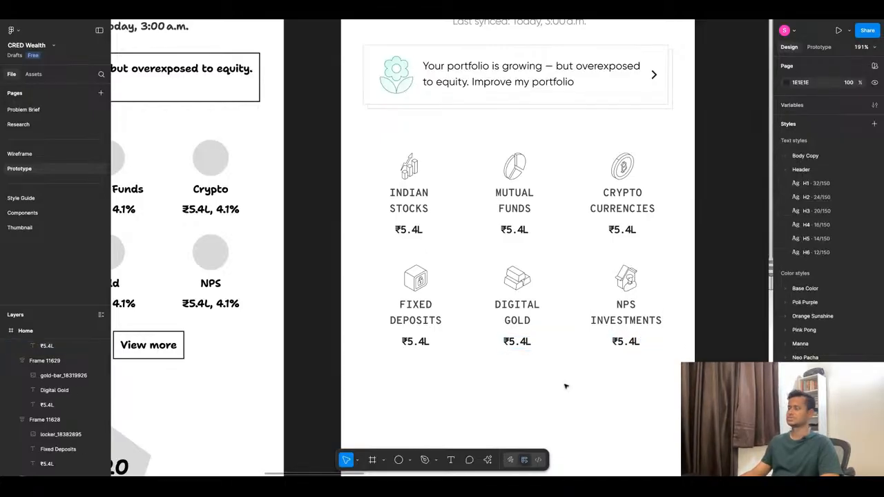
# Preview the Home frame in presentation view, and find and open the Freepik website in a new browser tab.
pyautogui.press('super+alt+Return')
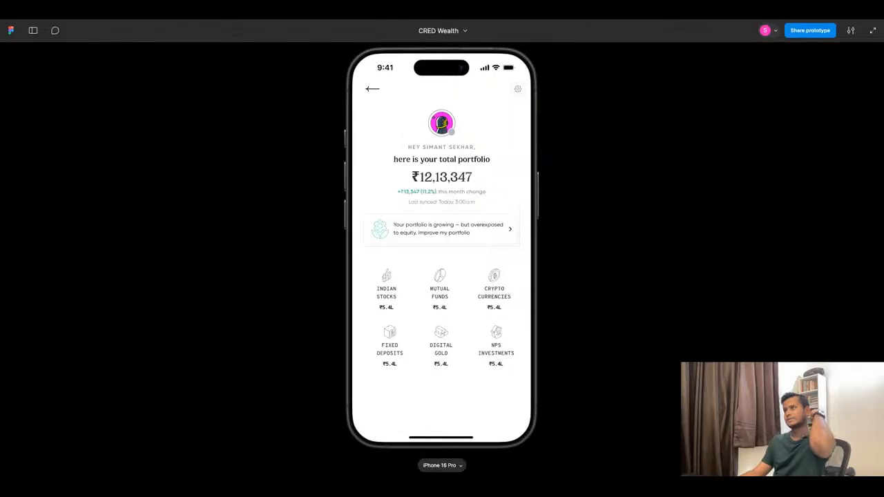
pyautogui.press('super+t')
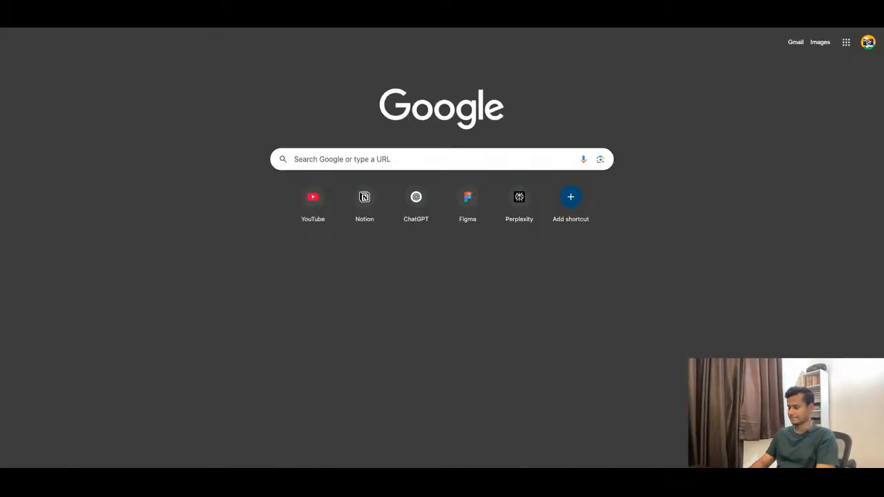
pyautogui.write('freepik')
pyautogui.press('Return')
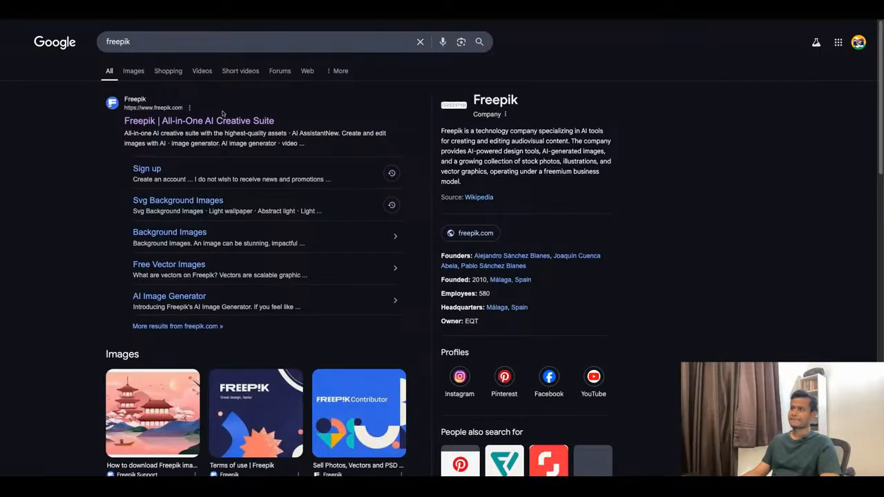
pyautogui.click(223, 121)
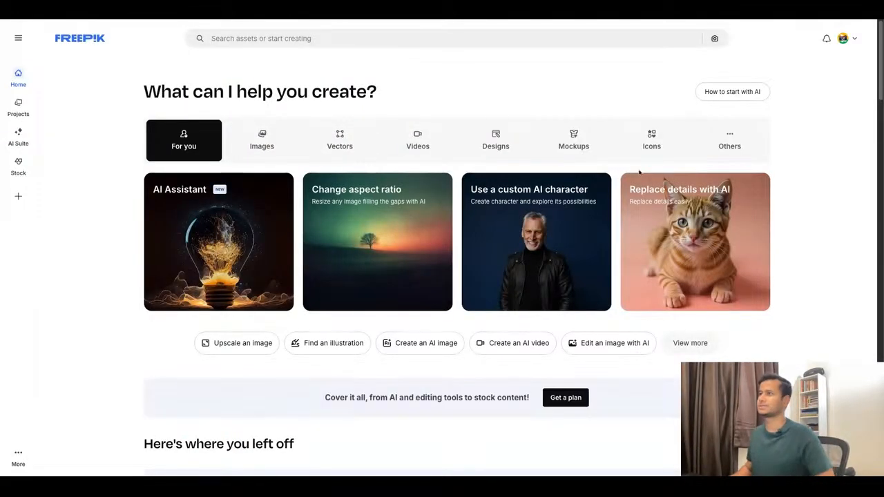
# Search Freepik for "investment", restrict the results to icons and look through them and the available filters.
pyautogui.click(379, 38)
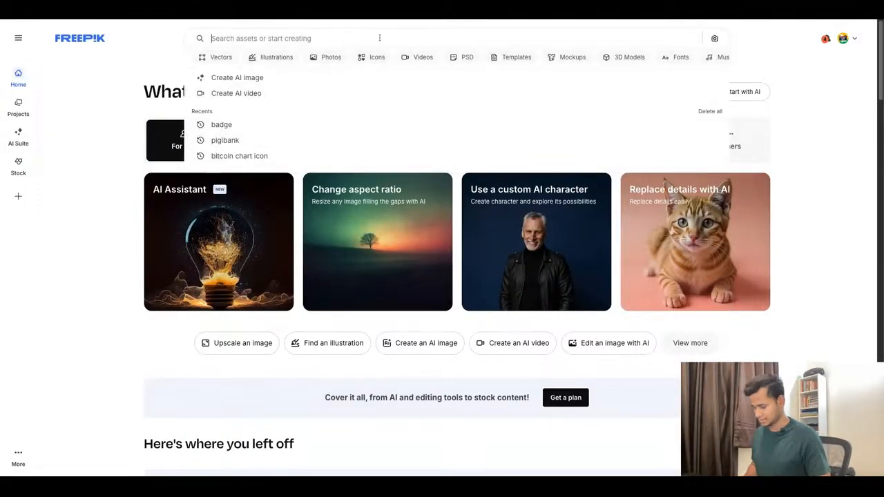
pyautogui.write('invest')
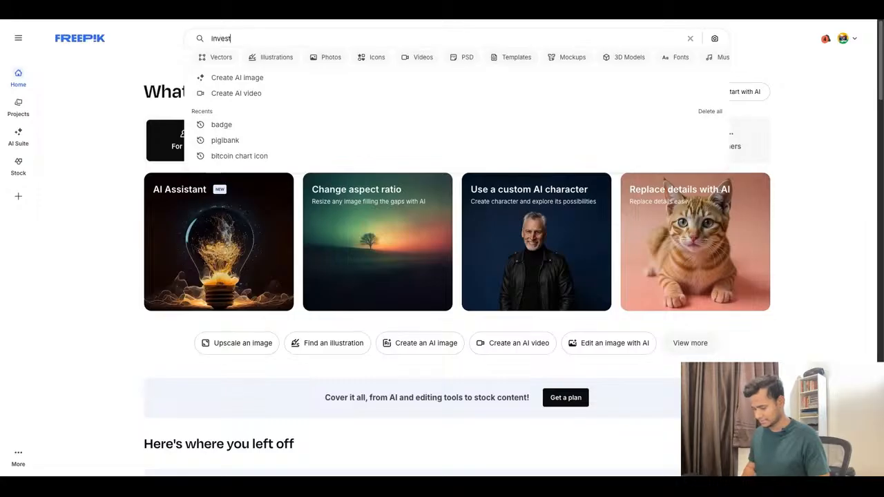
pyautogui.write('ment')
pyautogui.press('Return')
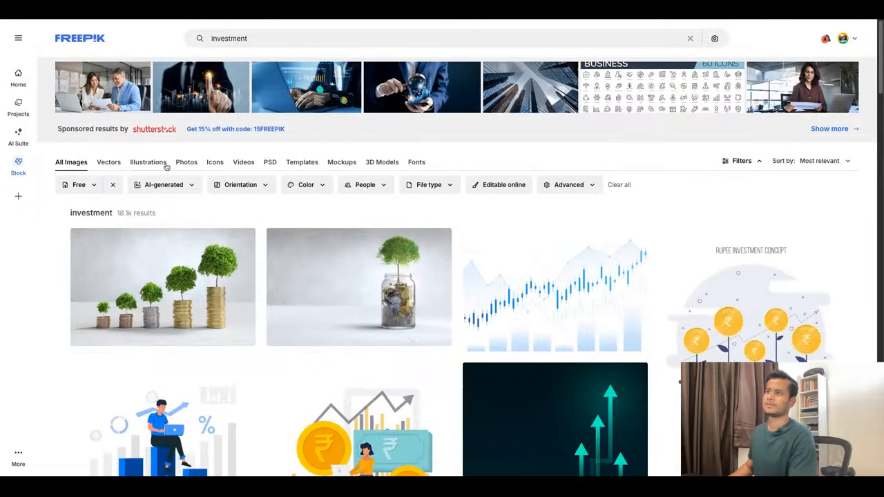
pyautogui.click(216, 162)
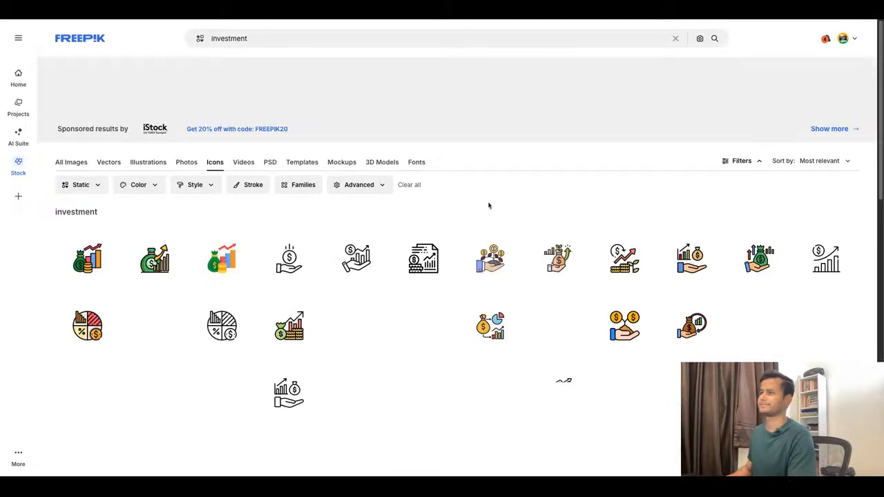
pyautogui.click(90, 186)
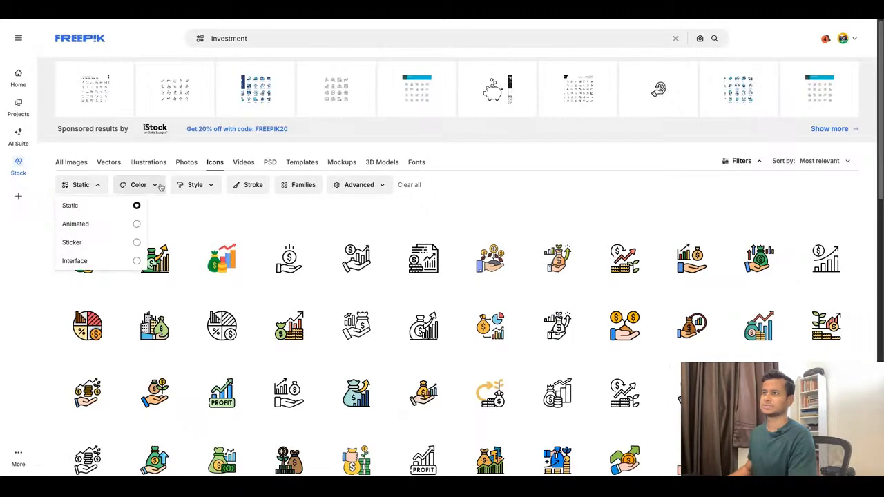
pyautogui.click(359, 185)
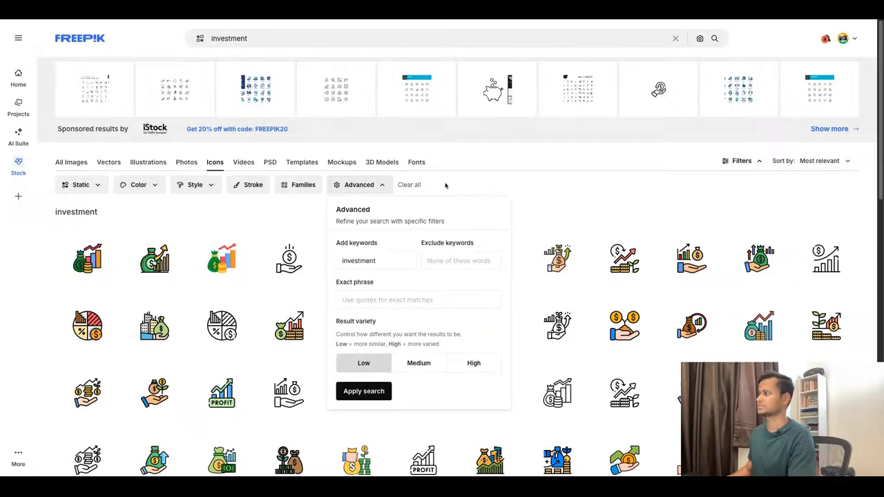
pyautogui.click(563, 183)
pyautogui.scroll(-1, 410, 206)
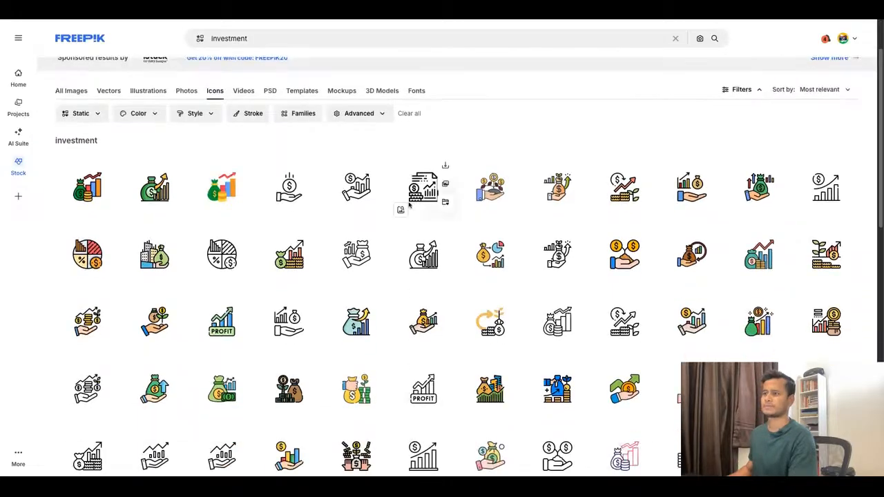
pyautogui.scroll(1, 408, 203)
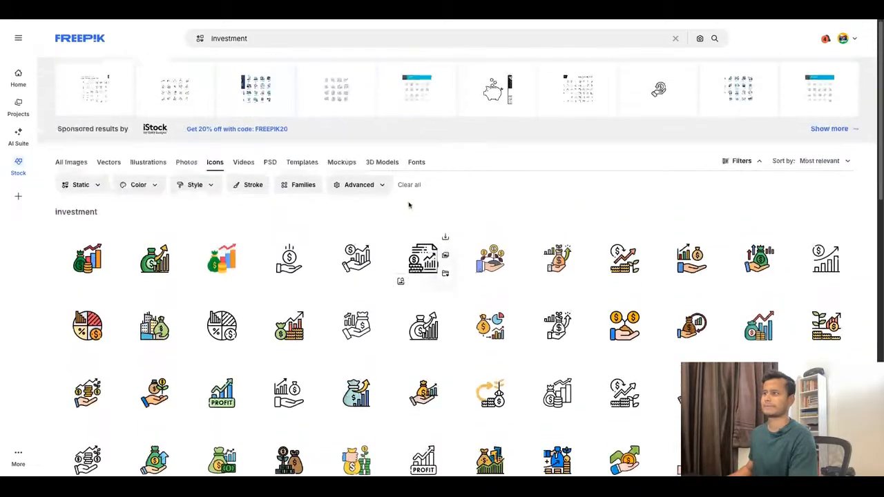
# Change the search phrase to "investment icon" and browse the resulting icons.
pyautogui.click(253, 39)
pyautogui.write('icon')
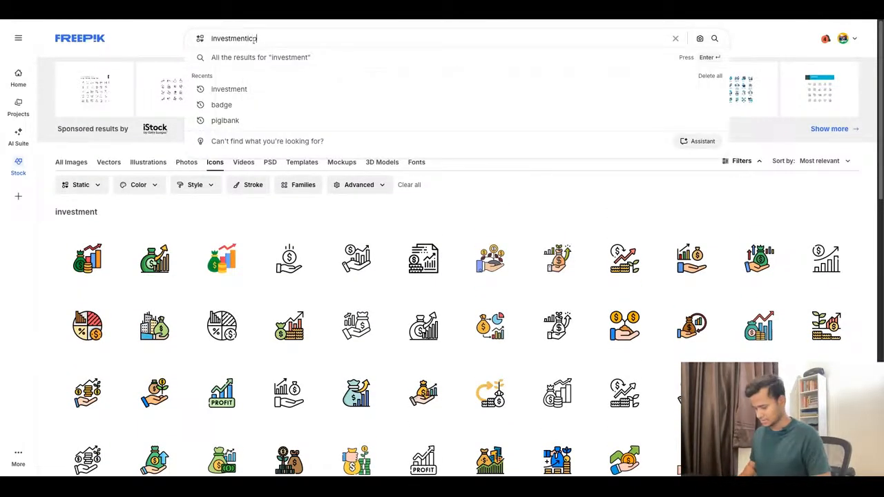
pyautogui.press('Return')
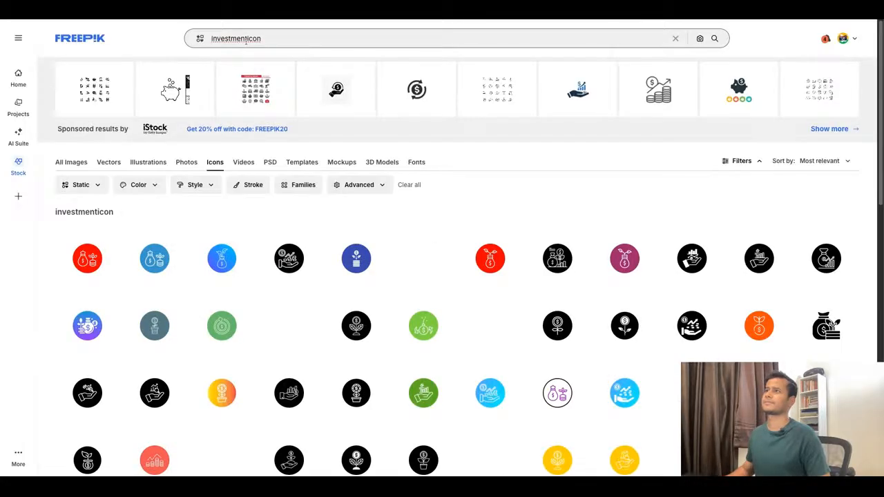
pyautogui.click(249, 38)
pyautogui.click(260, 61)
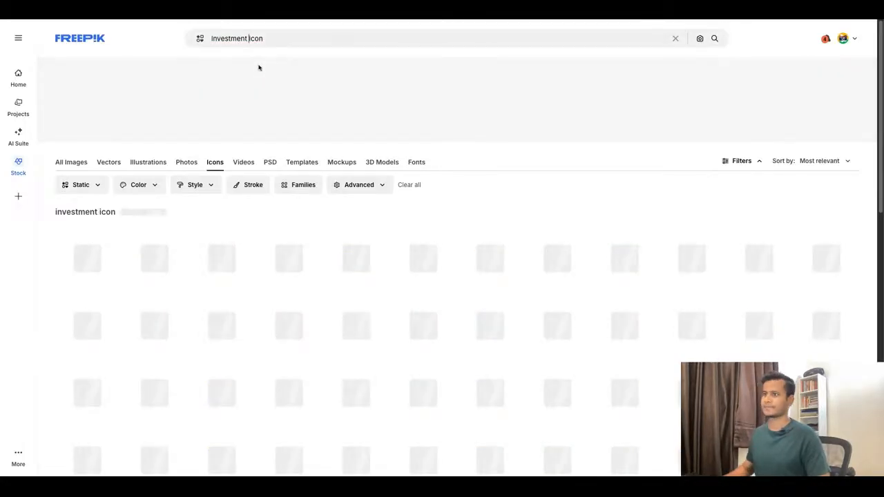
pyautogui.scroll(-5, 474, 153)
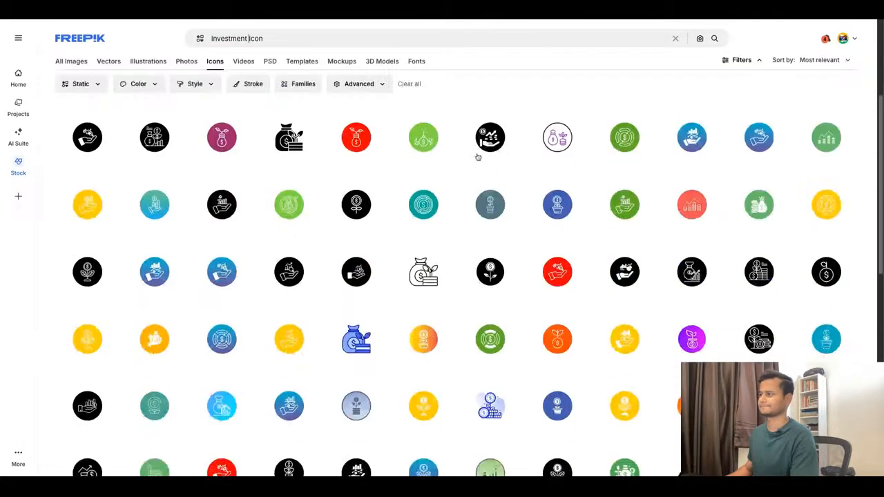
pyautogui.scroll(5, 479, 158)
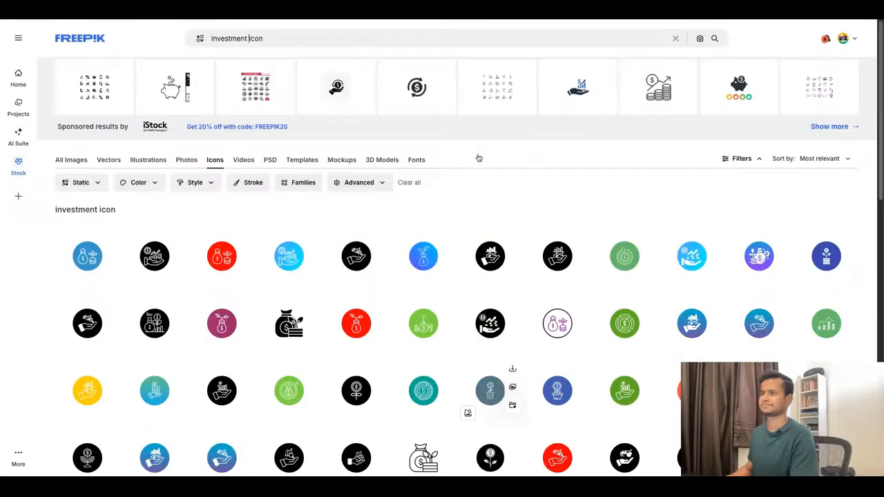
# Filter the investment icon results to the Interface icon type.
pyautogui.click(145, 185)
pyautogui.click(151, 185)
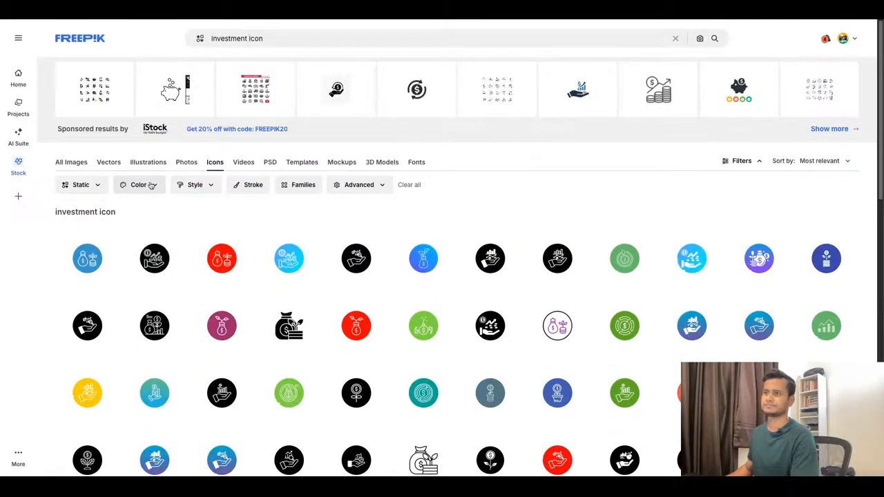
pyautogui.click(82, 185)
pyautogui.click(86, 189)
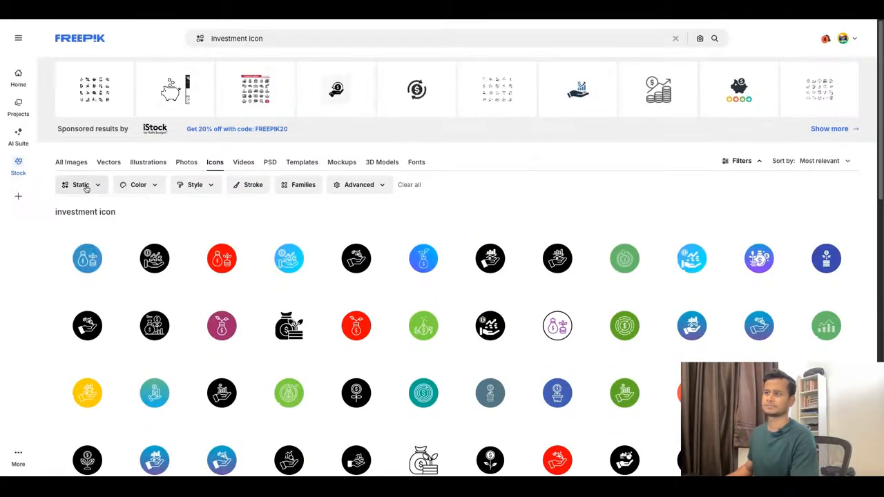
pyautogui.click(96, 186)
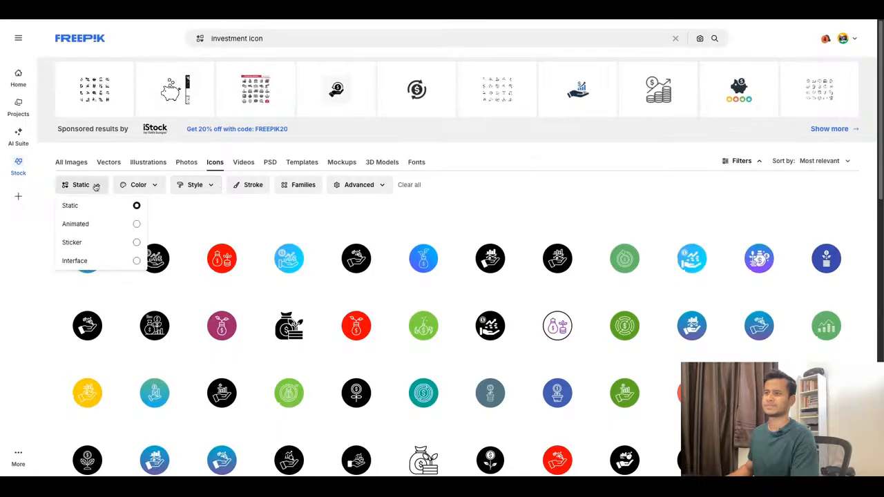
pyautogui.click(98, 261)
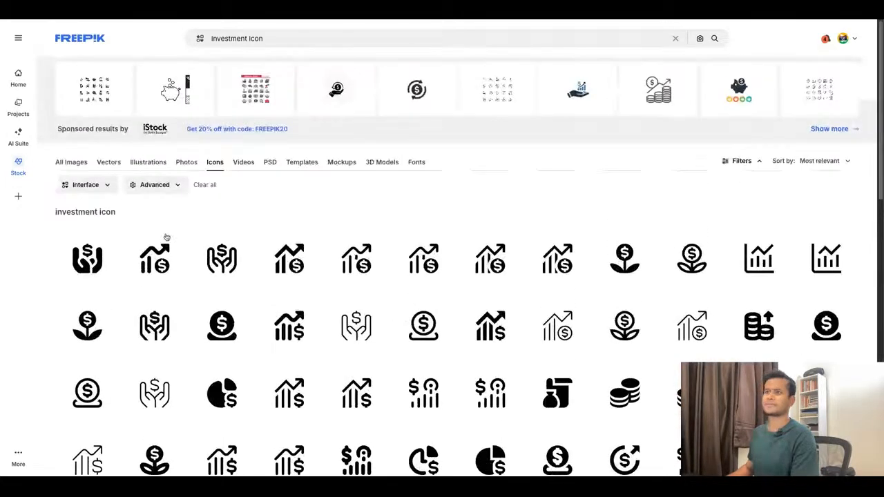
# Change the icon type filter to Static, try the Lineal Color style on the results and clear that style again.
pyautogui.click(104, 185)
pyautogui.click(95, 203)
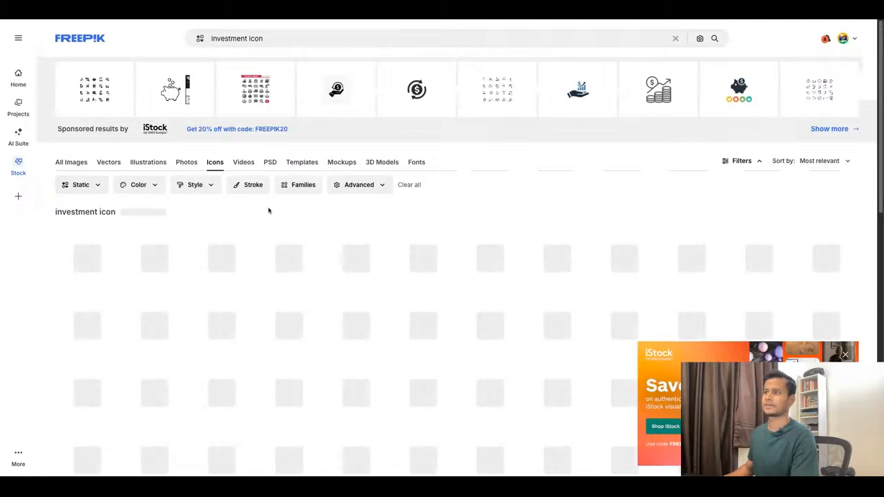
pyautogui.click(199, 185)
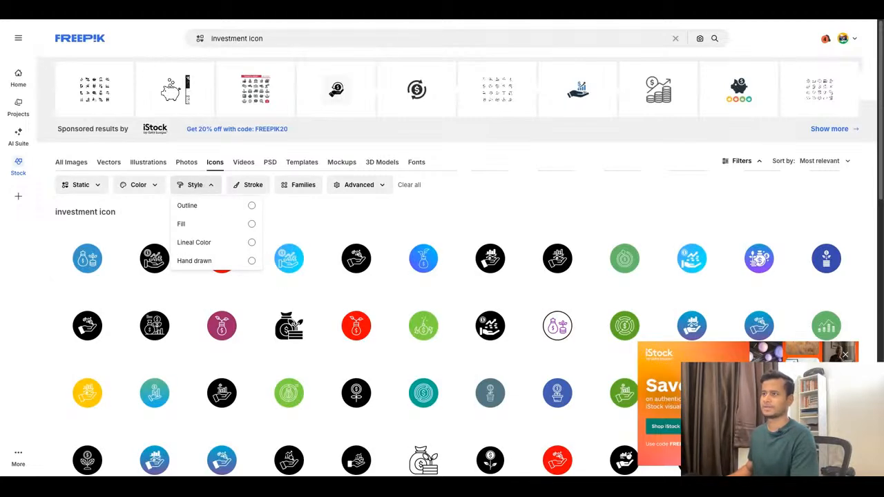
pyautogui.click(207, 242)
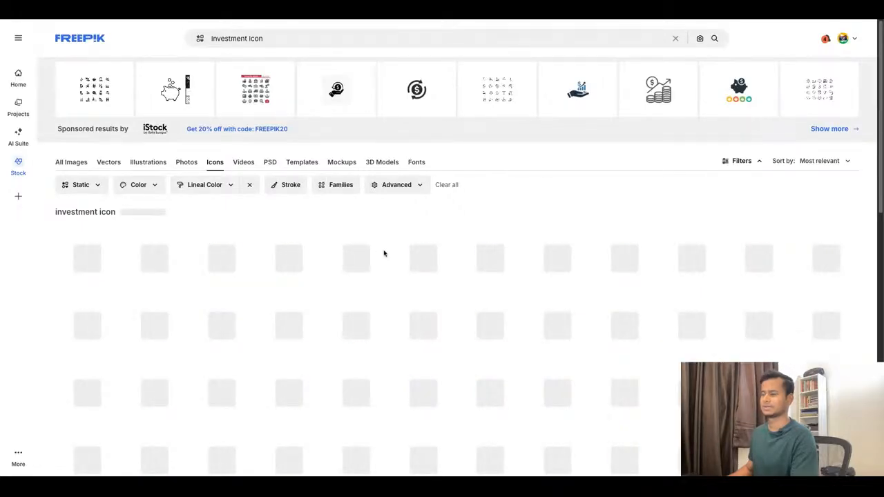
pyautogui.click(250, 185)
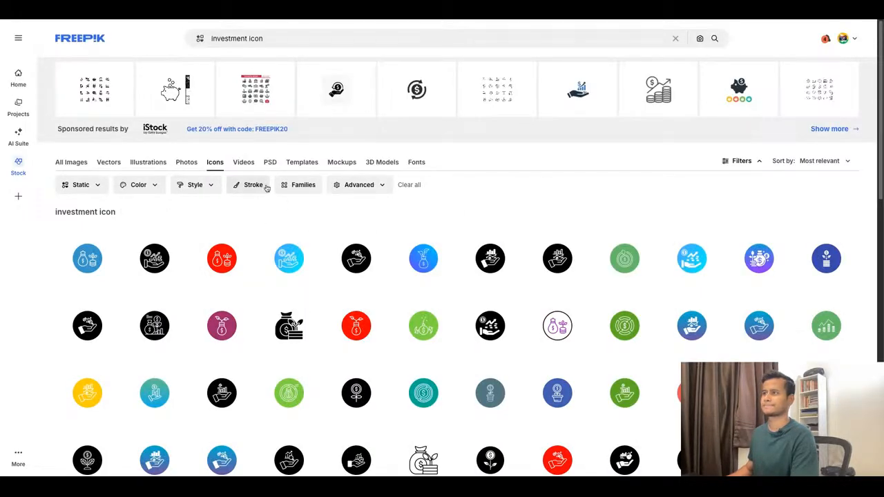
# Look through the static investment icon results for an icon suitable for the asset tiles.
pyautogui.click(377, 186)
pyautogui.click(380, 185)
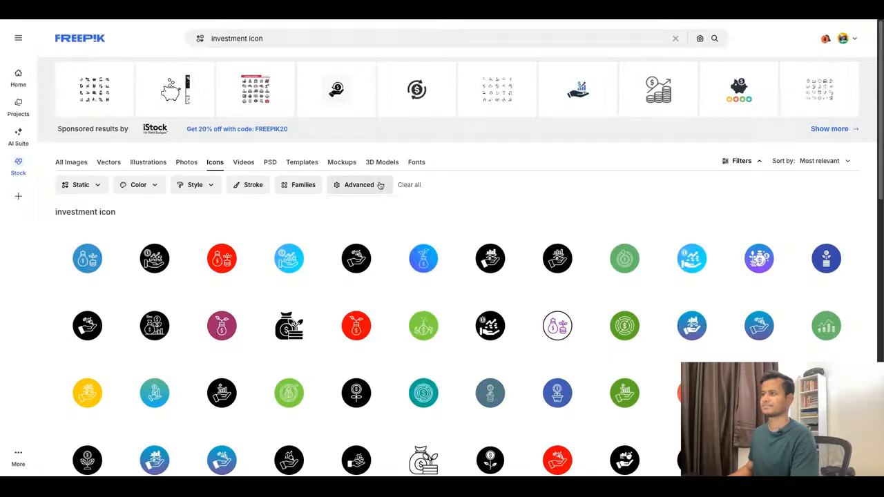
pyautogui.scroll(-1, 504, 212)
pyautogui.scroll(-15, 503, 213)
pyautogui.scroll(2, 502, 213)
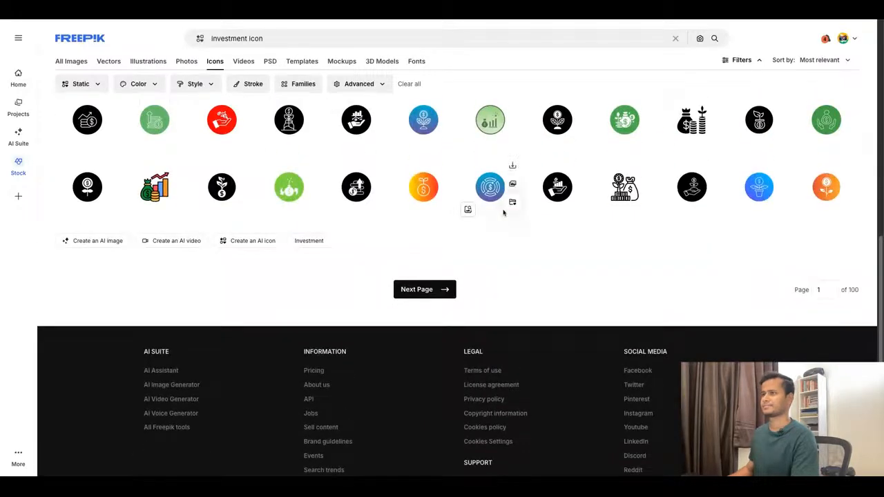
pyautogui.scroll(15, 503, 211)
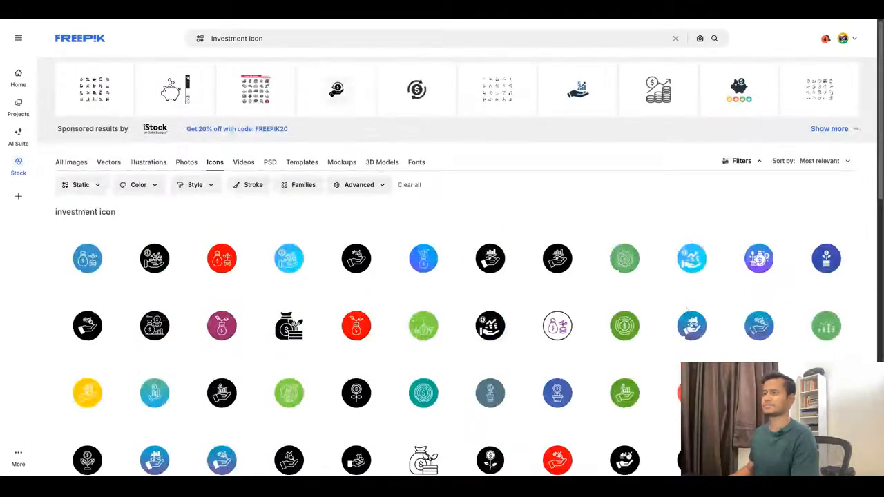
pyautogui.click(270, 39)
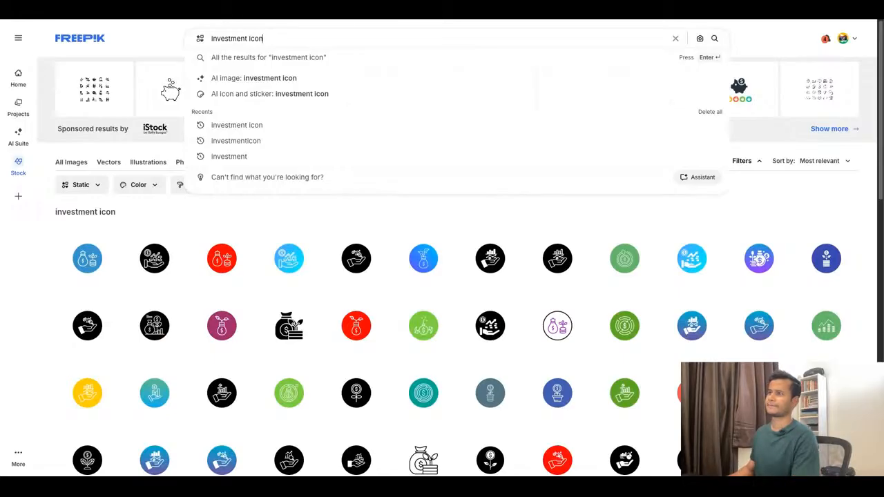
pyautogui.hotkey('ctrl', 'a')
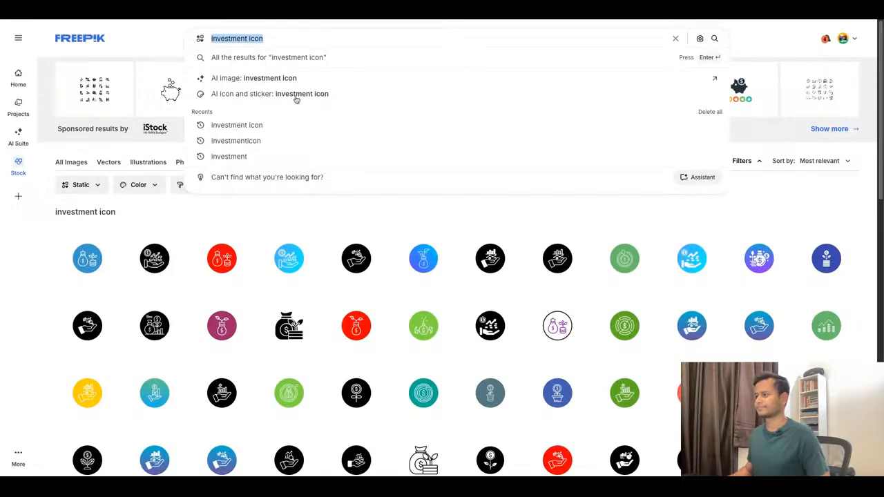
pyautogui.scroll(-5, 474, 341)
pyautogui.scroll(-4, 473, 354)
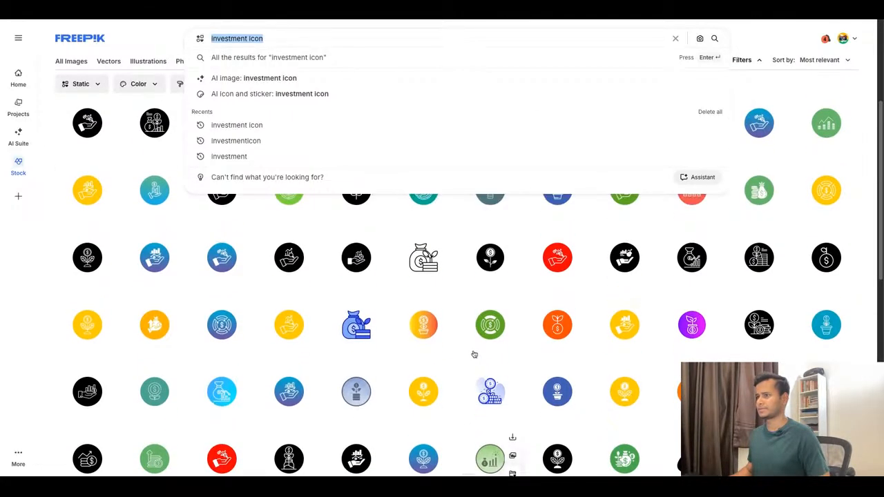
pyautogui.click(602, 417)
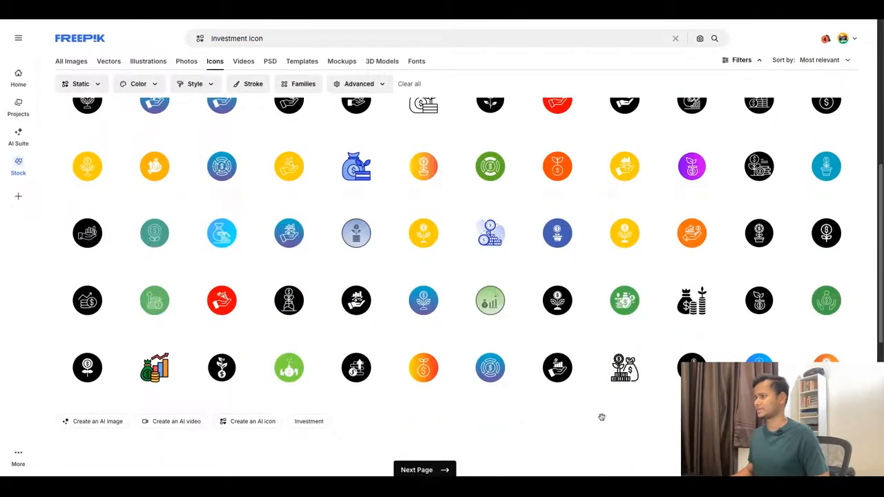
pyautogui.scroll(2, 558, 304)
# Open the outlined money bag Wealth icon and a related Budget icon, examine their similar icons and return to the results.
pyautogui.click(424, 222)
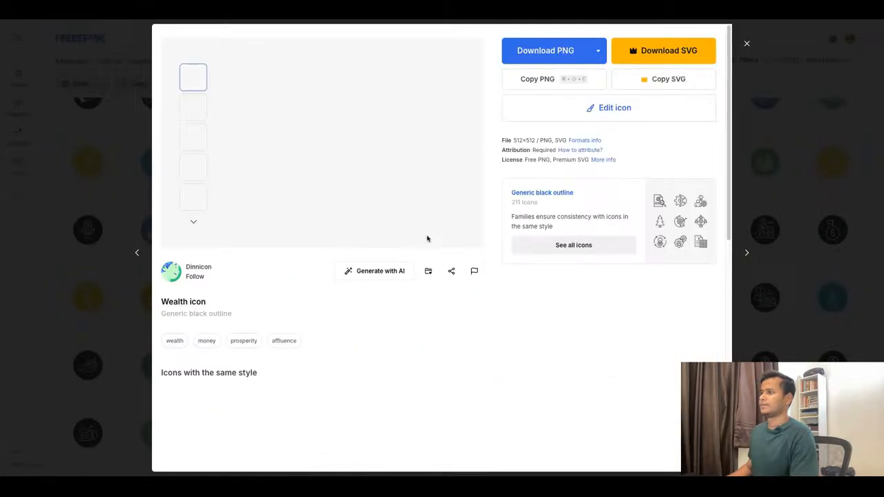
pyautogui.scroll(-5, 495, 288)
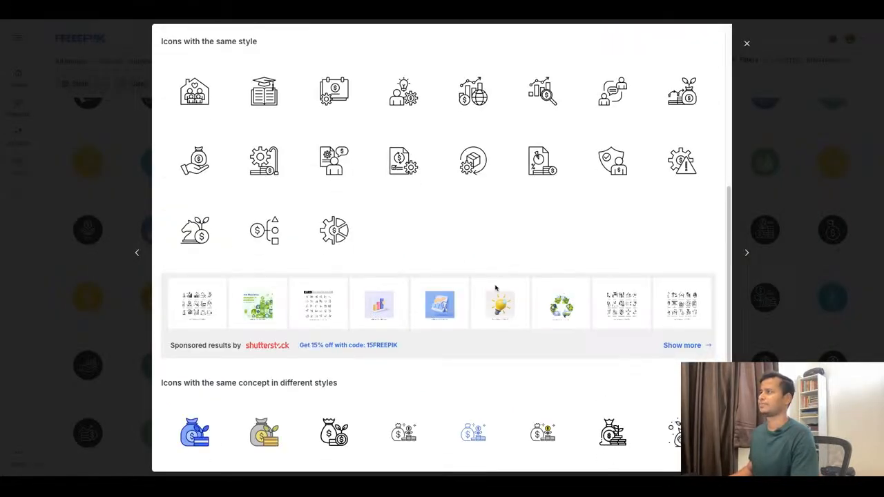
pyautogui.scroll(-2, 495, 288)
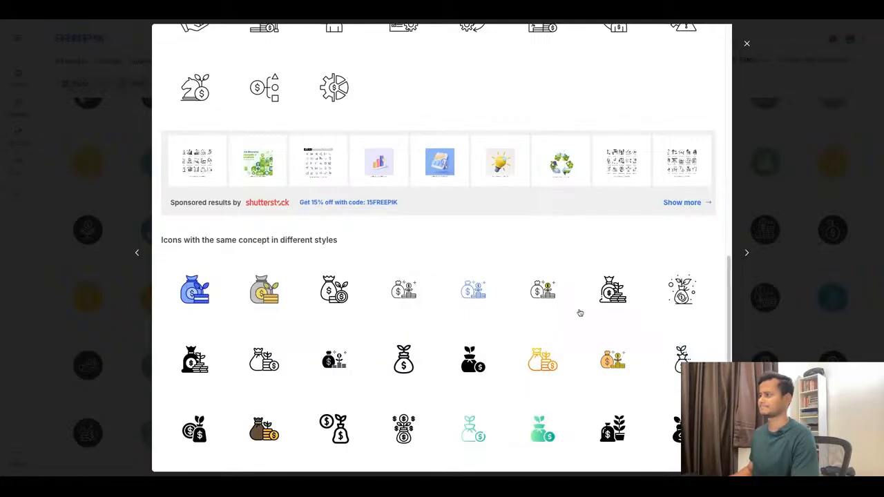
pyautogui.click(681, 298)
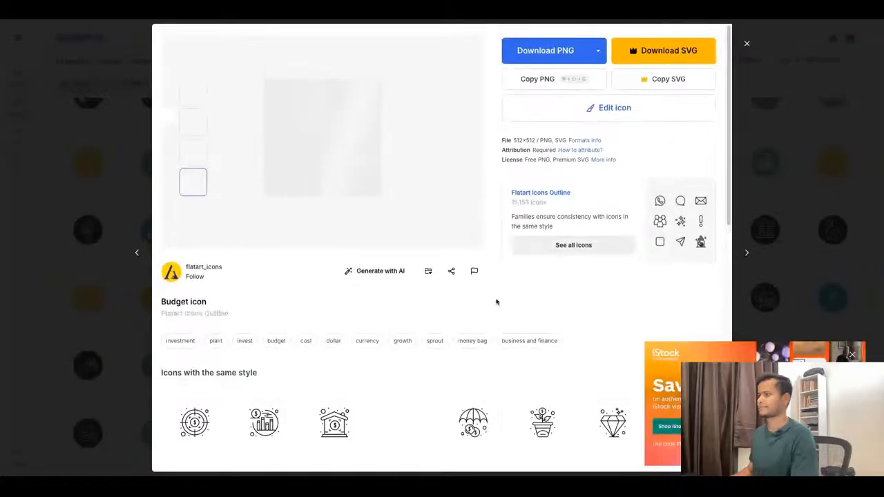
pyautogui.scroll(-6, 496, 301)
pyautogui.scroll(-2, 497, 302)
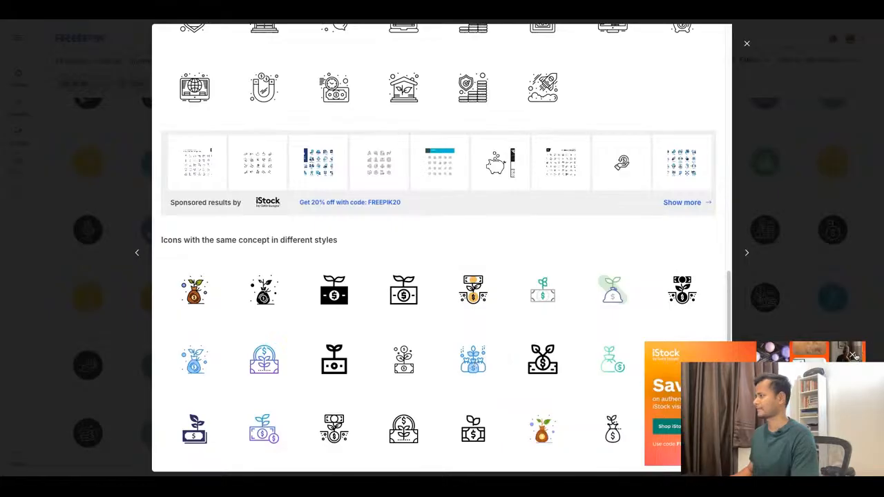
pyautogui.press('Escape')
pyautogui.scroll(4, 401, 297)
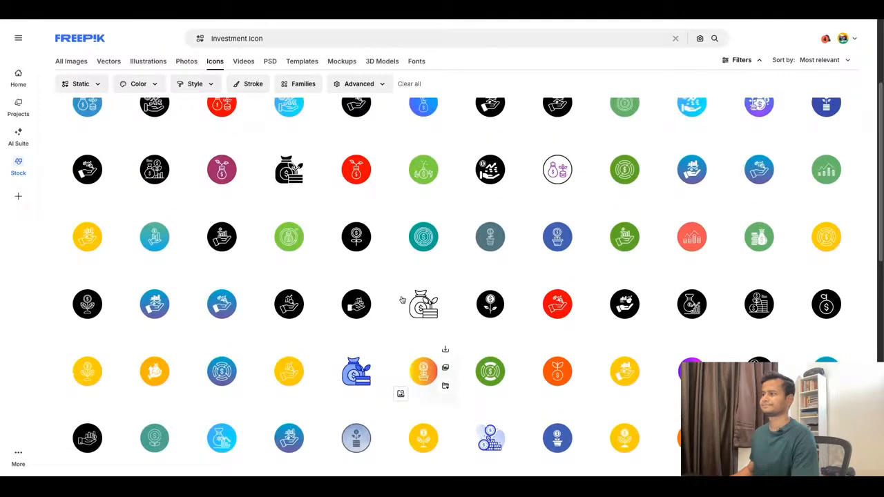
pyautogui.scroll(-12, 428, 300)
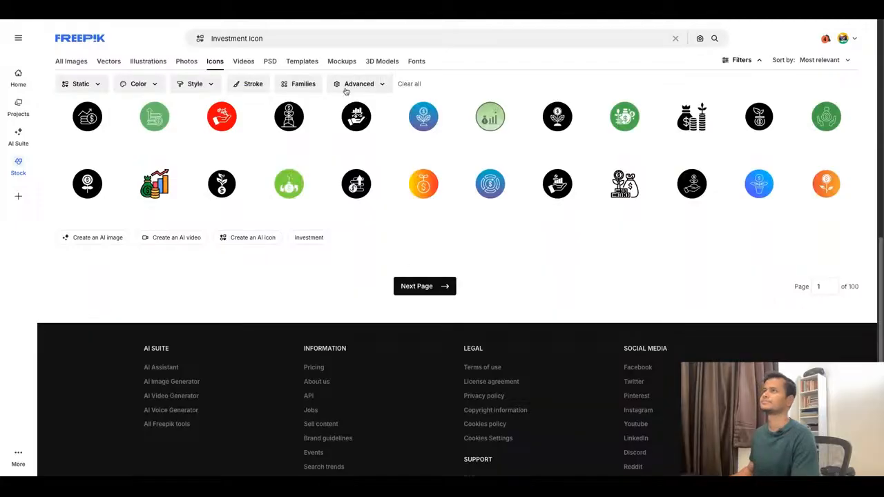
# Switch back to Figma, launch the Iconify plugin from the Indian Stocks tile and search it for "stock market".
pyautogui.click(327, 20)
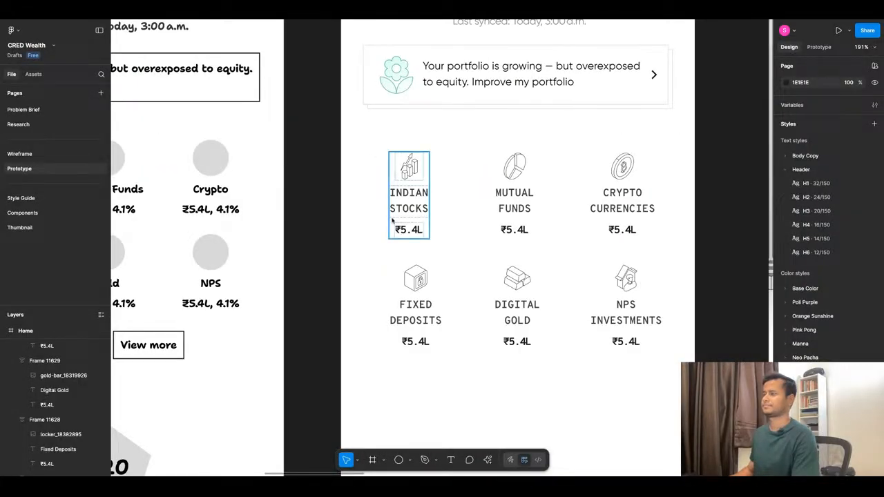
pyautogui.click(408, 167)
pyautogui.hotkey('ctrl', 'k')
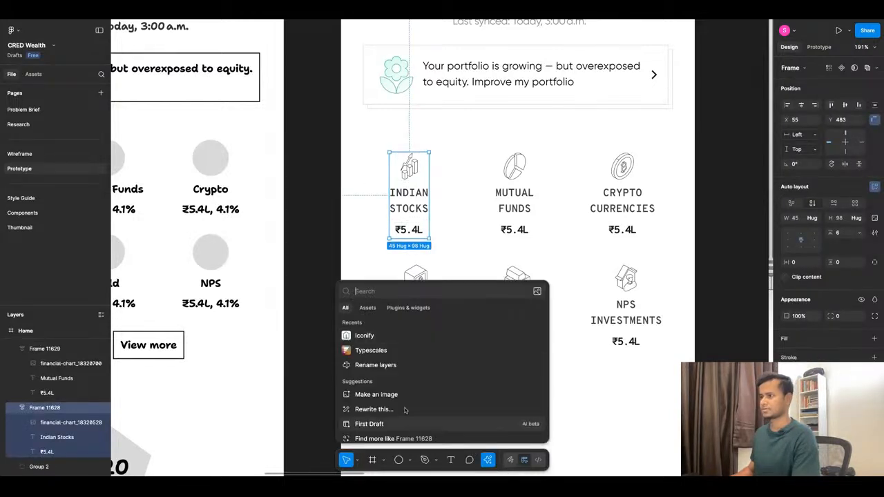
pyautogui.click(381, 338)
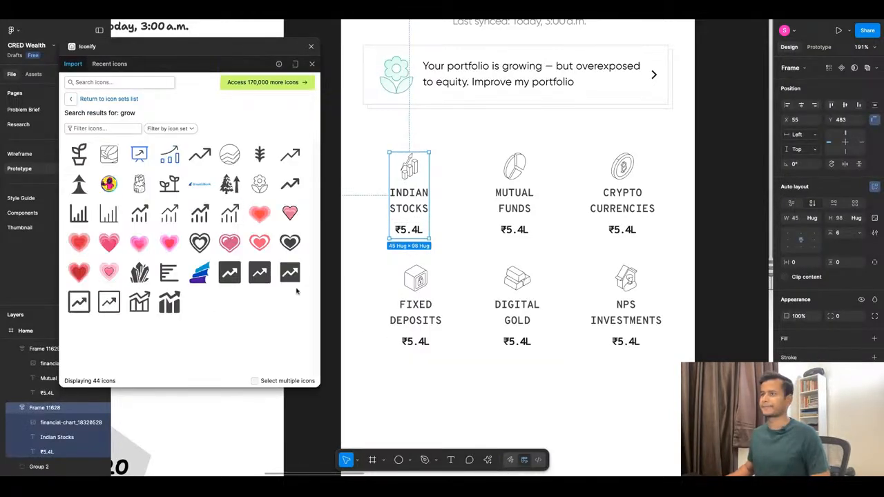
pyautogui.click(127, 81)
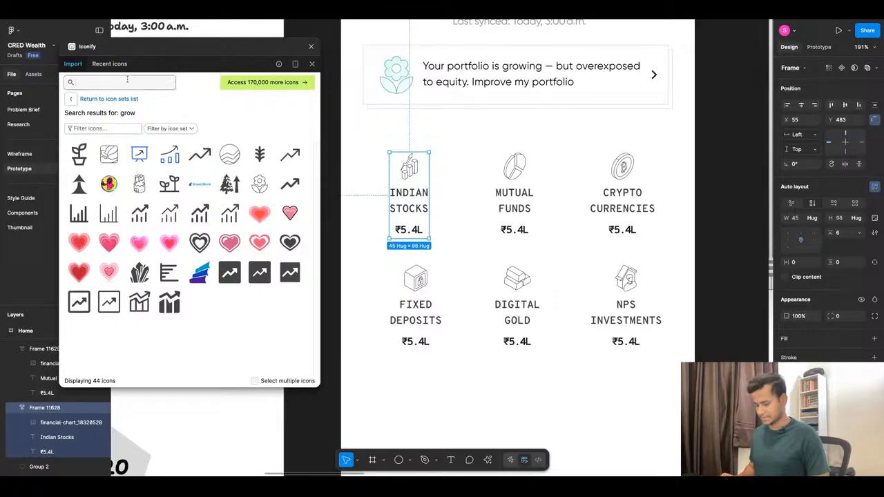
pyautogui.write('stock')
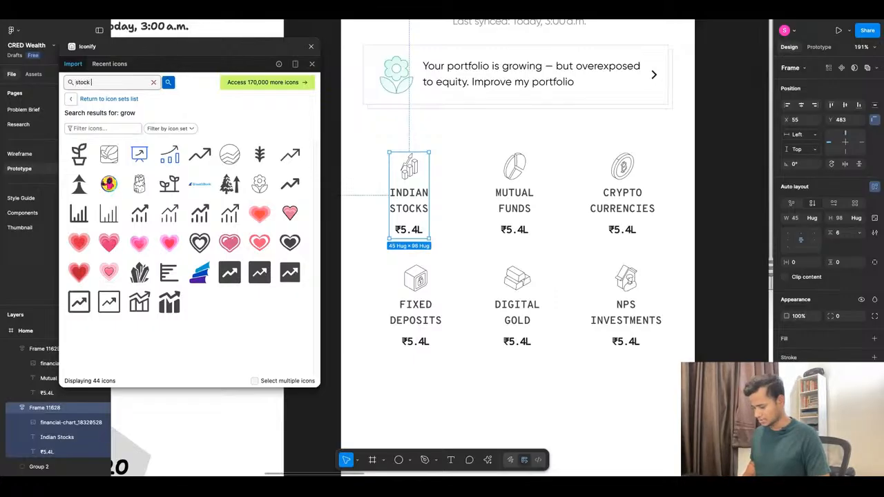
pyautogui.write(' market')
pyautogui.press('Return')
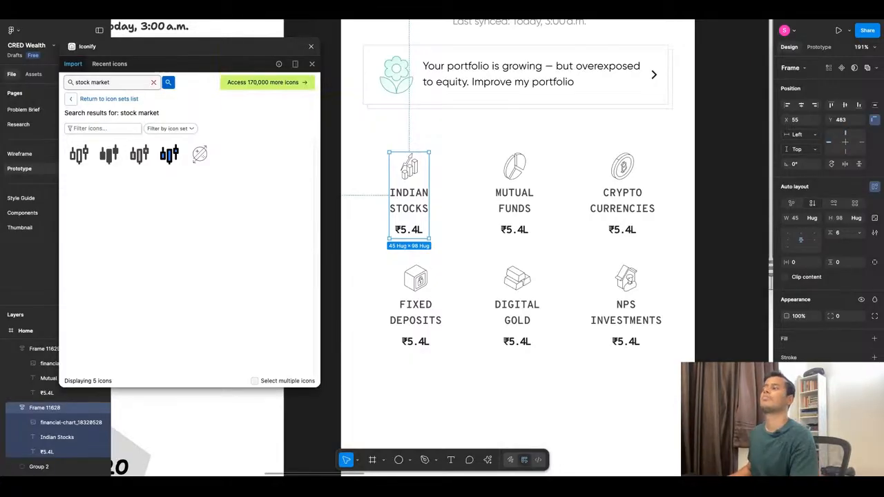
pyautogui.click(468, 149)
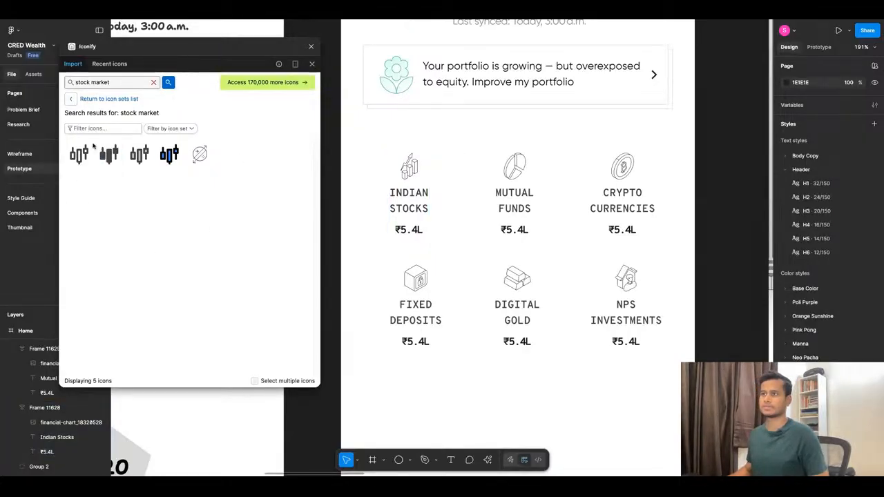
# Search the Iconify plugin for "mutual fund".
pyautogui.doubleClick(118, 84)
pyautogui.write('m')
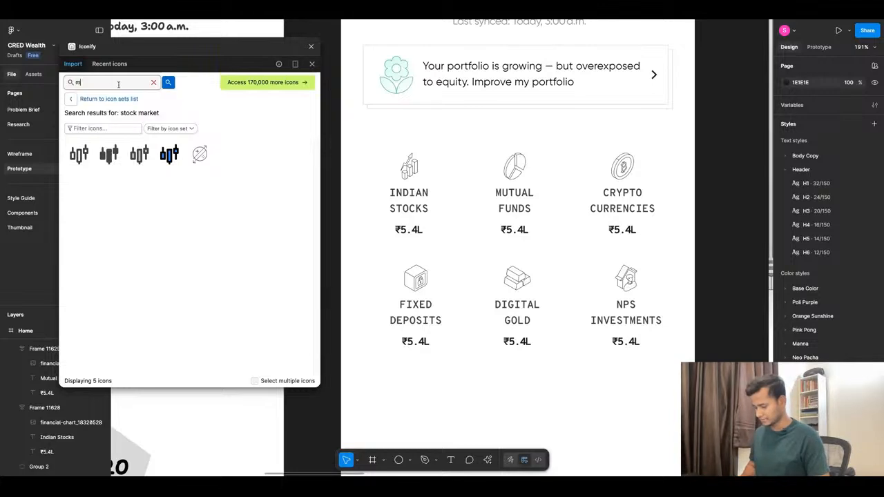
pyautogui.write('utual fund')
pyautogui.press('Return')
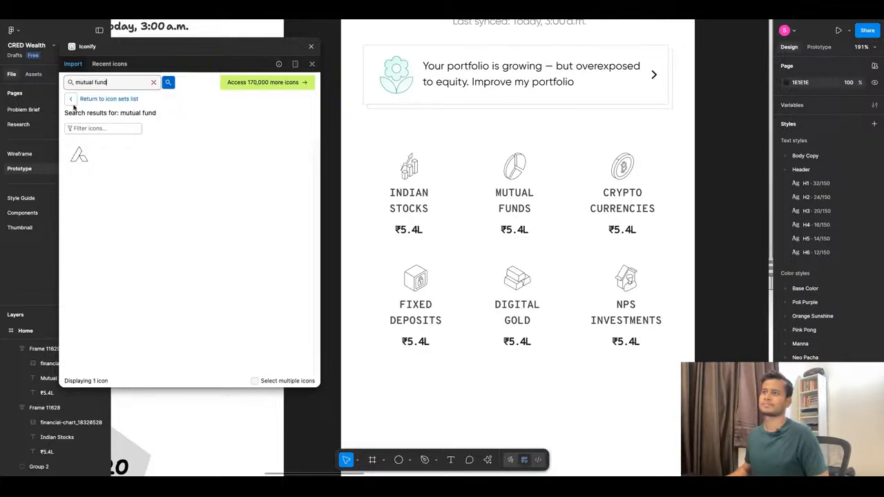
# Return to Iconify's icon sets list, check the Material Symbols set and look through the other available sets.
pyautogui.click(72, 101)
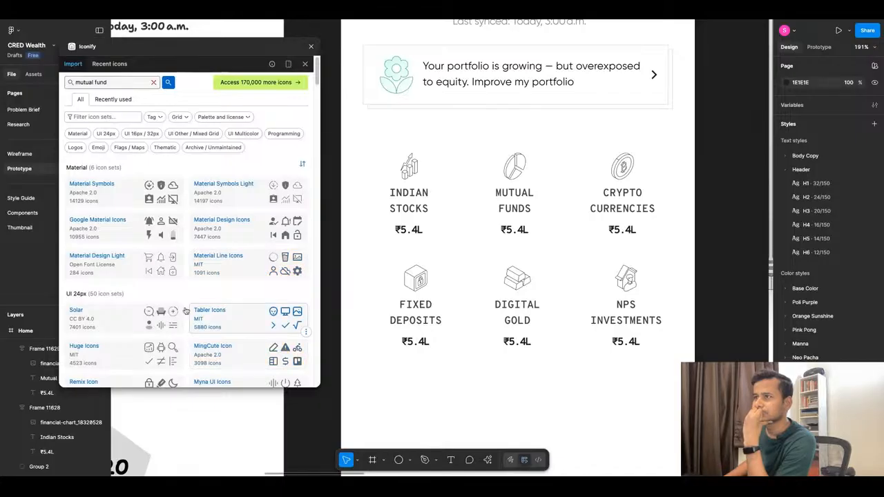
pyautogui.click(103, 194)
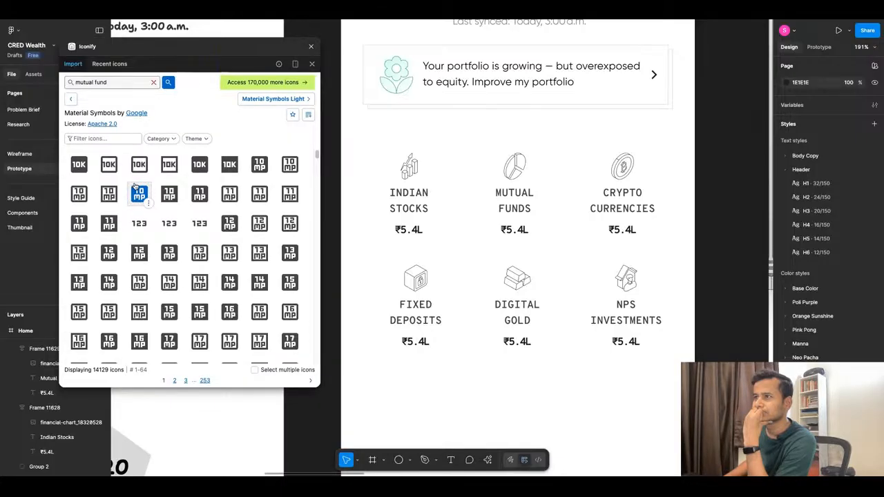
pyautogui.click(71, 98)
pyautogui.scroll(-5, 232, 278)
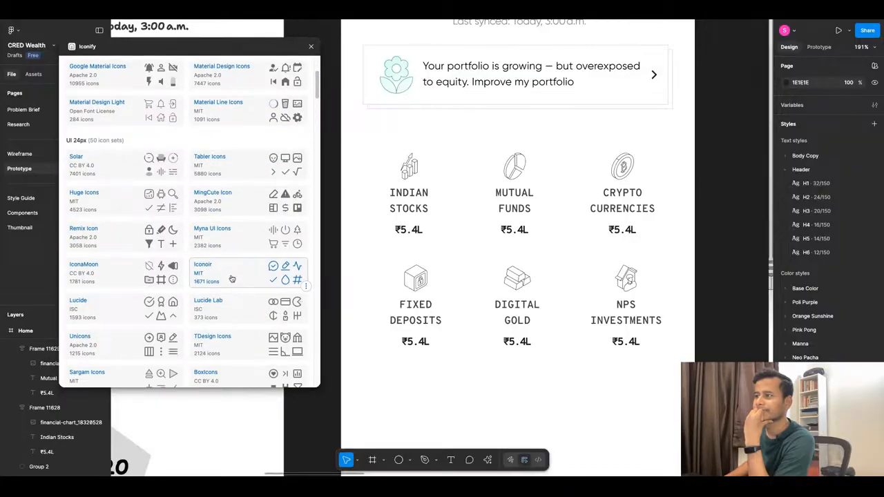
pyautogui.scroll(-15, 232, 278)
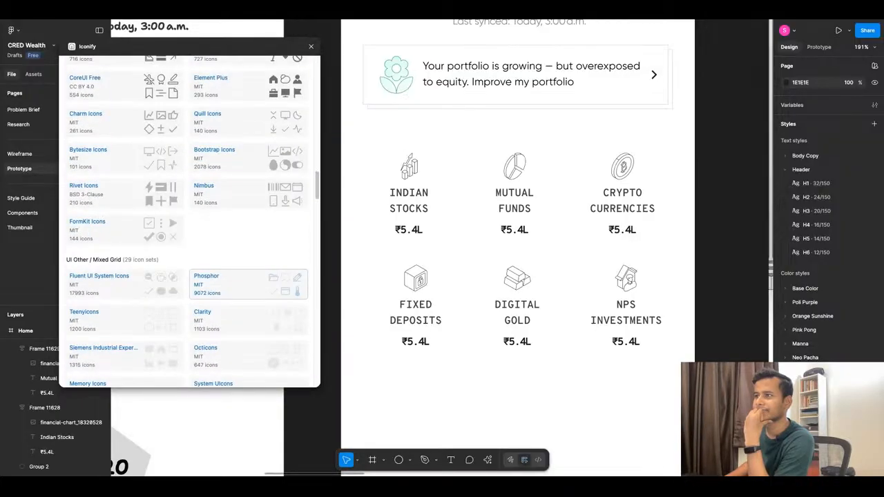
pyautogui.scroll(-10, 233, 279)
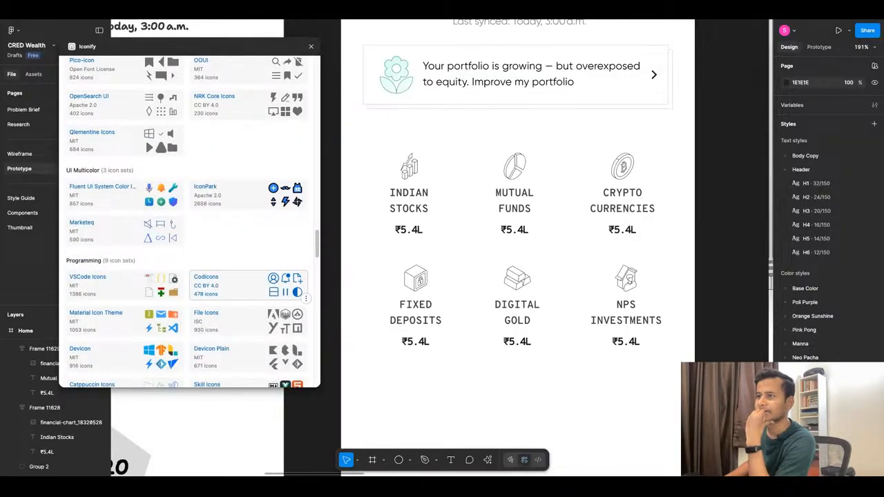
pyautogui.scroll(-1, 232, 279)
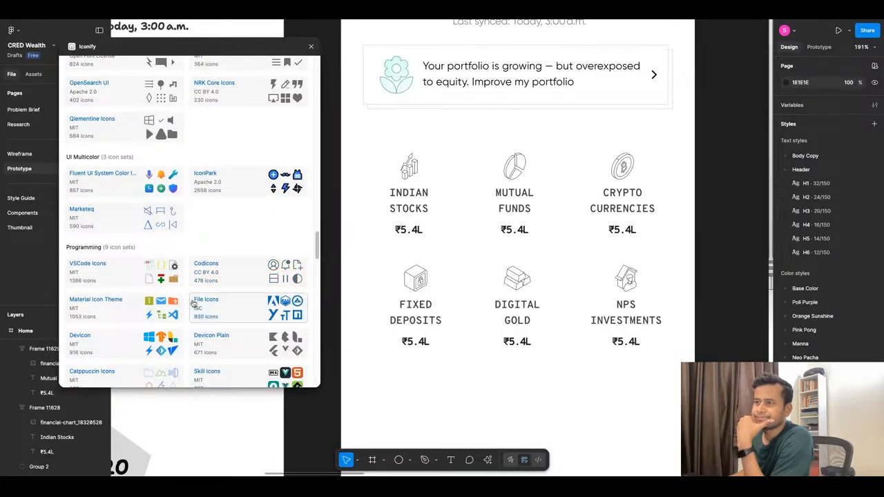
# Open Iconify's Fluent UI System Color Icons set and look through its icons.
pyautogui.click(124, 190)
pyautogui.scroll(-2, 219, 276)
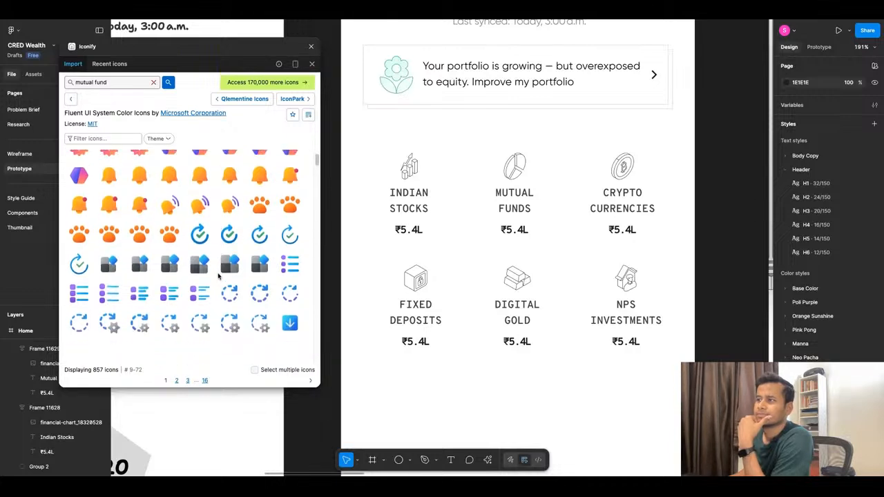
pyautogui.scroll(-3, 218, 276)
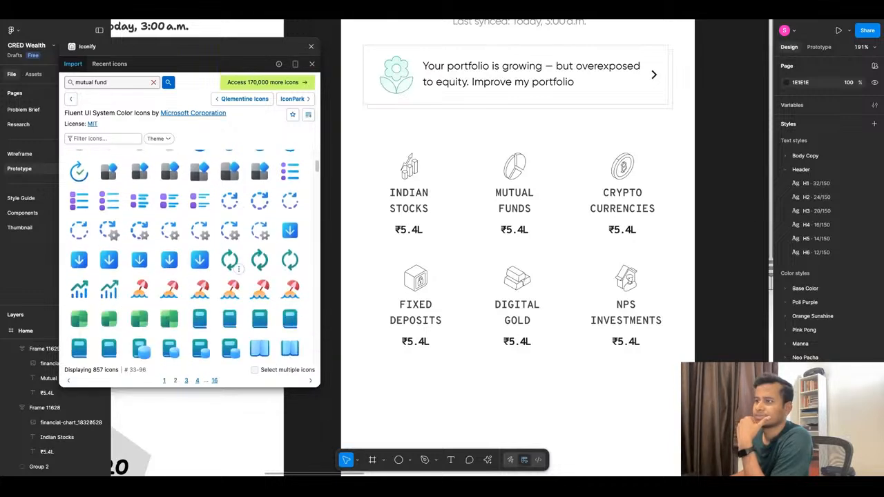
pyautogui.scroll(-10, 239, 268)
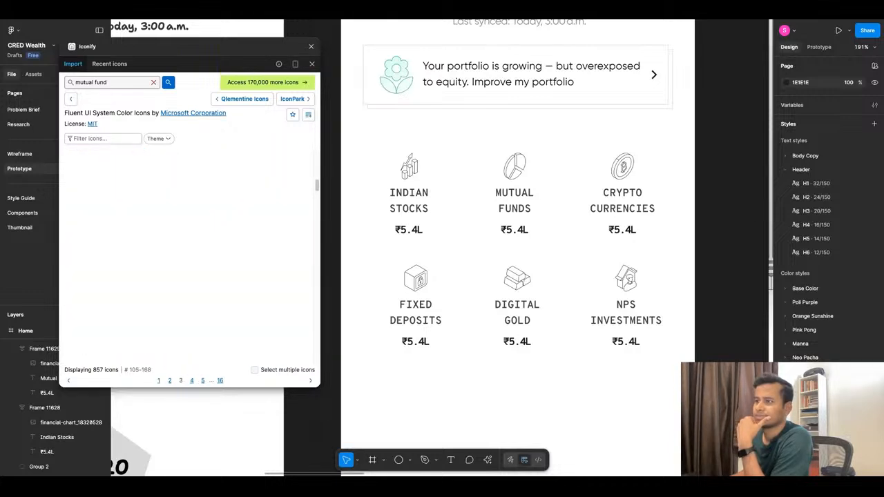
# Filter the Fluent UI System Color Icons set by "grow" and by "chart", and clear the filter.
pyautogui.click(105, 138)
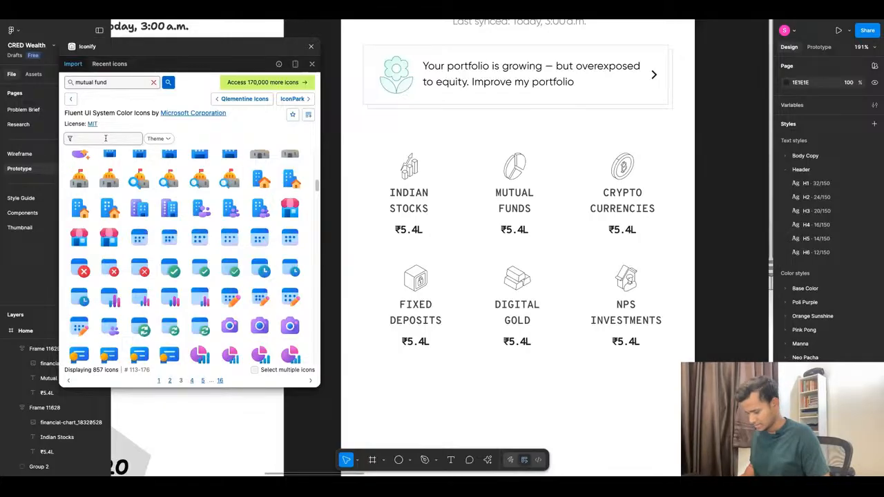
pyautogui.write('grow')
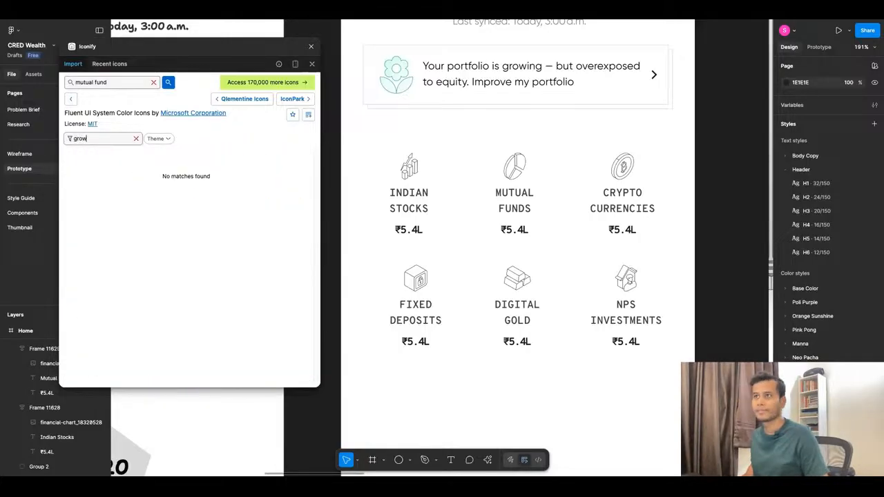
pyautogui.press('super+a')
pyautogui.press('BackSpace')
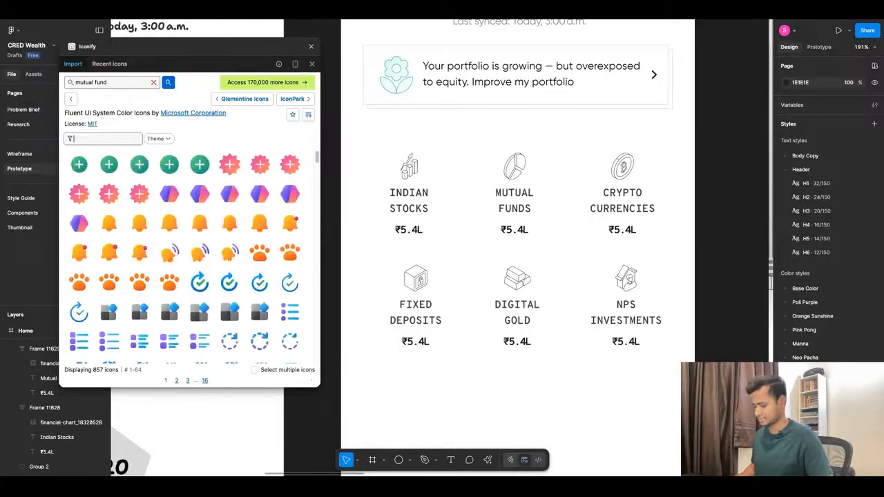
pyautogui.write('chart')
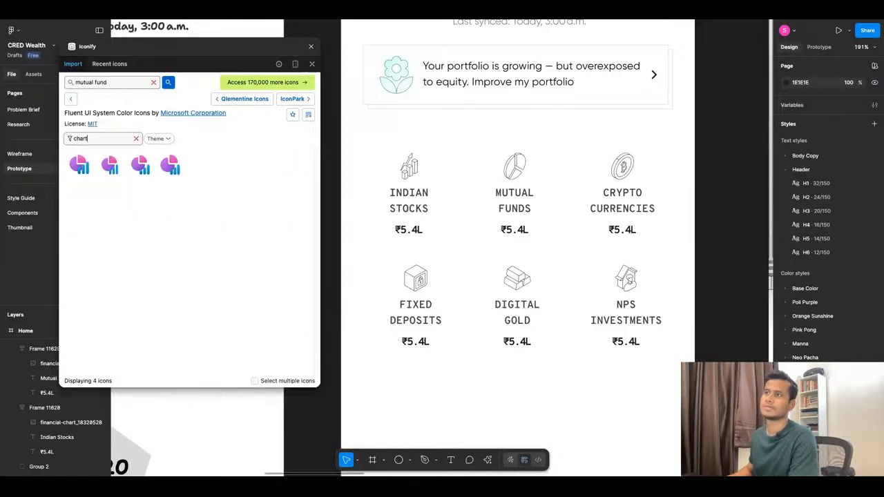
pyautogui.click(136, 139)
# Look further through the unfiltered Fluent UI color icons for ones that suit the asset tiles.
pyautogui.scroll(-10, 234, 296)
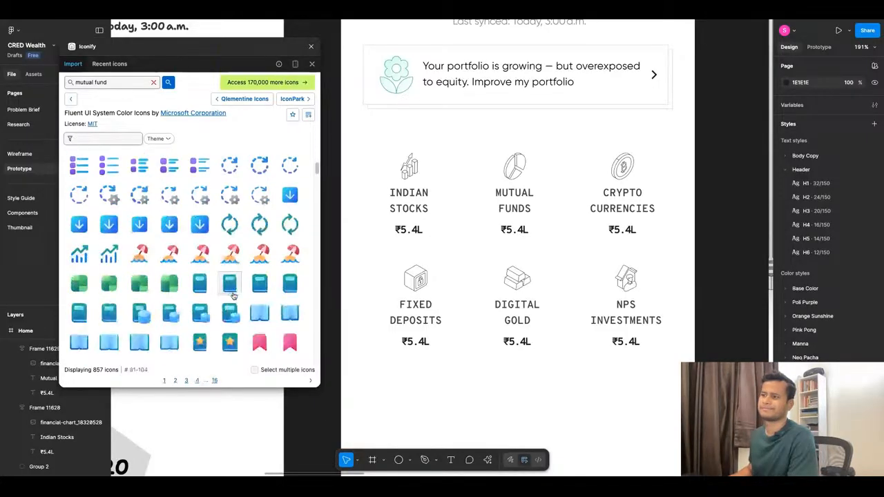
pyautogui.scroll(-10, 234, 295)
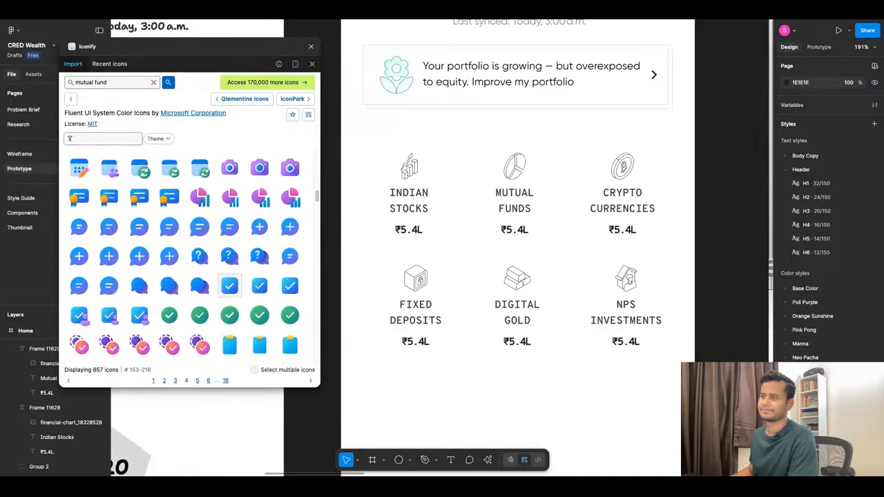
pyautogui.scroll(-15, 230, 302)
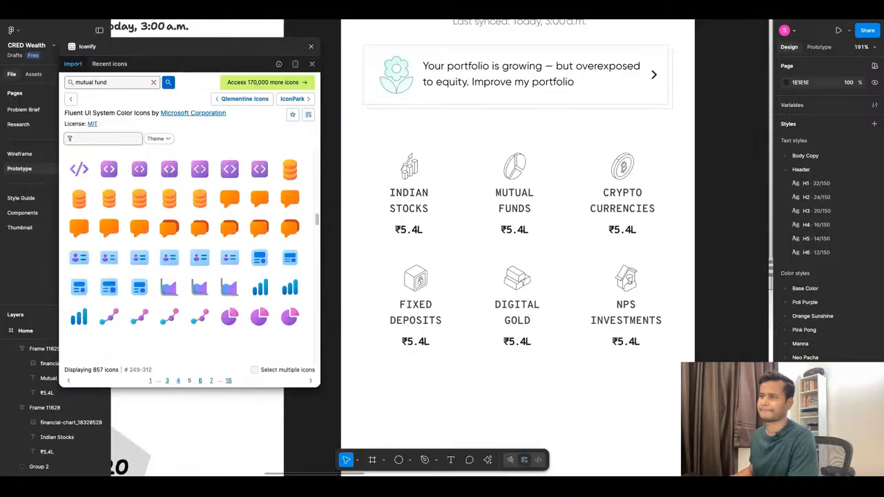
pyautogui.scroll(-2, 234, 304)
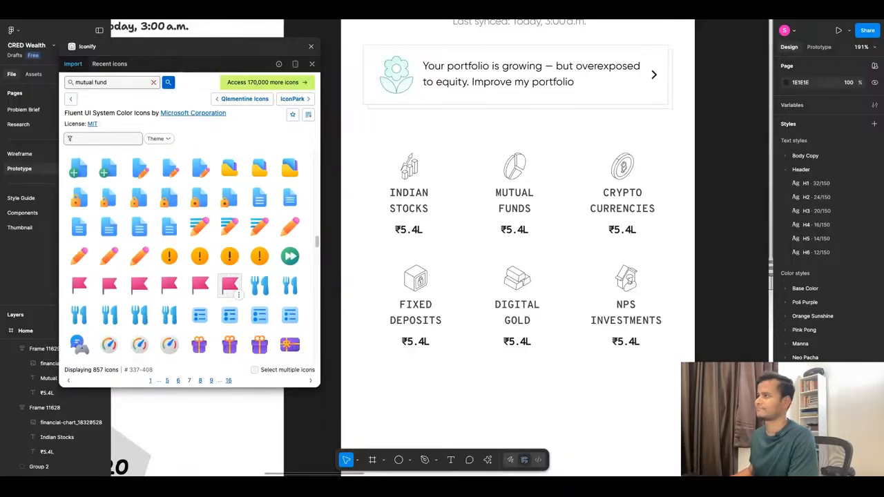
pyautogui.scroll(20, 228, 262)
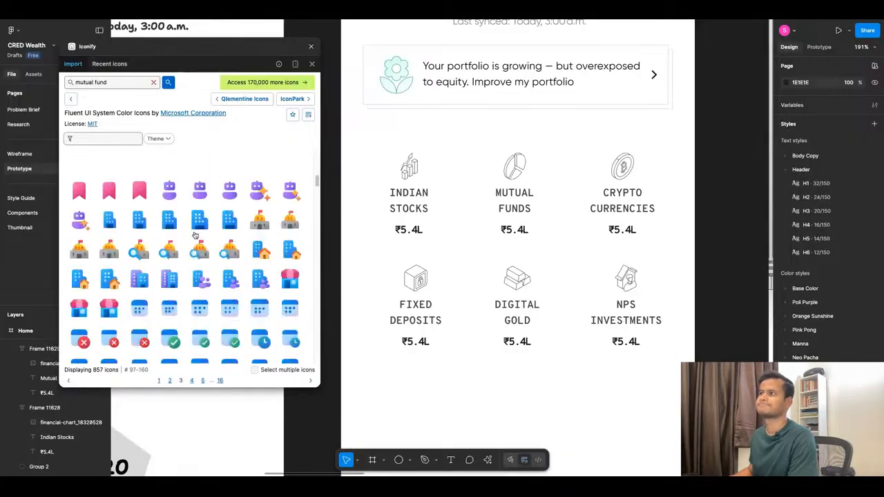
# Search the Iconify plugin for "trading".
pyautogui.click(153, 82)
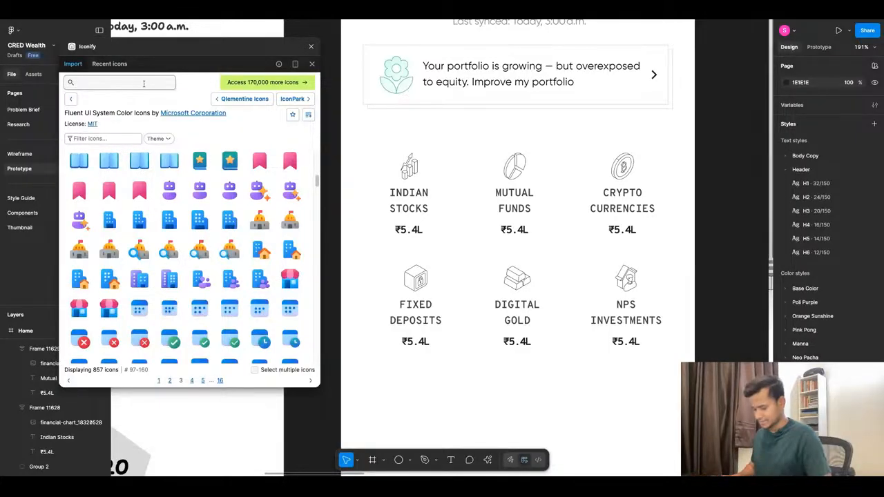
pyautogui.write('trading')
pyautogui.press('Return')
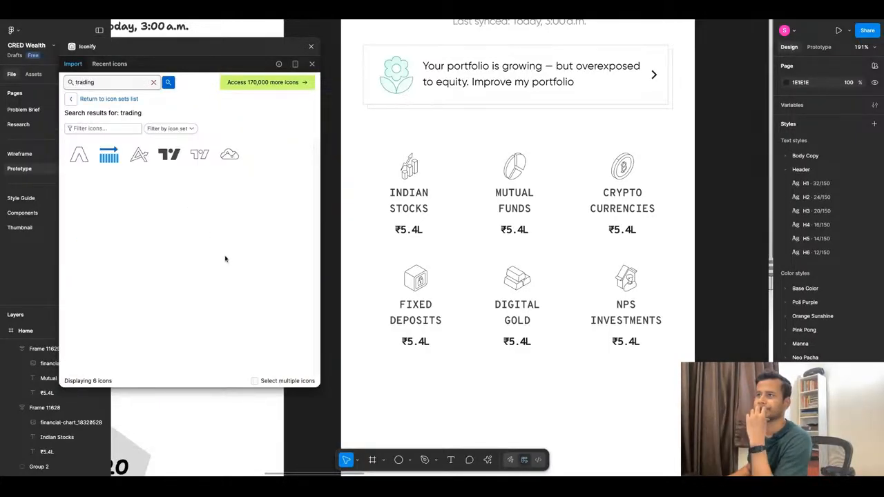
# Search the Iconify plugin for "crypto" and for "bitcoin", and close the plugin.
pyautogui.click(154, 83)
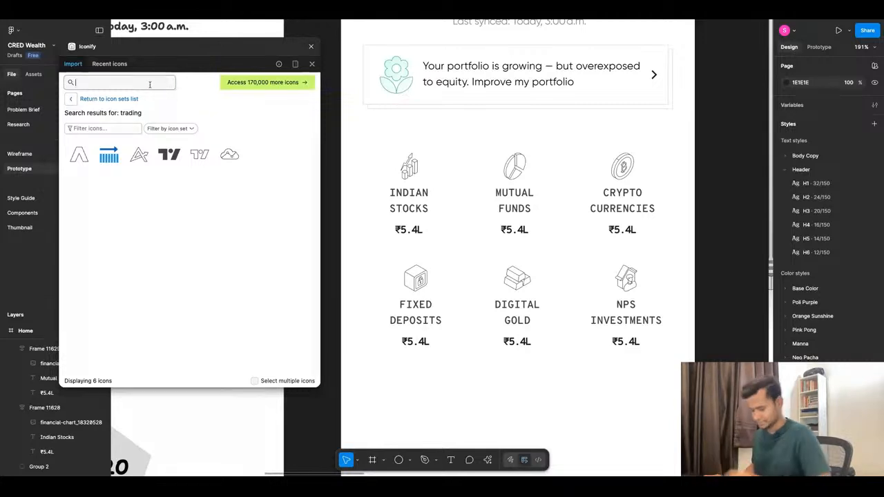
pyautogui.write('cry')
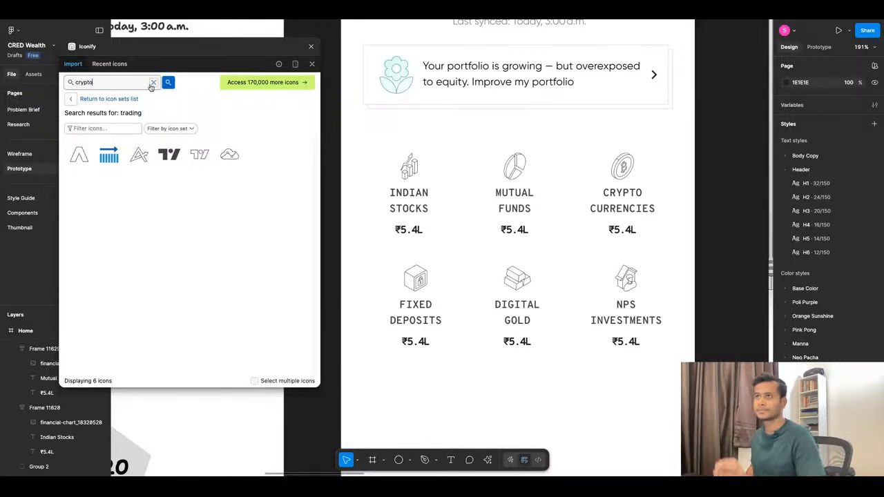
pyautogui.write('pto')
pyautogui.press('Return')
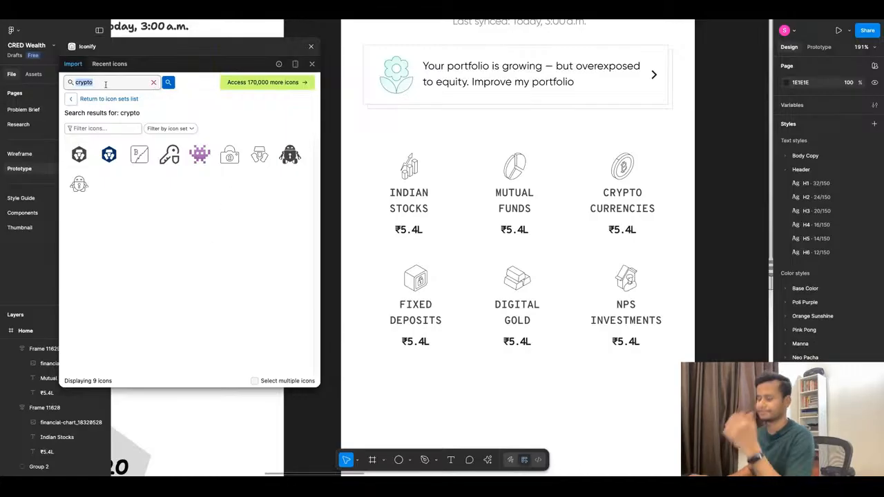
pyautogui.write('bitcoin')
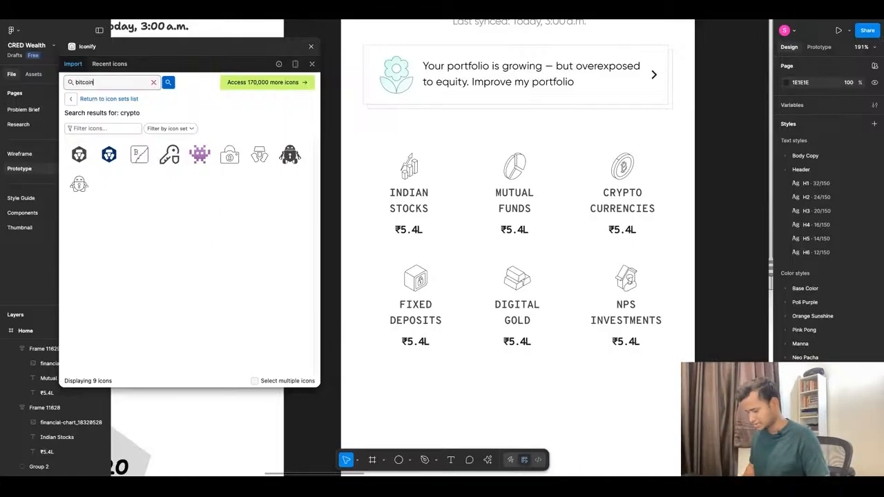
pyautogui.press('Return')
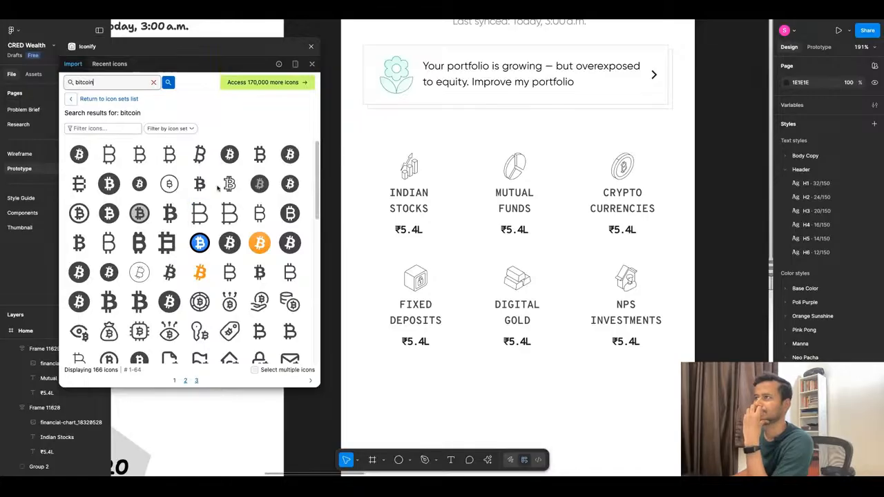
pyautogui.click(311, 46)
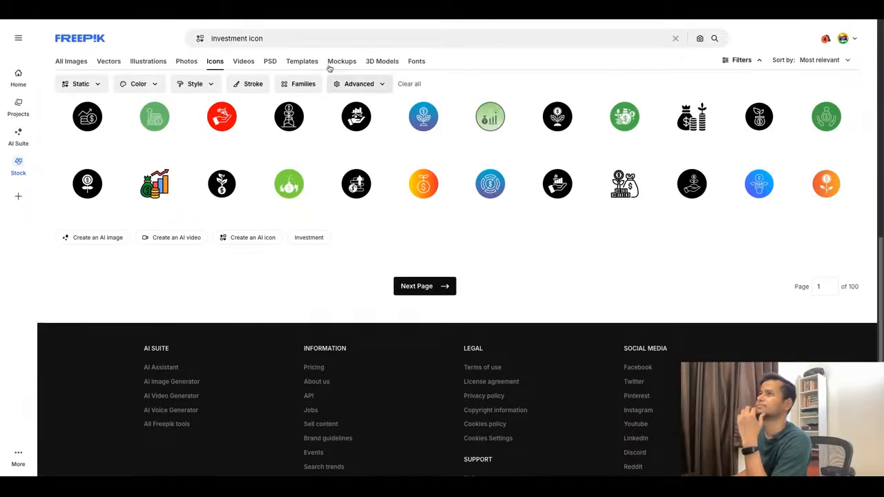
# Switch to Freepik, search its icons for "bitcoin" and look through the results.
pyautogui.click(303, 36)
pyautogui.hotkey('ctrl', 'a')
pyautogui.write('bit')
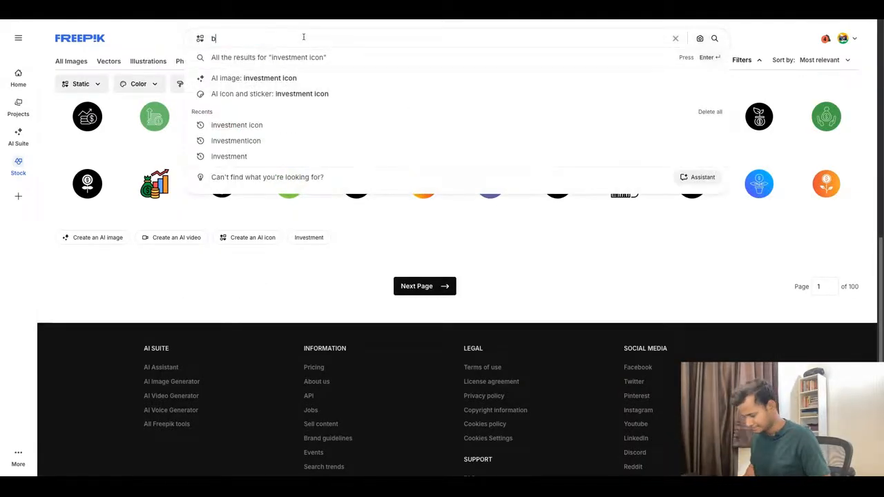
pyautogui.write('coin')
pyautogui.press('Return')
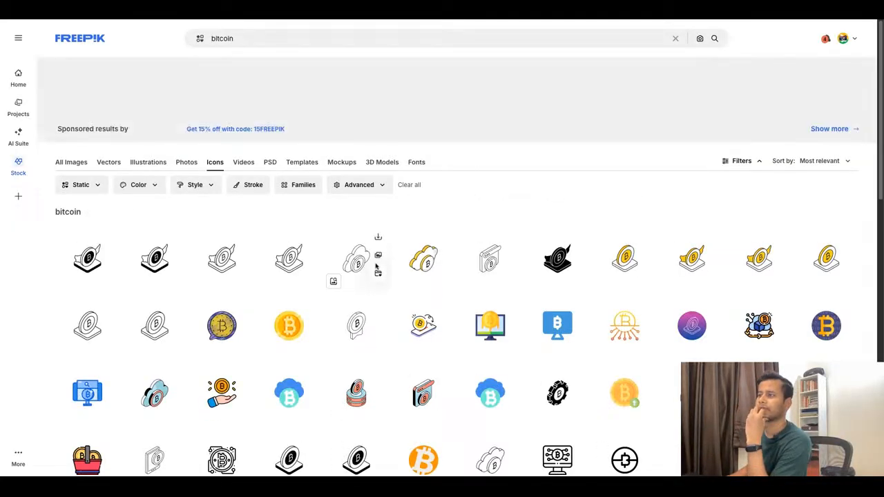
pyautogui.scroll(-1, 498, 273)
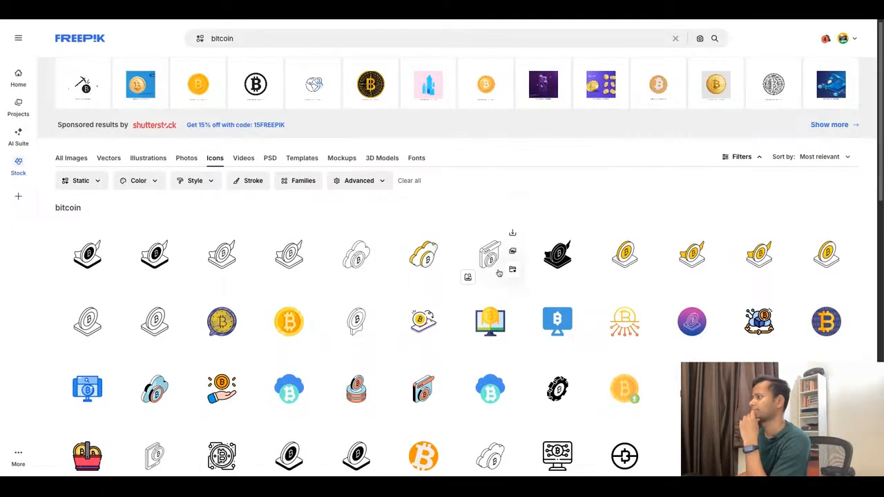
pyautogui.scroll(-1, 499, 273)
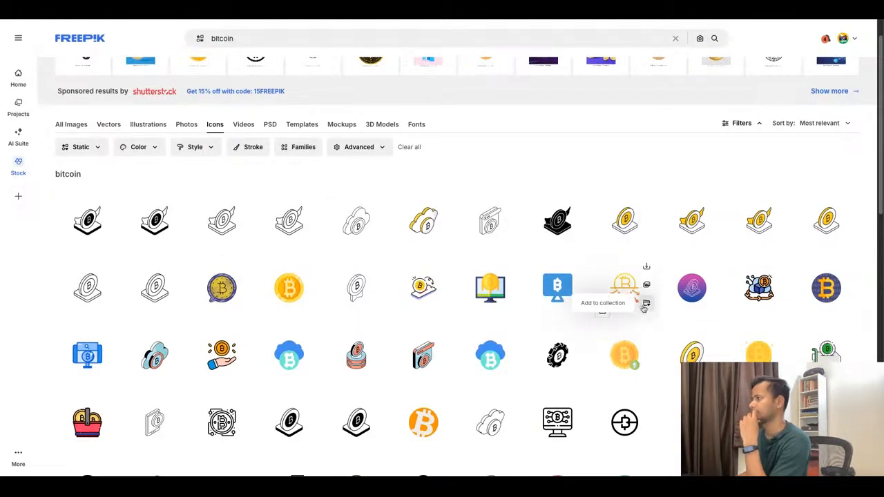
pyautogui.scroll(-2, 644, 309)
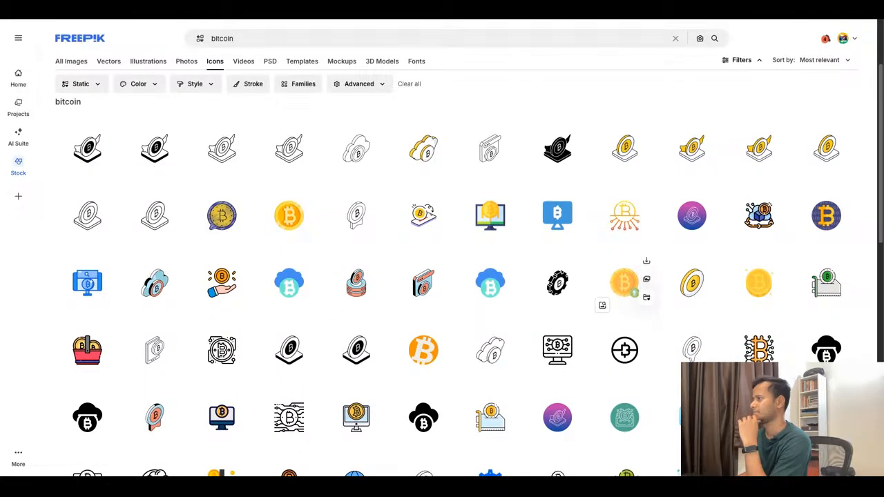
# Open the yellow-and-white isometric Bitcoin coin icon and examine its large preview and the icons with the same style.
pyautogui.click(695, 289)
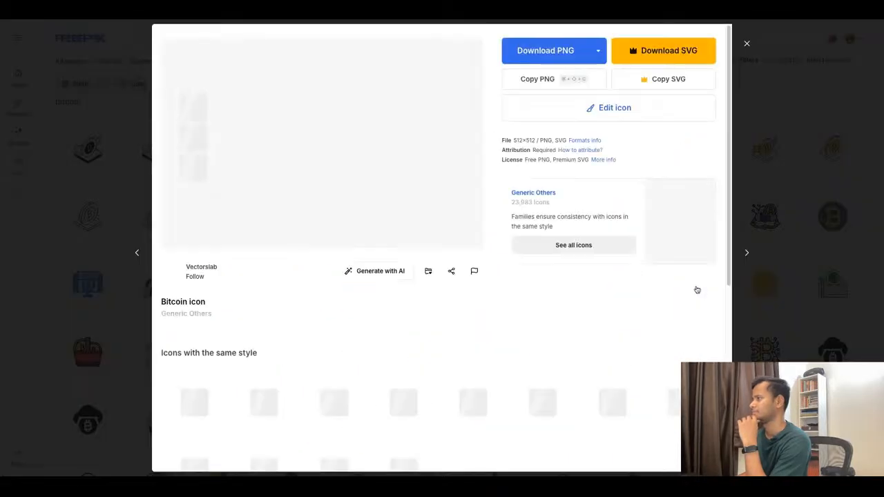
pyautogui.scroll(-4, 527, 358)
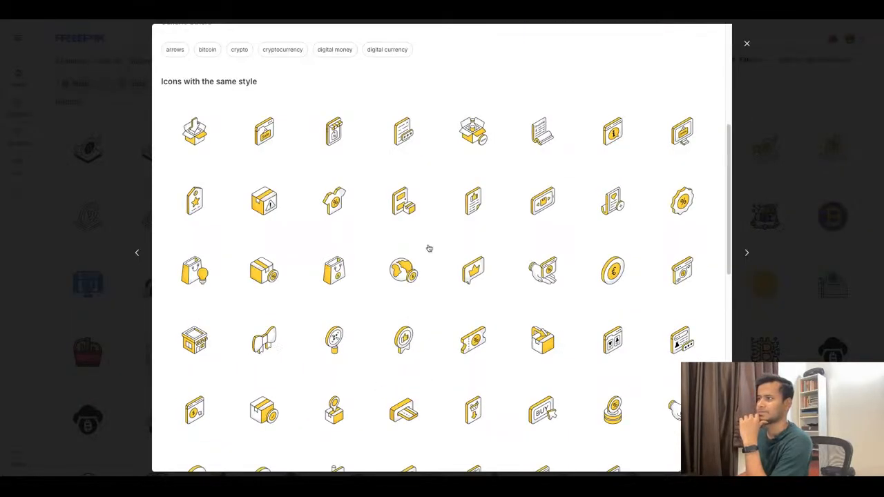
pyautogui.moveTo(392, 268)
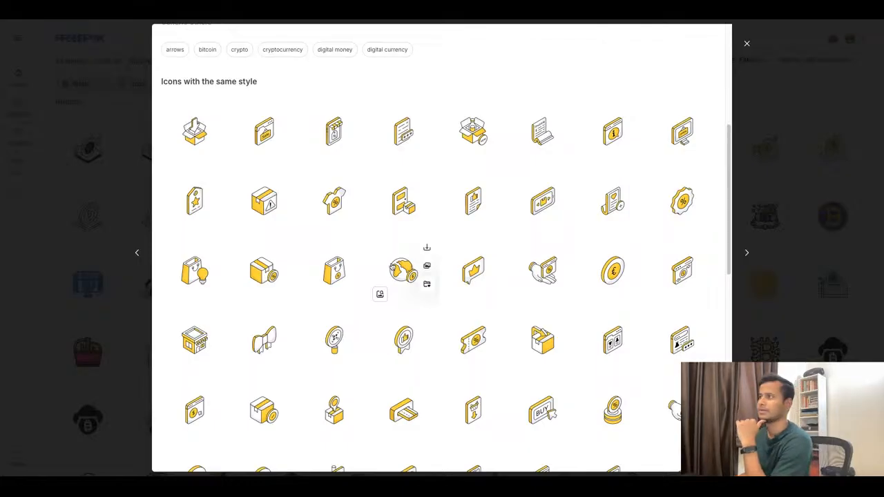
pyautogui.scroll(4, 393, 268)
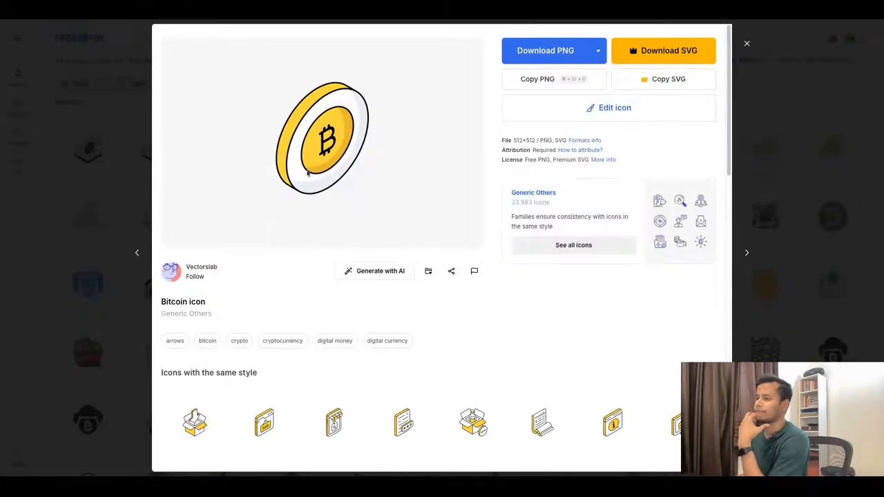
pyautogui.scroll(-2, 386, 190)
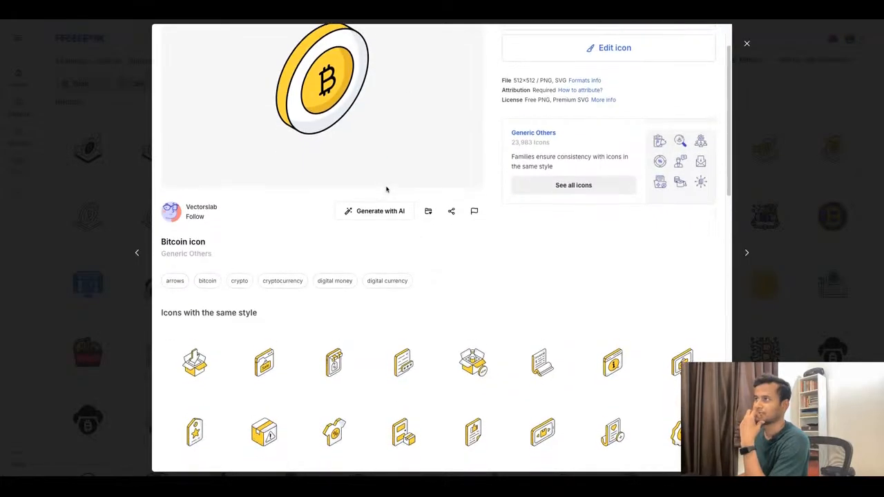
pyautogui.scroll(2, 387, 190)
pyautogui.scroll(-5, 386, 189)
pyautogui.scroll(5, 427, 181)
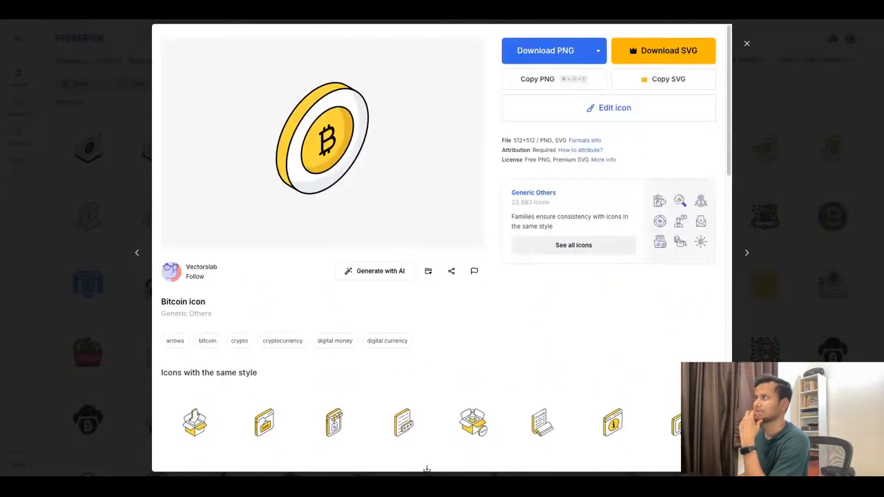
# Download the yellow Bitcoin coin icon as PNG and paste it into the Crypto Currencies tile in Figma.
pyautogui.click(549, 53)
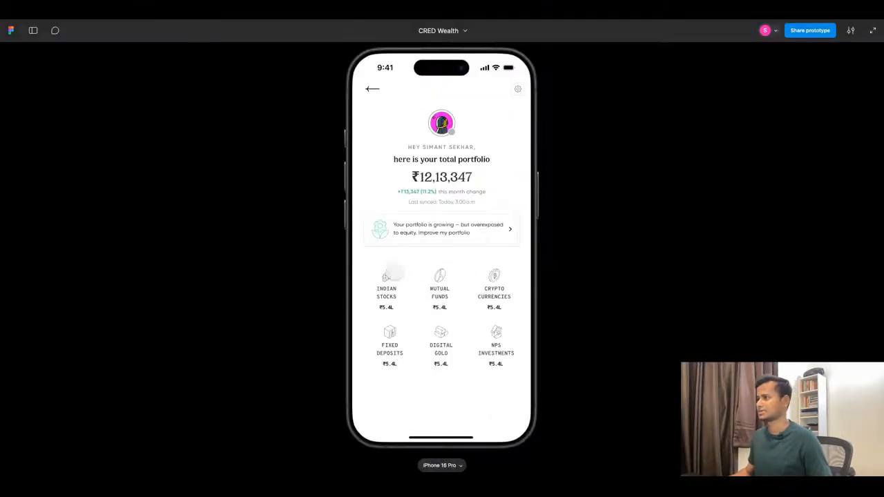
pyautogui.click(299, 20)
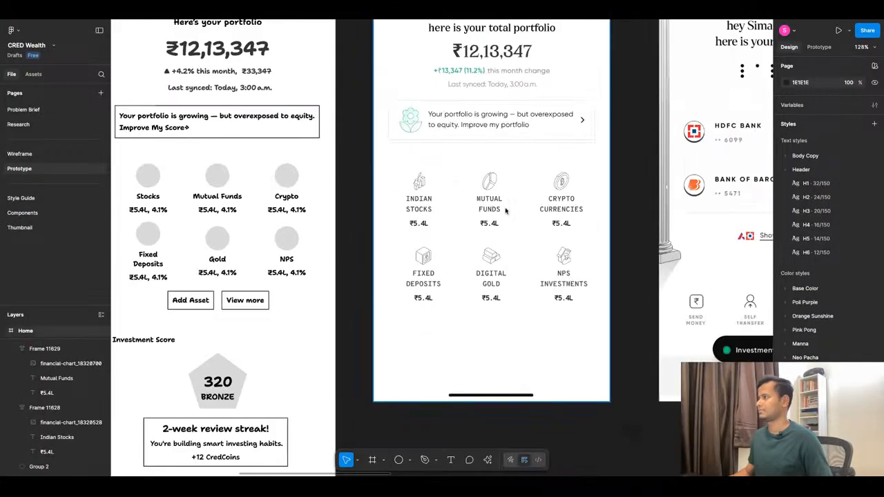
pyautogui.click(567, 198)
pyautogui.hotkey('ctrl', 'v')
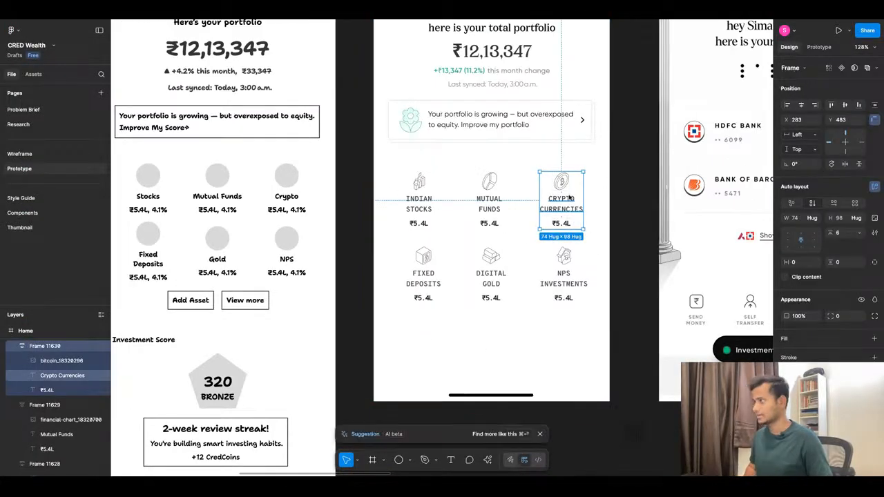
pyautogui.scroll(-5, 510, 200)
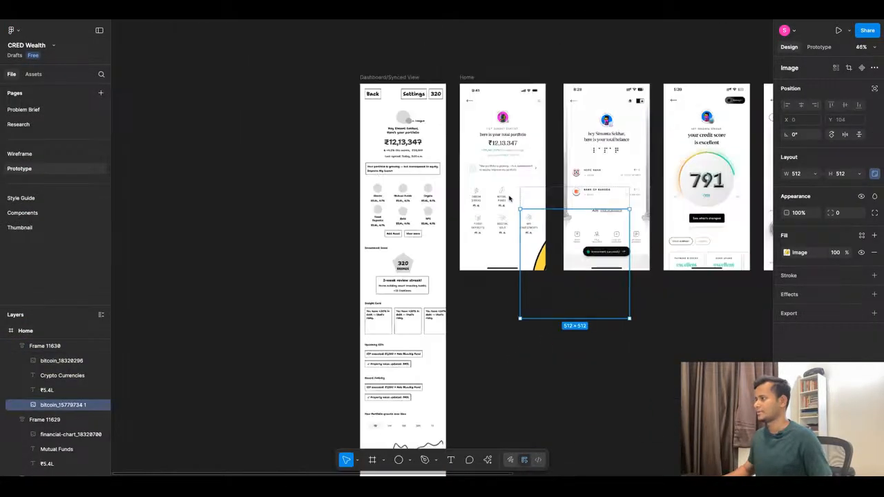
# Scale the pasted yellow Bitcoin coin image down to 58 × 58 and move it above the Crypto Currencies label.
pyautogui.moveTo(630, 318); pyautogui.dragTo(592, 281)
pyautogui.click(604, 285)
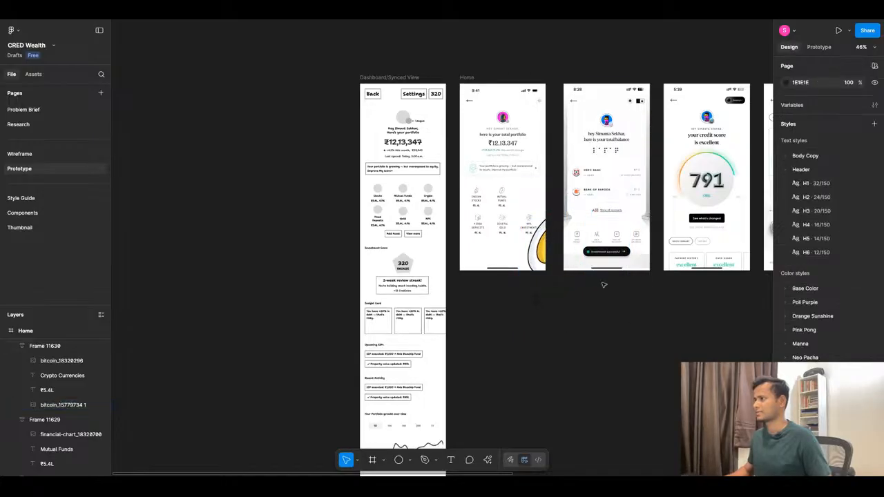
pyautogui.click(544, 250)
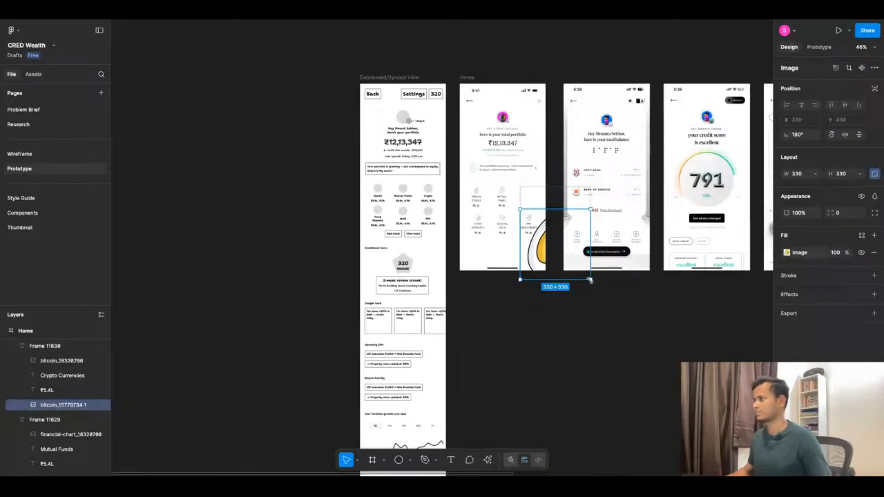
pyautogui.moveTo(590, 280)
pyautogui.mouseDown()
pyautogui.moveTo(550, 240)
pyautogui.moveTo(562, 252)
pyautogui.mouseUp()
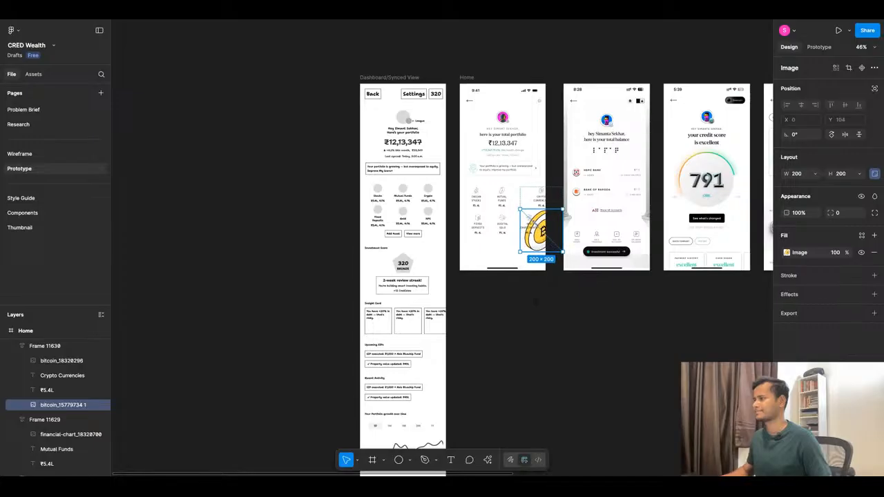
pyautogui.scroll(5, 563, 246)
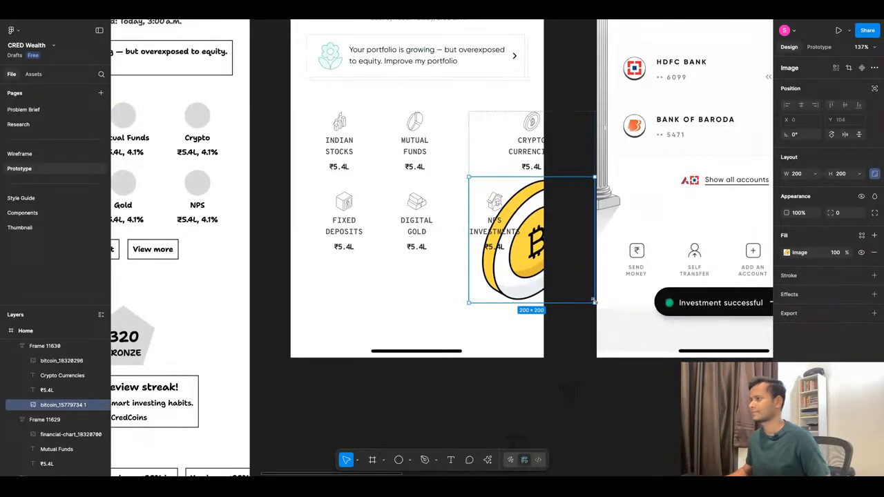
pyautogui.moveTo(592, 301); pyautogui.dragTo(507, 210)
pyautogui.press('Up')
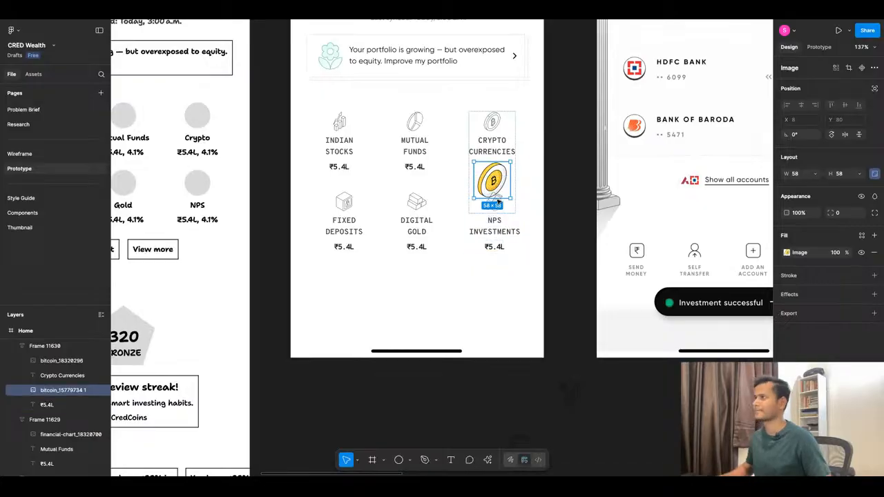
pyautogui.press('Up')
# Delete the outlined Bitcoin icon from the Crypto Currencies tile and set the yellow coin icon's size to 32 × 32.
pyautogui.scroll(5, 498, 183)
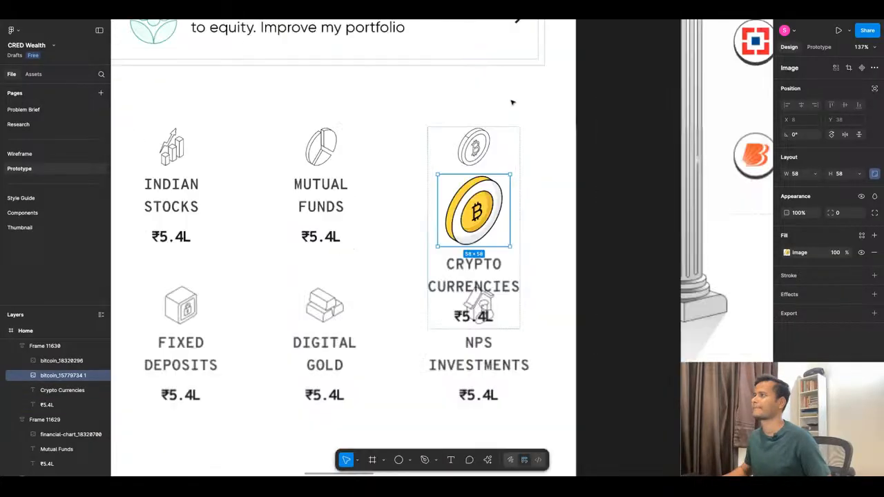
pyautogui.click(472, 157)
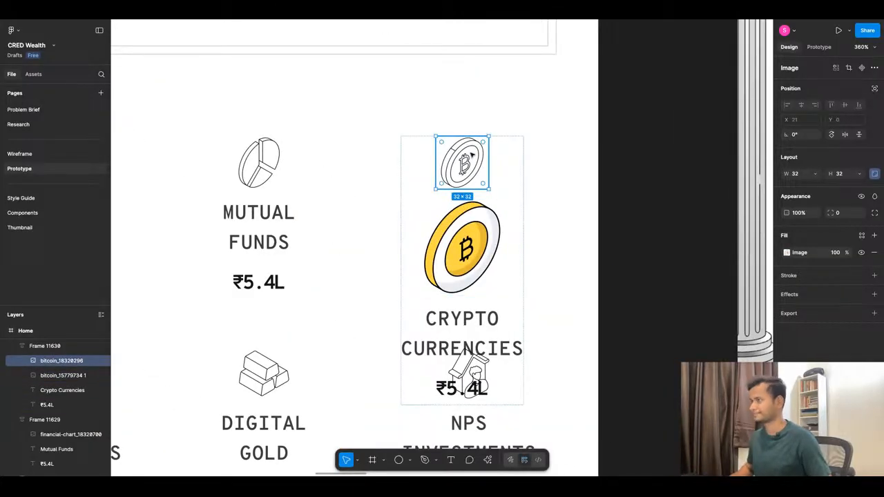
pyautogui.press('Delete')
pyautogui.click(502, 231)
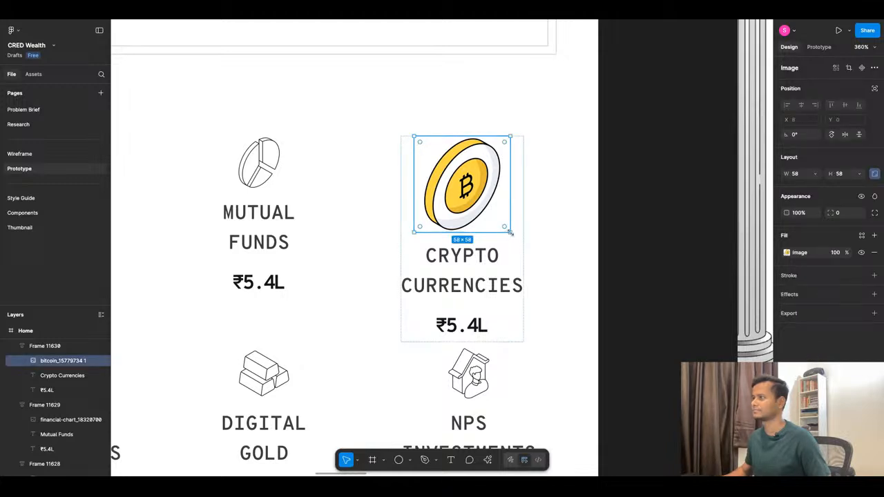
pyautogui.moveTo(509, 233); pyautogui.dragTo(486, 183)
pyautogui.click(846, 175)
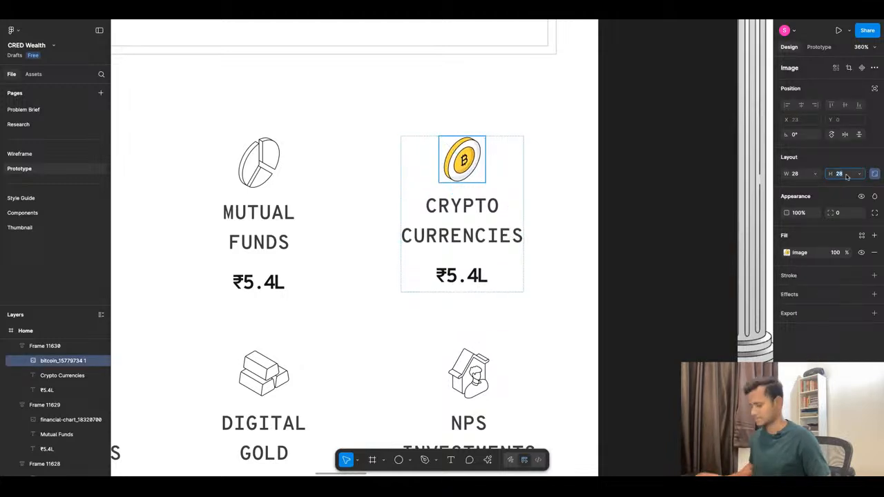
pyautogui.write('32')
pyautogui.press('Return')
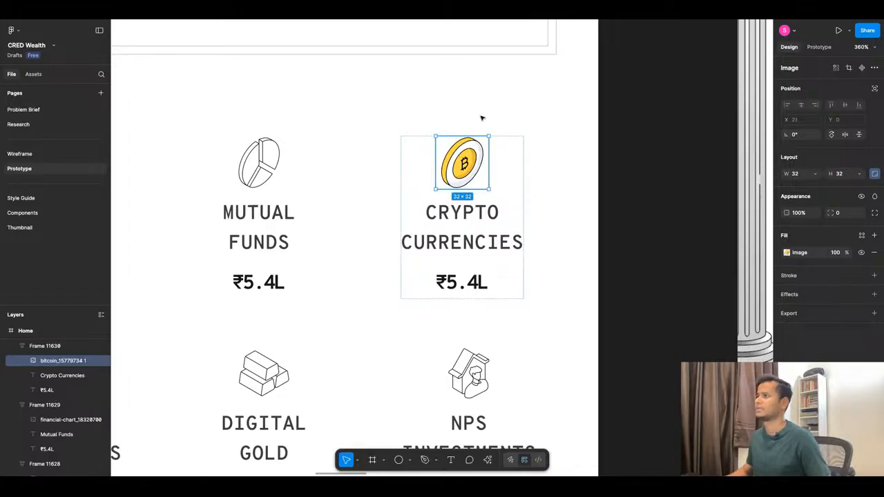
# Check the Home screen in the prototype preview, and switch to Freepik to look through the icons matching the yellow coin's style.
pyautogui.click(308, 14)
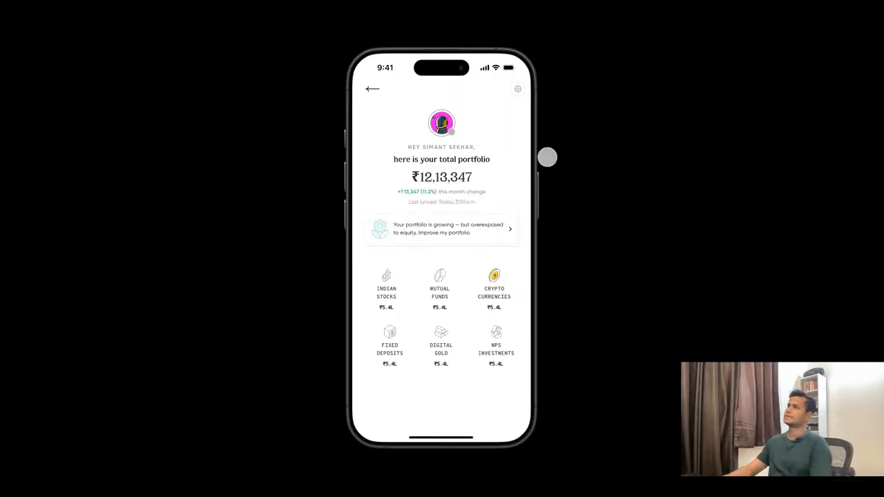
pyautogui.click(487, 14)
pyautogui.scroll(-10, 572, 353)
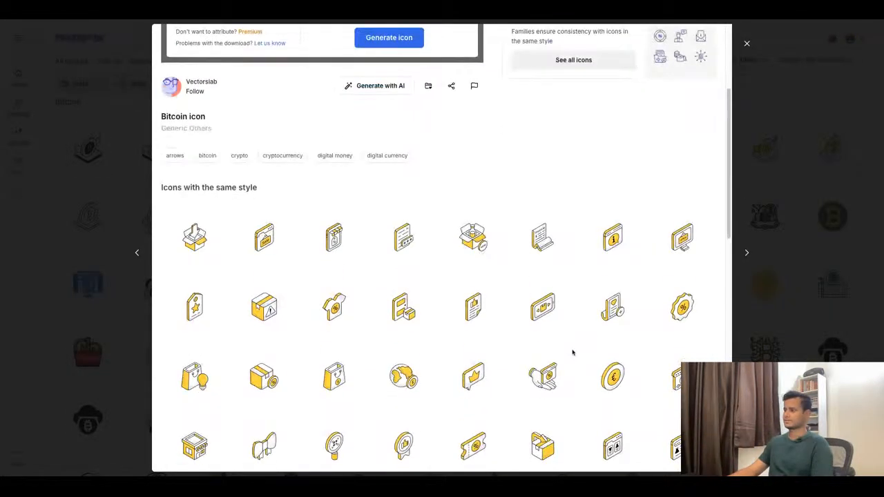
pyautogui.scroll(-5, 572, 353)
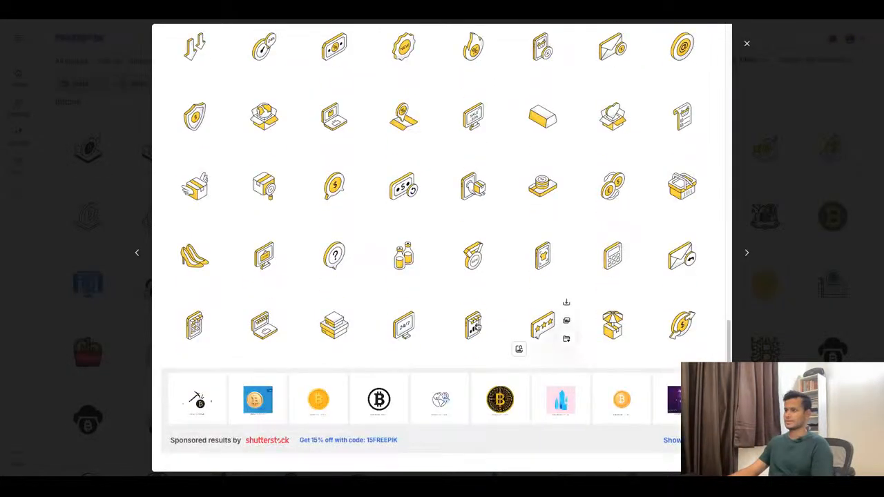
pyautogui.scroll(15, 469, 325)
pyautogui.scroll(1, 469, 325)
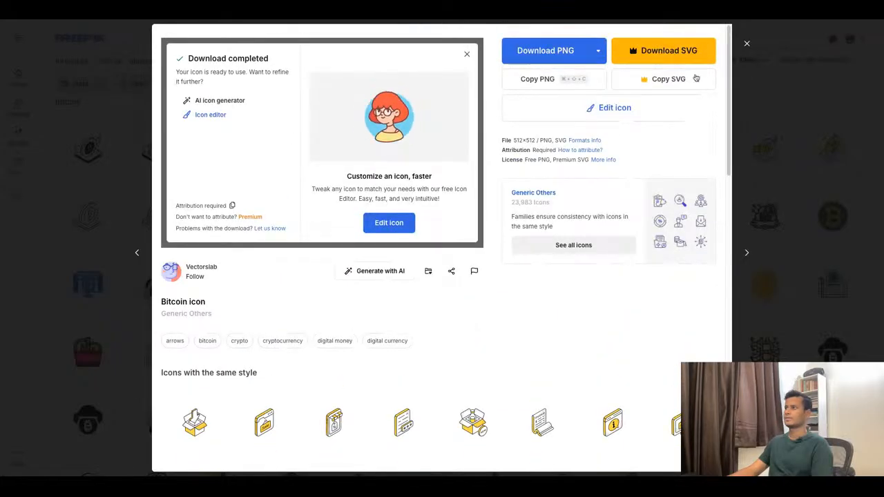
# Close the coin icon's details, look through the bitcoin search results and reopen the yellow Bitcoin coin icon.
pyautogui.click(747, 45)
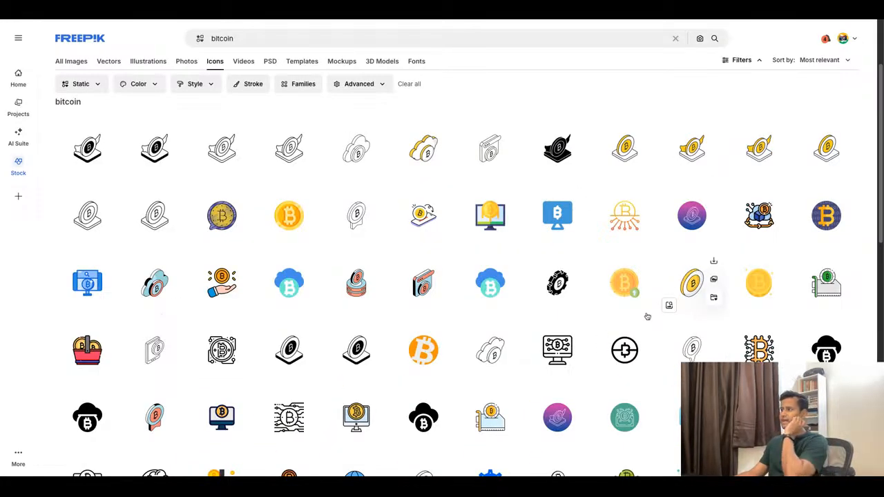
pyautogui.scroll(-1, 646, 319)
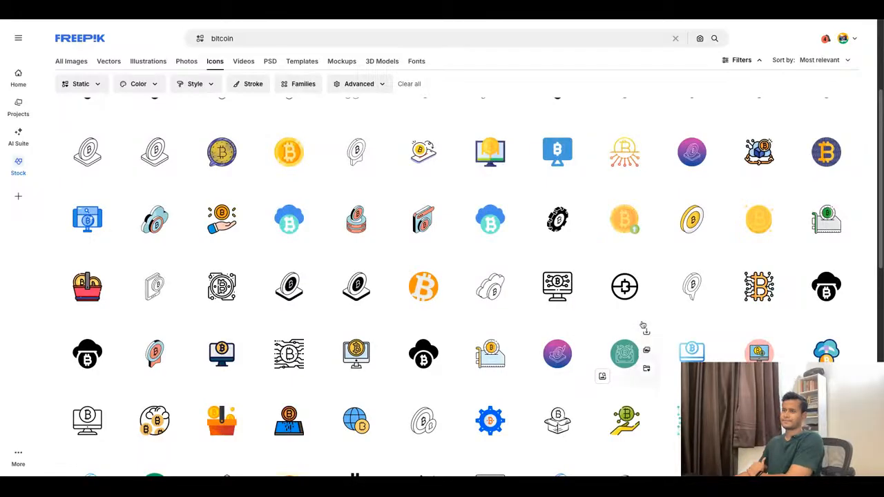
pyautogui.scroll(-2, 624, 353)
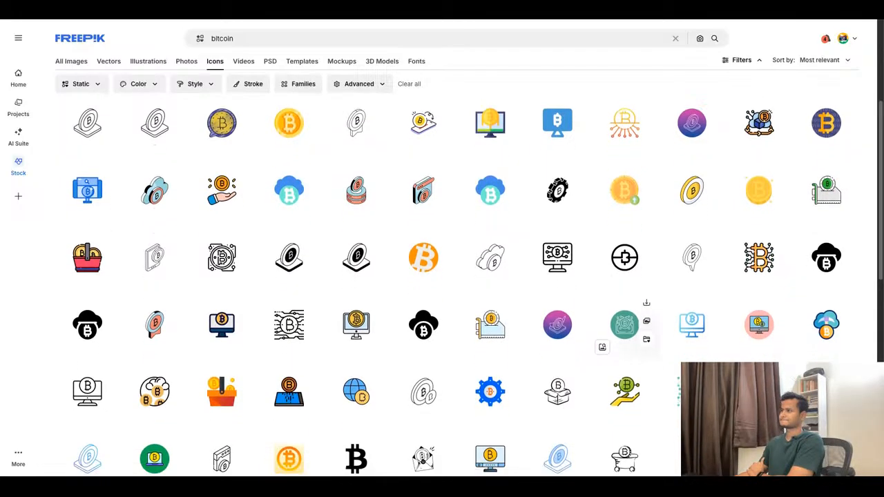
pyautogui.scroll(-3, 624, 290)
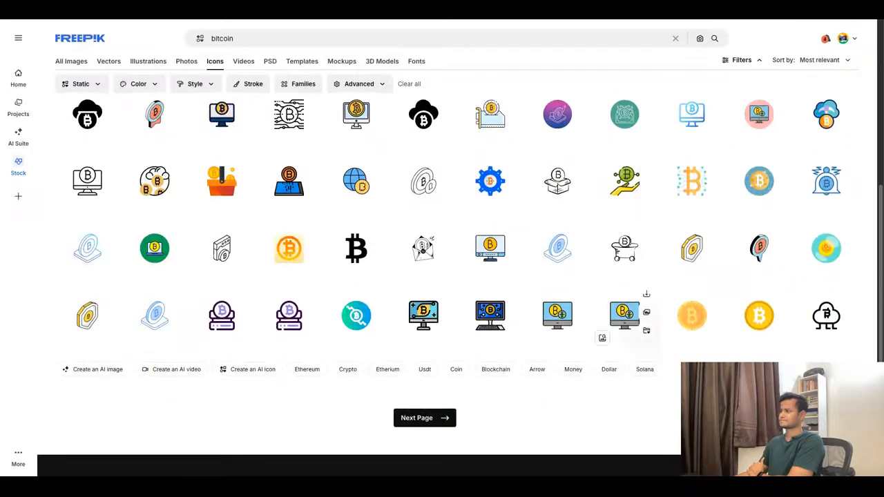
pyautogui.scroll(6, 478, 279)
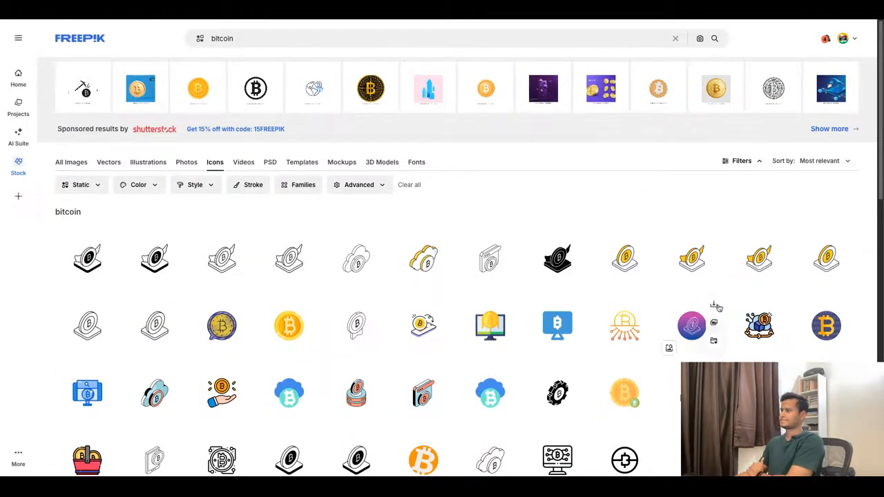
pyautogui.scroll(-2, 704, 314)
pyautogui.click(695, 326)
pyautogui.scroll(-2, 689, 325)
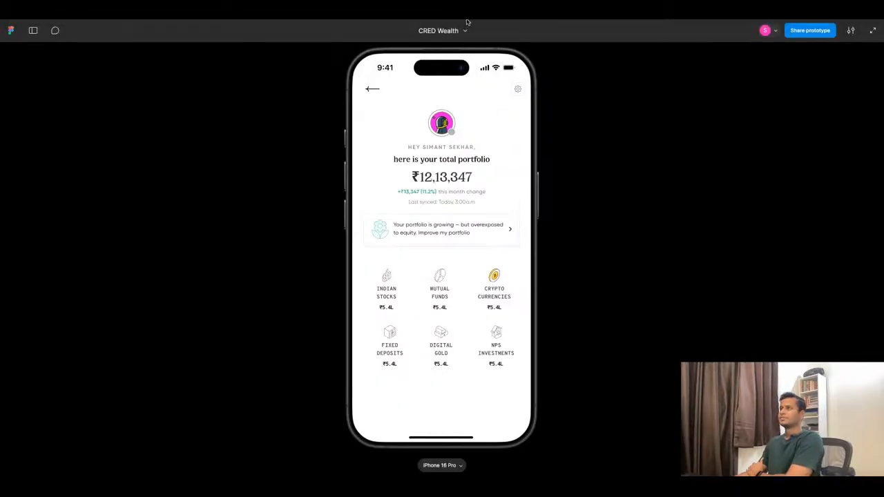
# Return from the prototype preview to Freepik and download the same-style icon of a hand holding a money bag as PNG.
pyautogui.click(468, 21)
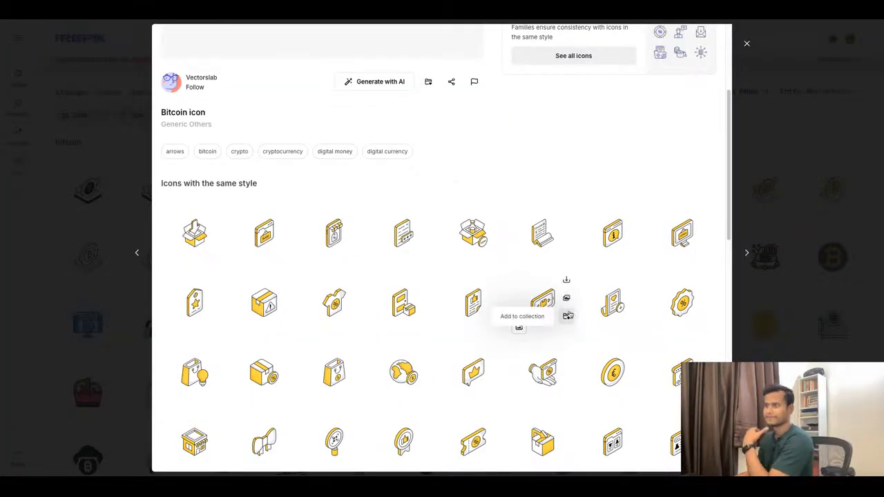
pyautogui.moveTo(429, 350)
pyautogui.scroll(-1, 429, 350)
pyautogui.scroll(-4, 429, 350)
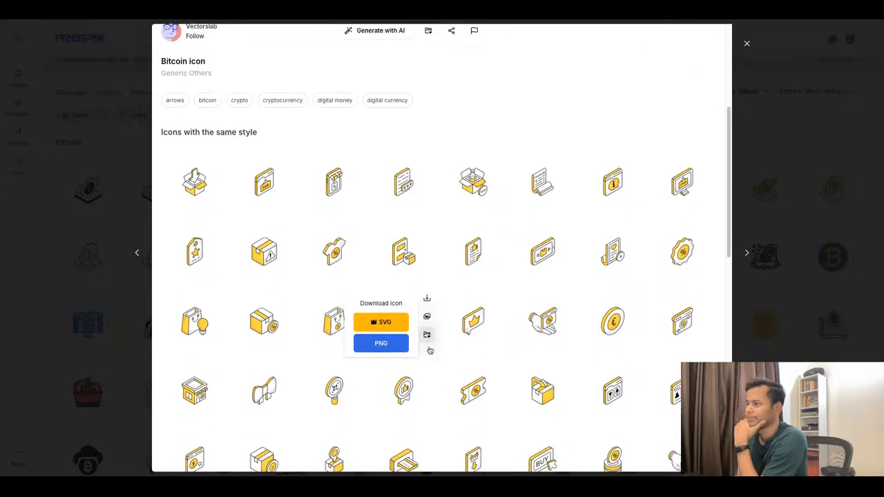
pyautogui.scroll(-2, 411, 339)
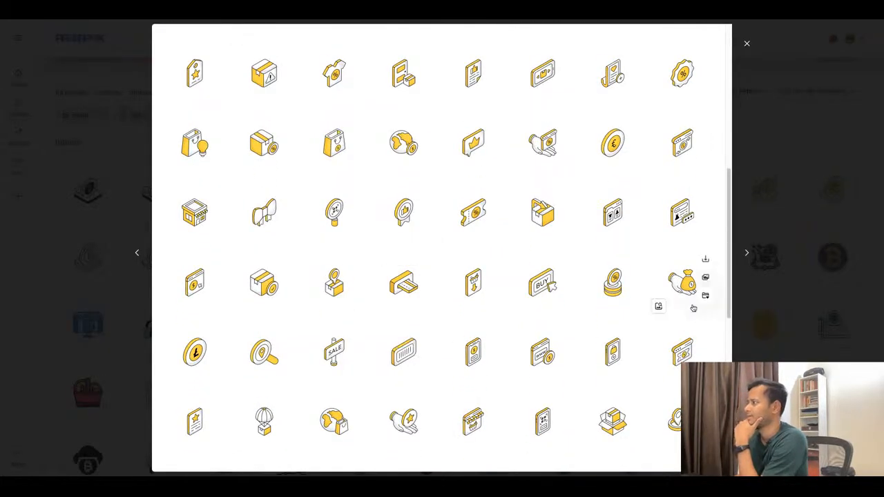
pyautogui.moveTo(705, 260)
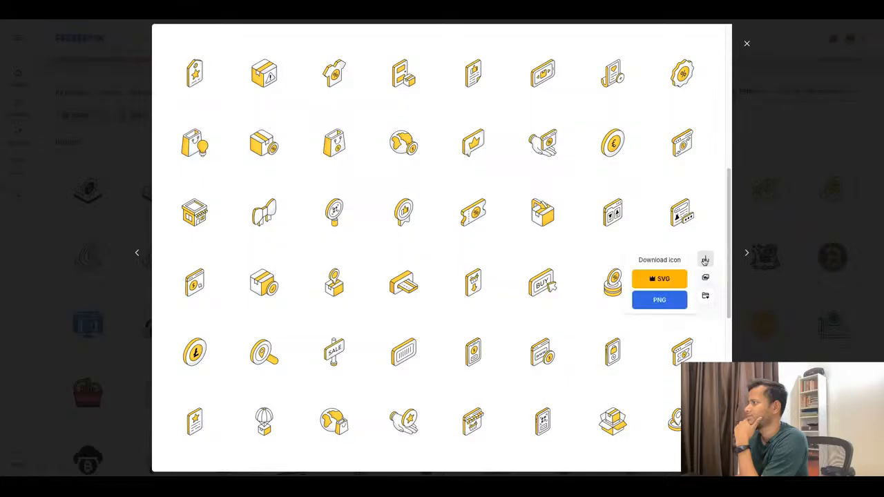
pyautogui.click(673, 300)
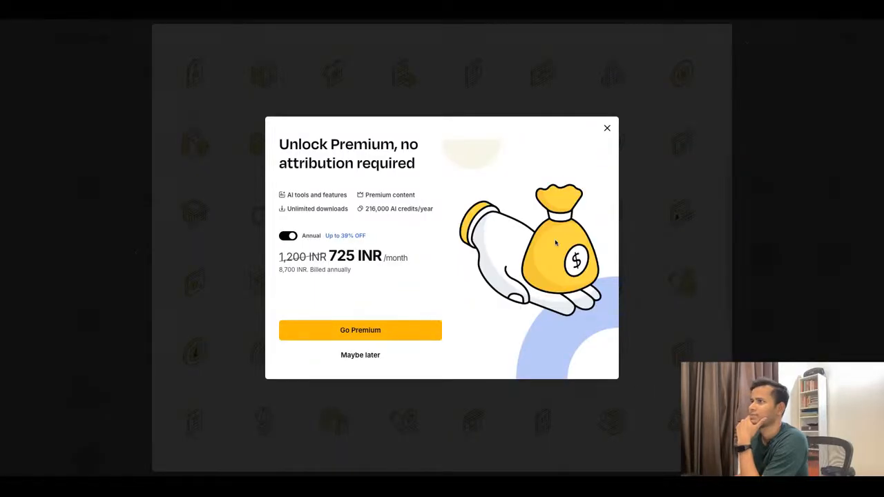
pyautogui.click(694, 294)
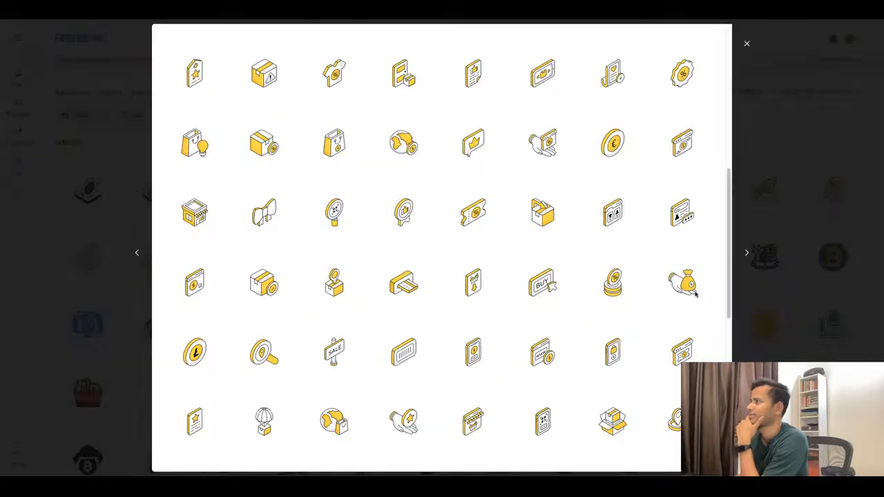
# Examine the remaining icons in the coin's style for ones that suit the other asset tiles.
pyautogui.scroll(-1, 445, 359)
pyautogui.scroll(-1, 442, 376)
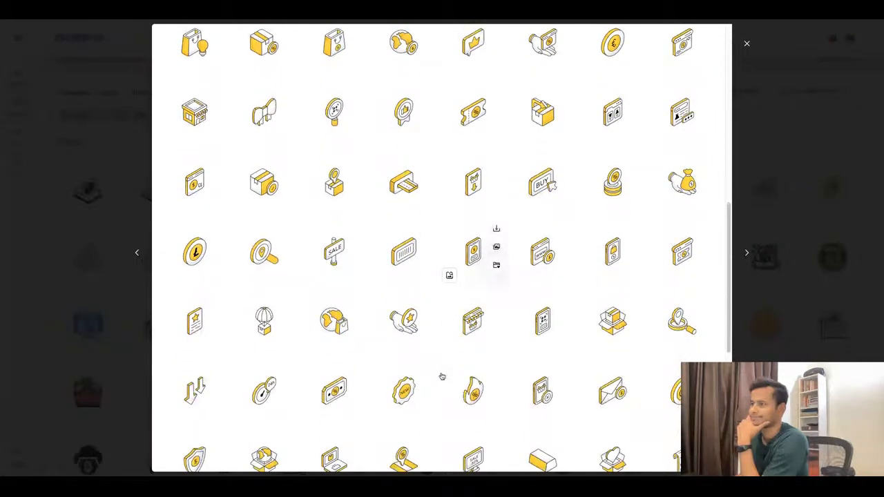
pyautogui.scroll(-1, 442, 376)
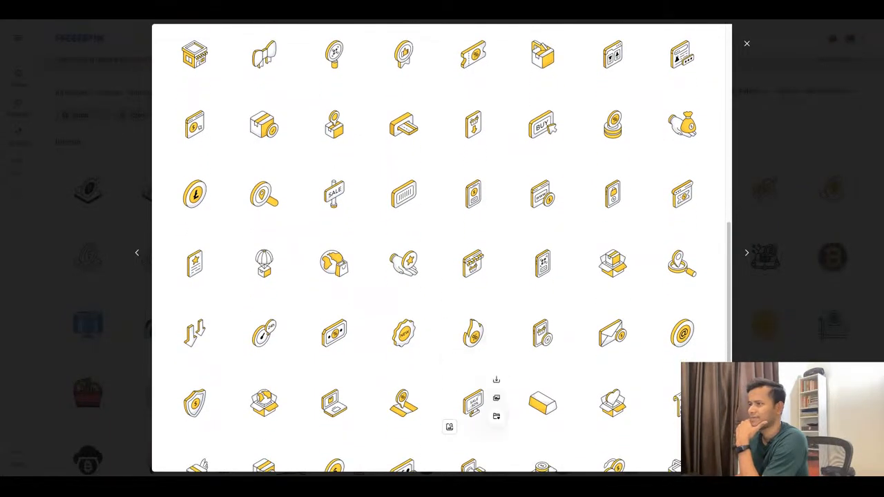
pyautogui.scroll(-2, 470, 407)
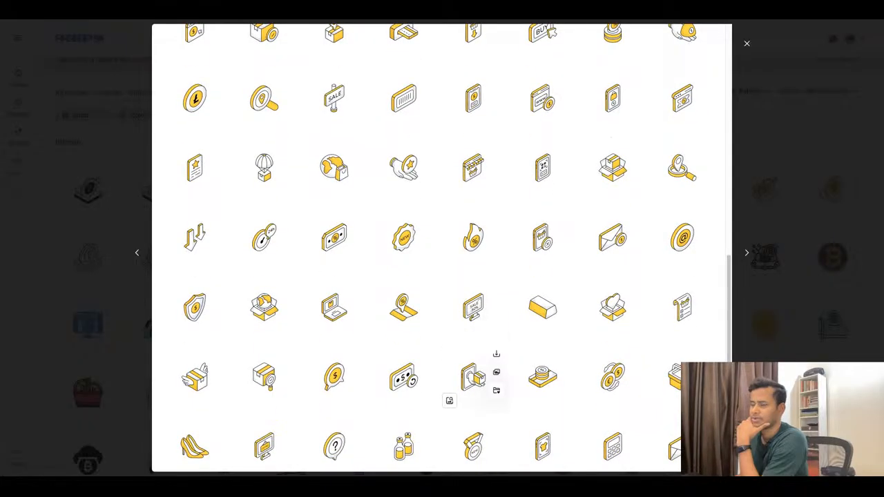
pyautogui.scroll(-1, 473, 377)
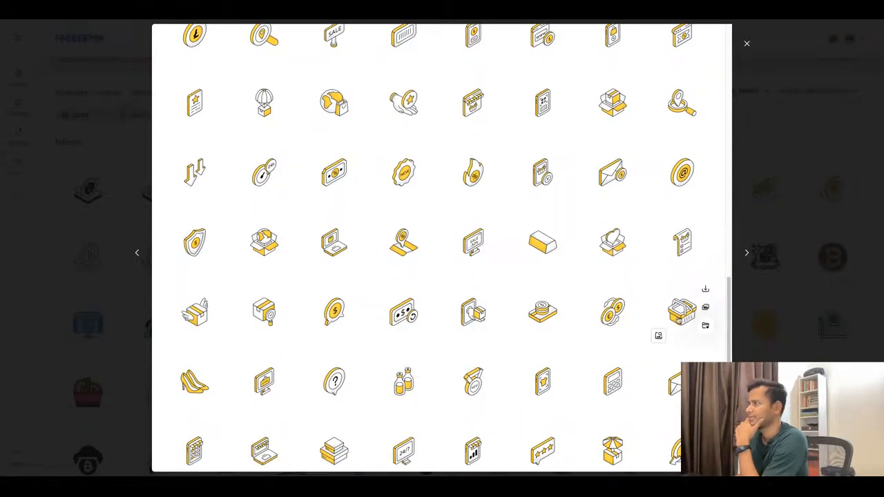
pyautogui.scroll(-1, 542, 317)
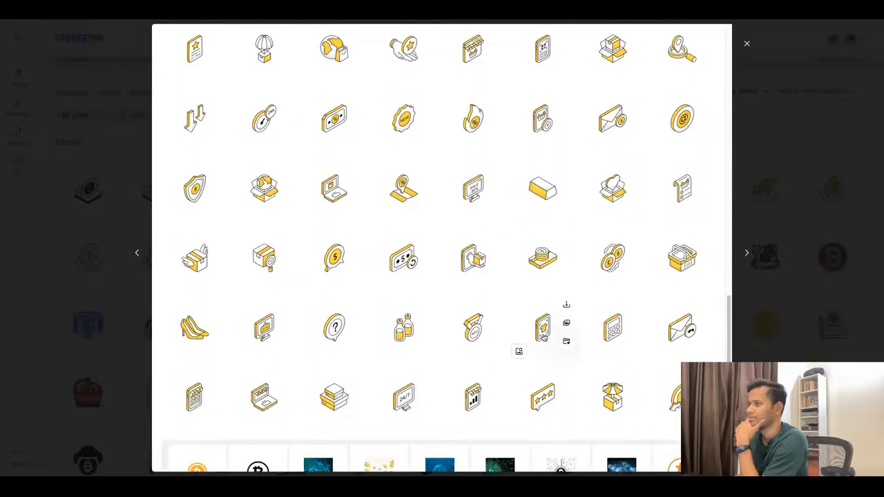
pyautogui.scroll(10, 542, 328)
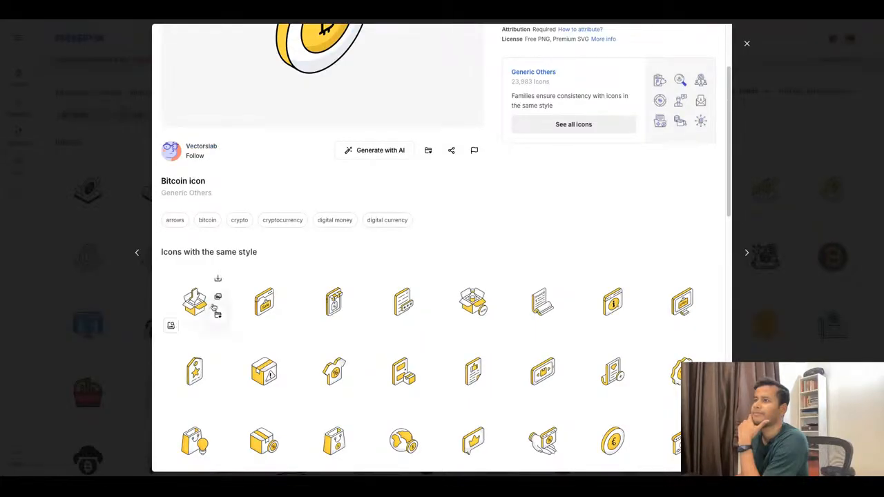
pyautogui.scroll(-10, 361, 296)
pyautogui.scroll(6, 355, 296)
pyautogui.scroll(10, 362, 296)
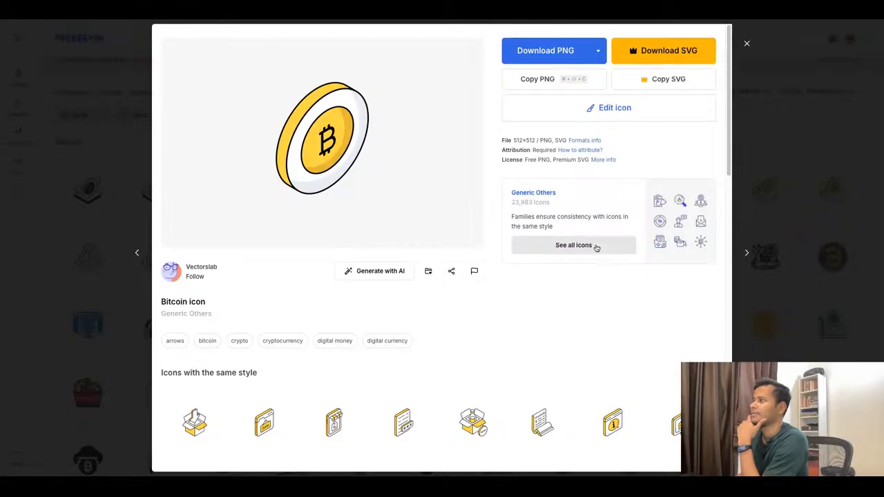
# Open the full Generic Others icon family by Vectorslab and search it for "gold".
pyautogui.click(592, 248)
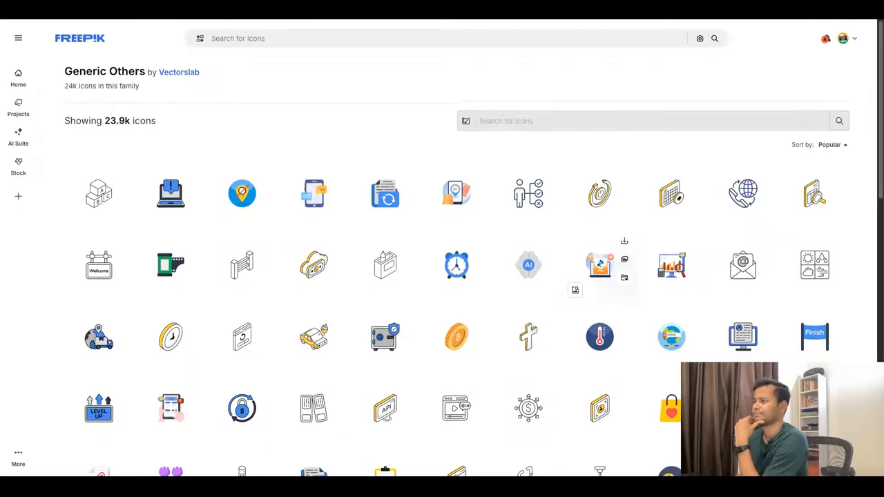
pyautogui.scroll(-2, 592, 248)
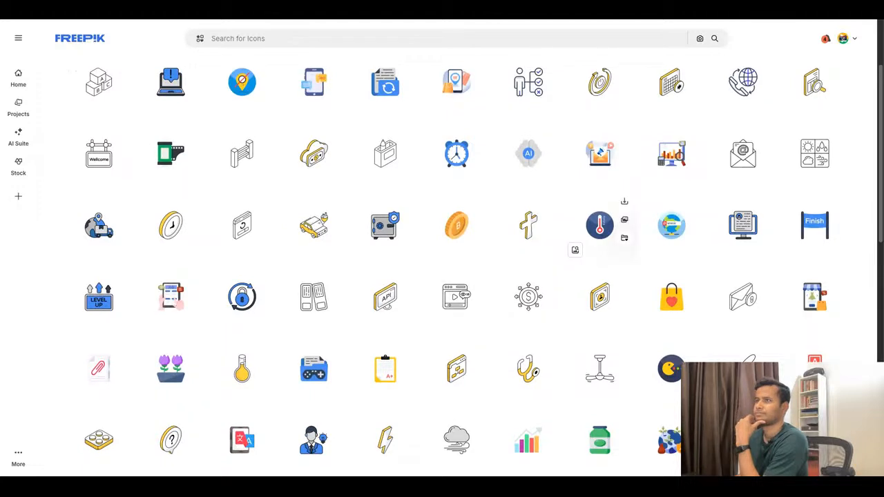
pyautogui.scroll(2, 563, 184)
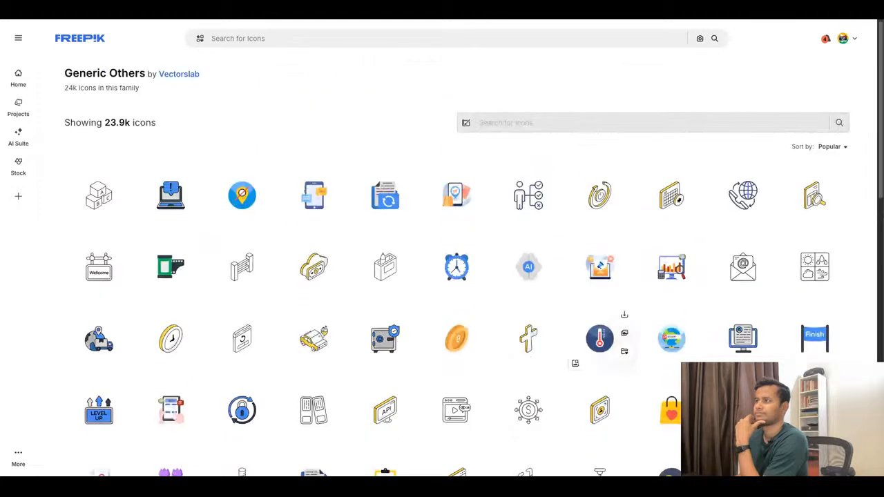
pyautogui.click(586, 122)
pyautogui.write('gold')
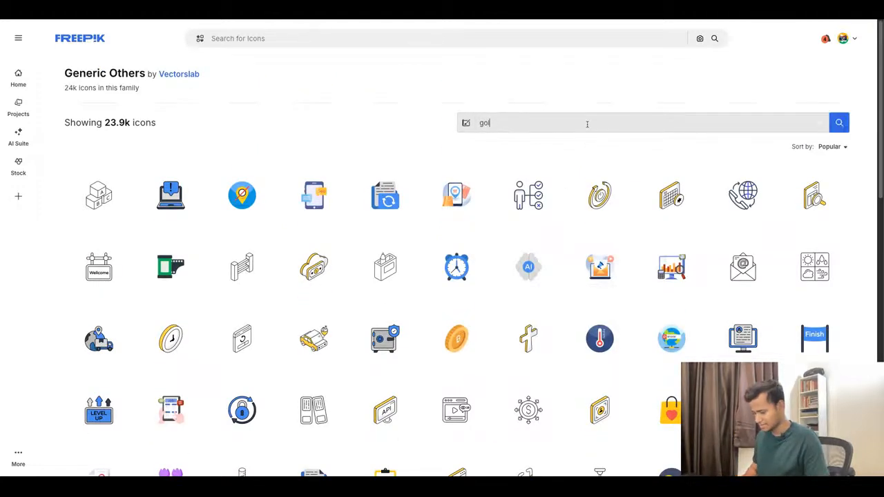
pyautogui.press('Return')
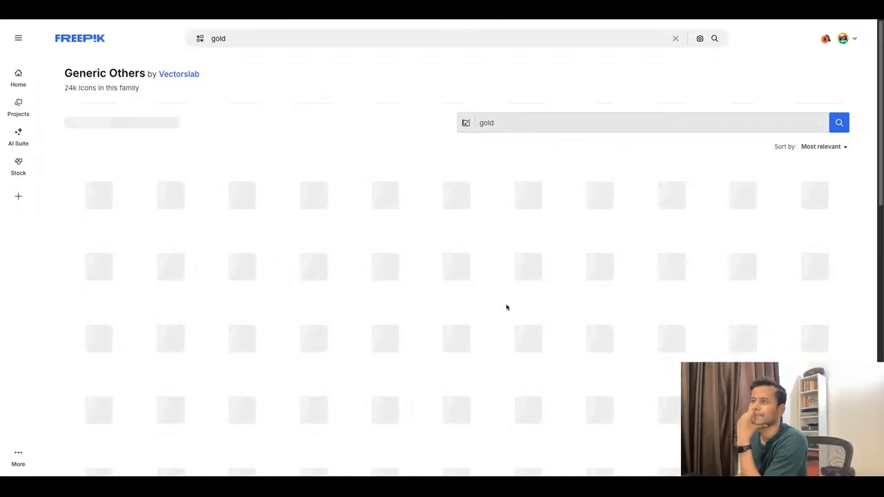
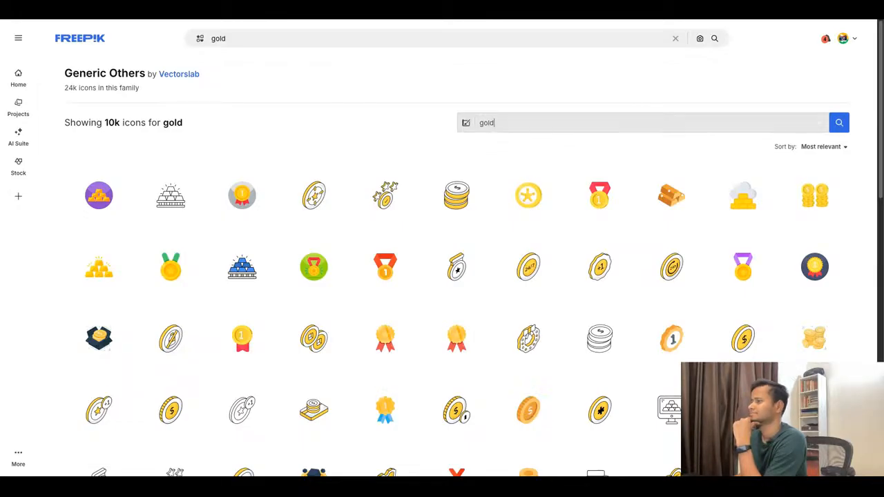
# Look through the gold icons in the Generic Others family for one that suits a digital gold category.
pyautogui.scroll(-1, 458, 267)
pyautogui.scroll(-3, 528, 283)
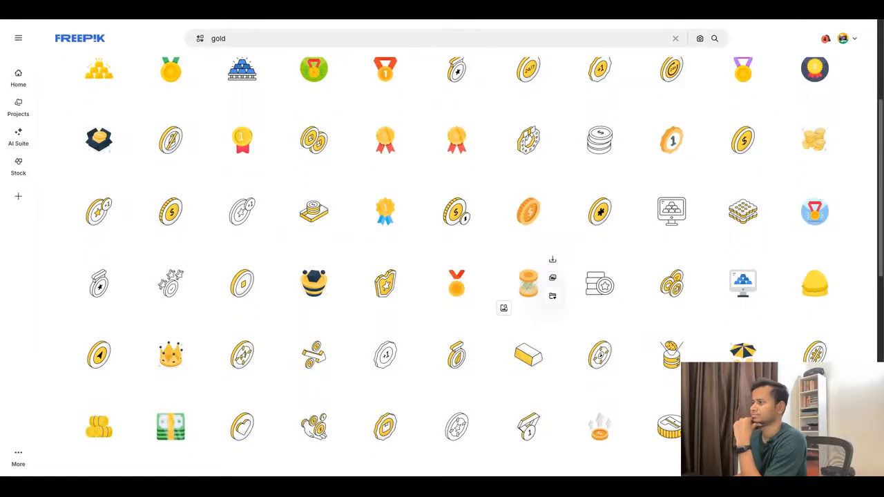
pyautogui.scroll(-2, 528, 283)
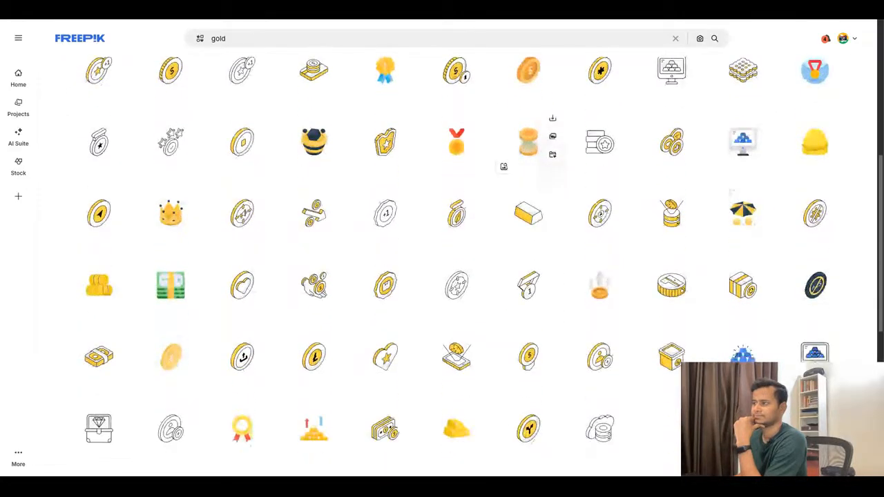
pyautogui.scroll(-1, 528, 284)
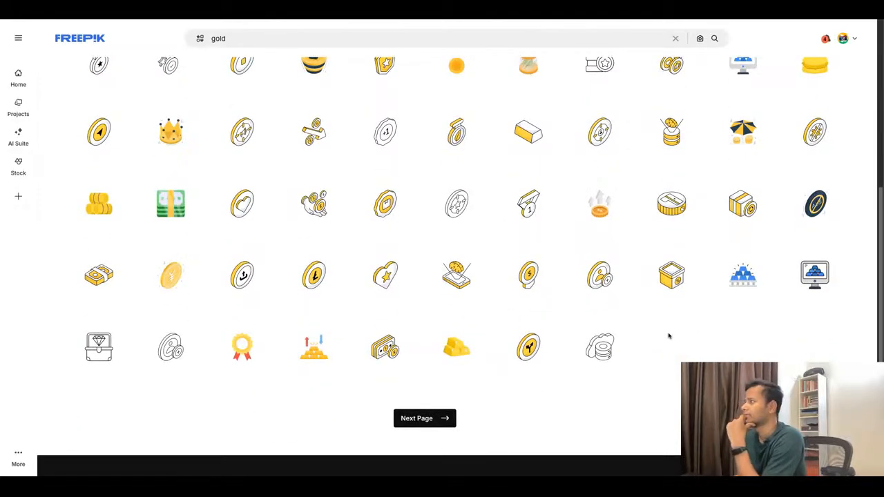
pyautogui.scroll(5, 668, 336)
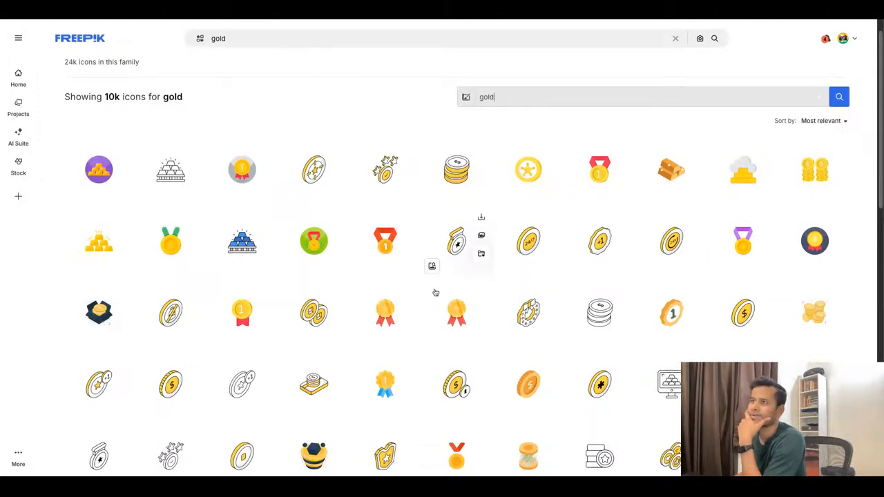
pyautogui.scroll(-1, 435, 309)
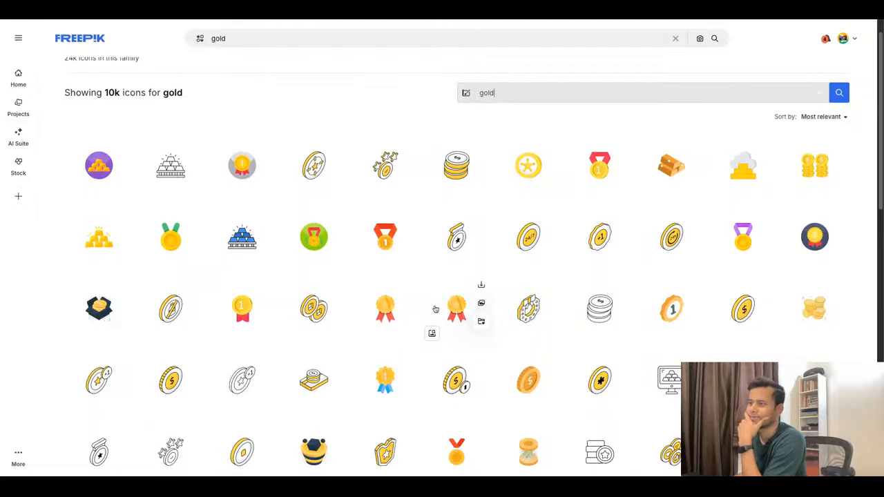
pyautogui.scroll(-2, 442, 308)
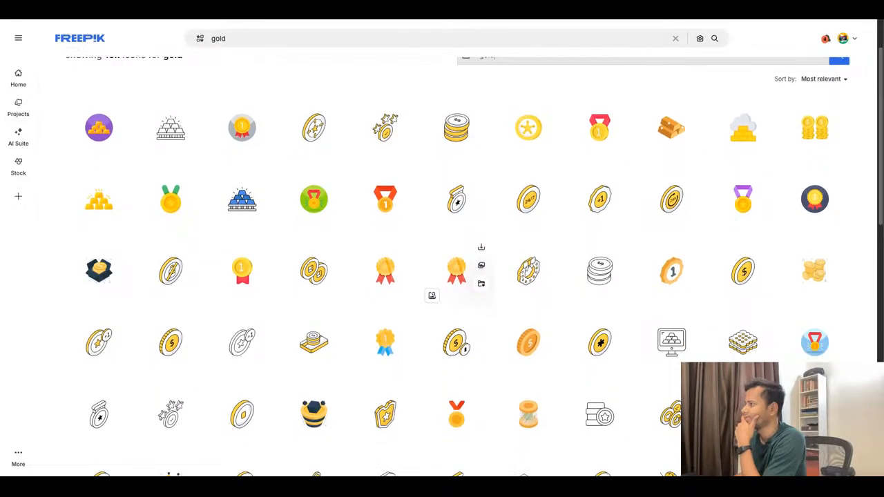
pyautogui.scroll(3, 442, 307)
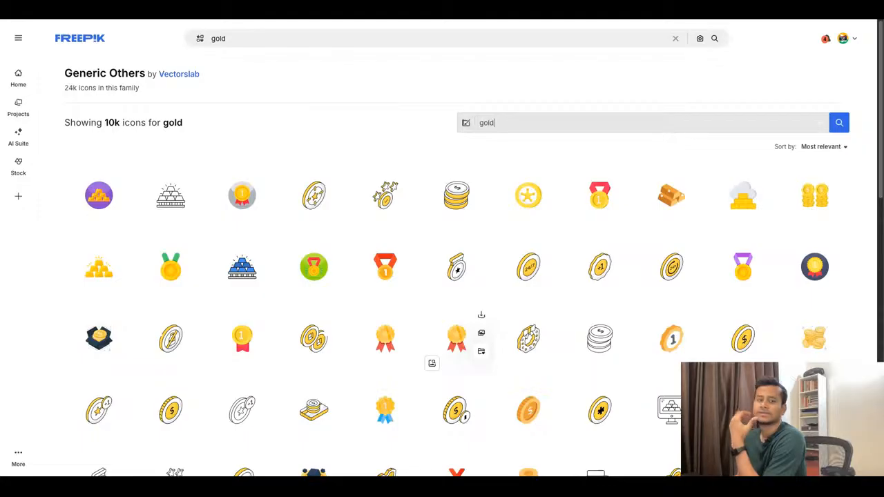
pyautogui.click(495, 123)
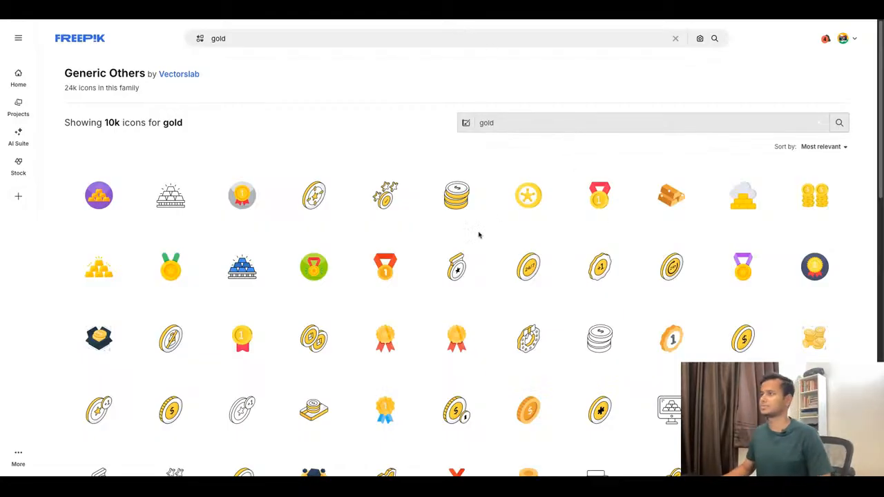
# Open the stacked-coins Money icon, look through the icons with the same style, and close its details.
pyautogui.moveTo(462, 226)
pyautogui.click(460, 209)
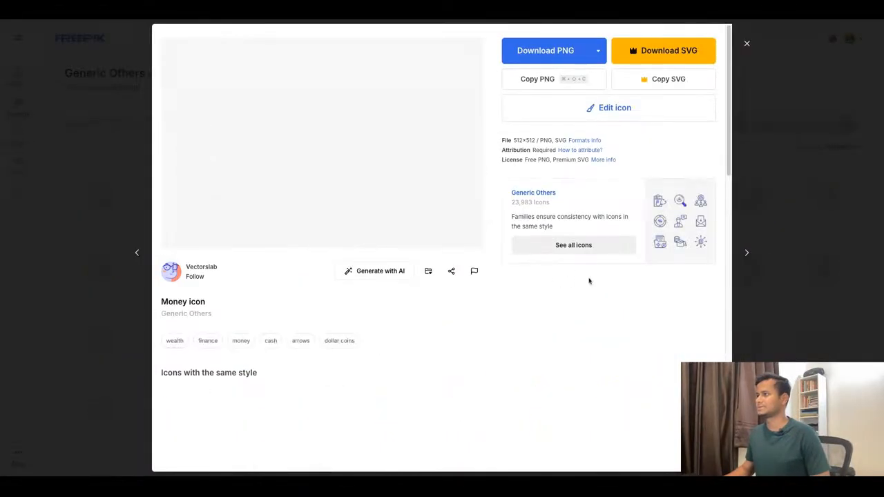
pyautogui.scroll(-2, 586, 351)
pyautogui.scroll(-2, 588, 351)
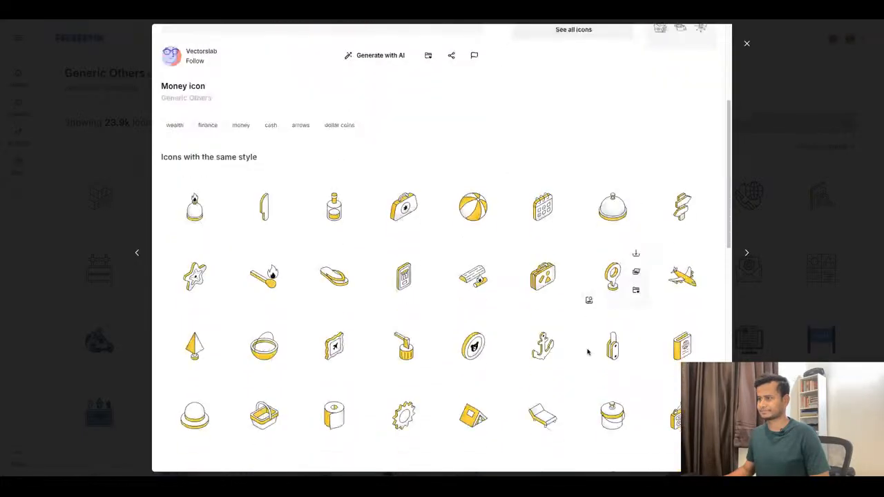
pyautogui.scroll(-2, 589, 351)
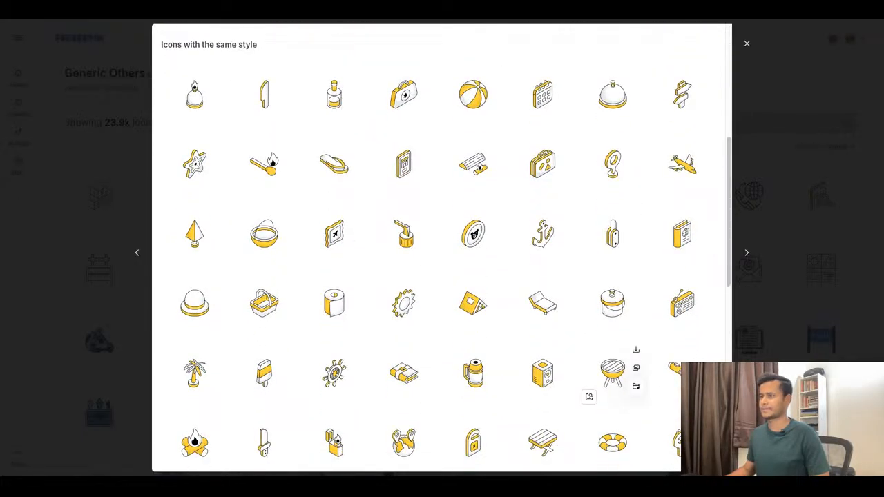
pyautogui.scroll(-1, 589, 359)
pyautogui.scroll(7, 588, 384)
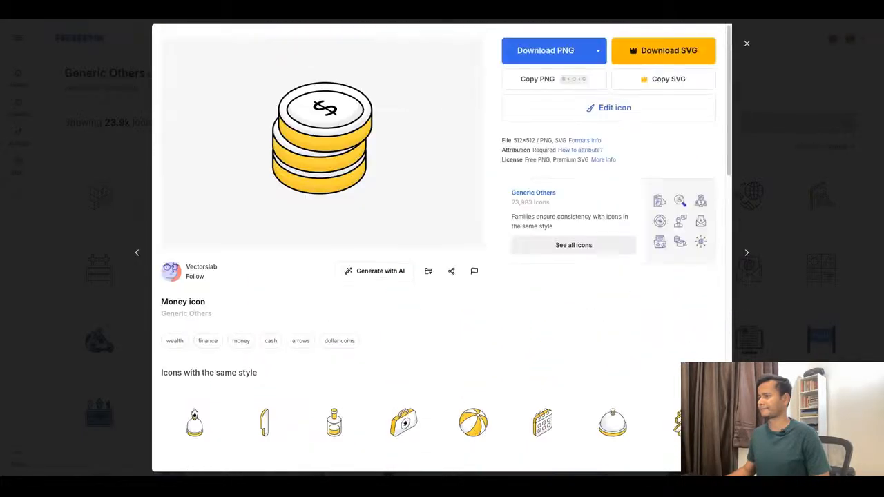
pyautogui.scroll(-5, 506, 303)
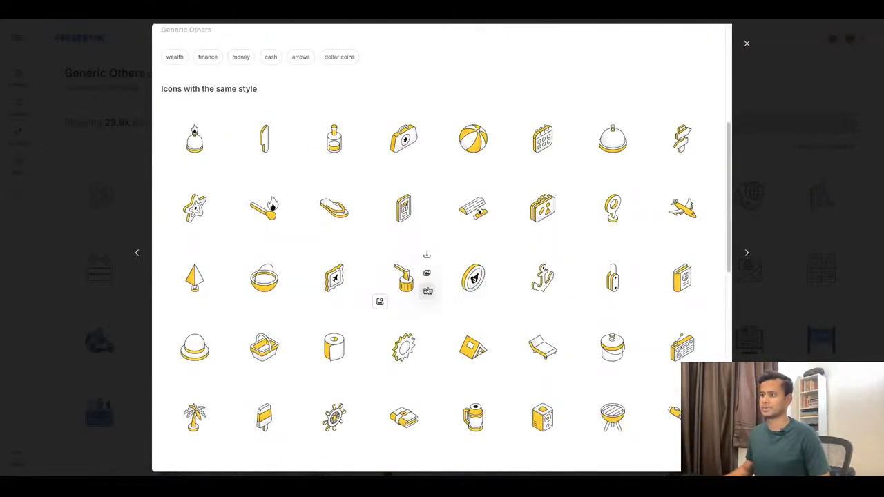
pyautogui.press('Escape')
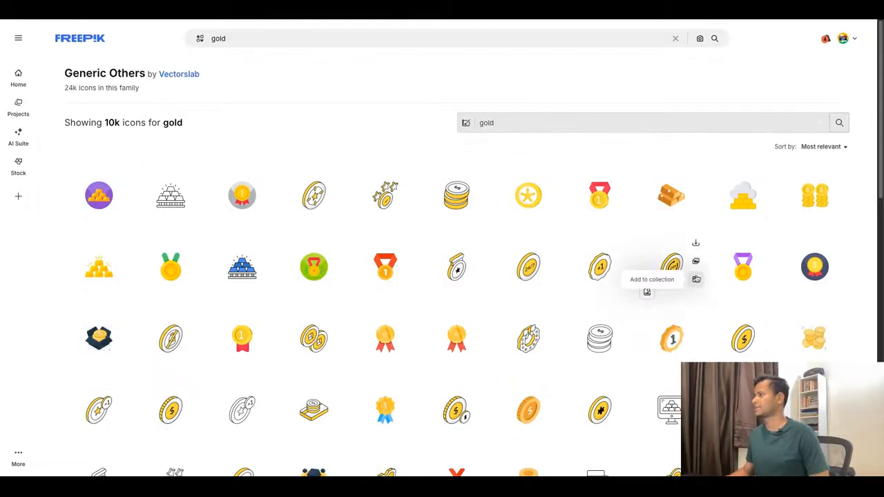
# Search the Generic Others icon family for "gold bar" and look through the matching icons.
pyautogui.scroll(-1, 696, 278)
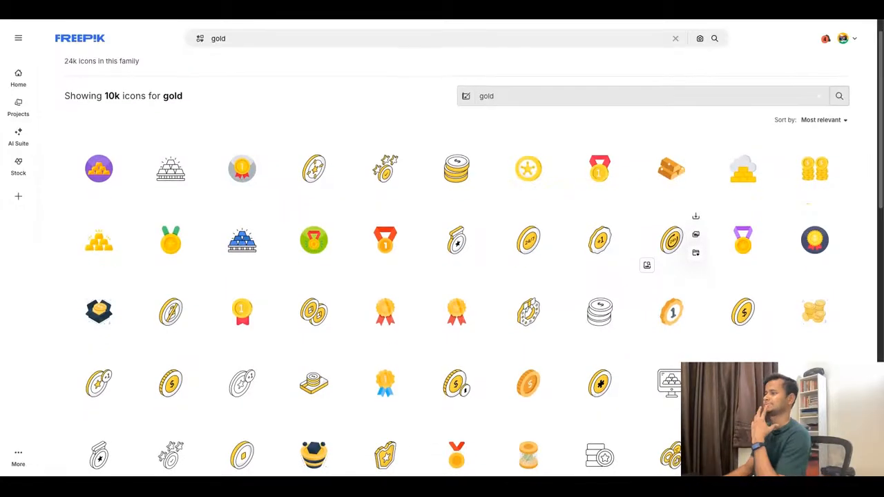
pyautogui.click(537, 92)
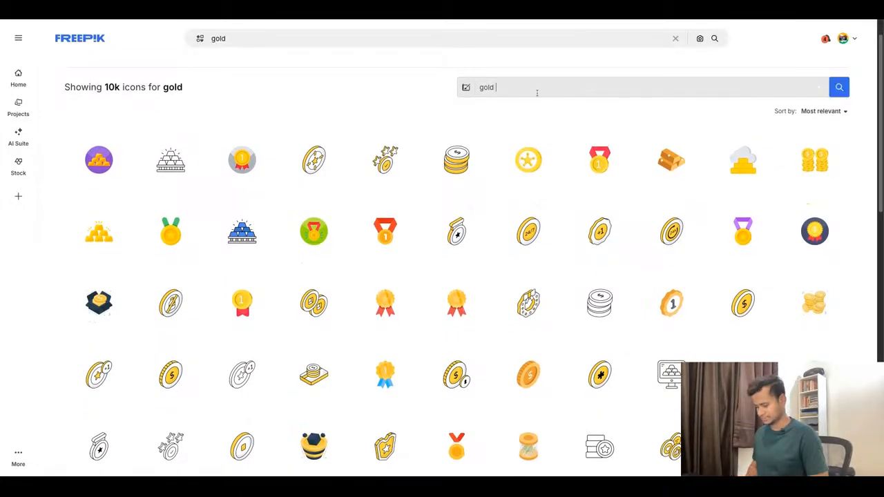
pyautogui.press('Return')
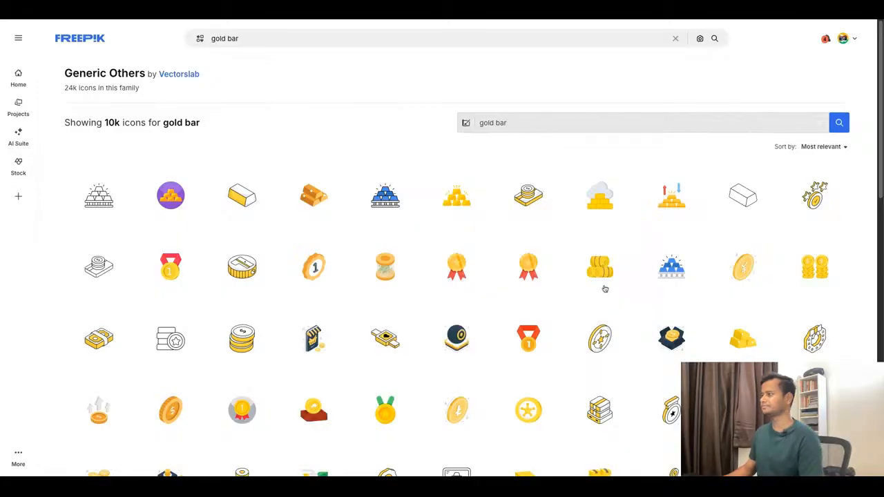
pyautogui.scroll(-1, 605, 289)
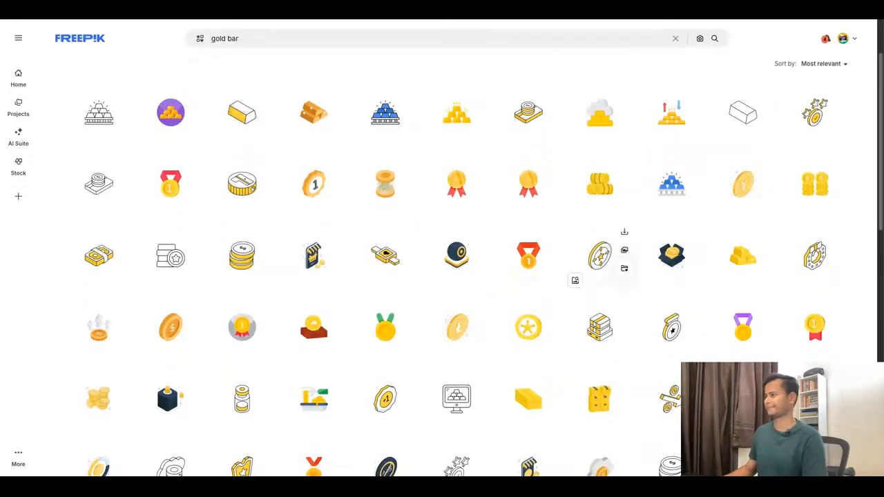
pyautogui.scroll(-1, 601, 256)
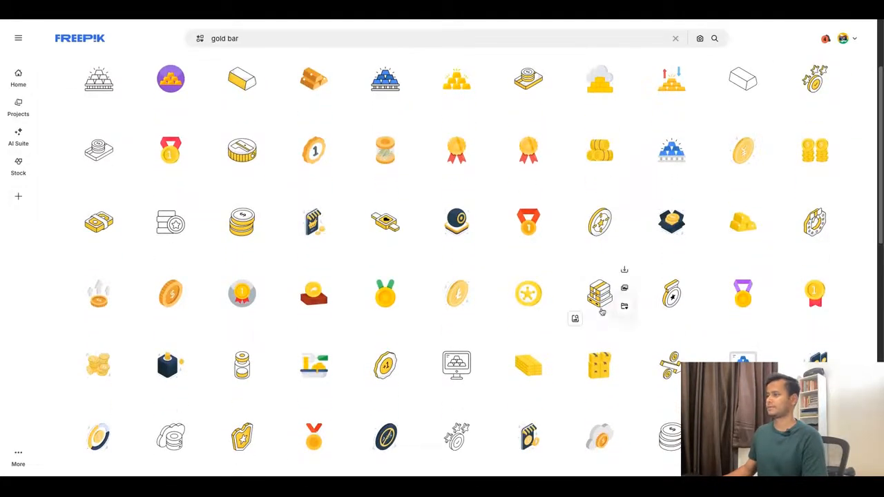
pyautogui.scroll(-3, 601, 336)
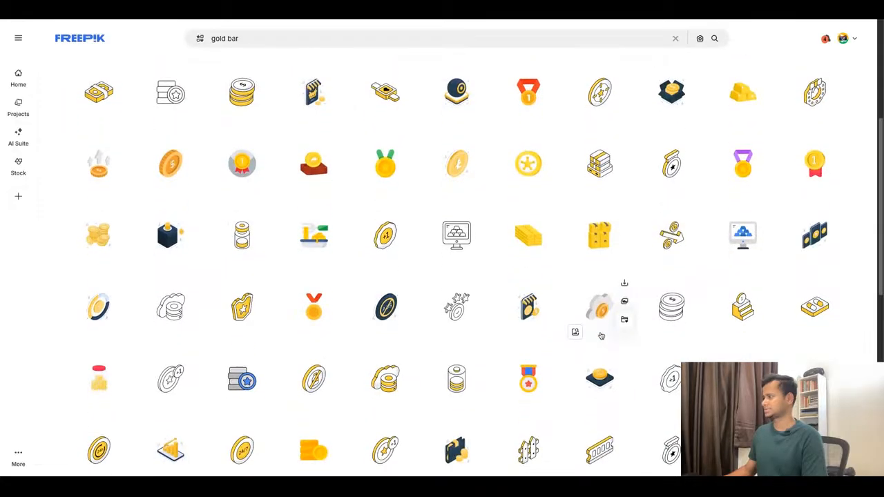
pyautogui.scroll(-3, 600, 331)
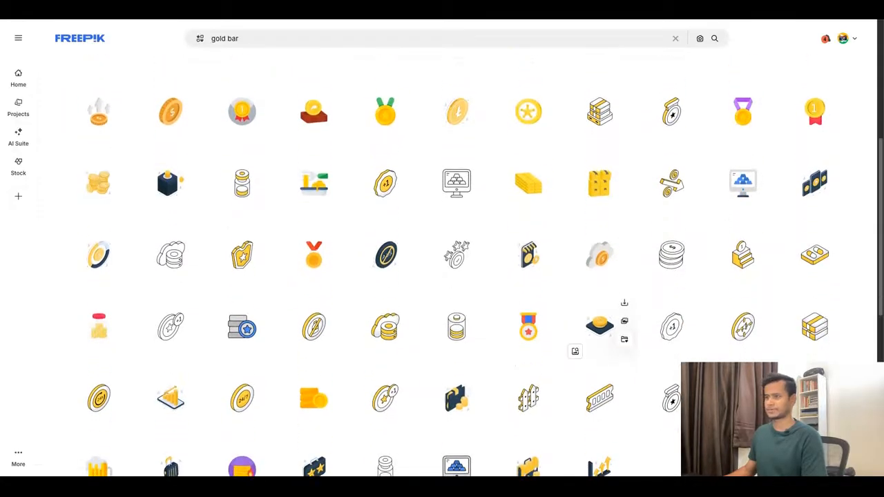
pyautogui.scroll(5, 601, 331)
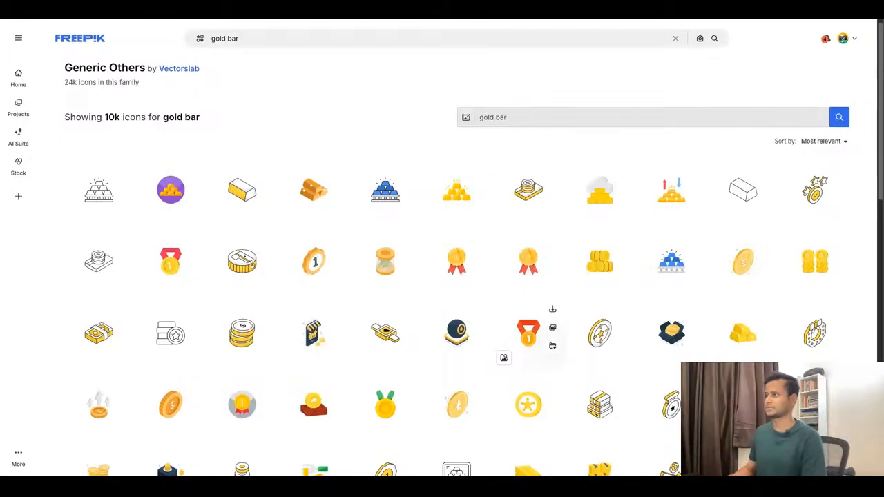
pyautogui.scroll(-1, 538, 316)
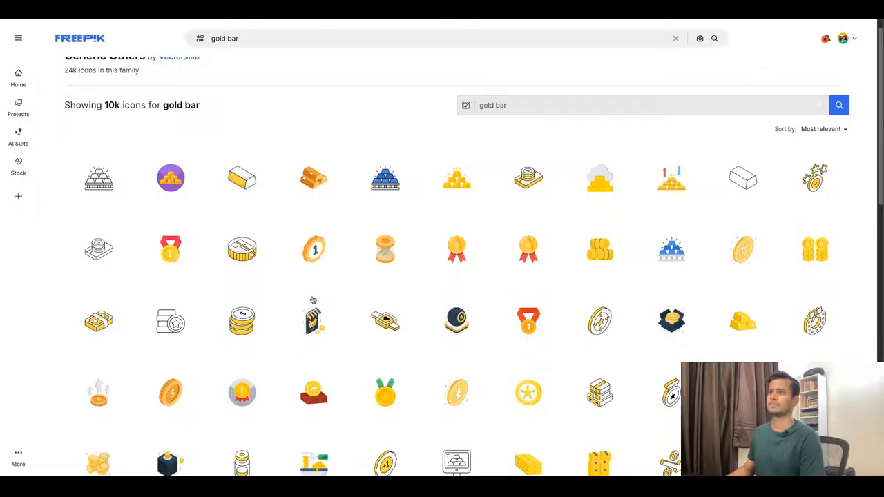
pyautogui.scroll(1, 310, 319)
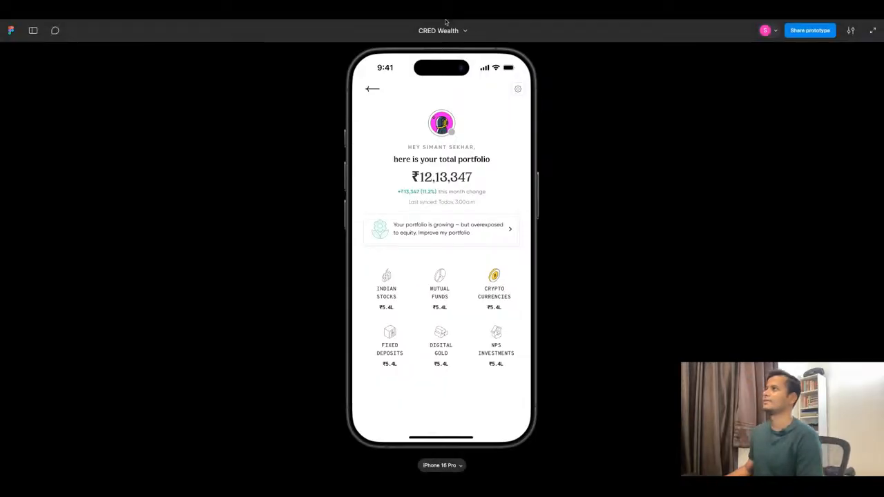
# Return from the CRED Wealth prototype to the Freepik gold bar results and preview the stacked-coins Money icon.
pyautogui.hotkey('ctrl', 'Tab')
pyautogui.hotkey('ctrl', 'Tab')
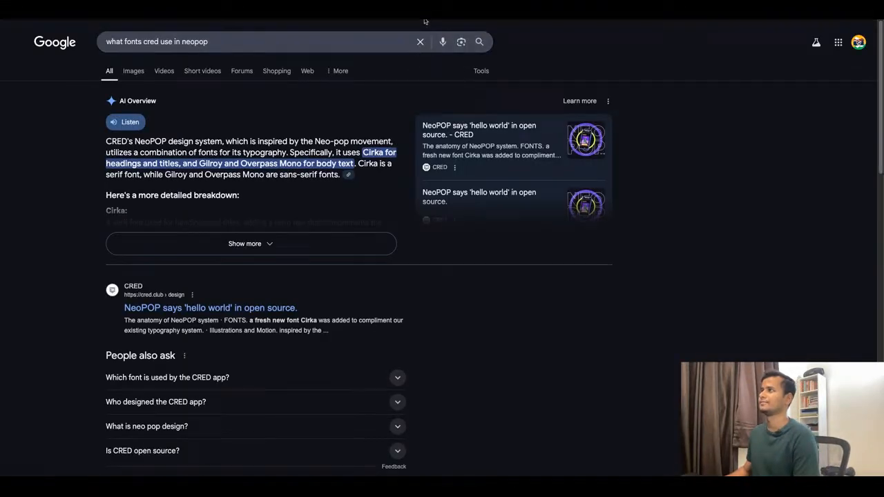
pyautogui.hotkey('ctrl', 'shift', 'Tab')
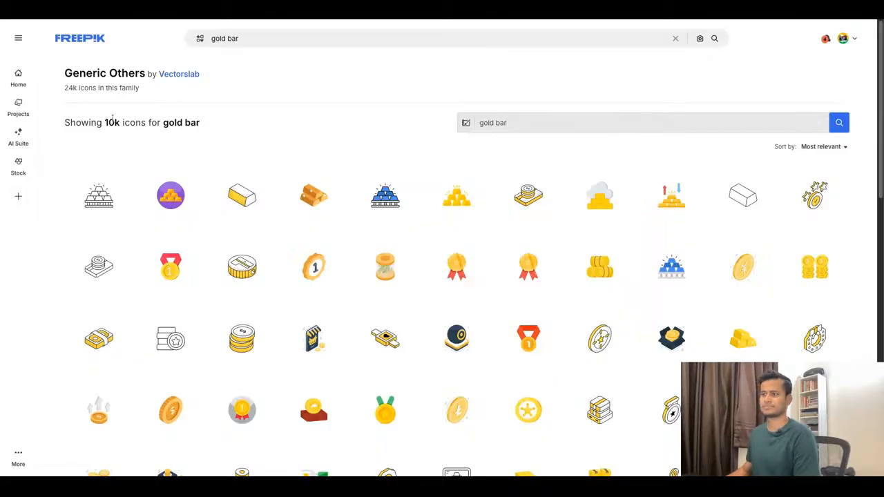
pyautogui.click(242, 338)
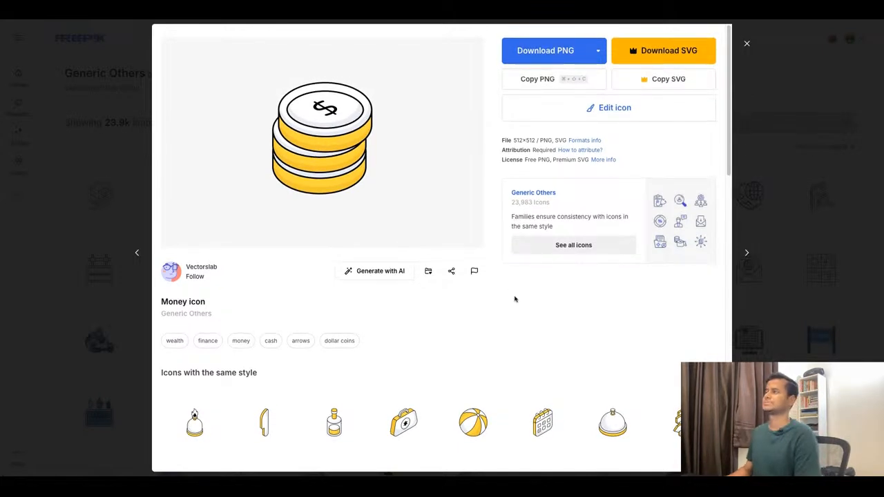
pyautogui.click(746, 44)
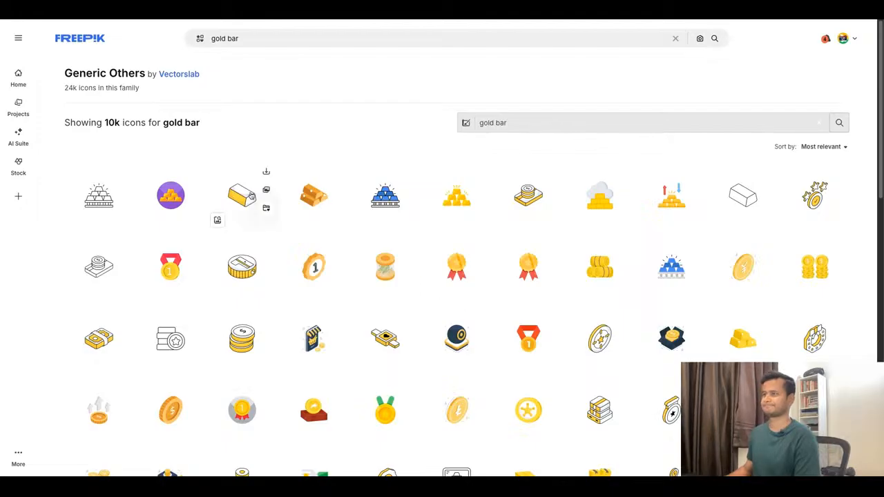
# Open the yellow and white Ingot icon and examine the icons with the same style.
pyautogui.click(242, 197)
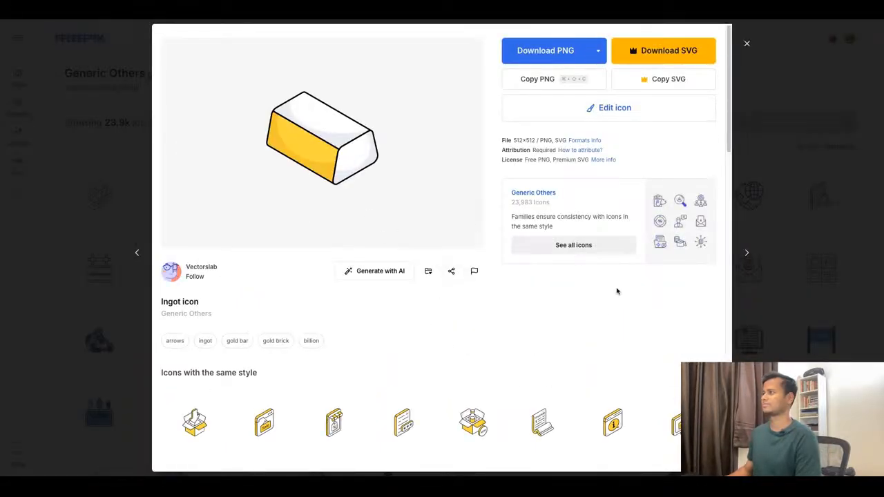
pyautogui.scroll(-5, 603, 269)
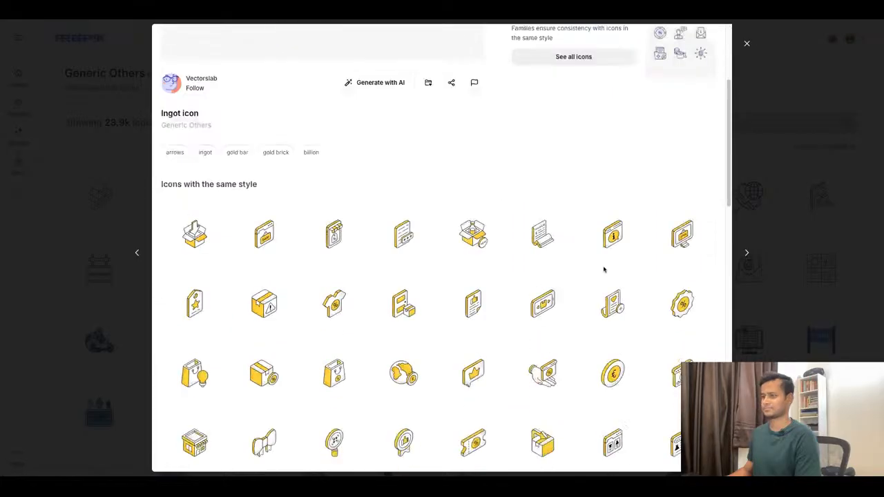
pyautogui.scroll(-1, 613, 297)
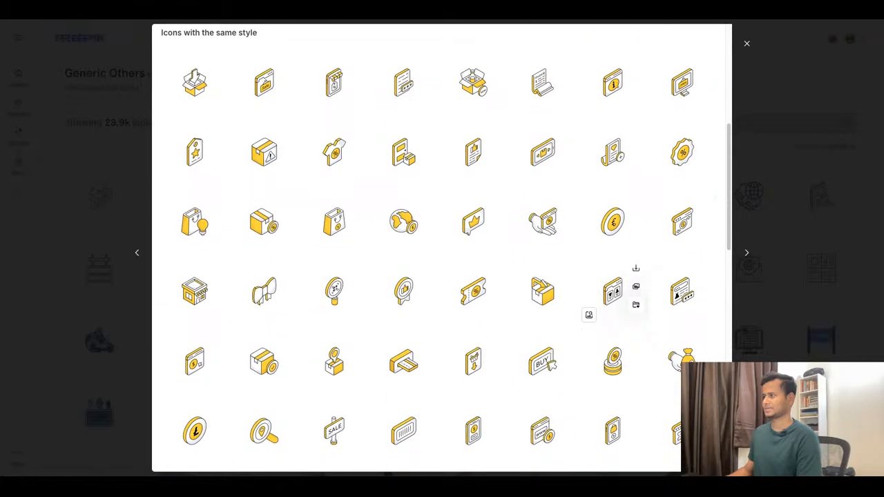
pyautogui.scroll(-4, 612, 290)
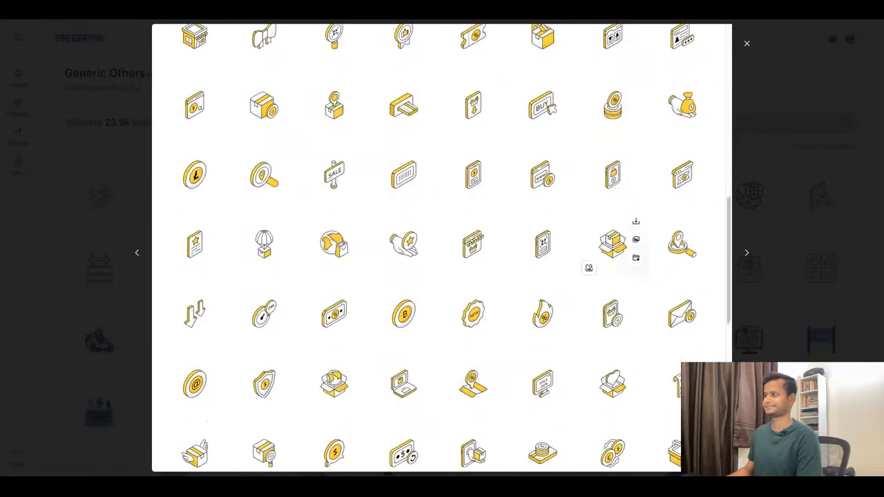
pyautogui.scroll(-2, 612, 279)
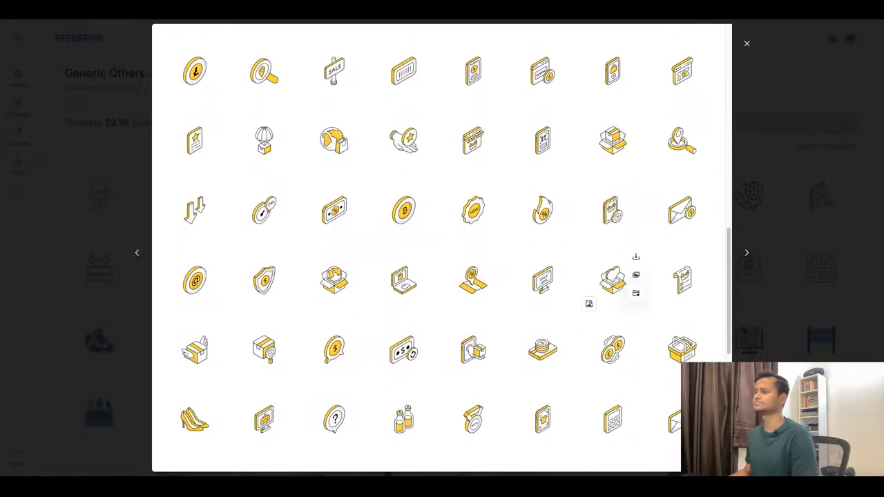
pyautogui.scroll(-1, 613, 280)
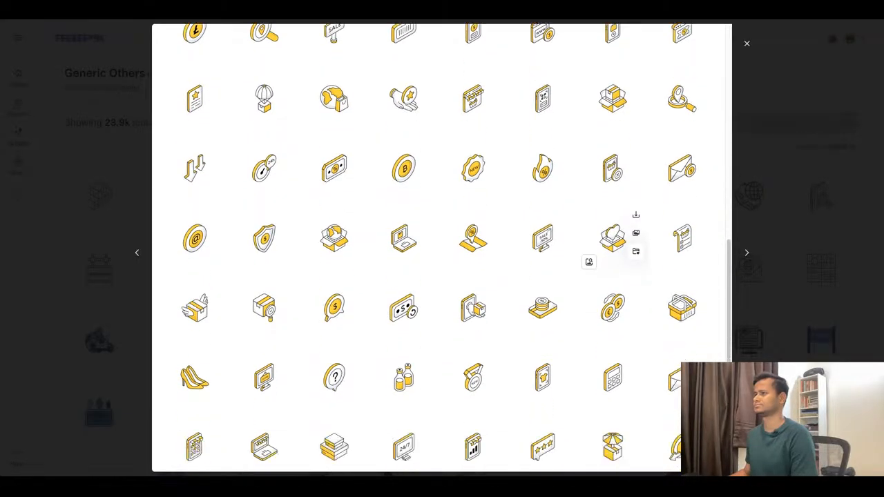
pyautogui.scroll(-2, 613, 284)
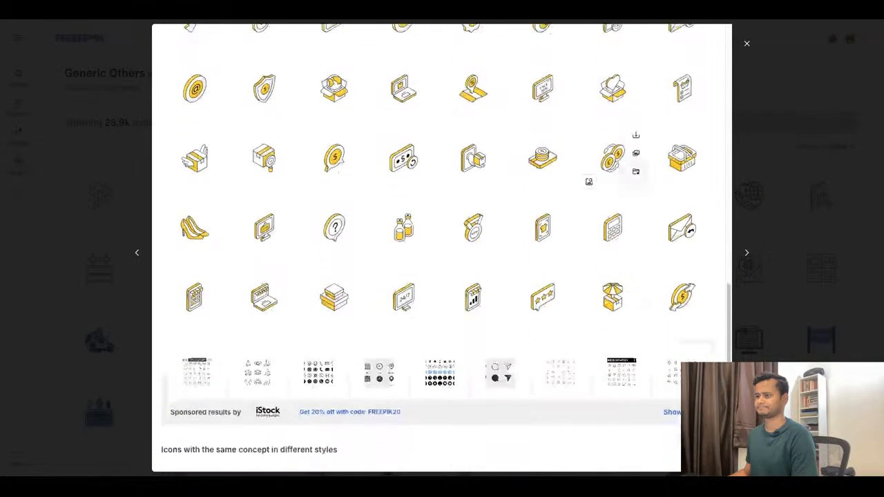
# Try to download the Ingot icon as a PNG and dismiss the Premium offers.
pyautogui.scroll(10, 612, 296)
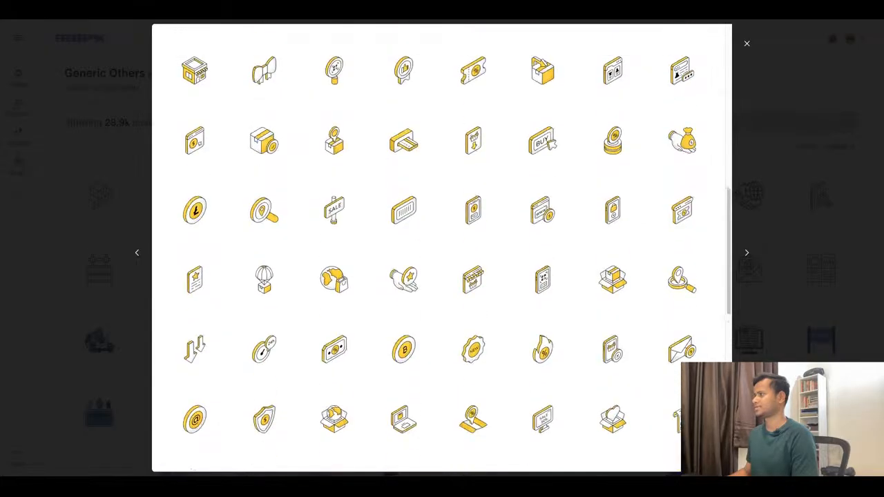
pyautogui.scroll(3, 442, 249)
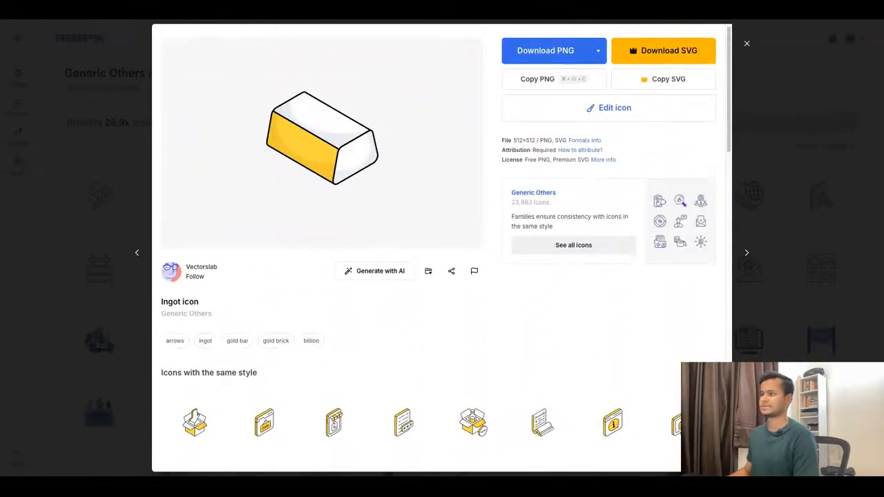
pyautogui.click(530, 59)
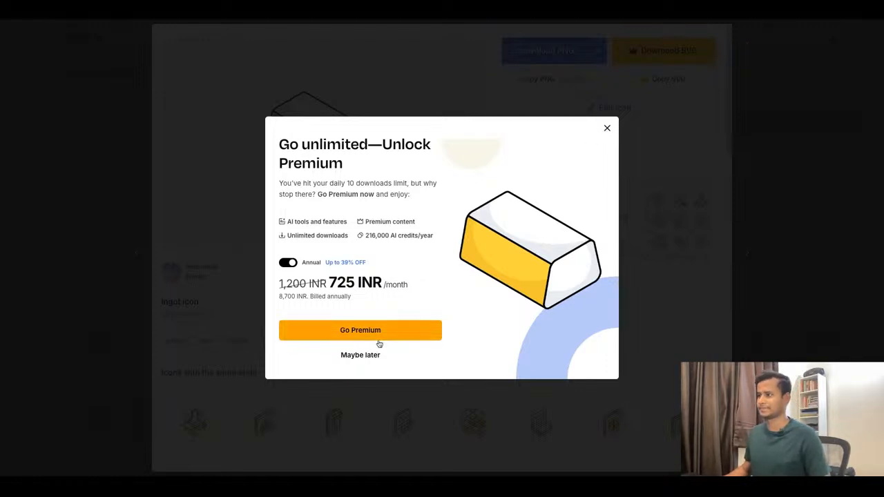
pyautogui.click(369, 357)
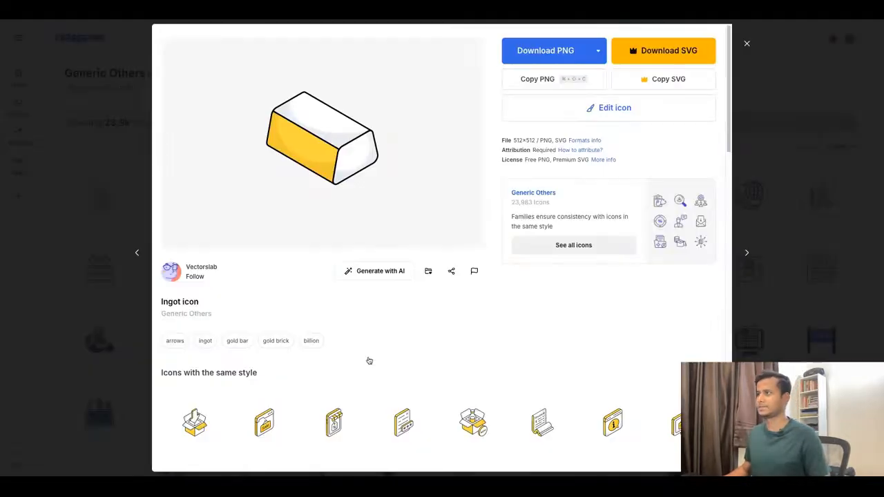
pyautogui.click(597, 52)
pyautogui.click(548, 58)
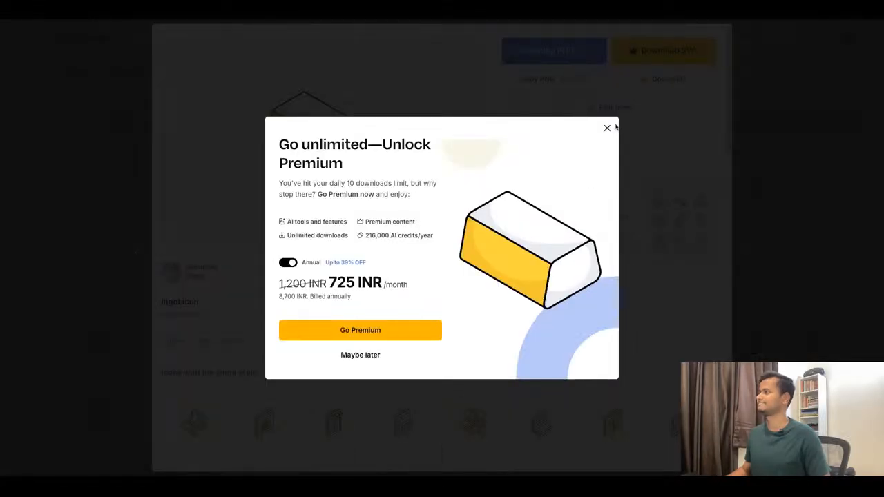
pyautogui.click(607, 131)
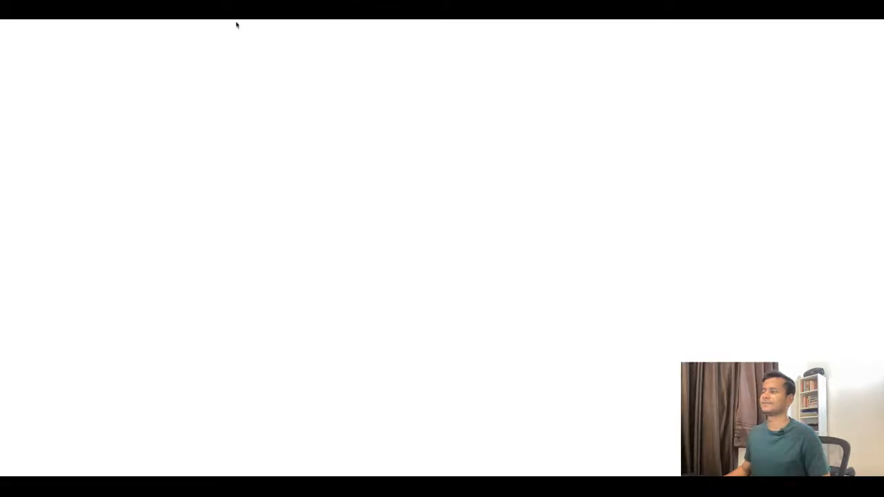
# Switch to the CRED Wealth prototype in Figma and examine the Home screen's asset icons alongside the wireframe's remaining sections.
pyautogui.scroll(-5, 579, 140)
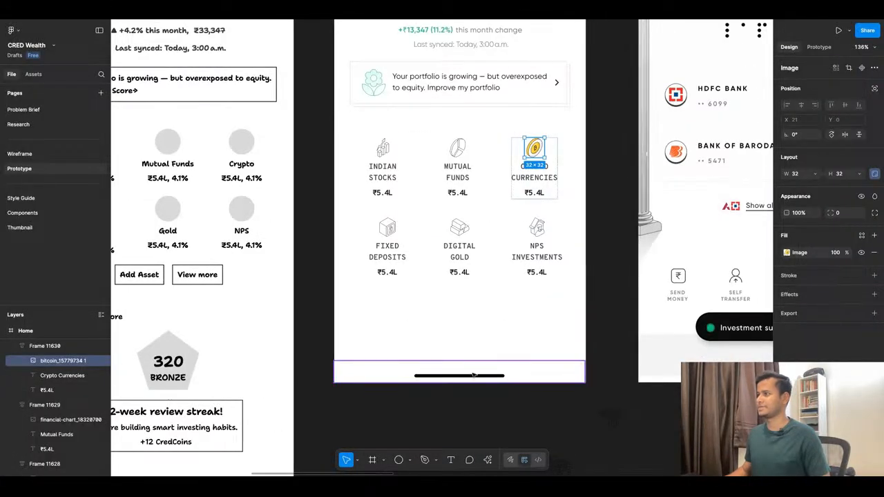
pyautogui.scroll(5, 497, 312)
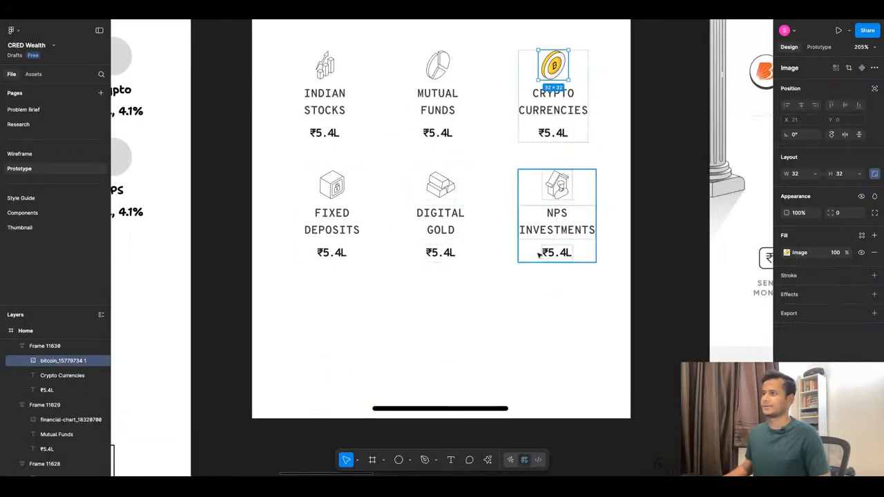
pyautogui.scroll(5, 433, 200)
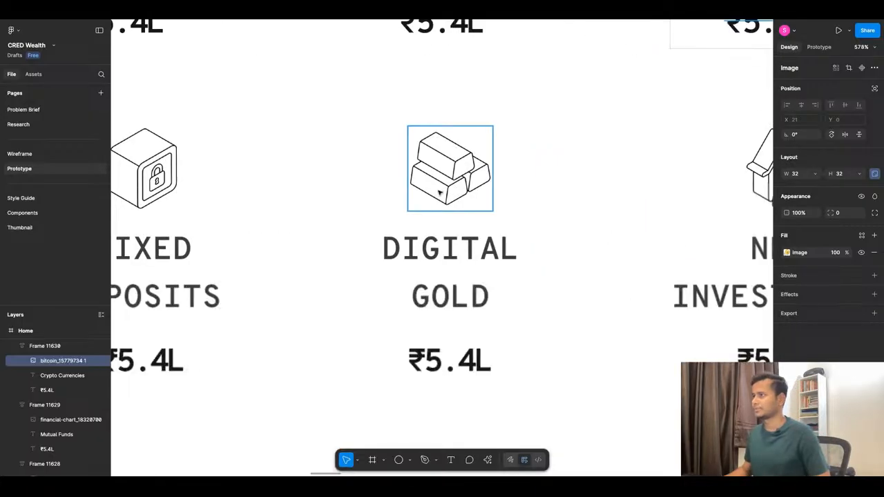
pyautogui.scroll(-5, 483, 204)
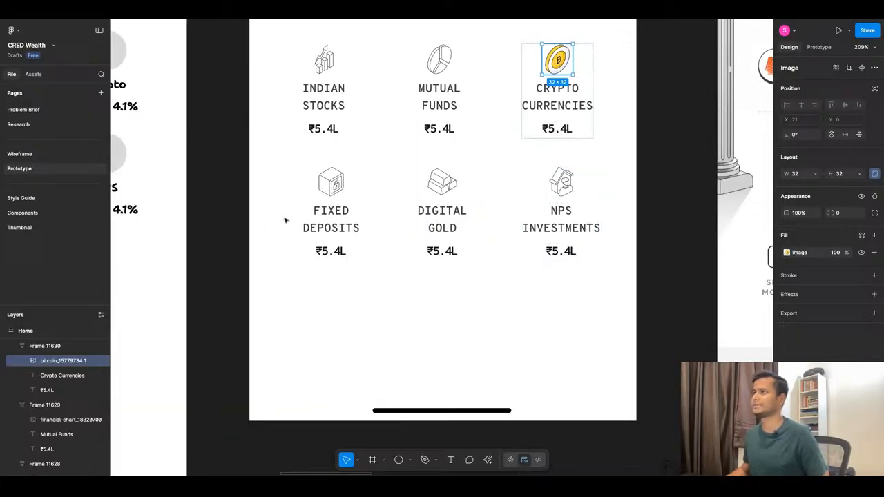
pyautogui.scroll(-10, 457, 322)
pyautogui.click(442, 333)
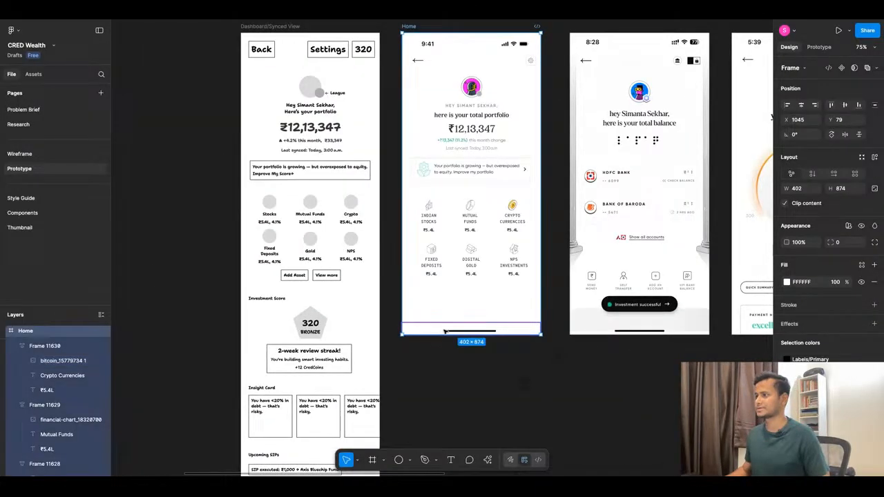
pyautogui.scroll(-5, 442, 333)
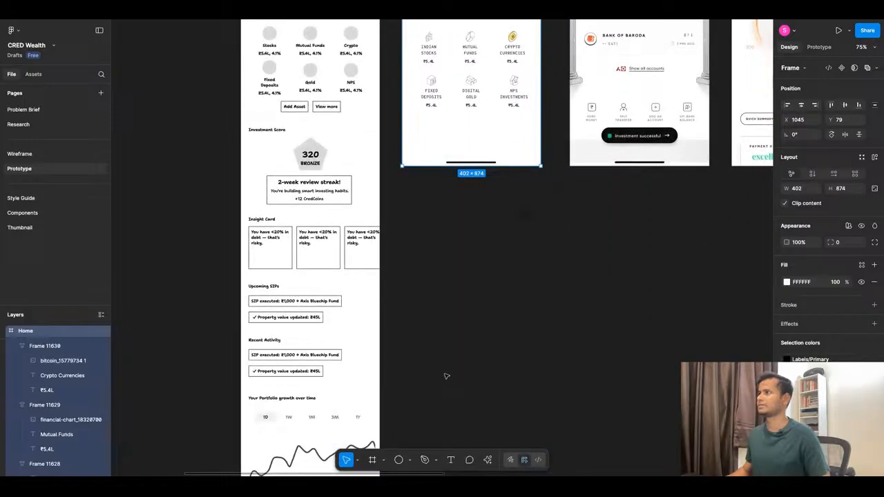
# Wrap the profile avatar and its small grey badge on the Home screen in one frame.
pyautogui.scroll(3, 459, 351)
pyautogui.scroll(5, 461, 349)
pyautogui.scroll(10, 471, 150)
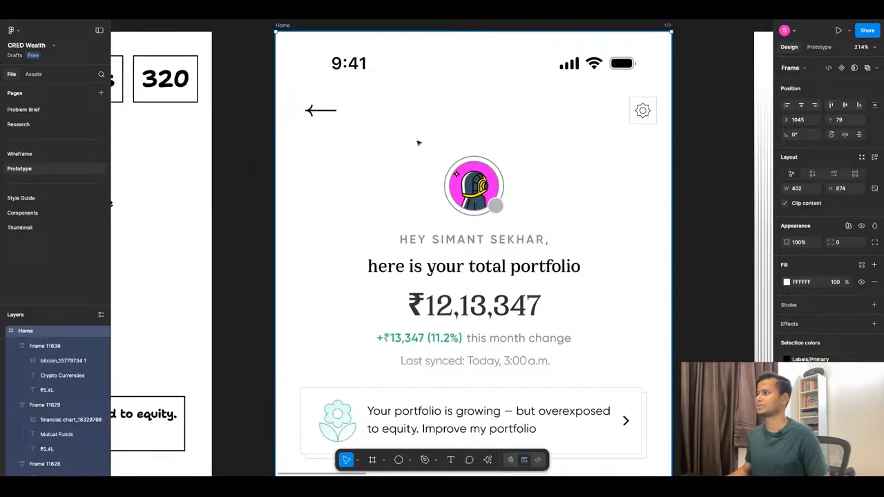
pyautogui.moveTo(417, 141); pyautogui.dragTo(515, 222)
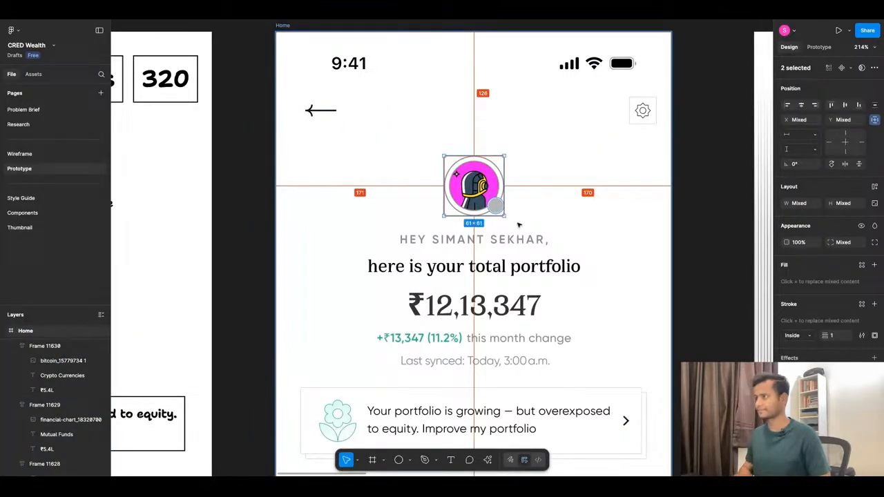
pyautogui.hotkey('ctrl', 'alt', 'g')
# Try shortening the Home frame to 402 × 816 and moving the two loose icon images aside, and undo these changes.
pyautogui.scroll(-10, 465, 119)
pyautogui.scroll(6, 495, 208)
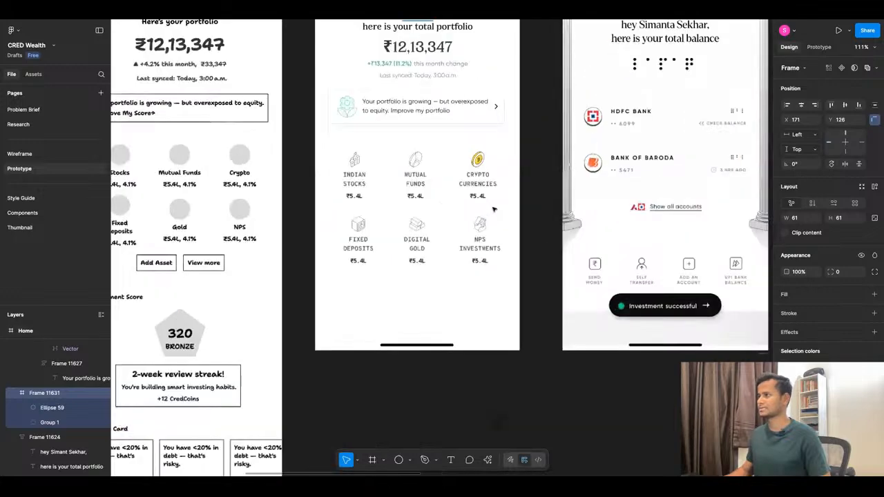
pyautogui.click(456, 312)
pyautogui.moveTo(459, 351); pyautogui.dragTo(459, 321)
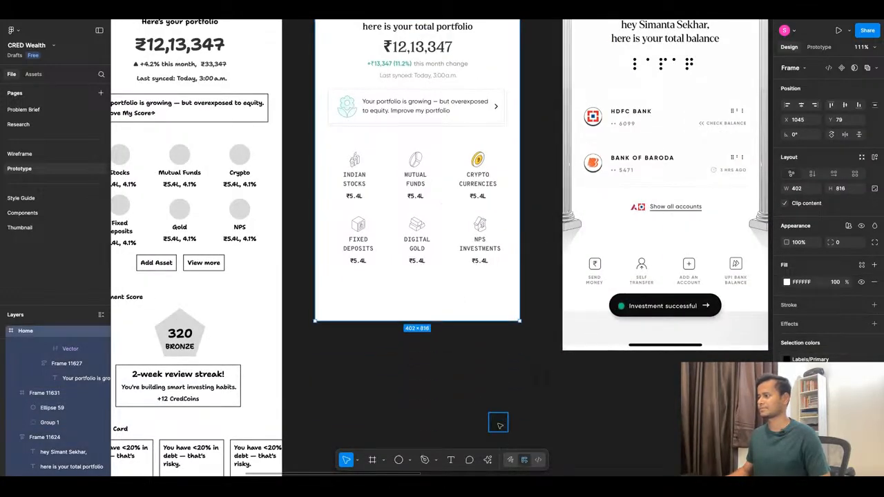
pyautogui.moveTo(500, 426); pyautogui.dragTo(589, 416)
pyautogui.moveTo(536, 384); pyautogui.dragTo(587, 382)
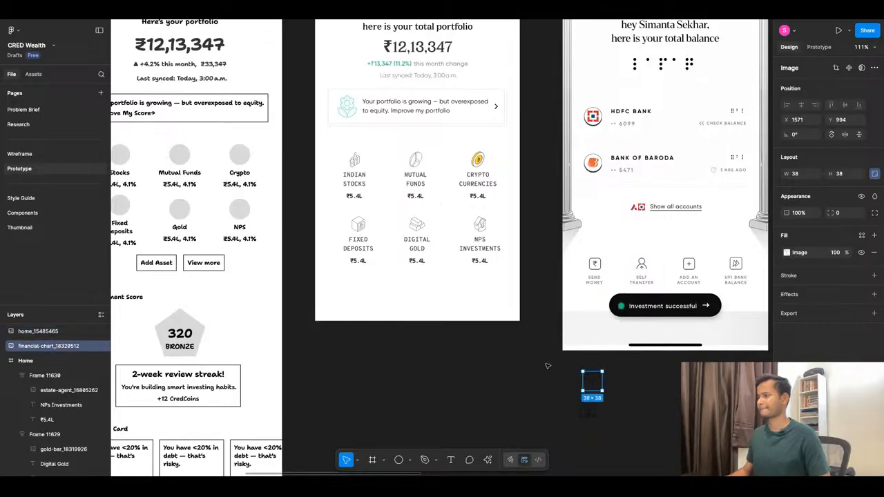
pyautogui.scroll(-10, 503, 251)
pyautogui.moveTo(525, 293); pyautogui.dragTo(501, 295)
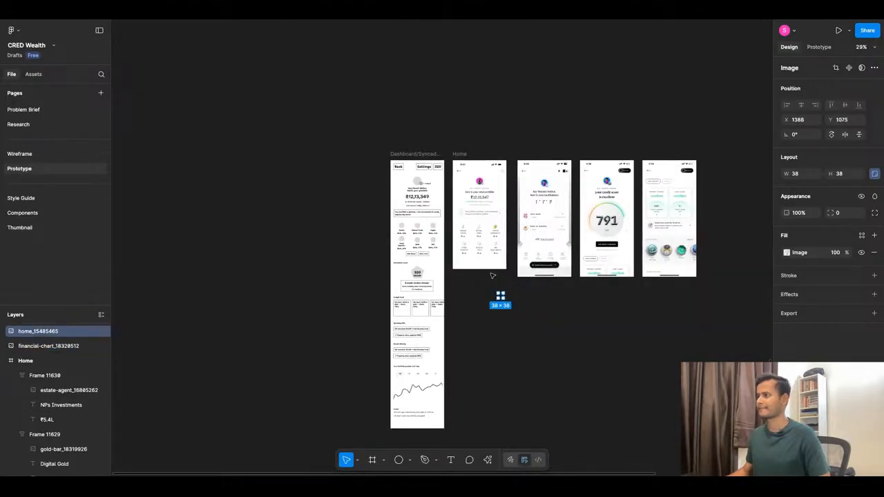
pyautogui.press('super+z')
pyautogui.press('super+z')
pyautogui.press('super+z')
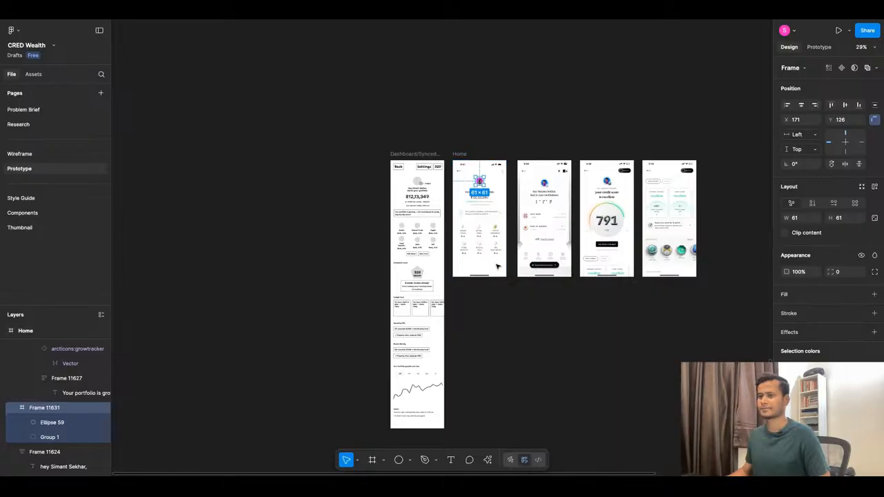
# Extend the Home frame downward to a height of about 1988, close to the wireframe's length.
pyautogui.click(497, 267)
pyautogui.keyDown('super'); pyautogui.click(497, 266); pyautogui.keyUp('super')
pyautogui.moveTo(493, 277); pyautogui.dragTo(494, 425)
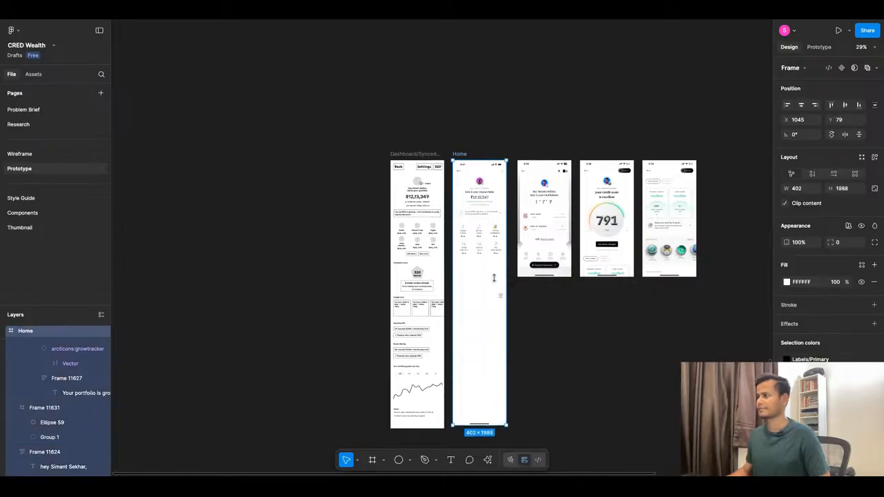
# Move the loose home and financial-chart icon images out of the lengthened Home frame onto the empty canvas beside it.
pyautogui.scroll(5, 499, 356)
pyautogui.moveTo(508, 190); pyautogui.dragTo(589, 190)
pyautogui.moveTo(539, 157); pyautogui.dragTo(587, 157)
pyautogui.click(607, 201)
# Compare the Home screen's asset section with the wireframe's asset buttons and the bank accounts reference screen.
pyautogui.scroll(-5, 483, 183)
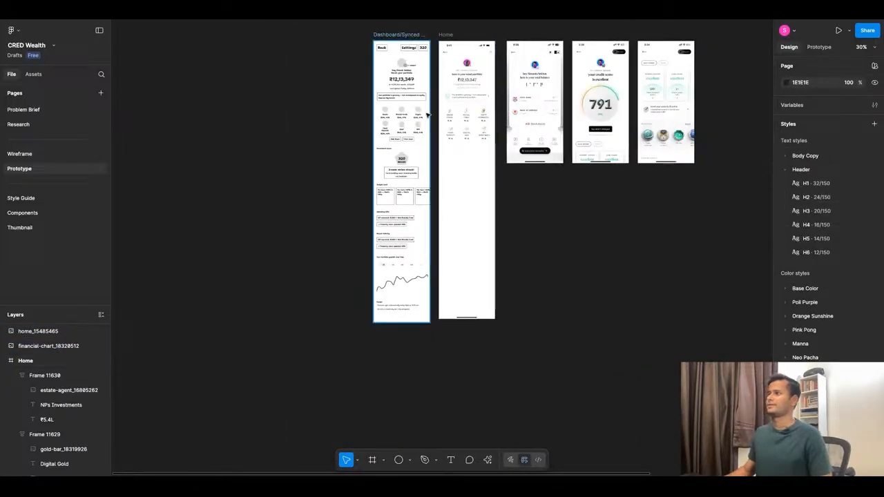
pyautogui.scroll(6, 461, 97)
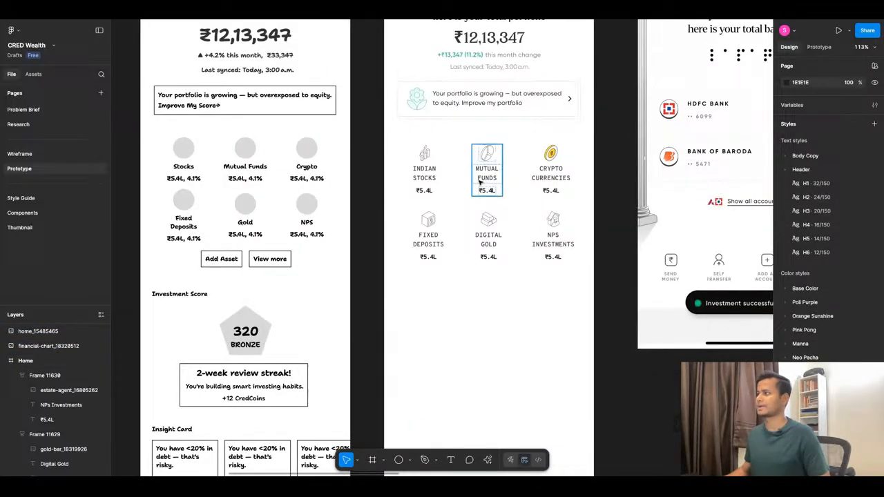
pyautogui.scroll(-5, 480, 182)
pyautogui.scroll(5, 449, 187)
pyautogui.scroll(-5, 428, 192)
pyautogui.scroll(6, 402, 196)
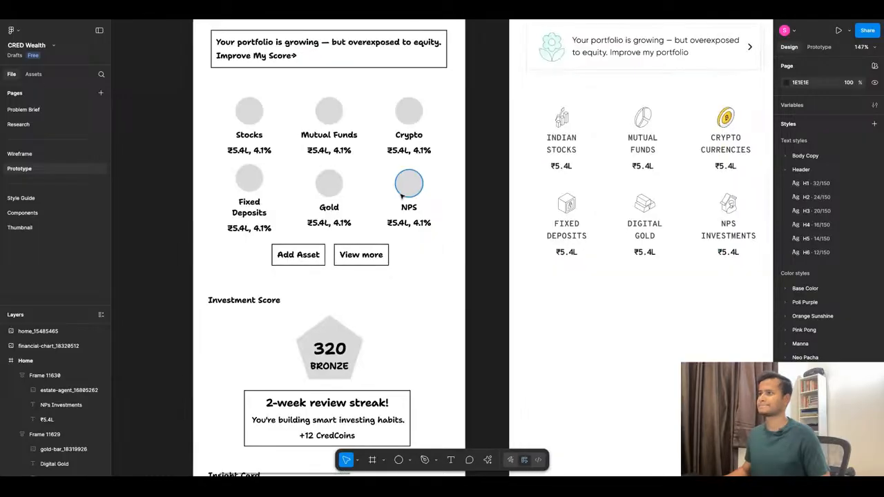
pyautogui.scroll(-1, 370, 177)
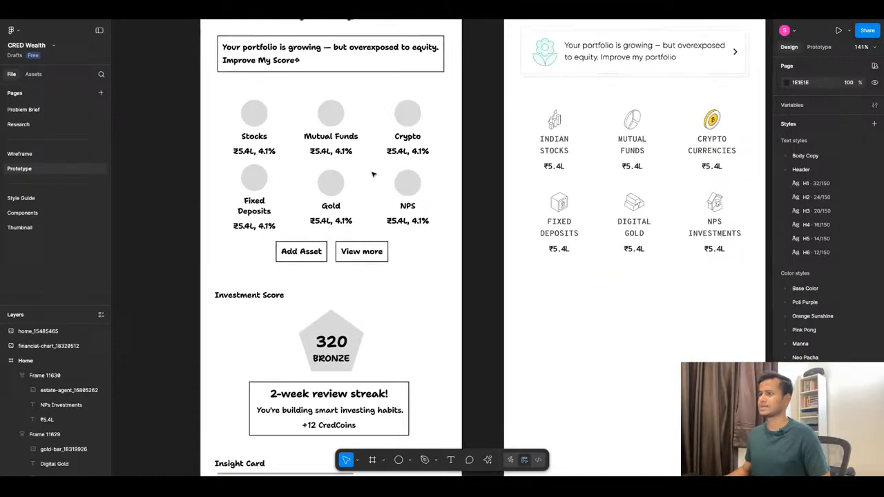
pyautogui.scroll(-3, 509, 234)
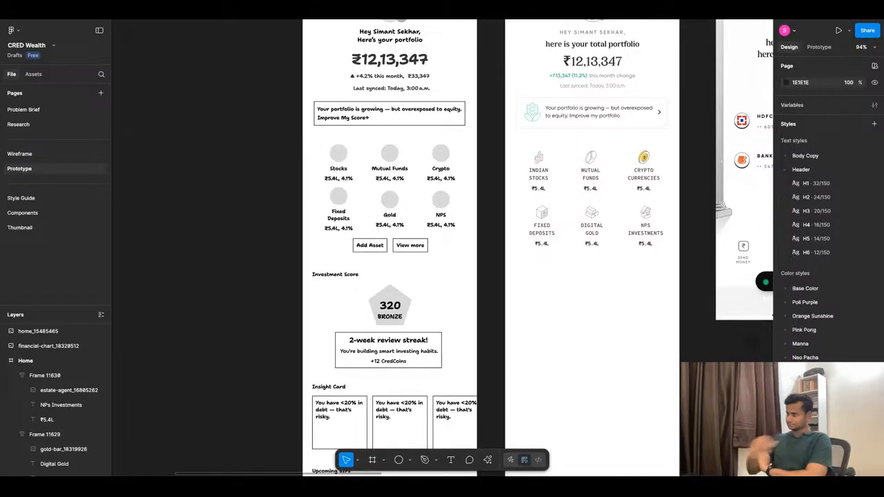
pyautogui.scroll(-5, 375, 229)
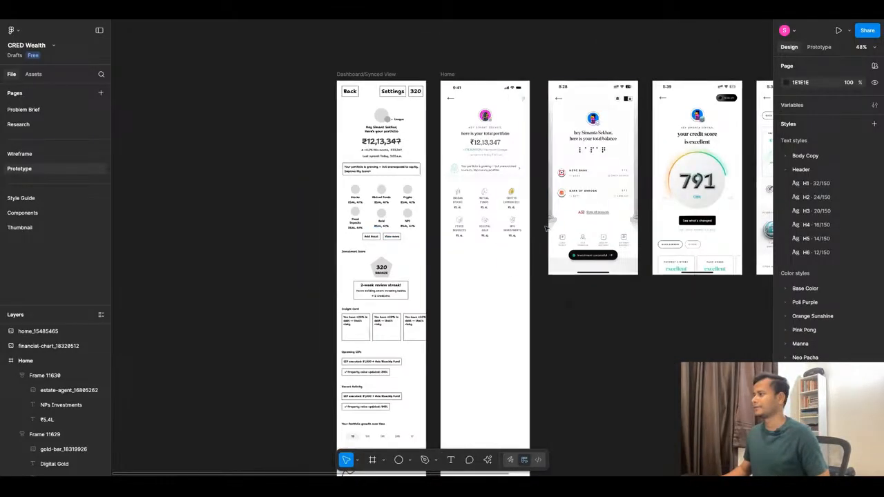
pyautogui.scroll(7, 574, 214)
pyautogui.scroll(-2, 647, 243)
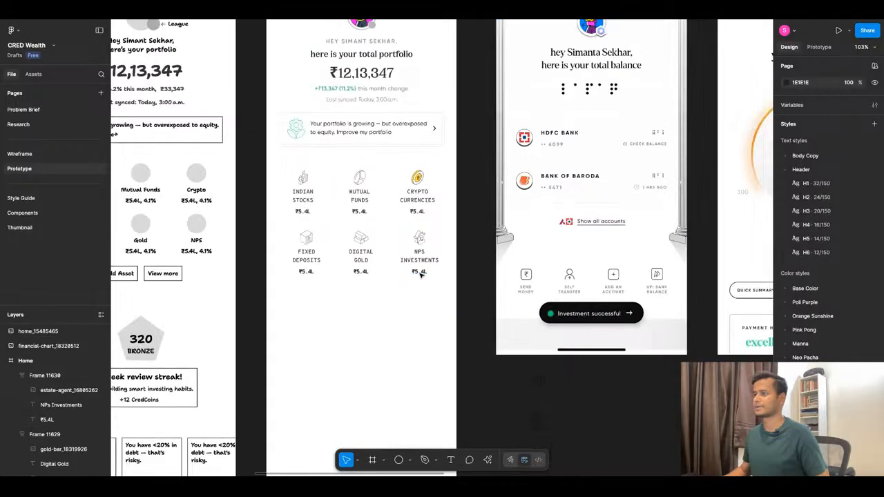
pyautogui.scroll(5, 347, 239)
pyautogui.scroll(-5, 347, 240)
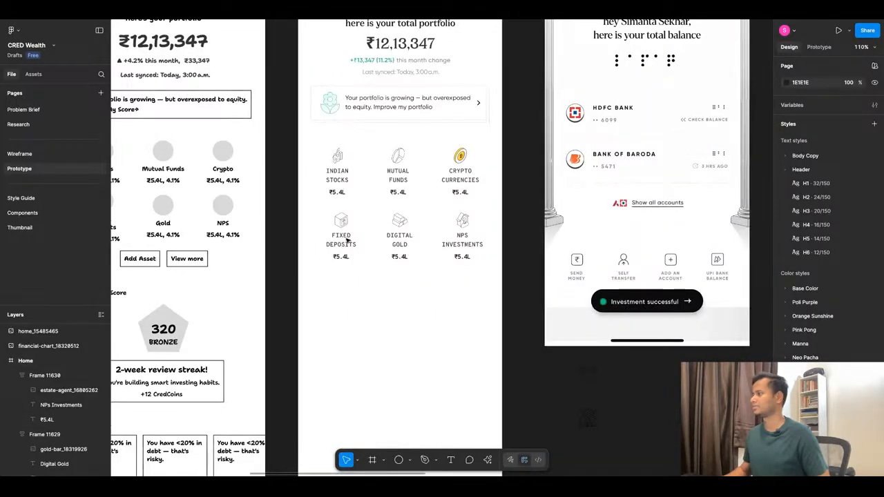
# Copy the portfolio card's message text below the Home screen's asset grid and change it to "Show all assets".
pyautogui.scroll(3, 339, 214)
pyautogui.click(400, 84)
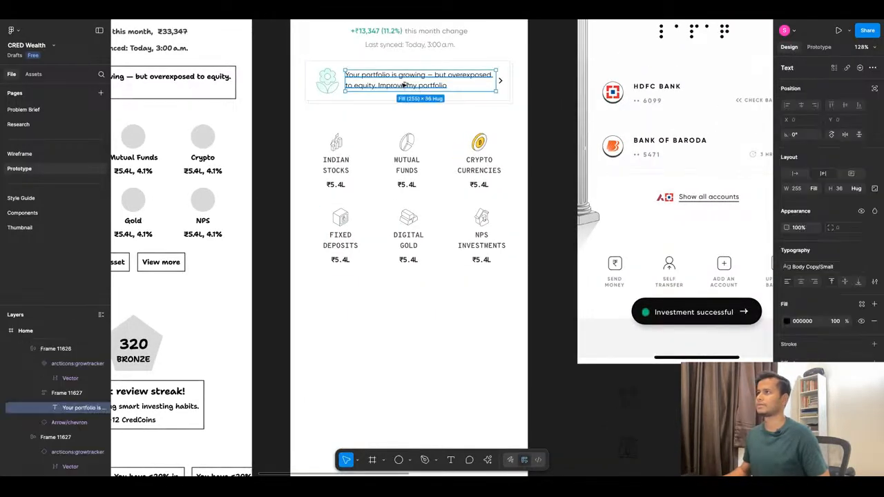
pyautogui.moveTo(404, 85); pyautogui.dragTo(395, 298)
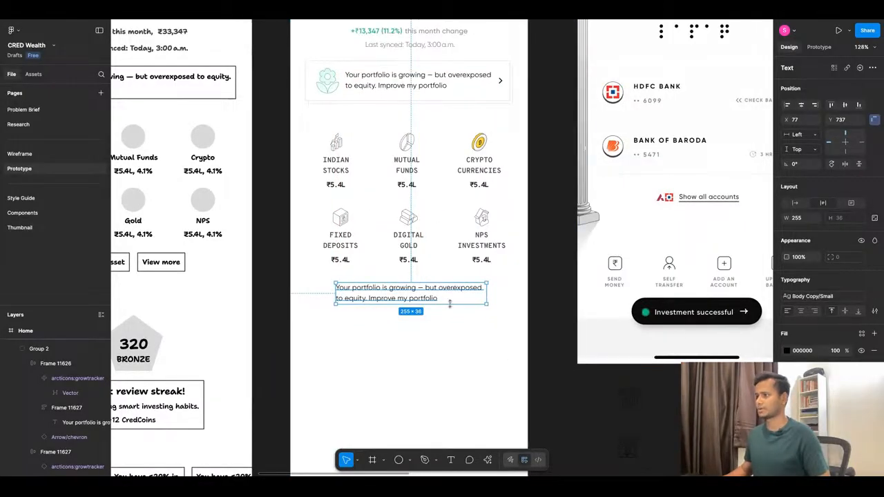
pyautogui.doubleClick(415, 295)
pyautogui.write('Show all assets')
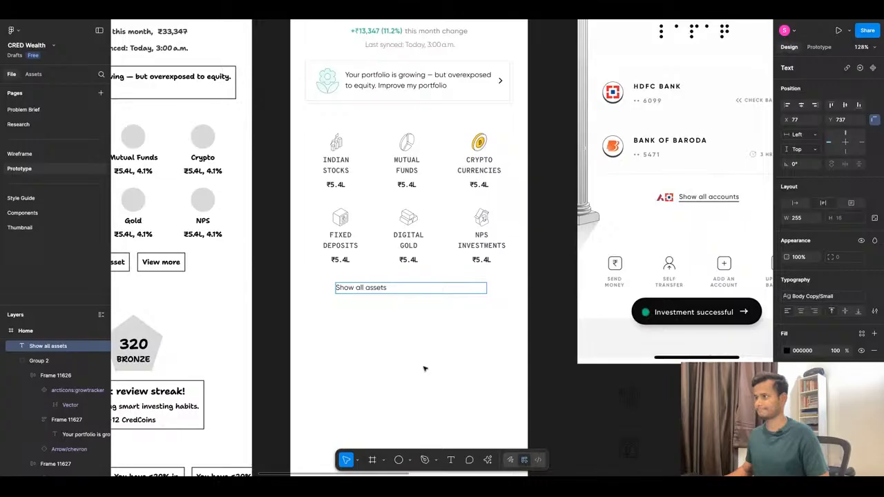
pyautogui.press('Escape')
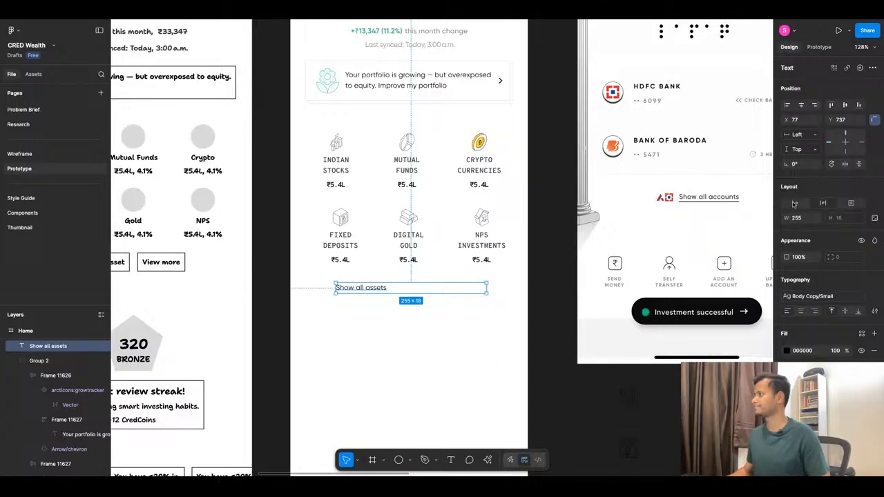
# Set the "Show all assets" text to auto width with an underline and move it to about X 55, Y 732.
pyautogui.click(875, 312)
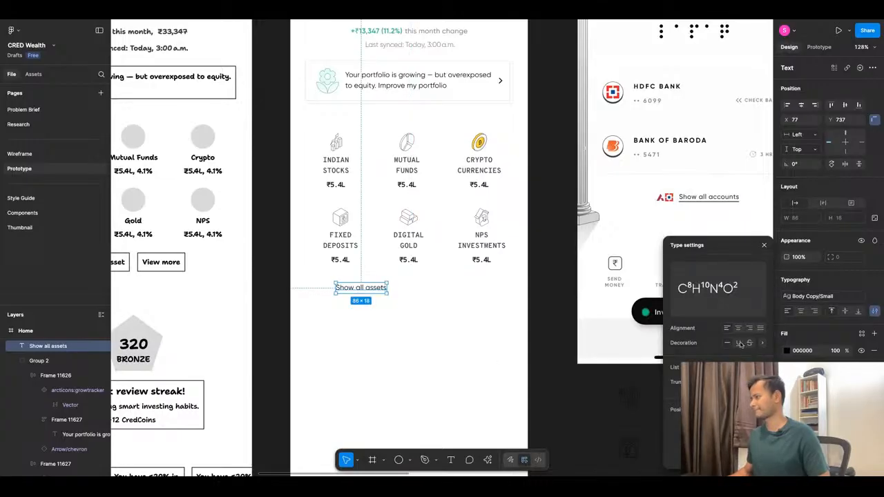
pyautogui.click(368, 321)
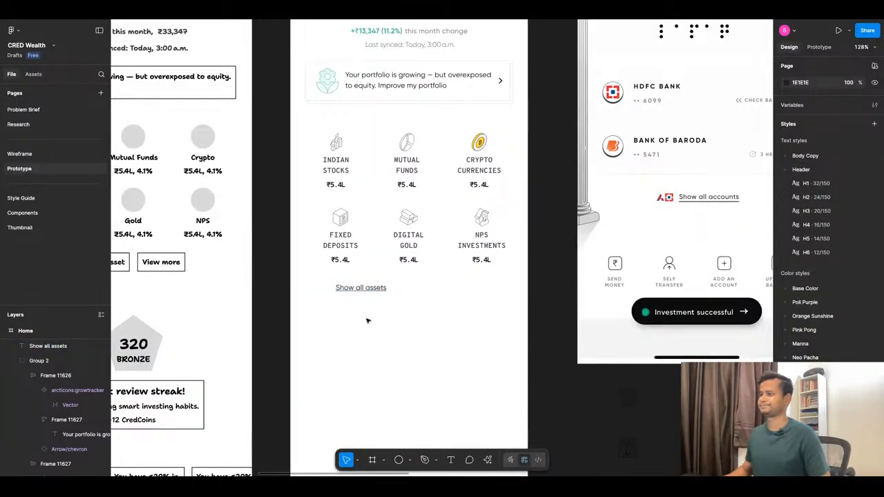
pyautogui.moveTo(375, 292); pyautogui.dragTo(368, 292)
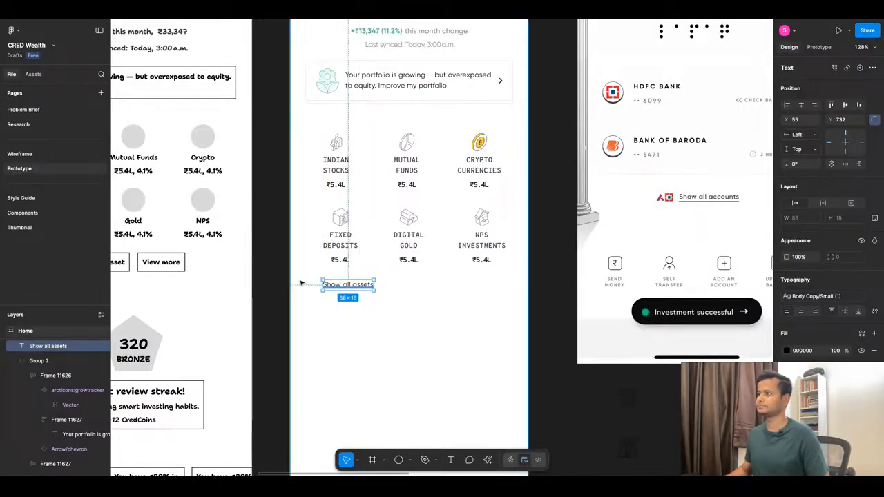
# Center the "Show all assets" link horizontally in the Home frame.
pyautogui.scroll(5, 299, 281)
pyautogui.scroll(-5, 426, 272)
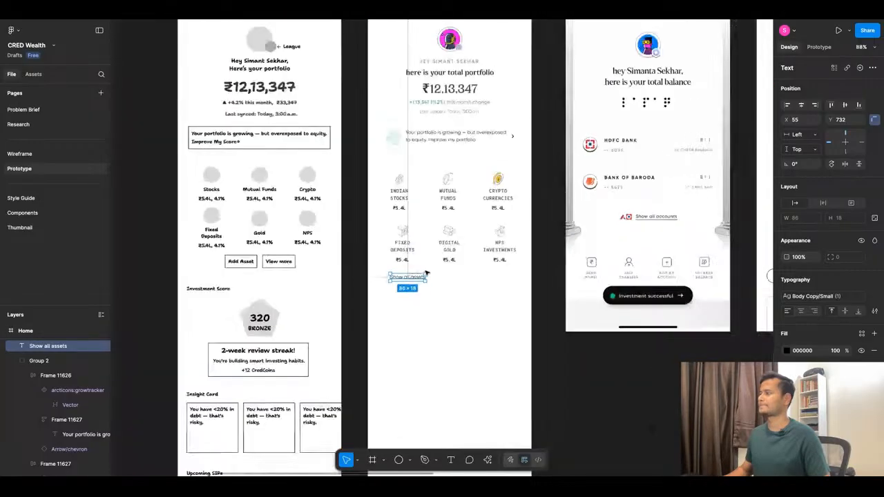
pyautogui.click(801, 105)
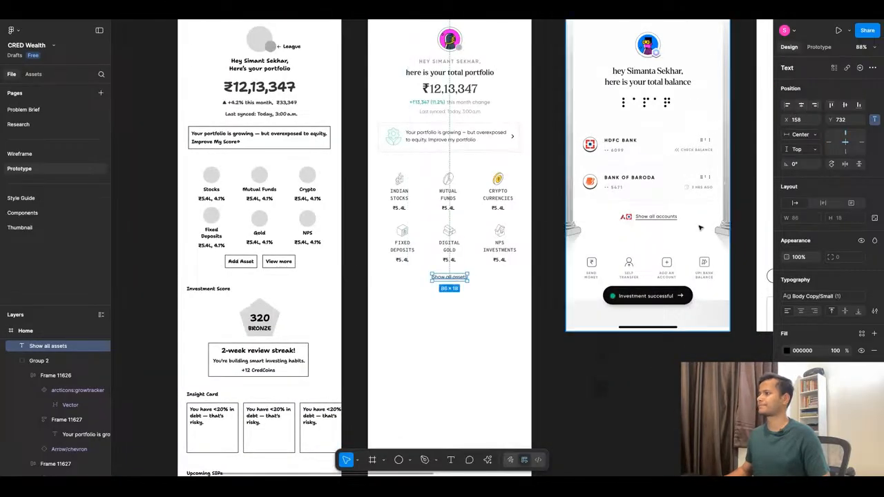
pyautogui.click(440, 293)
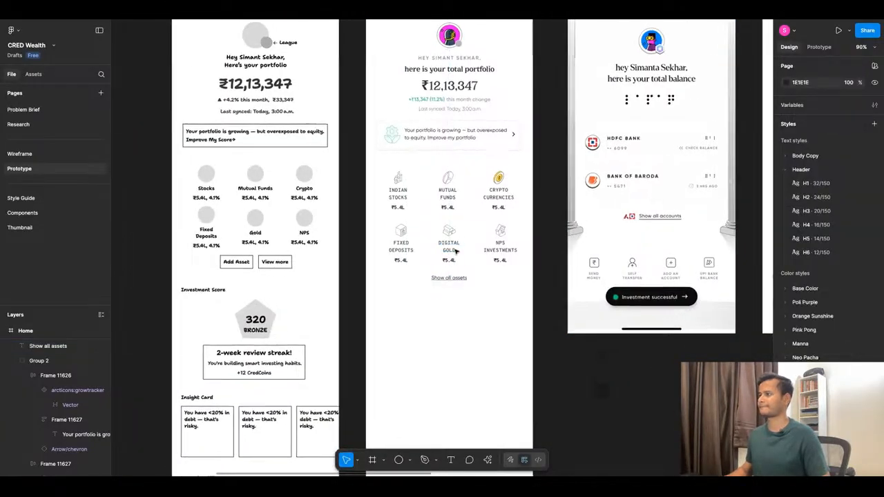
# Compare the Home screen's asset section with the wireframe and the bank balance and credit score reference screens.
pyautogui.scroll(3, 449, 257)
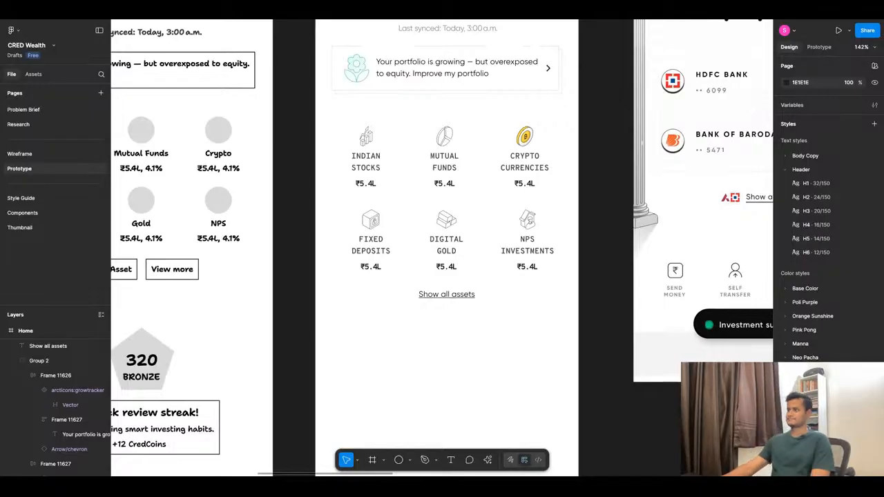
pyautogui.scroll(-5, 456, 294)
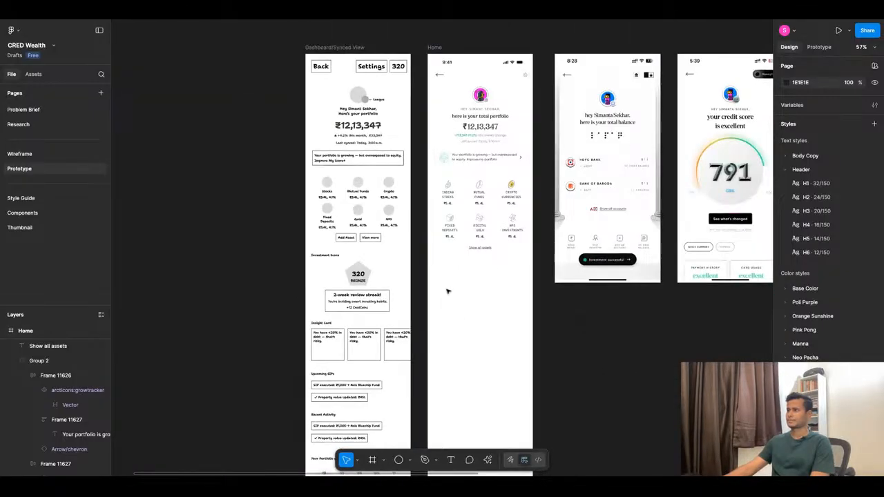
pyautogui.scroll(2, 446, 291)
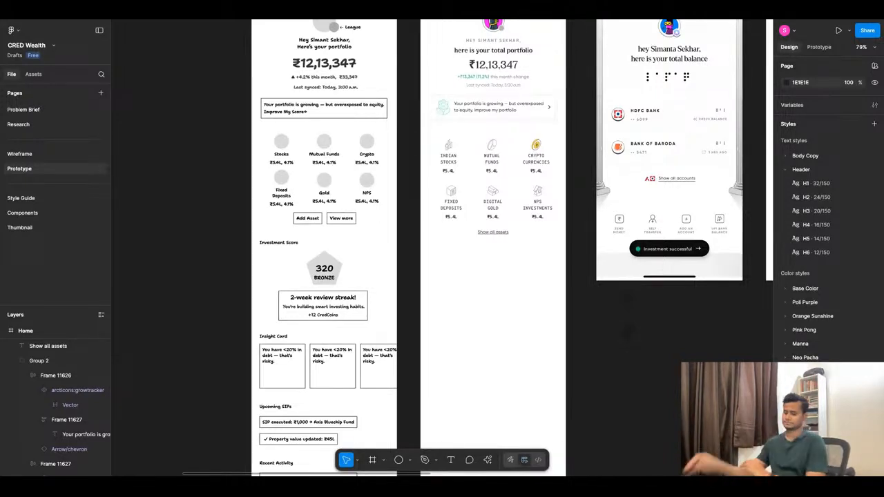
pyautogui.scroll(-3, 527, 313)
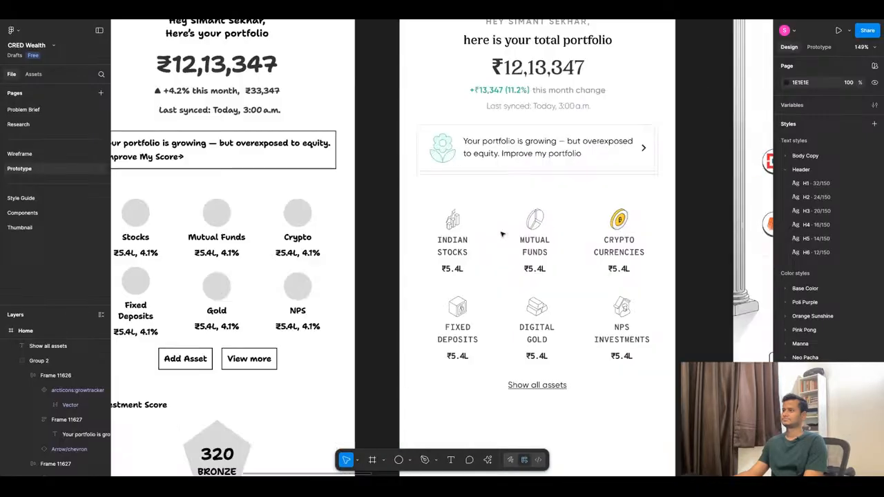
pyautogui.scroll(5, 503, 234)
pyautogui.scroll(-3, 502, 235)
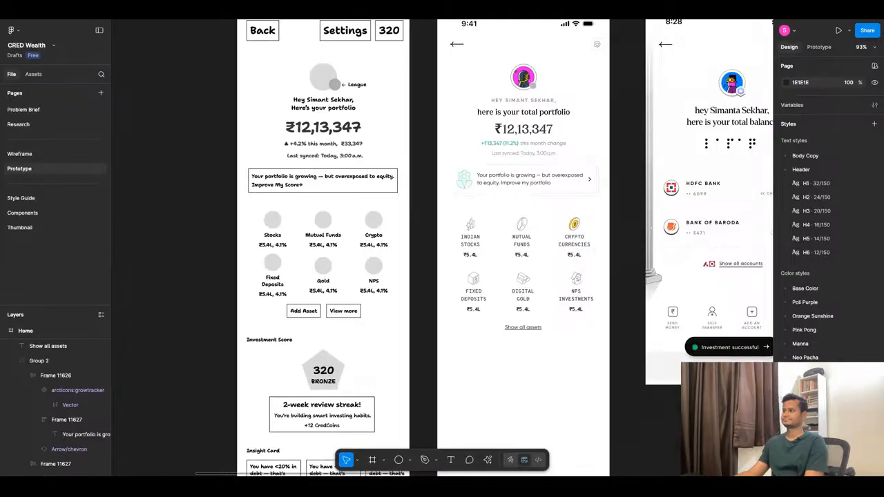
pyautogui.scroll(-3, 643, 280)
pyautogui.scroll(5, 643, 281)
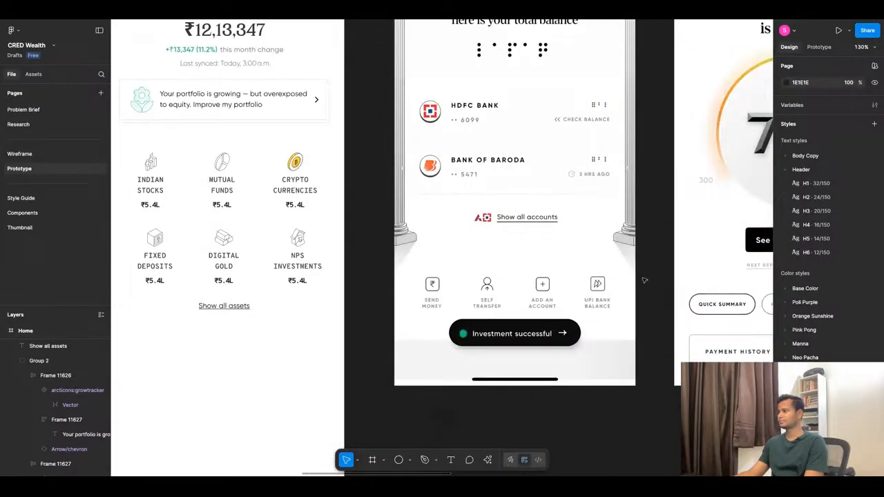
pyautogui.scroll(-3, 644, 280)
pyautogui.scroll(-3, 752, 239)
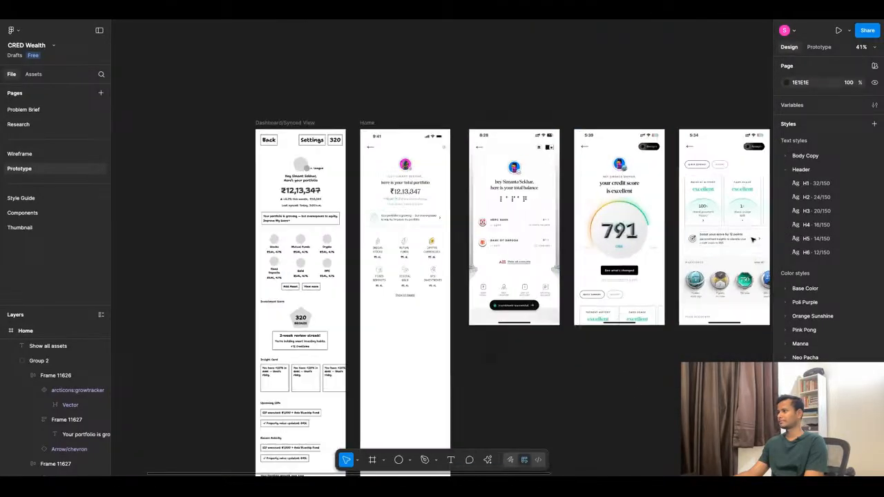
pyautogui.scroll(3, 753, 239)
pyautogui.scroll(-4, 615, 228)
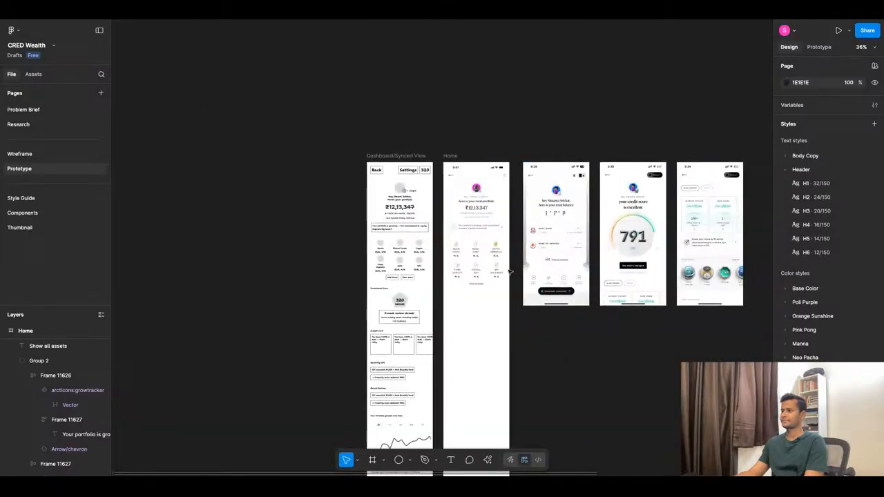
# Copy the "Indian Stocks" label to X 24, Y 447 under the portfolio card and change its text to "My Assets".
pyautogui.scroll(6, 509, 272)
pyautogui.click(543, 234)
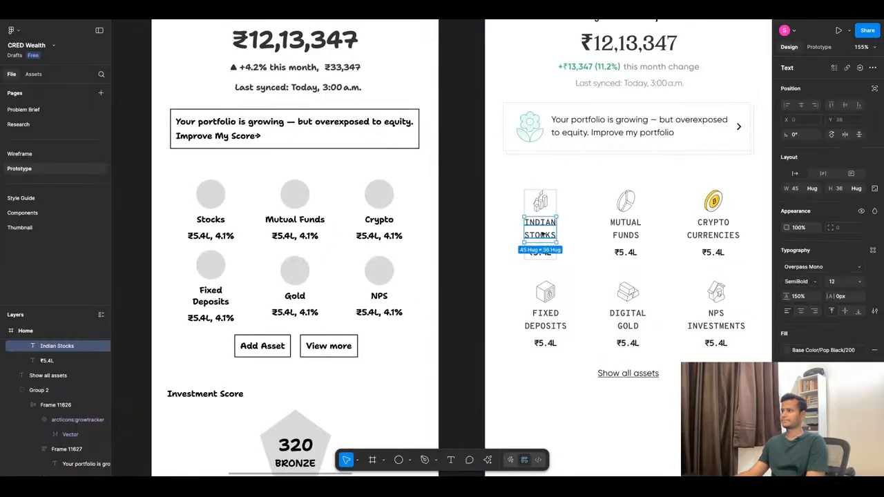
pyautogui.press('Escape')
pyautogui.hotkey('ctrl', 'v')
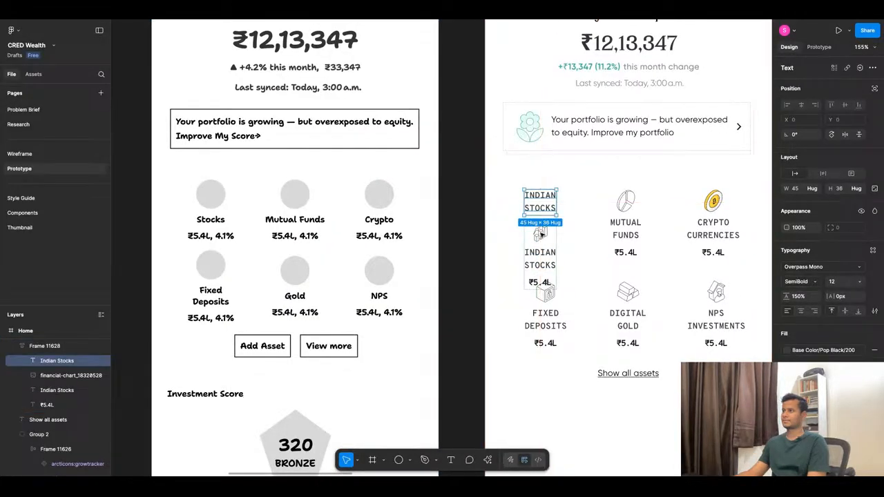
pyautogui.moveTo(550, 215)
pyautogui.mouseDown()
pyautogui.moveTo(535, 173)
pyautogui.moveTo(546, 210)
pyautogui.mouseUp()
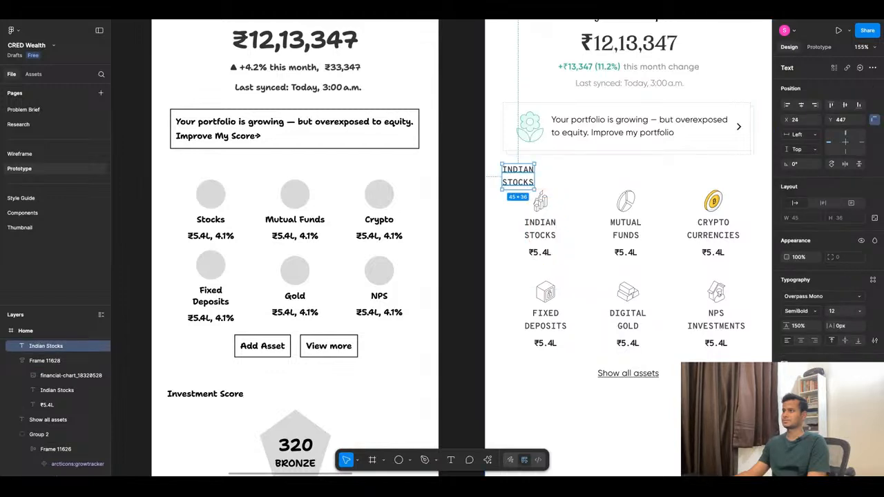
pyautogui.press('Return')
pyautogui.write('My A')
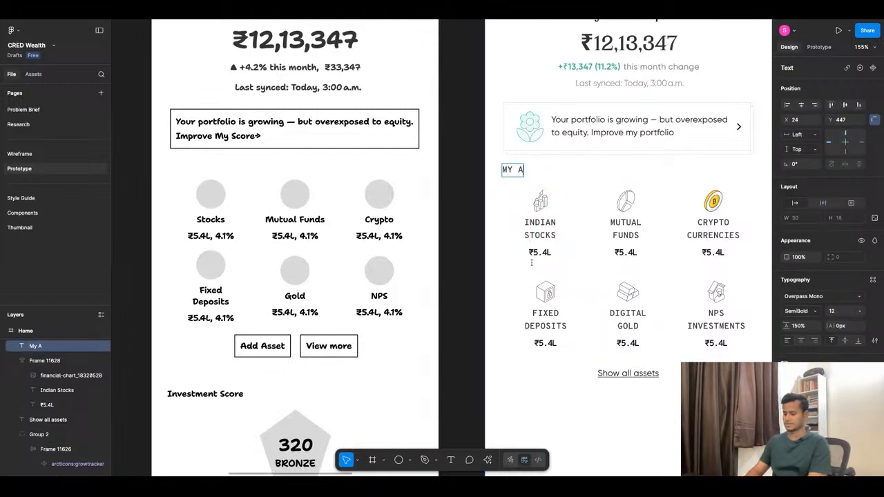
pyautogui.write('ssets')
pyautogui.press('Escape')
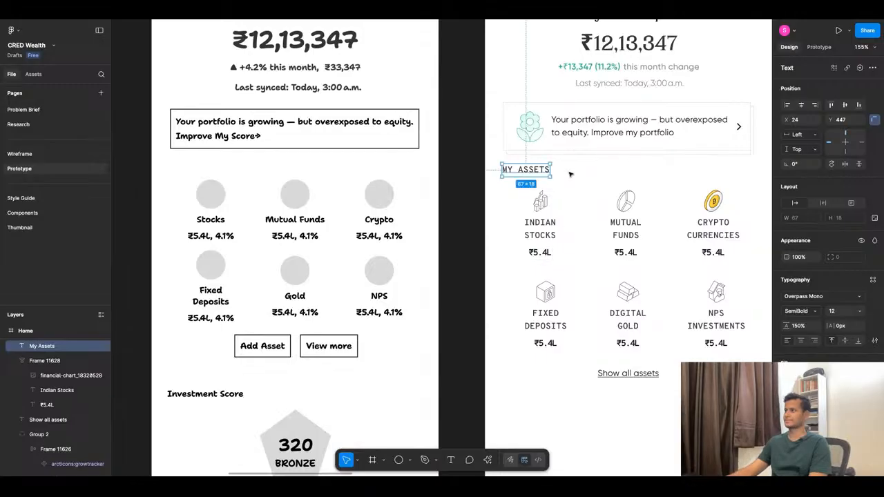
pyautogui.click(570, 174)
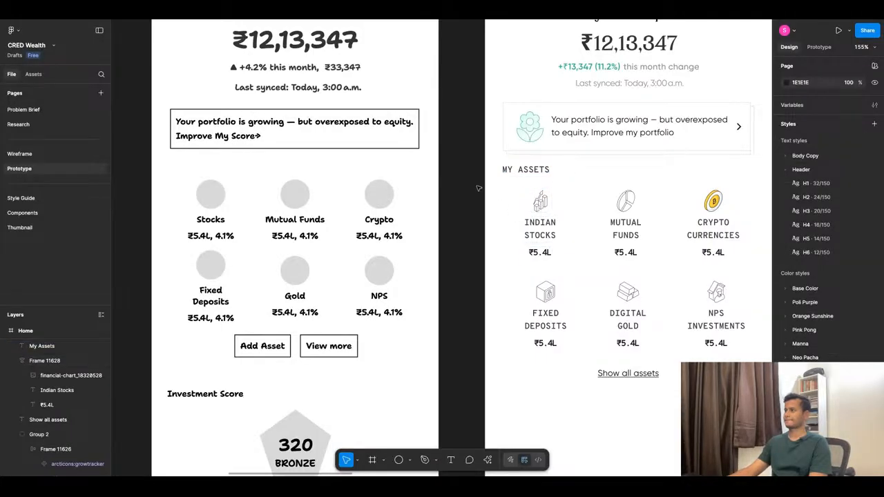
# Move the "My Assets" heading, asset grid and "Show all assets" link down together to about 32 px below the portfolio card.
pyautogui.moveTo(479, 187); pyautogui.dragTo(742, 388)
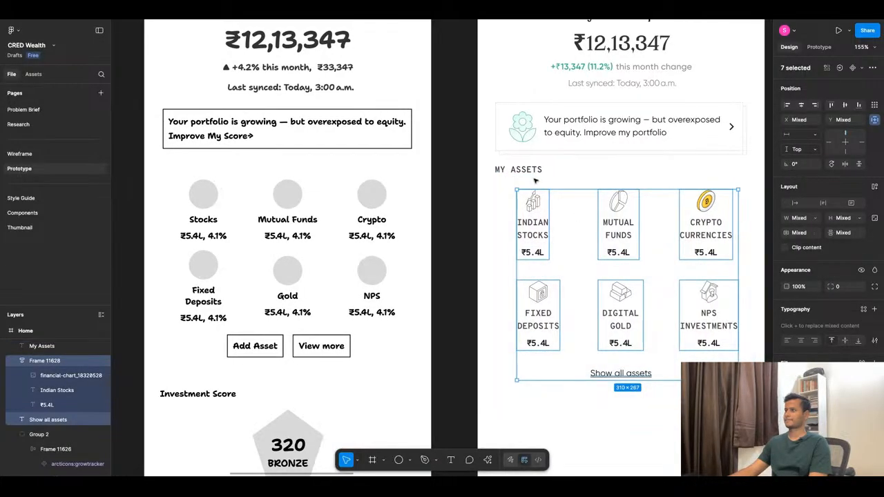
pyautogui.keyDown('shift'); pyautogui.click(534, 174); pyautogui.keyUp('shift')
pyautogui.hotkey('shift', 'Down')
pyautogui.press('Down')
pyautogui.press('Down')
pyautogui.press('Down')
pyautogui.press('Down')
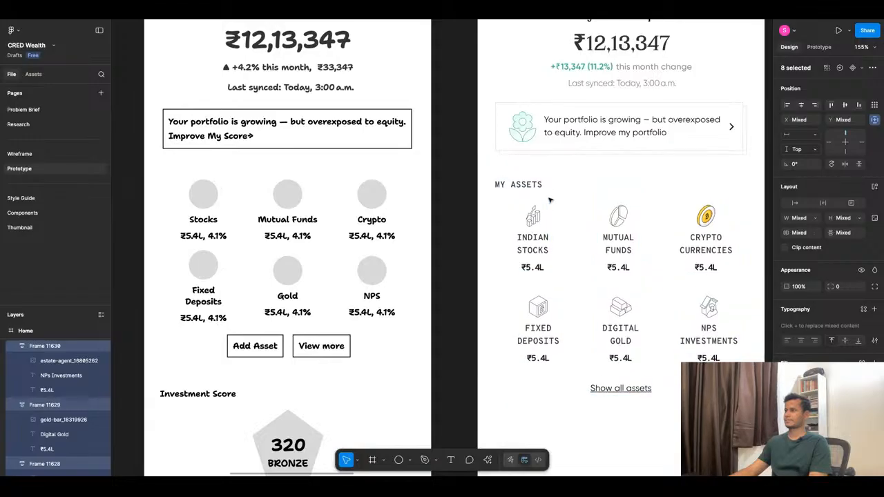
pyautogui.press('alt')
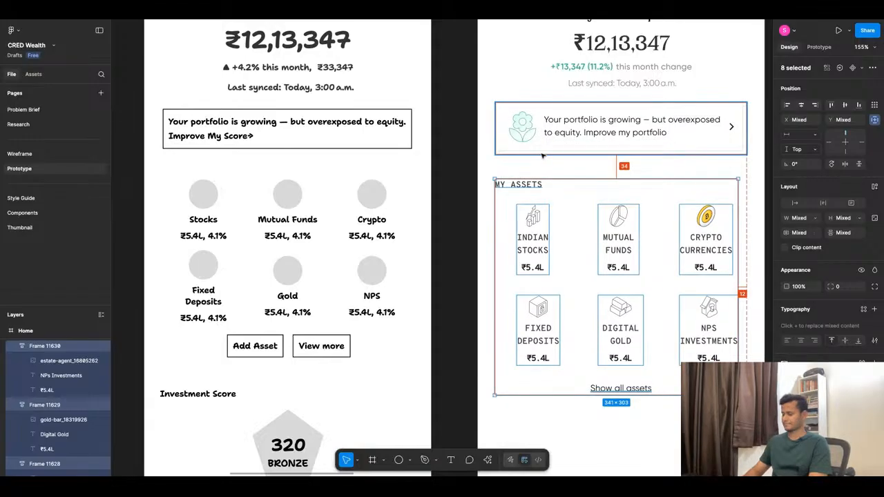
pyautogui.press('Up')
pyautogui.press('Up')
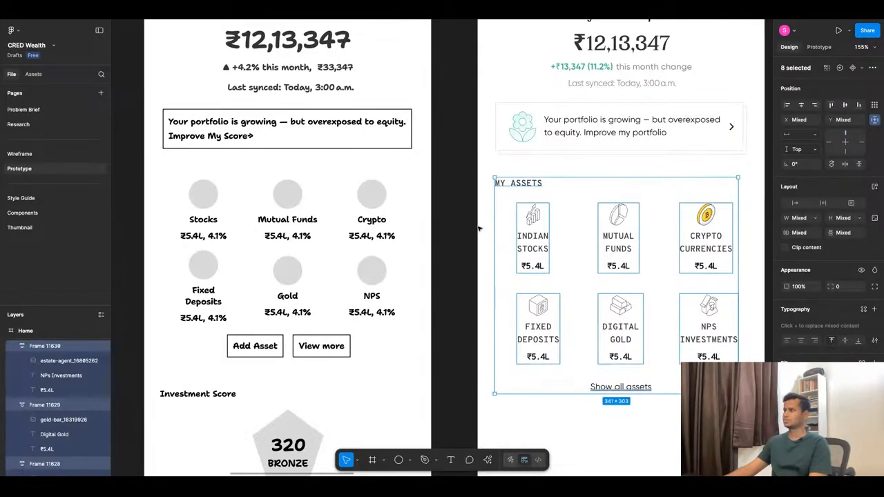
# Try aligning the asset grid and "Show all assets" link with the "My Assets" heading's left edge, slightly closer below it.
pyautogui.moveTo(477, 202); pyautogui.dragTo(756, 410)
pyautogui.hotkey('shift', 'Left')
pyautogui.hotkey('shift', 'Left')
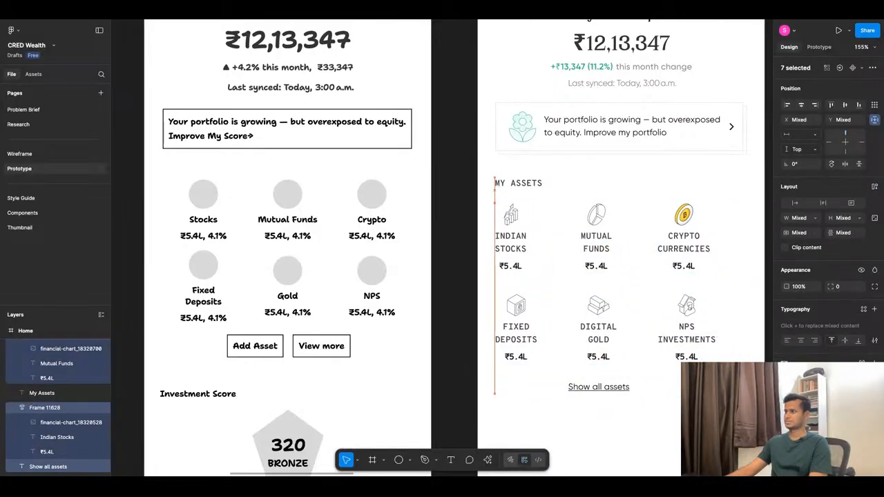
pyautogui.press('alt')
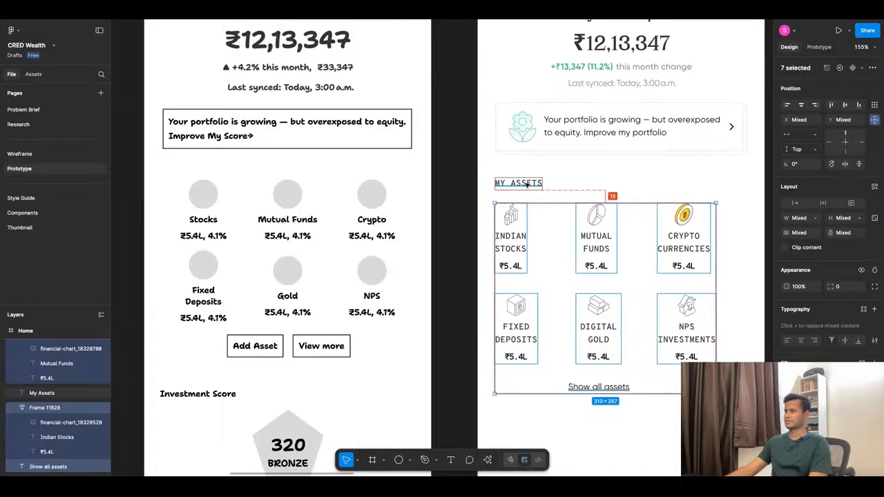
pyautogui.press('Up')
pyautogui.press('Up')
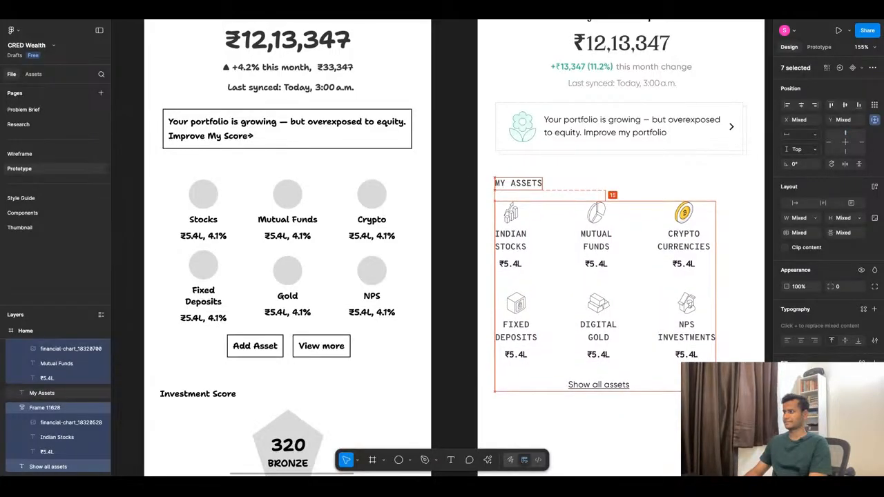
pyautogui.click(559, 417)
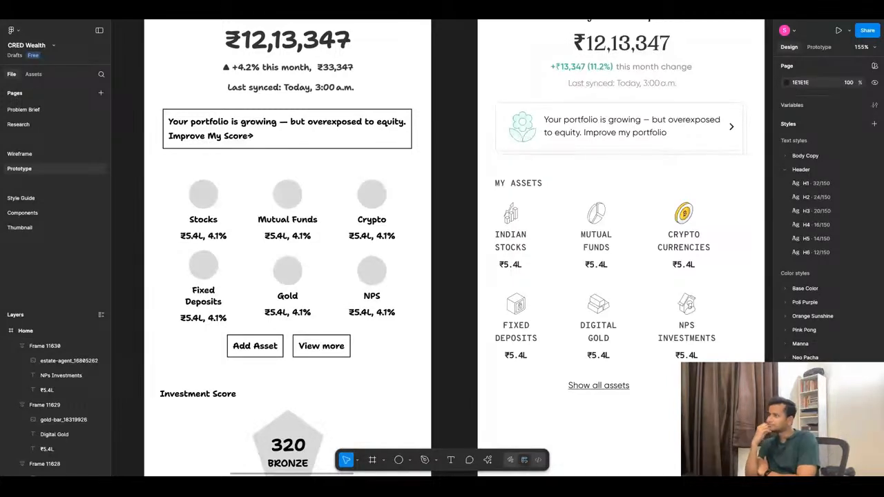
# Undo the leftward and upward shifts of the asset grid and "Show all assets" link.
pyautogui.hotkey('ctrl', 'z')
pyautogui.hotkey('ctrl', 'z')
pyautogui.hotkey('ctrl', 'z')
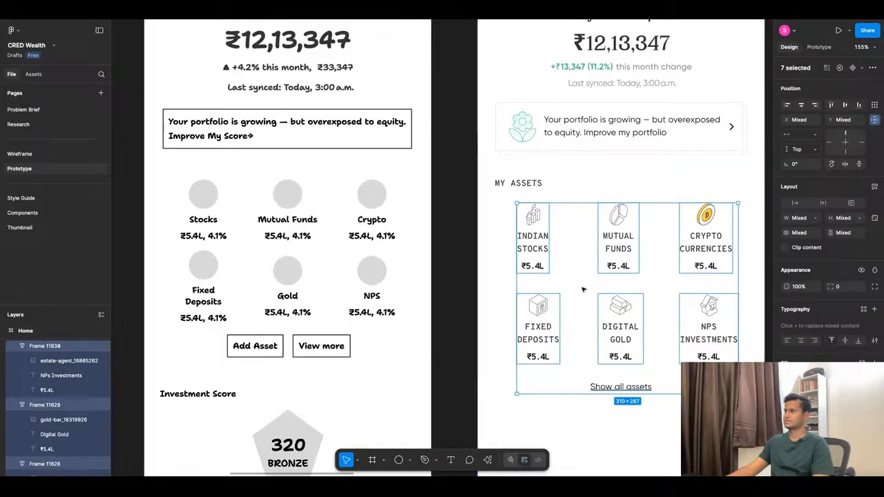
pyautogui.hotkey('ctrl', 'z')
pyautogui.hotkey('ctrl', 'z')
# Move the "My Assets" heading below the "Show all assets" link, to about X 24, Y 808.
pyautogui.click(534, 185)
pyautogui.press('Down')
pyautogui.press('Down')
pyautogui.press('Down')
pyautogui.press('Down')
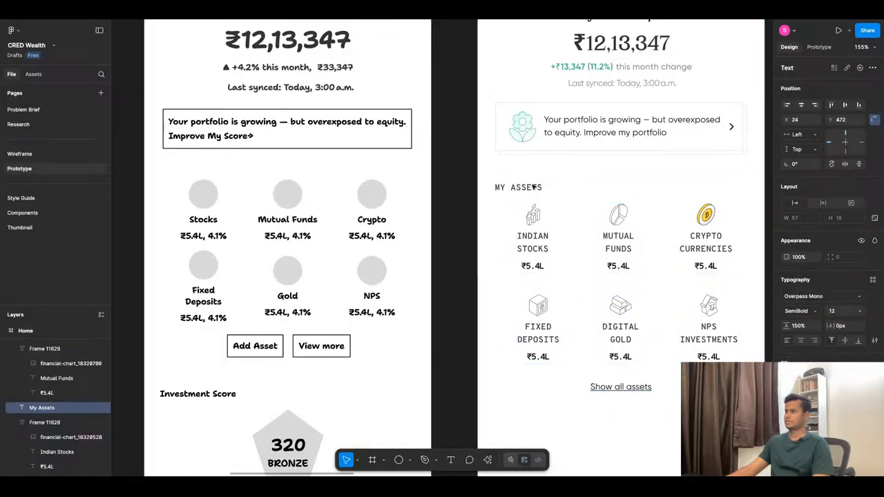
pyautogui.hotkey('shift', 'Down')
pyautogui.hotkey('shift', 'Down')
pyautogui.hotkey('shift', 'Down')
pyautogui.hotkey('shift', 'Down')
pyautogui.hotkey('shift', 'Down')
pyautogui.hotkey('shift', 'Down')
pyautogui.hotkey('shift', 'Down')
pyautogui.hotkey('shift', 'Down')
pyautogui.hotkey('shift', 'Down')
pyautogui.hotkey('shift', 'Down')
pyautogui.hotkey('shift', 'Down')
pyautogui.hotkey('shift', 'Down')
pyautogui.hotkey('shift', 'Down')
pyautogui.hotkey('shift', 'Down')
pyautogui.hotkey('shift', 'Down')
pyautogui.hotkey('shift', 'Down')
pyautogui.hotkey('shift', 'Down')
pyautogui.hotkey('shift', 'Down')
pyautogui.hotkey('shift', 'Down')
pyautogui.hotkey('shift', 'Down')
pyautogui.scroll(-4, 612, 359)
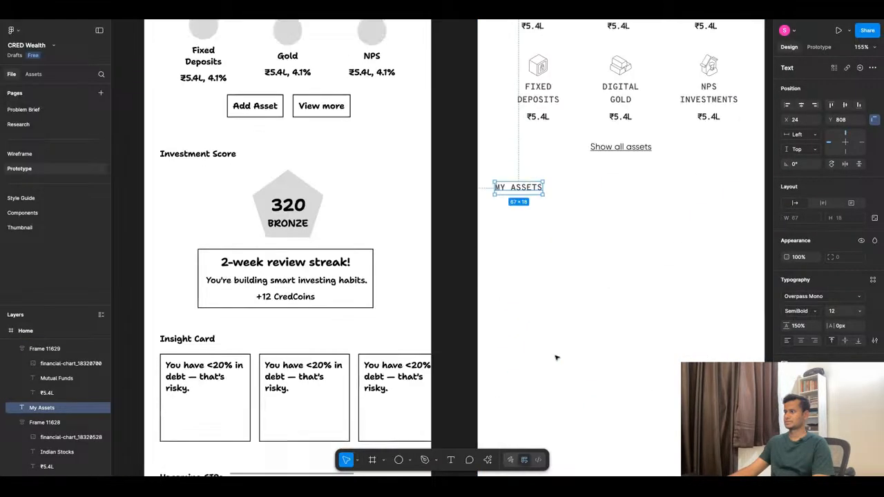
pyautogui.scroll(-5, 503, 305)
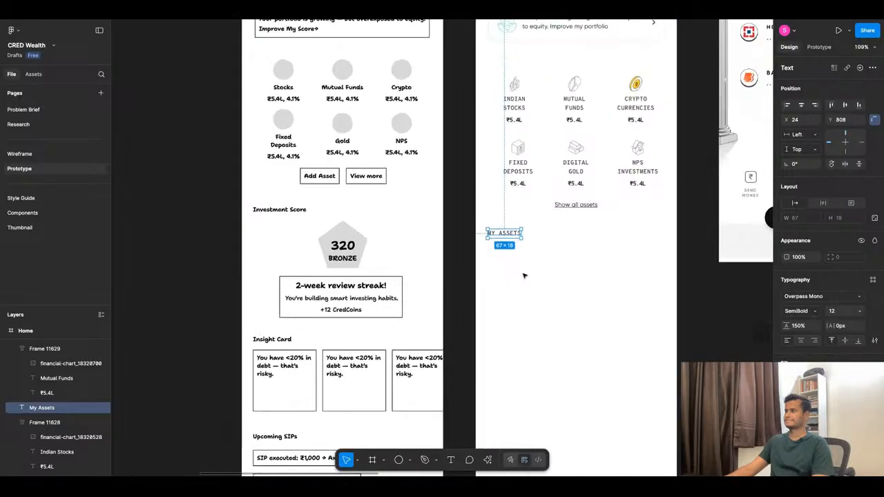
# Fine-tune the "My Assets" heading's position to X 30, Y 809, checking its distance from the "Show all assets" link and frame edges.
pyautogui.scroll(4, 523, 276)
pyautogui.press('Down')
pyautogui.press('Down')
pyautogui.press('Down')
pyautogui.press('Down')
pyautogui.press('Down')
pyautogui.press('Down')
pyautogui.press('Down')
pyautogui.press('Down')
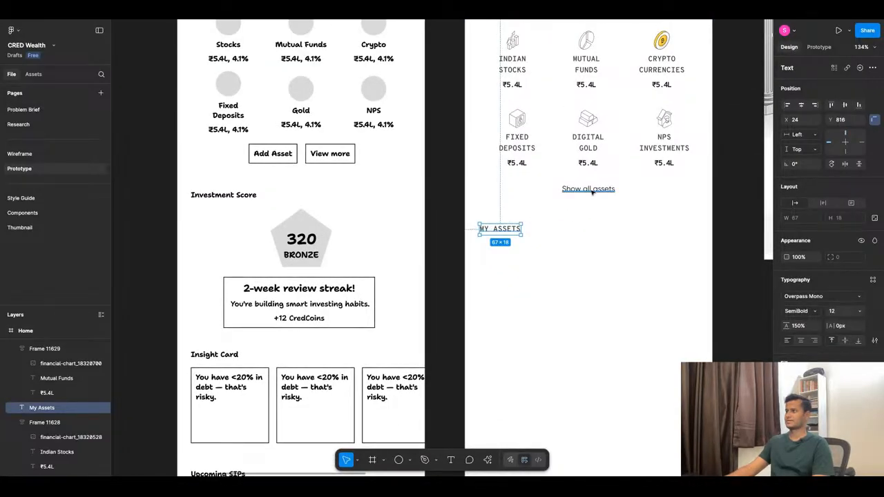
pyautogui.press('alt')
pyautogui.press('Up')
pyautogui.press('Up')
pyautogui.press('Up')
pyautogui.press('Up')
pyautogui.press('Up')
pyautogui.press('Up')
pyautogui.press('Up')
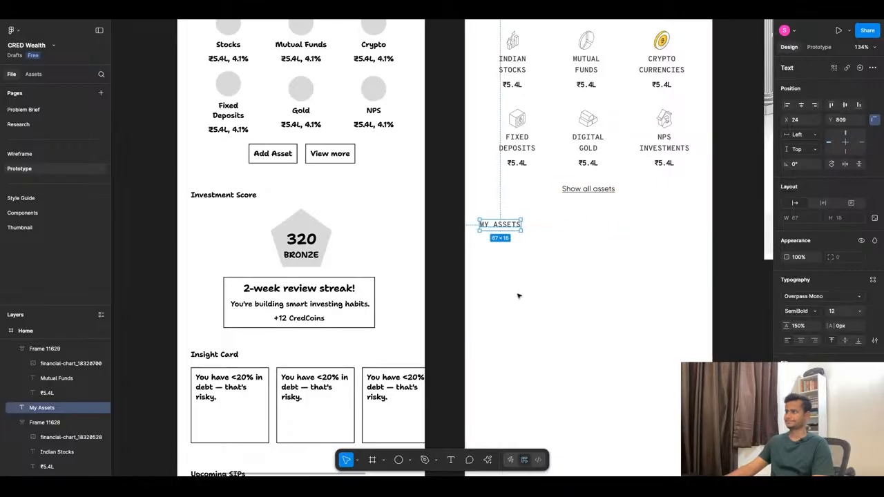
pyautogui.press('Right')
pyautogui.press('Right')
pyautogui.press('Right')
pyautogui.press('Right')
pyautogui.press('Right')
pyautogui.press('Right')
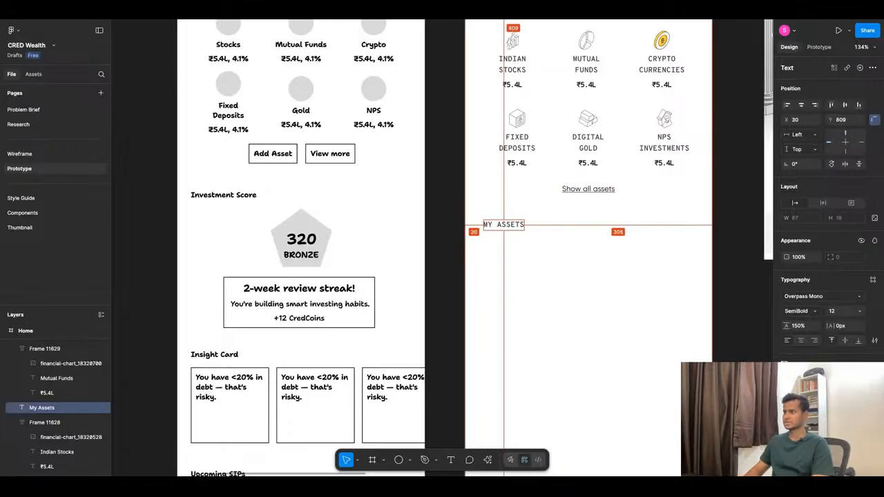
pyautogui.press('Escape')
# Measure the portfolio card's side margins within the Home frame.
pyautogui.scroll(5, 511, 255)
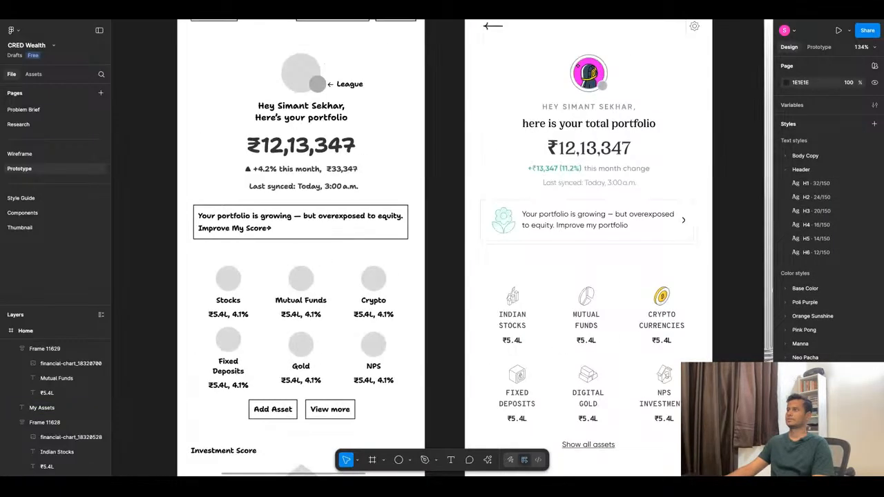
pyautogui.click(511, 243)
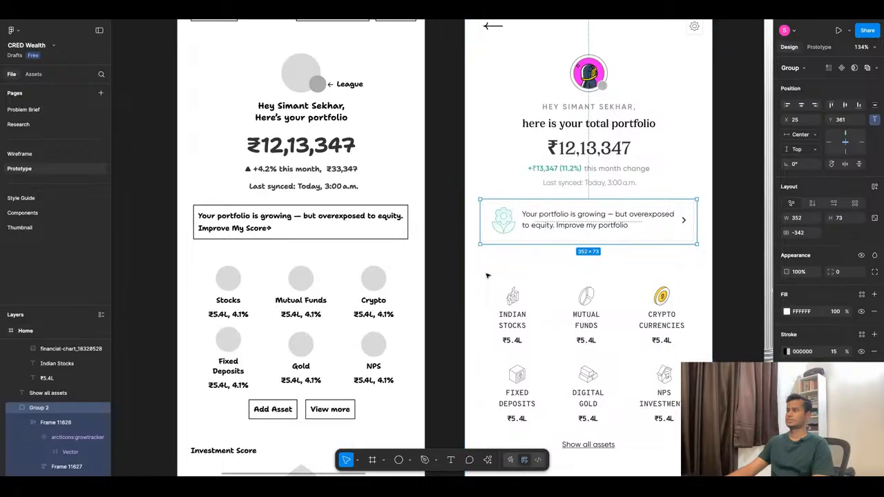
pyautogui.press('alt')
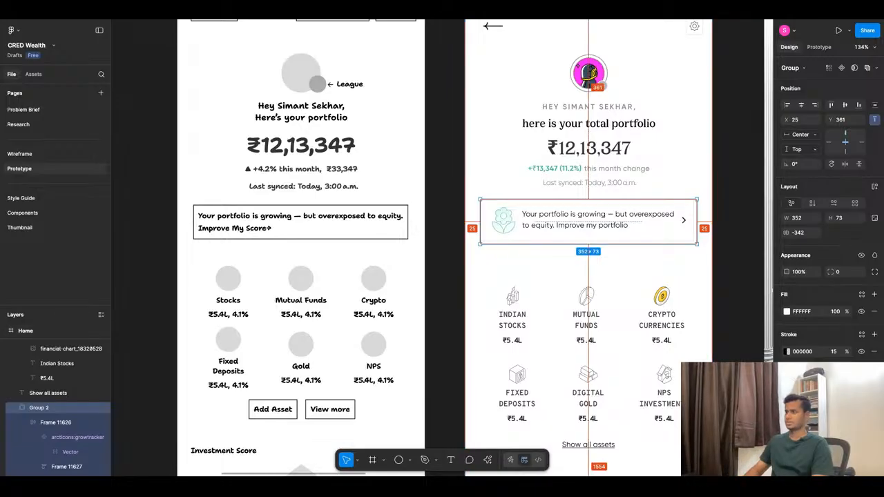
# Nudge the "Your portfolio is growing" card sideways to X 30, in line with the "My Assets" heading.
pyautogui.hotkey('alt', 'Right')
pyautogui.hotkey('alt', 'Right')
pyautogui.hotkey('alt', 'Right')
pyautogui.hotkey('alt', 'Right')
pyautogui.hotkey('alt', 'Right')
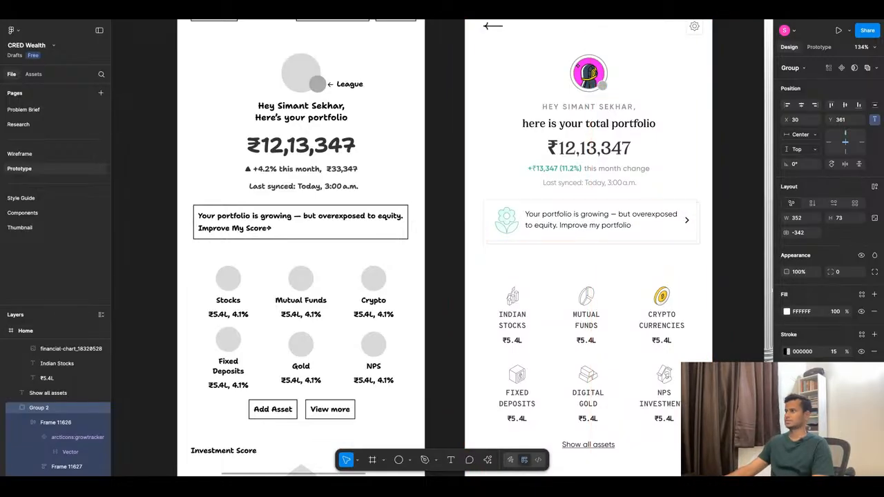
# Examine the Home screen against the wireframe and the reference screens to plan the section under "My Assets".
pyautogui.scroll(-5, 599, 211)
pyautogui.scroll(5, 595, 362)
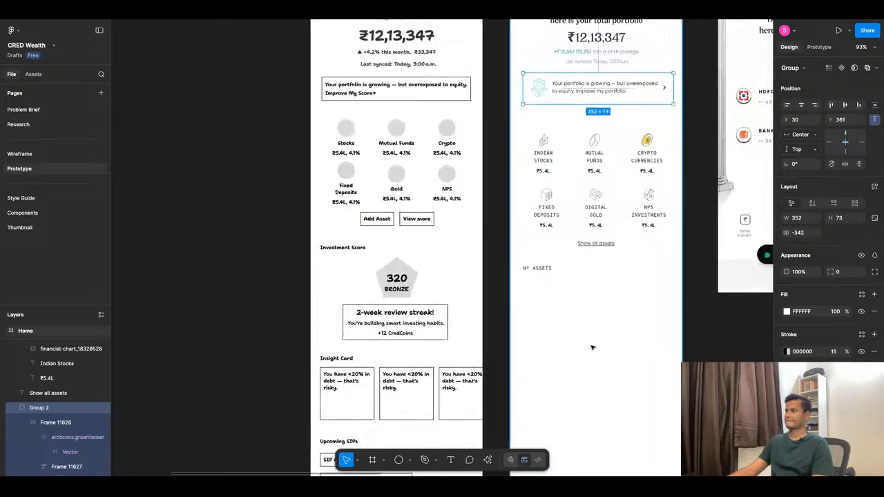
pyautogui.click(587, 331)
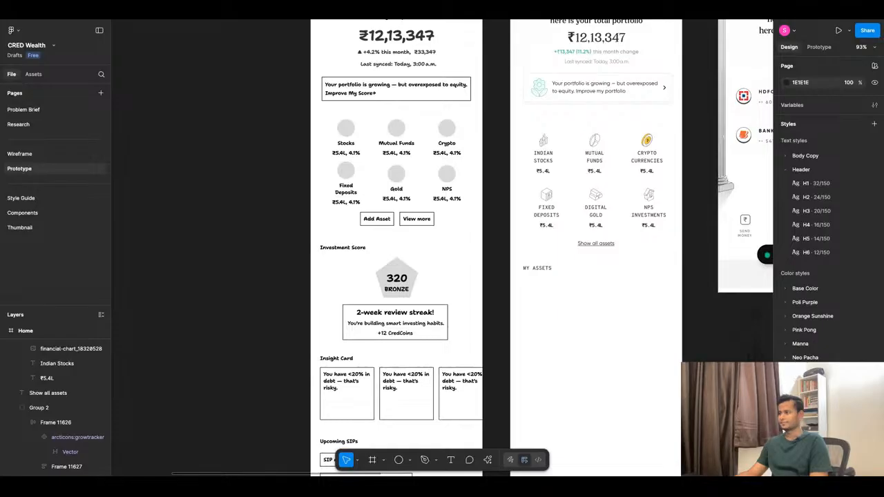
pyautogui.scroll(-1, 577, 302)
pyautogui.scroll(-5, 573, 296)
pyautogui.scroll(9, 602, 231)
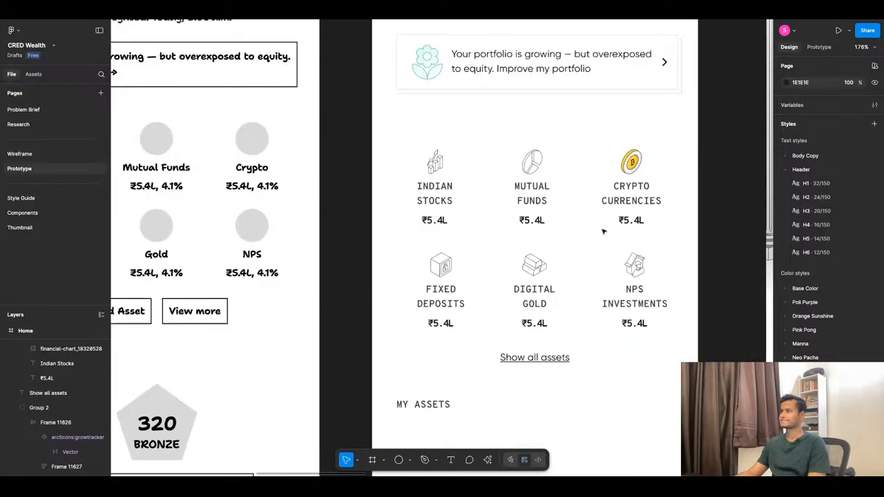
pyautogui.scroll(-10, 602, 232)
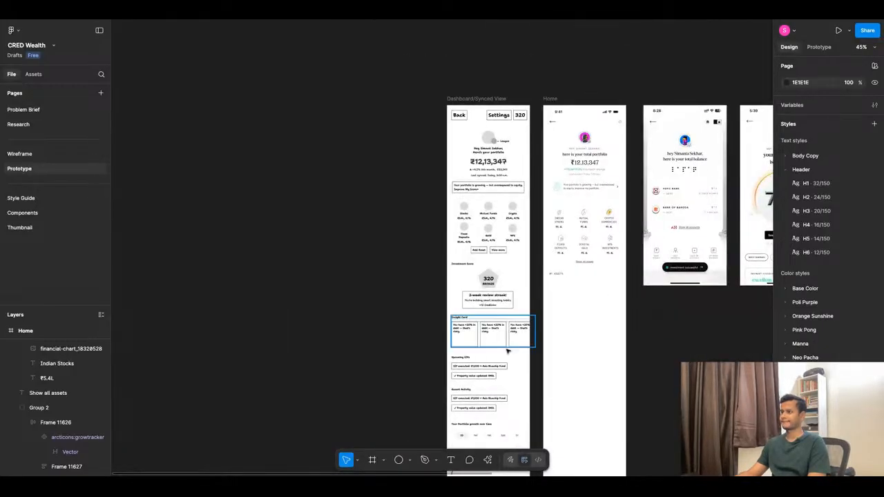
pyautogui.scroll(-5, 548, 266)
pyautogui.scroll(5, 587, 272)
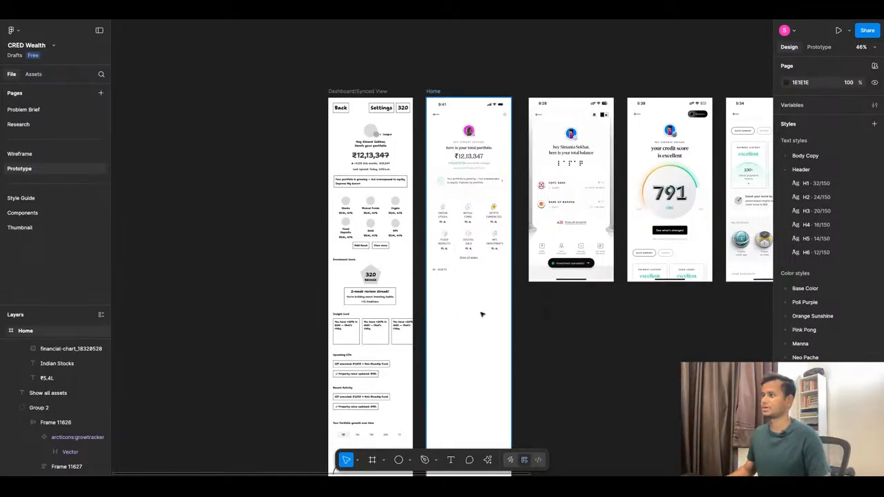
pyautogui.scroll(6, 460, 238)
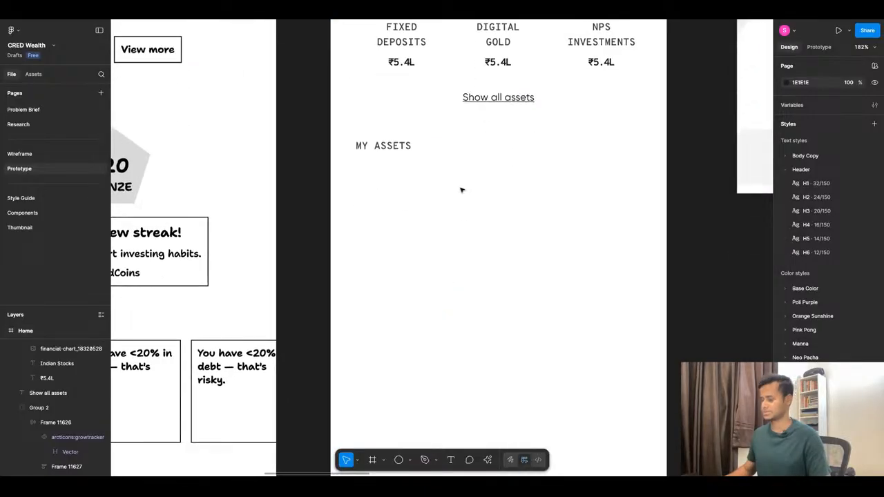
# Draw a circle about 102 × 102 below the "My Assets" heading and move it to about X 133, Y 849.
pyautogui.press('o')
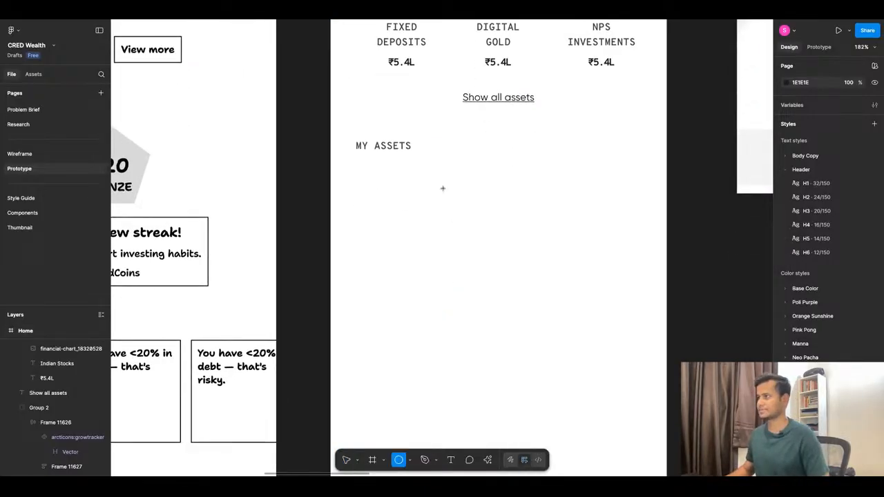
pyautogui.moveTo(443, 187); pyautogui.dragTo(528, 273)
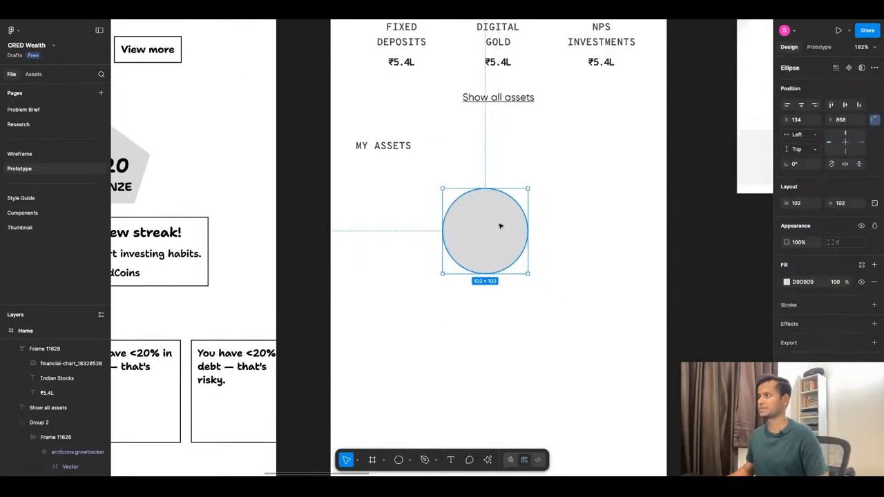
pyautogui.moveTo(500, 226)
pyautogui.mouseDown()
pyautogui.moveTo(496, 200)
pyautogui.moveTo(498, 210)
pyautogui.mouseUp()
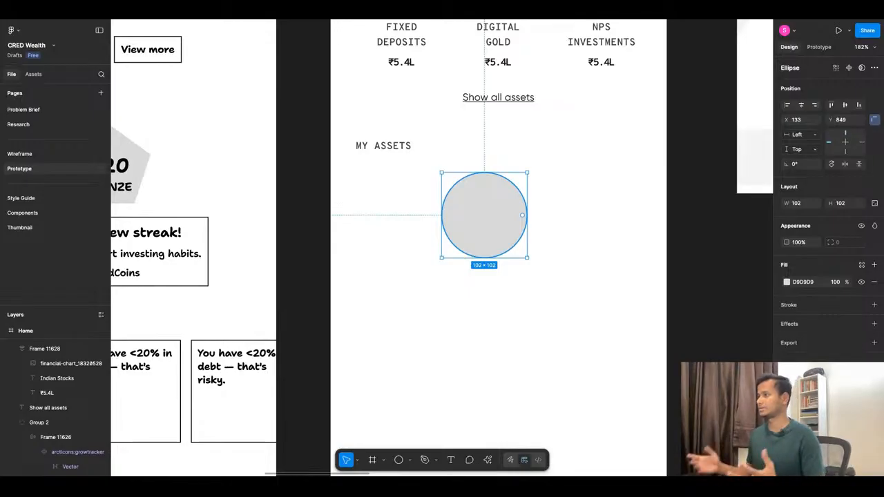
# Add a 1 px black inside stroke to the circle and apply the Poli Purple/400 color style as its fill.
pyautogui.click(789, 308)
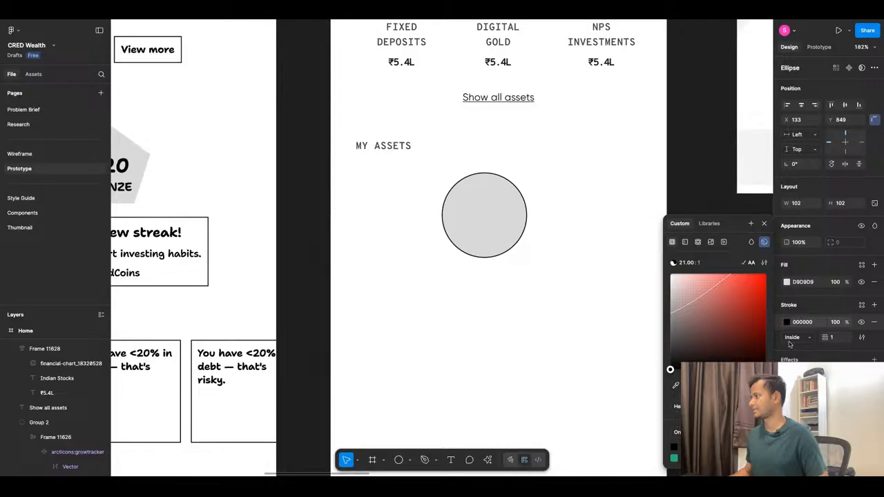
pyautogui.click(559, 244)
pyautogui.click(483, 229)
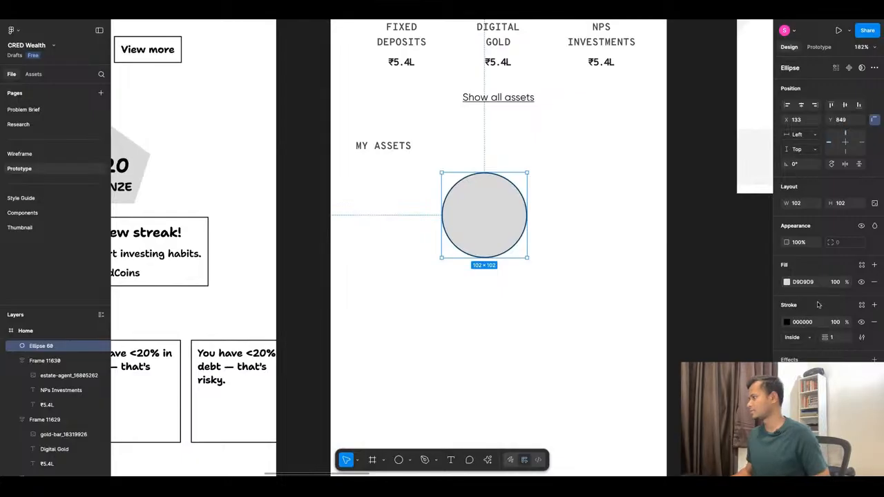
pyautogui.click(861, 265)
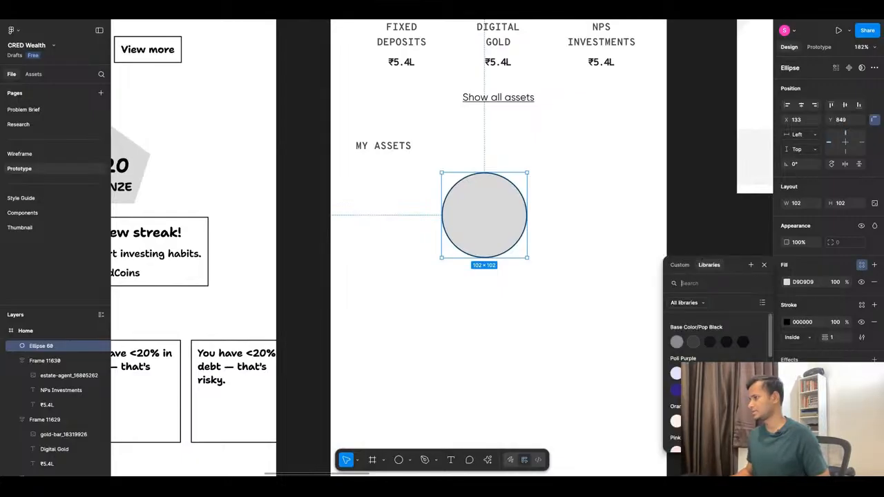
pyautogui.click(726, 373)
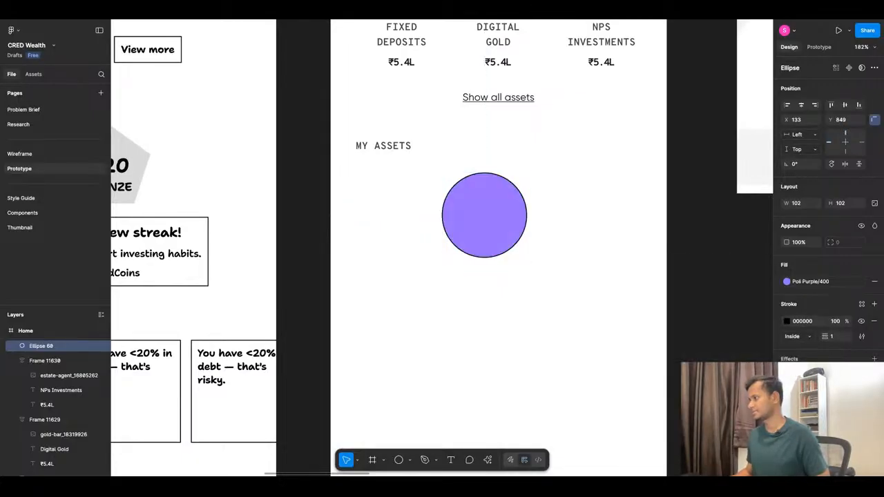
pyautogui.click(580, 306)
pyautogui.click(504, 242)
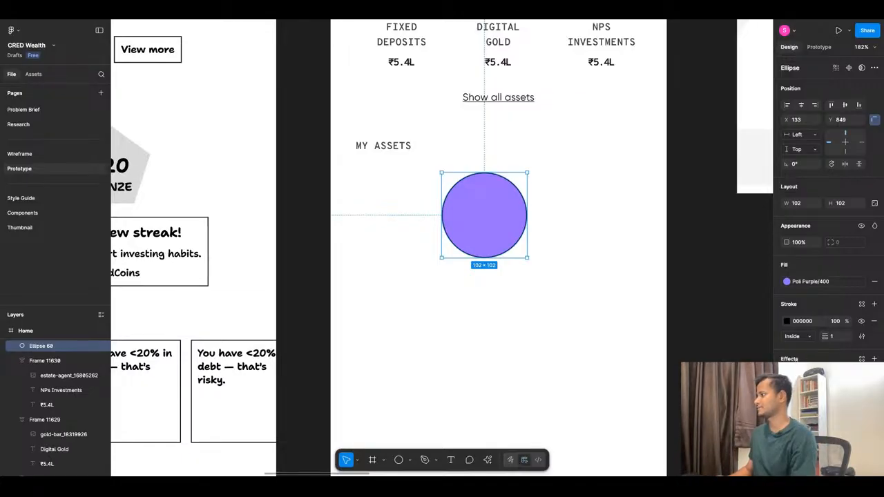
# Try a Texture effect on the purple circle with an increased radius, and undo the radius change.
pyautogui.click(796, 360)
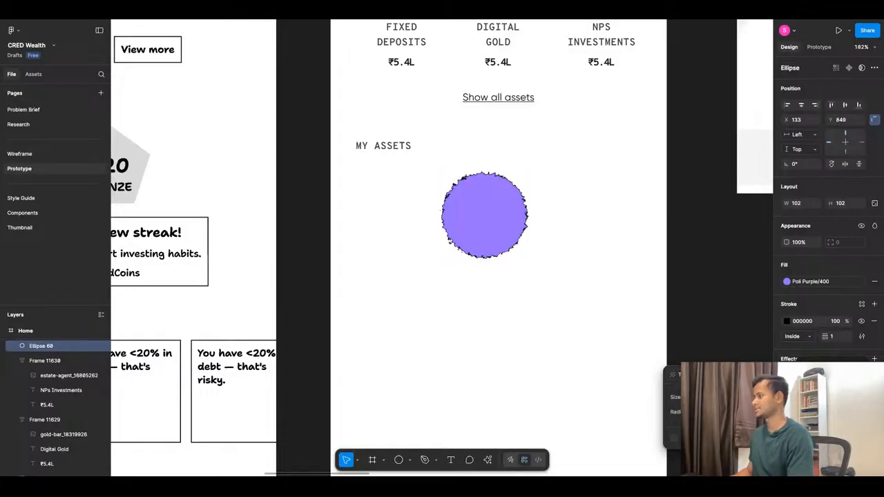
pyautogui.moveTo(725, 412); pyautogui.dragTo(742, 412)
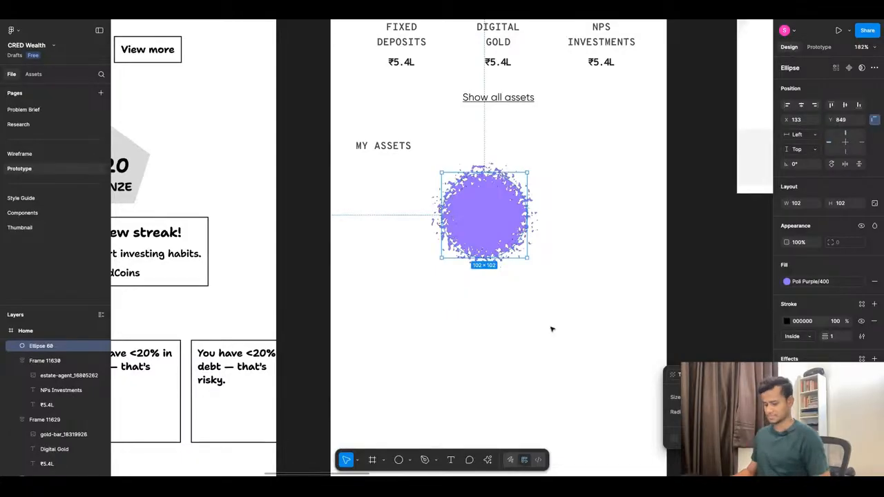
pyautogui.hotkey('ctrl', 'z')
# Try a Noise effect on the purple circle with different noise settings and types, and undo it.
pyautogui.click(822, 375)
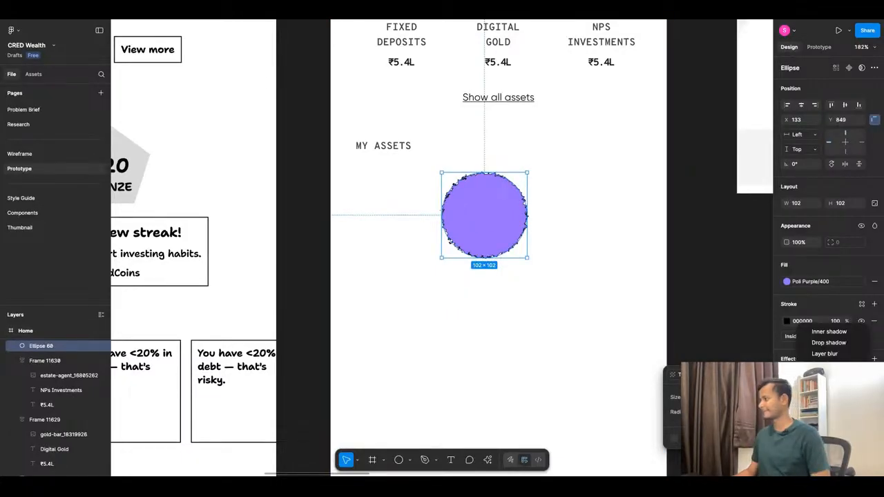
pyautogui.click(822, 384)
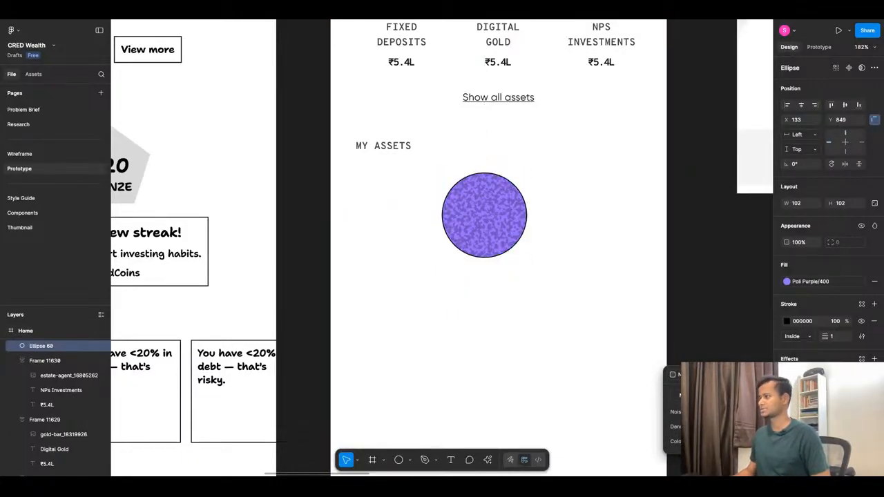
pyautogui.moveTo(725, 413); pyautogui.dragTo(719, 430)
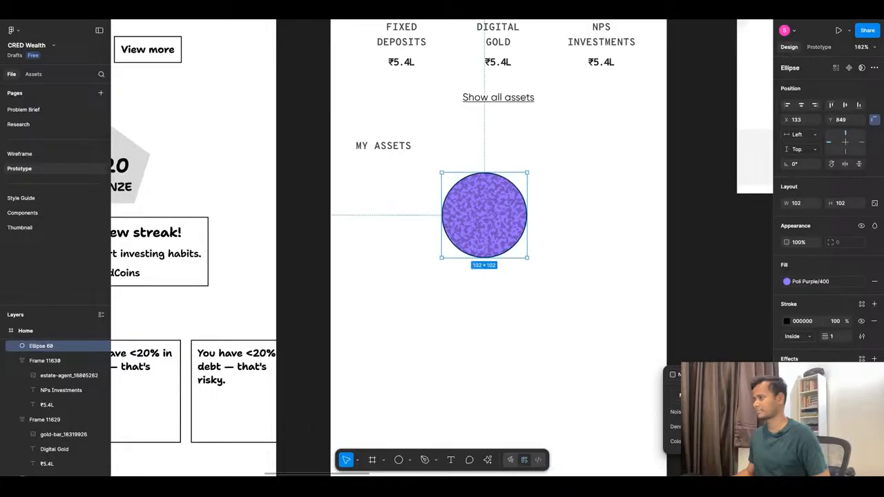
pyautogui.click(717, 396)
pyautogui.click(749, 395)
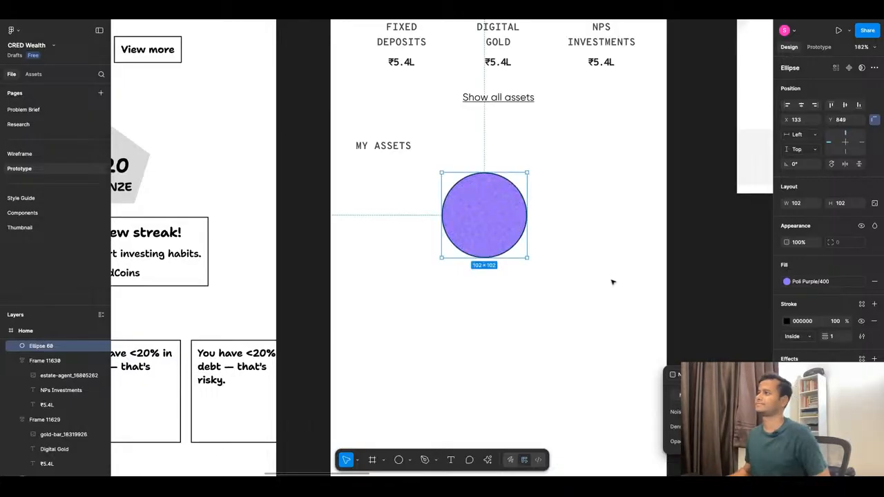
pyautogui.hotkey('ctrl', 'z')
pyautogui.hotkey('ctrl', 'z')
pyautogui.hotkey('ctrl', 'z')
pyautogui.hotkey('ctrl', 'z')
pyautogui.hotkey('ctrl', 'z')
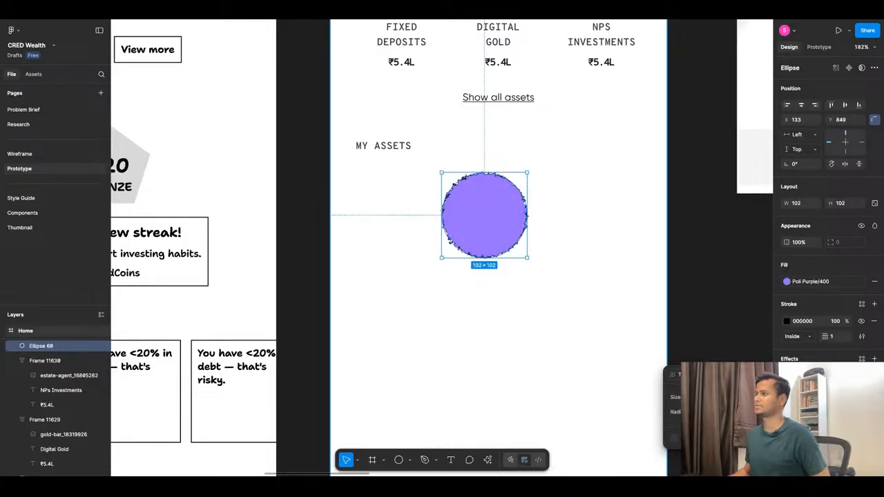
# Replace the circle's Texture effect with a drop shadow and increase its blur into a wide, soft glow.
pyautogui.hotkey('ctrl', 'z')
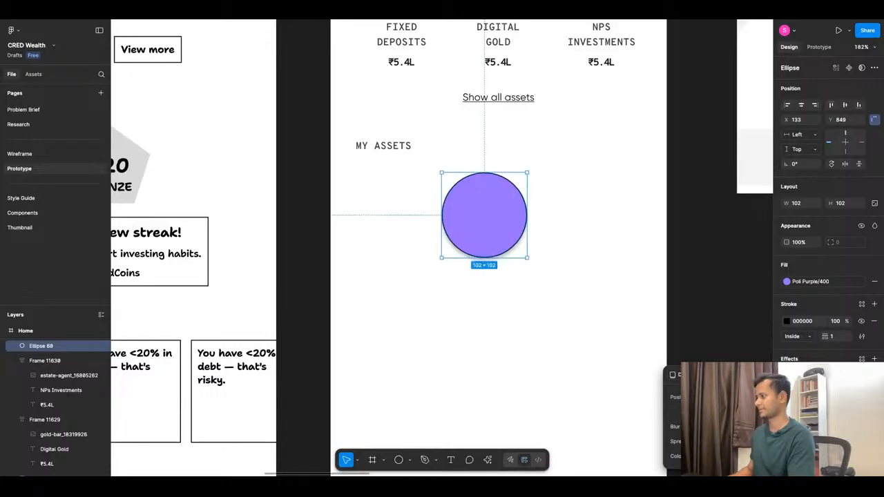
pyautogui.moveTo(716, 441)
pyautogui.mouseDown()
pyautogui.moveTo(727, 441)
pyautogui.moveTo(718, 441)
pyautogui.moveTo(718, 427)
pyautogui.mouseUp()
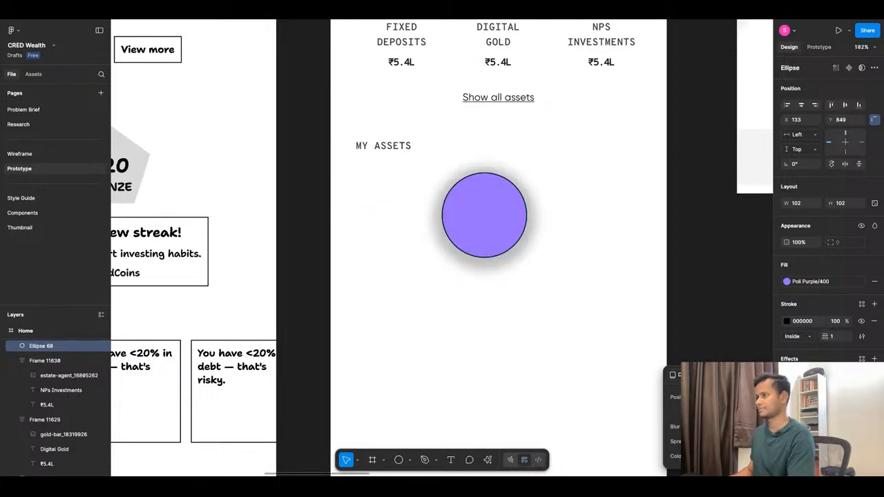
pyautogui.moveTo(815, 432); pyautogui.dragTo(119, 438)
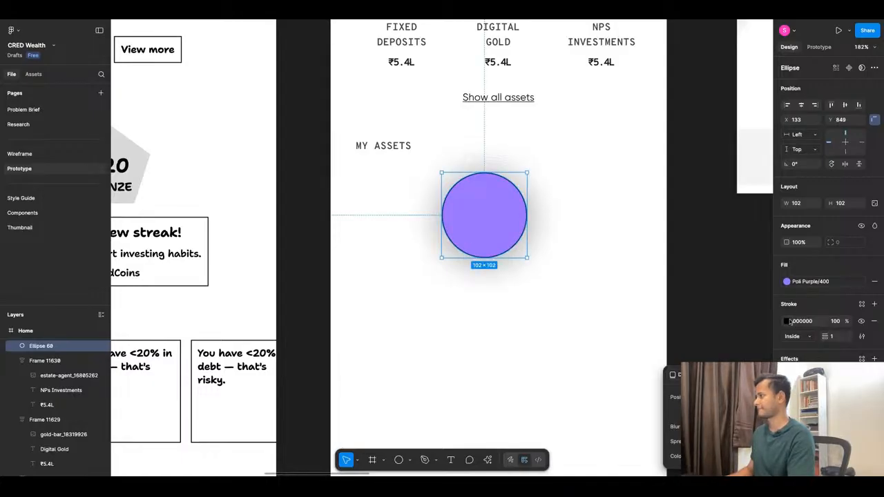
# Apply the Poli Purple/100 color style to the circle's stroke and set the stroke weight to 3.
pyautogui.click(787, 321)
pyautogui.click(788, 321)
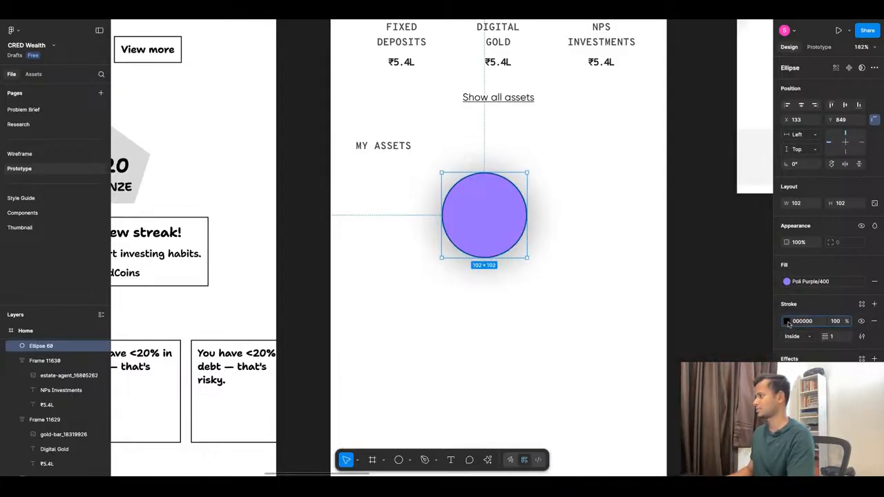
pyautogui.click(862, 304)
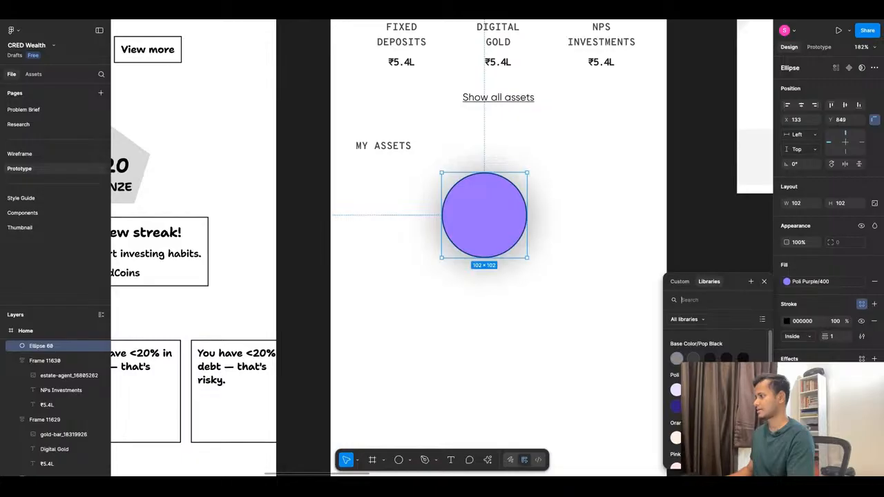
pyautogui.click(675, 389)
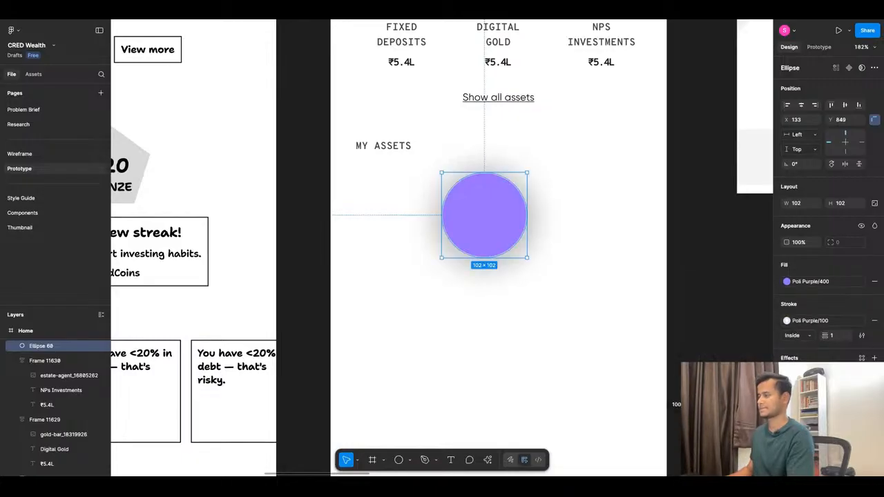
pyautogui.click(825, 336)
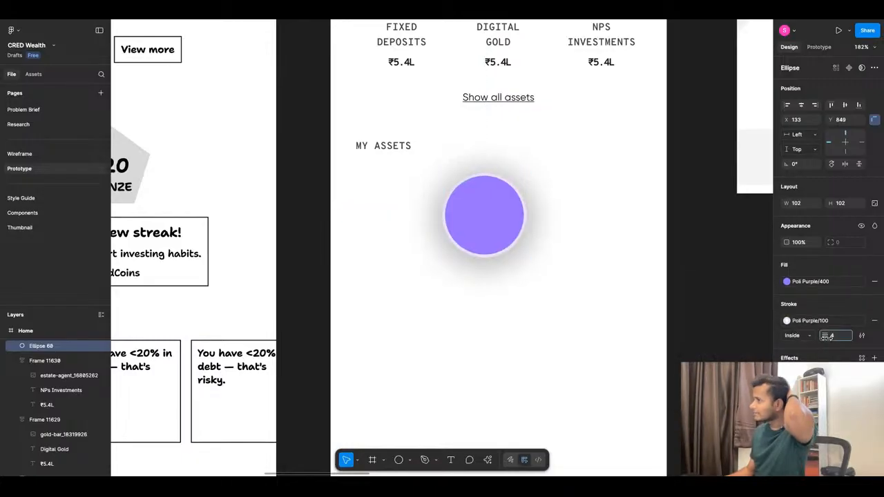
pyautogui.write('2')
pyautogui.press('Up')
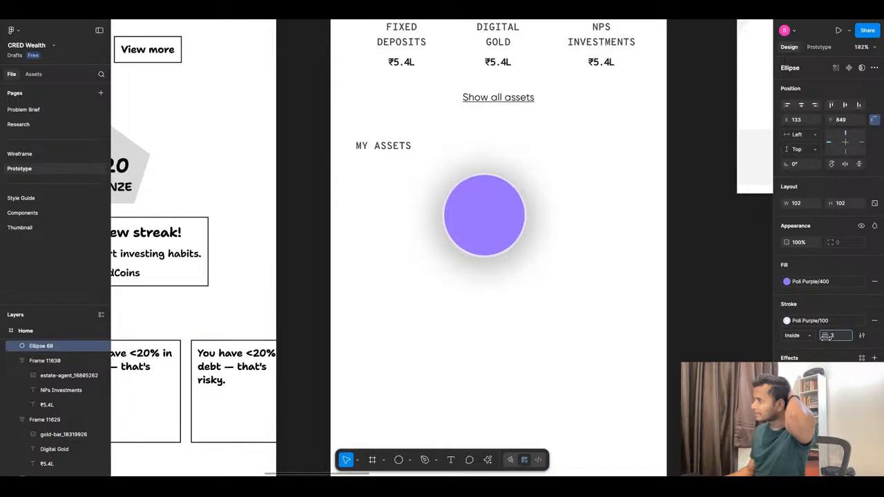
pyautogui.press('Return')
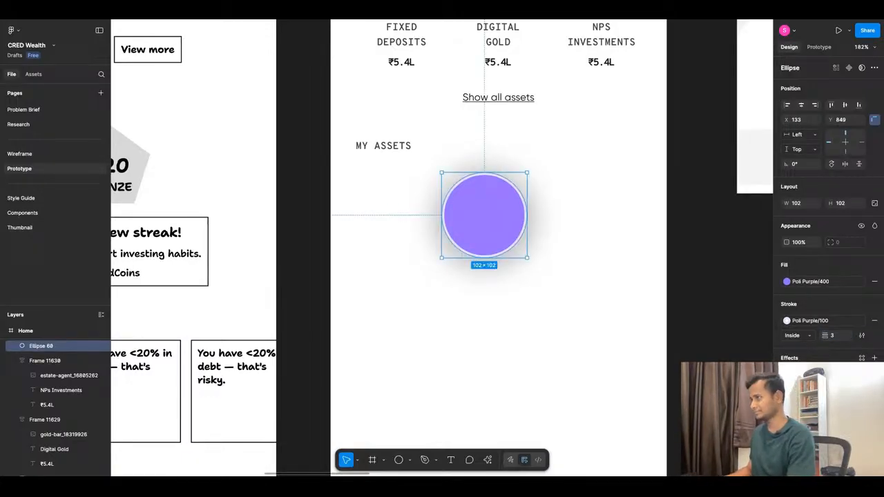
# Add an inner shadow effect to the purple circle and inspect its edge shading up close.
pyautogui.click(874, 358)
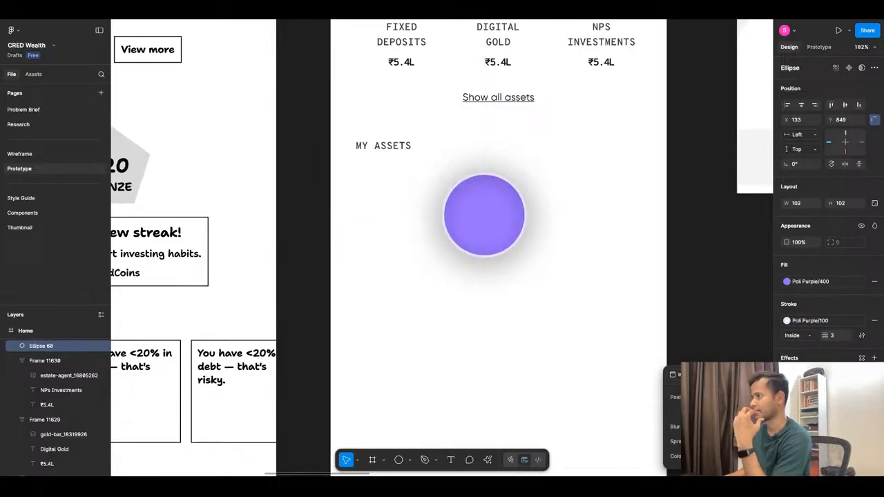
pyautogui.click(533, 320)
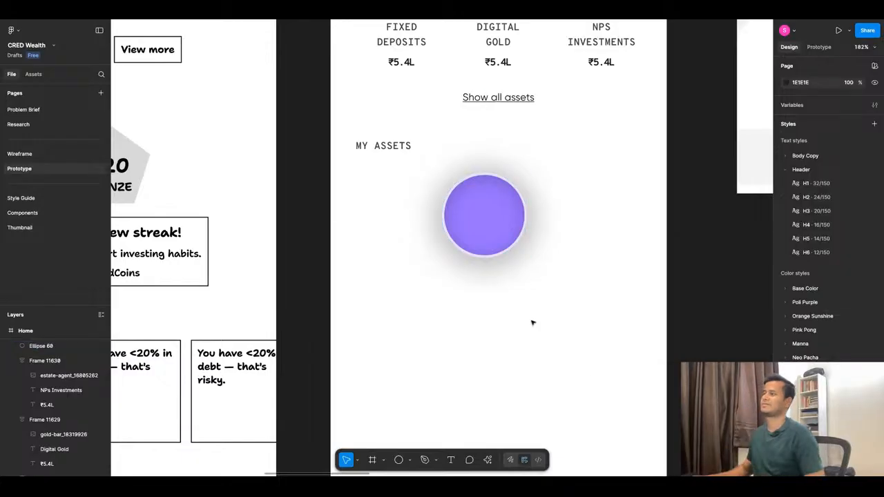
pyautogui.scroll(3, 489, 232)
pyautogui.scroll(3, 490, 232)
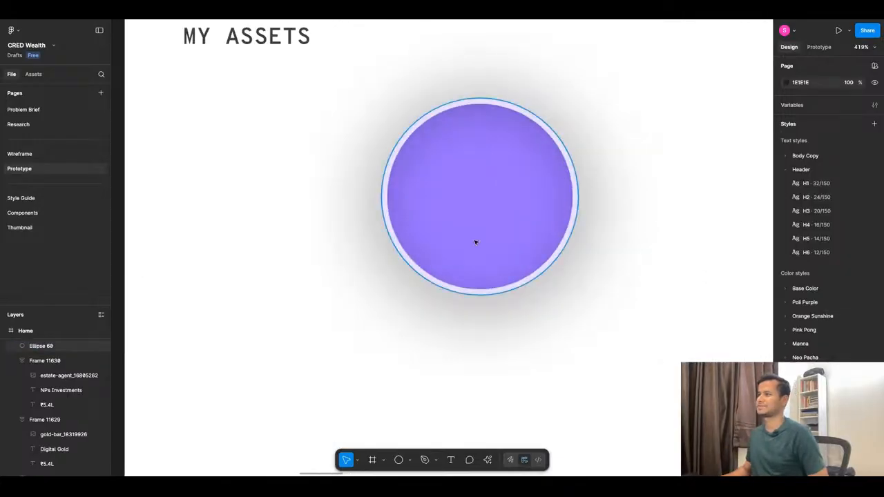
pyautogui.click(401, 161)
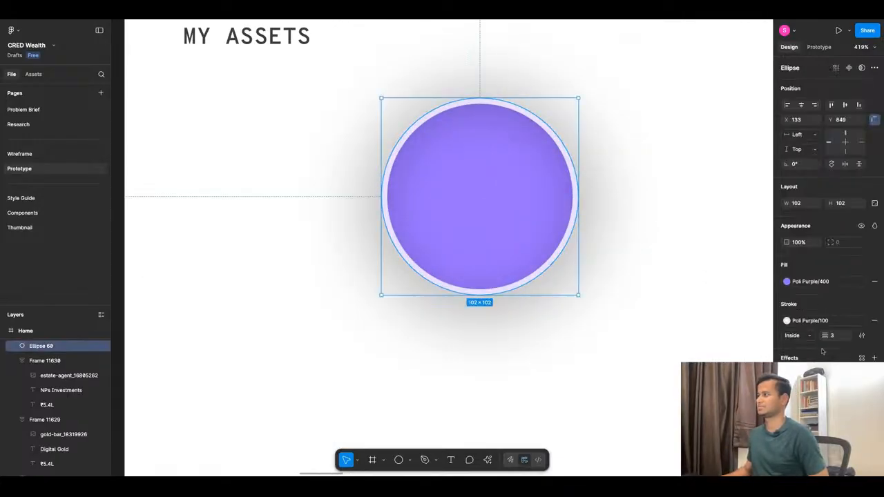
# Remove the stroke from the purple circle below the "My Assets" heading and deselect it.
pyautogui.click(875, 321)
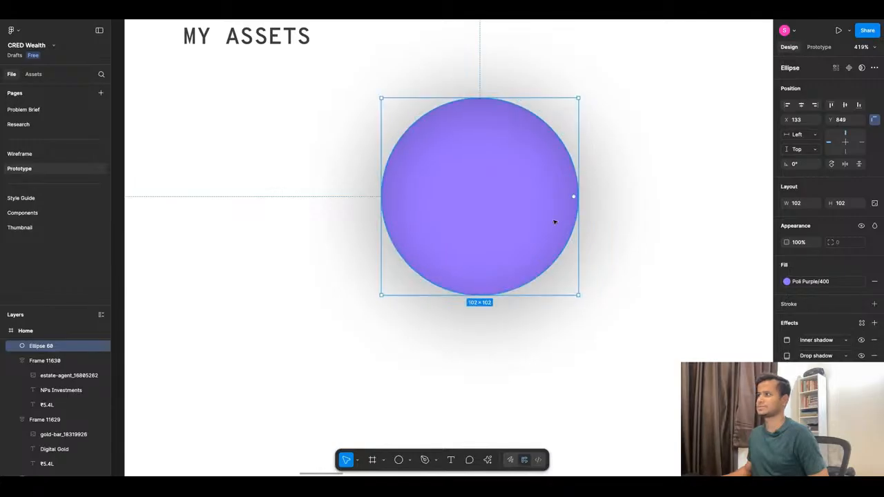
pyautogui.scroll(-5, 552, 221)
pyautogui.click(577, 297)
pyautogui.scroll(2, 600, 230)
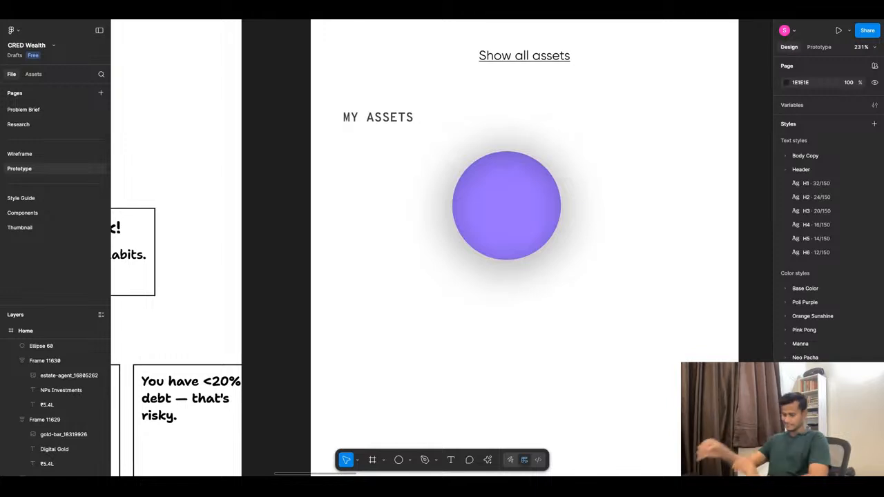
# Compare the purple circle with the wireframe's Investment Score section and the score dial and milestone badges on the reference screens.
pyautogui.scroll(-5, 441, 224)
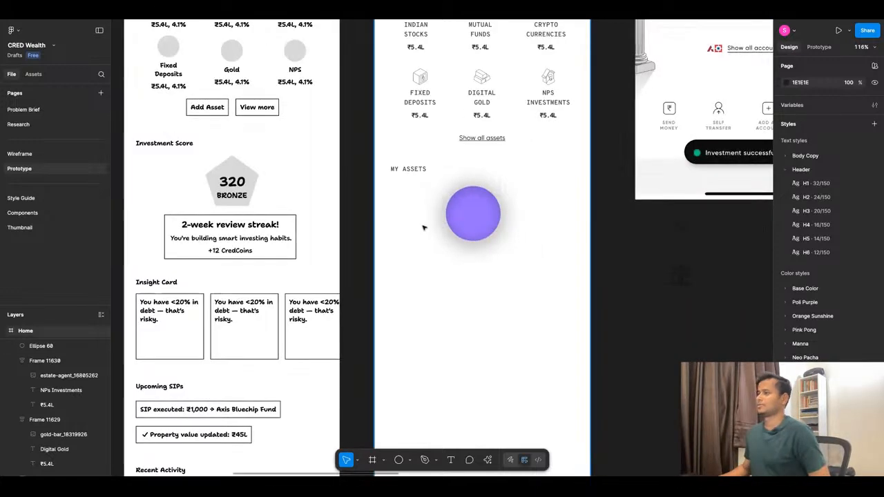
pyautogui.scroll(1, 424, 227)
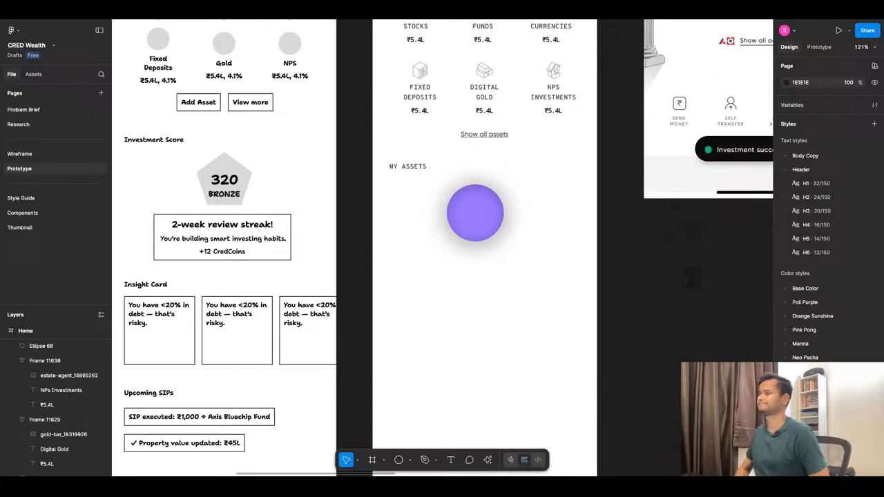
pyautogui.scroll(-10, 422, 233)
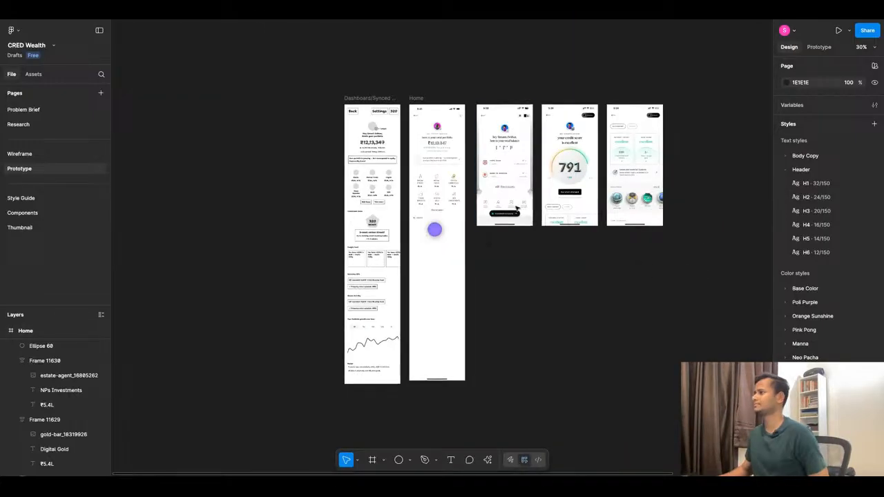
pyautogui.scroll(6, 618, 183)
pyautogui.scroll(5, 624, 185)
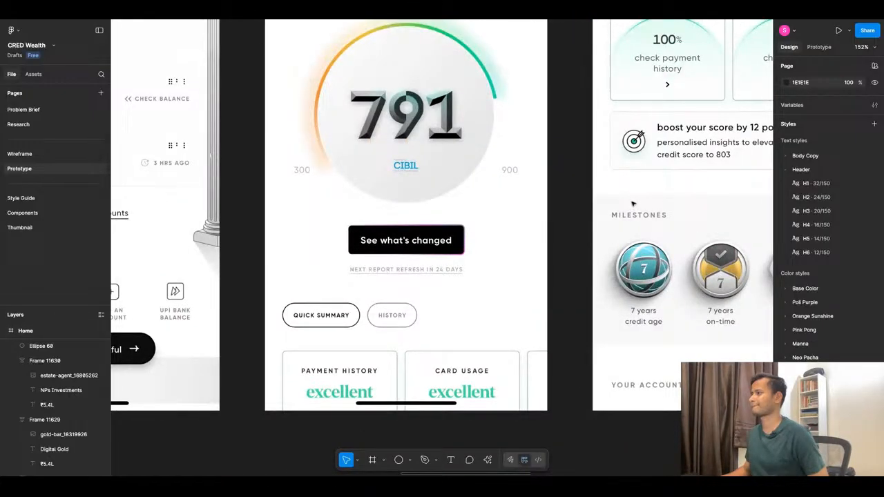
pyautogui.scroll(-2, 632, 204)
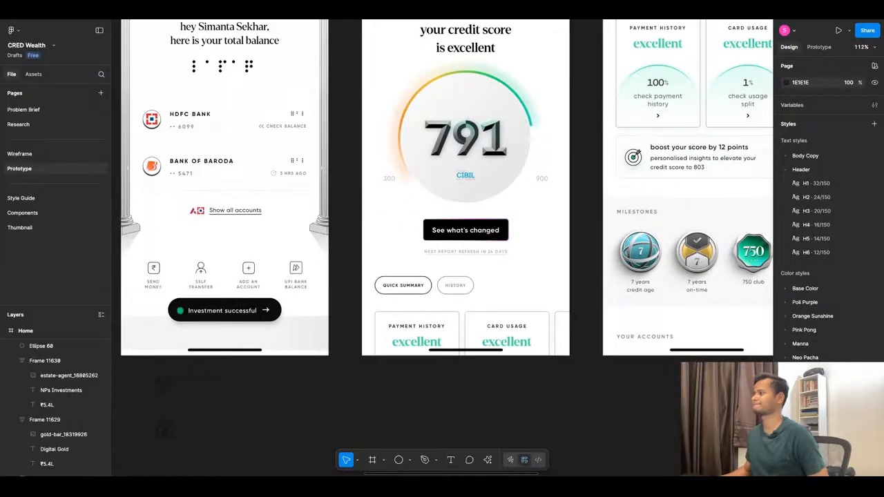
pyautogui.scroll(-3, 643, 216)
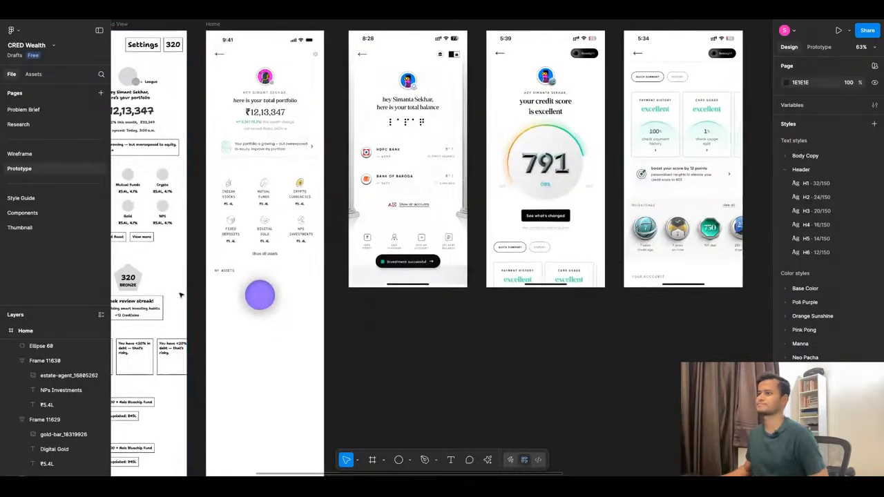
pyautogui.scroll(6, 244, 301)
pyautogui.scroll(2, 244, 302)
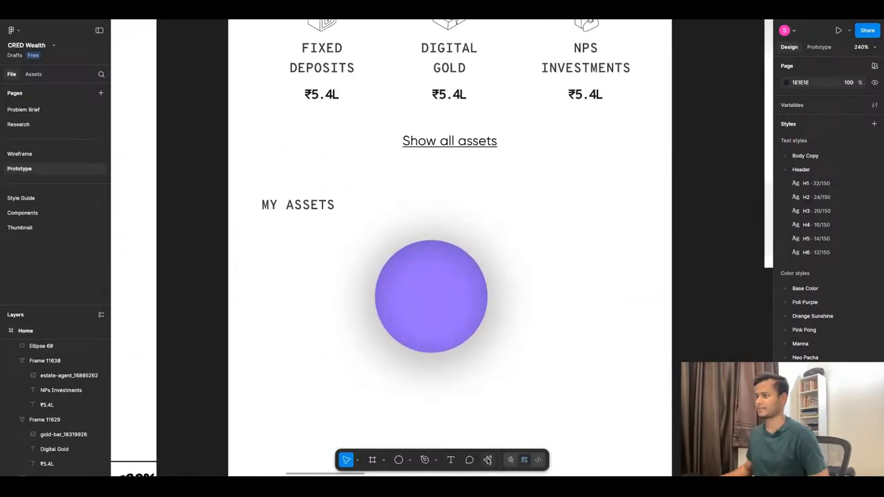
# Search Iconify for "diamond", import the ion:diamond-sharp icon as a component, and close the plugin.
pyautogui.click(488, 460)
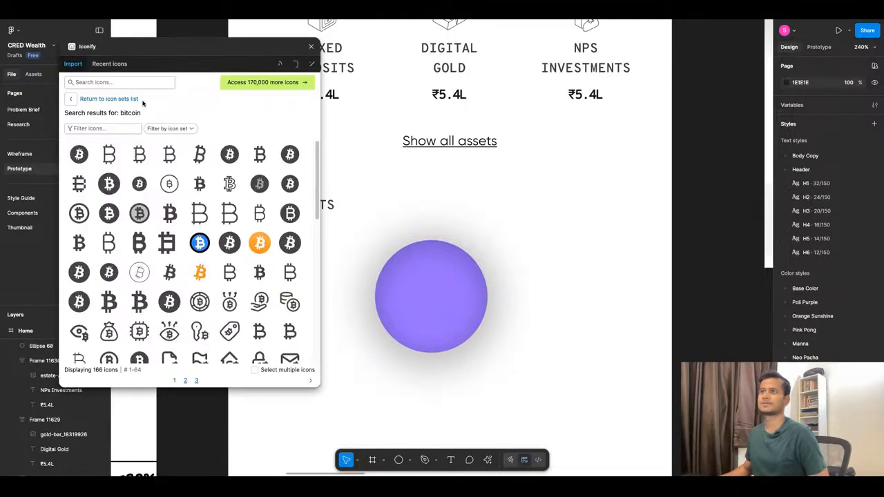
pyautogui.click(140, 84)
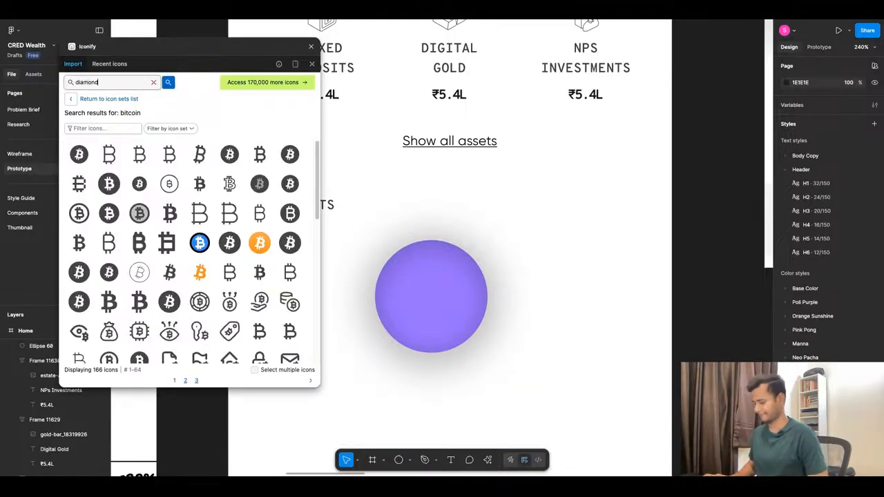
pyautogui.write('diamond')
pyautogui.press('Return')
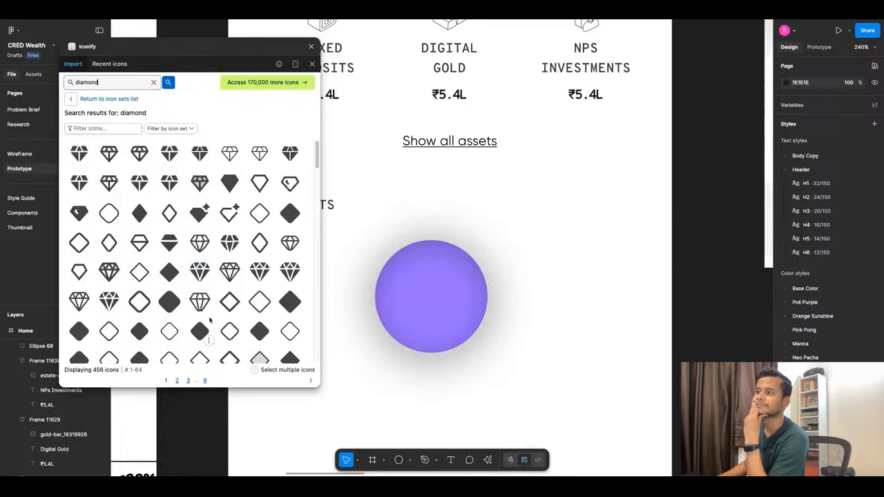
pyautogui.click(260, 272)
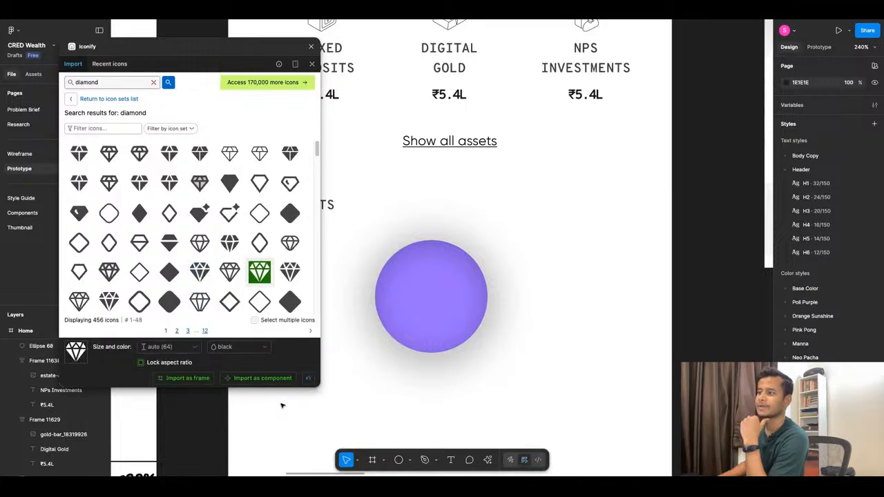
pyautogui.click(276, 379)
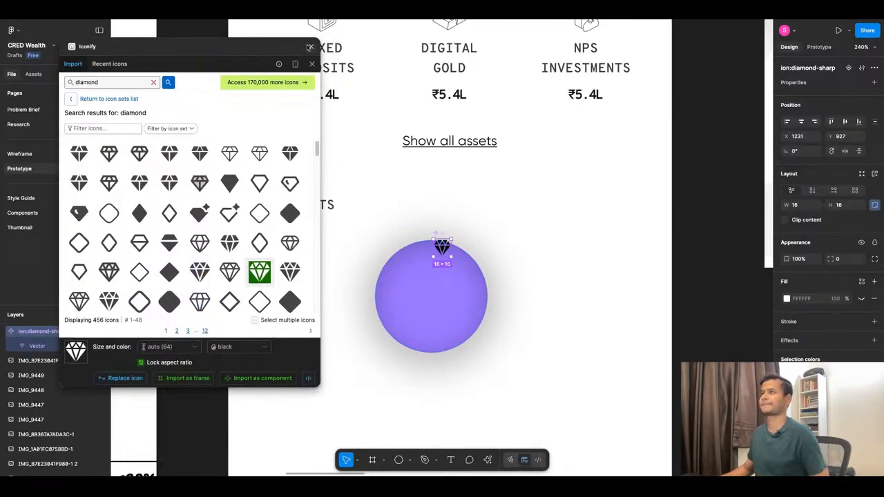
pyautogui.click(309, 46)
# Place the diamond icon in the middle of the purple circle and scale it to about 63 × 63.
pyautogui.moveTo(446, 252); pyautogui.dragTo(435, 338)
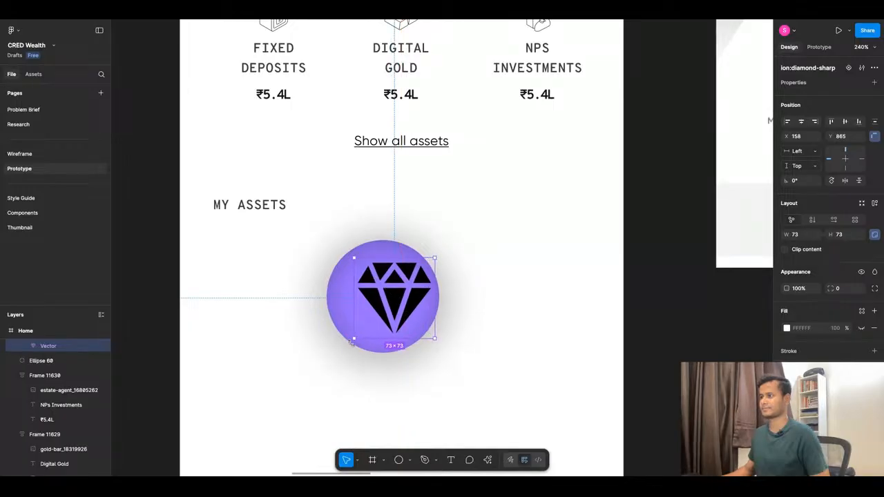
pyautogui.moveTo(354, 339)
pyautogui.mouseDown()
pyautogui.moveTo(343, 350)
pyautogui.moveTo(353, 340)
pyautogui.mouseUp()
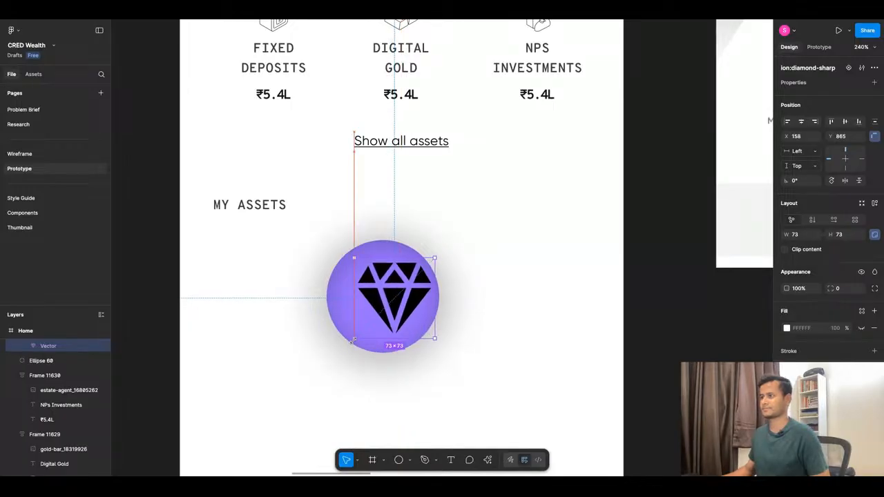
pyautogui.moveTo(390, 309)
pyautogui.mouseDown()
pyautogui.moveTo(358, 308)
pyautogui.moveTo(379, 309)
pyautogui.mouseUp()
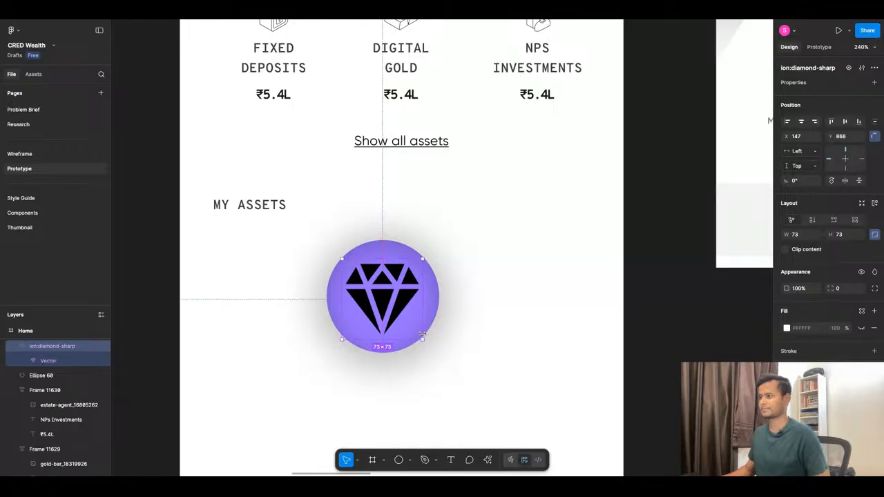
pyautogui.moveTo(423, 340); pyautogui.dragTo(413, 330)
pyautogui.moveTo(377, 293); pyautogui.dragTo(384, 295)
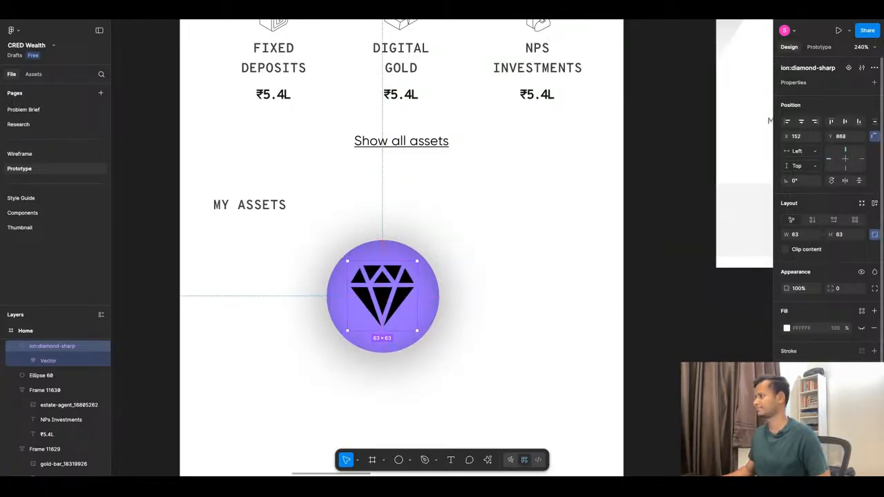
# Recolor the diamond icon white (FFFFFF) and deselect it.
pyautogui.click(787, 328)
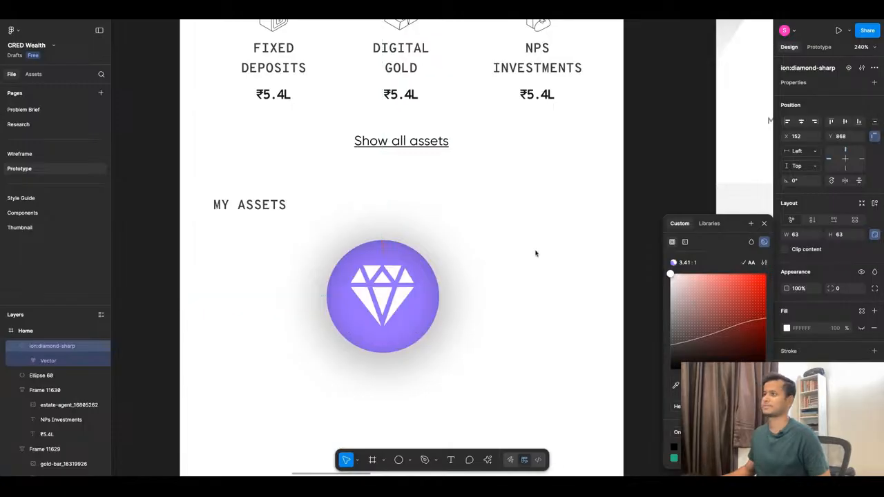
pyautogui.moveTo(364, 272); pyautogui.dragTo(370, 276)
pyautogui.click(474, 231)
pyautogui.scroll(-5, 473, 231)
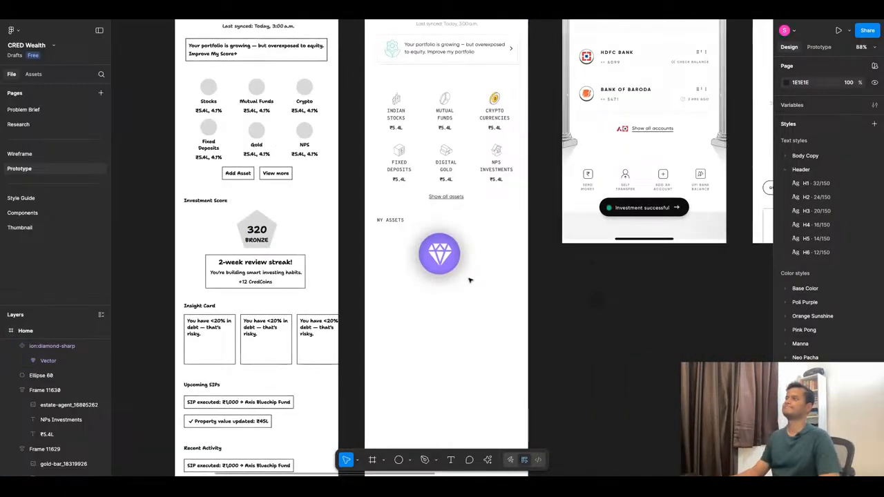
pyautogui.scroll(10, 469, 279)
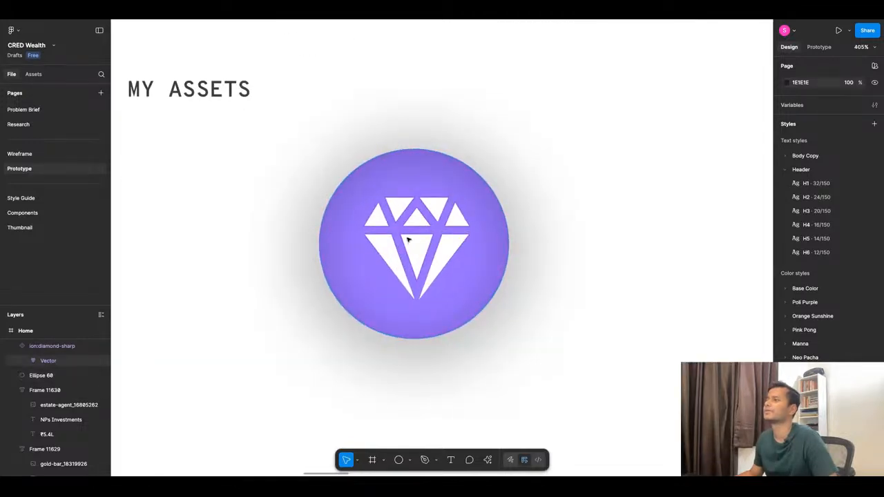
# Add a drop shadow effect to the diamond's vector shape.
pyautogui.click(407, 240)
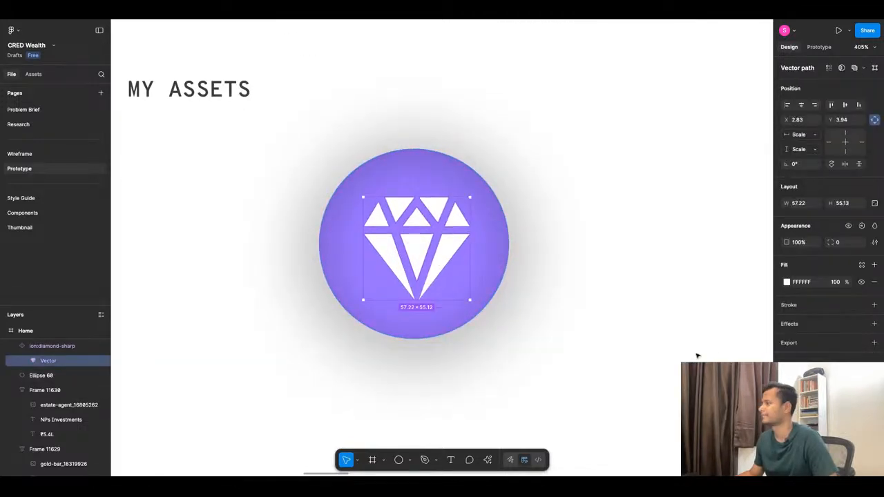
pyautogui.click(791, 325)
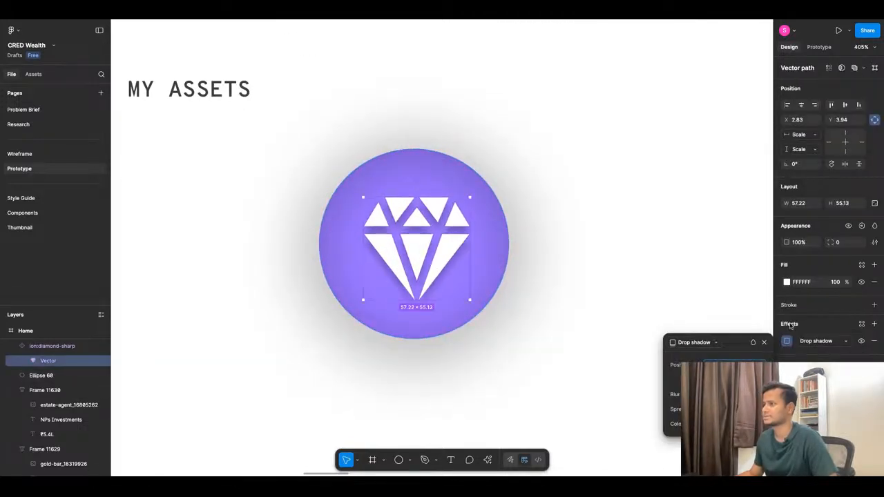
pyautogui.click(546, 328)
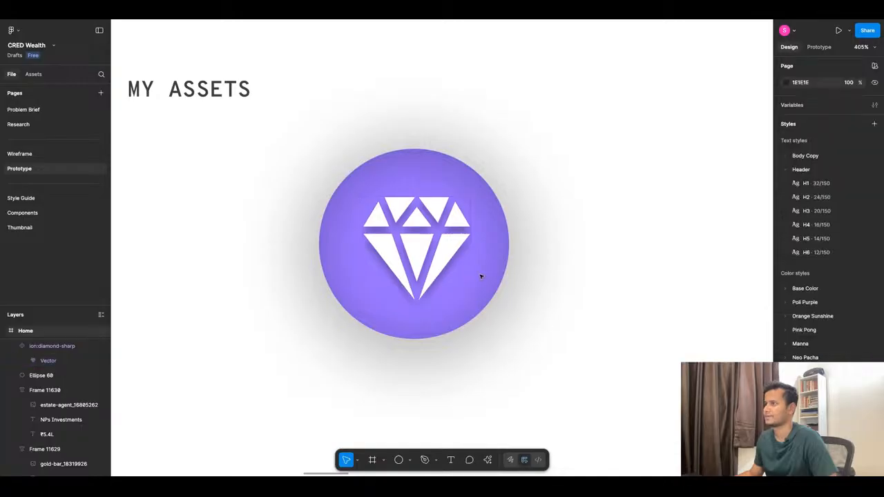
# Round the corners of the diamond's vector shape with a corner radius of 1.
pyautogui.click(426, 241)
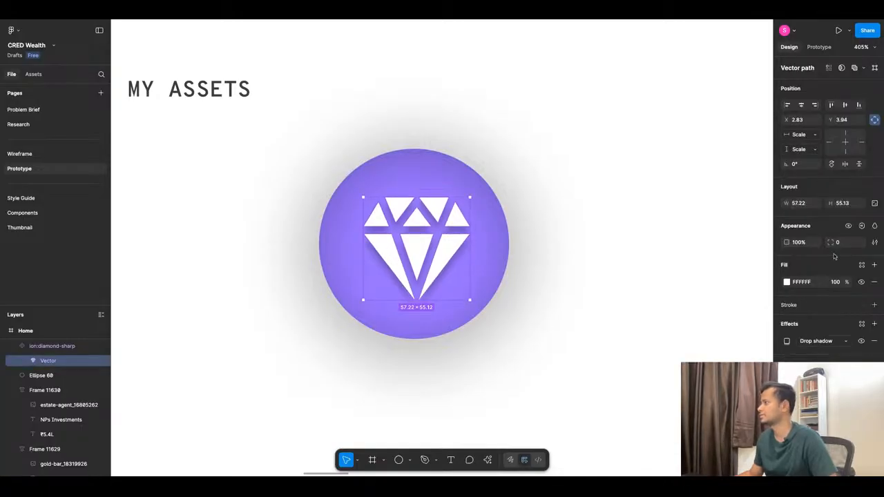
pyautogui.moveTo(833, 242); pyautogui.dragTo(844, 246)
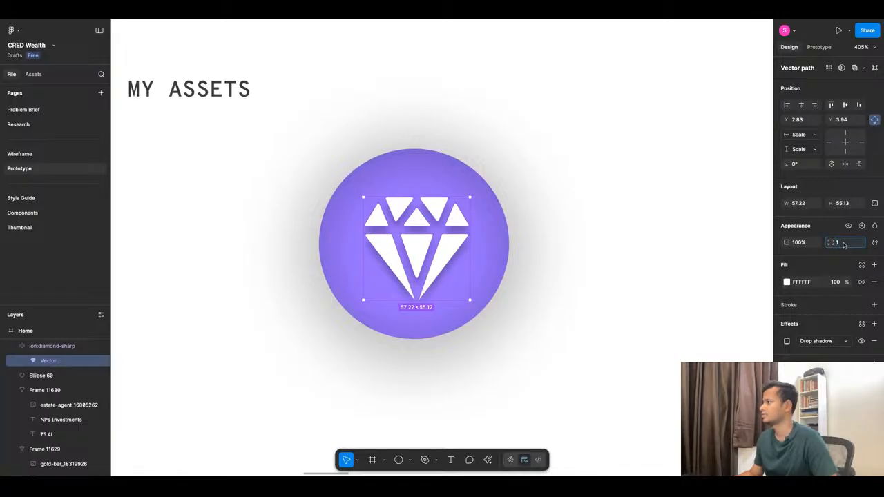
pyautogui.moveTo(832, 244); pyautogui.dragTo(830, 253)
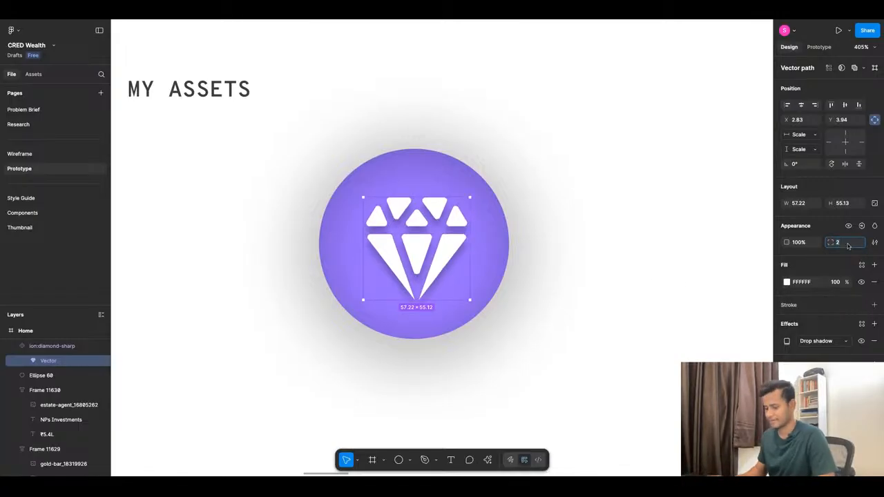
pyautogui.press('Return')
pyautogui.click(544, 296)
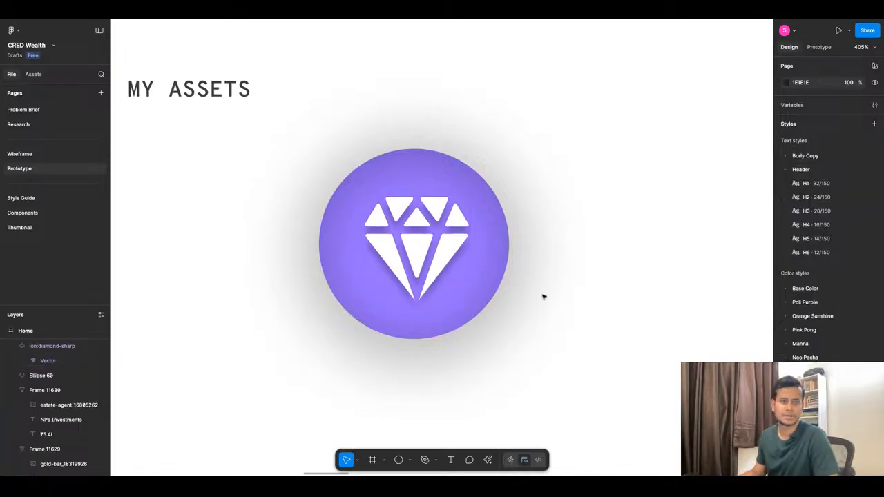
# Enlarge the diamond icon inside the purple circle to about 77 × 77.
pyautogui.scroll(-5, 392, 212)
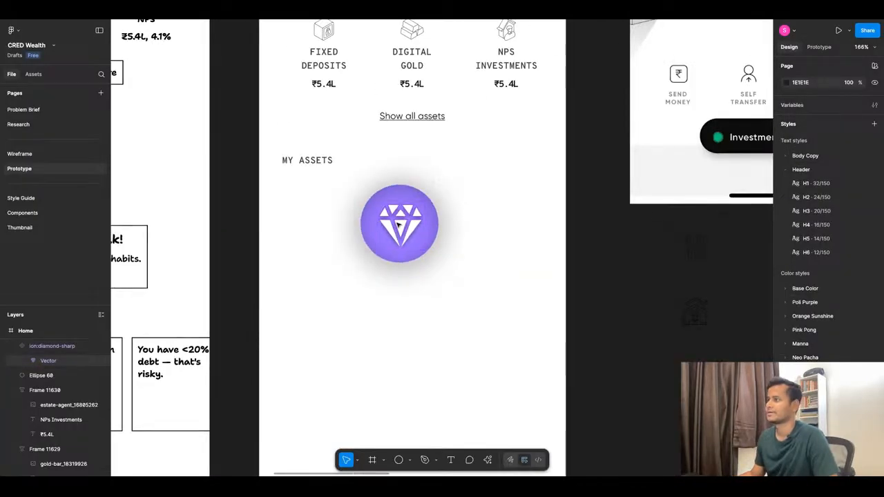
pyautogui.scroll(4, 392, 213)
pyautogui.click(388, 268)
pyautogui.moveTo(356, 278)
pyautogui.mouseDown()
pyautogui.moveTo(343, 290)
pyautogui.moveTo(358, 280)
pyautogui.mouseUp()
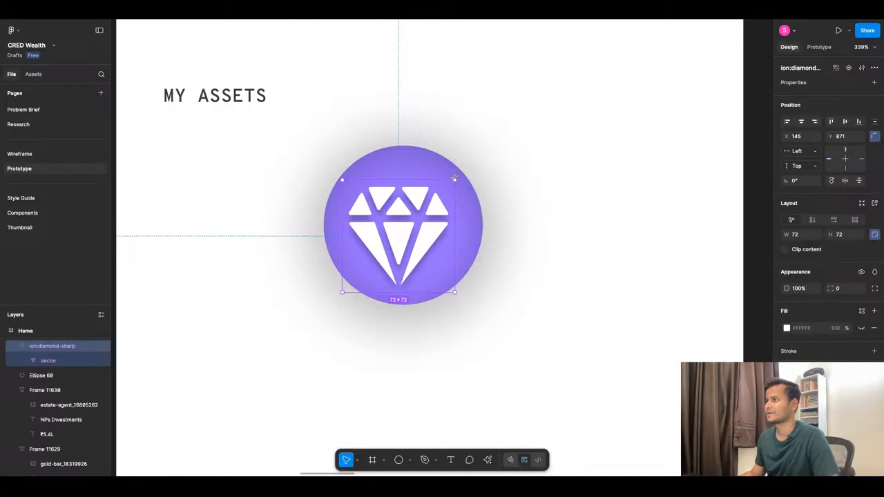
pyautogui.moveTo(455, 178); pyautogui.dragTo(454, 177)
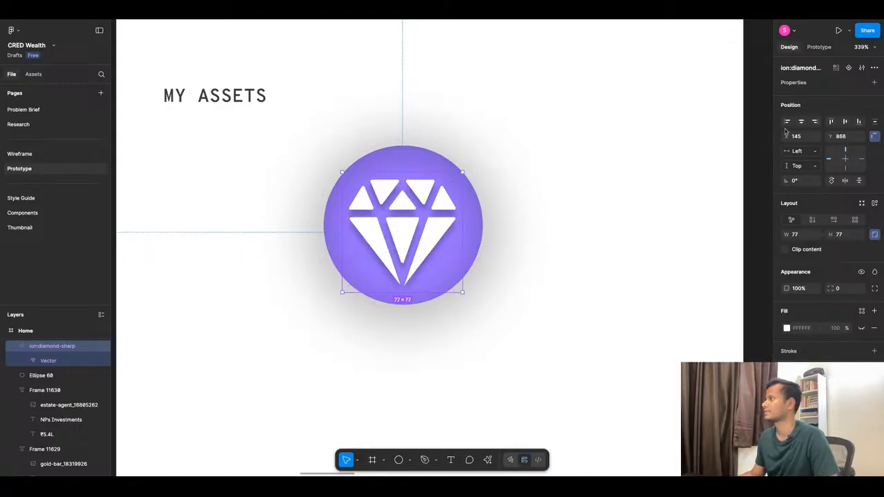
# Center the diamond icon and the purple circle on each other horizontally and vertically.
pyautogui.click(801, 123)
pyautogui.keyDown('shift'); pyautogui.click(413, 162); pyautogui.keyUp('shift')
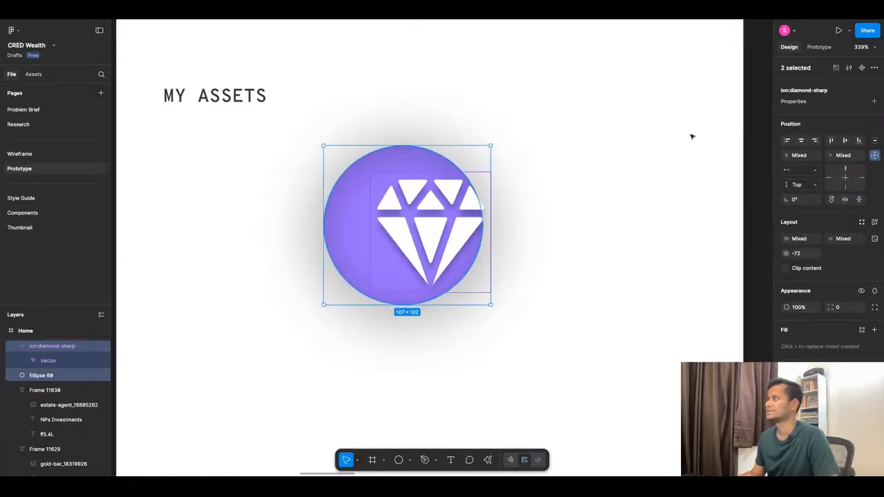
pyautogui.click(802, 140)
pyautogui.click(845, 142)
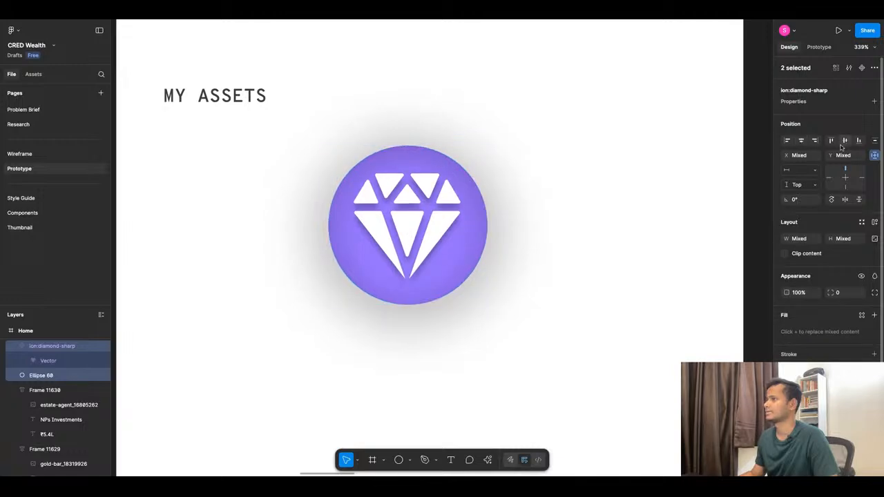
pyautogui.click(538, 206)
# Compare the diamond badge on the Home screen with the milestone badges on the reference credit score screen.
pyautogui.scroll(-5, 475, 264)
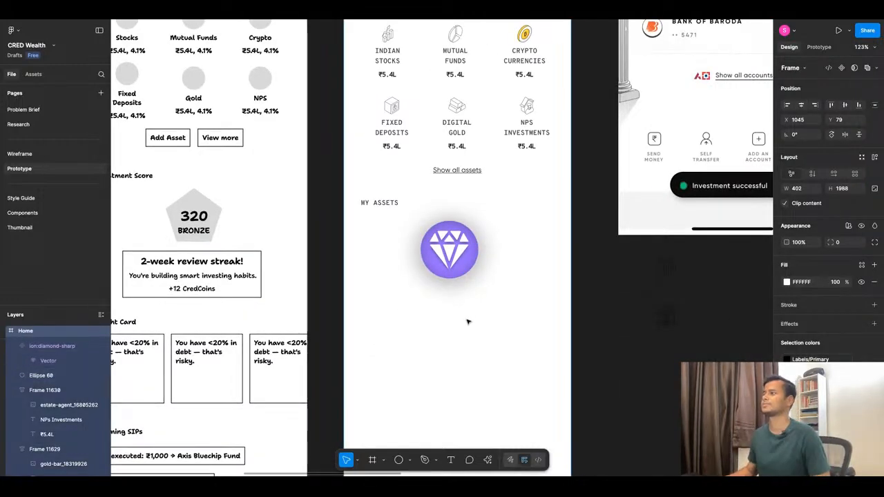
pyautogui.scroll(-3, 454, 260)
pyautogui.scroll(-3, 454, 260)
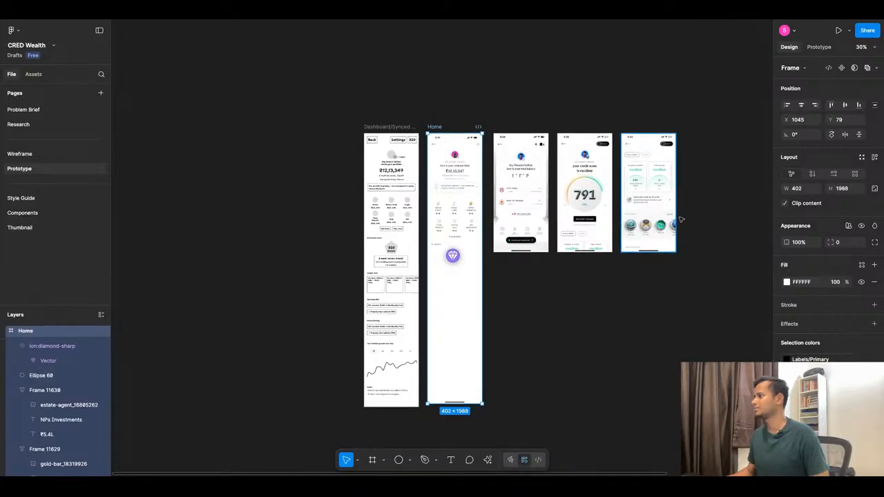
pyautogui.scroll(8, 662, 224)
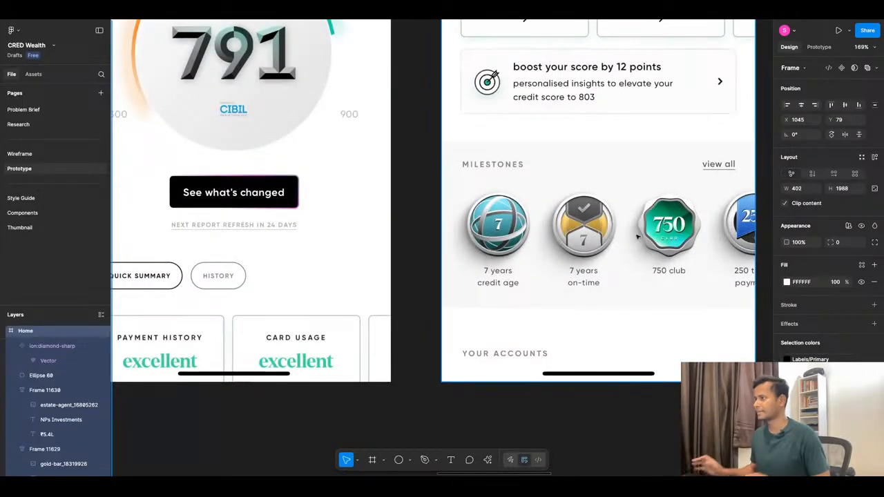
pyautogui.scroll(-6, 637, 228)
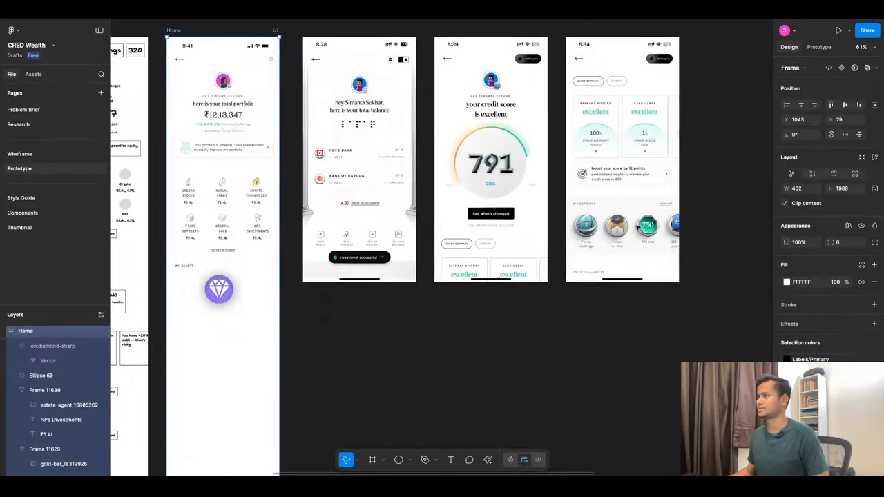
pyautogui.scroll(5, 307, 269)
pyautogui.scroll(4, 306, 269)
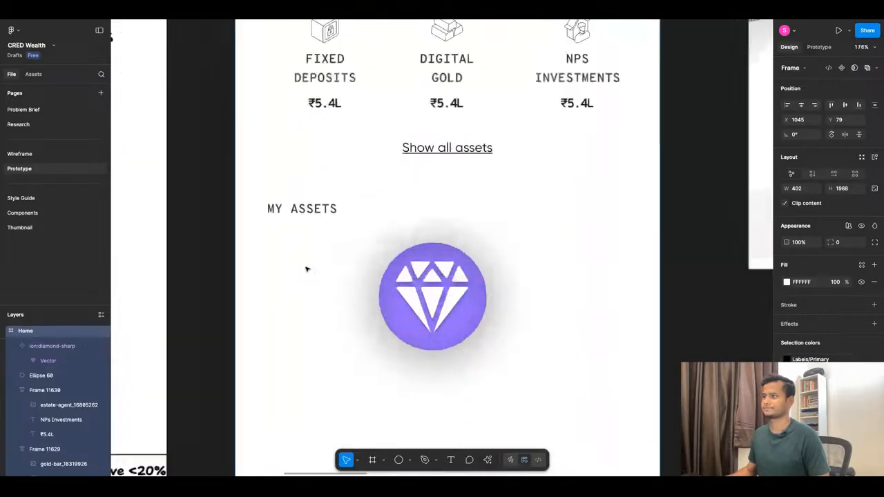
# Switch to the running prototype preview of the Home screen in the iPhone 16 Pro frame.
pyautogui.scroll(-8, 306, 267)
pyautogui.scroll(1, 339, 240)
pyautogui.scroll(1, 340, 241)
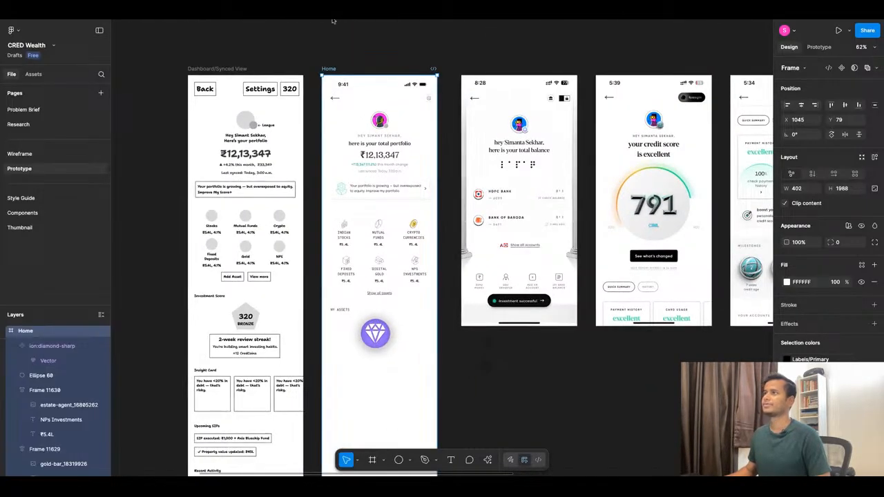
pyautogui.click(333, 18)
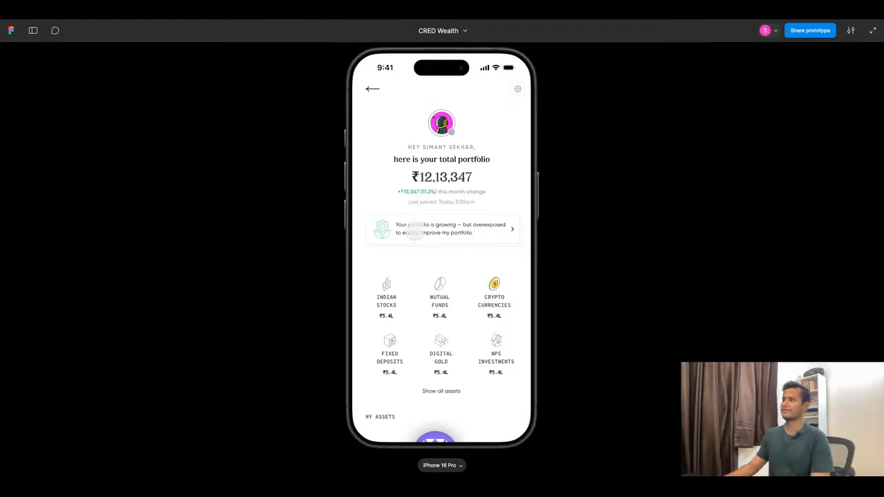